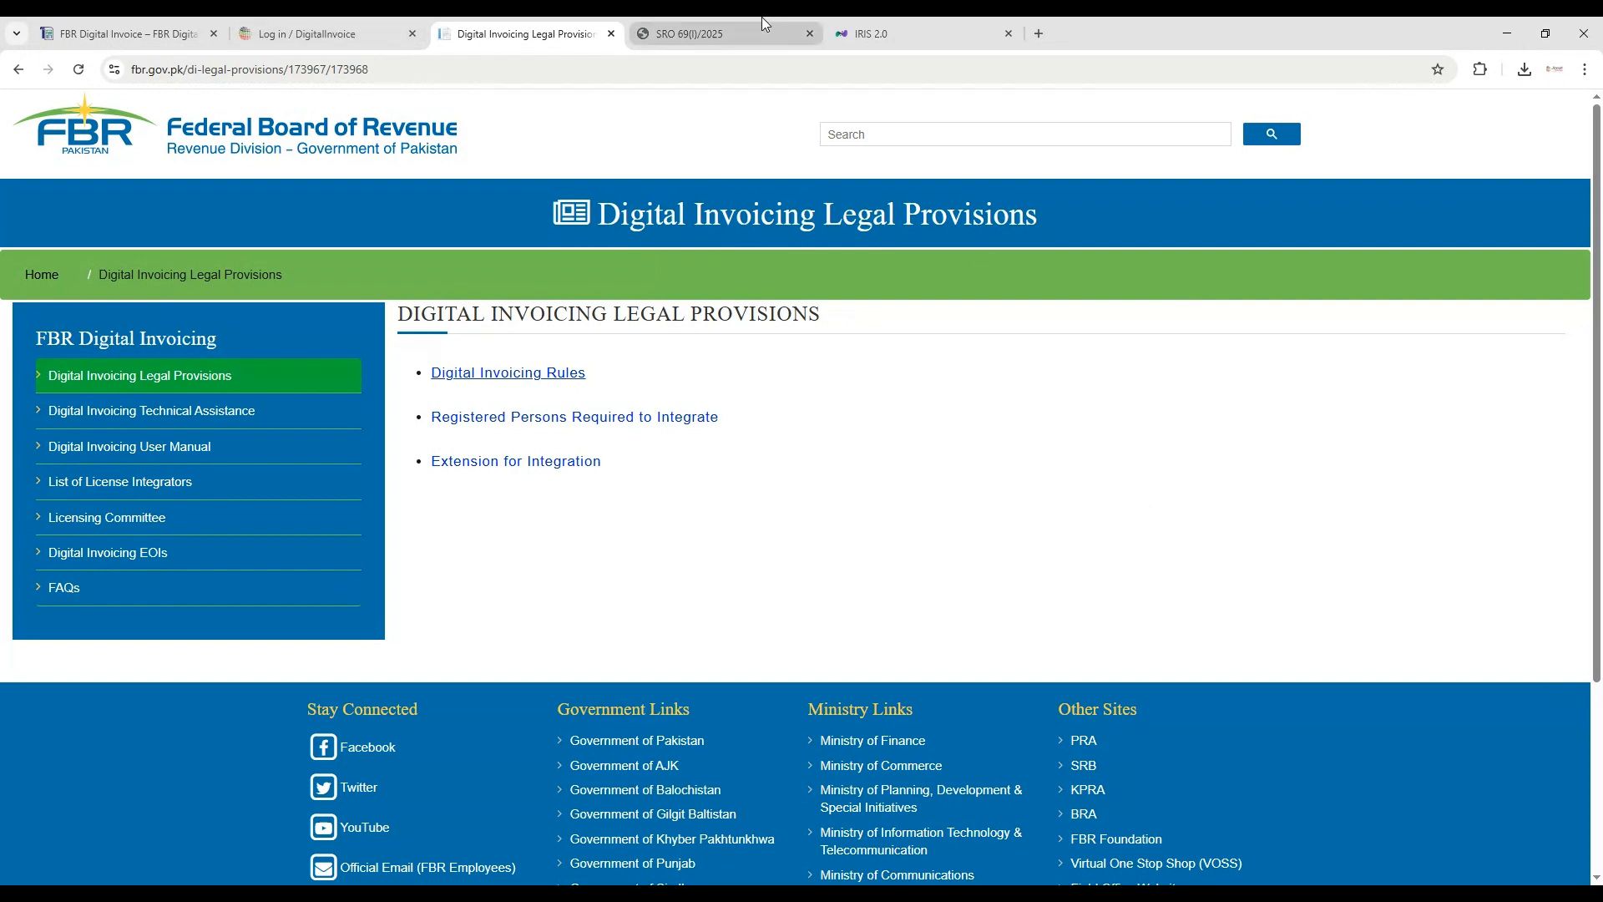
Switch to IRIS 2.0 and view the Technical Details, IP Whitelisting, Sandbox Environment and Production Environment pages of API Integration.
{"action": "left_click", "coordinate": [918, 33]}
{"action": "left_click", "coordinate": [258, 253]}
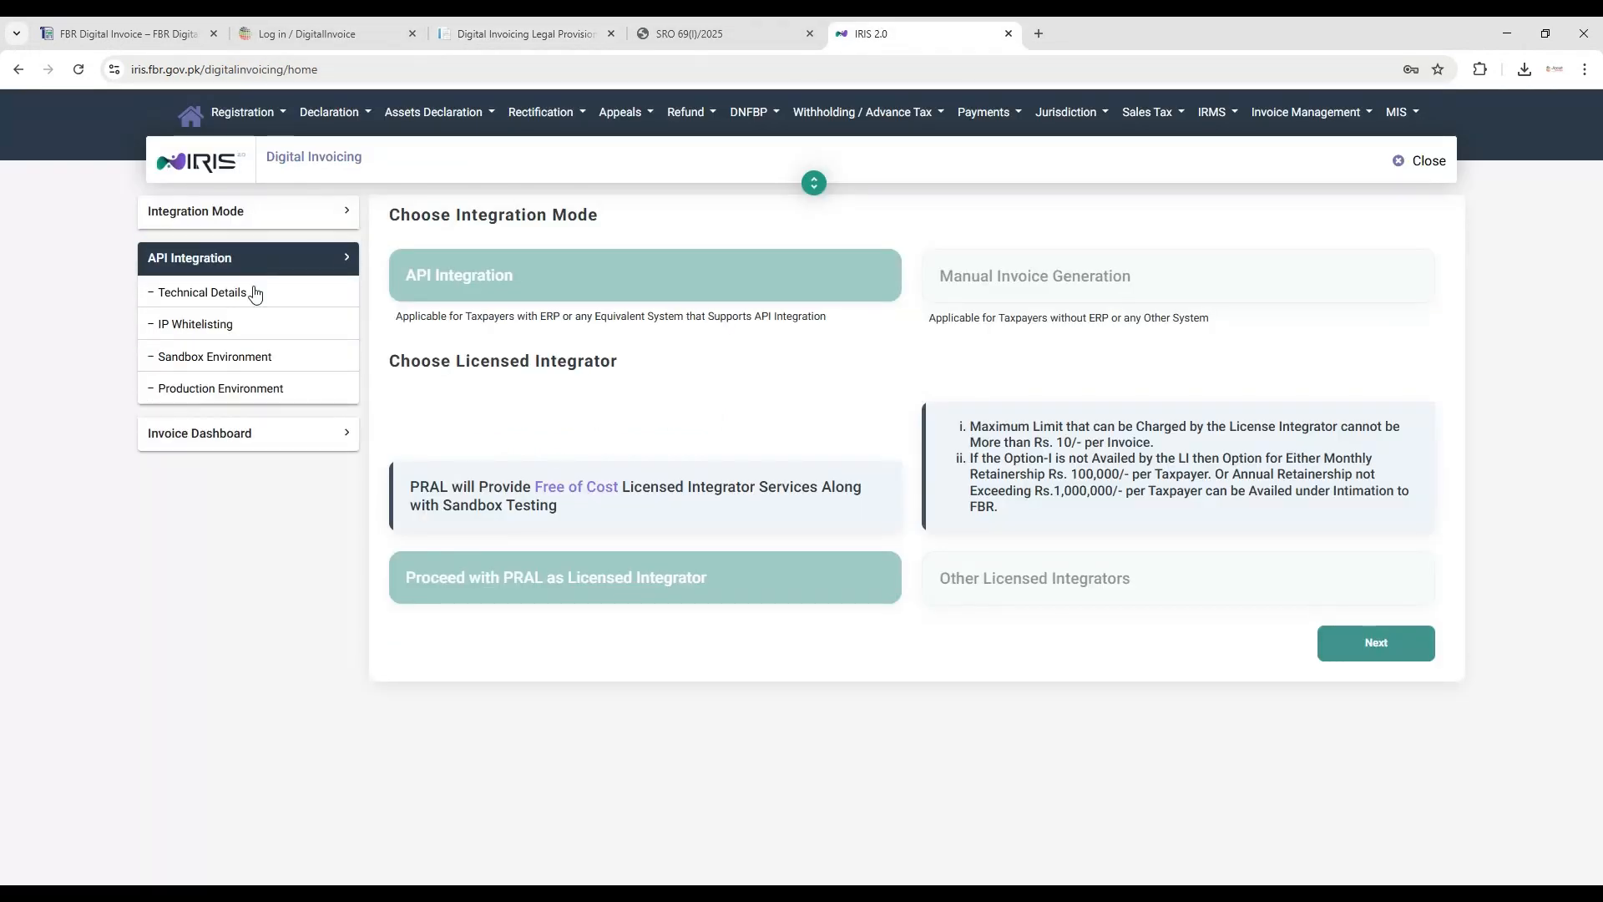
{"action": "left_click", "coordinate": [237, 294]}
{"action": "left_click", "coordinate": [219, 329]}
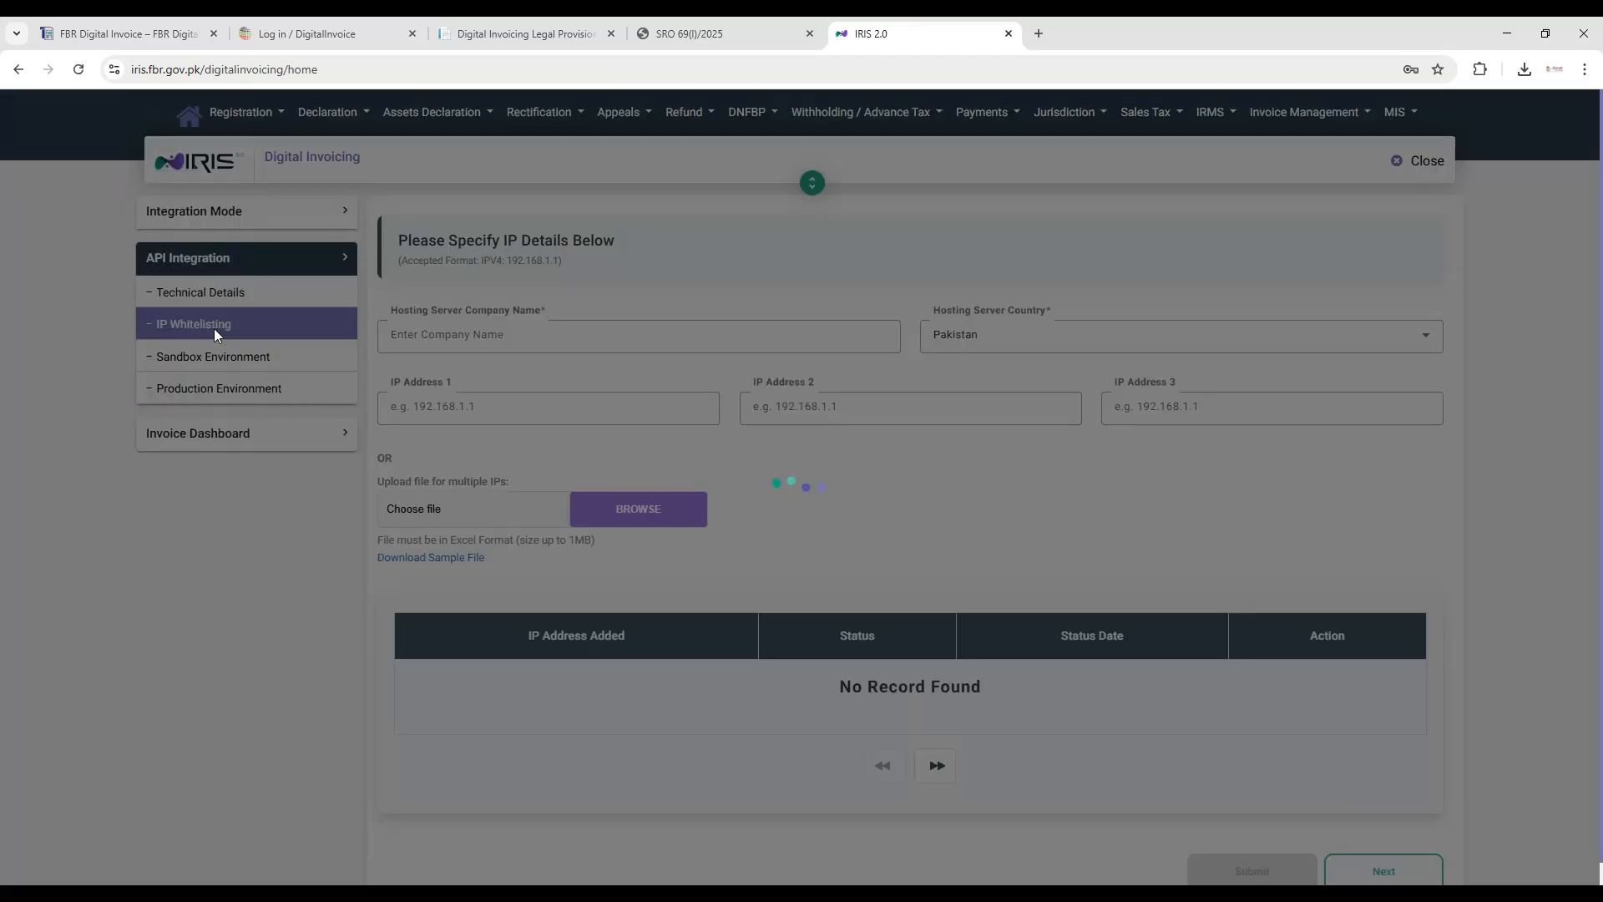
{"action": "left_click", "coordinate": [229, 357]}
{"action": "left_click", "coordinate": [242, 388]}
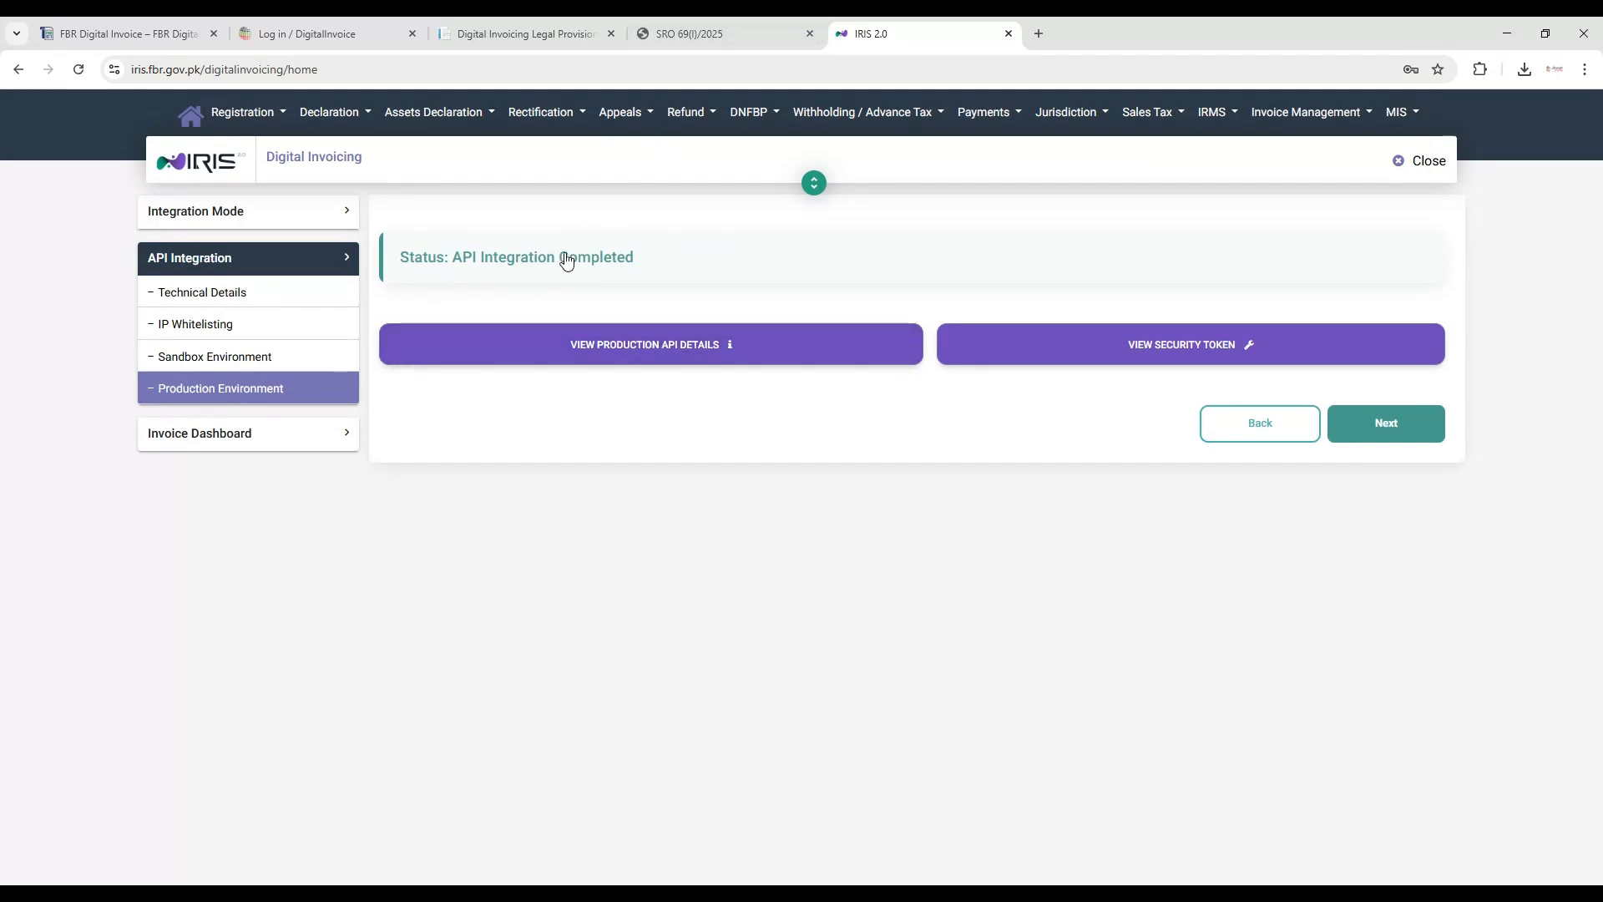
Glance at the FBR legal provisions page, and return to IRIS to review the technical and IP whitelisting details.
{"action": "left_click", "coordinate": [659, 25]}
{"action": "left_click", "coordinate": [547, 33]}
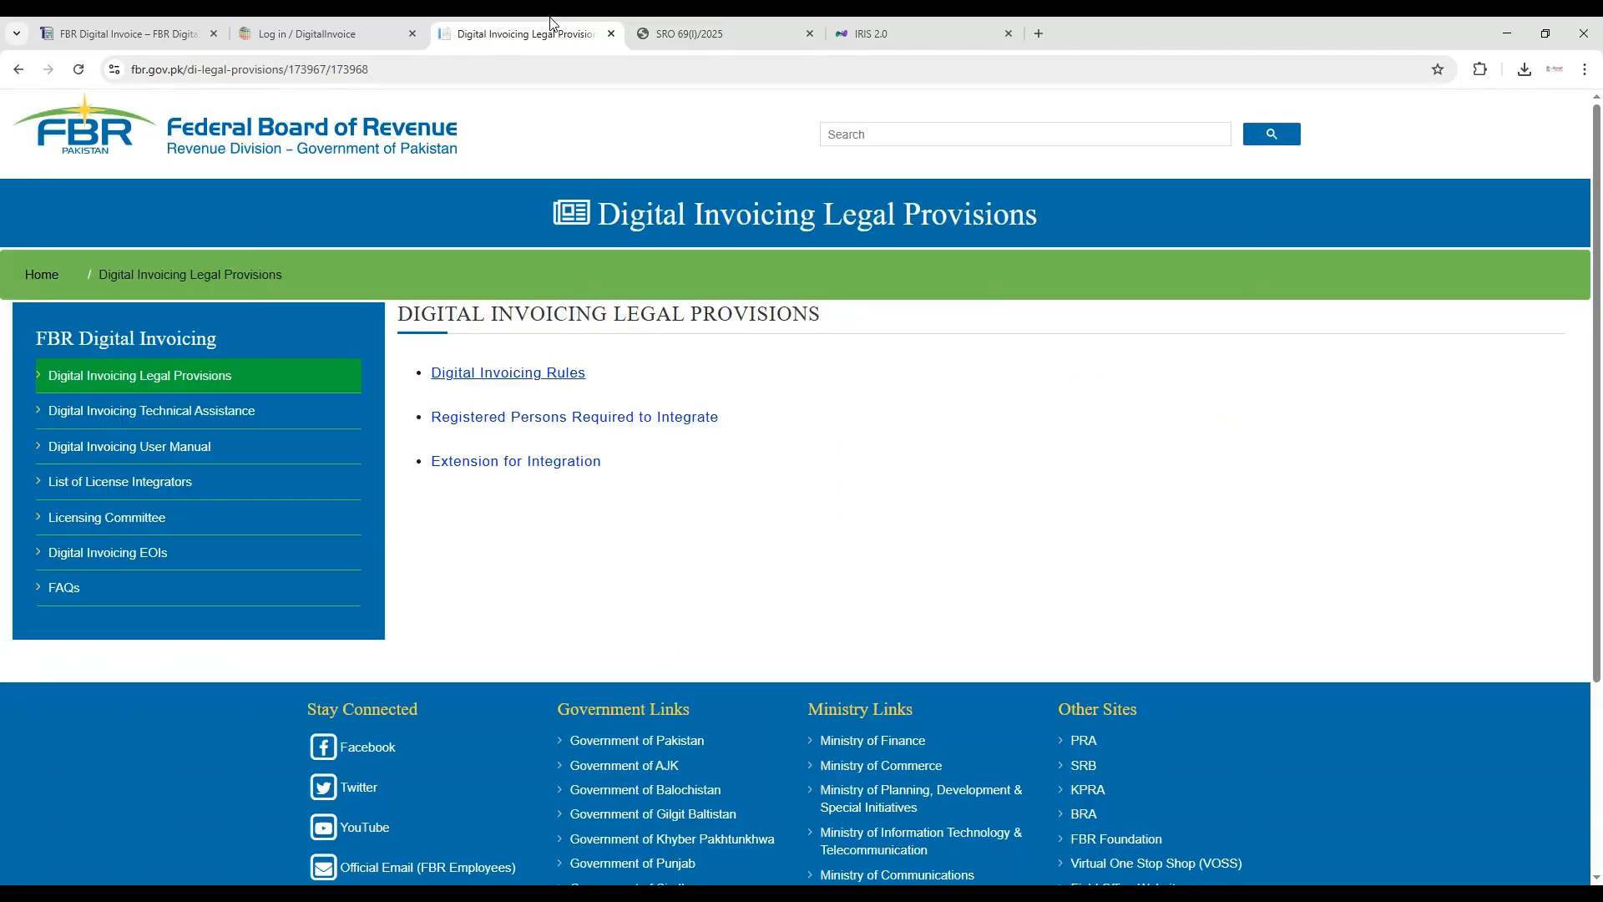
{"action": "left_click", "coordinate": [890, 19]}
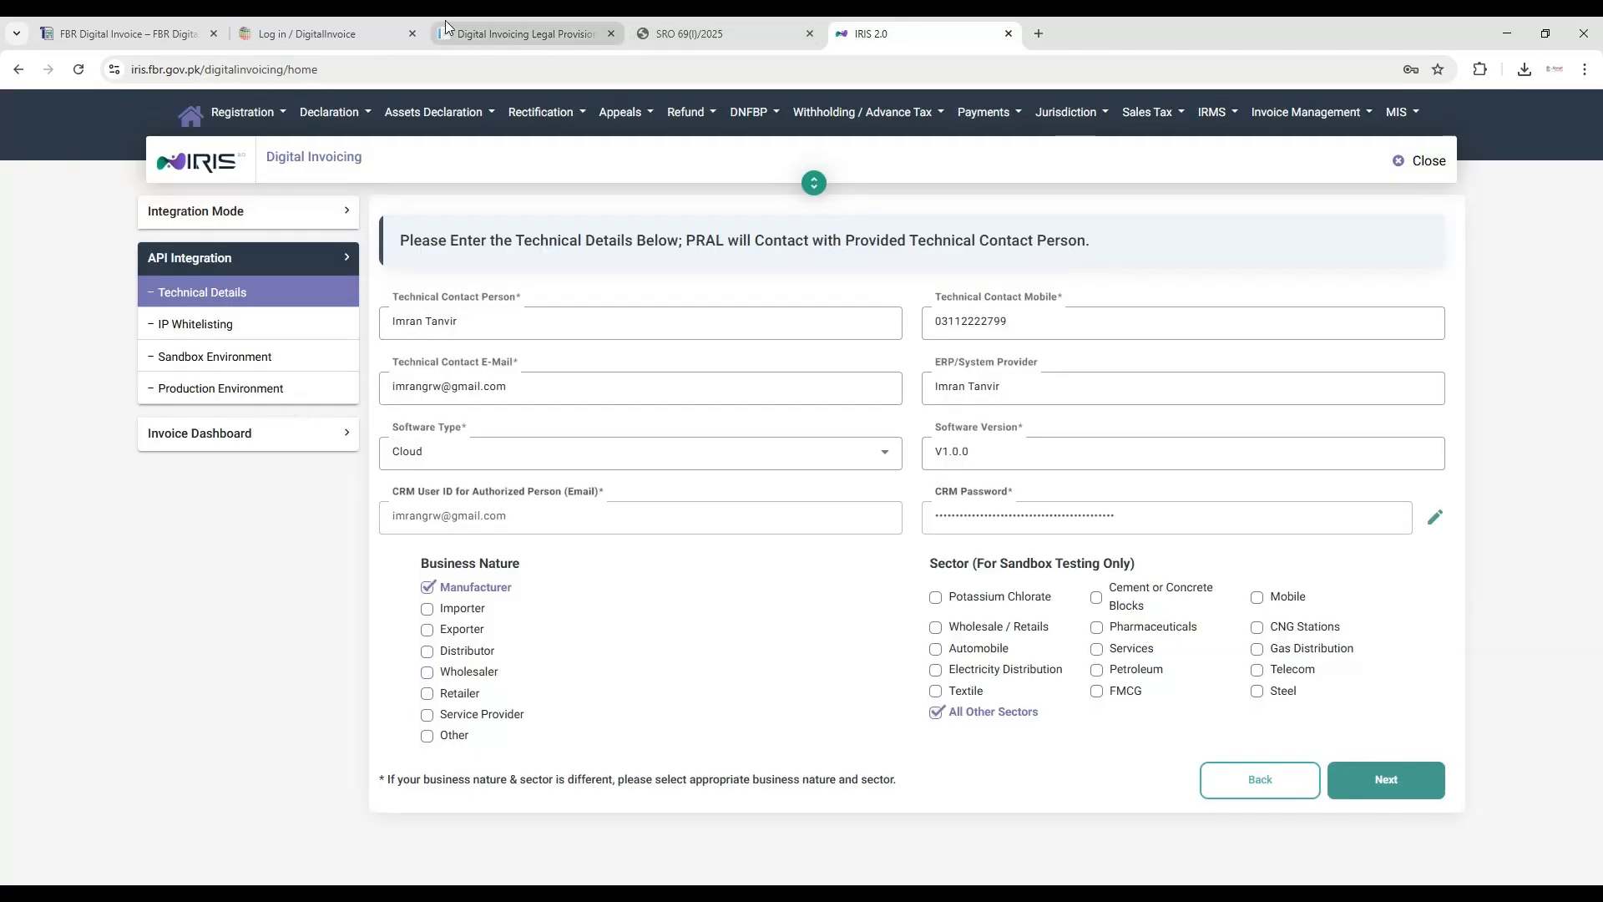
{"action": "left_click", "coordinate": [222, 331]}
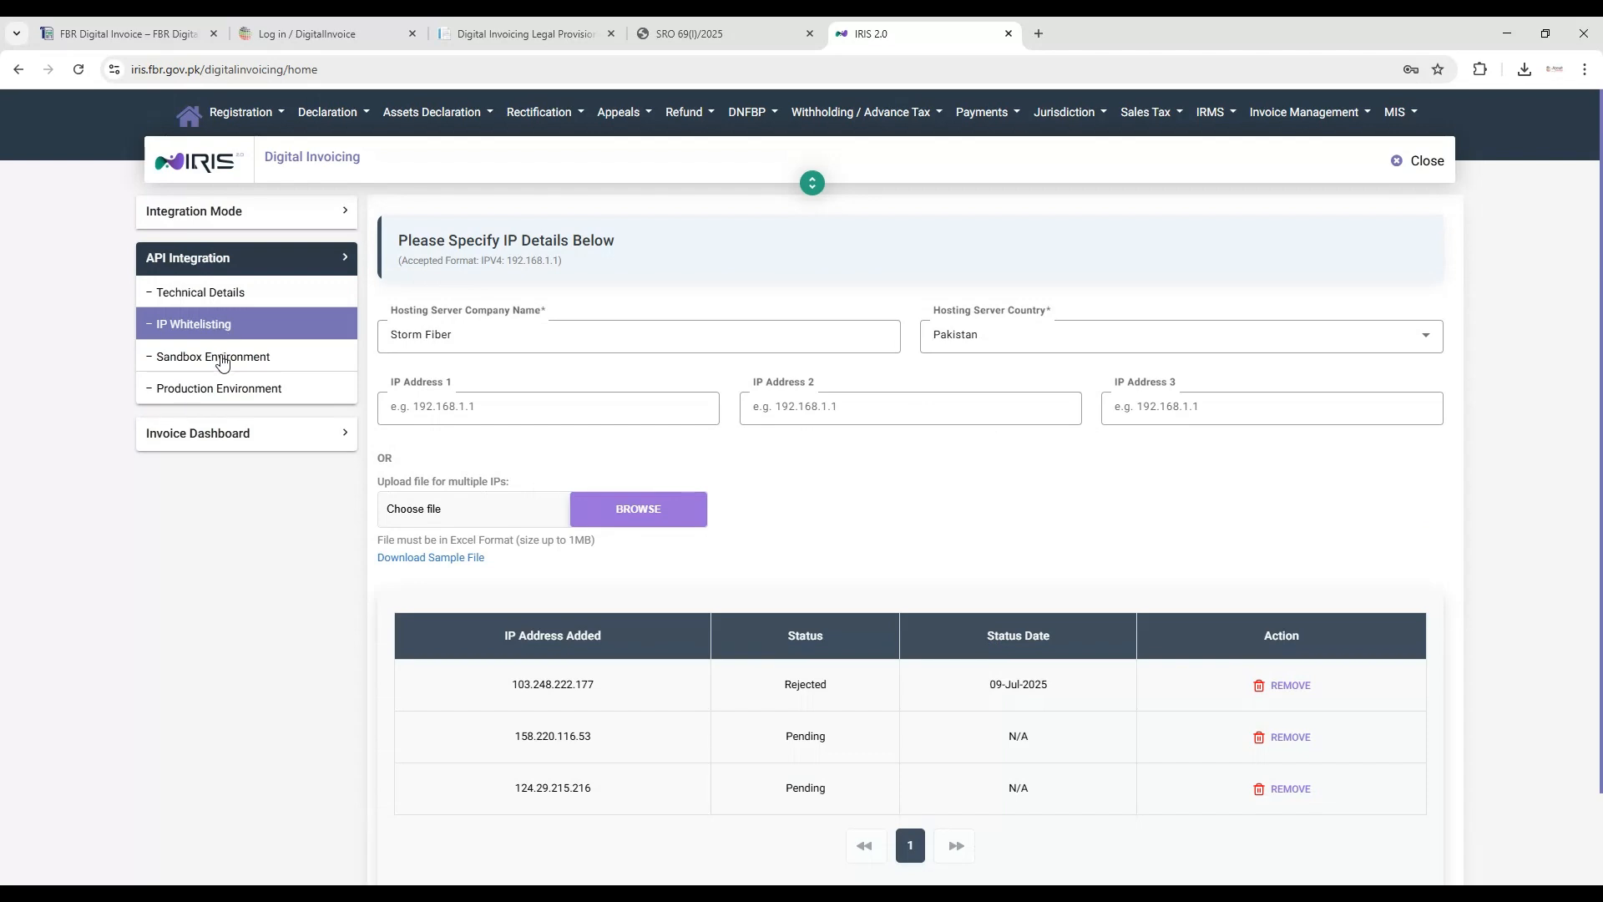
Examine the sandbox environment's scenario test invoices, including the last page of records, and return to the first page.
{"action": "left_click", "coordinate": [223, 359]}
{"action": "scroll", "coordinate": [259, 407], "scroll_direction": "down", "scroll_amount": 3}
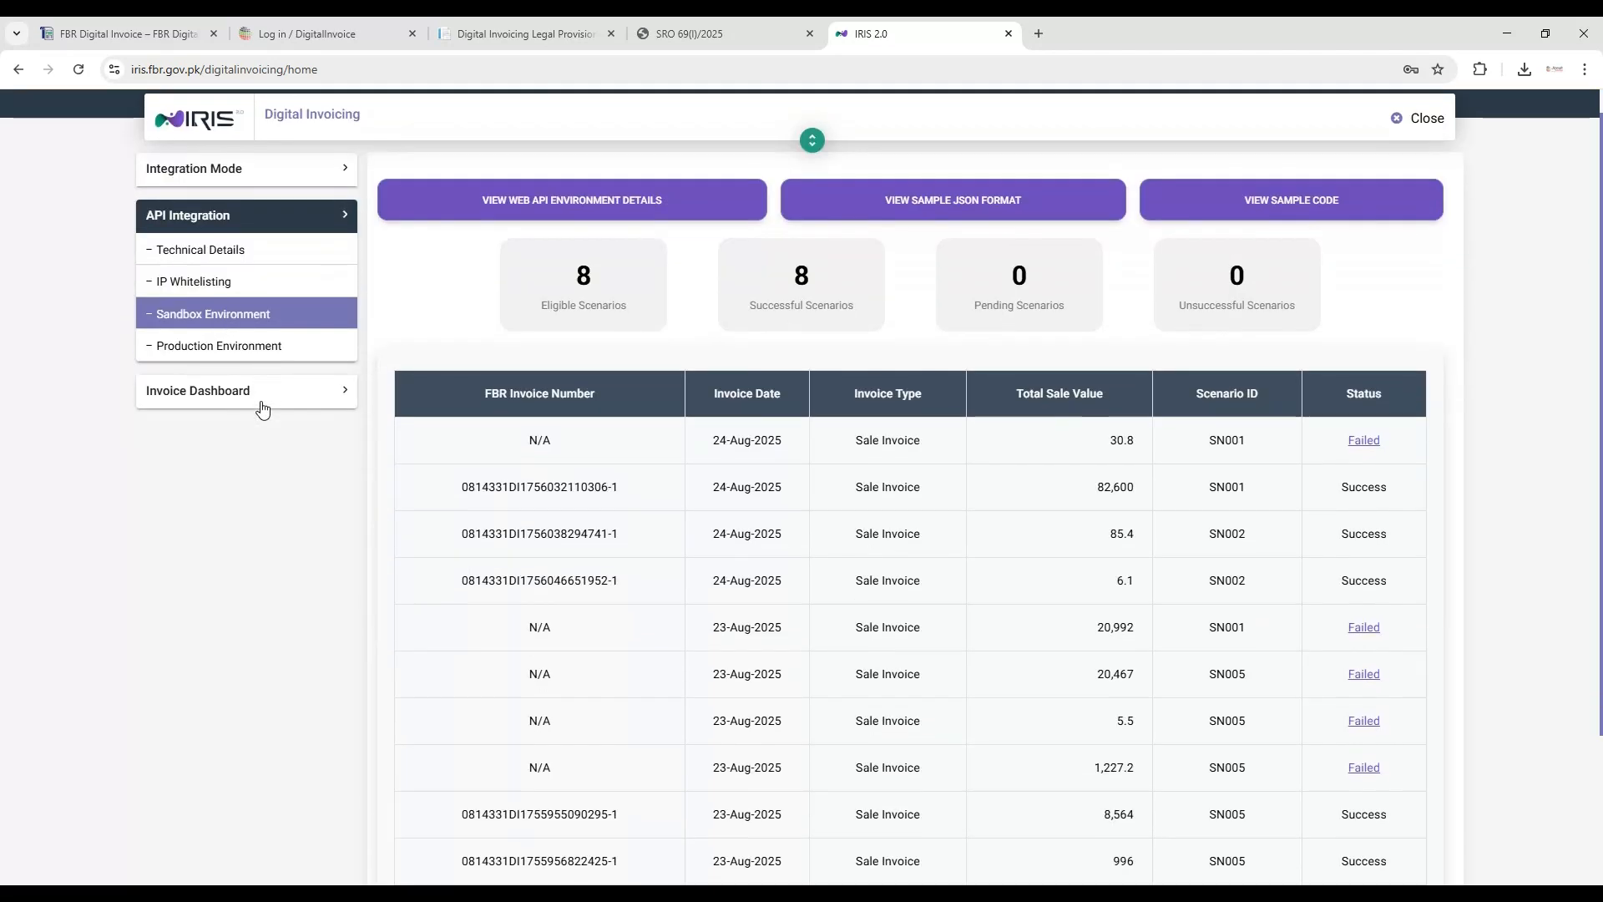
{"action": "left_click", "coordinate": [1023, 736]}
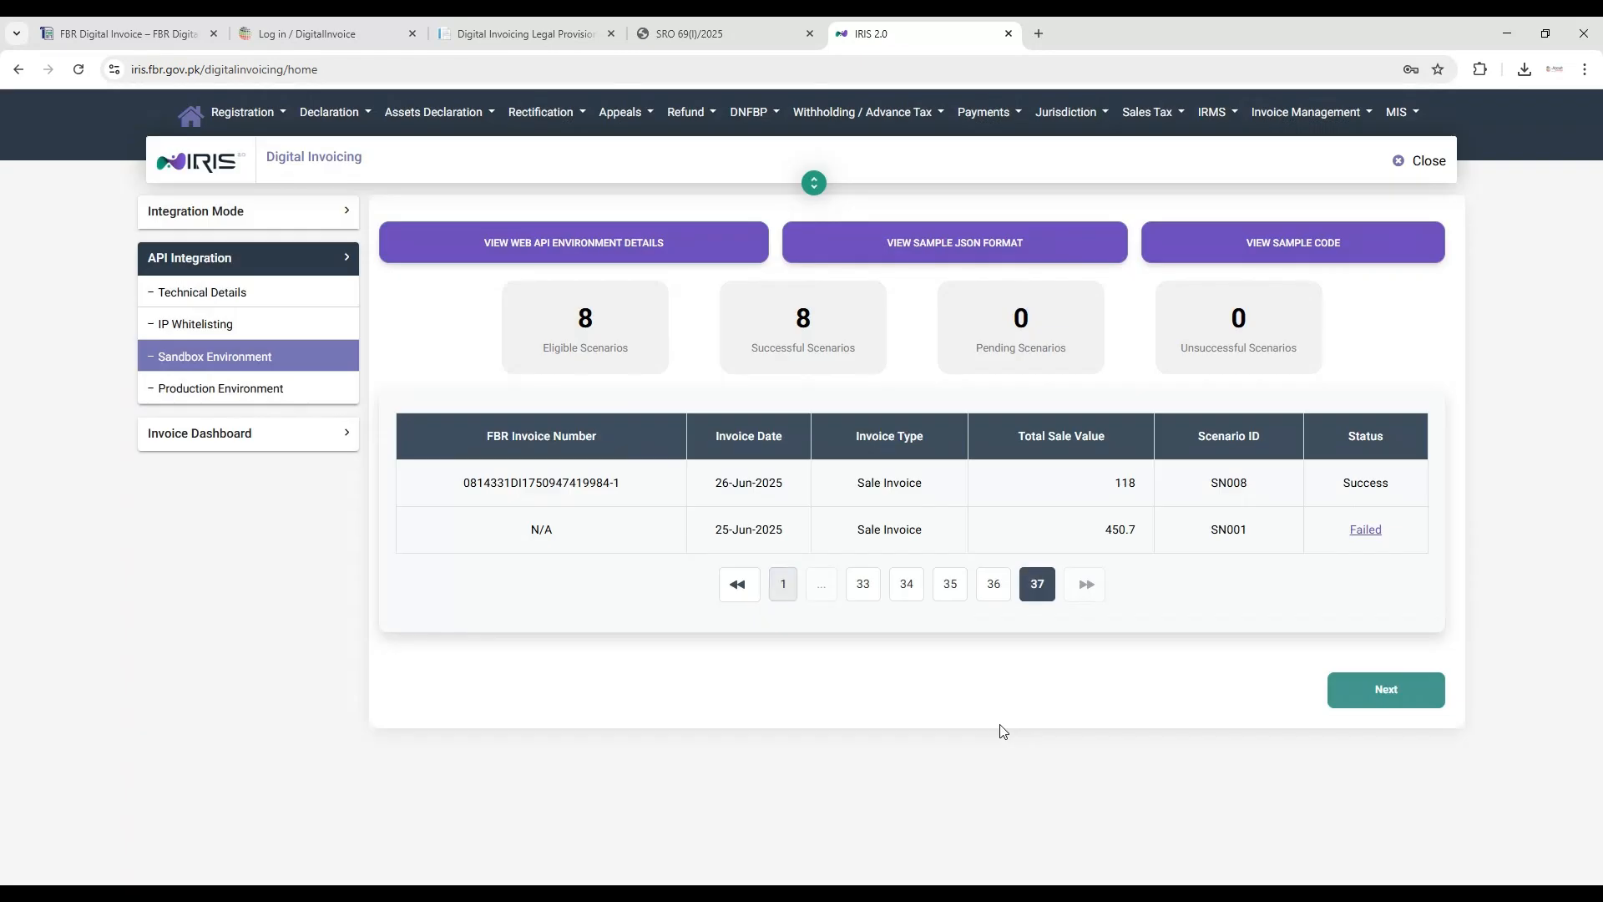
{"action": "left_click", "coordinate": [783, 586]}
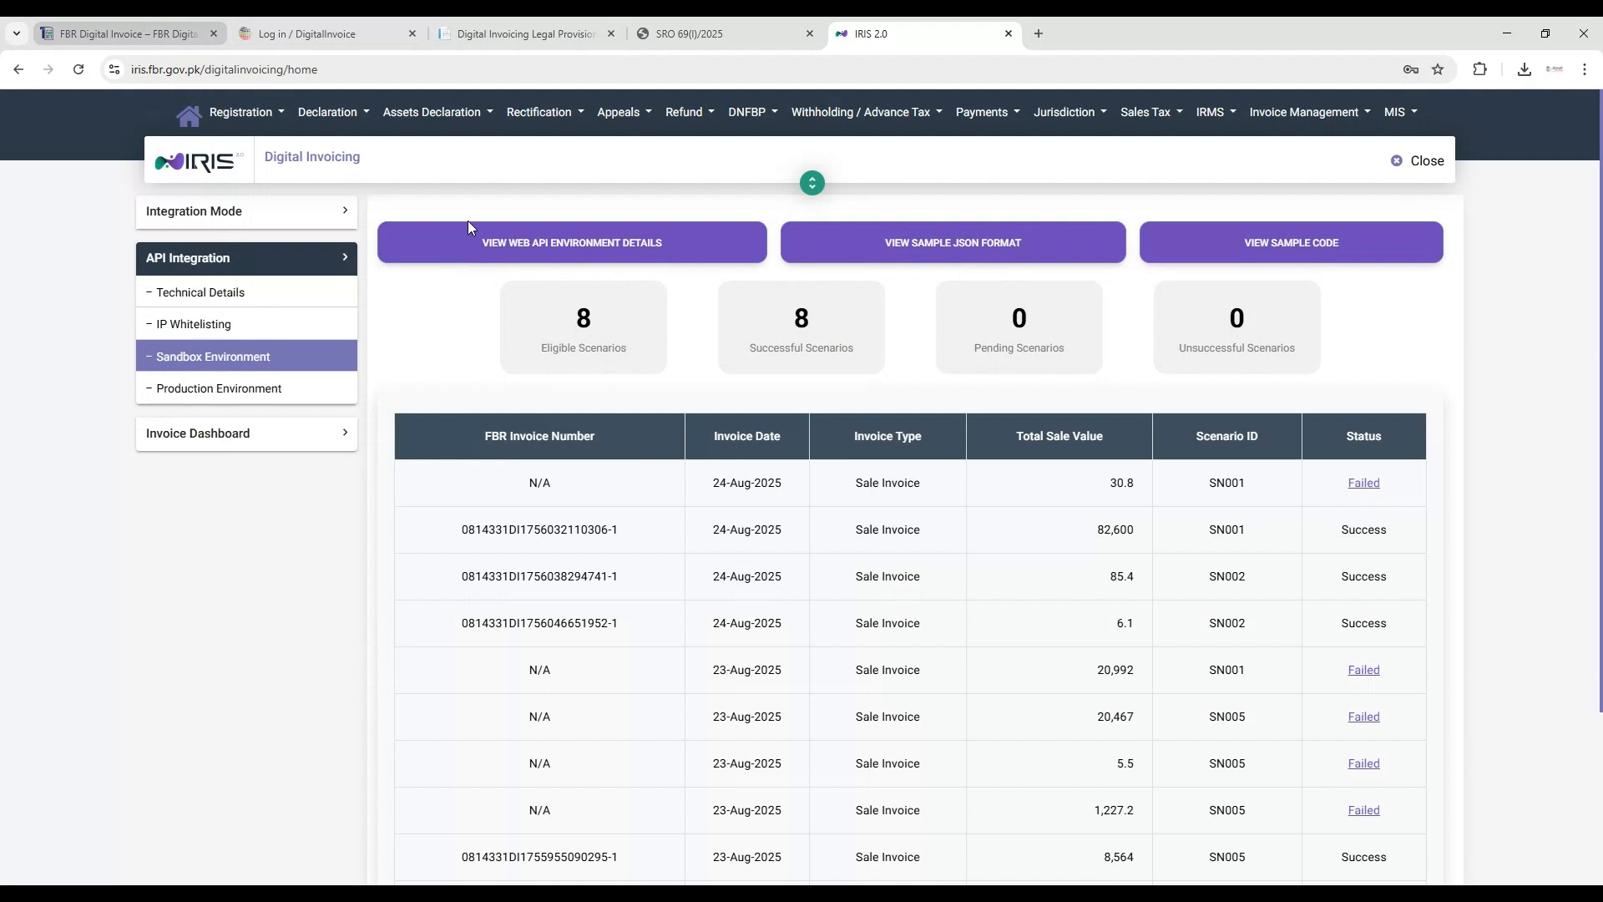
{"action": "triple_click", "coordinate": [725, 487]}
{"action": "left_click", "coordinate": [724, 488]}
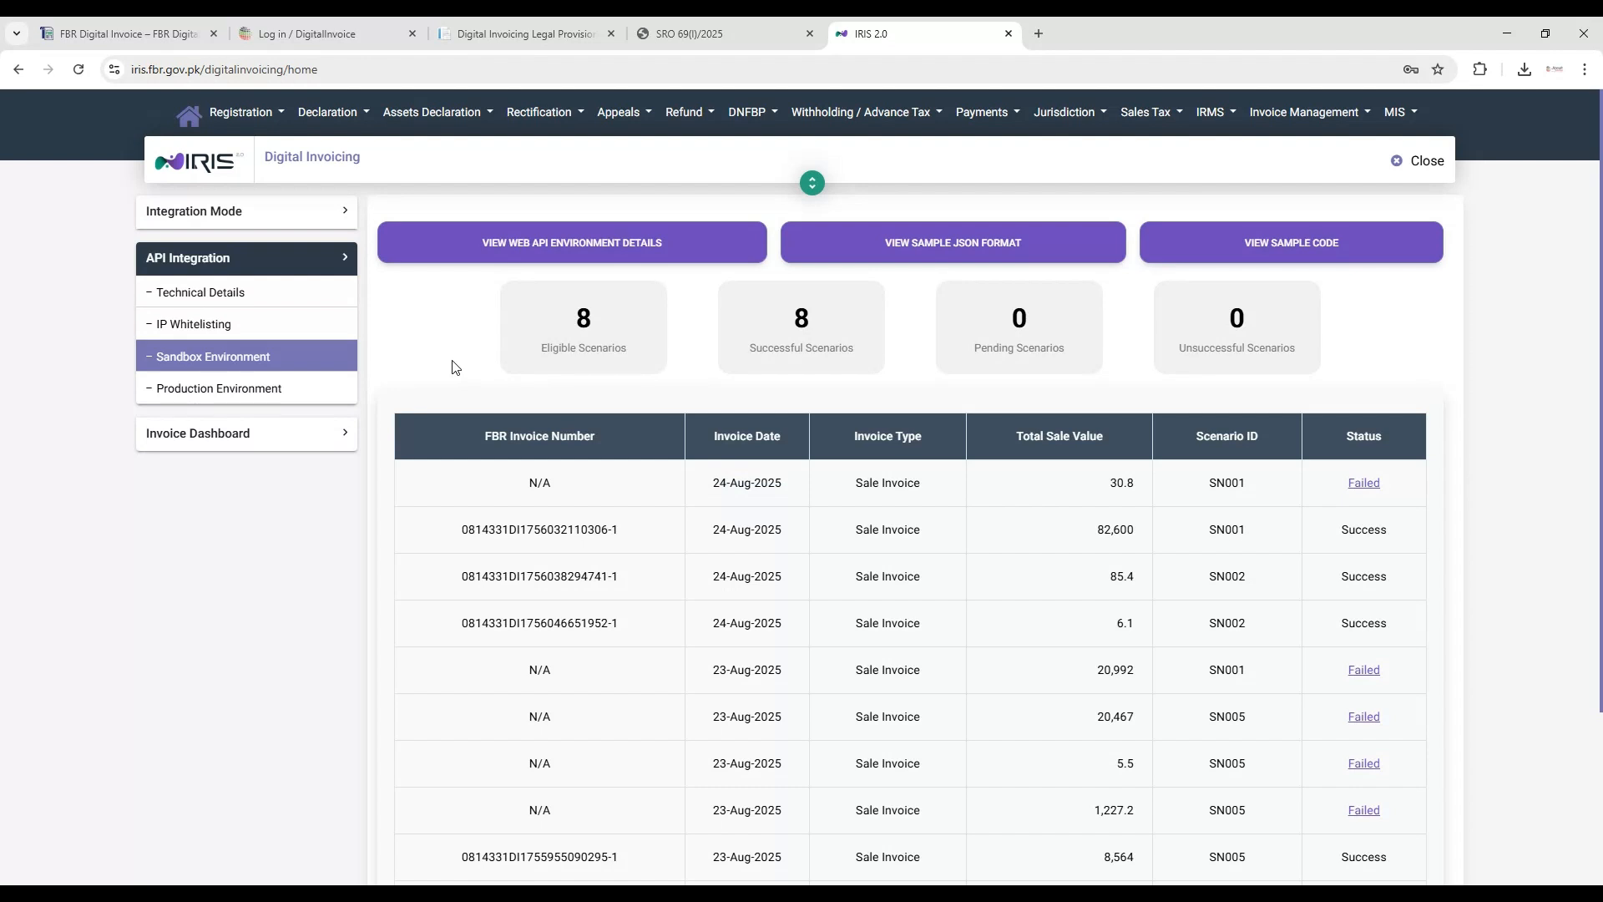
Look through the fbrdigitalinvoice.com home page, including the data entry, invoice printing and IRIS reporting samples.
{"action": "left_click", "coordinate": [163, 37]}
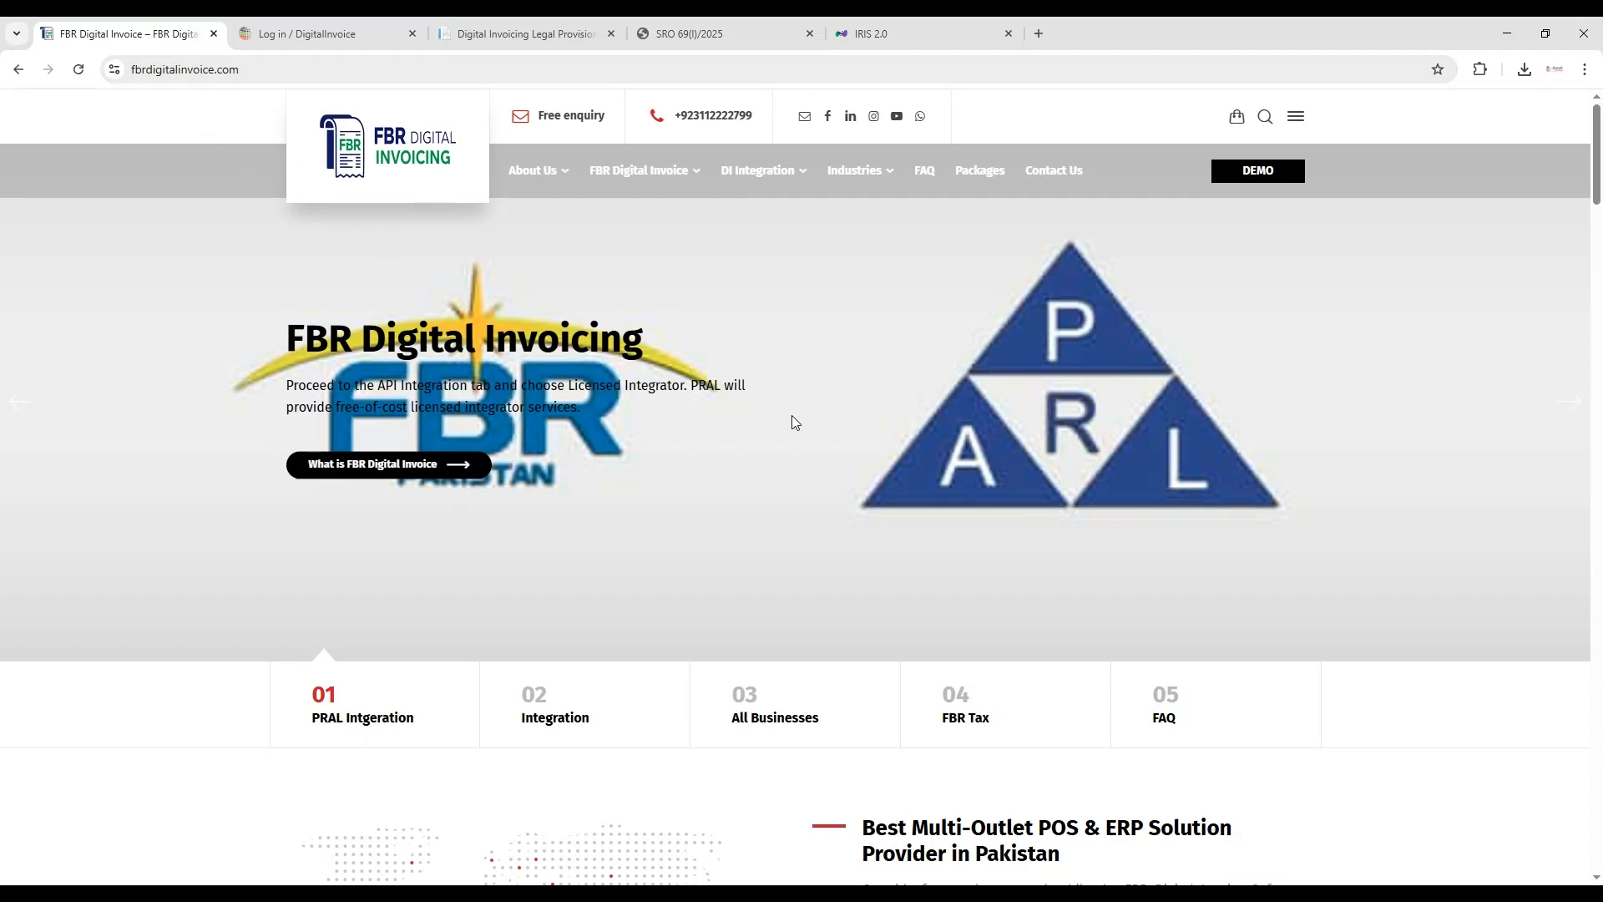
{"action": "scroll", "coordinate": [1088, 363], "scroll_direction": "down", "scroll_amount": 5}
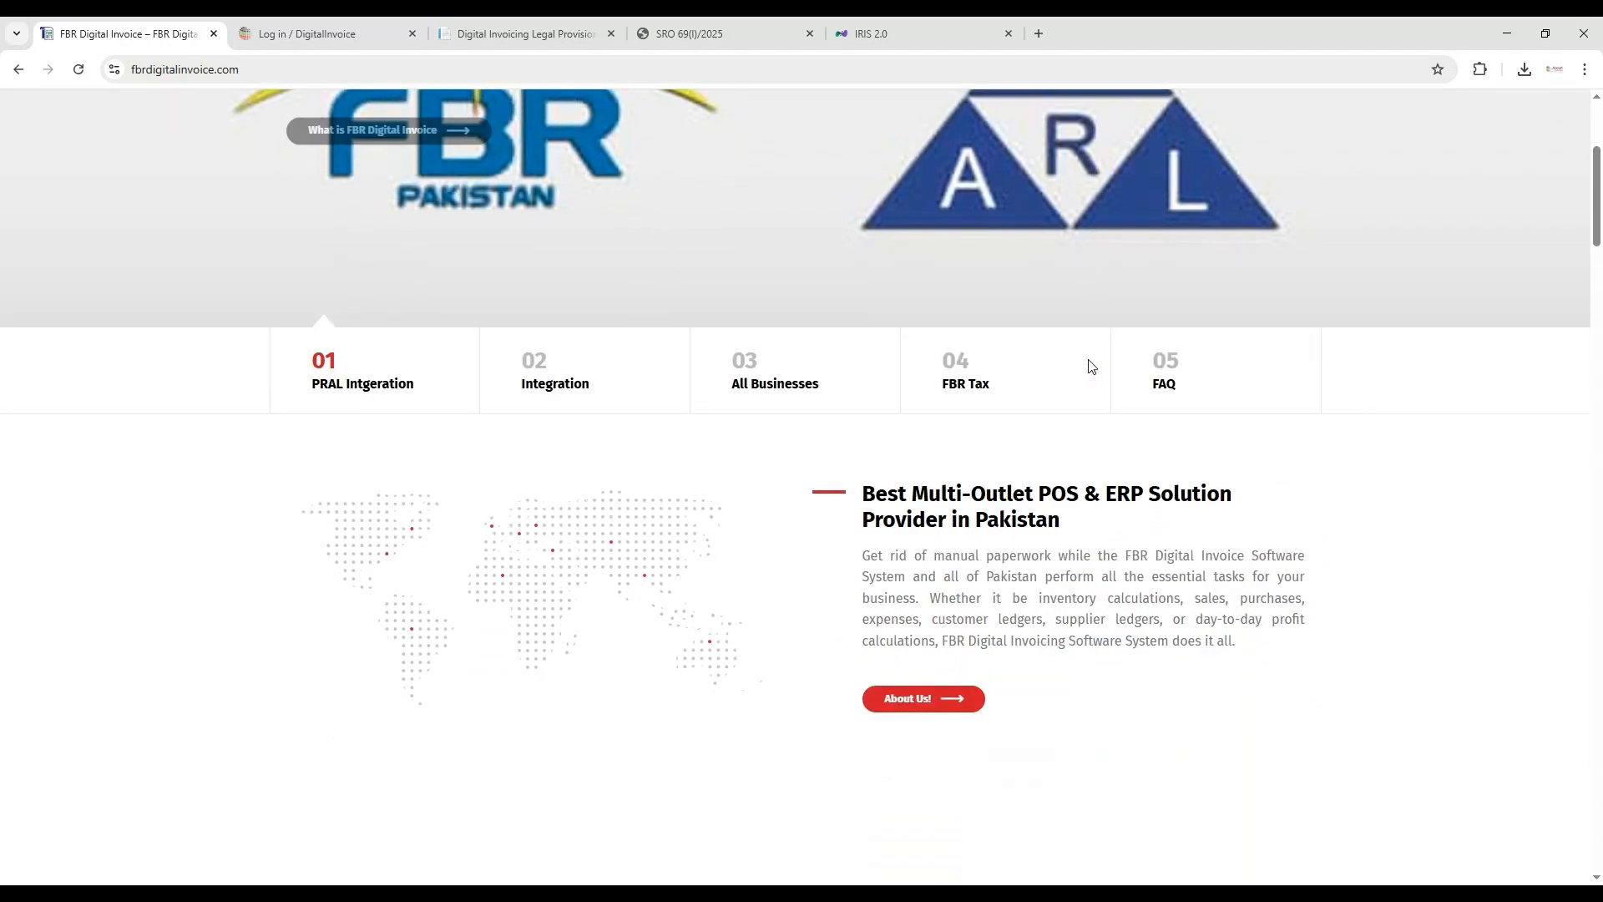
{"action": "scroll", "coordinate": [1073, 380], "scroll_direction": "down", "scroll_amount": 2}
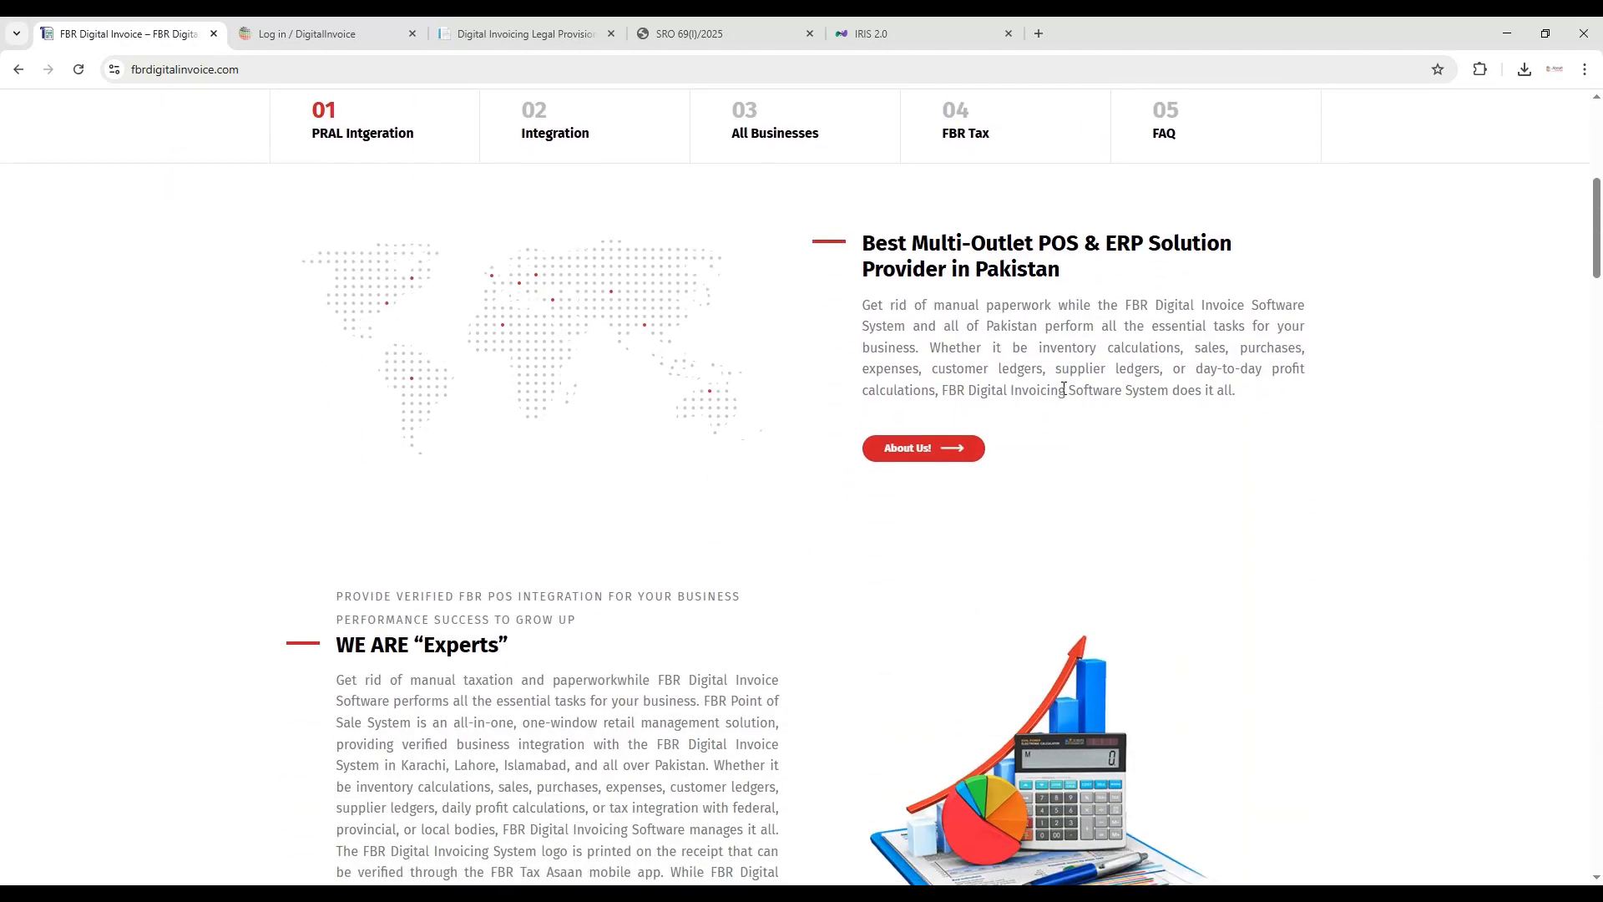
{"action": "scroll", "coordinate": [1063, 389], "scroll_direction": "down", "scroll_amount": 4}
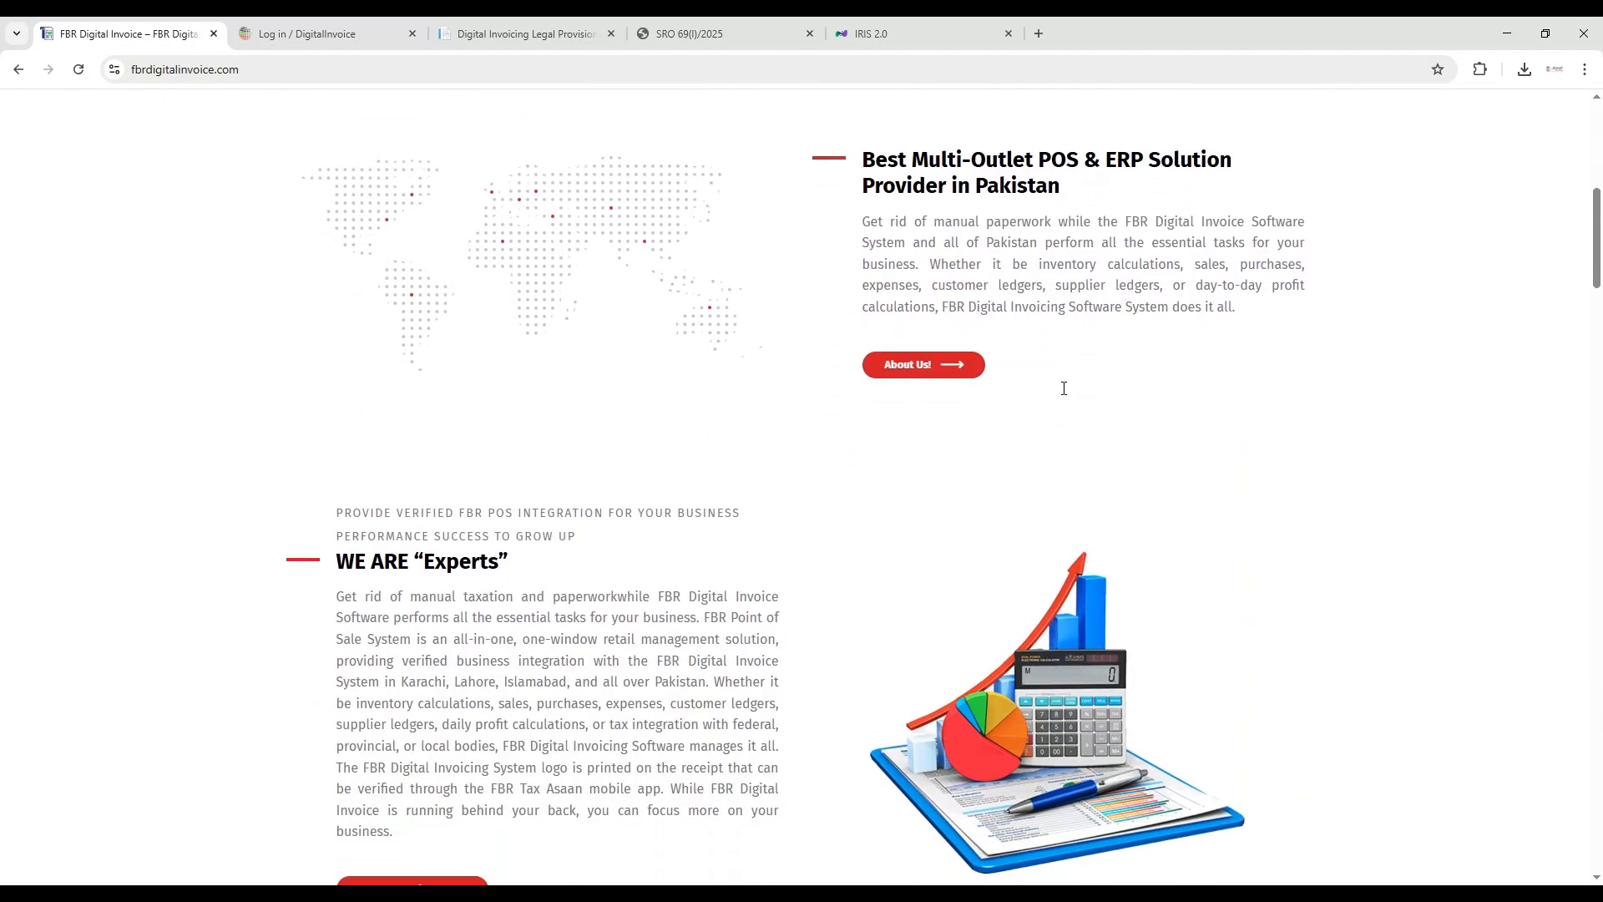
{"action": "scroll", "coordinate": [1062, 395], "scroll_direction": "down", "scroll_amount": 5}
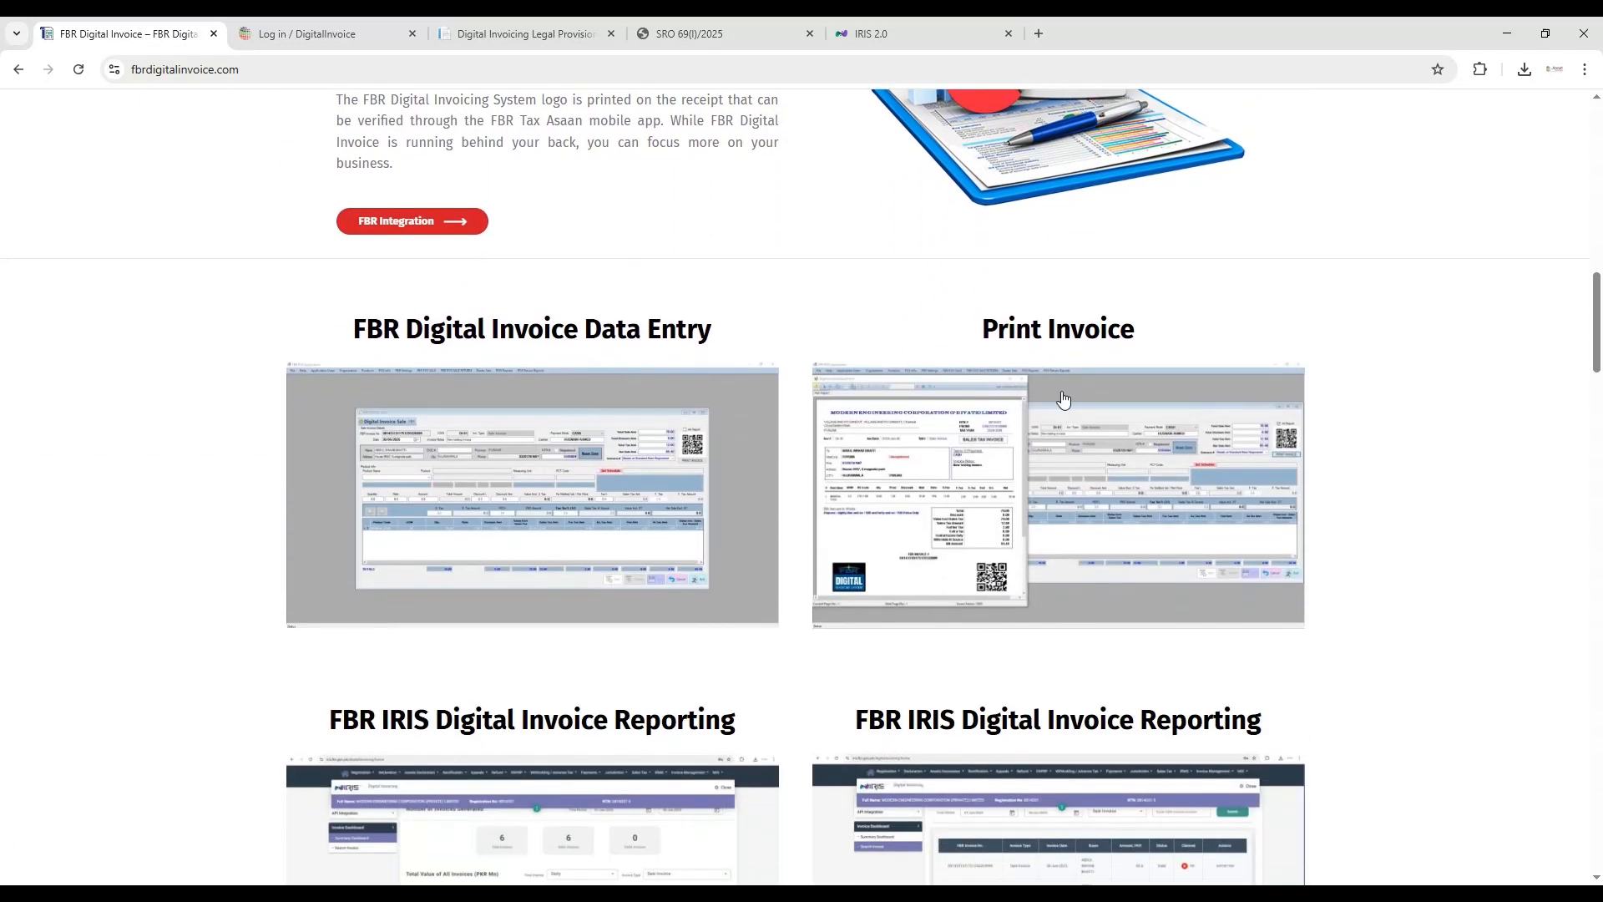
{"action": "scroll", "coordinate": [1329, 419], "scroll_direction": "down", "scroll_amount": 4}
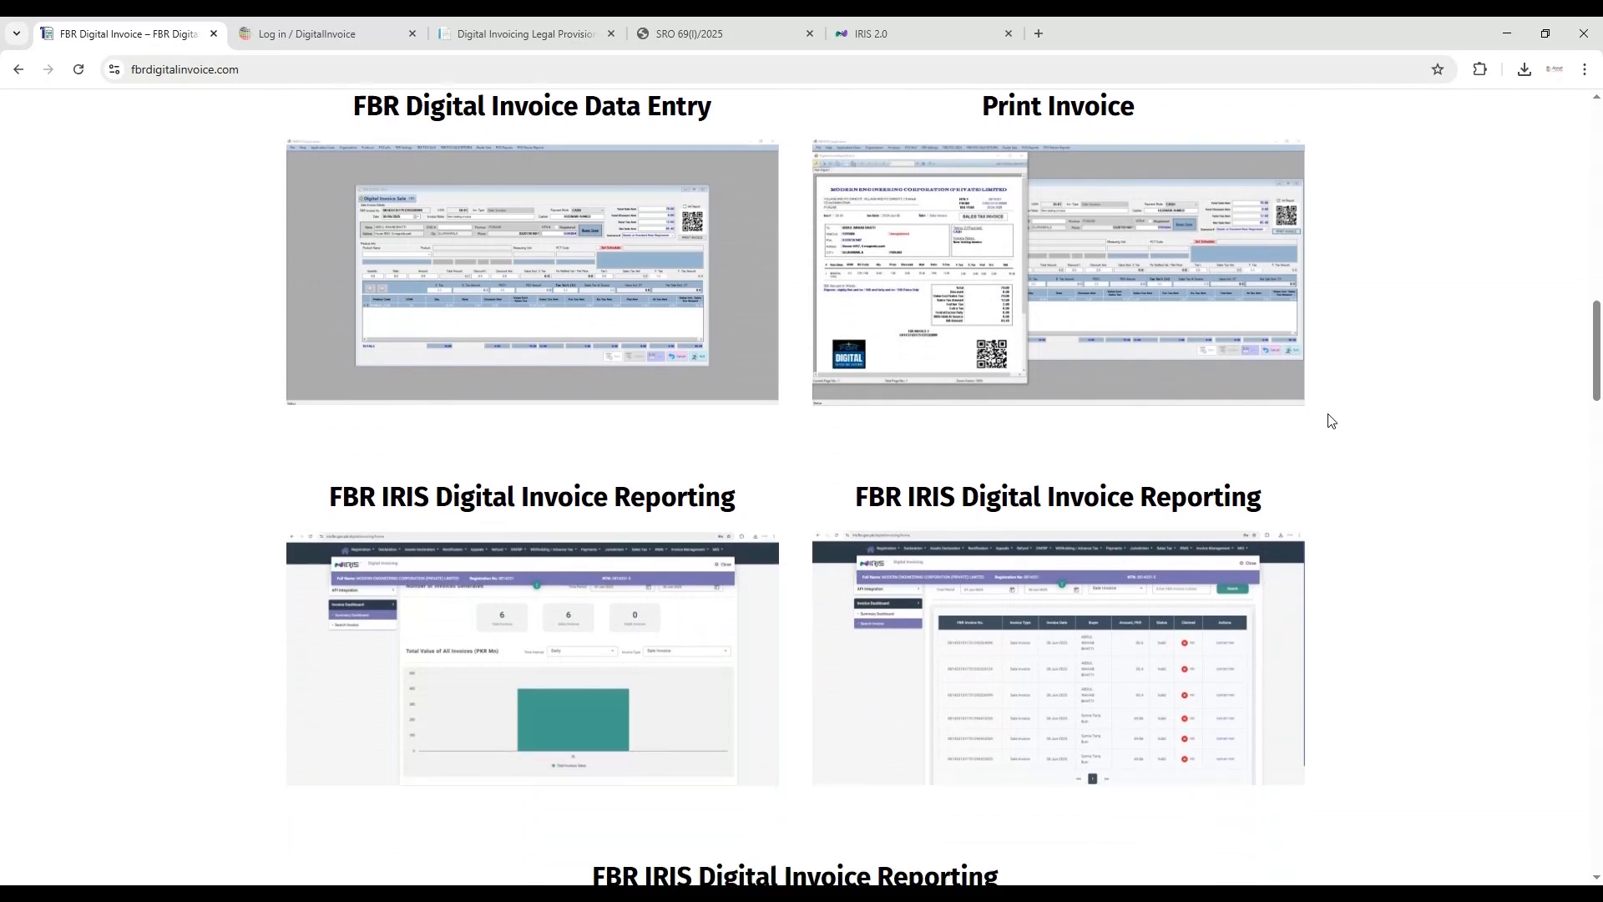
{"action": "scroll", "coordinate": [1330, 419], "scroll_direction": "down", "scroll_amount": 8}
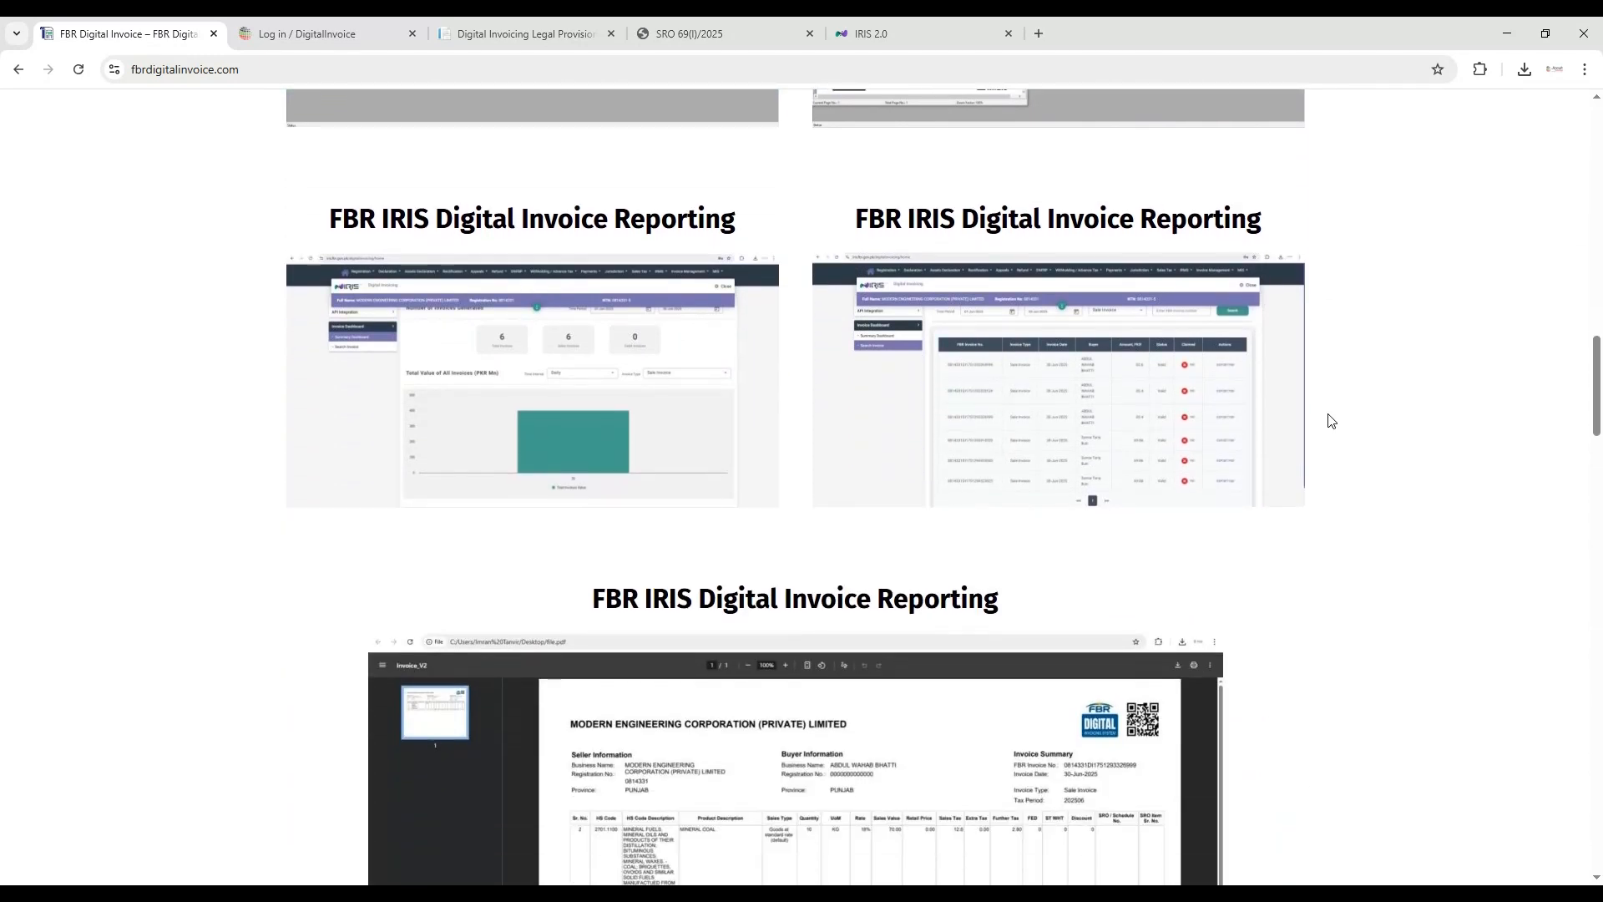
{"action": "scroll", "coordinate": [1328, 423], "scroll_direction": "down", "scroll_amount": 7}
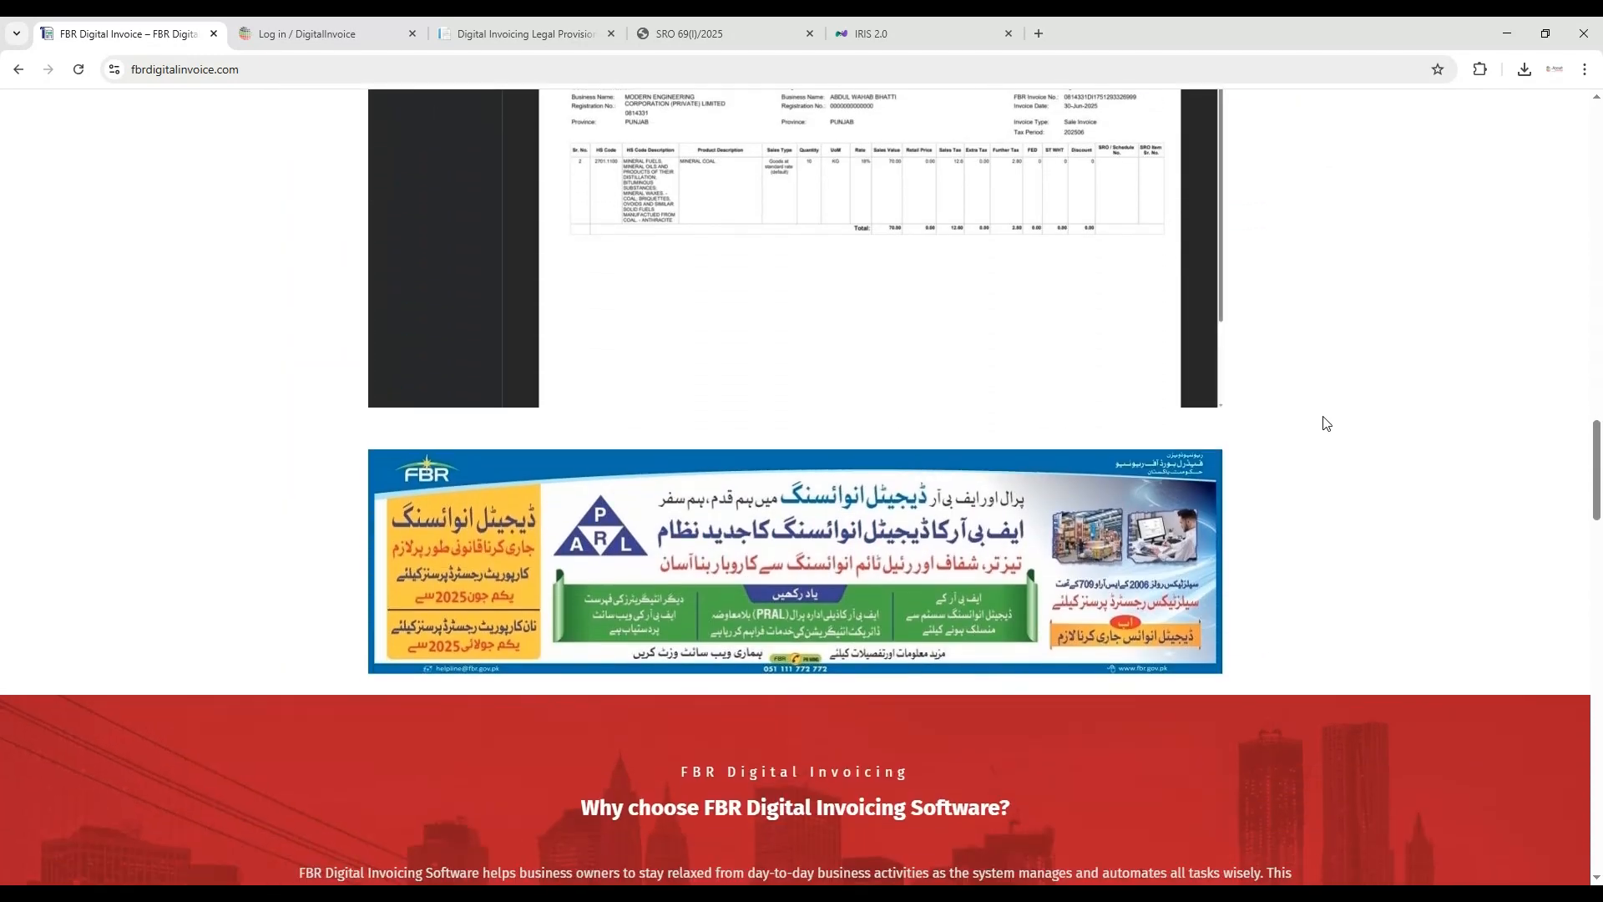
{"action": "scroll", "coordinate": [1321, 427], "scroll_direction": "up", "scroll_amount": 20}
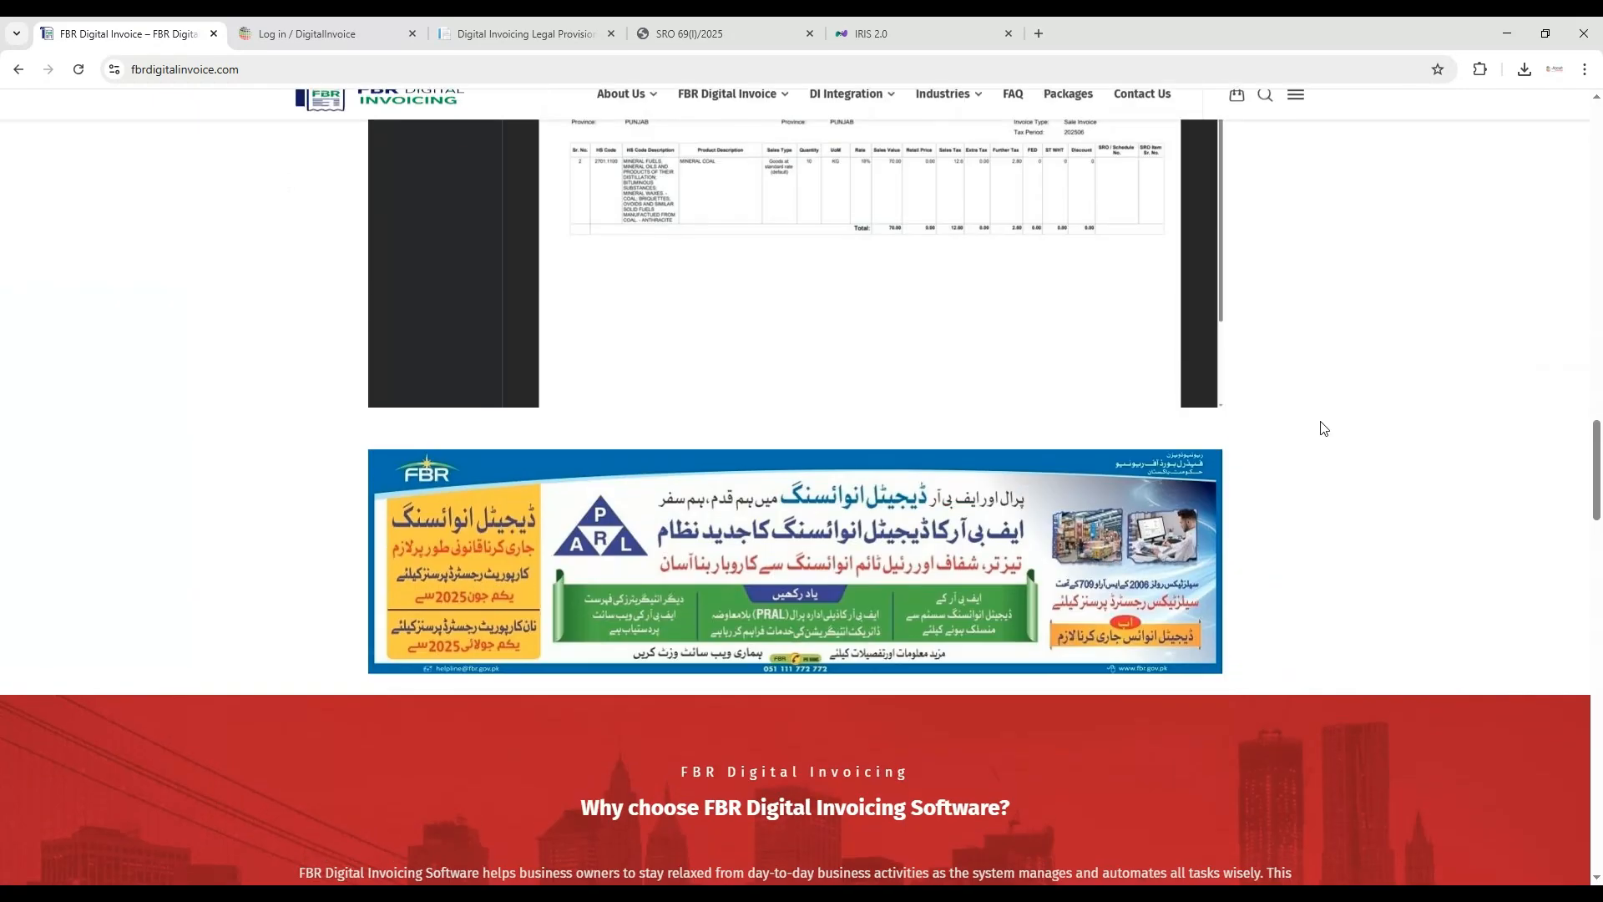
{"action": "scroll", "coordinate": [1321, 427], "scroll_direction": "up", "scroll_amount": 13}
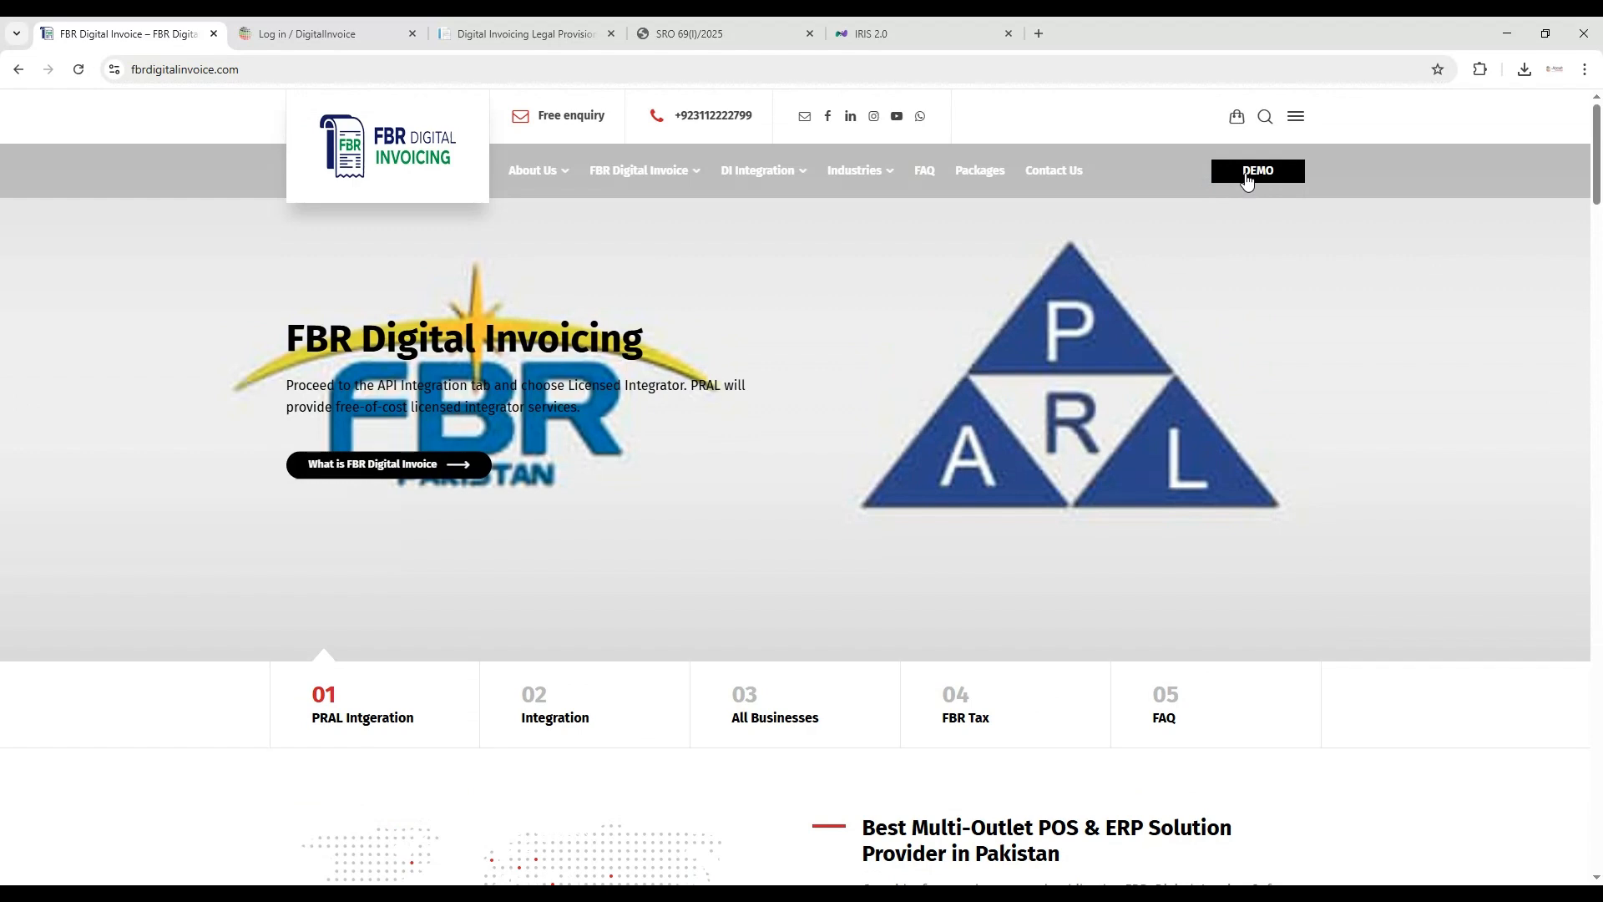
Follow the demo page's login guide to its demo login portal, and close the older duplicate login page.
{"action": "left_click", "coordinate": [1247, 181]}
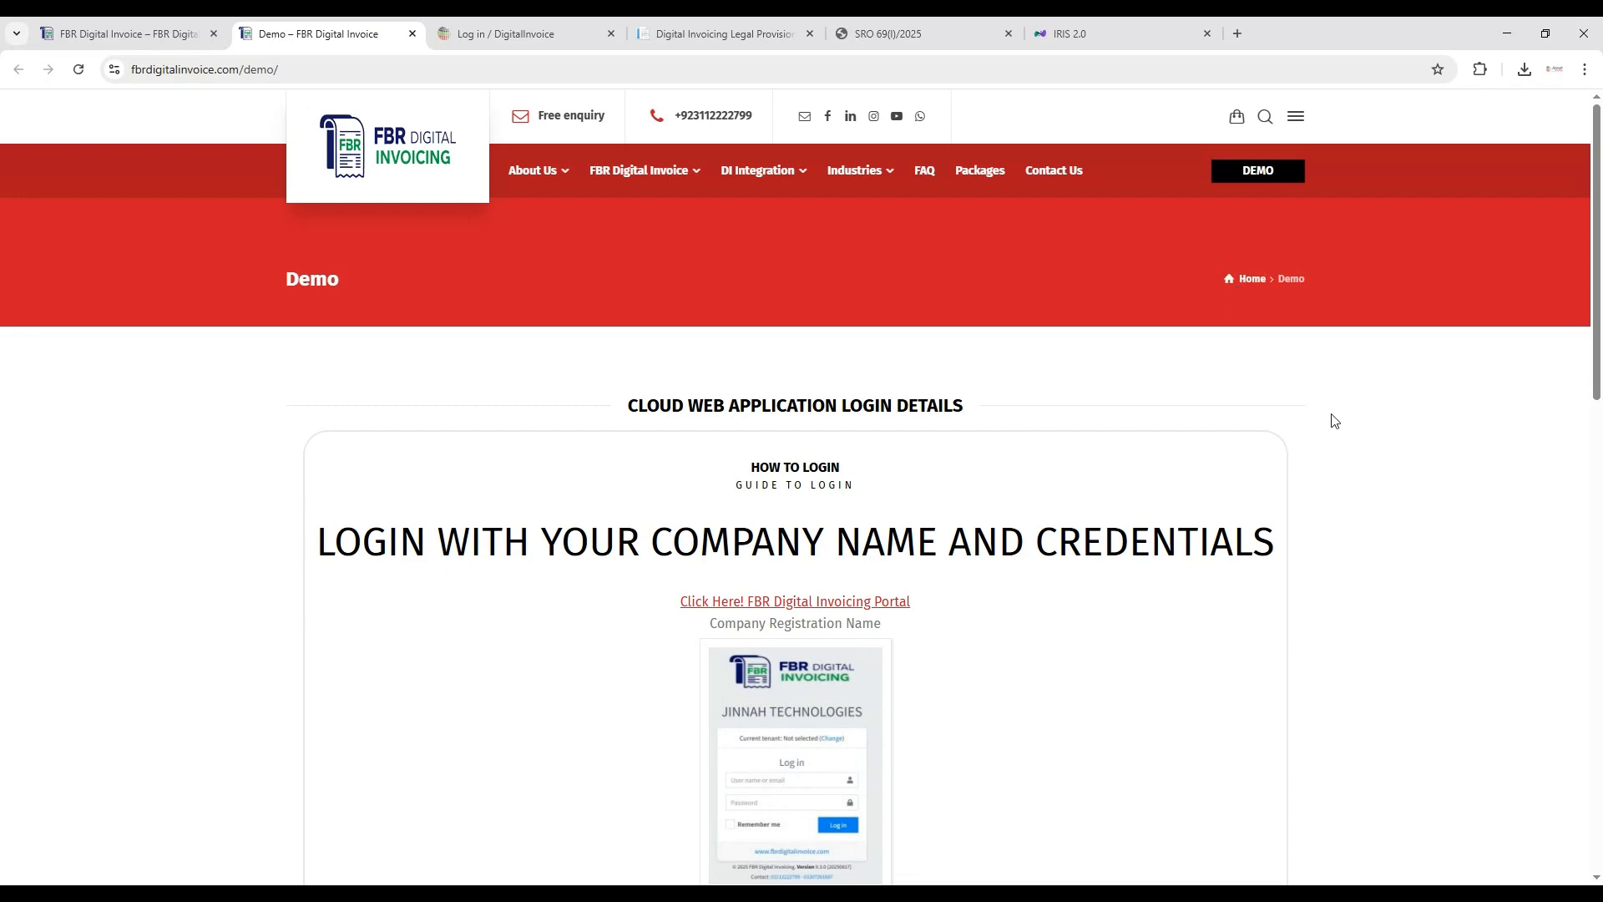
{"action": "scroll", "coordinate": [1339, 409], "scroll_direction": "down", "scroll_amount": 3}
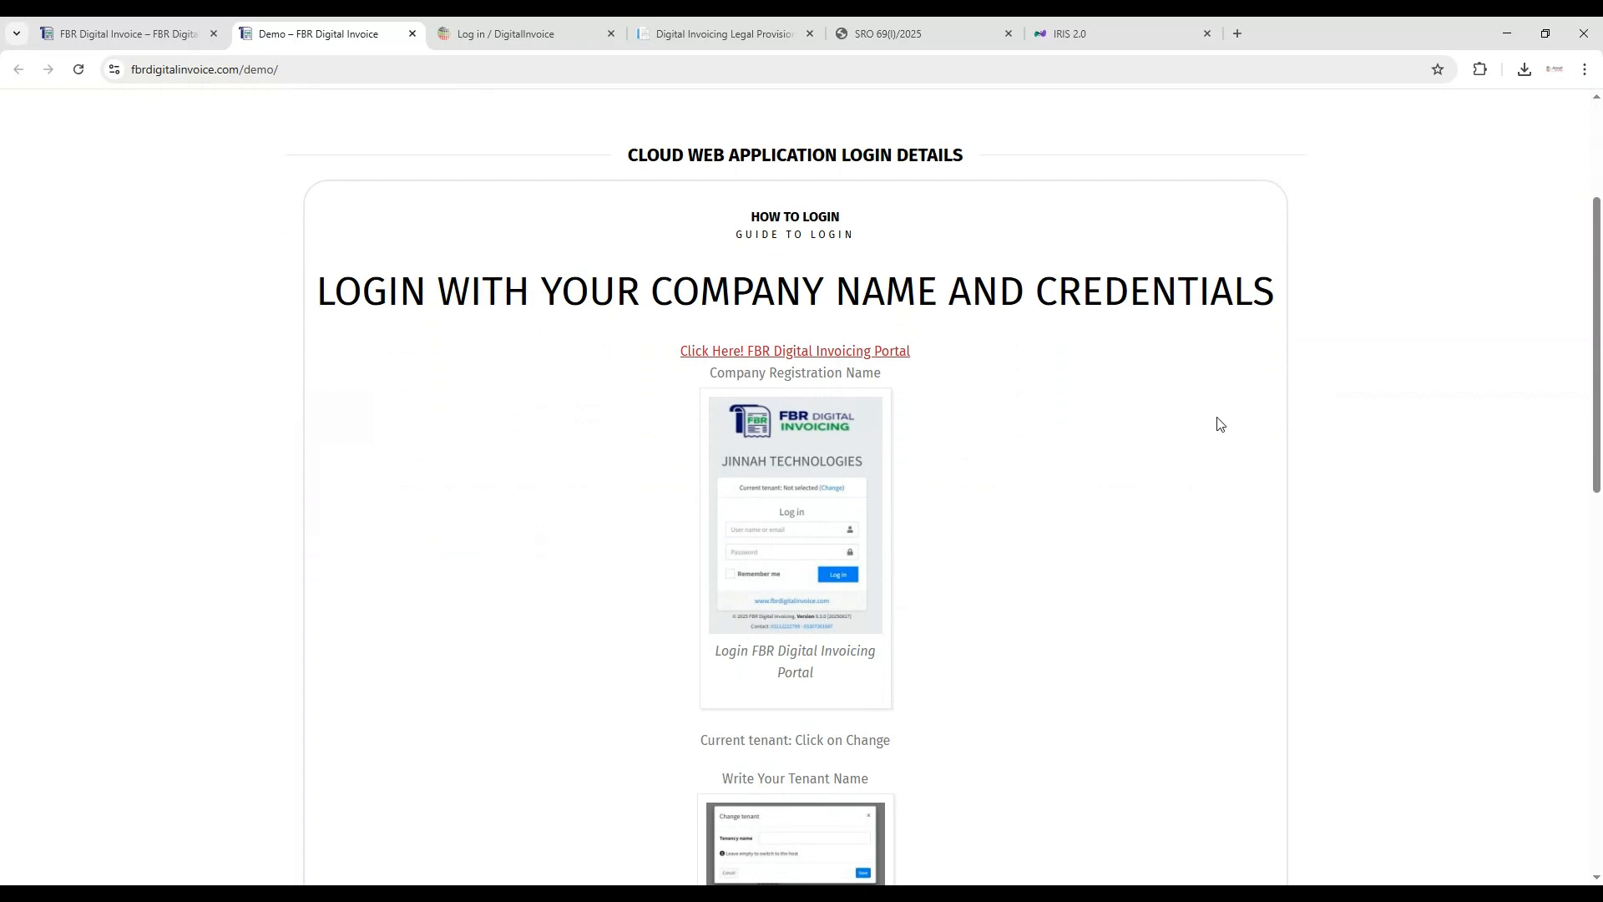
{"action": "scroll", "coordinate": [1106, 377], "scroll_direction": "down", "scroll_amount": 5}
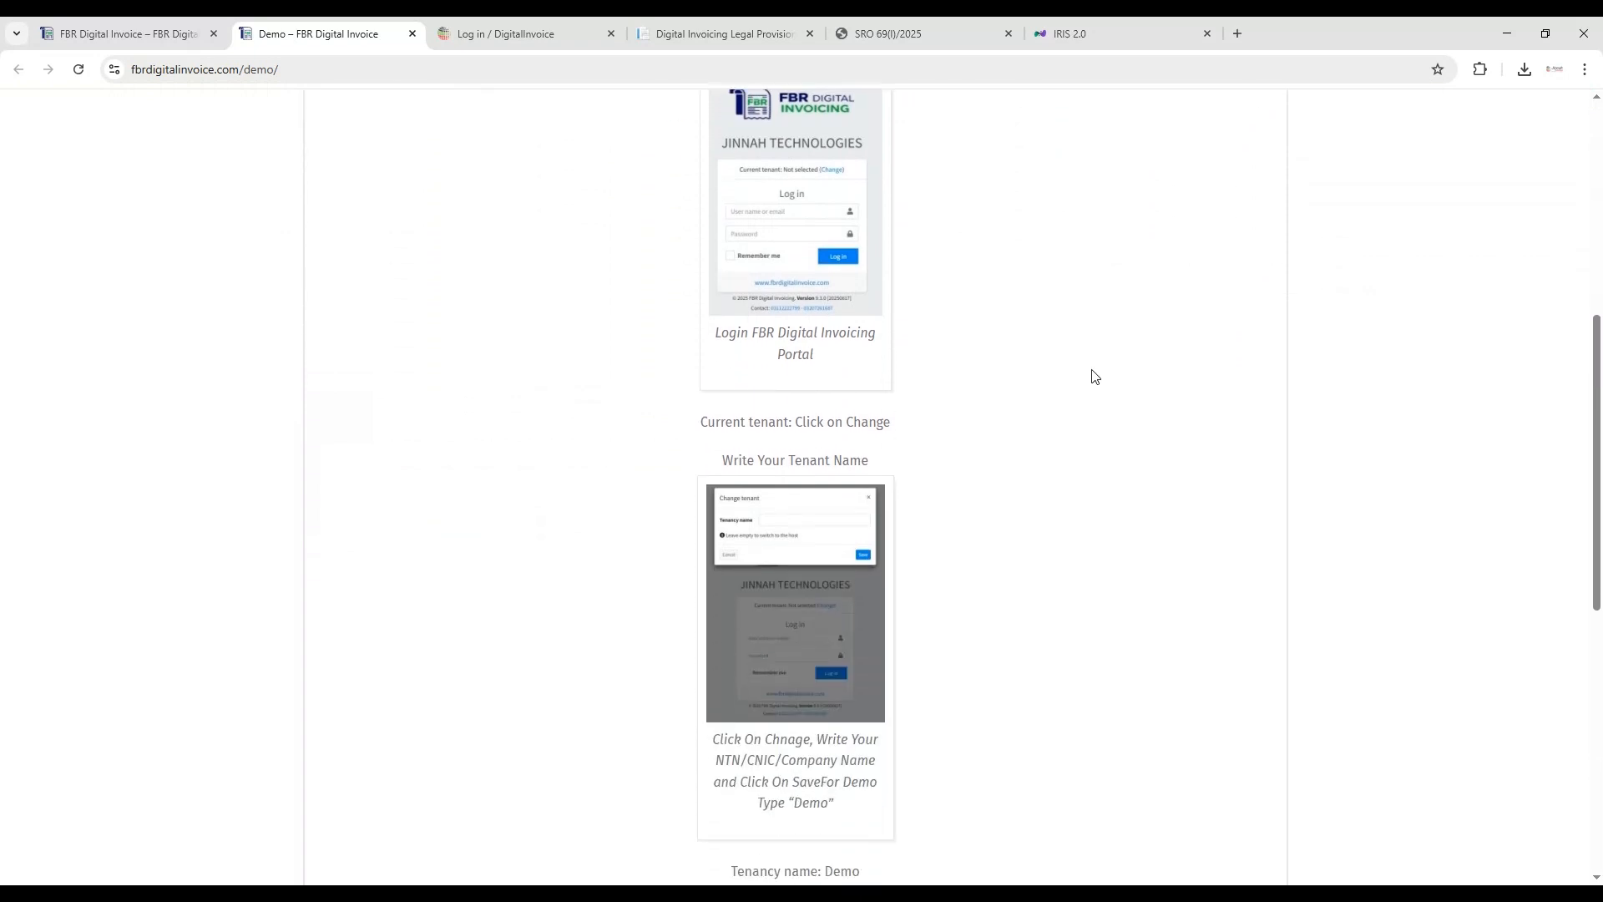
{"action": "scroll", "coordinate": [1095, 377], "scroll_direction": "down", "scroll_amount": 3}
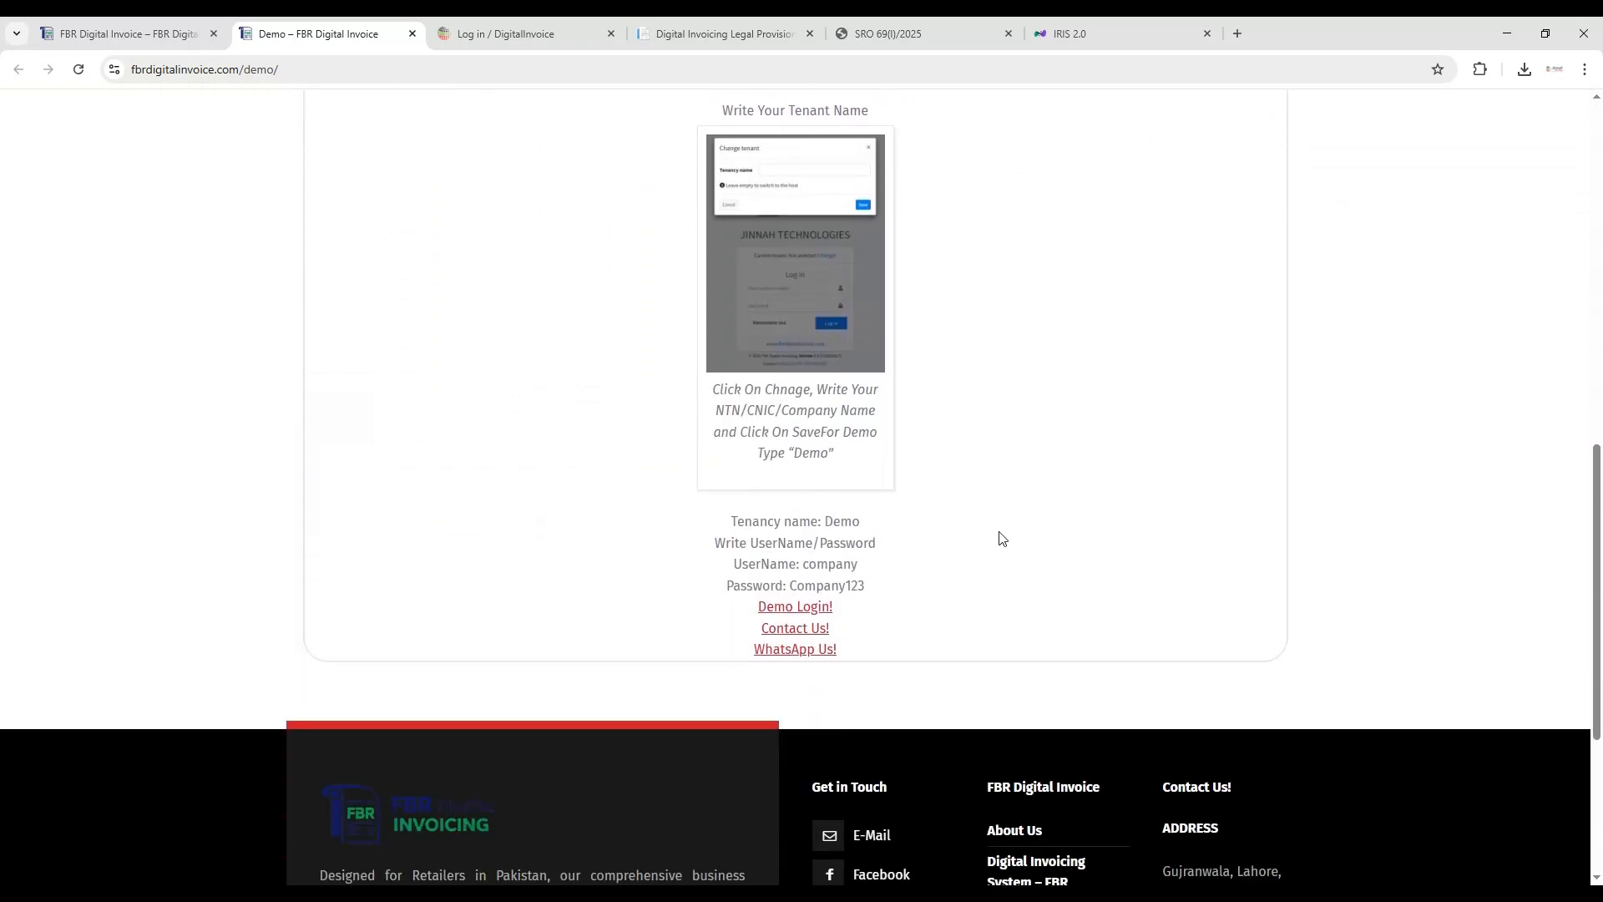
{"action": "left_click", "coordinate": [792, 609]}
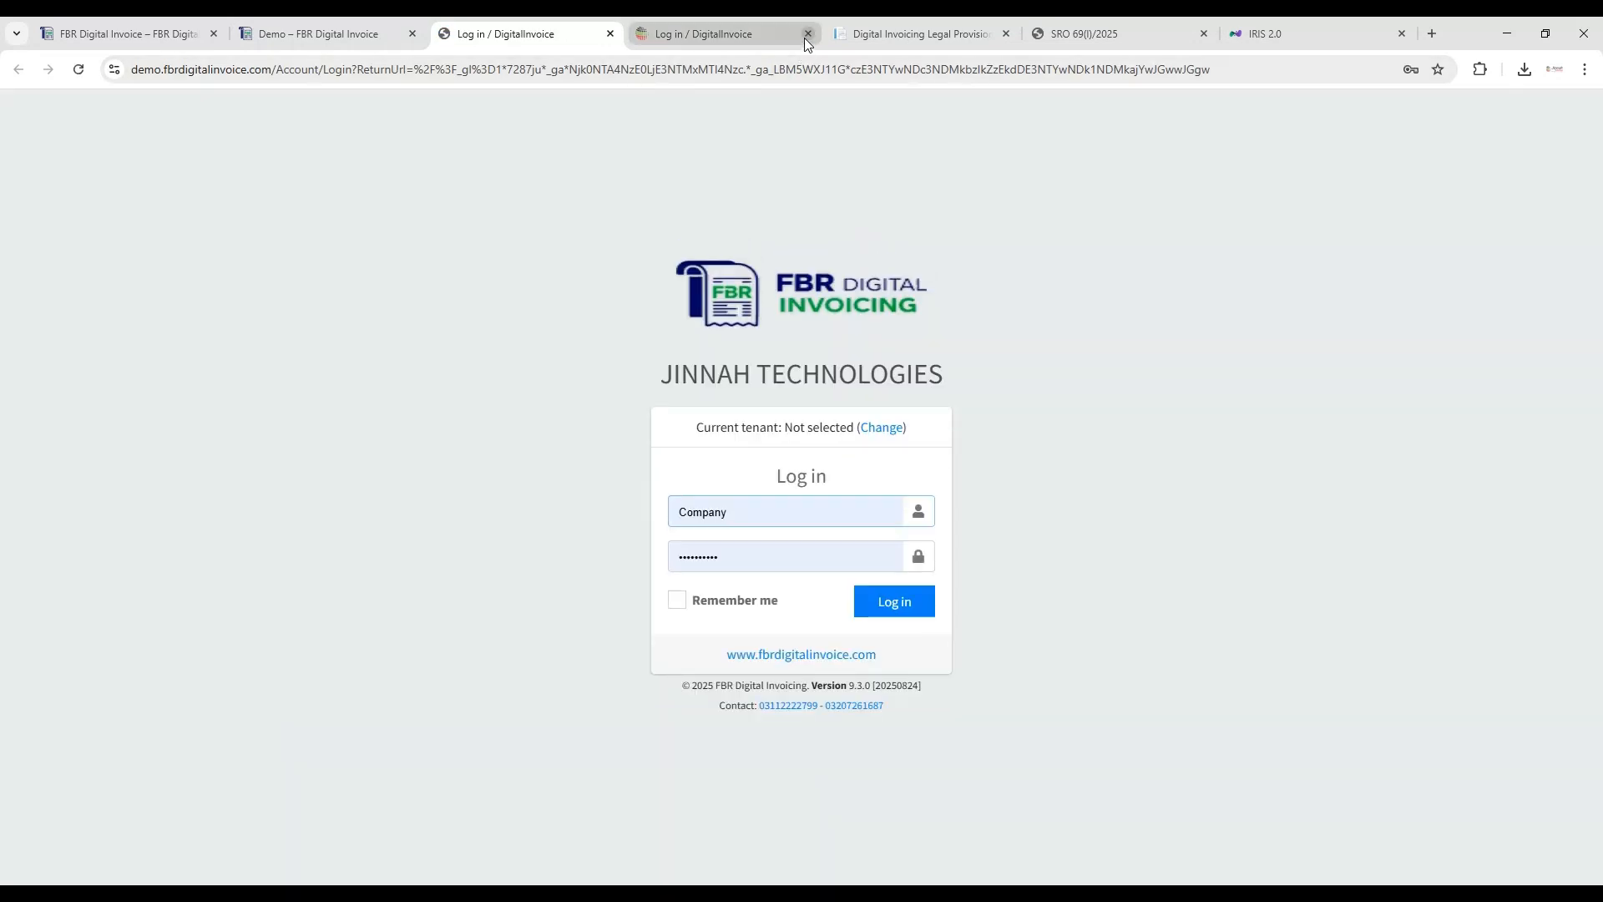
{"action": "left_click", "coordinate": [806, 35]}
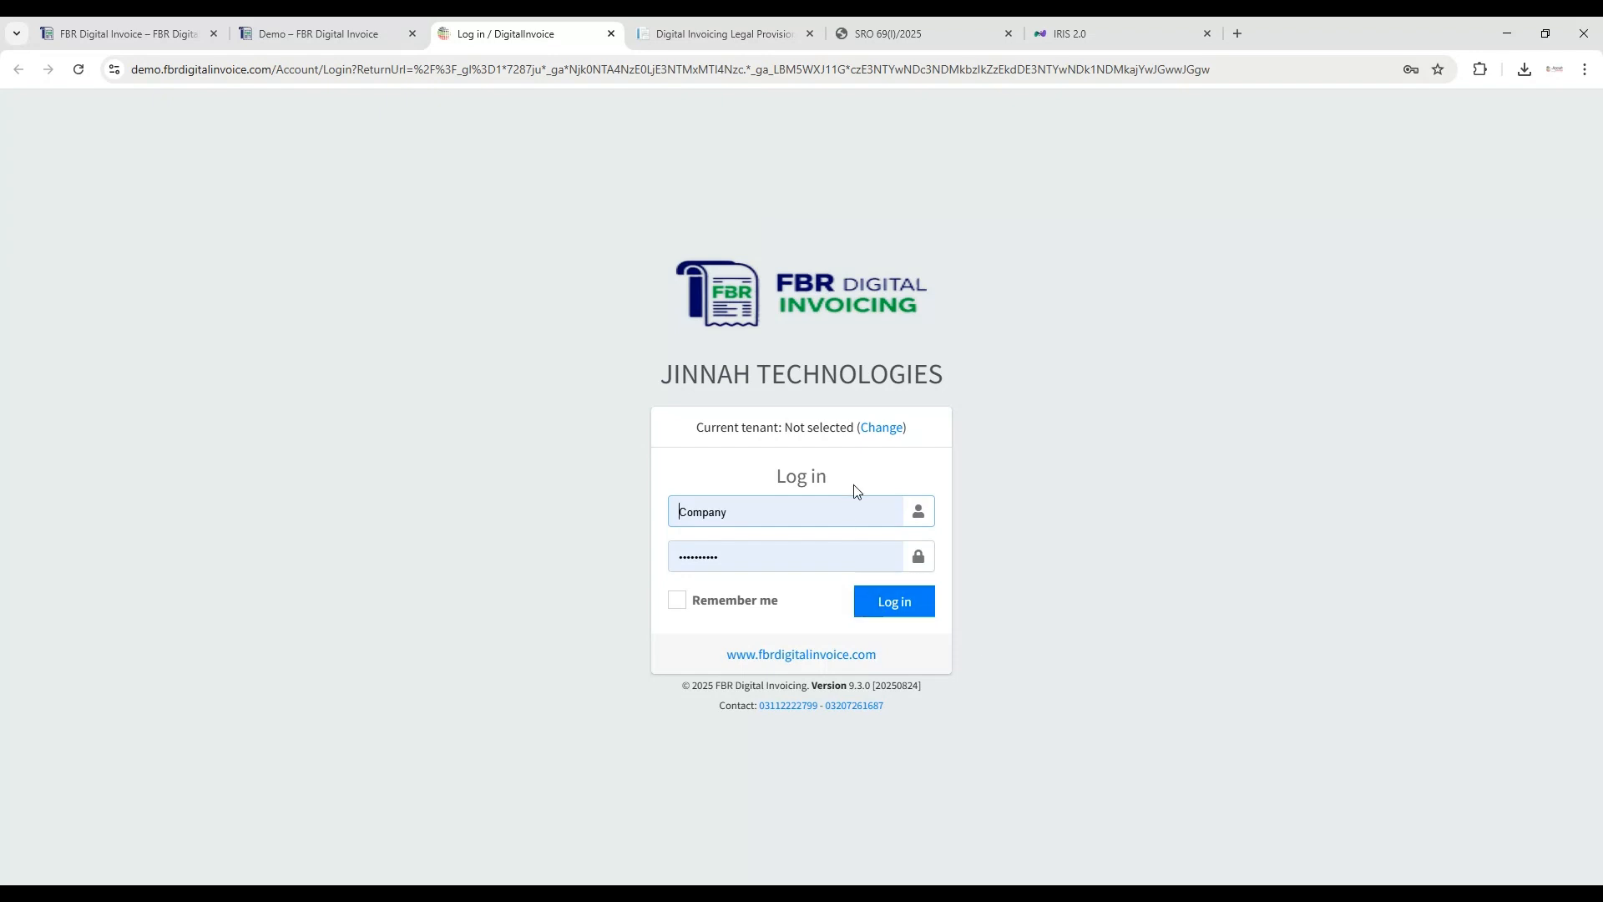
Change the login tenant to Demo and save it.
{"action": "left_click", "coordinate": [869, 429]}
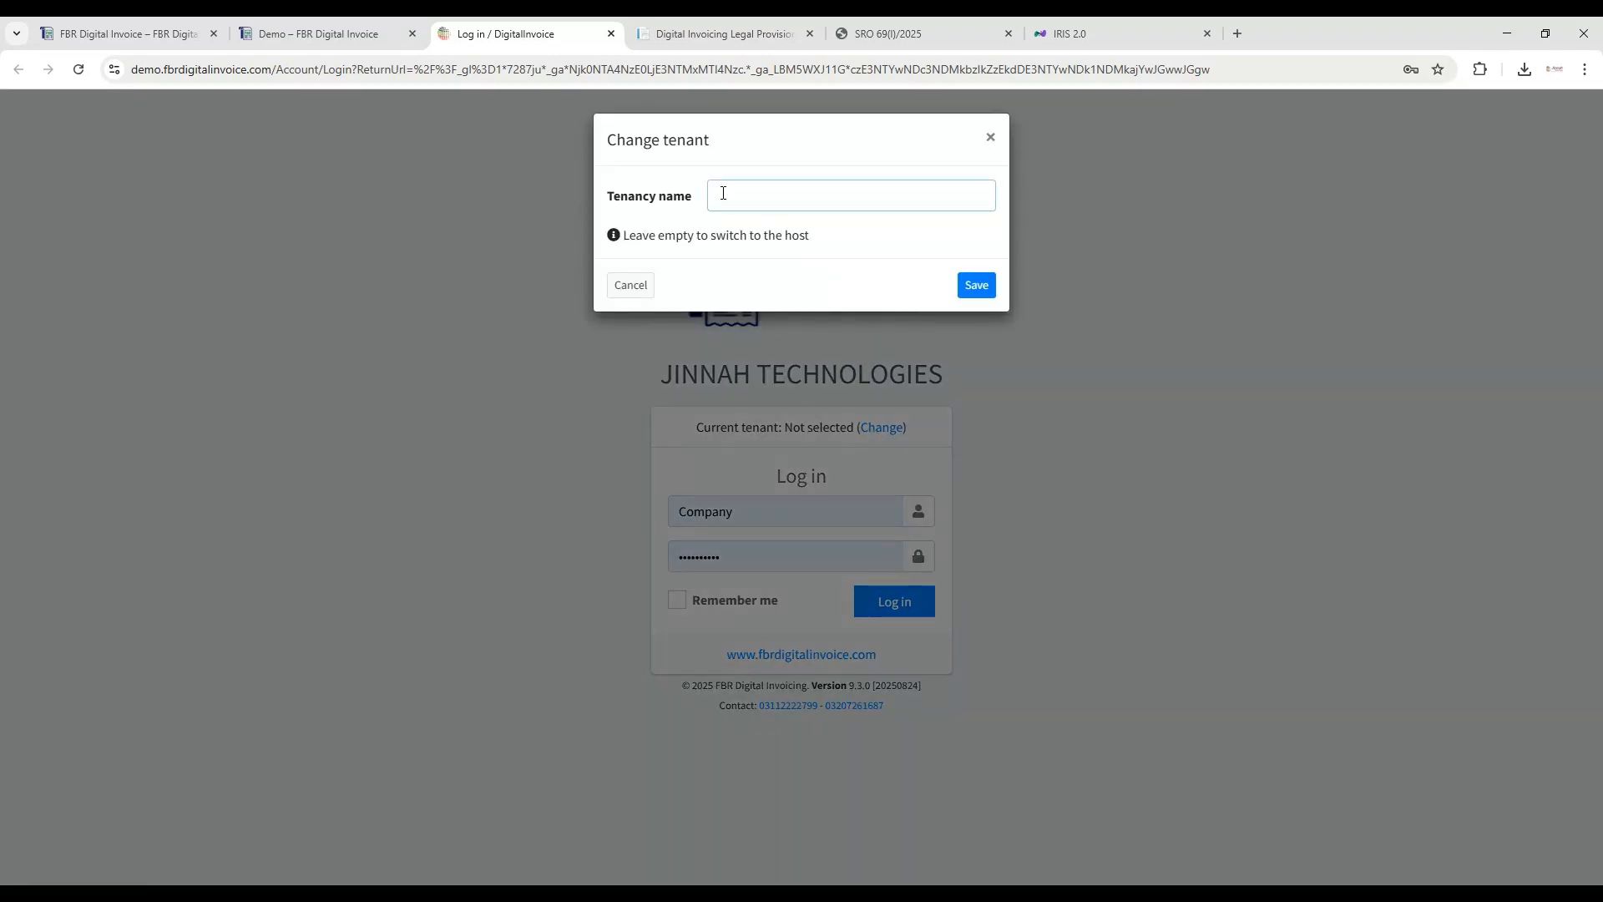
{"action": "type", "text": "Demo"}
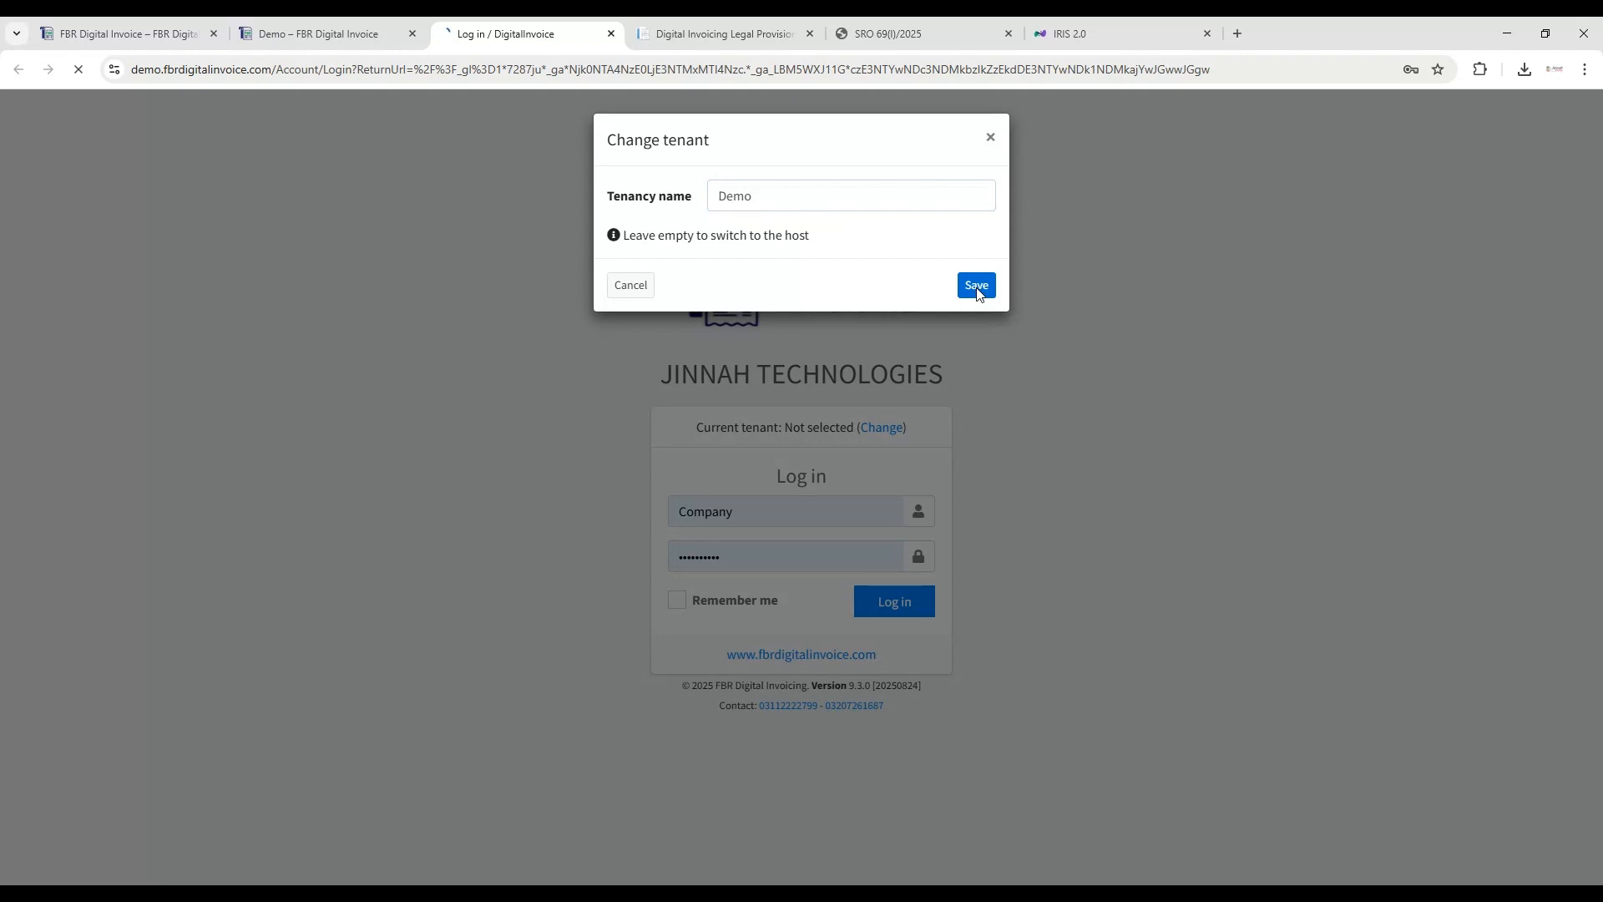
{"action": "left_click", "coordinate": [977, 286]}
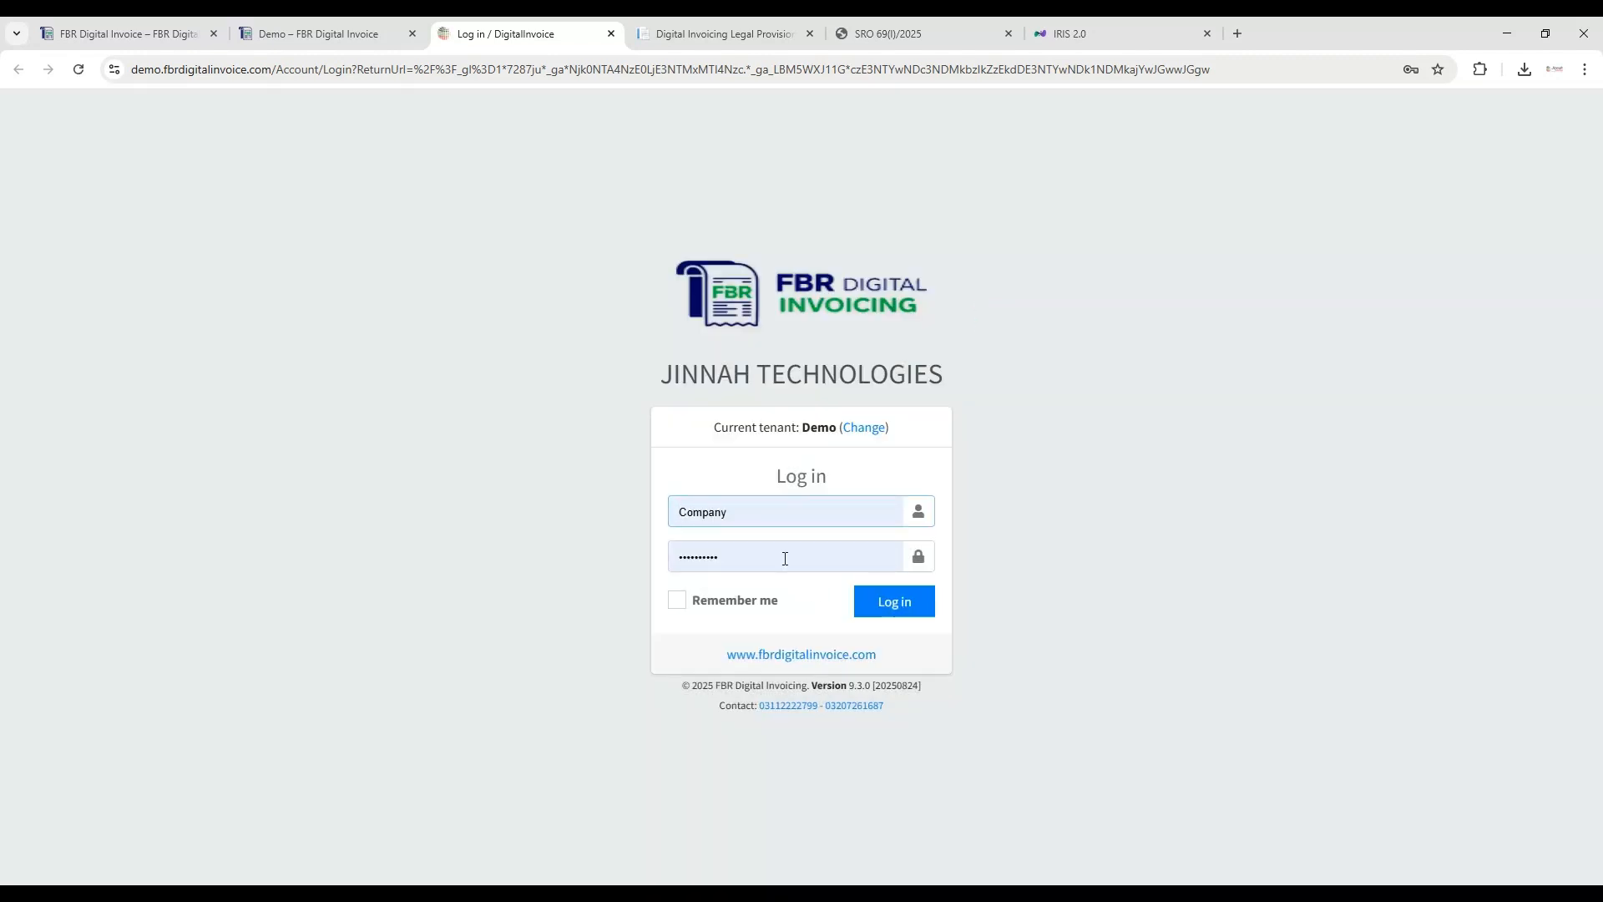
Check the prefilled user name and password fields, and log in to the demo portal.
{"action": "double_click", "coordinate": [746, 516]}
{"action": "left_click", "coordinate": [734, 484]}
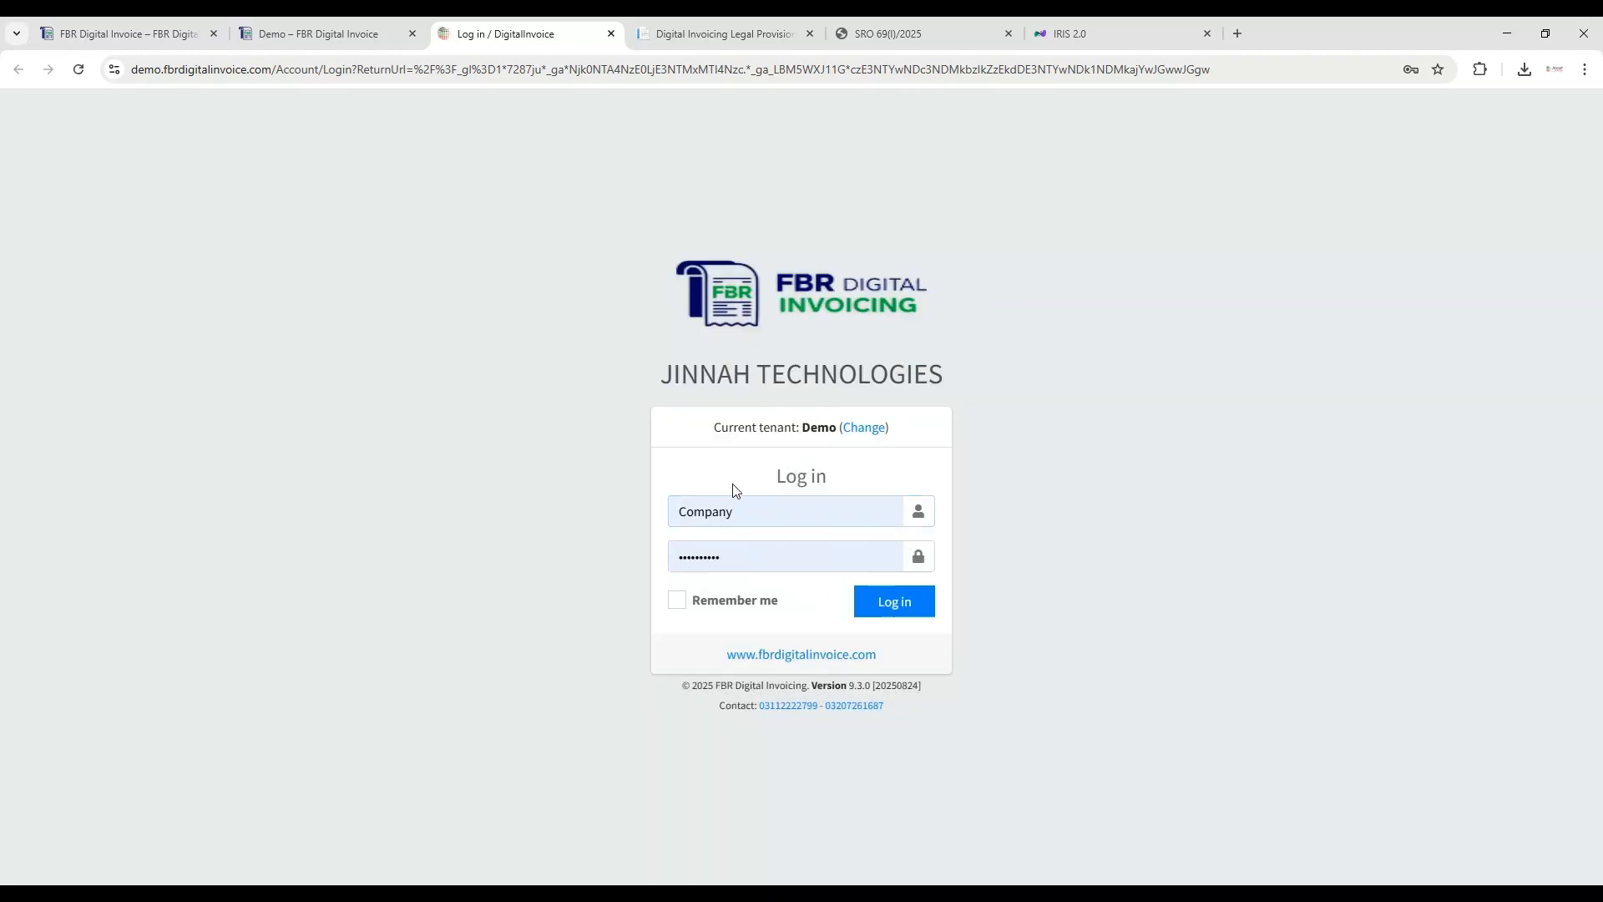
{"action": "left_click", "coordinate": [748, 559]}
{"action": "double_click", "coordinate": [735, 489]}
{"action": "double_click", "coordinate": [749, 517]}
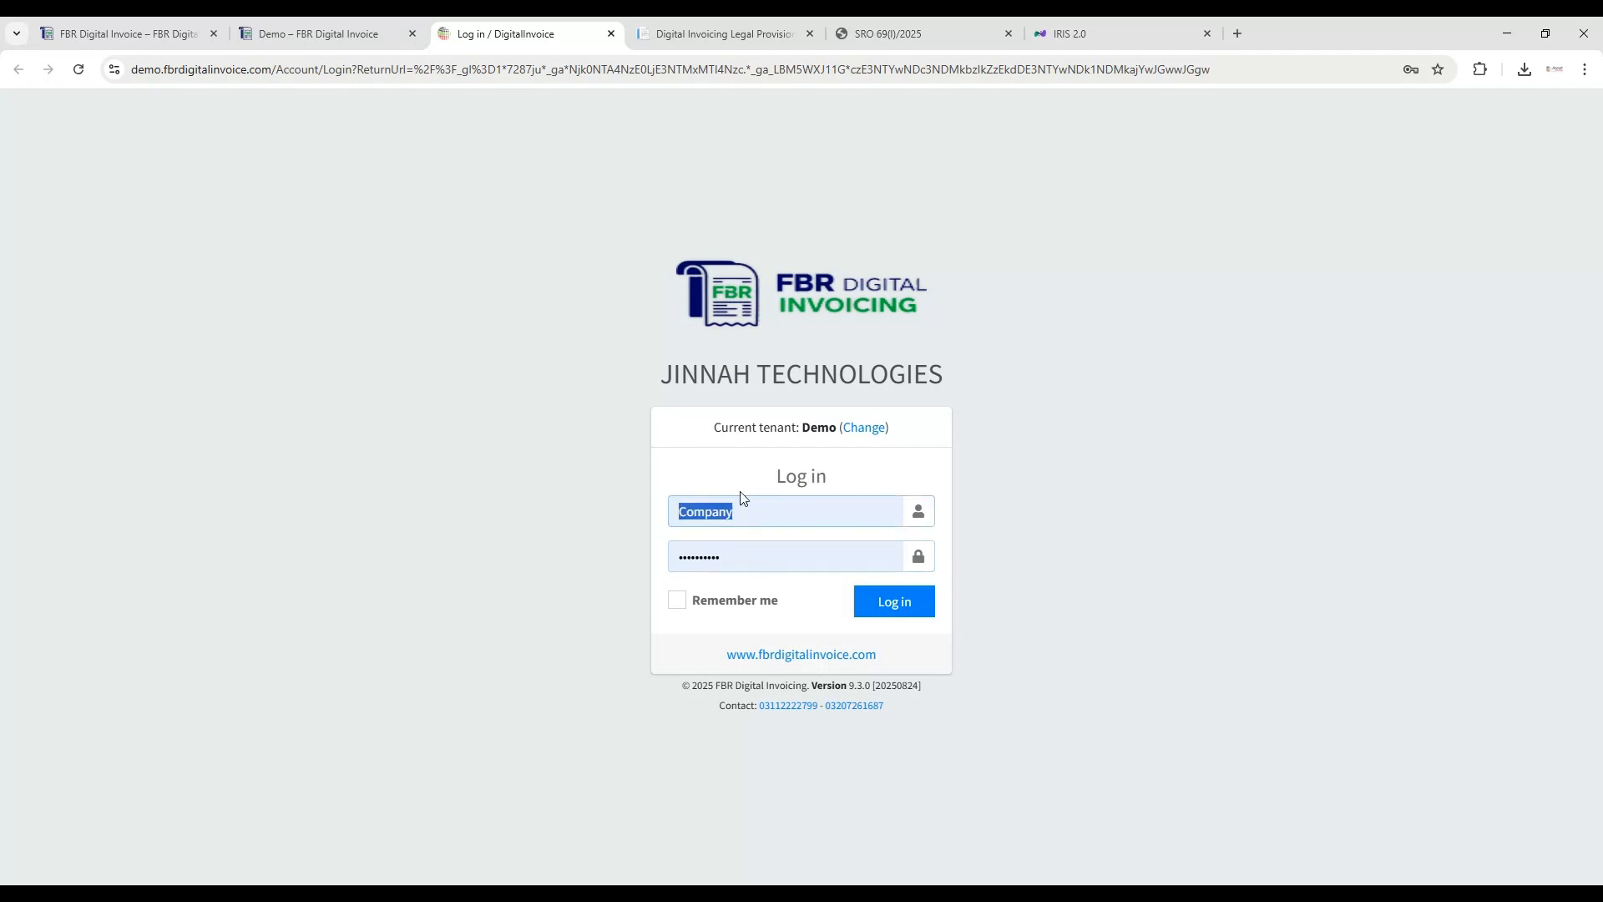
{"action": "left_click", "coordinate": [737, 488]}
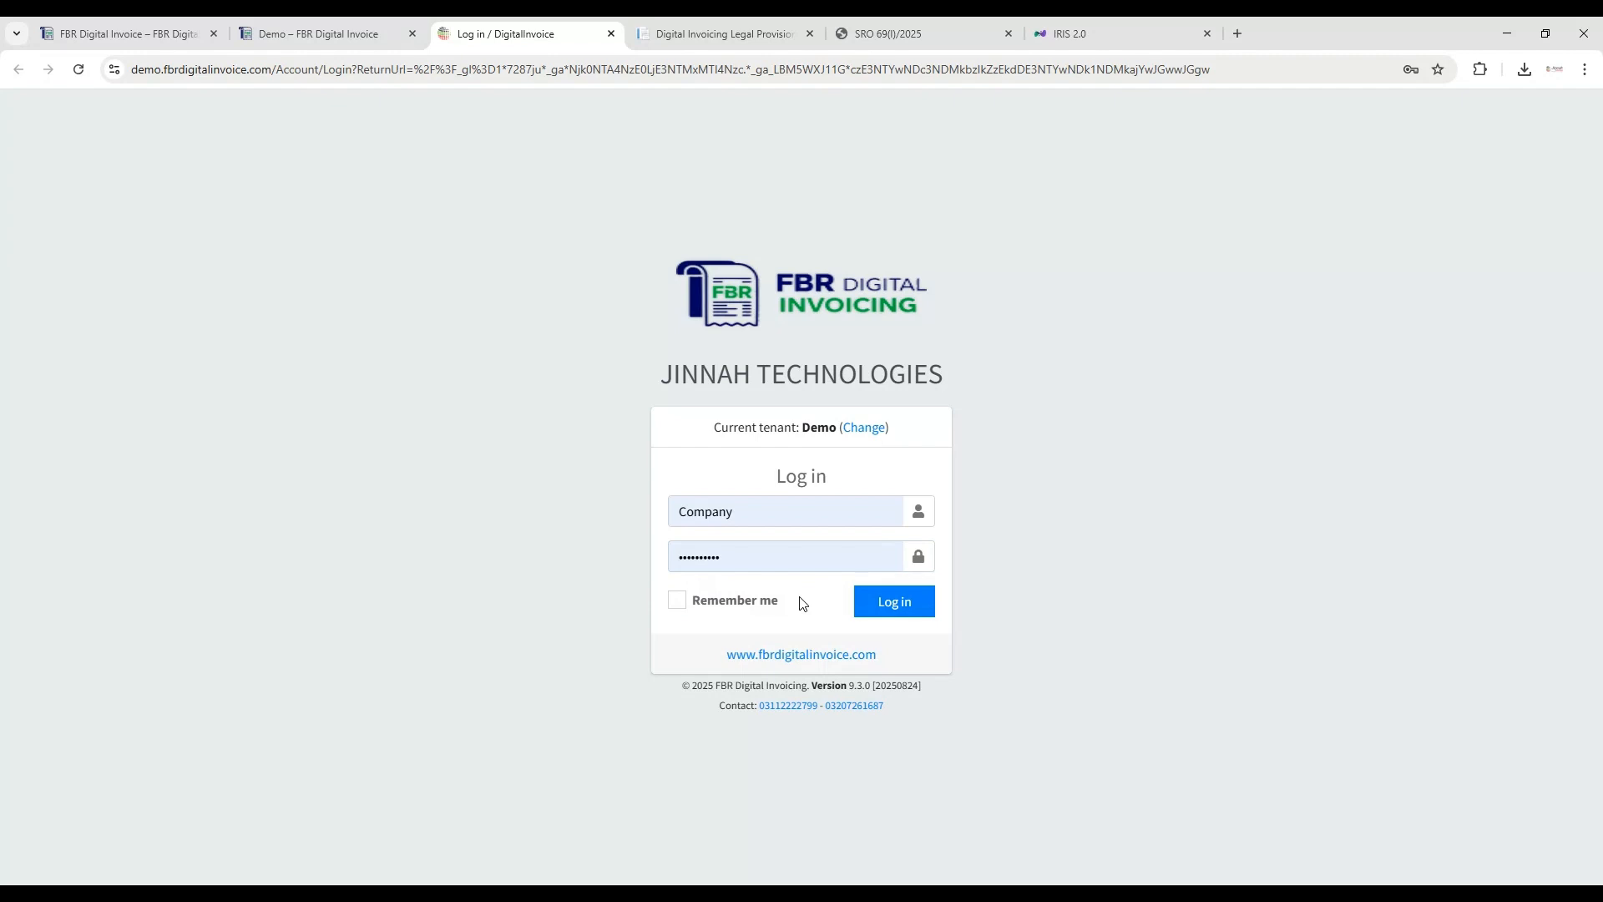
{"action": "double_click", "coordinate": [716, 514]}
{"action": "left_click", "coordinate": [759, 557]}
{"action": "left_click", "coordinate": [863, 615]}
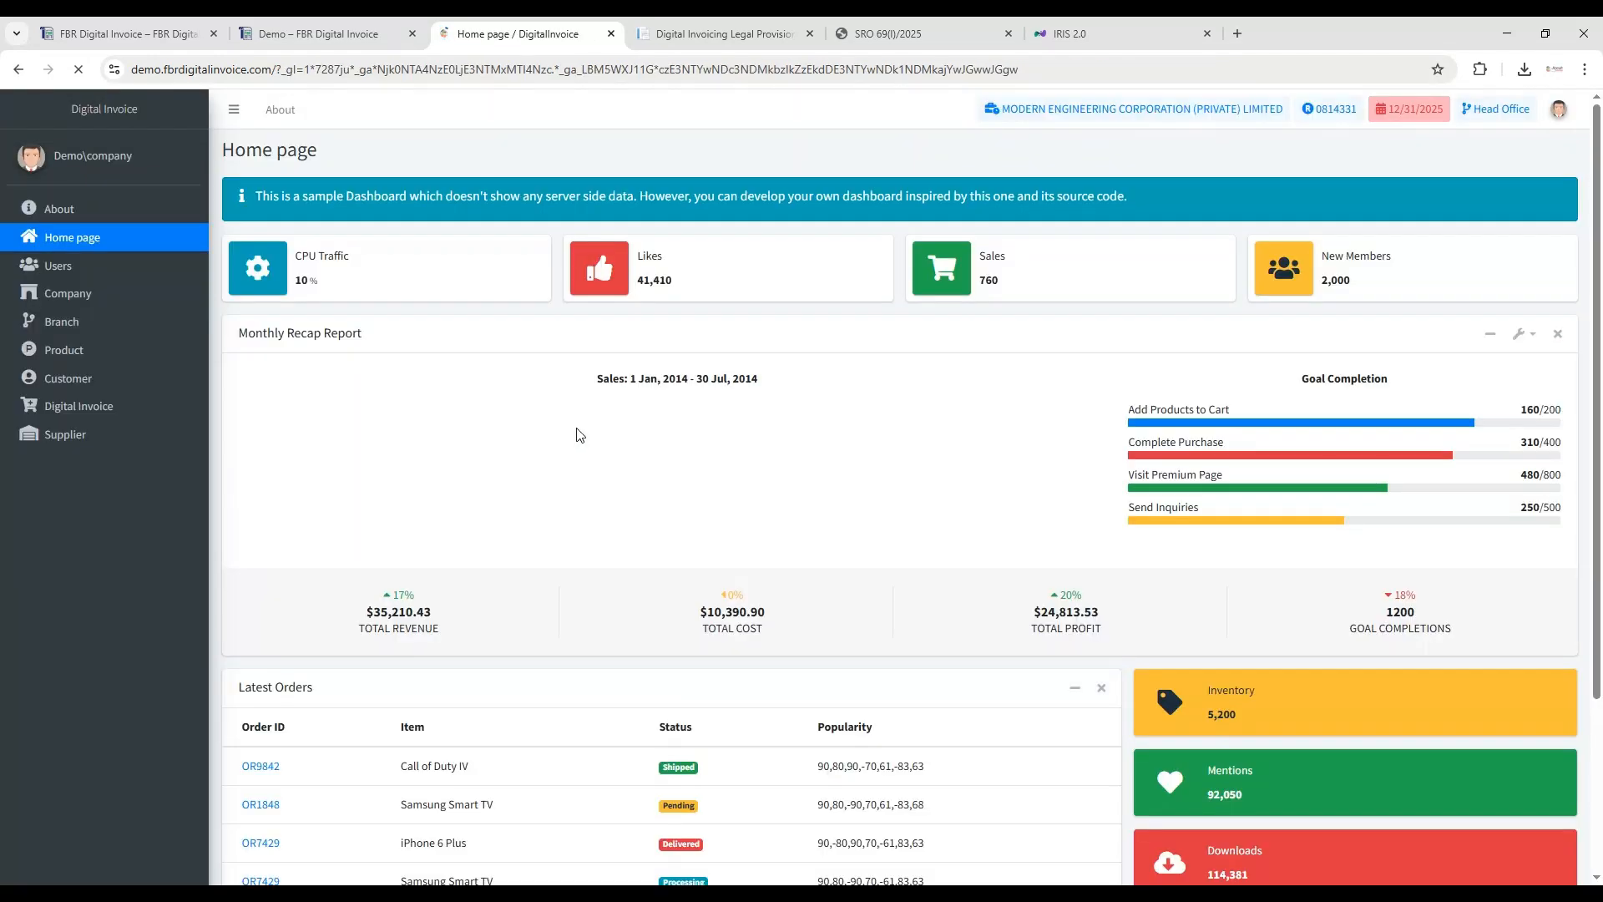
Dismiss the browser's password alert and look over the demo dashboard on the home page.
{"action": "scroll", "coordinate": [787, 447], "scroll_direction": "down", "scroll_amount": 3}
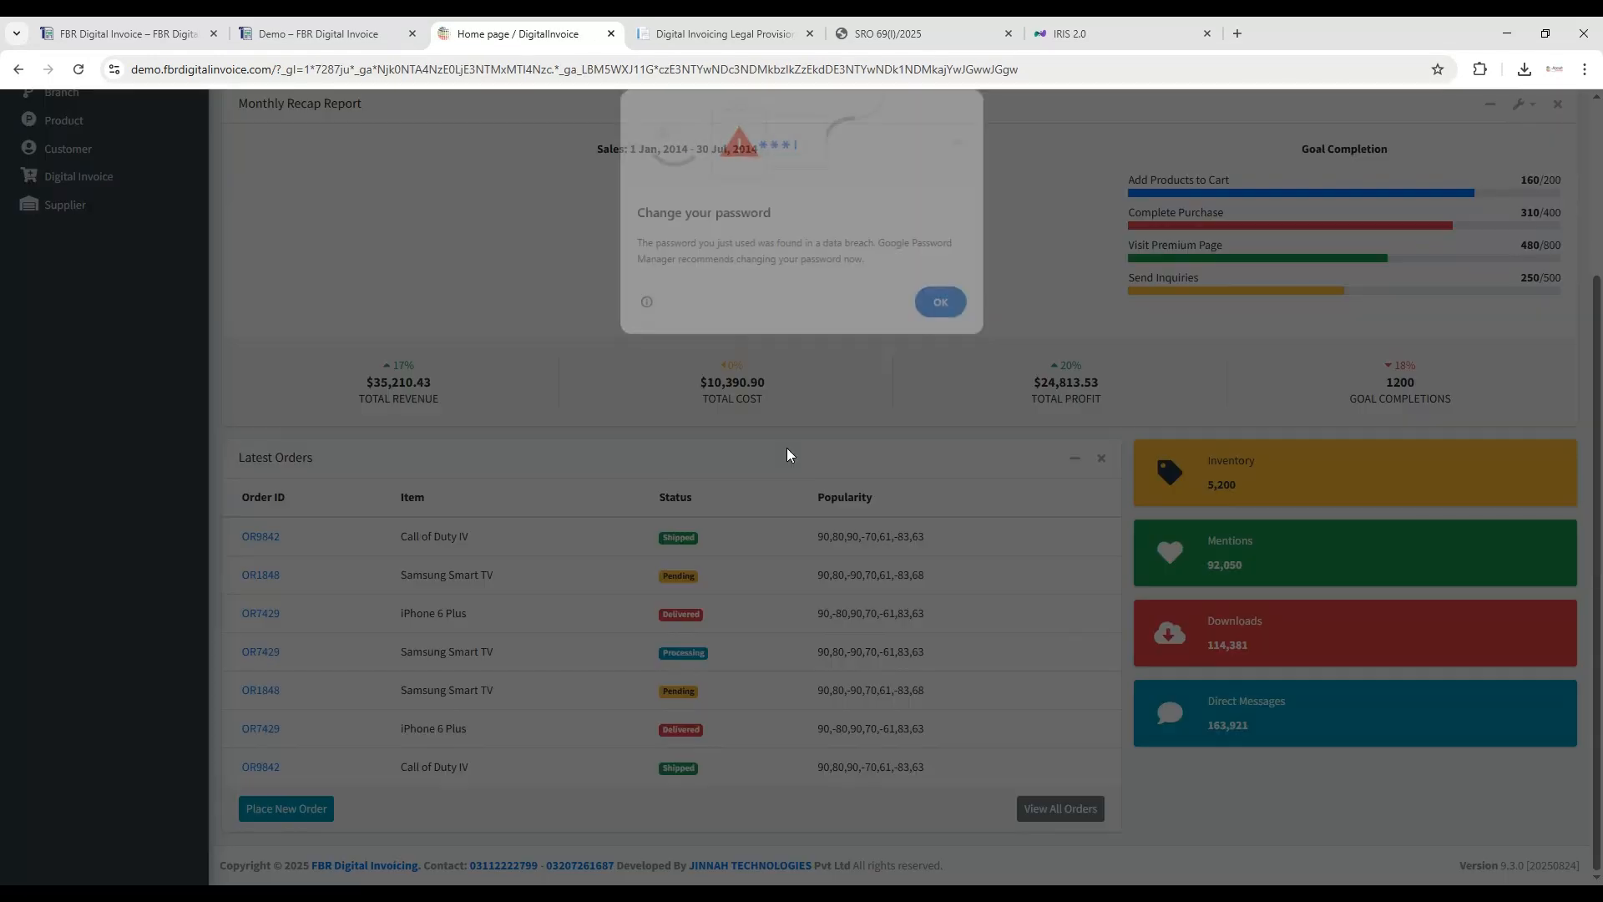
{"action": "left_click", "coordinate": [945, 305]}
{"action": "scroll", "coordinate": [952, 501], "scroll_direction": "up", "scroll_amount": 3}
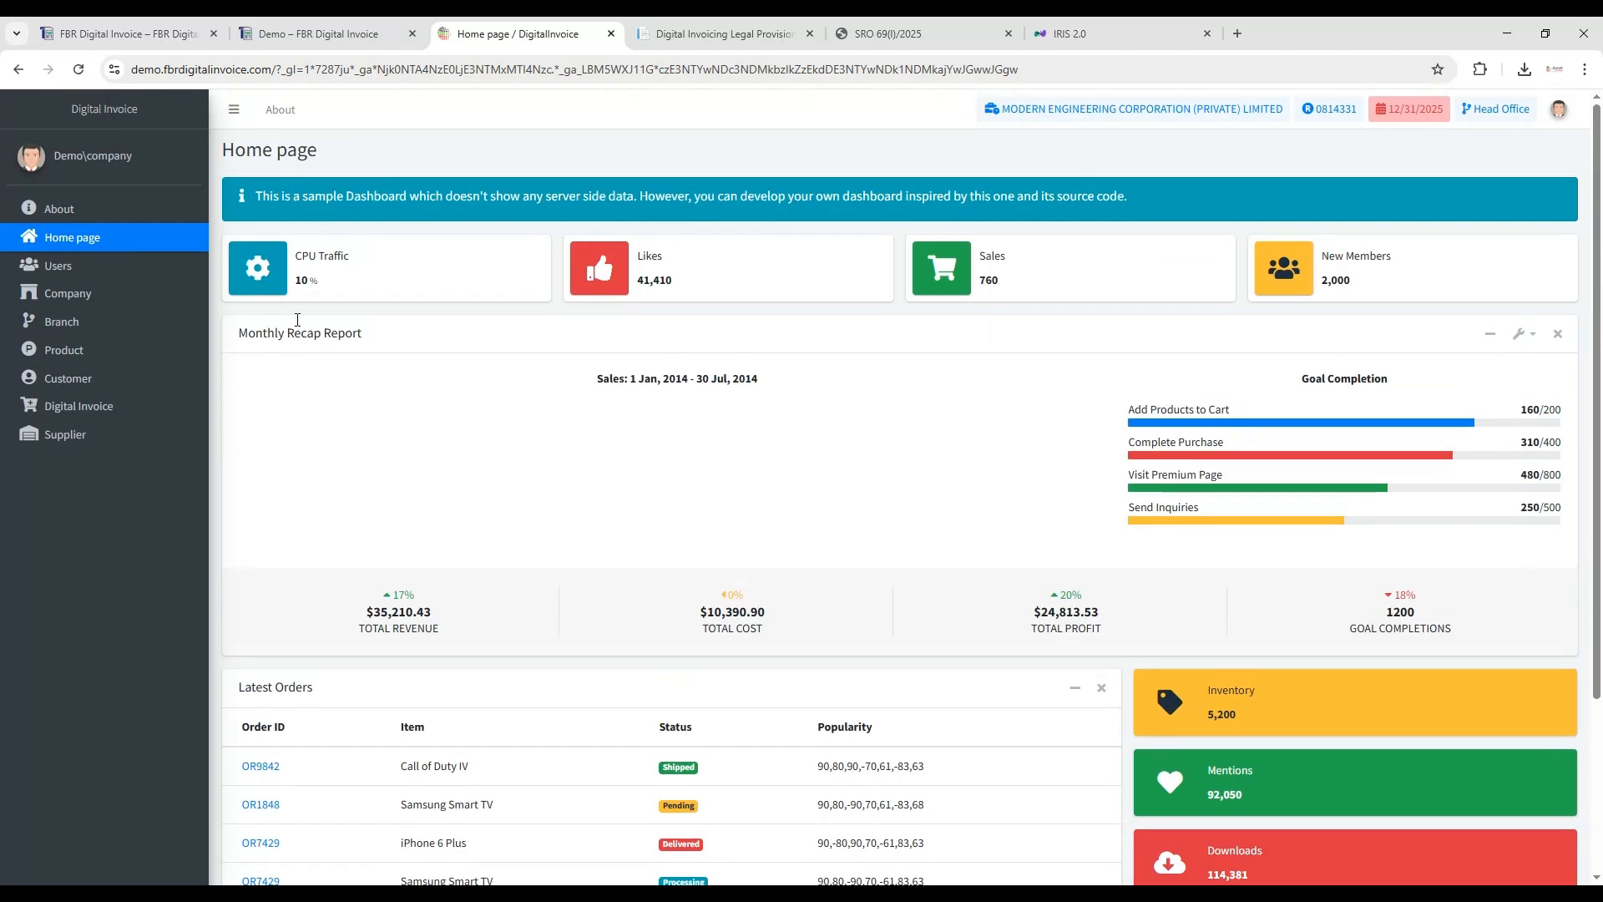
View the About page, and open the listed company's details for editing from the company list.
{"action": "left_click", "coordinate": [132, 211]}
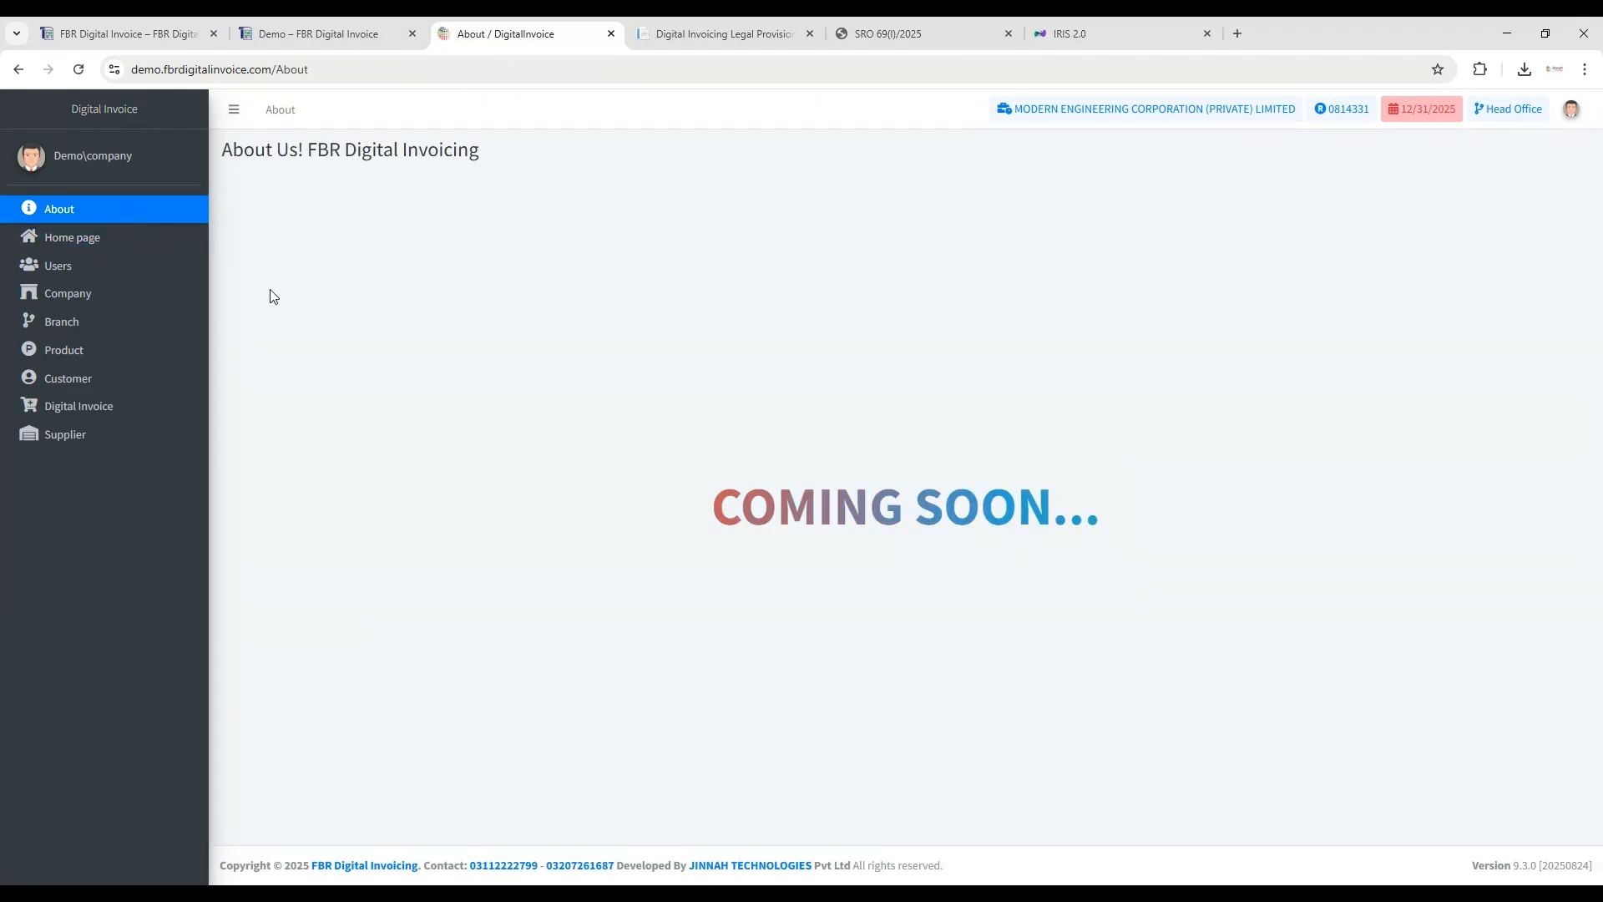
{"action": "left_click", "coordinate": [101, 299]}
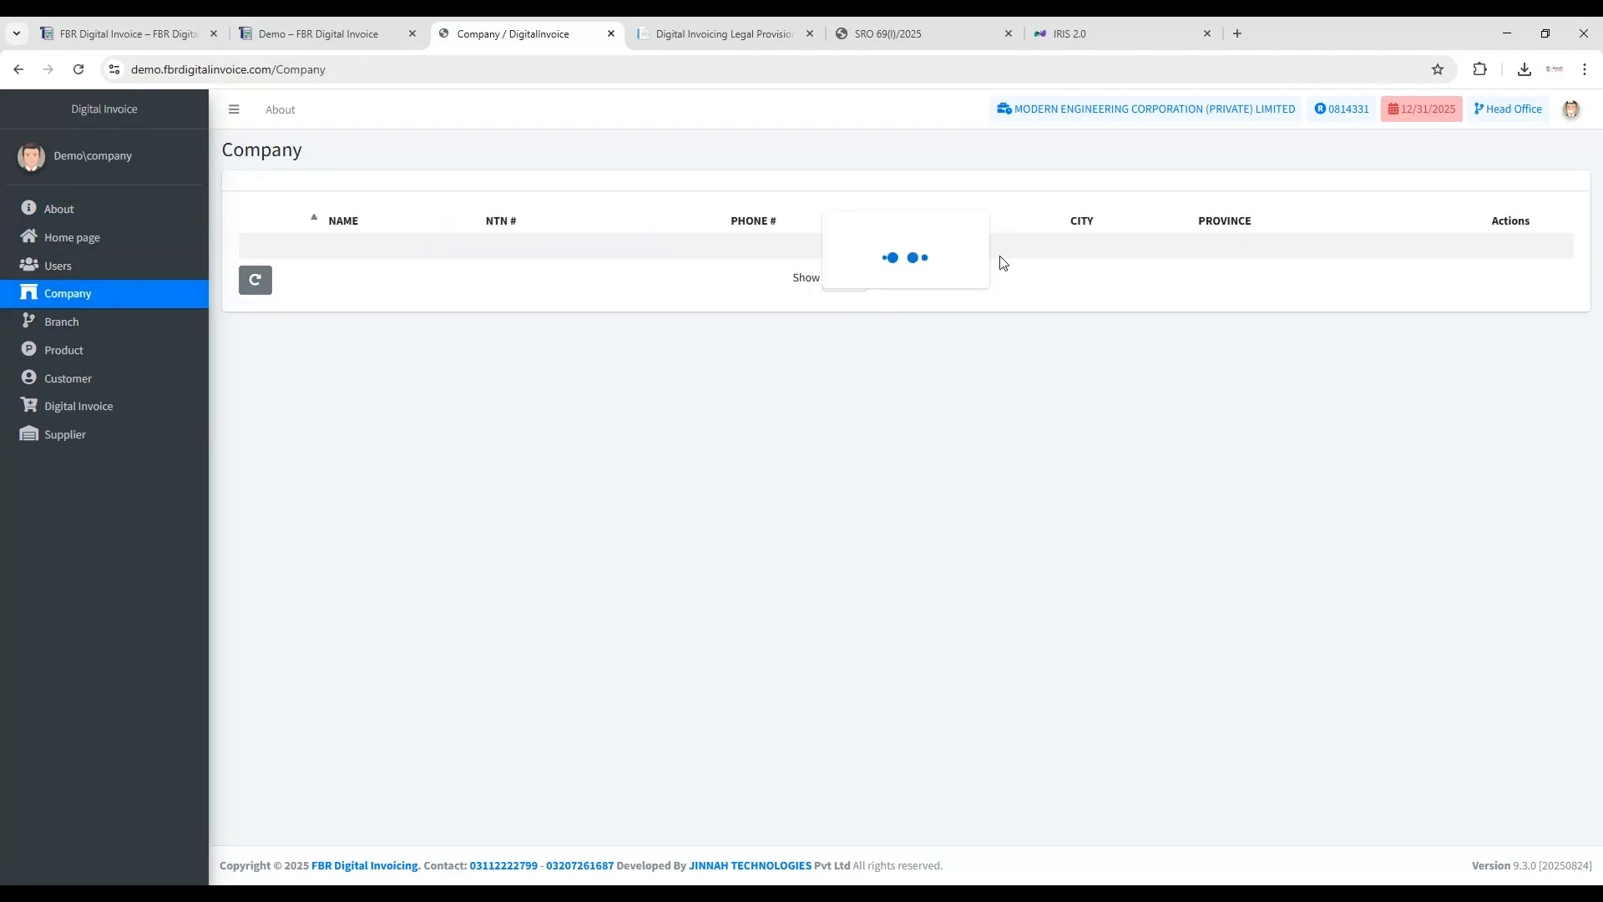
{"action": "left_click", "coordinate": [1478, 251]}
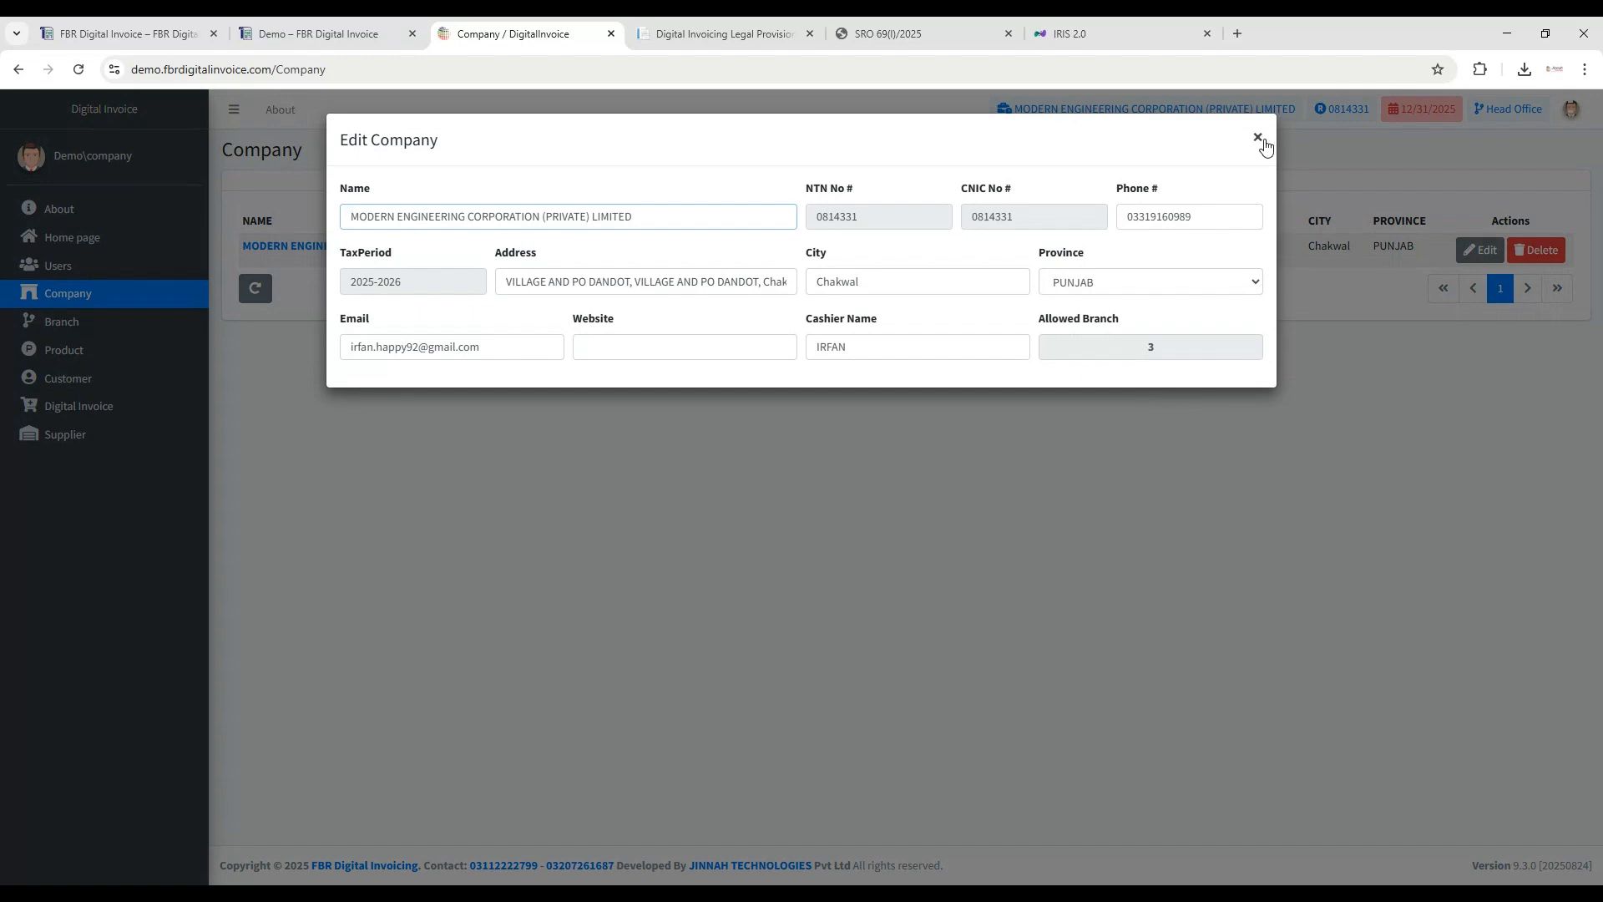
{"action": "left_click", "coordinate": [1262, 142]}
{"action": "left_click", "coordinate": [1481, 250]}
Review the company's name, NTN and CNIC fields in the edit form.
{"action": "left_click_drag", "start_coordinate": [636, 217], "coordinate": [348, 218]}
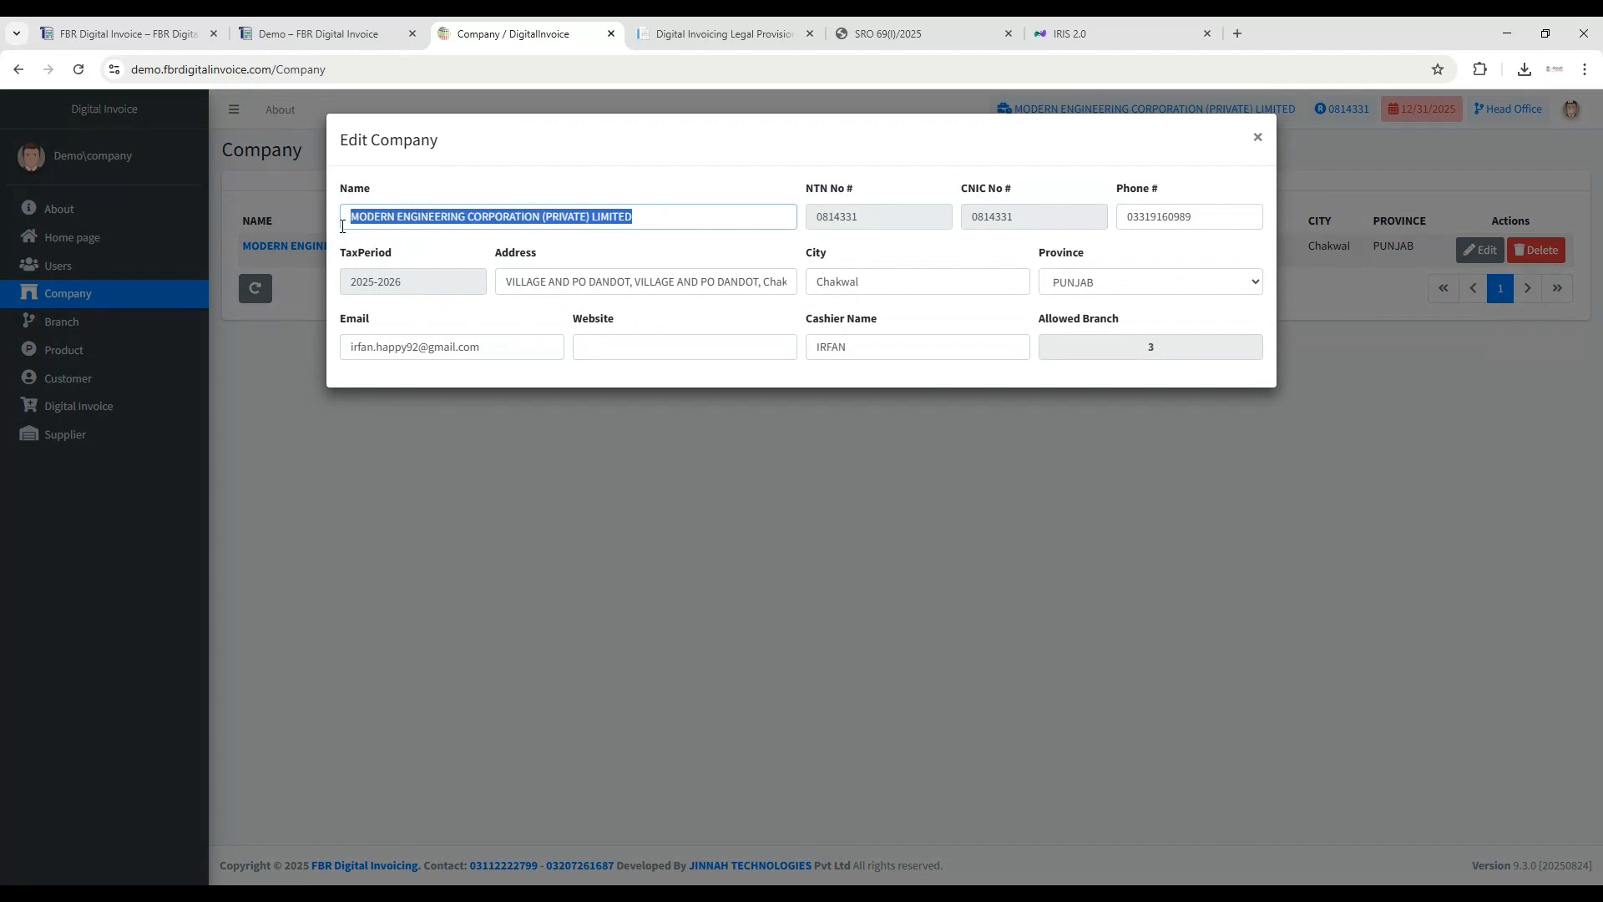
{"action": "left_click", "coordinate": [766, 247]}
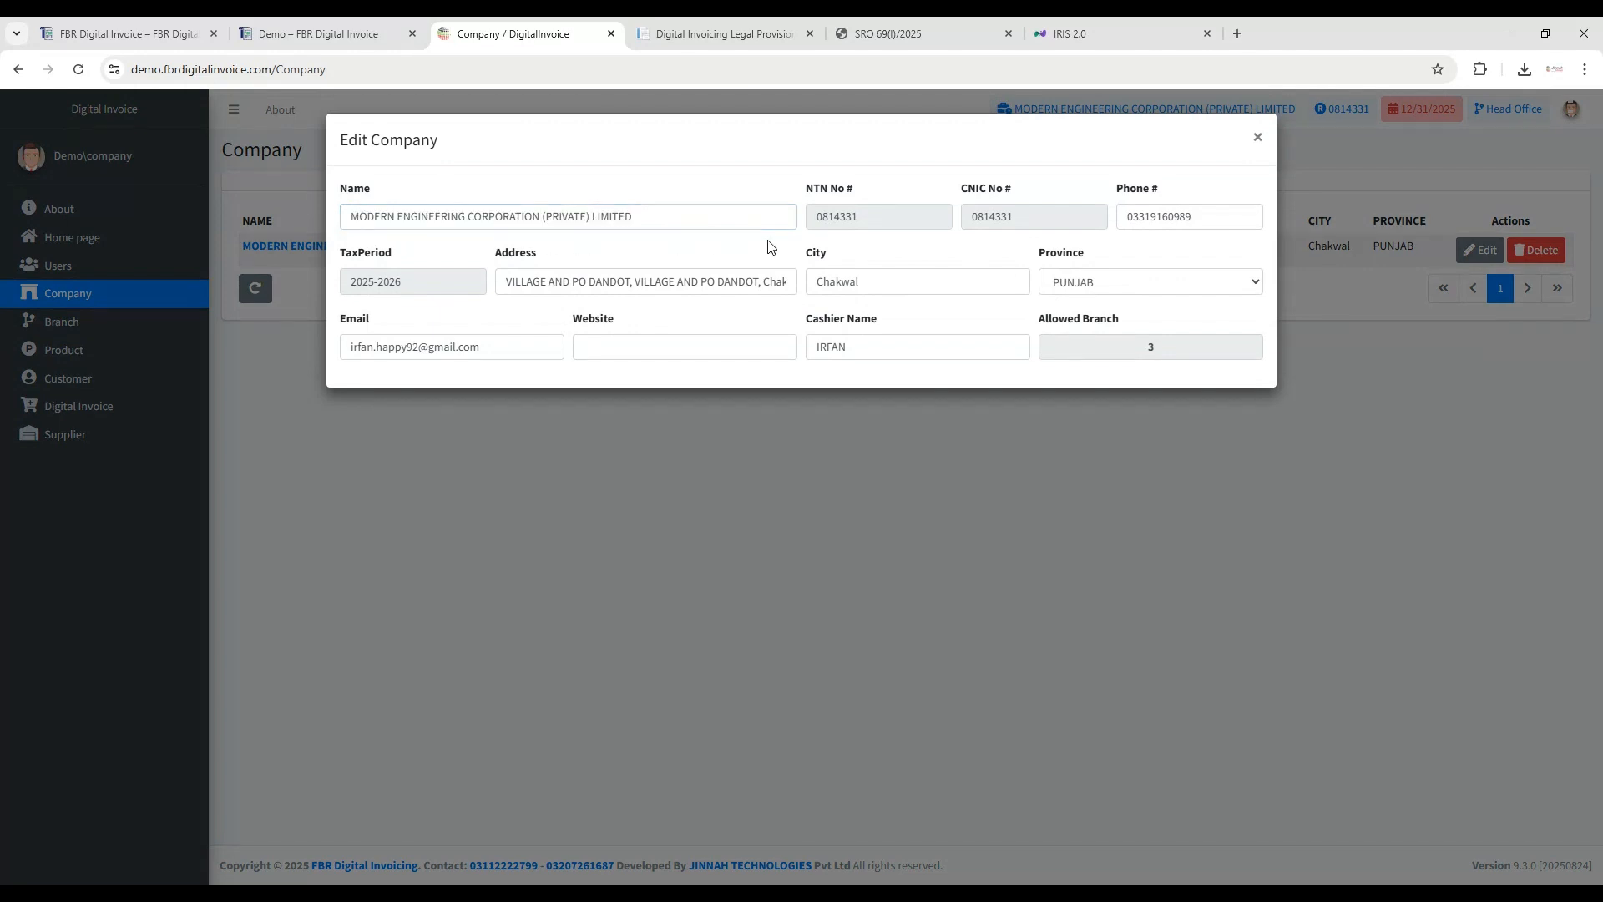
{"action": "double_click", "coordinate": [837, 218]}
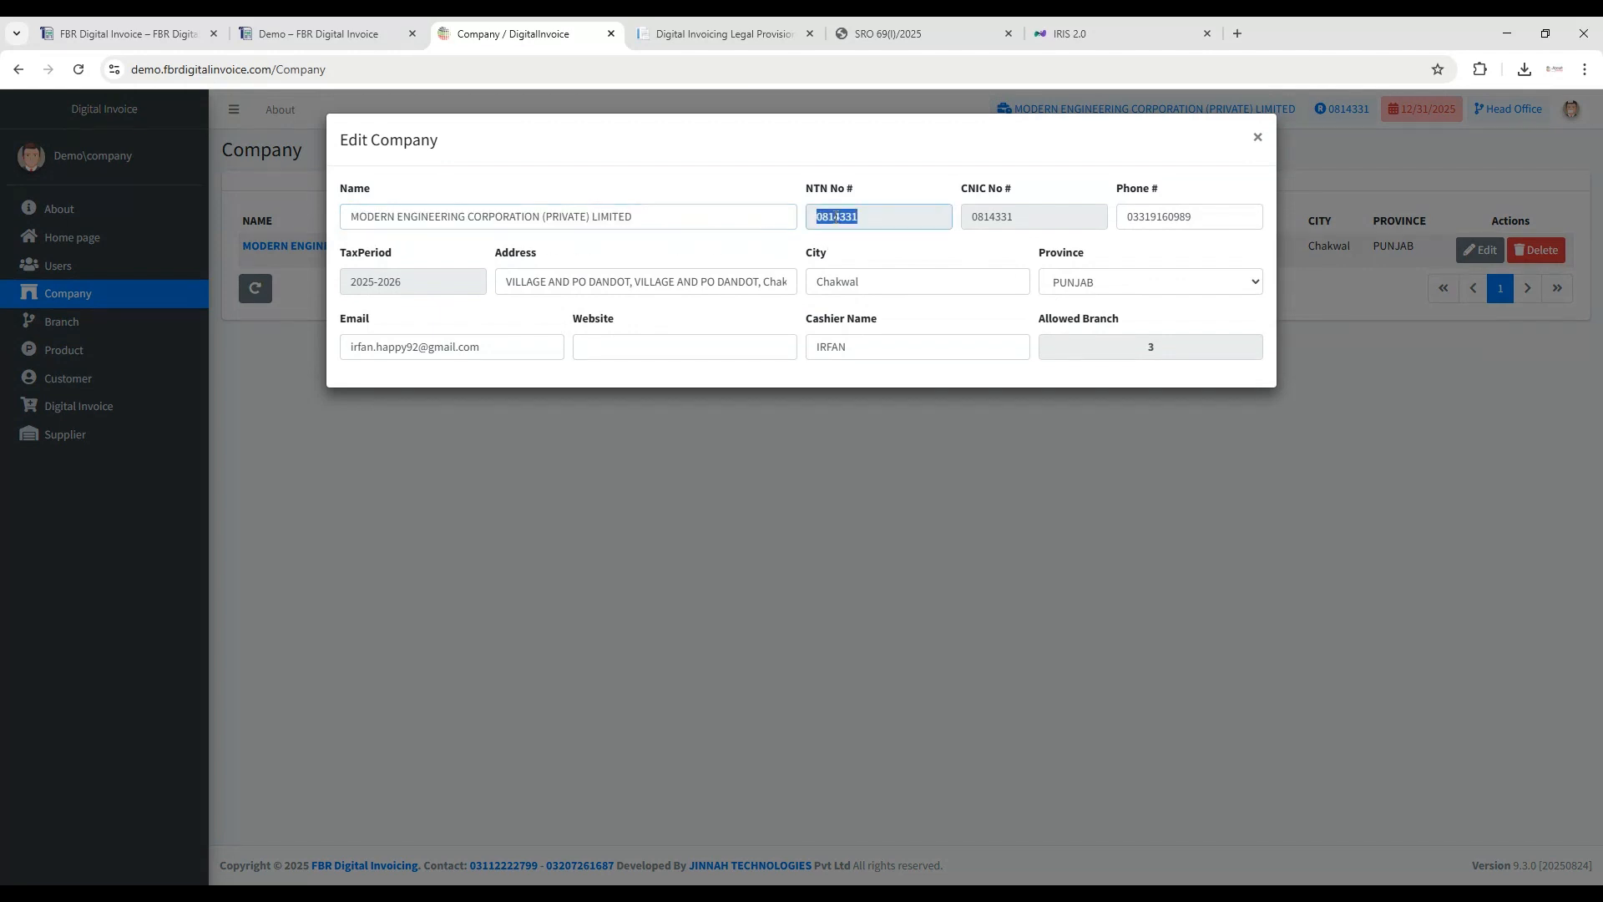
{"action": "double_click", "coordinate": [986, 218]}
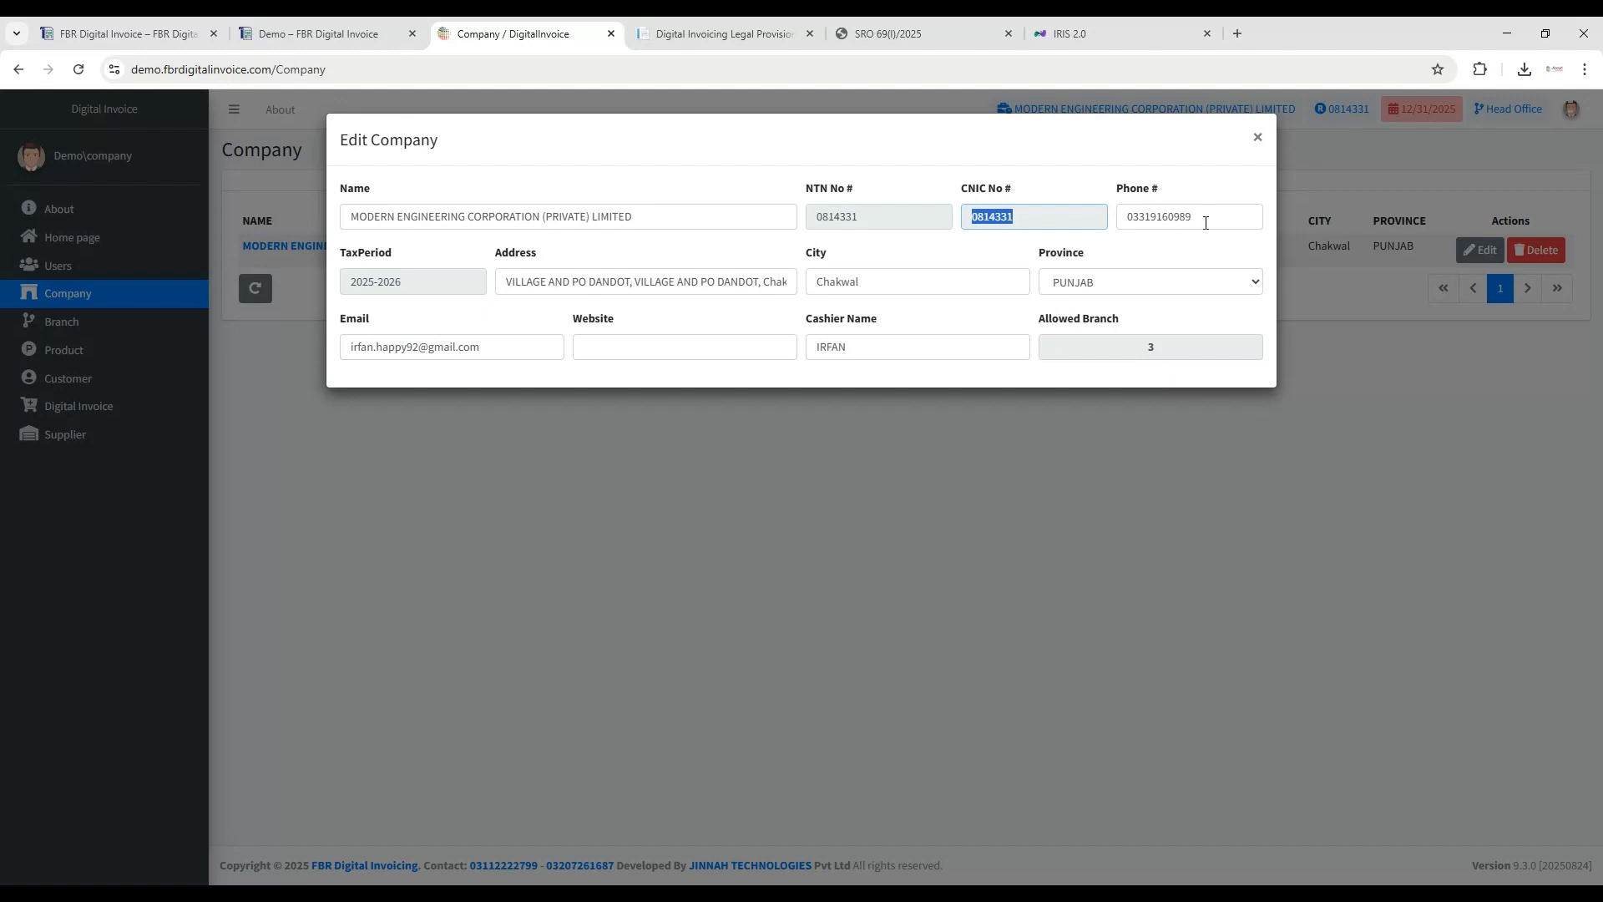
Review the company's tax period, address, city and province fields.
{"action": "double_click", "coordinate": [435, 290]}
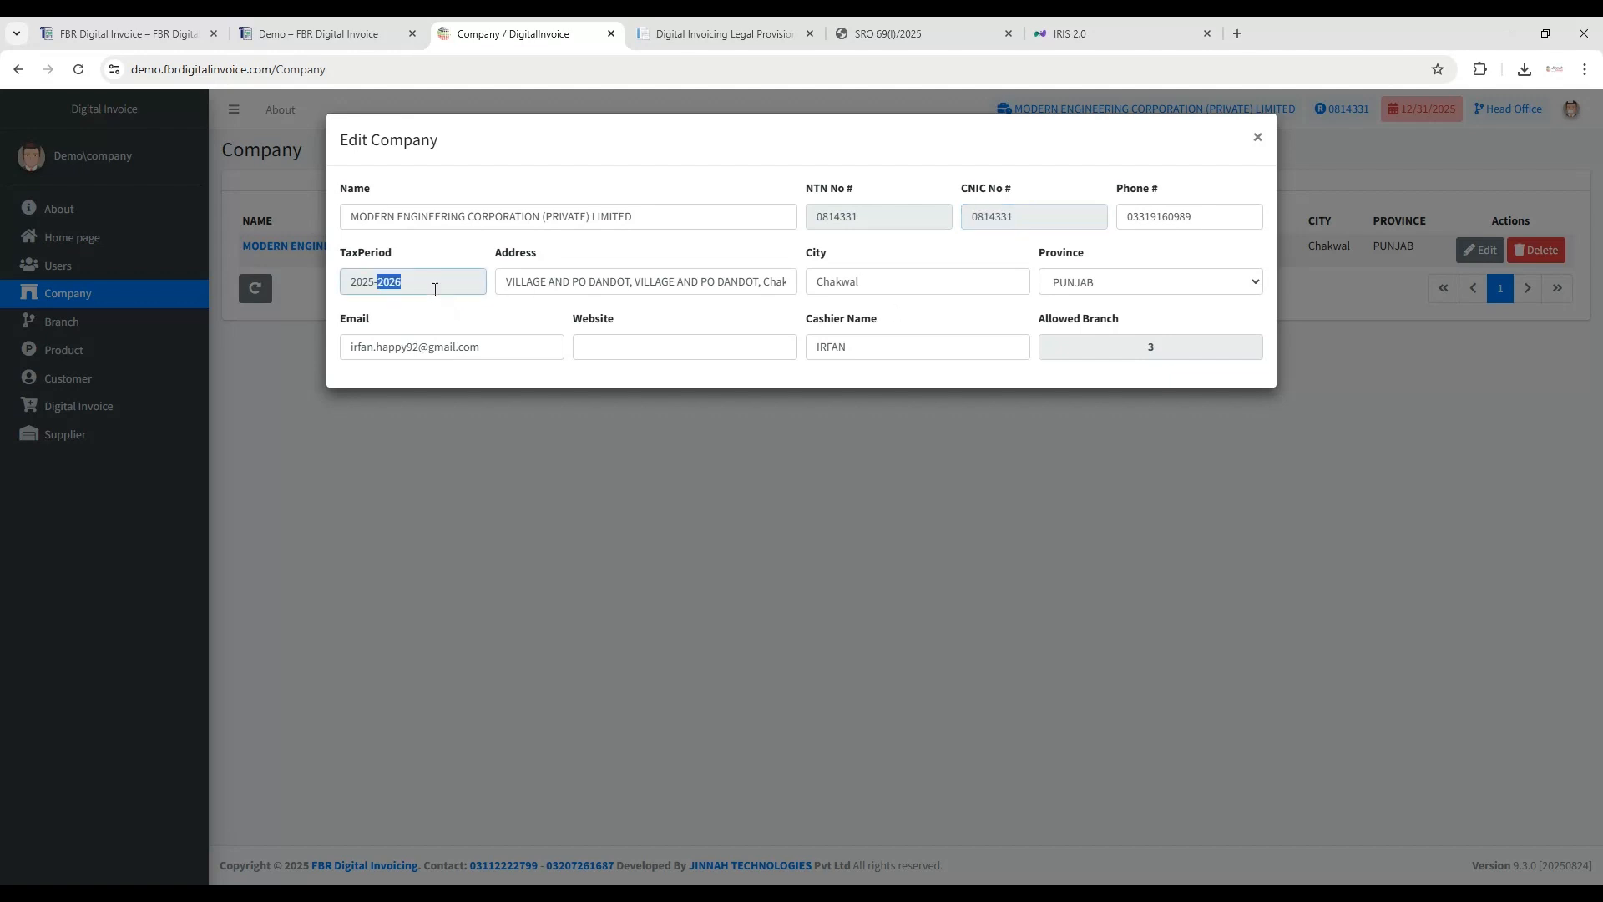
{"action": "left_click", "coordinate": [547, 289]}
{"action": "double_click", "coordinate": [552, 287]}
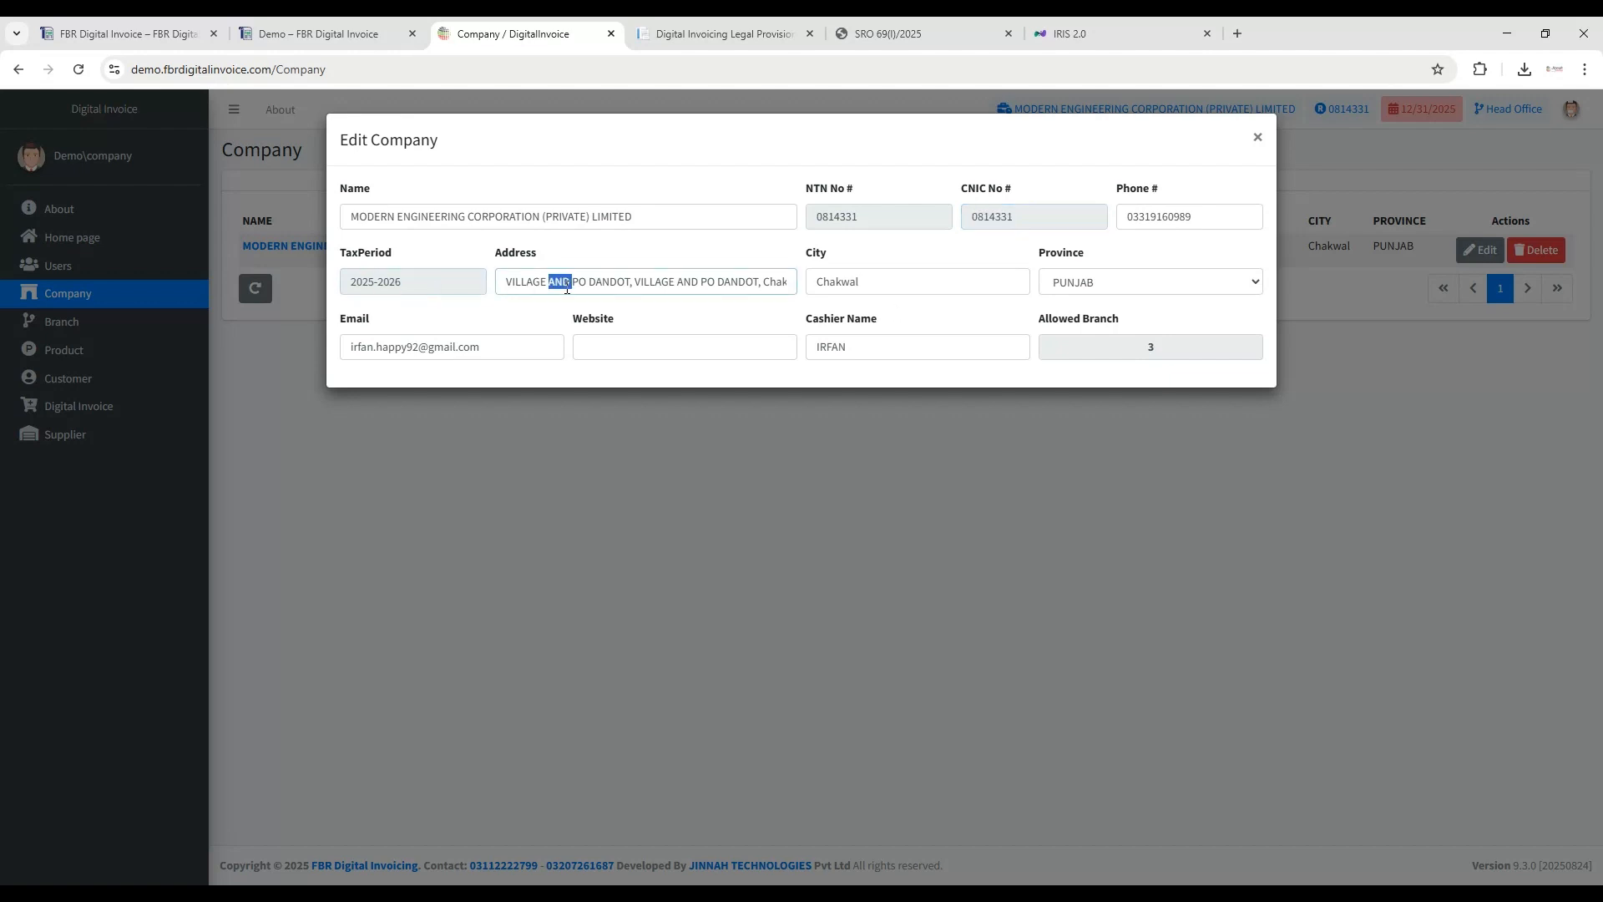
{"action": "left_click", "coordinate": [884, 283]}
{"action": "double_click", "coordinate": [885, 283]}
{"action": "left_click", "coordinate": [1110, 294]}
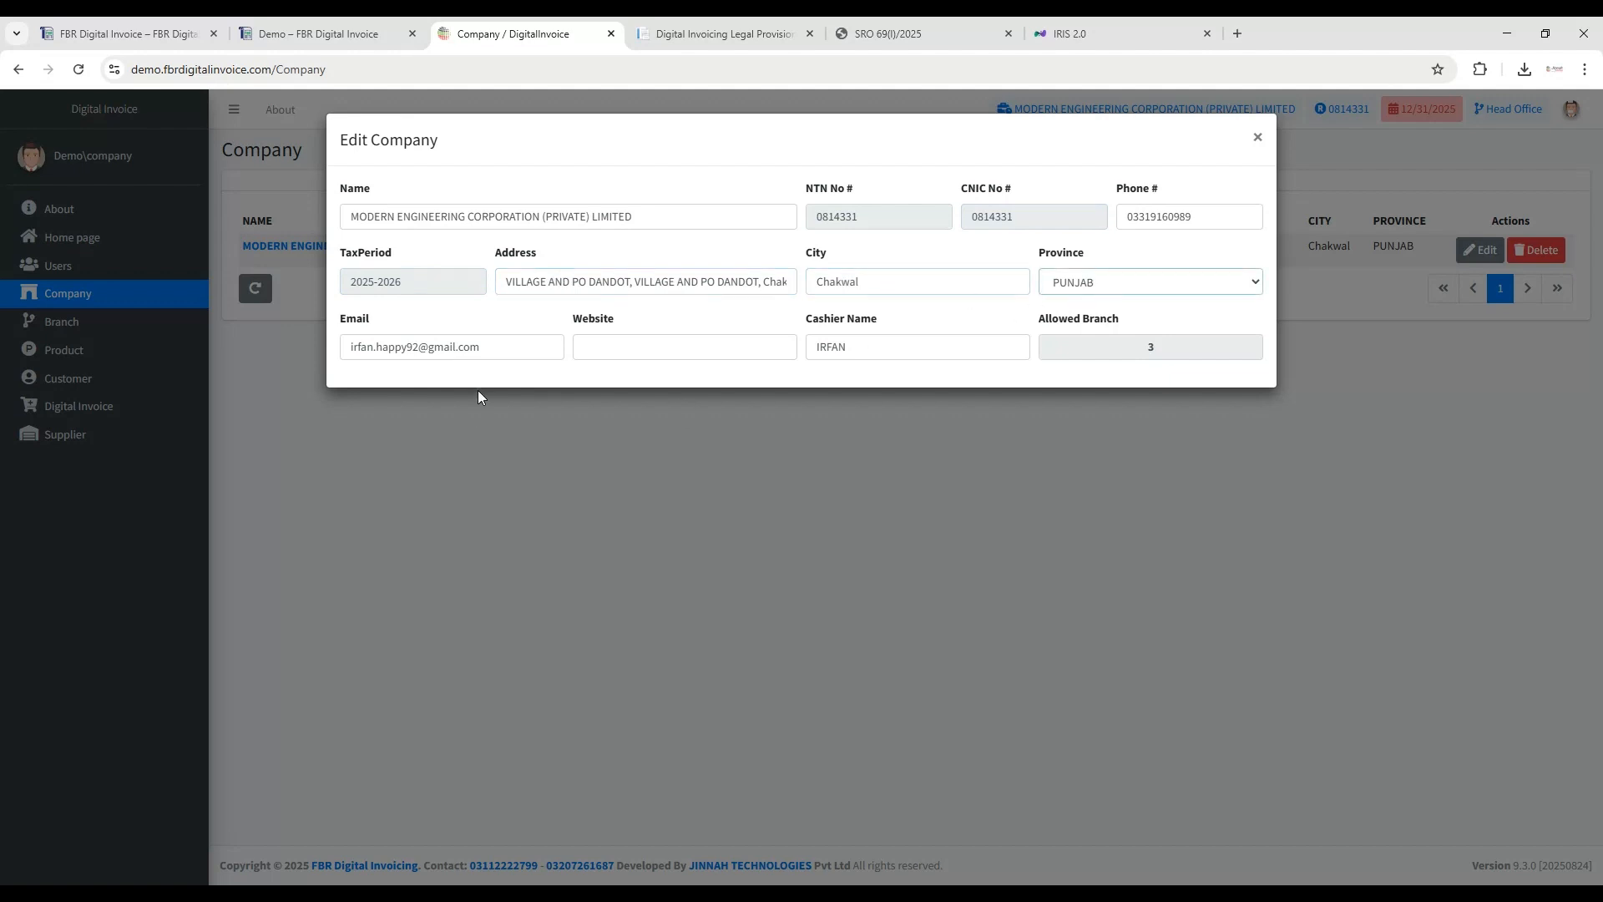
Review the company's email, website, cashier name and allowed branch fields, and close the form without changes.
{"action": "left_click_drag", "start_coordinate": [483, 350], "coordinate": [346, 348]}
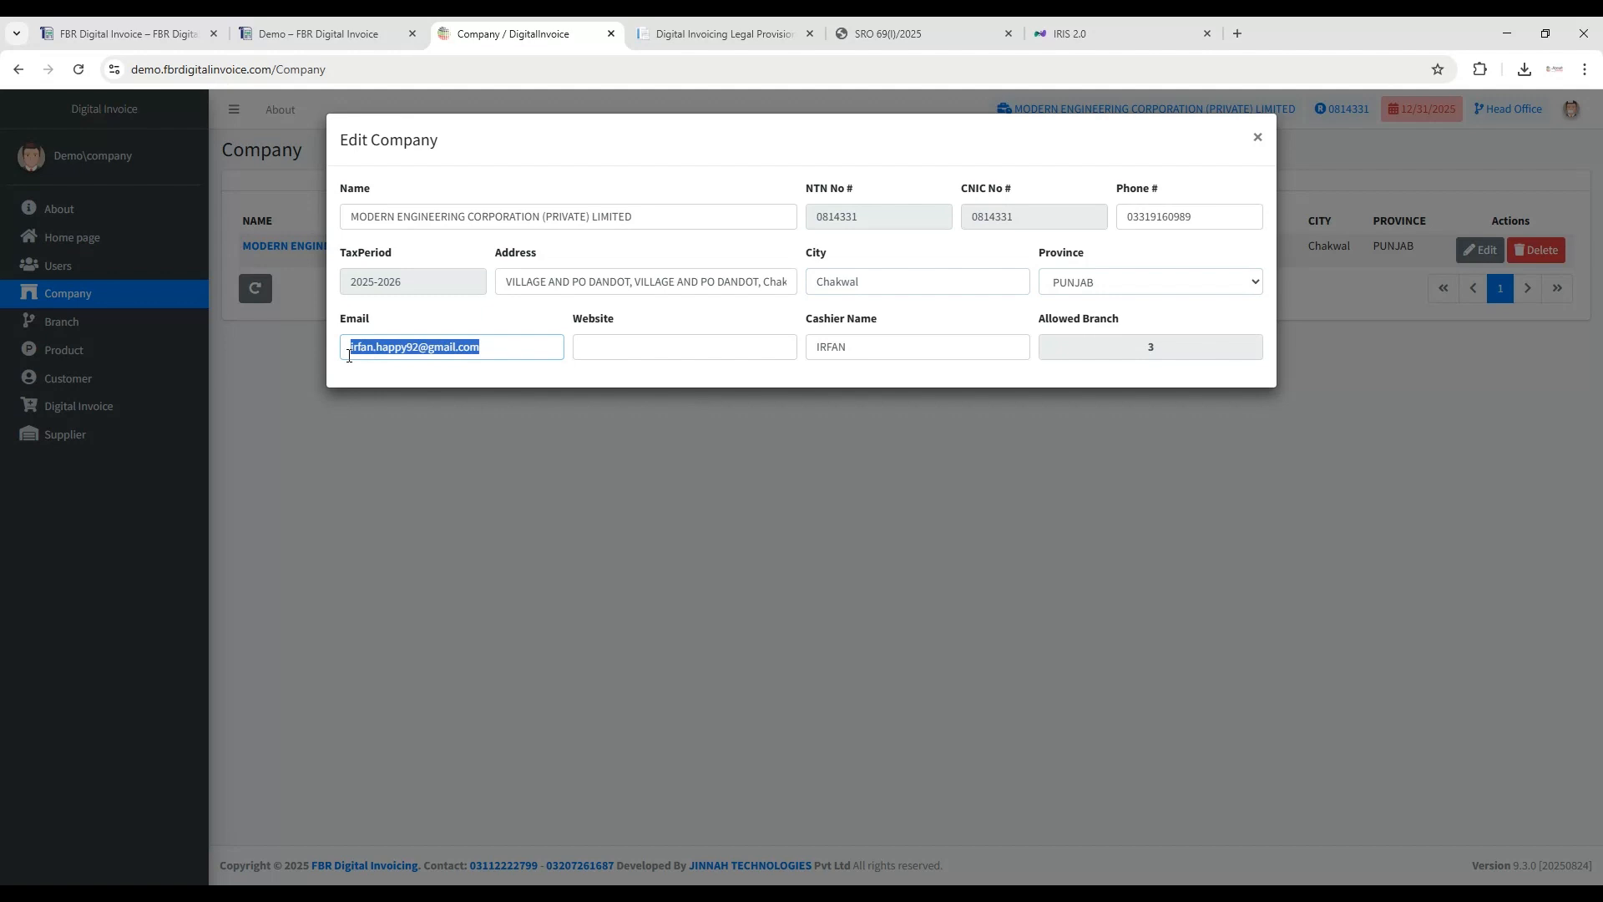
{"action": "left_click", "coordinate": [506, 378]}
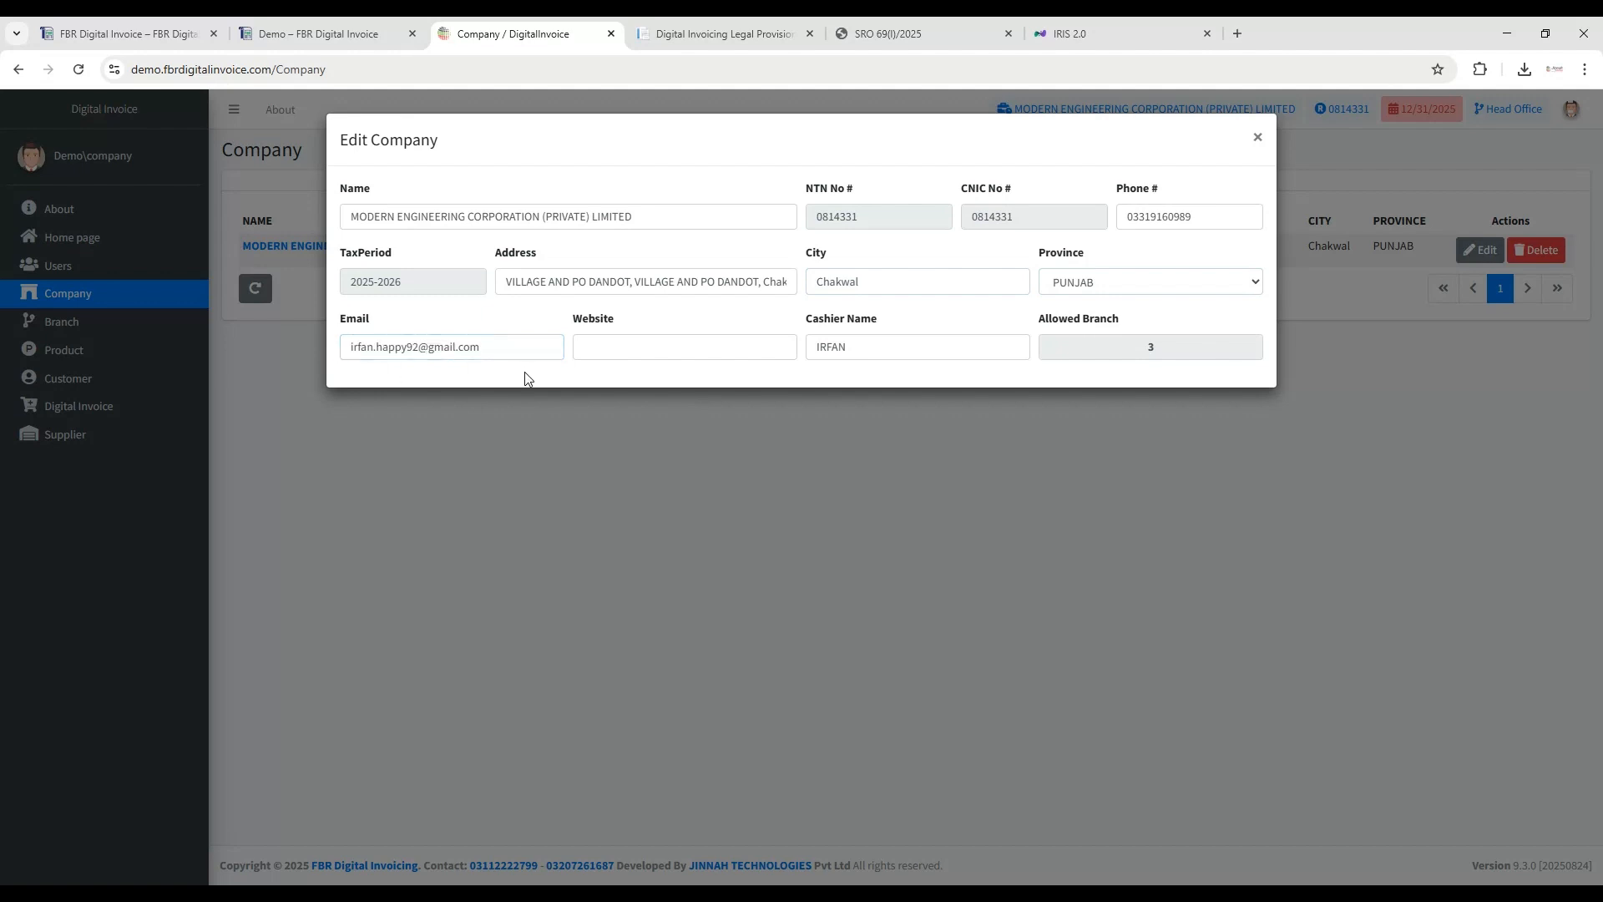
{"action": "left_click", "coordinate": [604, 350]}
{"action": "double_click", "coordinate": [874, 347]}
{"action": "double_click", "coordinate": [1151, 349]}
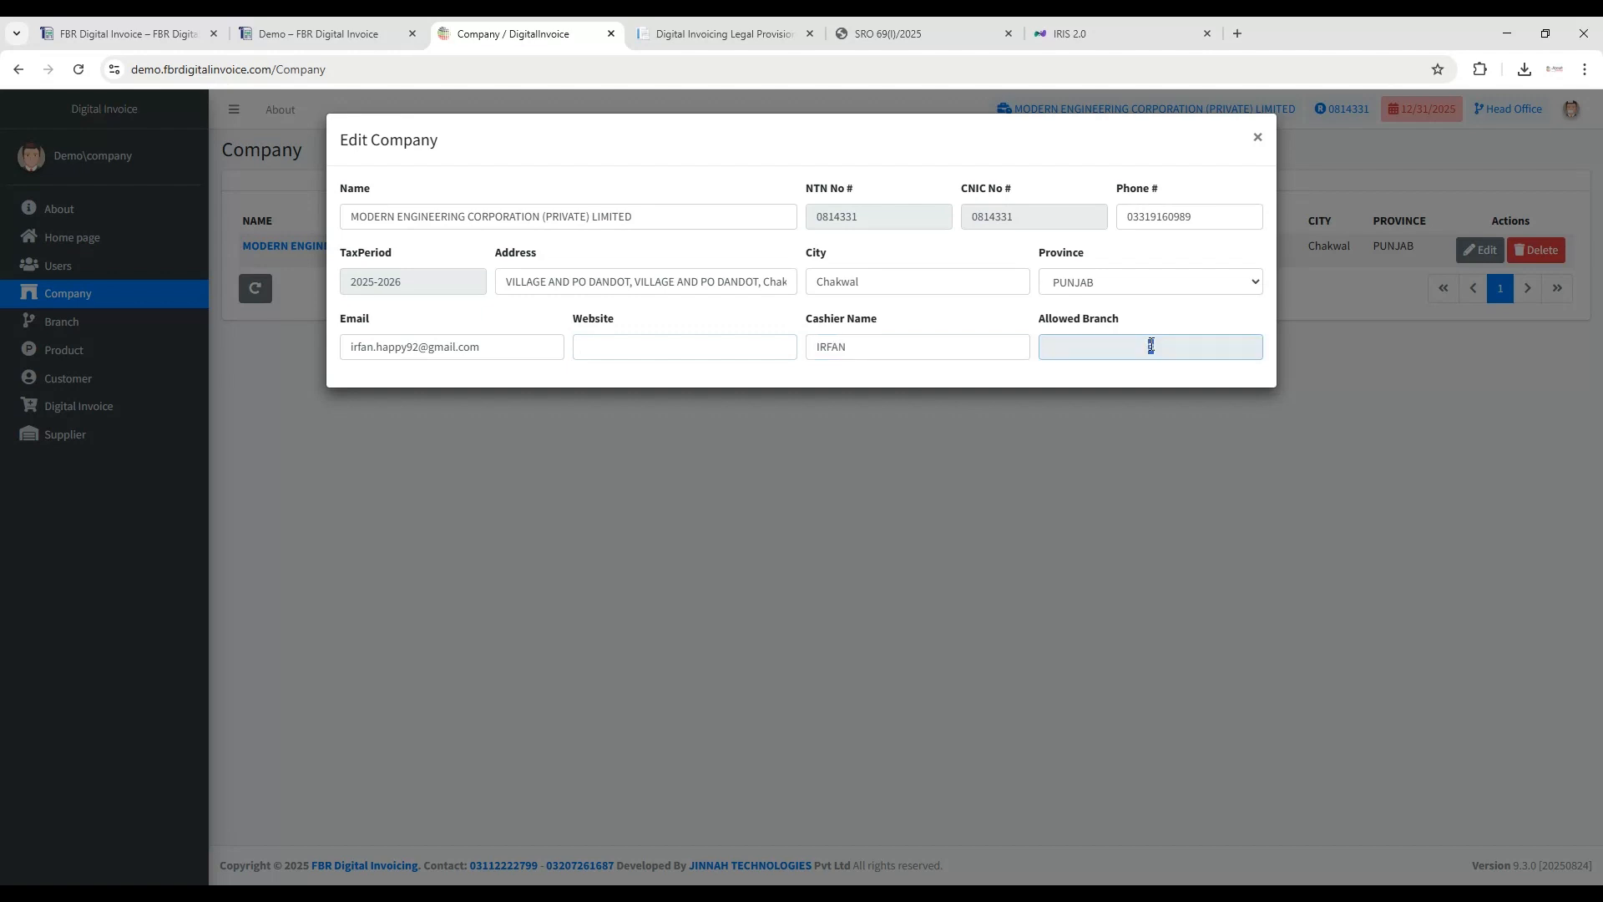
{"action": "left_click", "coordinate": [1040, 377]}
{"action": "left_click", "coordinate": [1257, 137]}
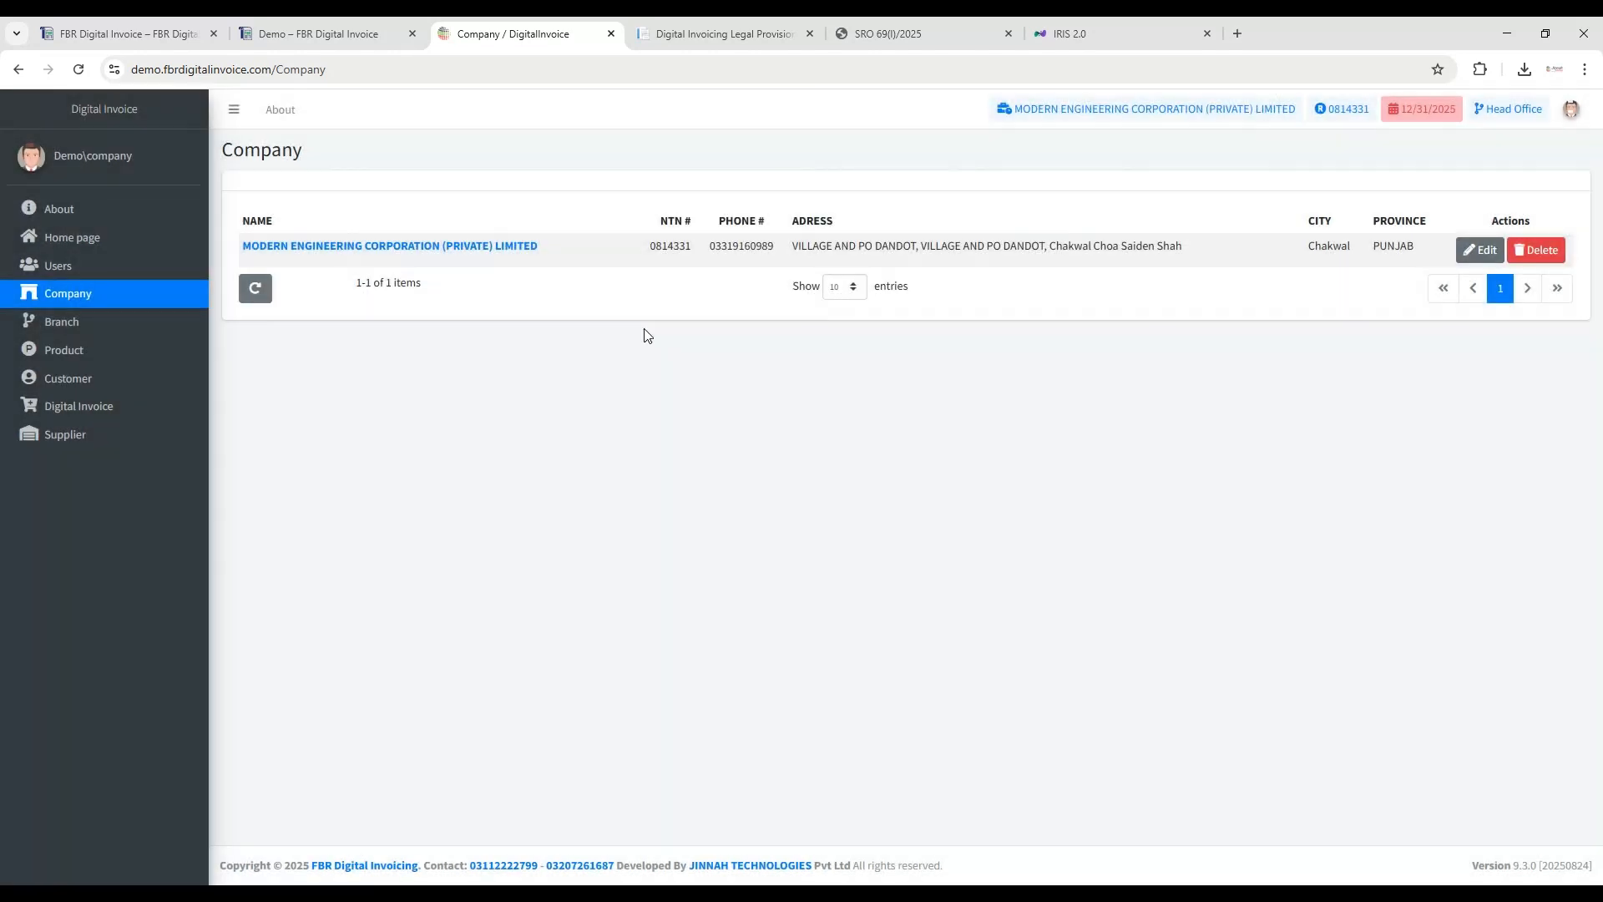
Review the fields of a new branch form and the Chakwal Branch's edit form, closing both without saving.
{"action": "left_click", "coordinate": [67, 324]}
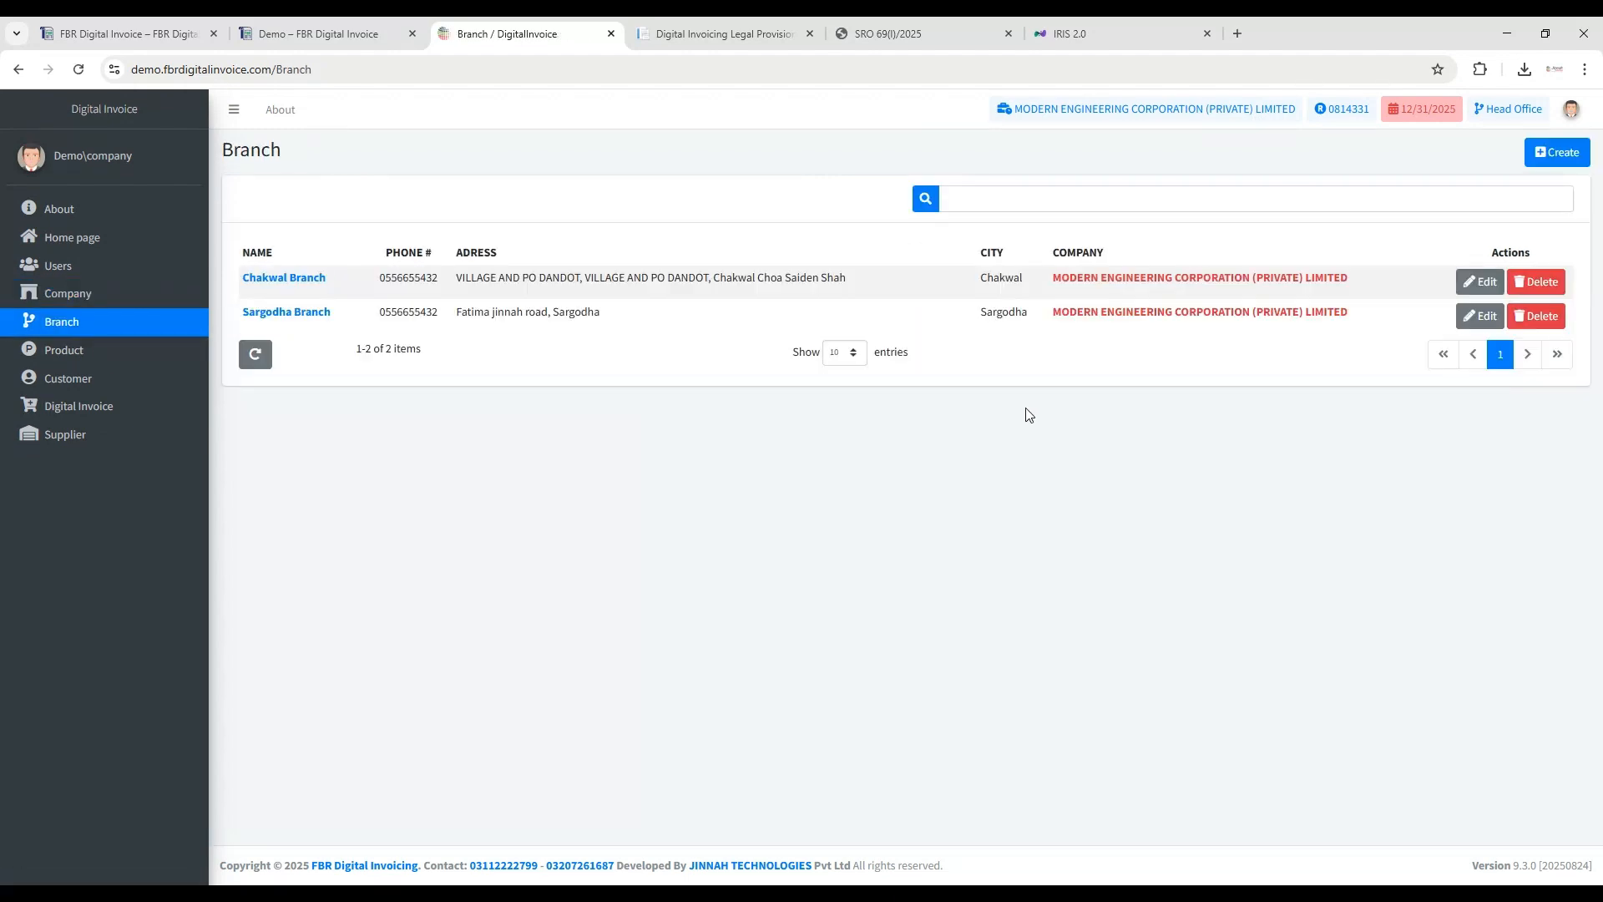
{"action": "left_click", "coordinate": [1553, 155]}
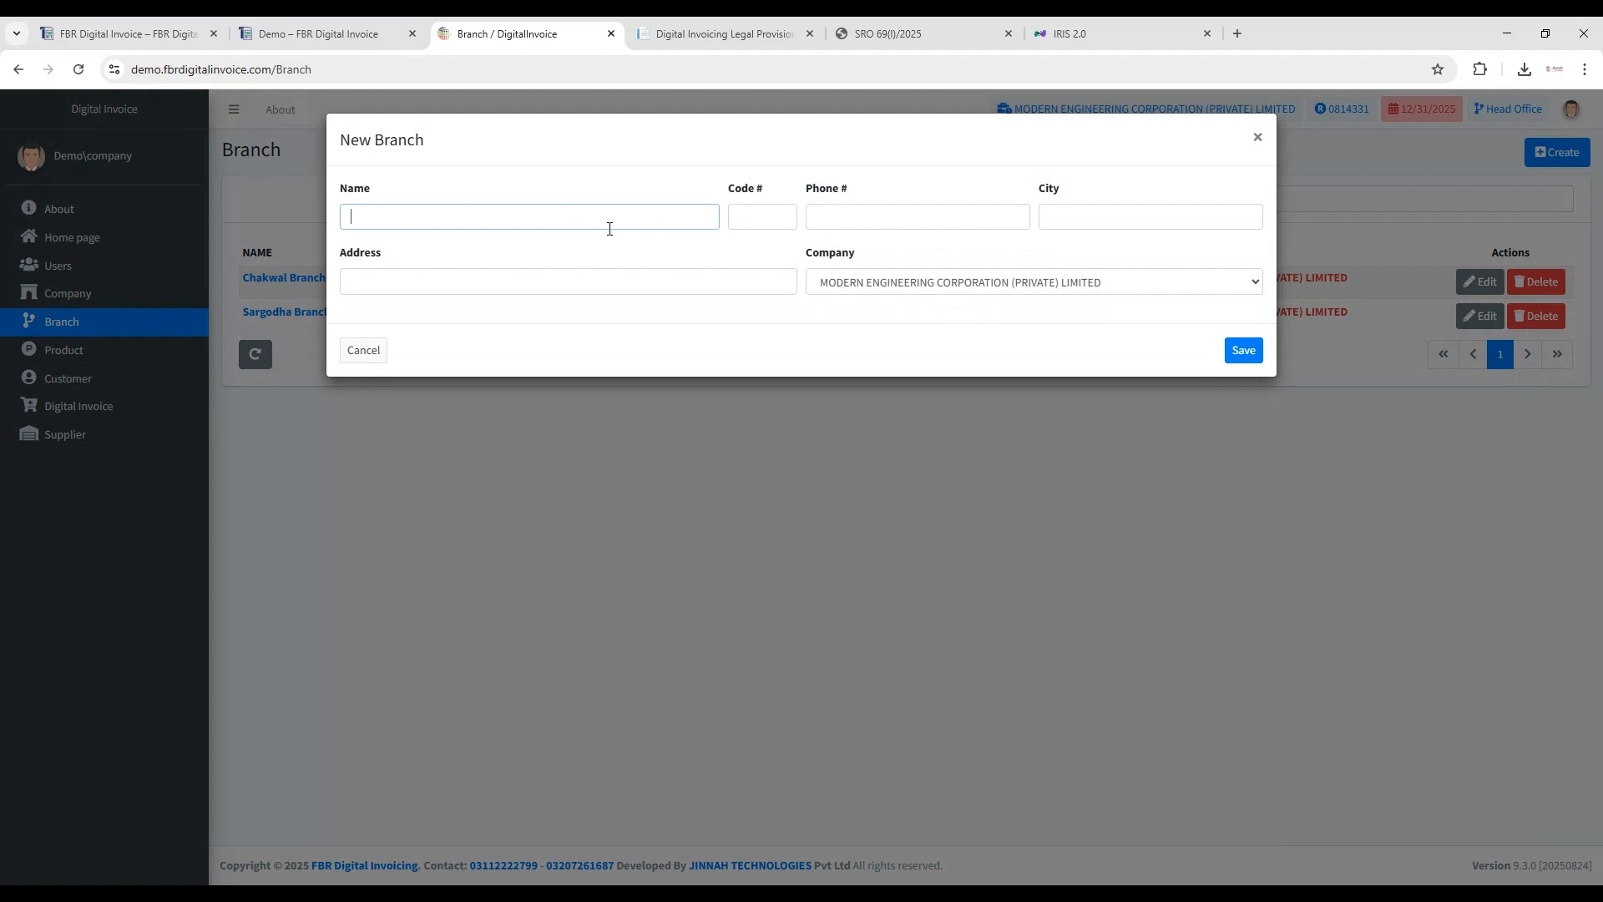
{"action": "left_click", "coordinate": [744, 224]}
{"action": "left_click", "coordinate": [852, 226]}
{"action": "left_click", "coordinate": [1049, 222]}
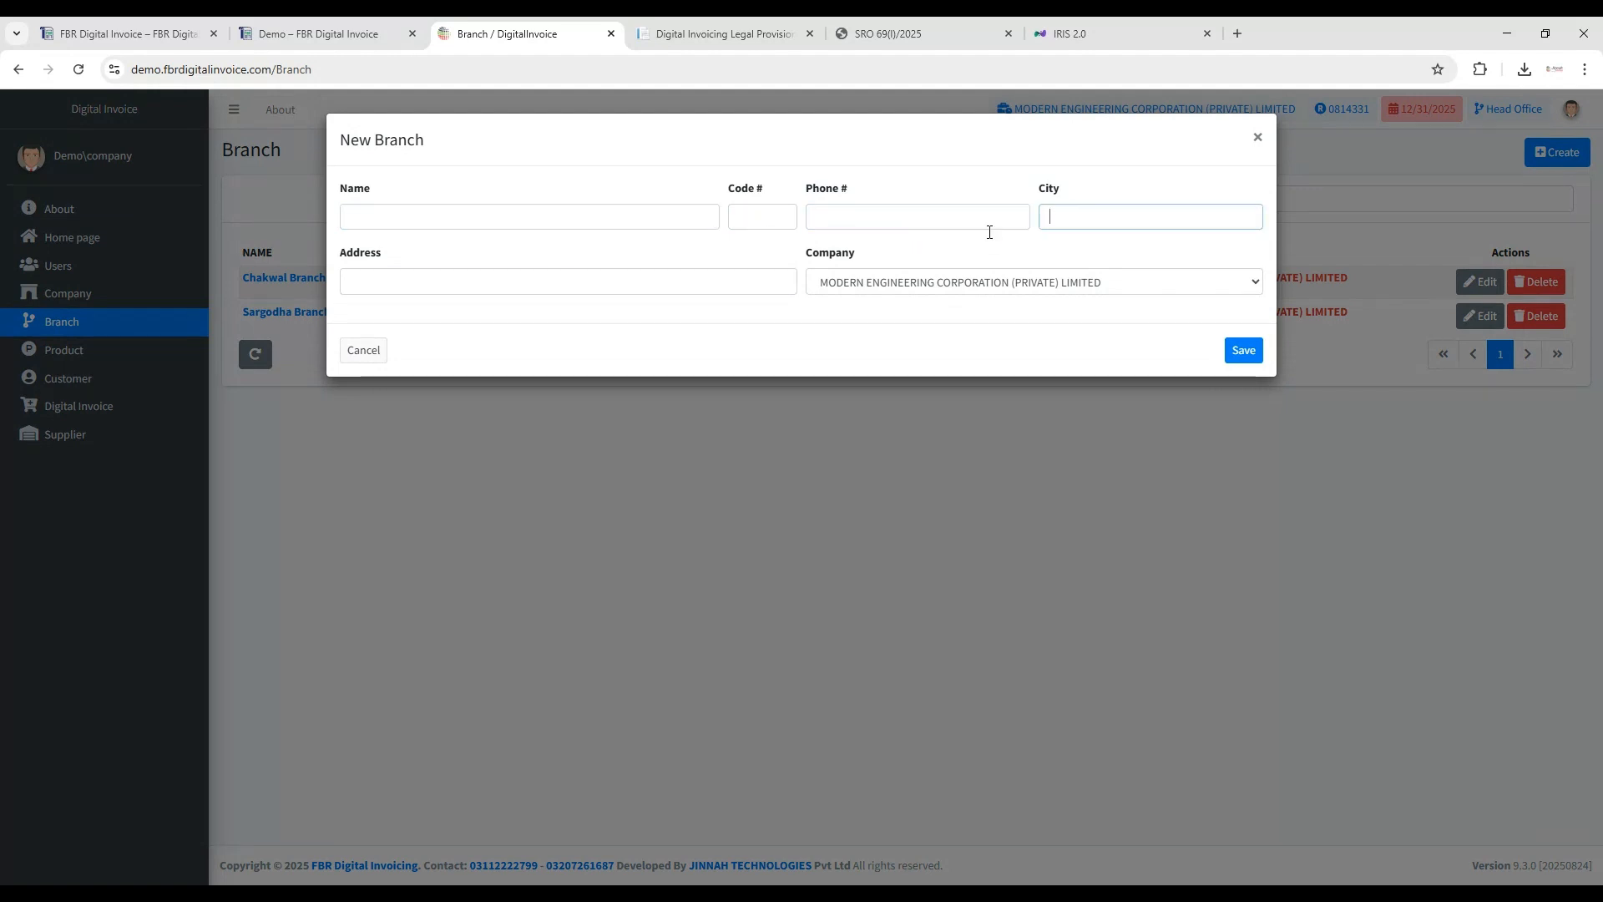
{"action": "left_click", "coordinate": [707, 288]}
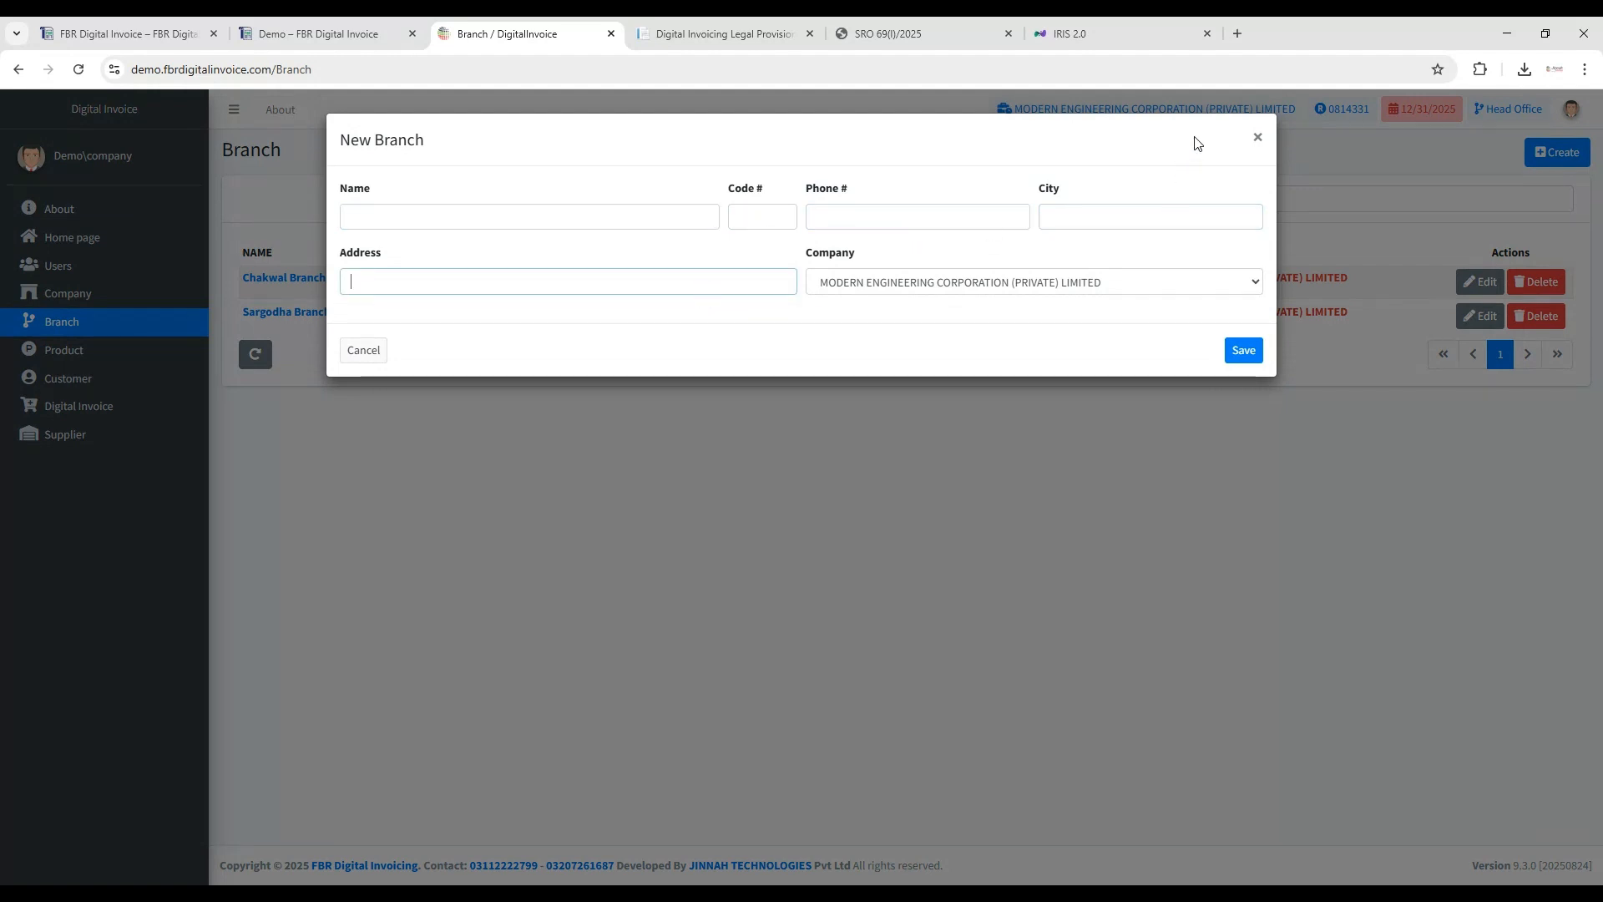
{"action": "left_click", "coordinate": [1259, 138]}
{"action": "left_click", "coordinate": [1480, 280]}
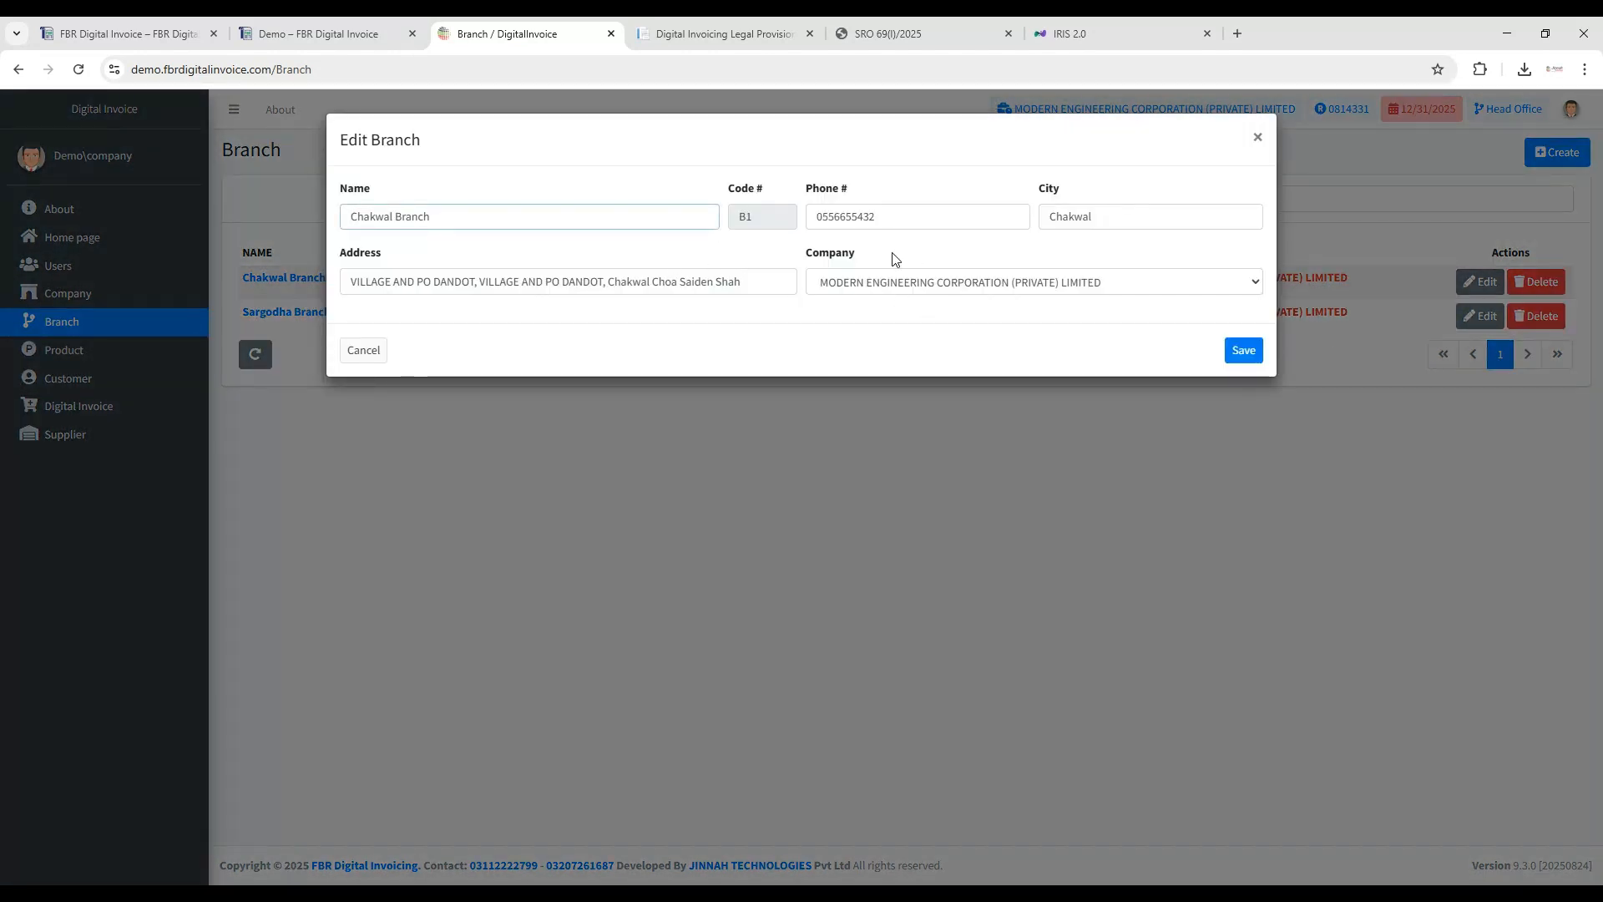
{"action": "left_click", "coordinate": [1258, 138]}
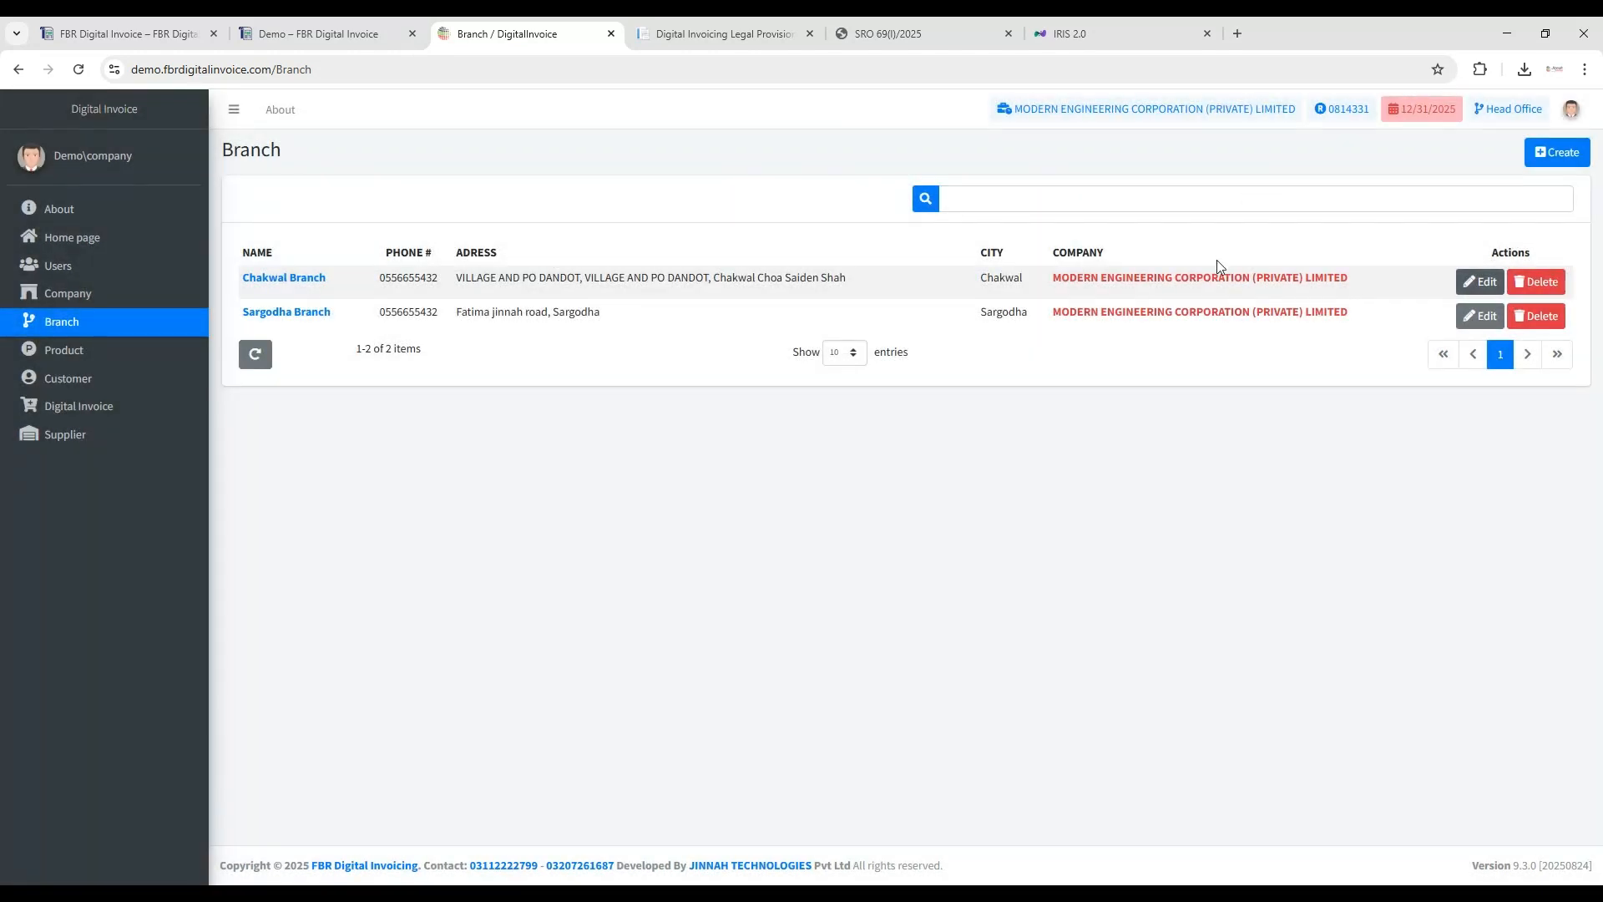
Review the new user form's details, roles and branch choice from the user list, and close it without saving.
{"action": "left_click", "coordinate": [118, 278]}
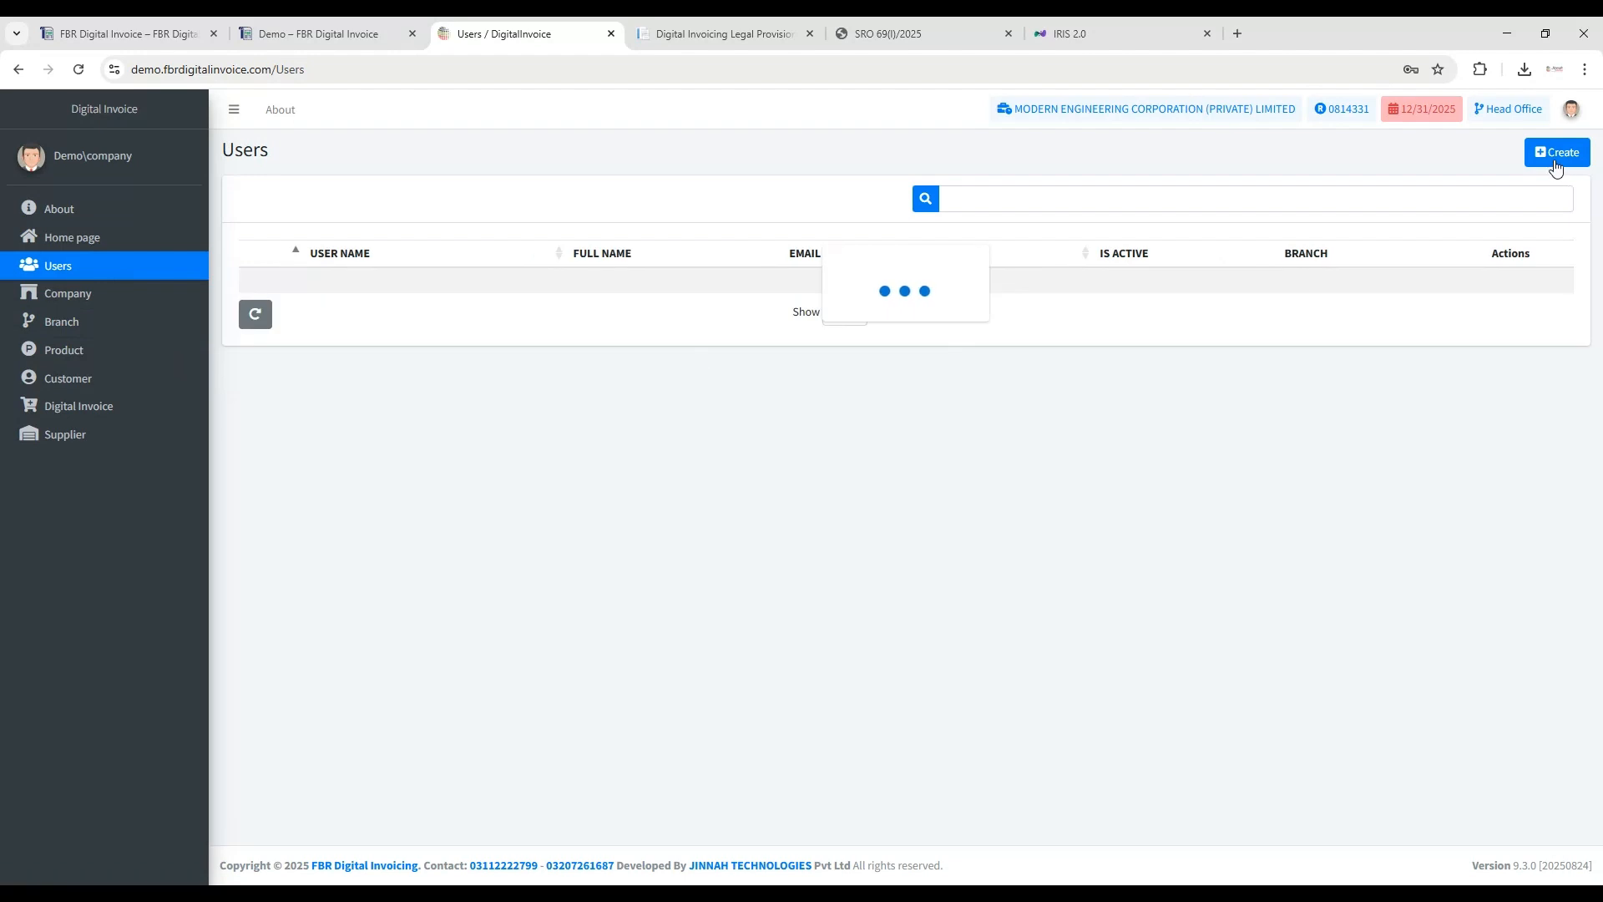
{"action": "left_click", "coordinate": [1557, 152]}
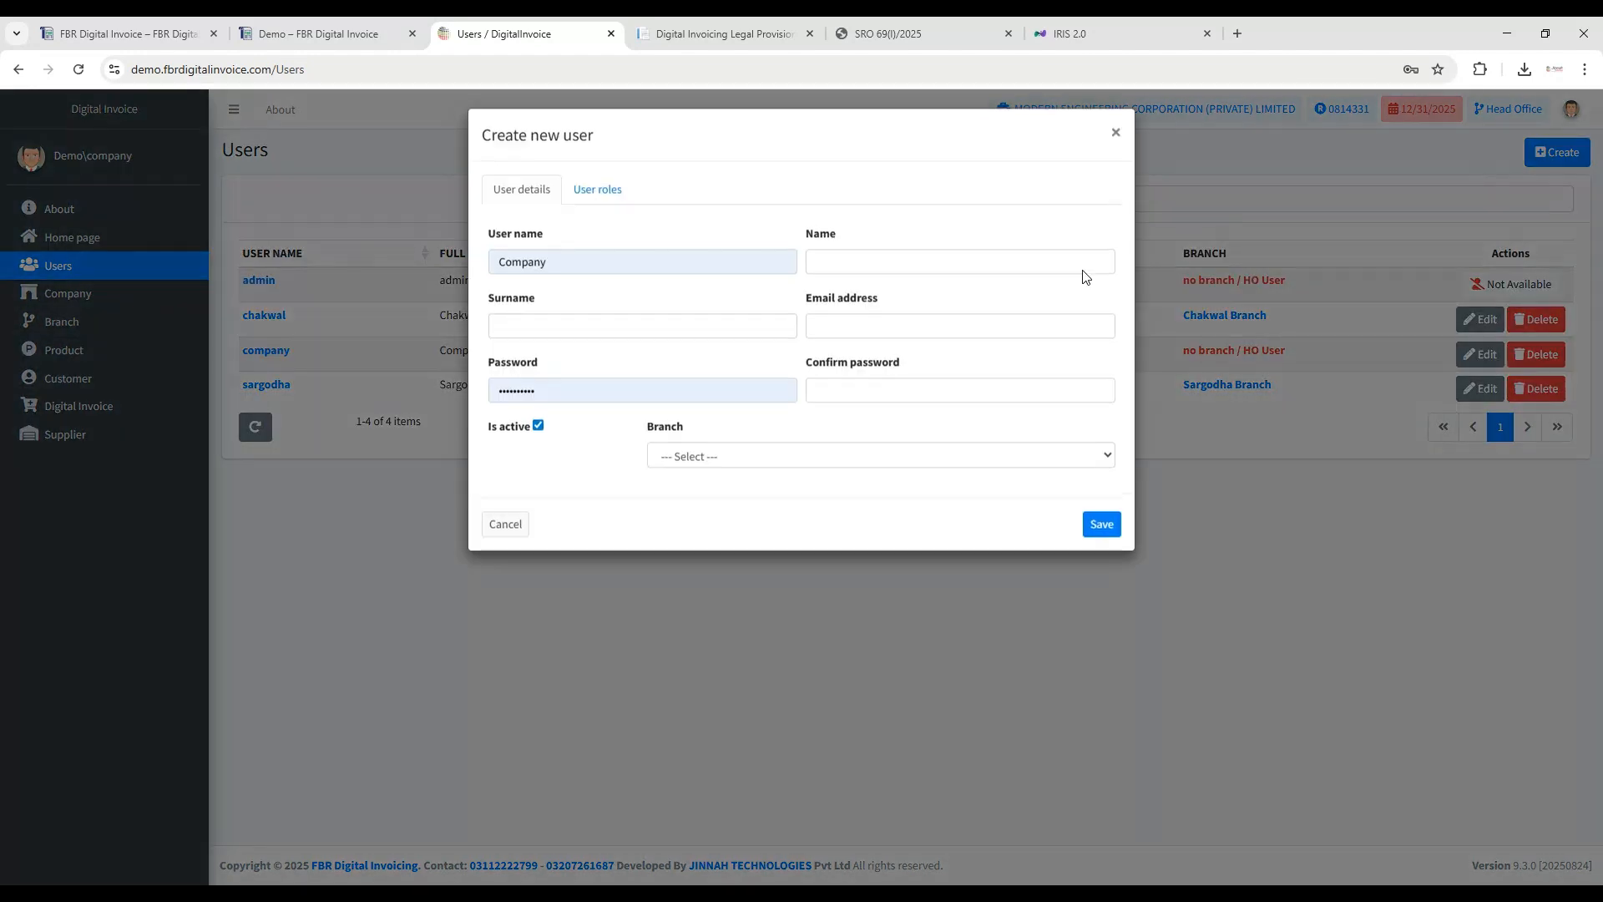
{"action": "left_click", "coordinate": [585, 199]}
{"action": "left_click", "coordinate": [537, 199]}
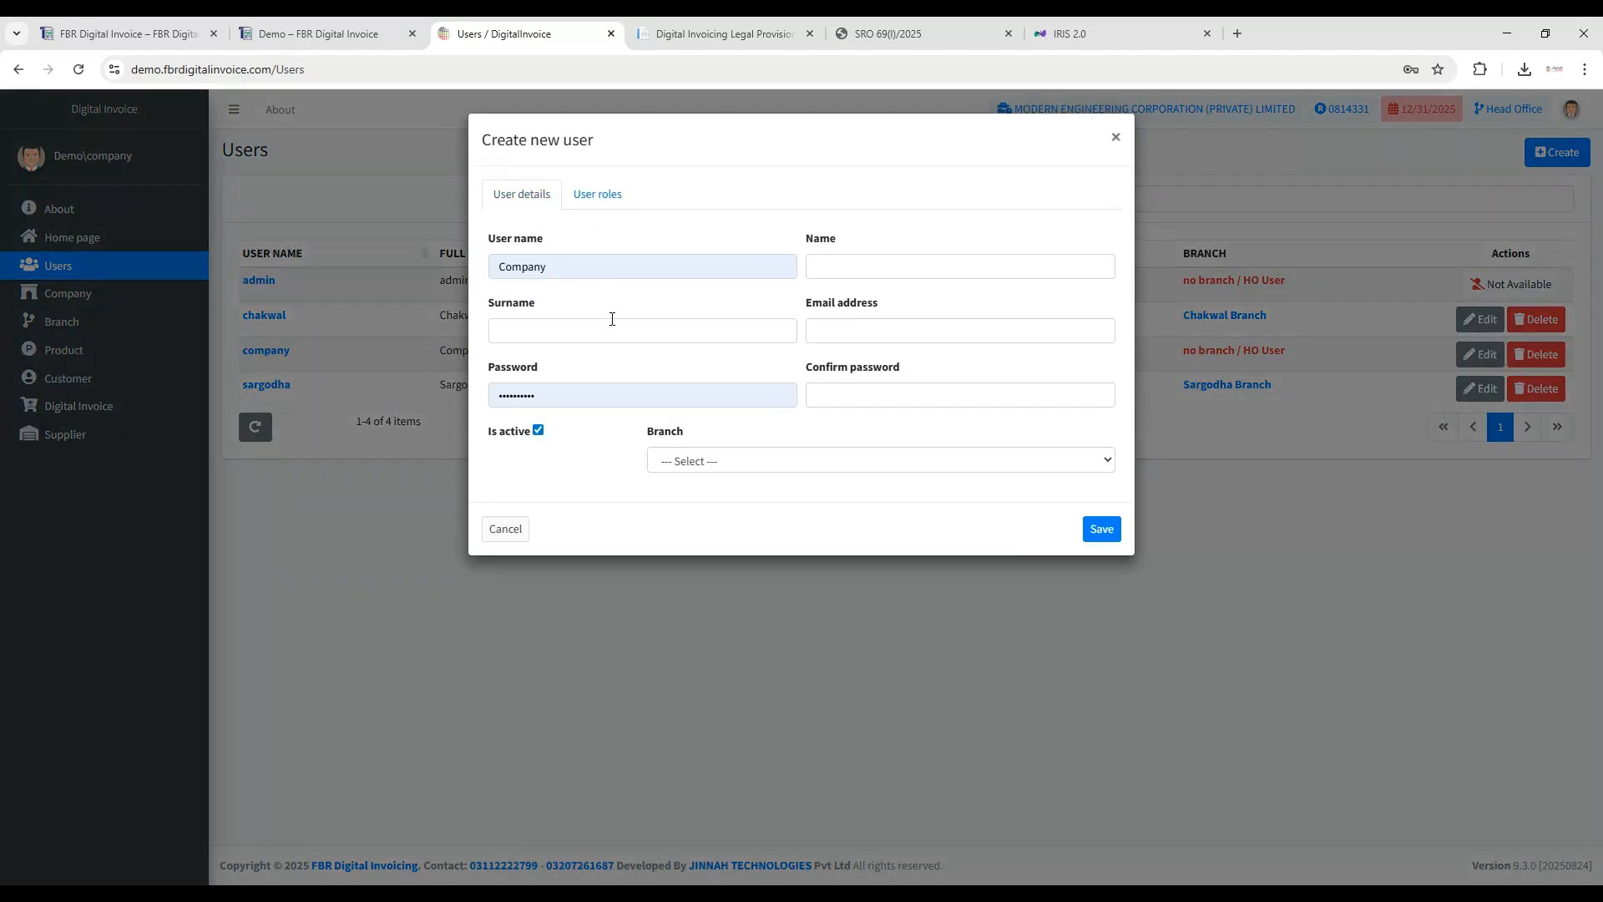
{"action": "left_click", "coordinate": [769, 467]}
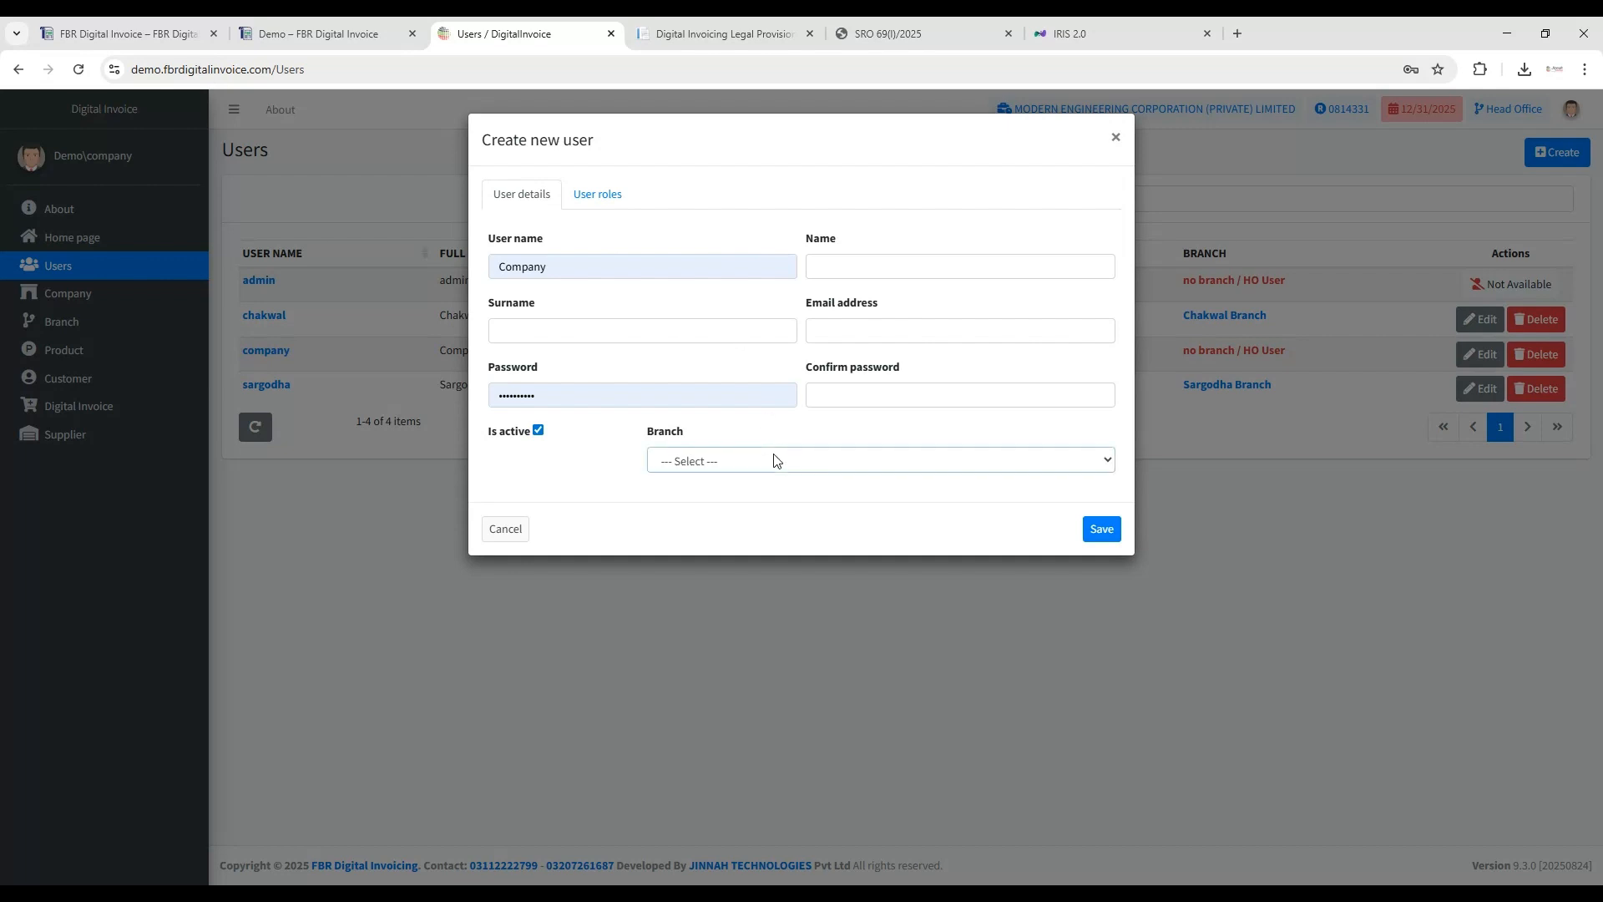
{"action": "left_click", "coordinate": [758, 522]}
{"action": "left_click", "coordinate": [1117, 140]}
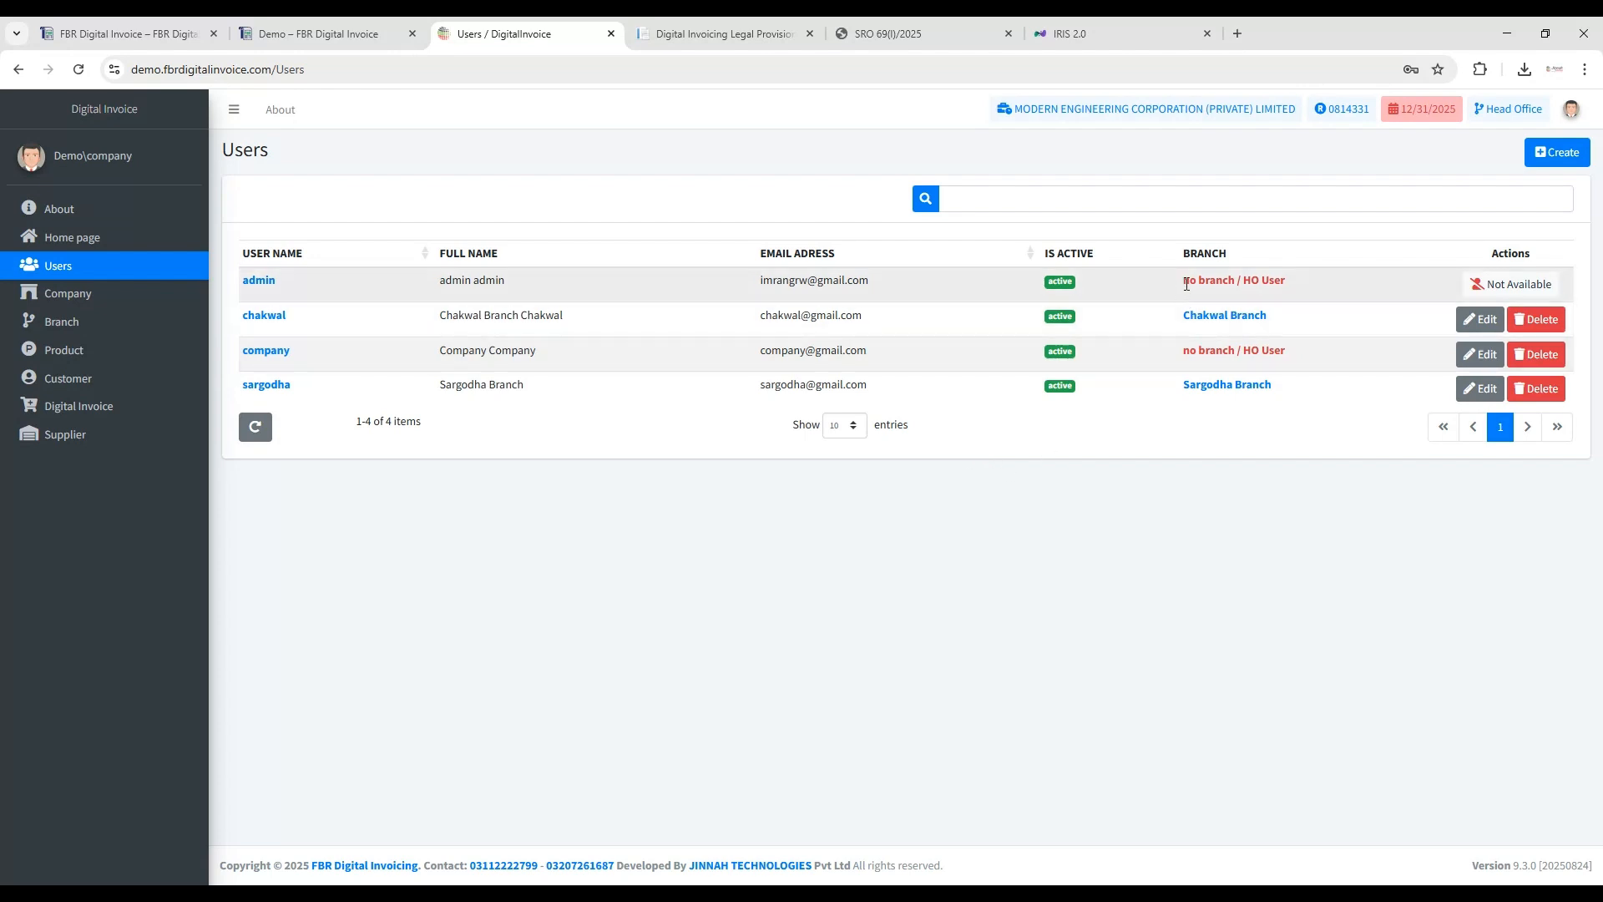
Check which users are head office users and which are assigned to a branch, and open the product list.
{"action": "left_click_drag", "start_coordinate": [1187, 285], "coordinate": [1287, 285]}
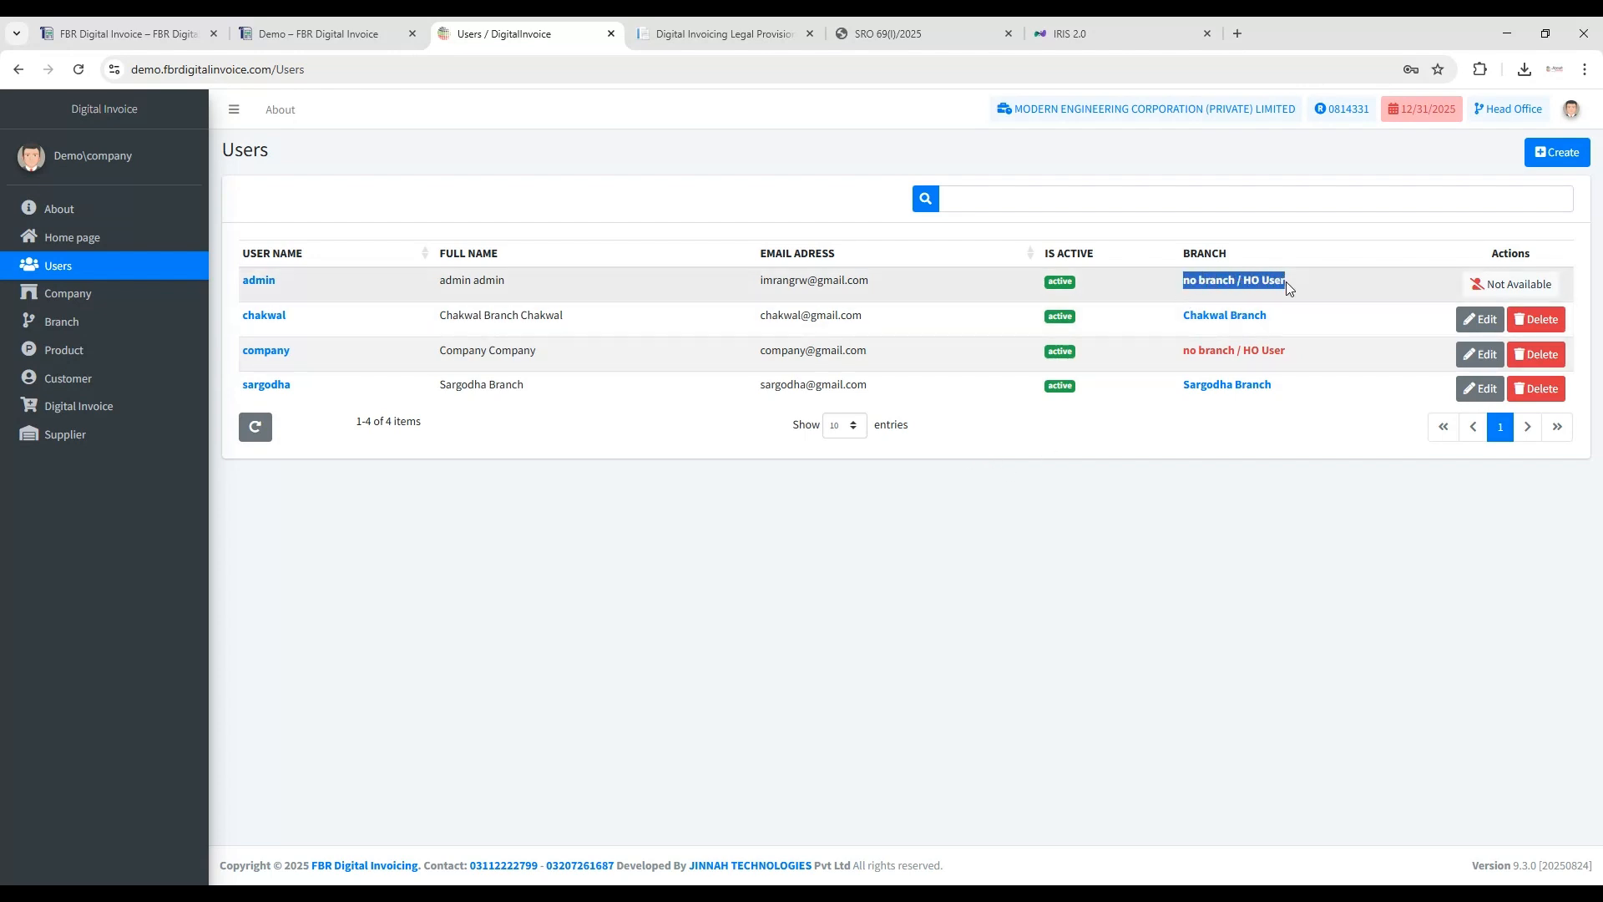
{"action": "double_click", "coordinate": [261, 280]}
{"action": "left_click", "coordinate": [641, 452]}
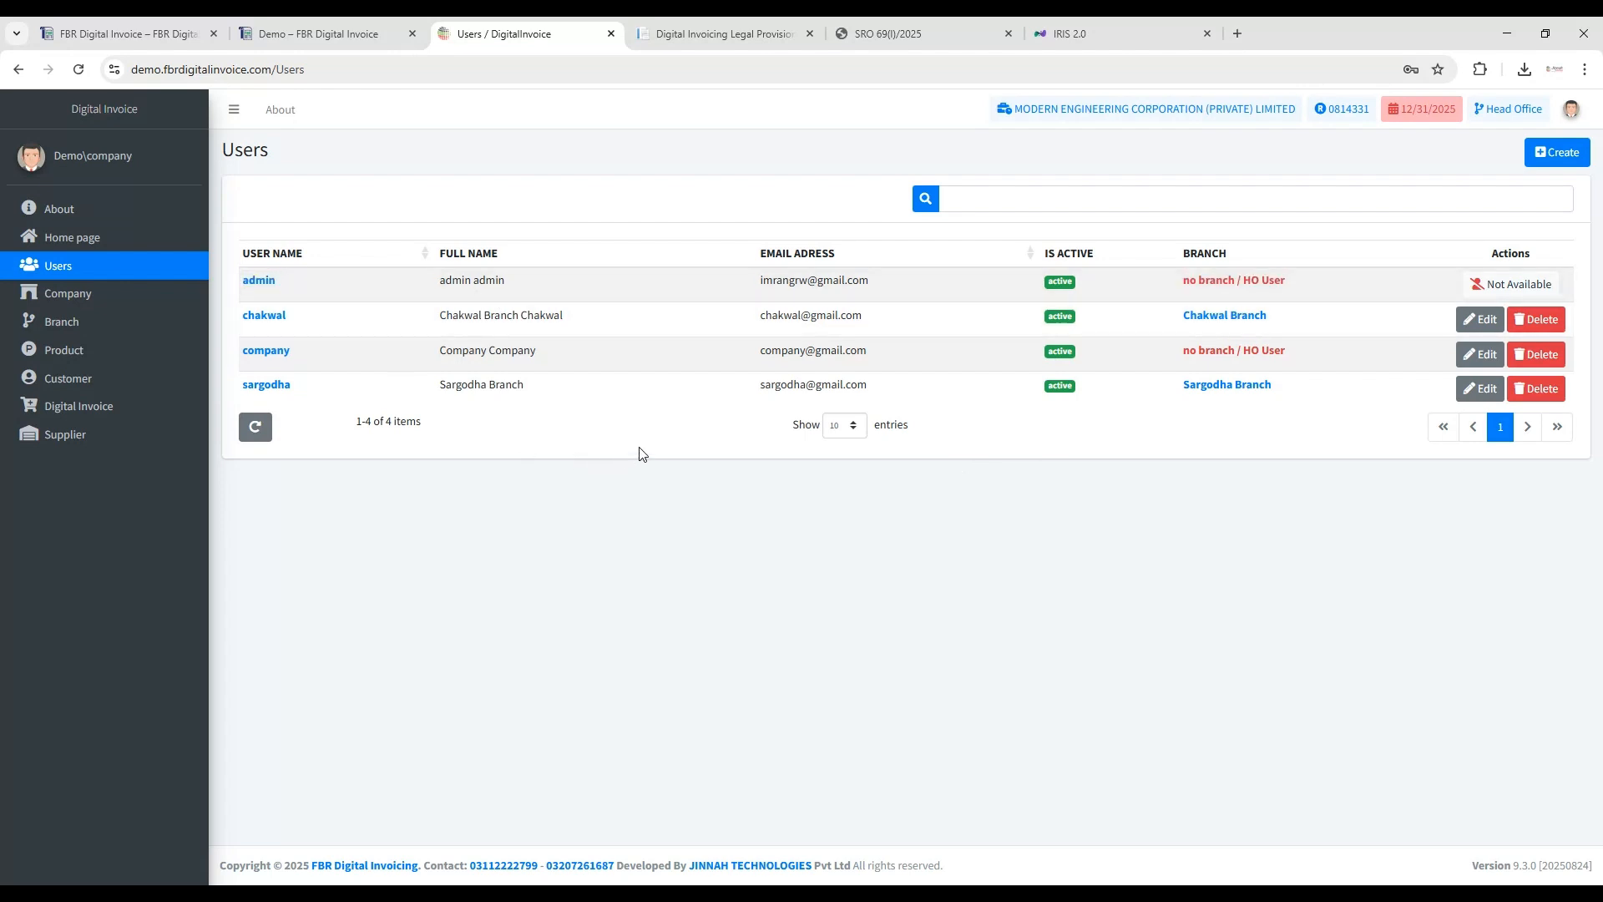
{"action": "double_click", "coordinate": [267, 352]}
{"action": "left_click_drag", "start_coordinate": [1181, 351], "coordinate": [1296, 353]}
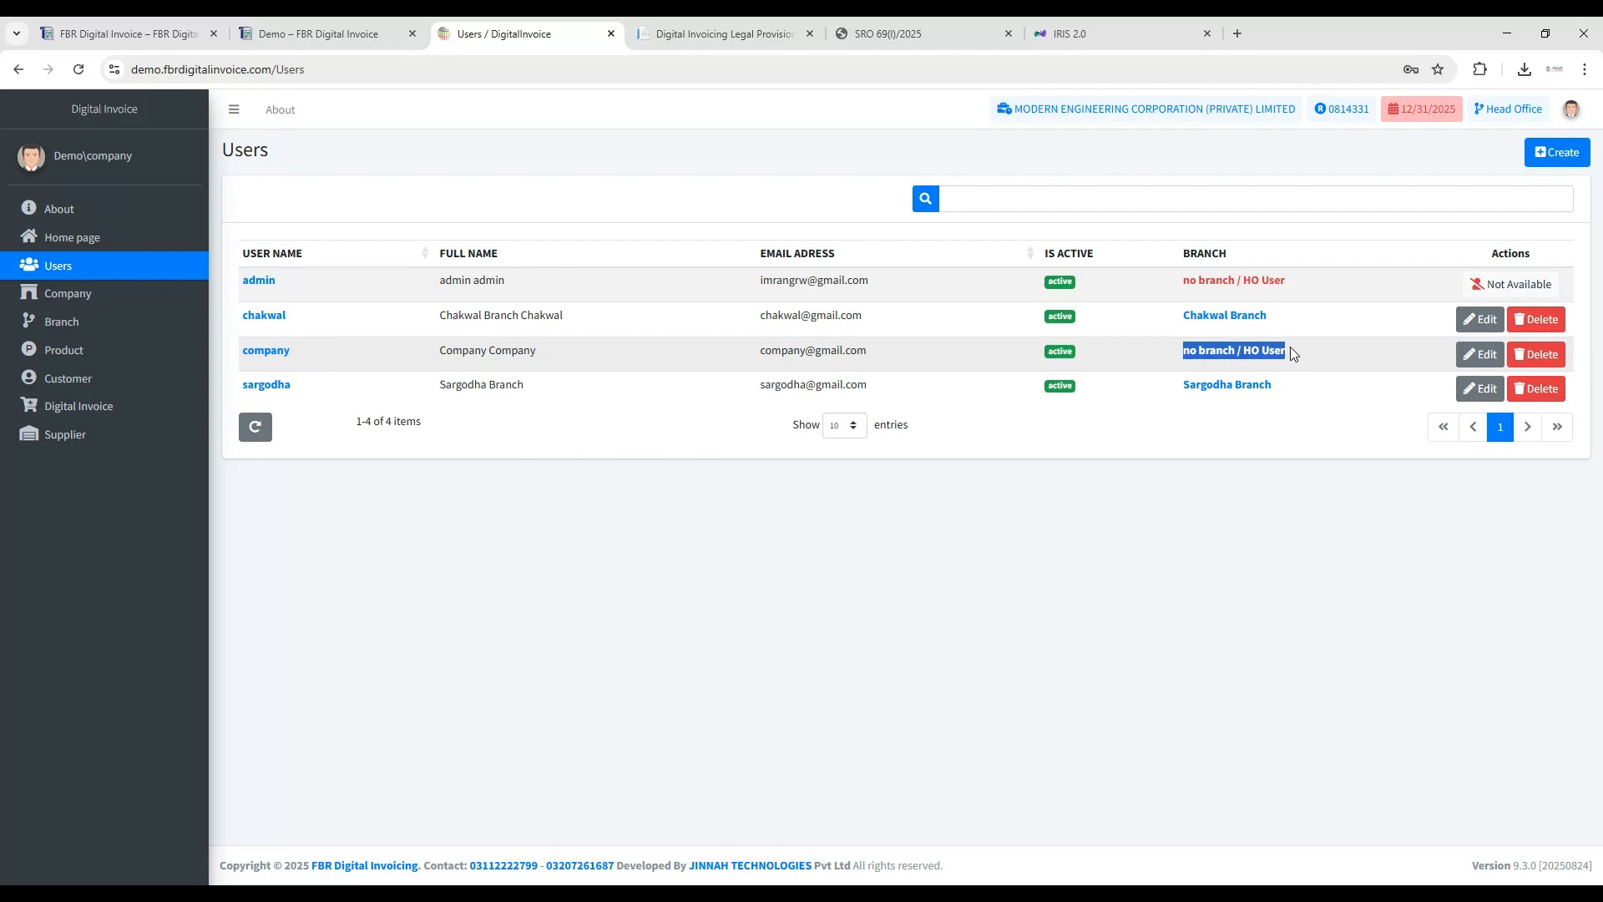
{"action": "left_click", "coordinate": [1192, 350]}
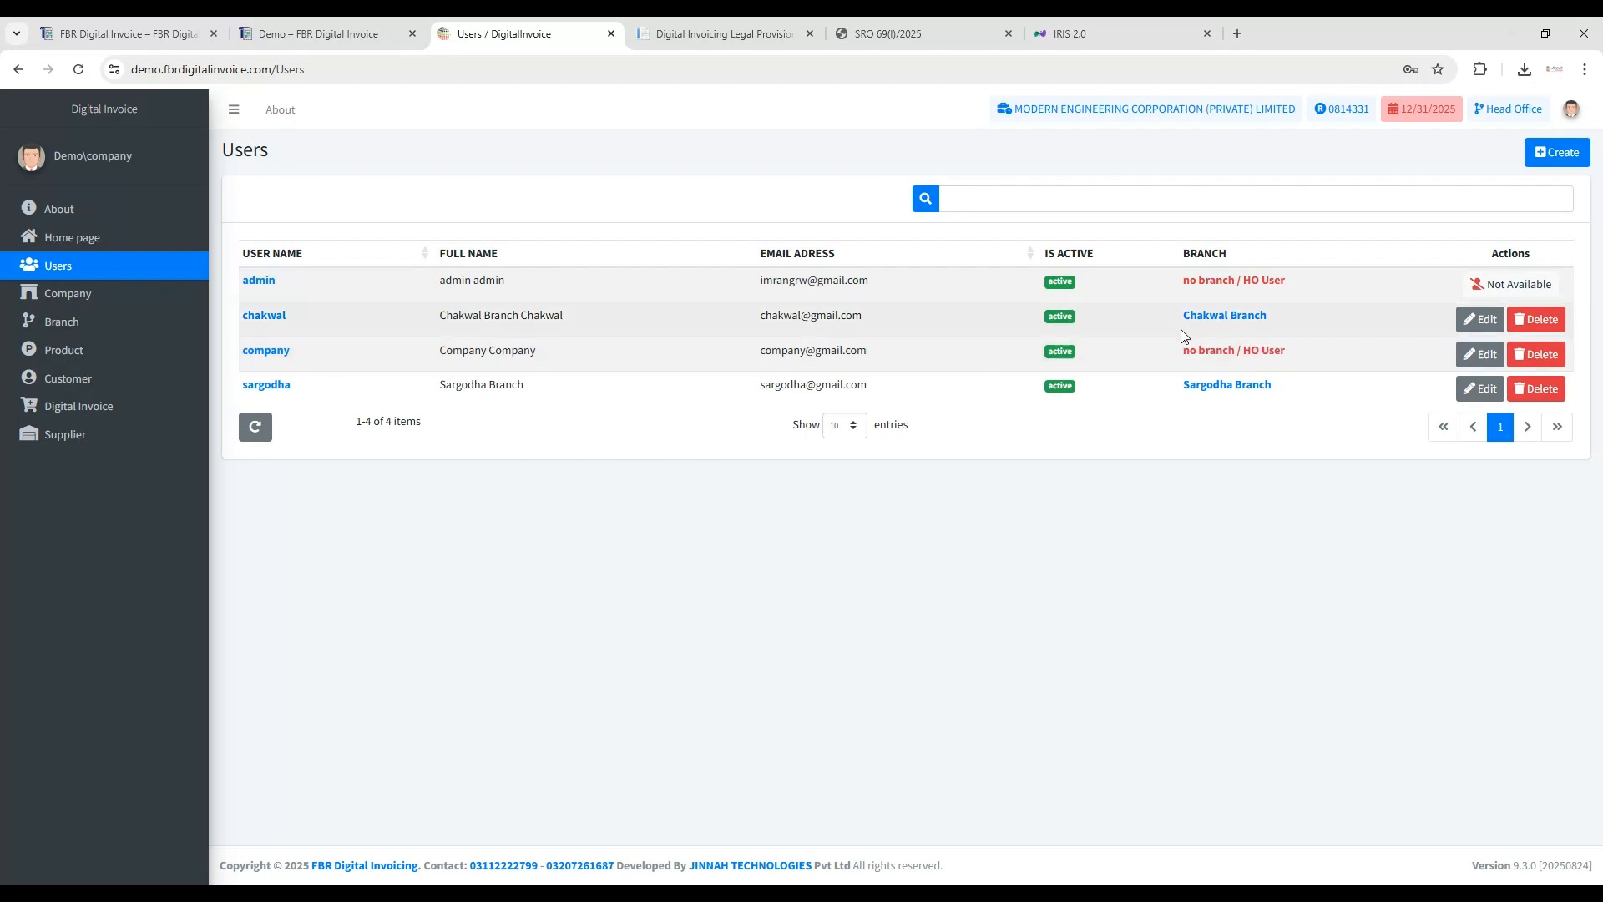
{"action": "left_click_drag", "start_coordinate": [1194, 319], "coordinate": [1267, 316]}
{"action": "left_click_drag", "start_coordinate": [1270, 385], "coordinate": [1192, 447]}
{"action": "left_click", "coordinate": [1192, 448]}
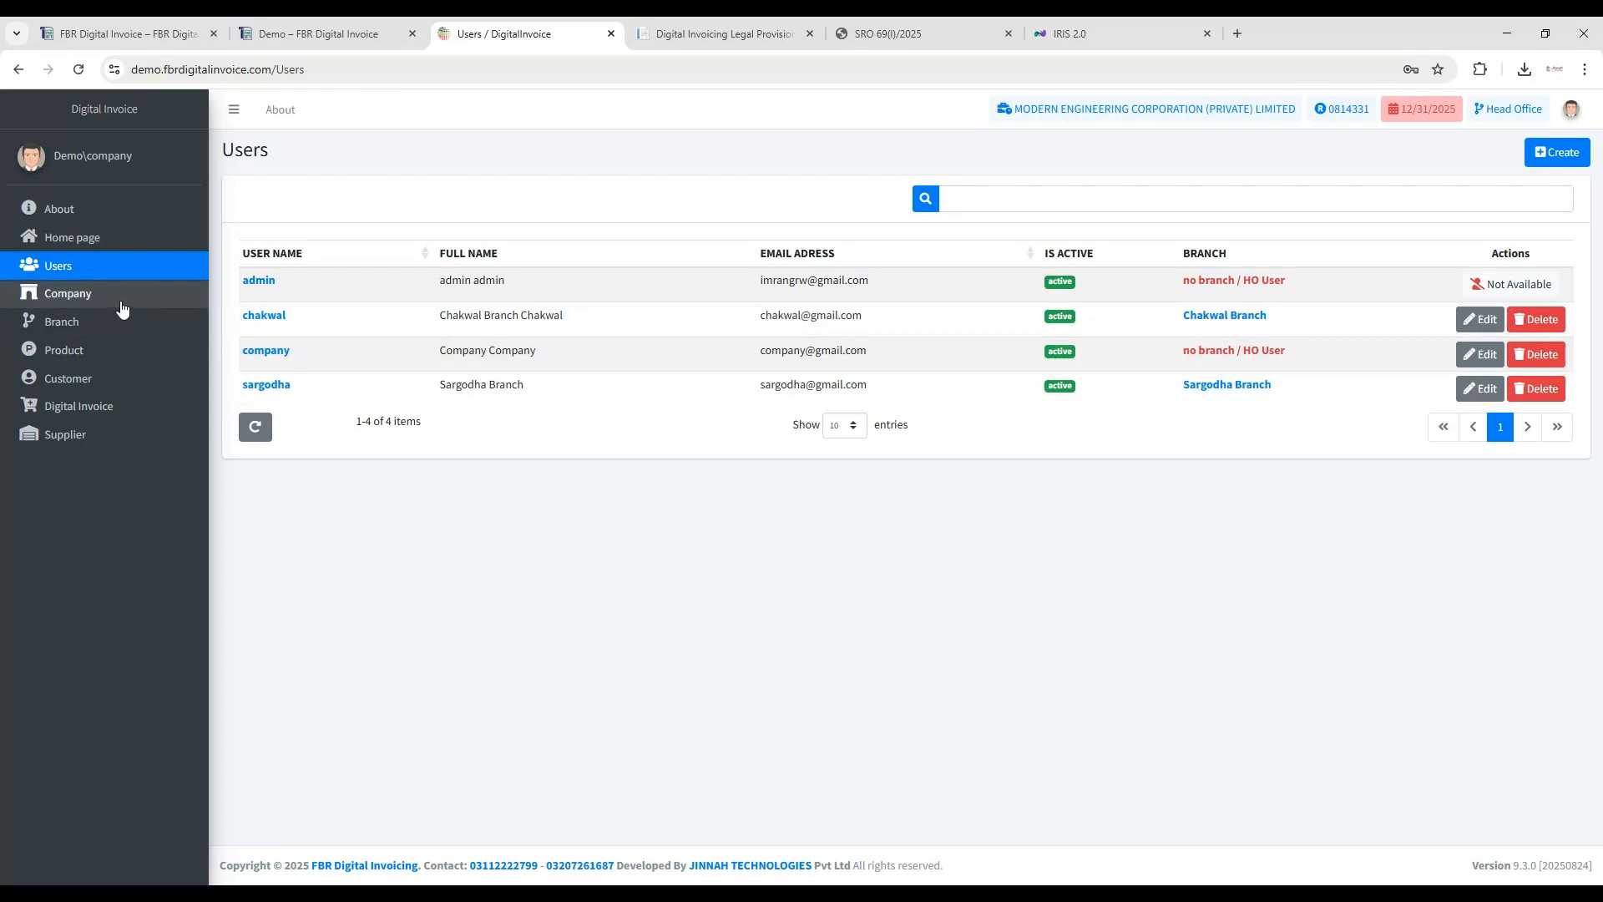
{"action": "left_click", "coordinate": [92, 359]}
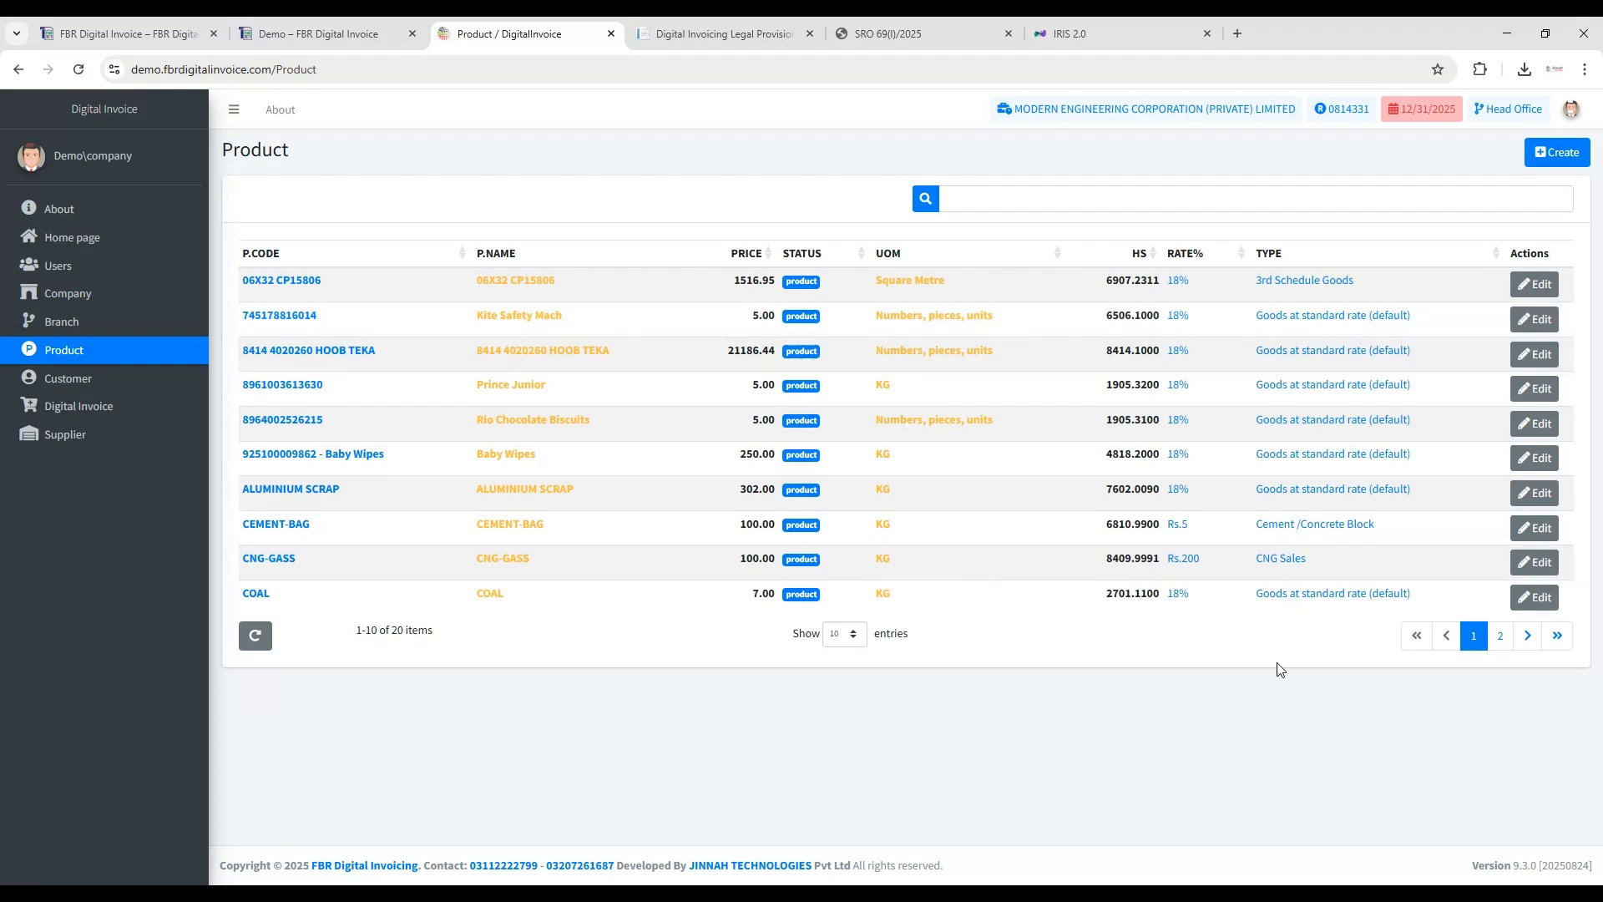
Open pral.com.pk in a new browser tab and go to its digital invoicing document downloads.
{"action": "left_click", "coordinate": [1239, 33]}
{"action": "left_click", "coordinate": [1266, 67]}
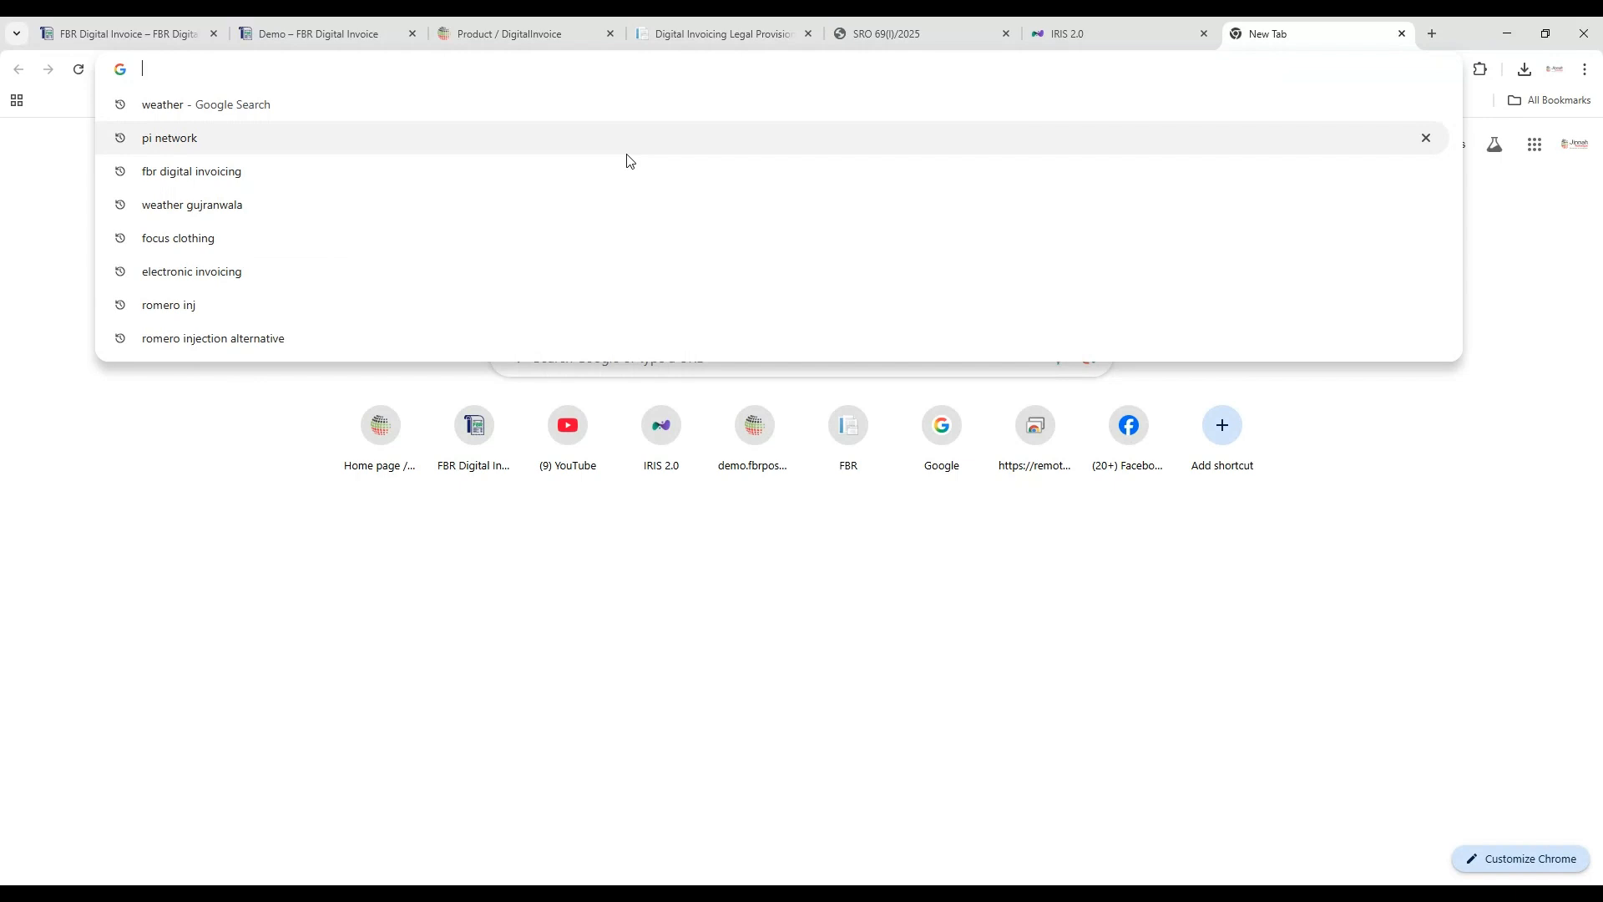
{"action": "type", "text": "pral.com.pk"}
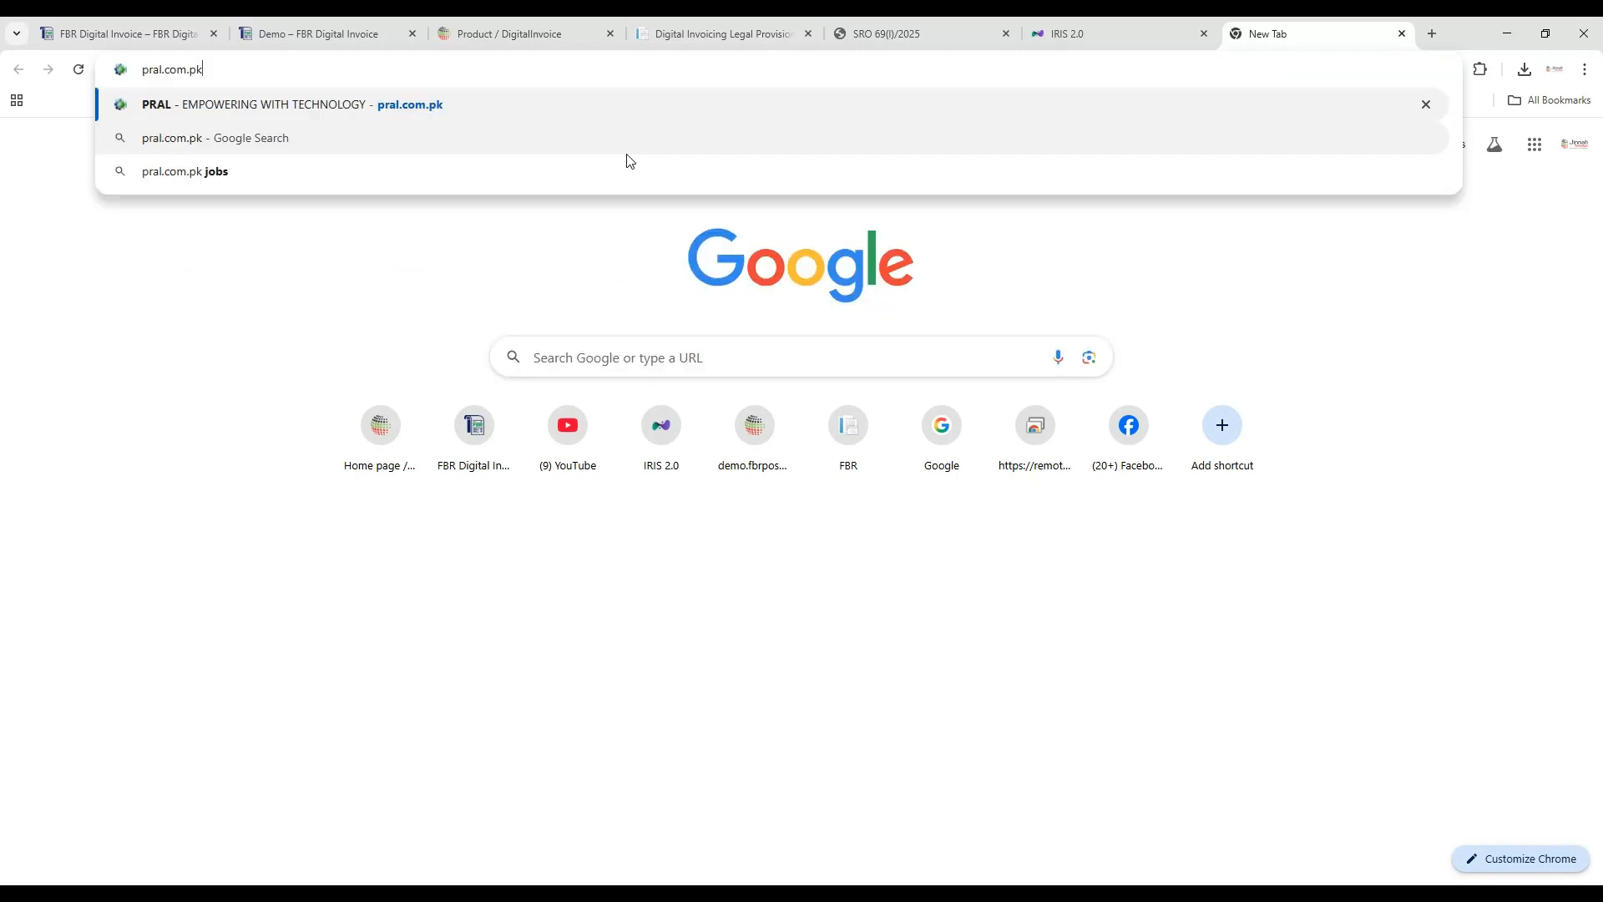
{"action": "key", "text": "Return"}
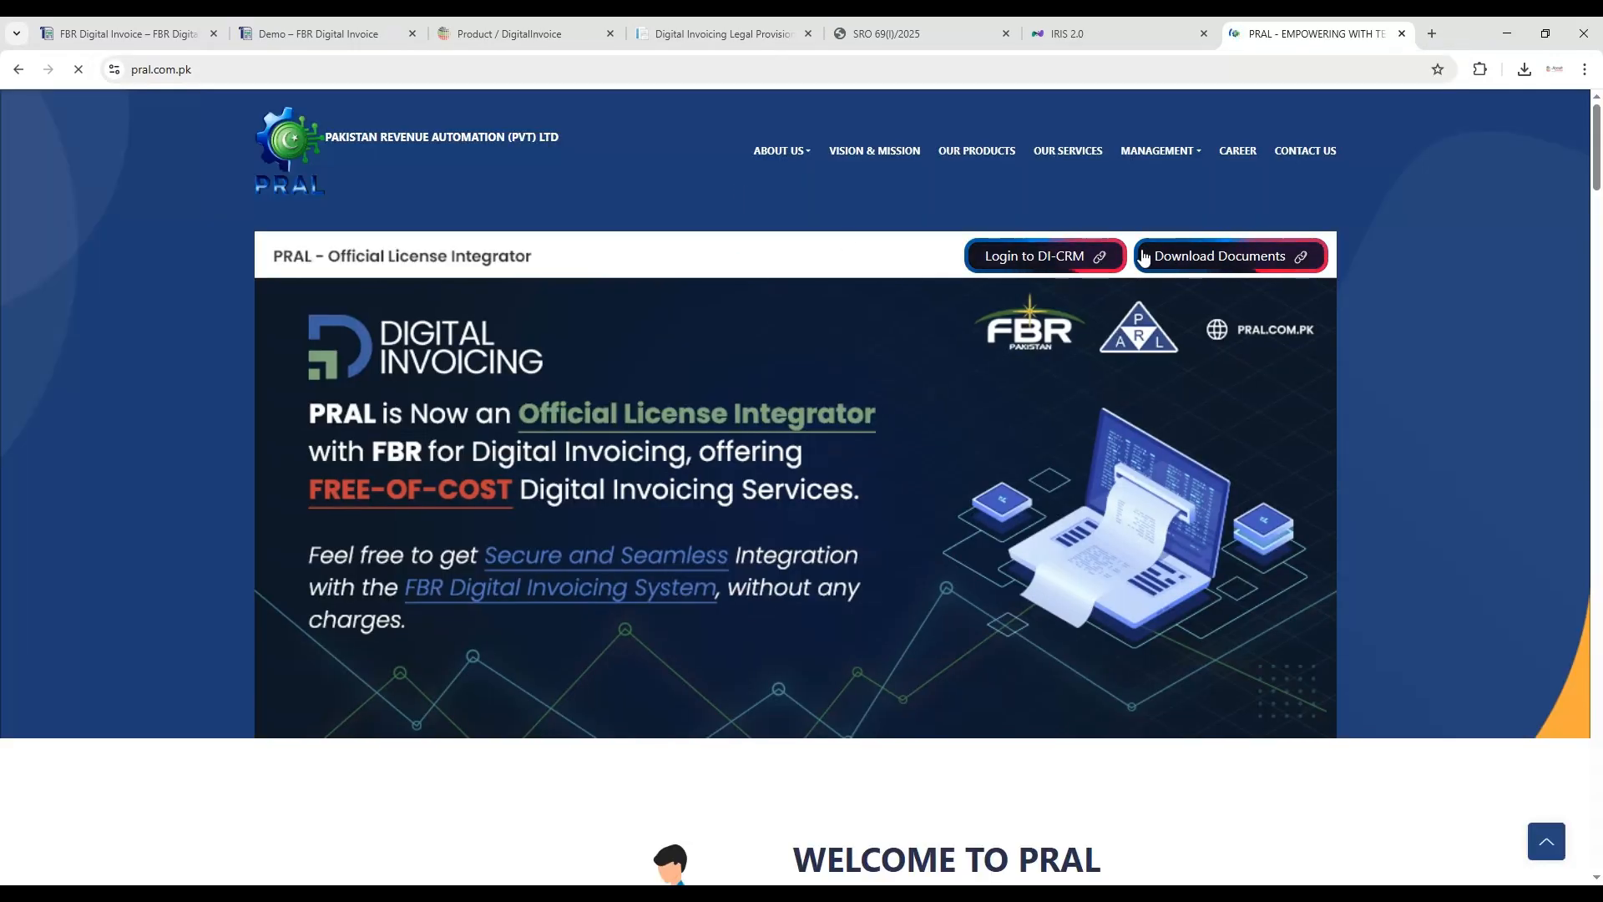
{"action": "left_click", "coordinate": [1262, 252]}
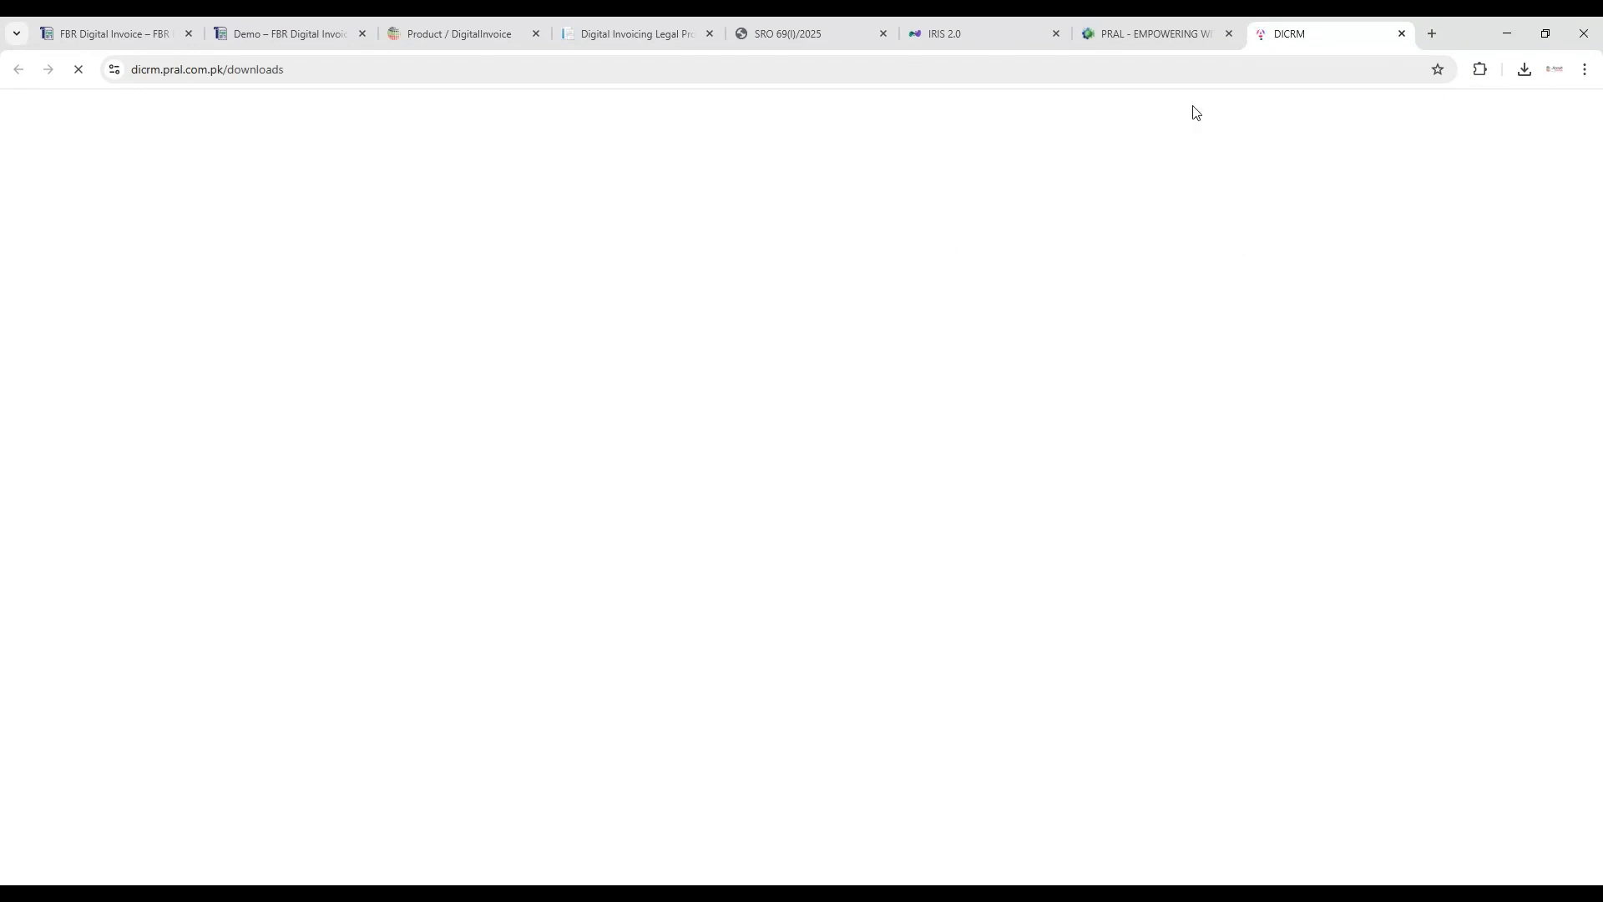
Download the Technical Documentation for DI API (V1.12) from the PRAL downloads page and open the PDF.
{"action": "left_click", "coordinate": [1165, 25]}
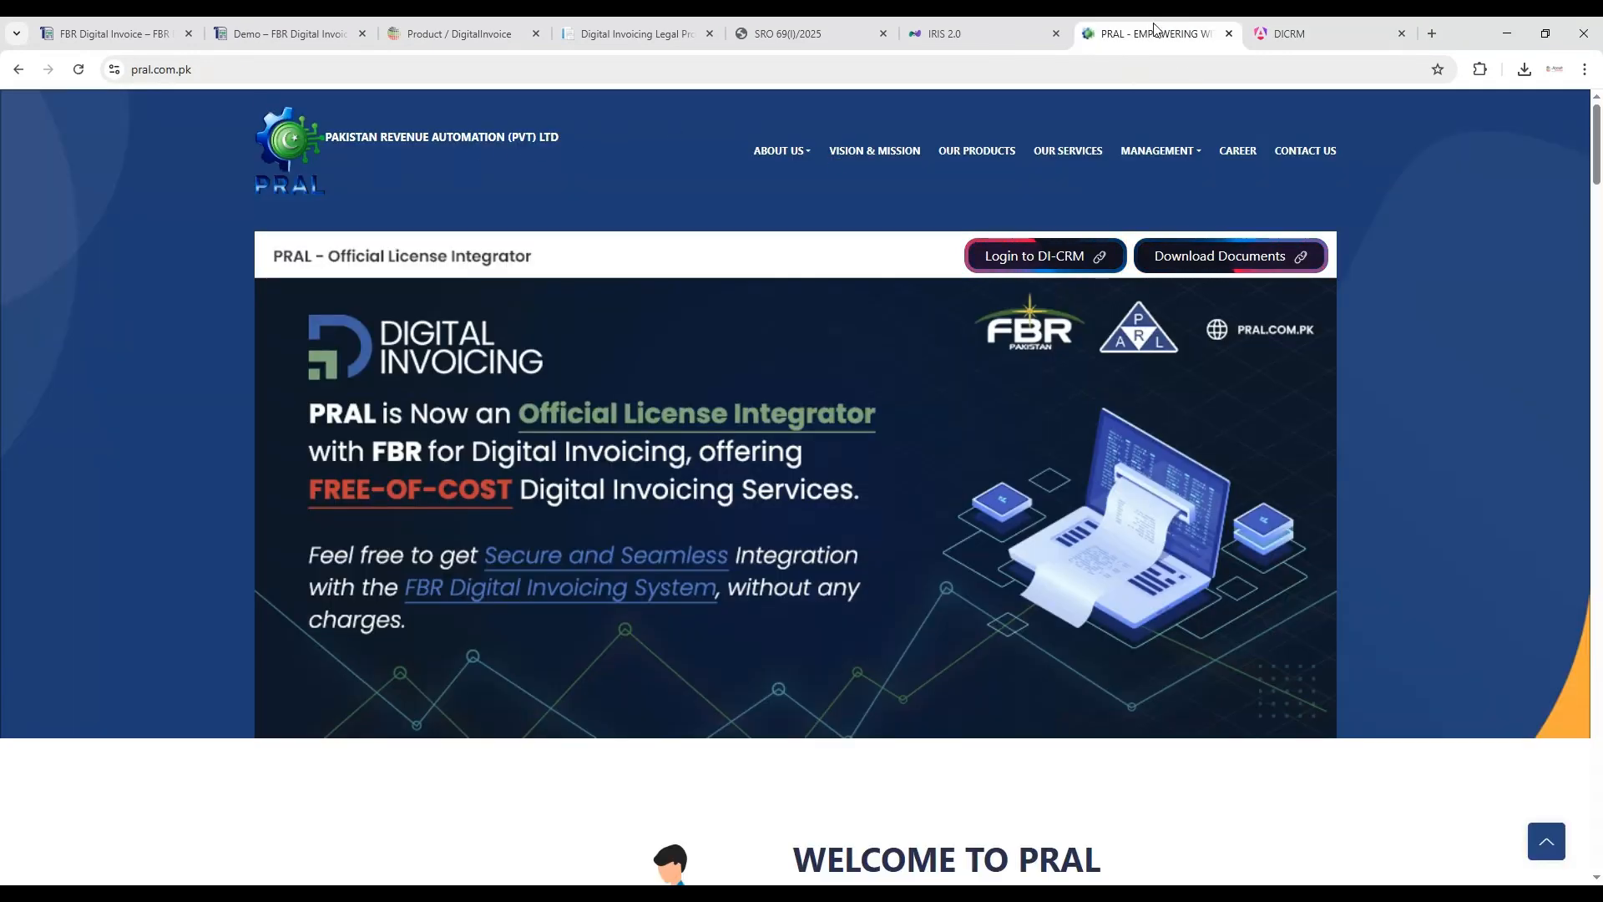
{"action": "left_click", "coordinate": [1303, 33]}
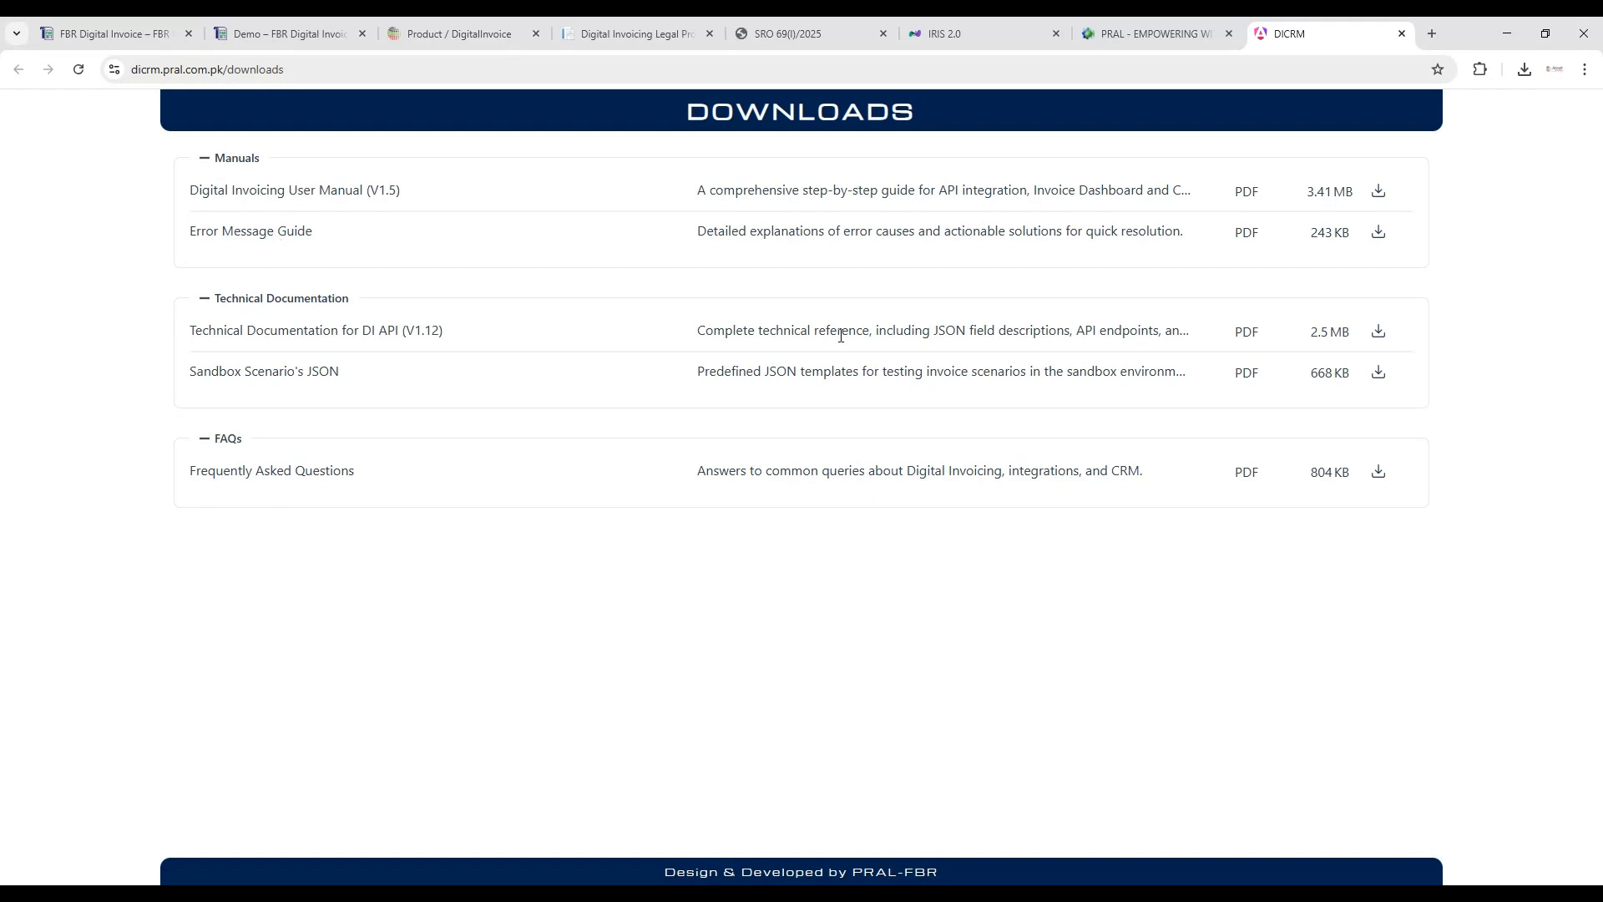
{"action": "left_click", "coordinate": [1377, 333]}
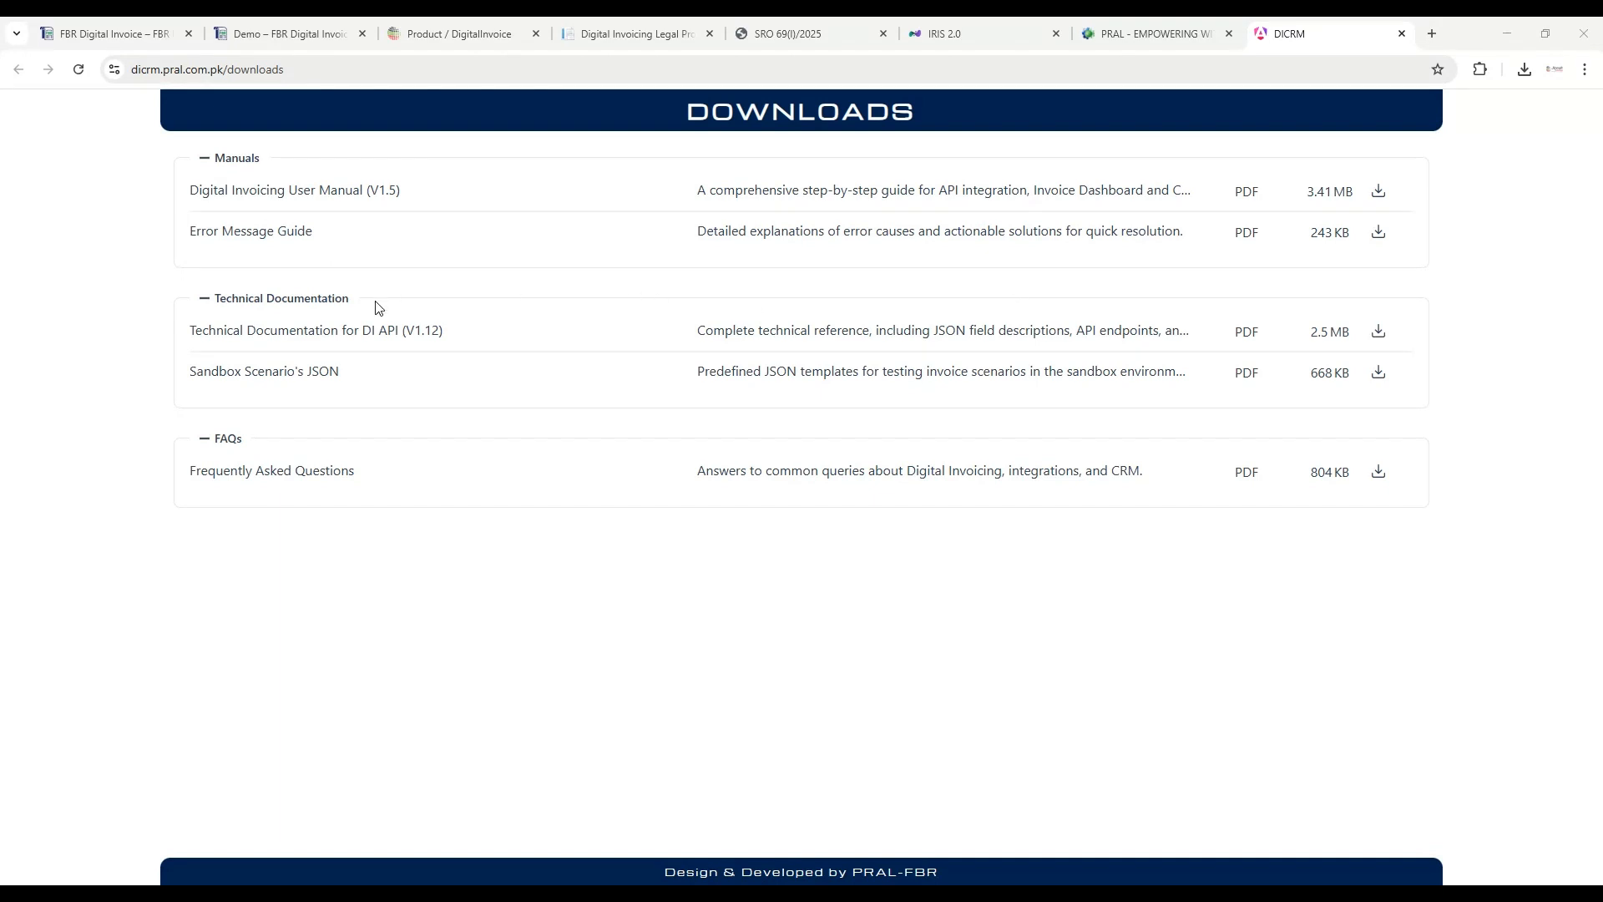
{"action": "left_click", "coordinate": [800, 521]}
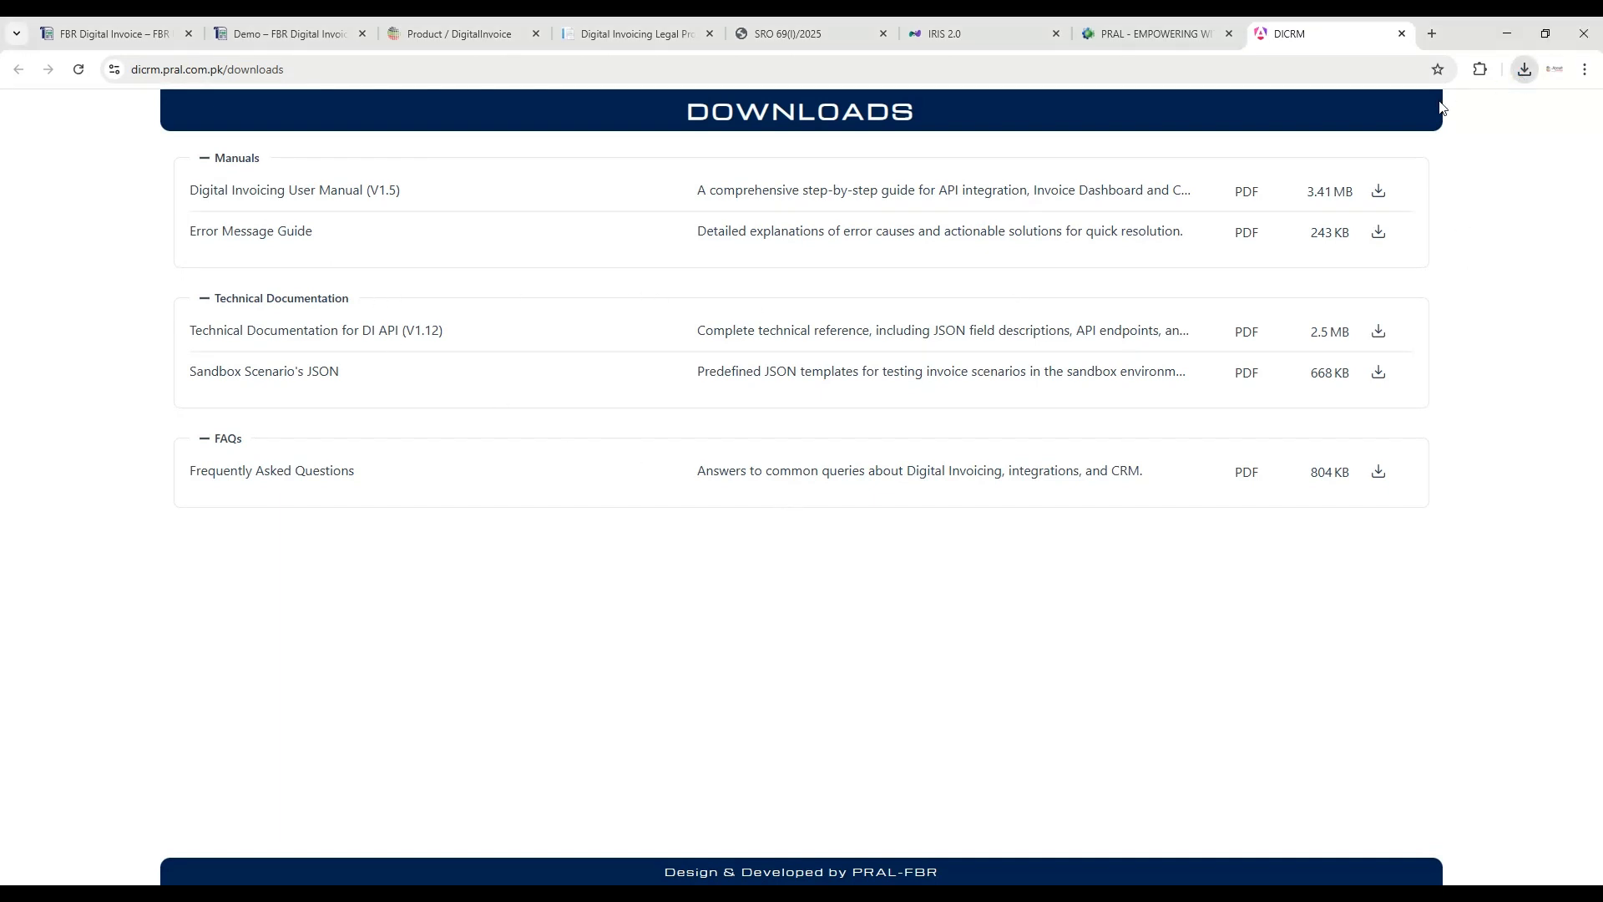
{"action": "left_click", "coordinate": [1386, 143]}
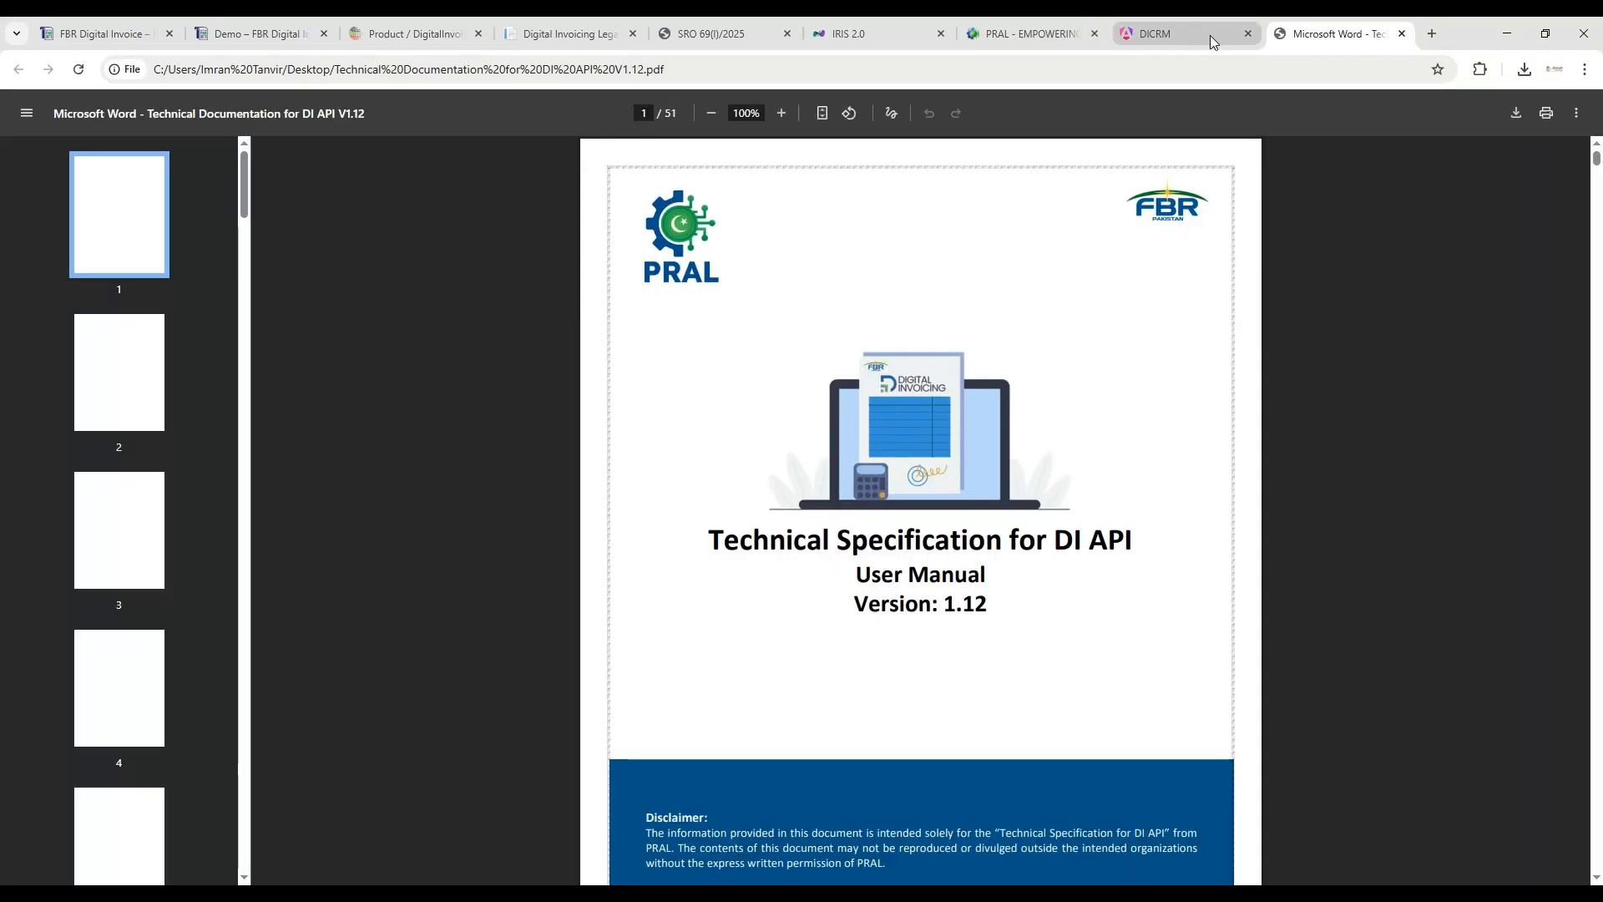
Look through the opening pages of the DI API specification and read its table of contents.
{"action": "scroll", "coordinate": [1310, 267], "scroll_direction": "down", "scroll_amount": 20}
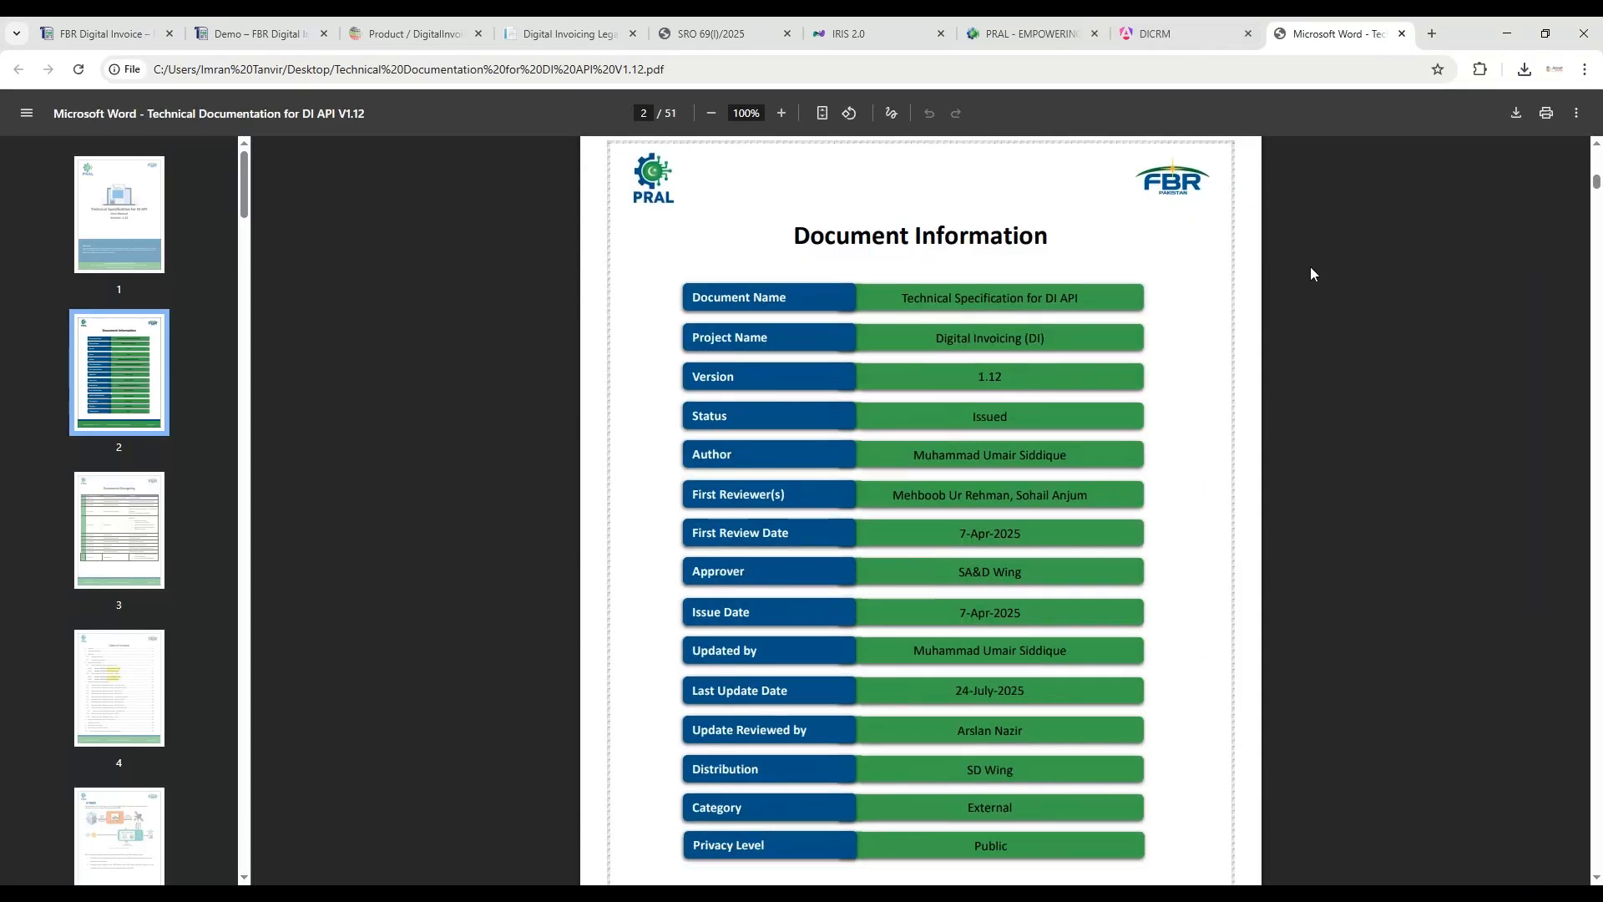
{"action": "scroll", "coordinate": [1311, 267], "scroll_direction": "down", "scroll_amount": 20}
{"action": "scroll", "coordinate": [1325, 263], "scroll_direction": "up", "scroll_amount": 11}
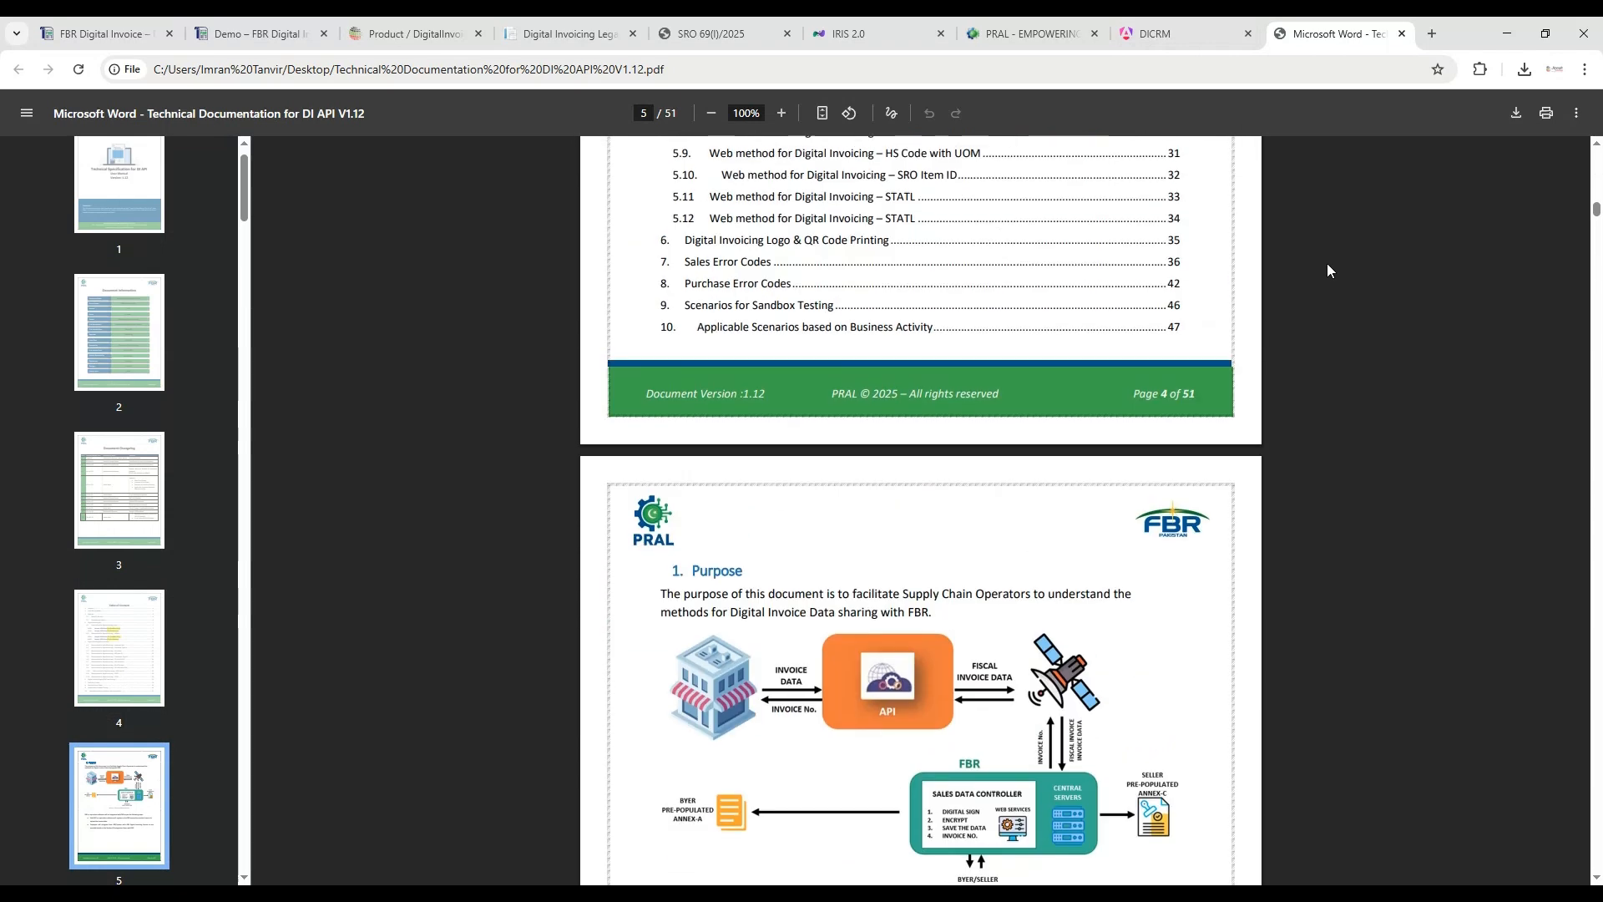
{"action": "scroll", "coordinate": [1328, 267], "scroll_direction": "up", "scroll_amount": 2}
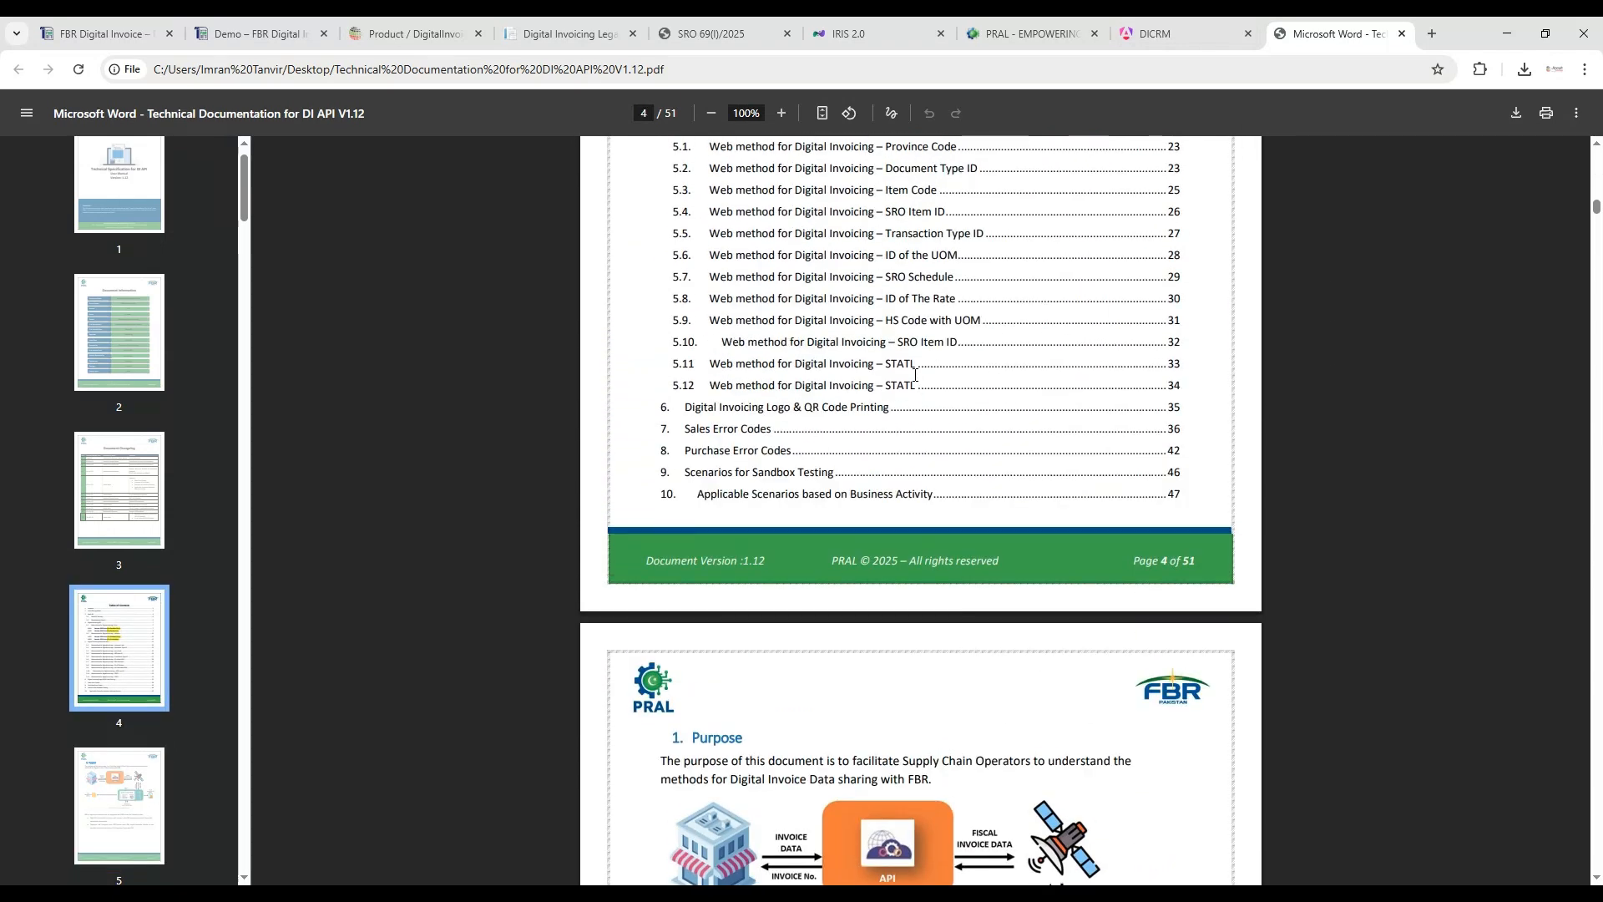
{"action": "scroll", "coordinate": [915, 374], "scroll_direction": "up", "scroll_amount": 2}
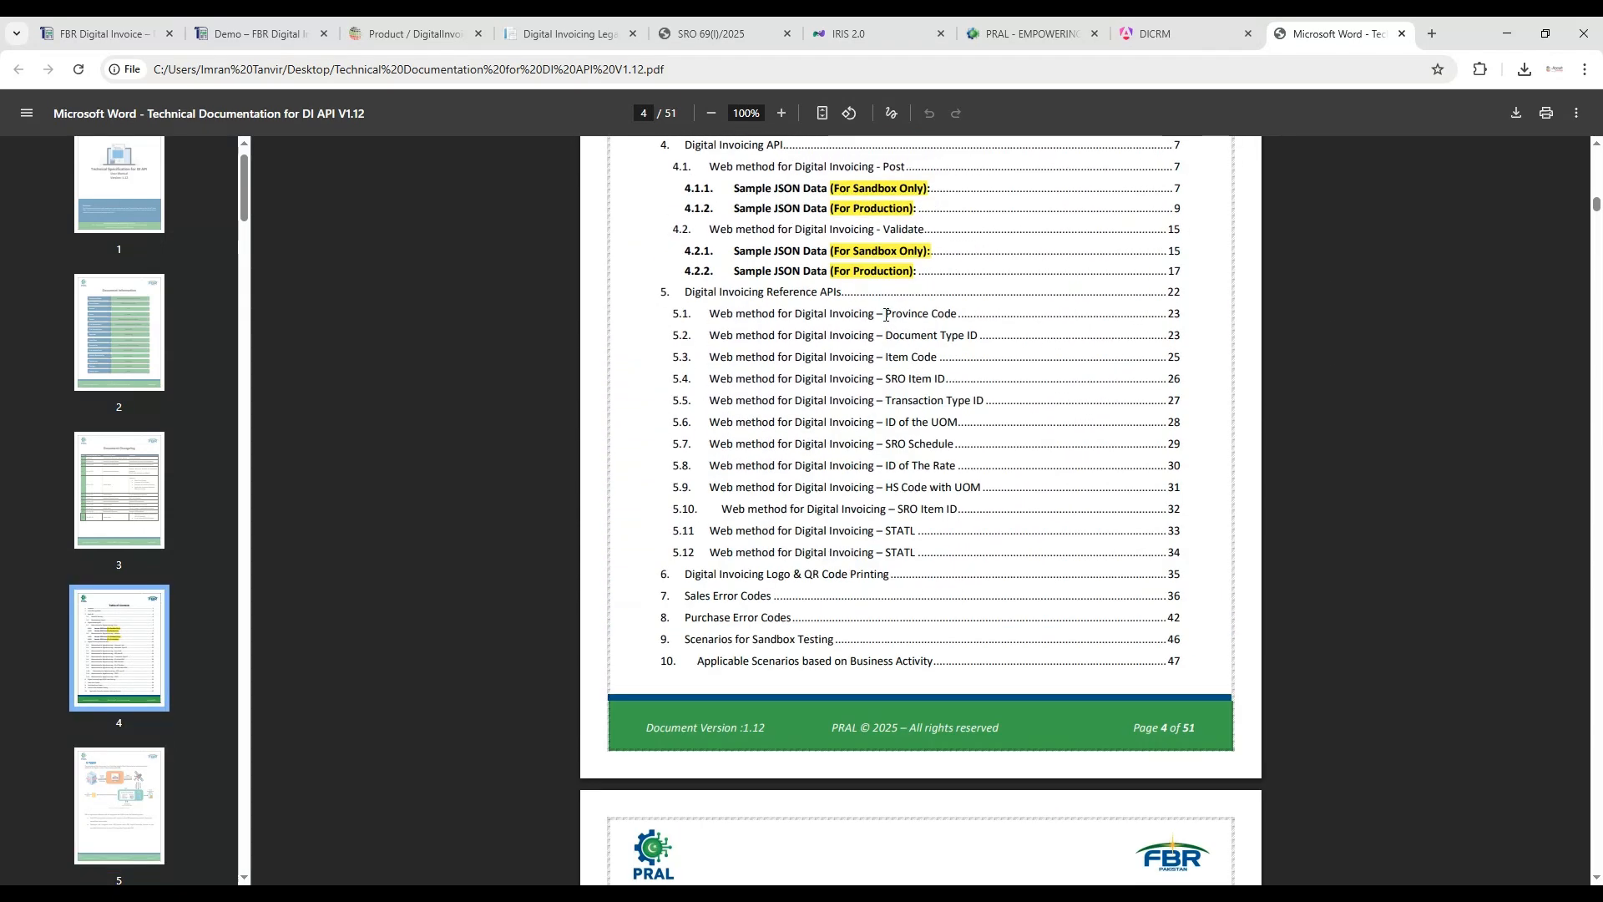
{"action": "left_click", "coordinate": [993, 312]}
Examine the specification's API security, invoice field descriptions, sample JSON and the province code and document type reference methods.
{"action": "scroll", "coordinate": [1289, 316], "scroll_direction": "down", "scroll_amount": 6}
{"action": "scroll", "coordinate": [1285, 325], "scroll_direction": "down", "scroll_amount": 20}
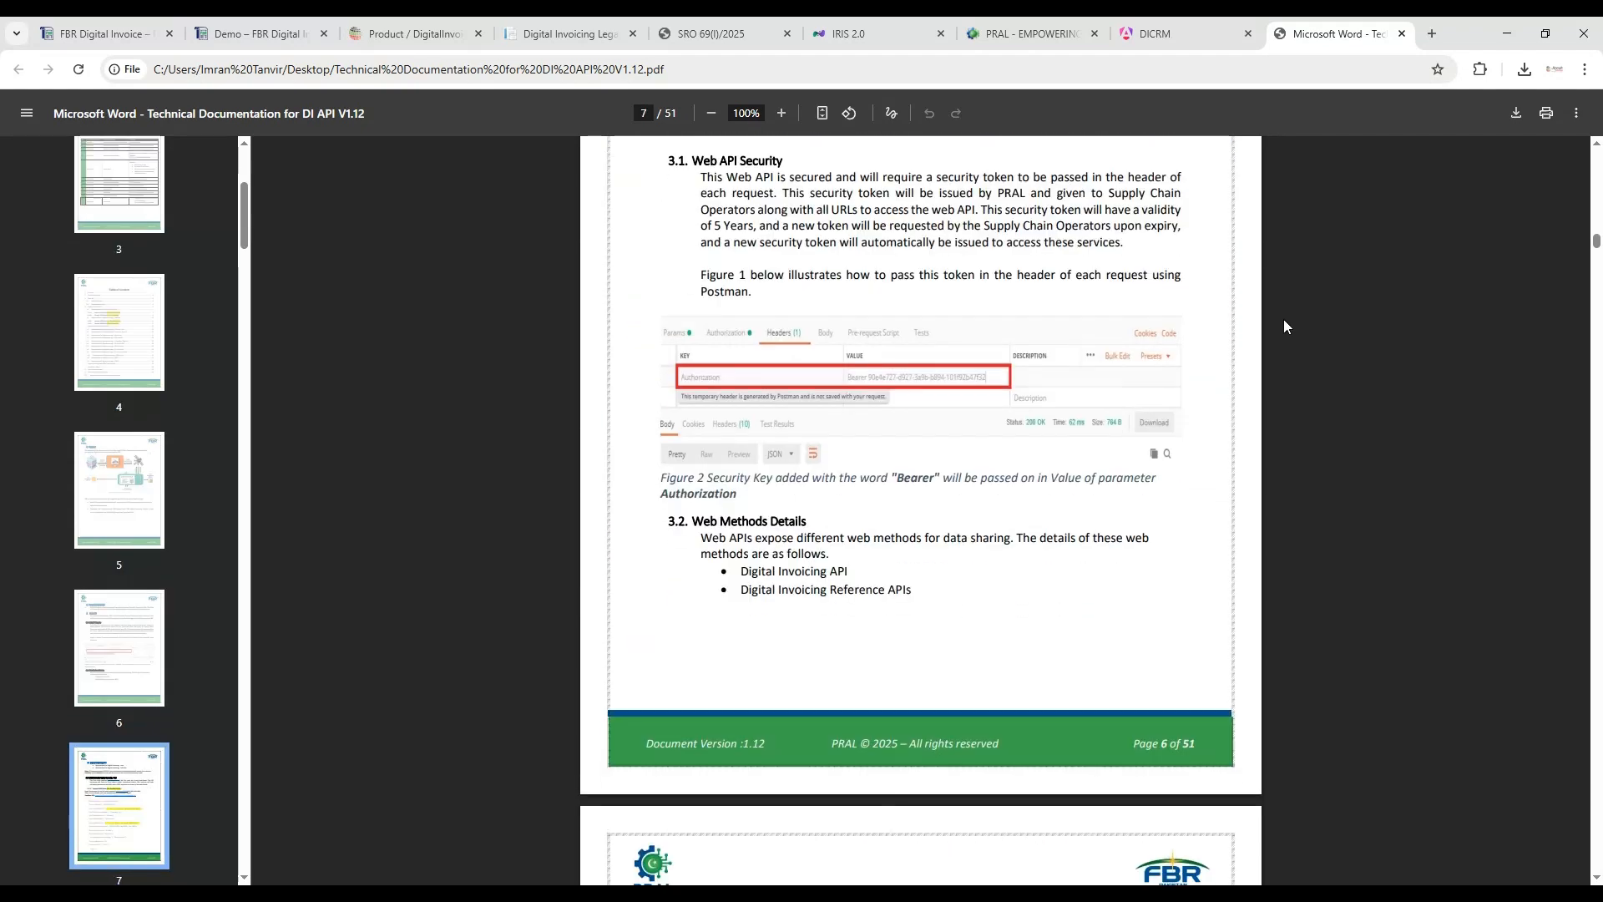
{"action": "scroll", "coordinate": [1286, 326], "scroll_direction": "down", "scroll_amount": 20}
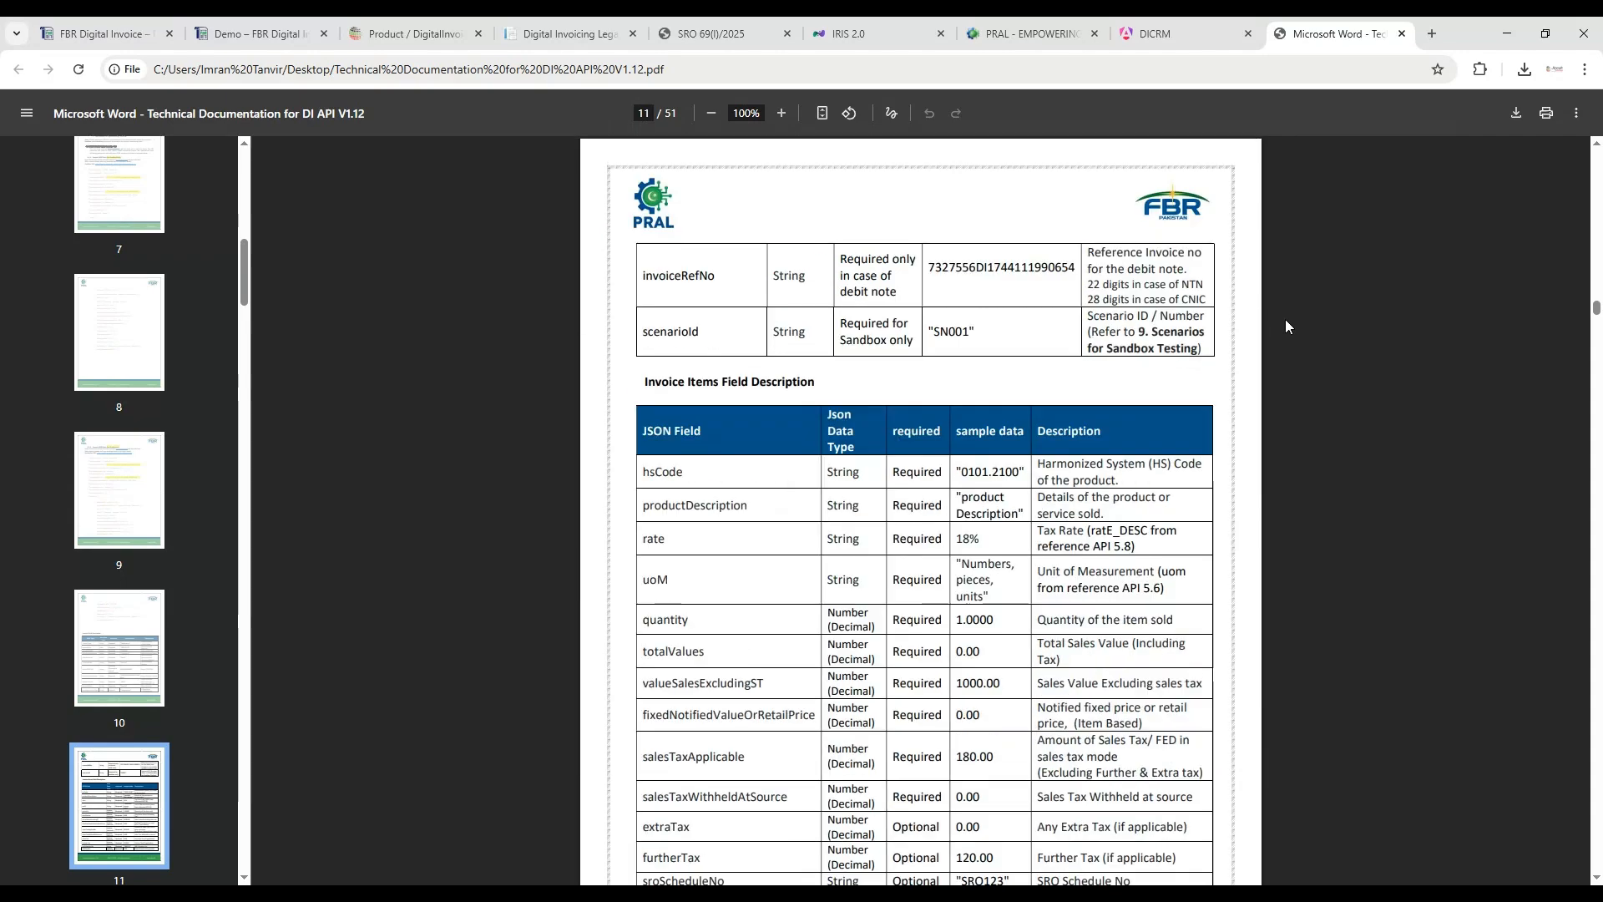
{"action": "scroll", "coordinate": [1288, 325], "scroll_direction": "down", "scroll_amount": 20}
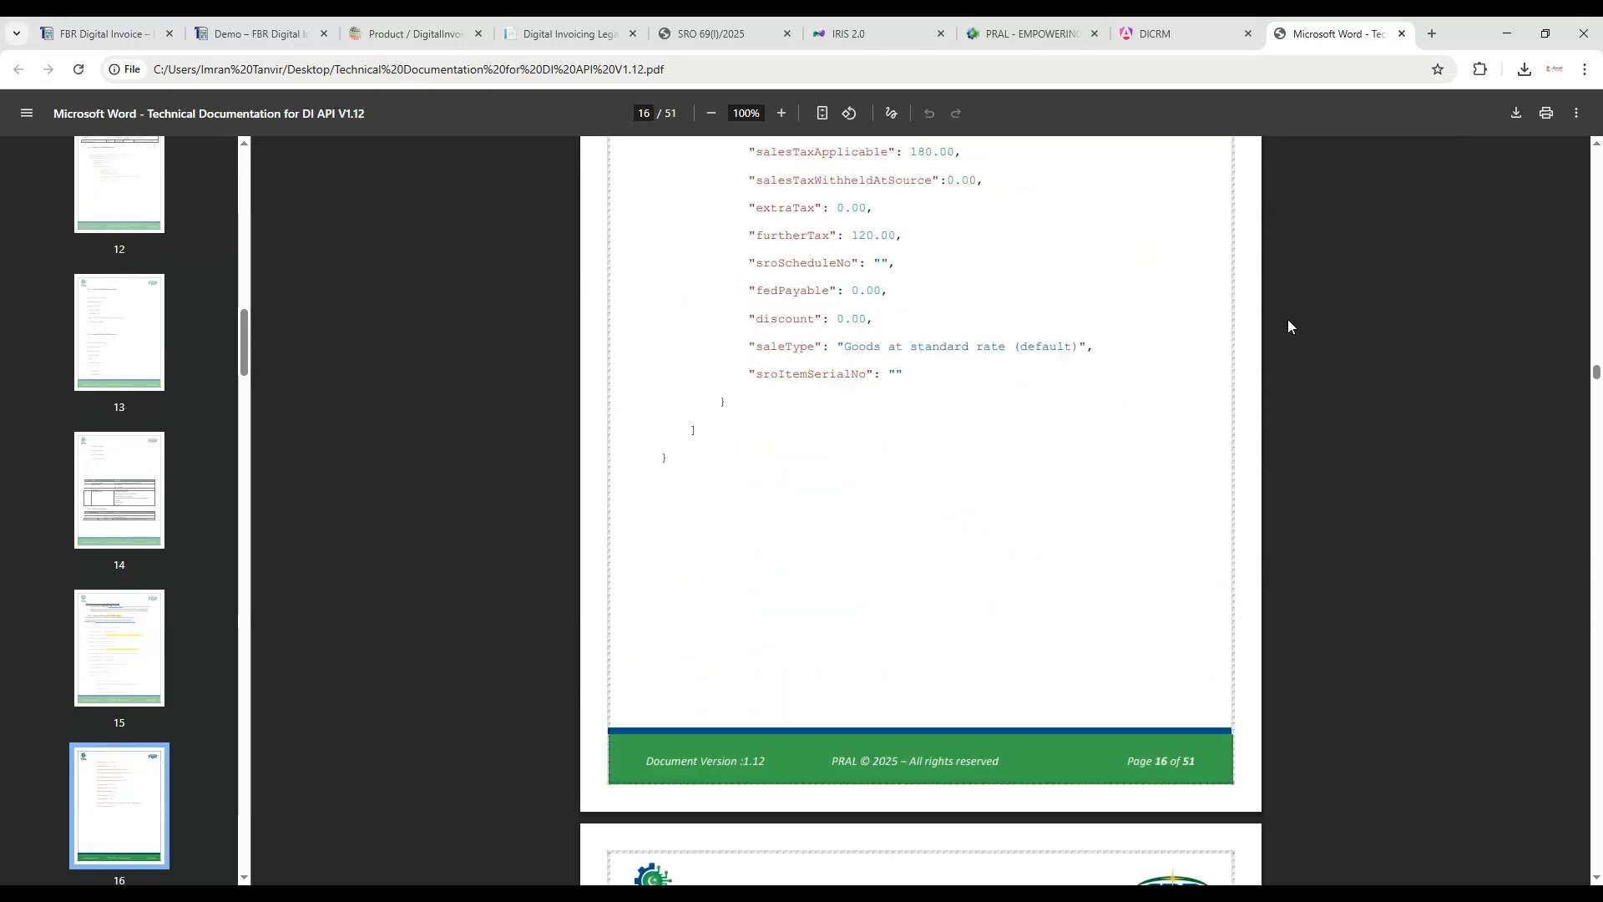
{"action": "scroll", "coordinate": [1287, 325], "scroll_direction": "down", "scroll_amount": 20}
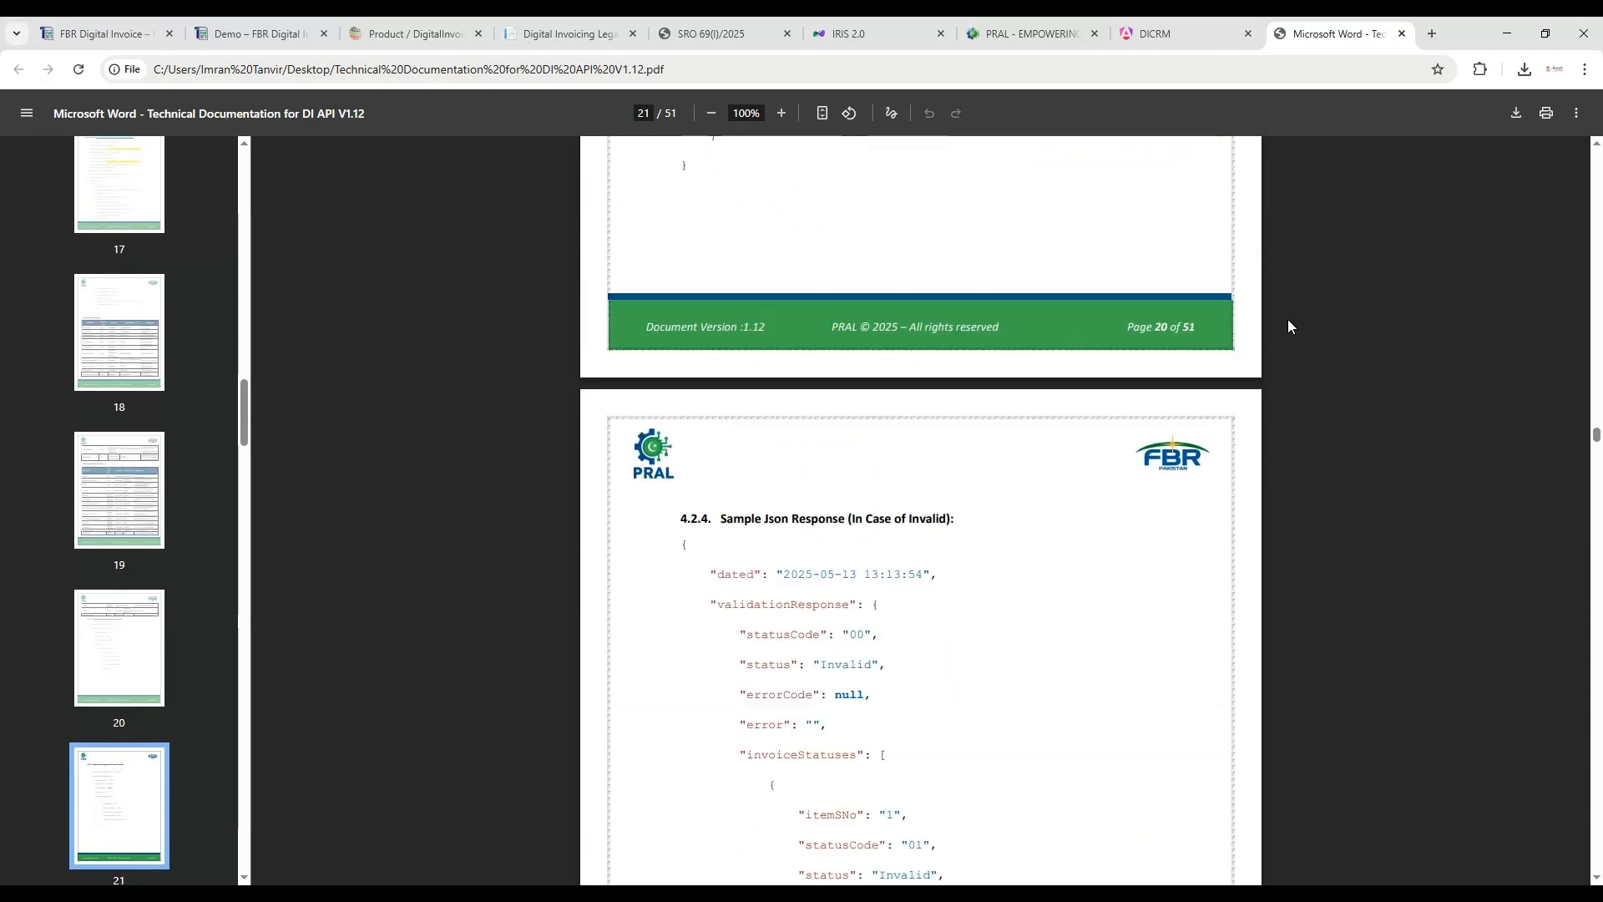
{"action": "scroll", "coordinate": [1287, 325], "scroll_direction": "down", "scroll_amount": 20}
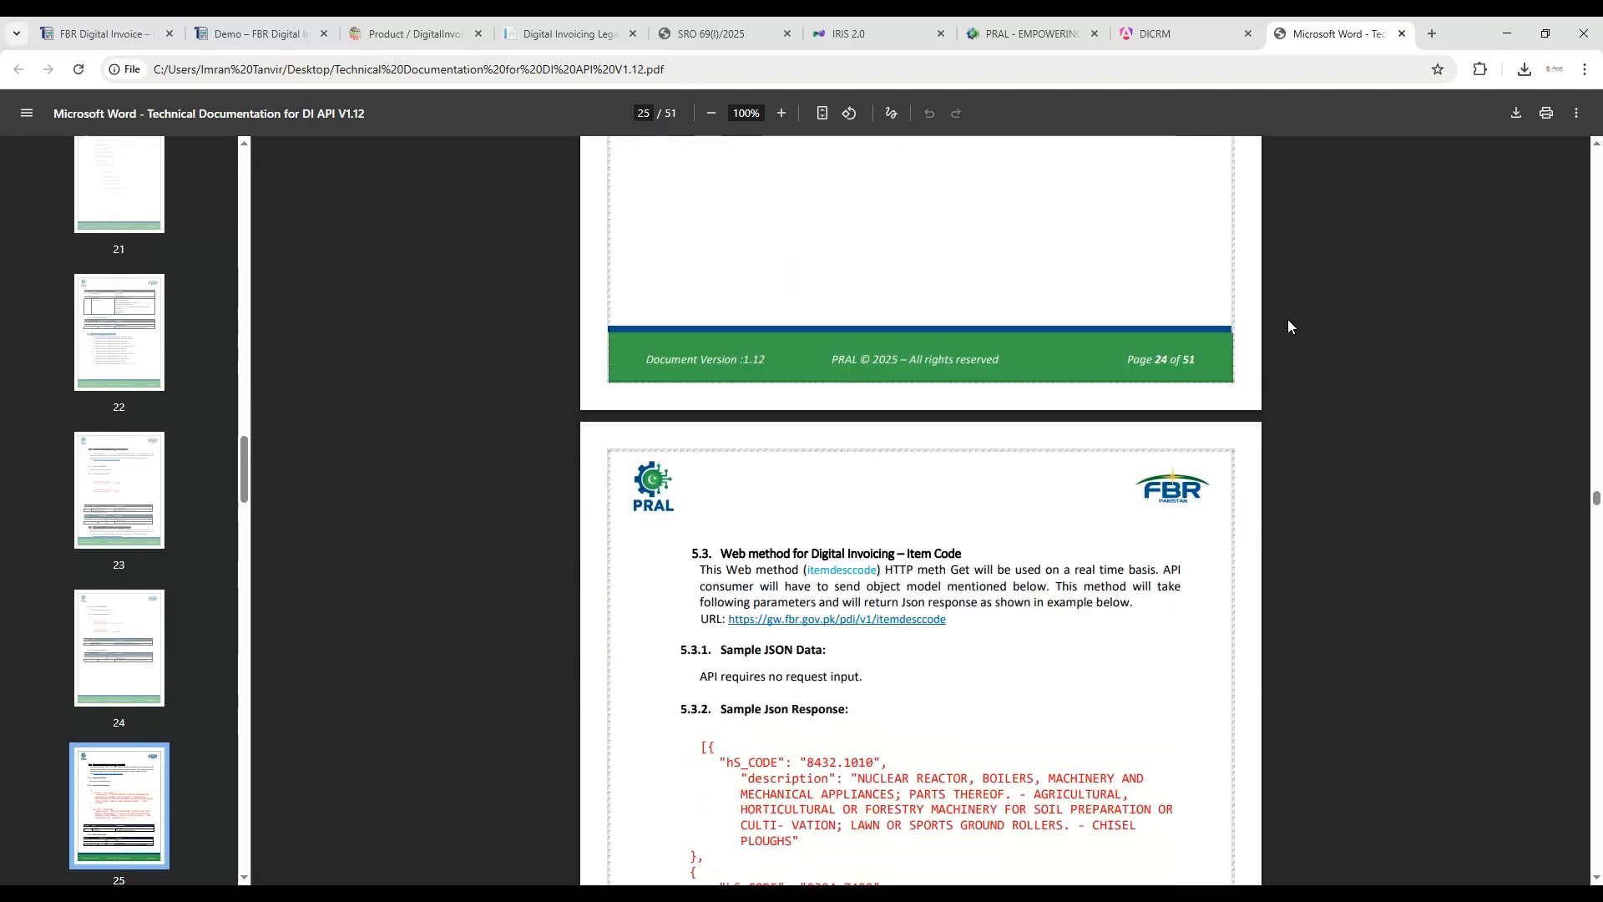
{"action": "scroll", "coordinate": [1288, 326], "scroll_direction": "up", "scroll_amount": 9}
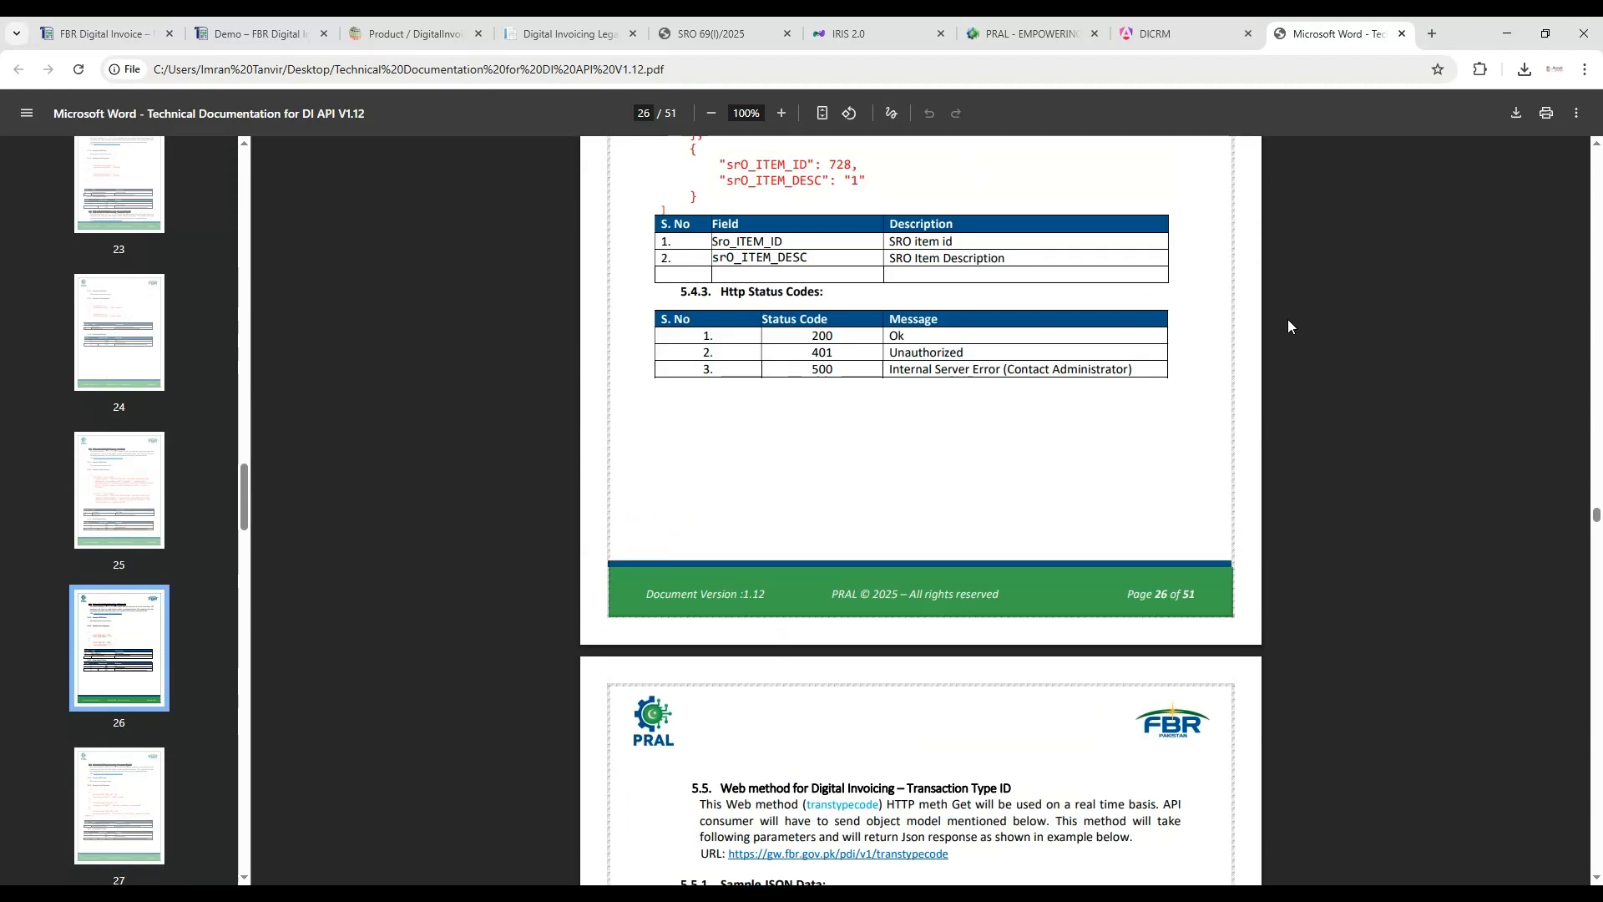
{"action": "scroll", "coordinate": [1288, 326], "scroll_direction": "up", "scroll_amount": 20}
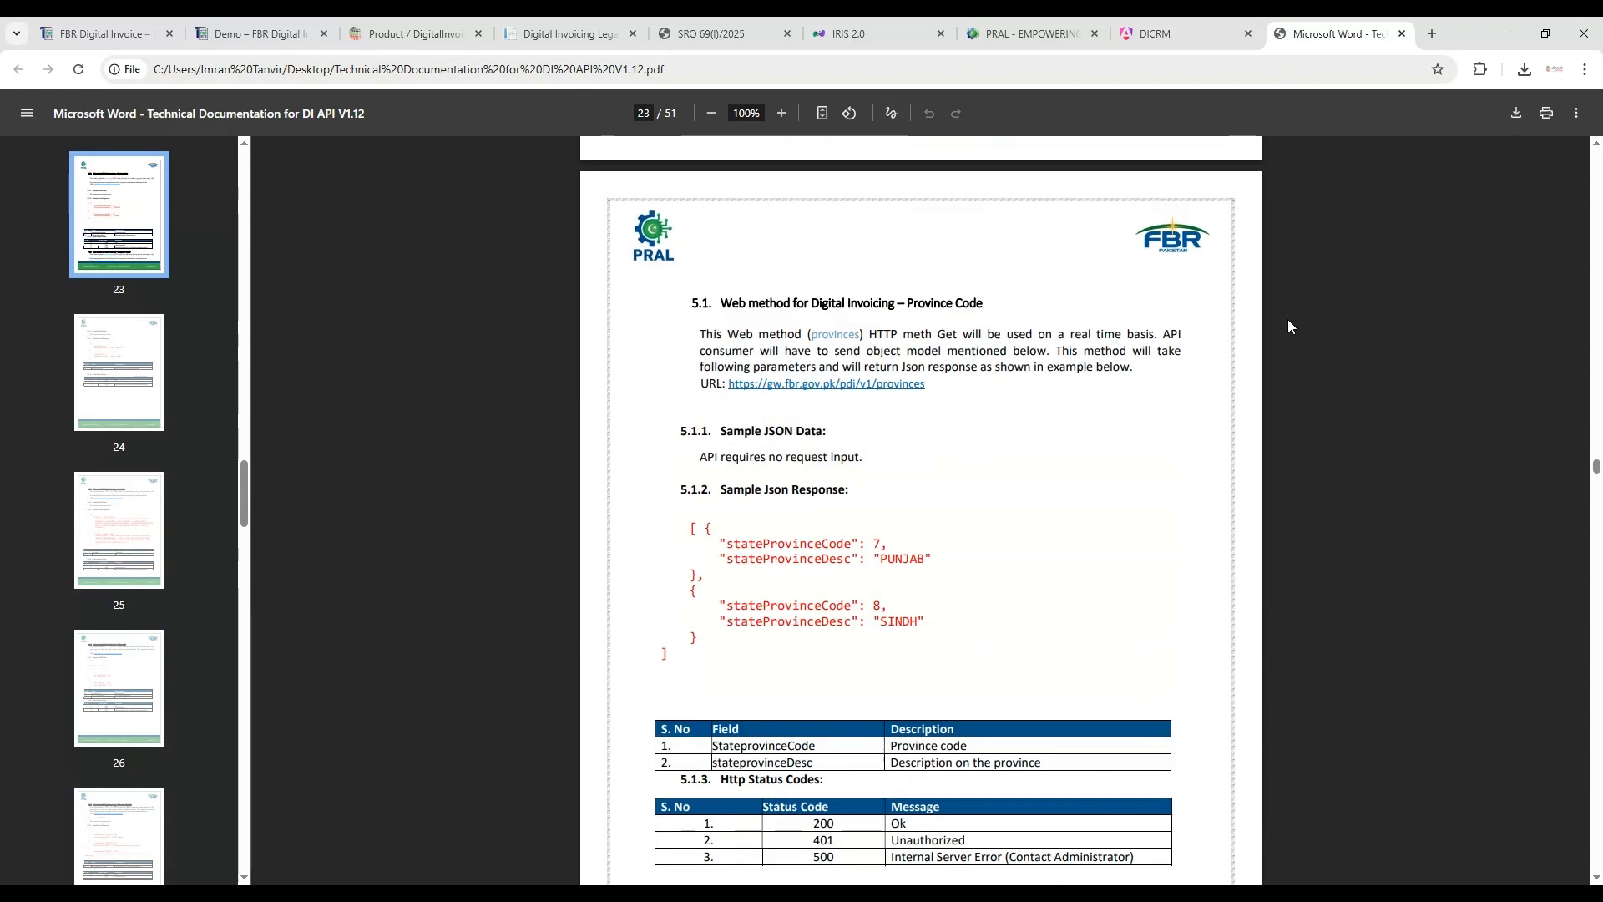
{"action": "scroll", "coordinate": [1288, 326], "scroll_direction": "down", "scroll_amount": 10}
{"action": "scroll", "coordinate": [1287, 318], "scroll_direction": "down", "scroll_amount": 2}
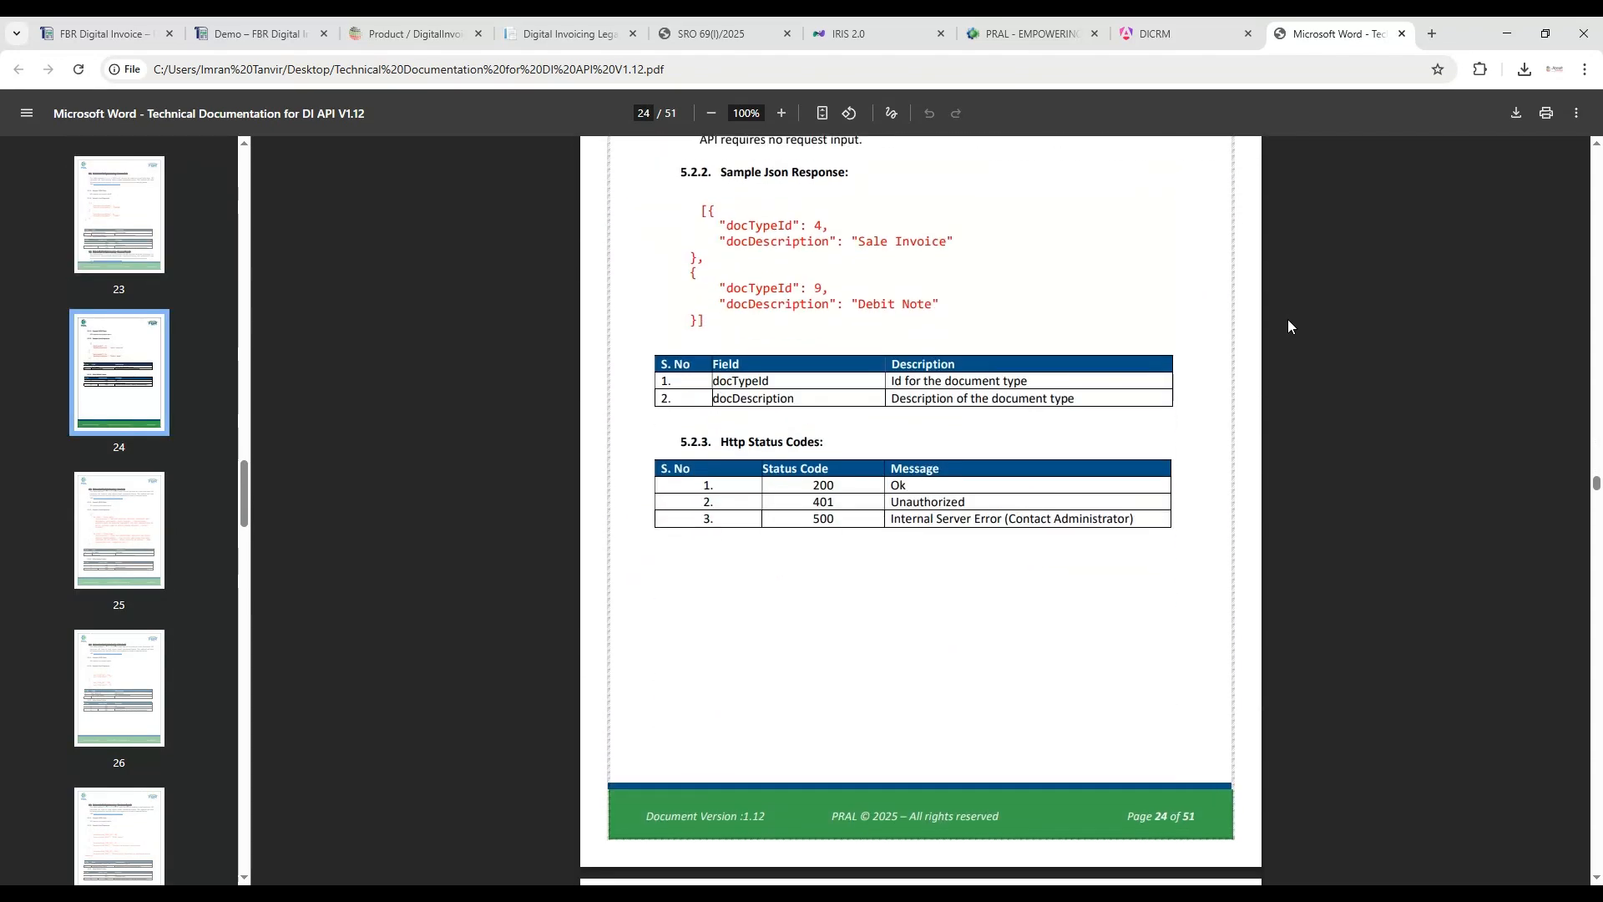
{"action": "scroll", "coordinate": [1288, 319], "scroll_direction": "up", "scroll_amount": 2}
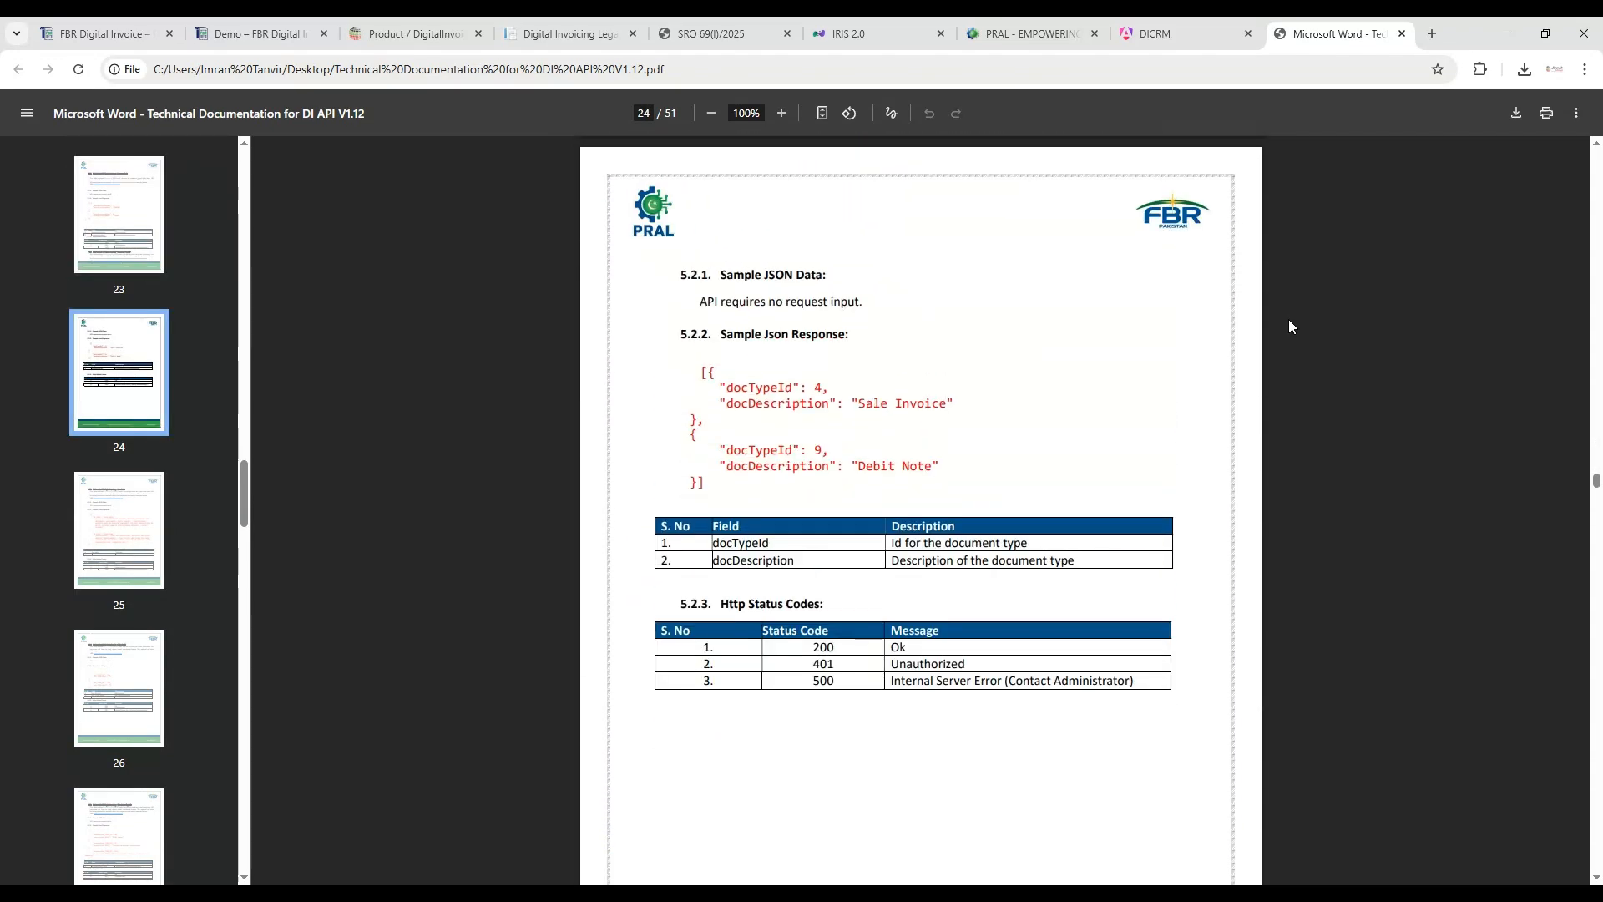
Return to the demo portal's product list and review product 06X32 CP15806's edit form, closing it without saving.
{"action": "left_click", "coordinate": [1249, 33]}
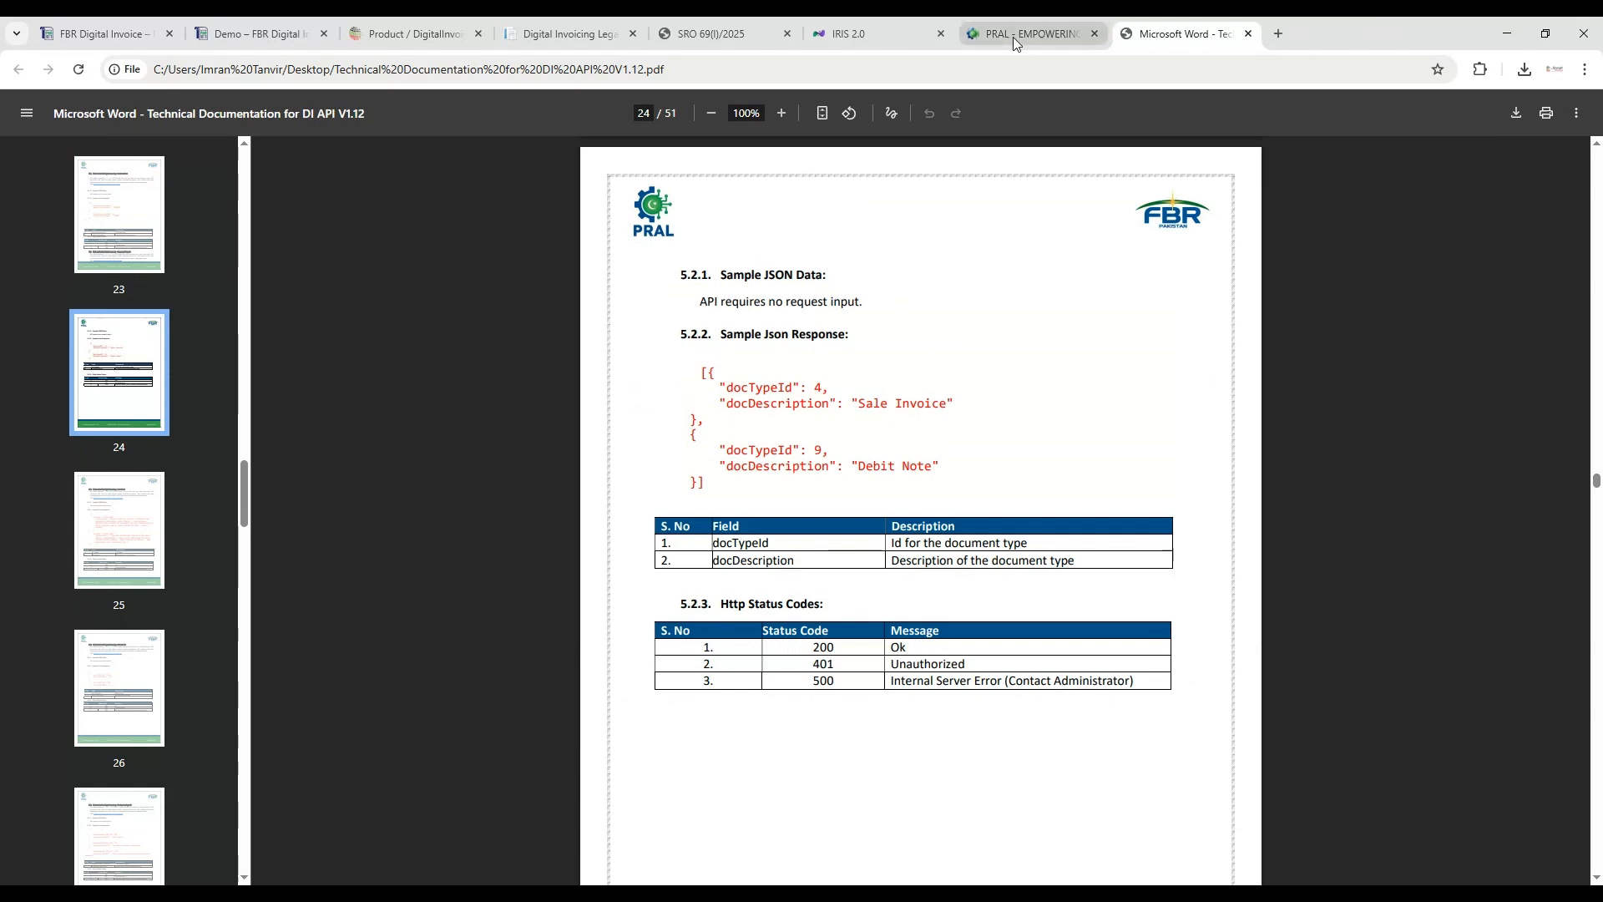
{"action": "left_click", "coordinate": [228, 39]}
{"action": "left_click", "coordinate": [382, 32]}
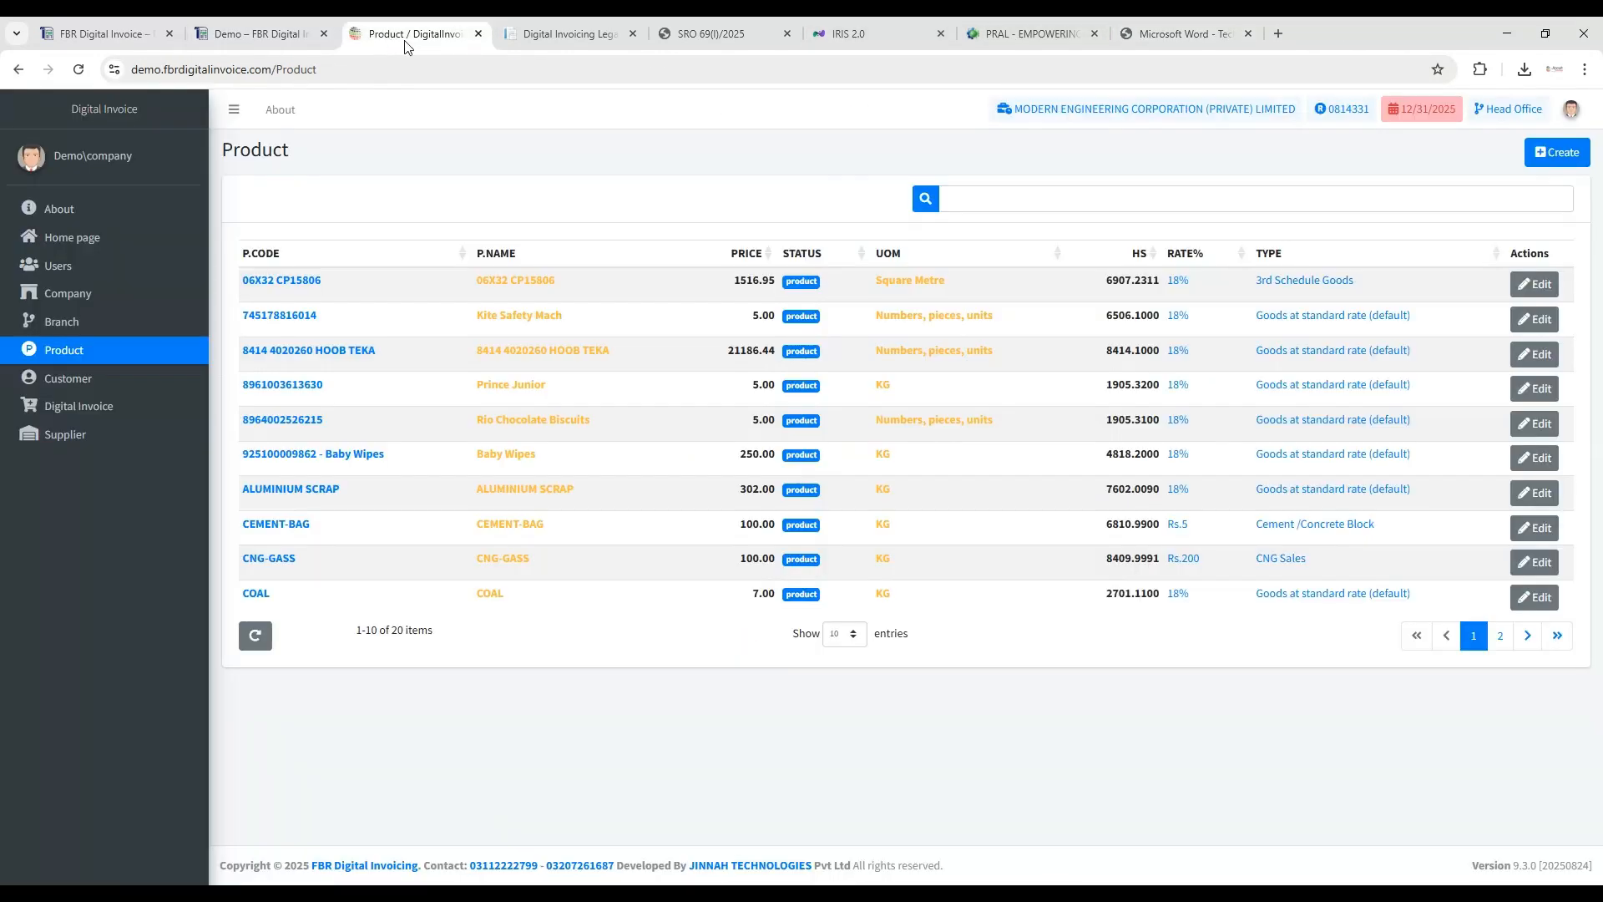
{"action": "left_click", "coordinate": [1521, 288]}
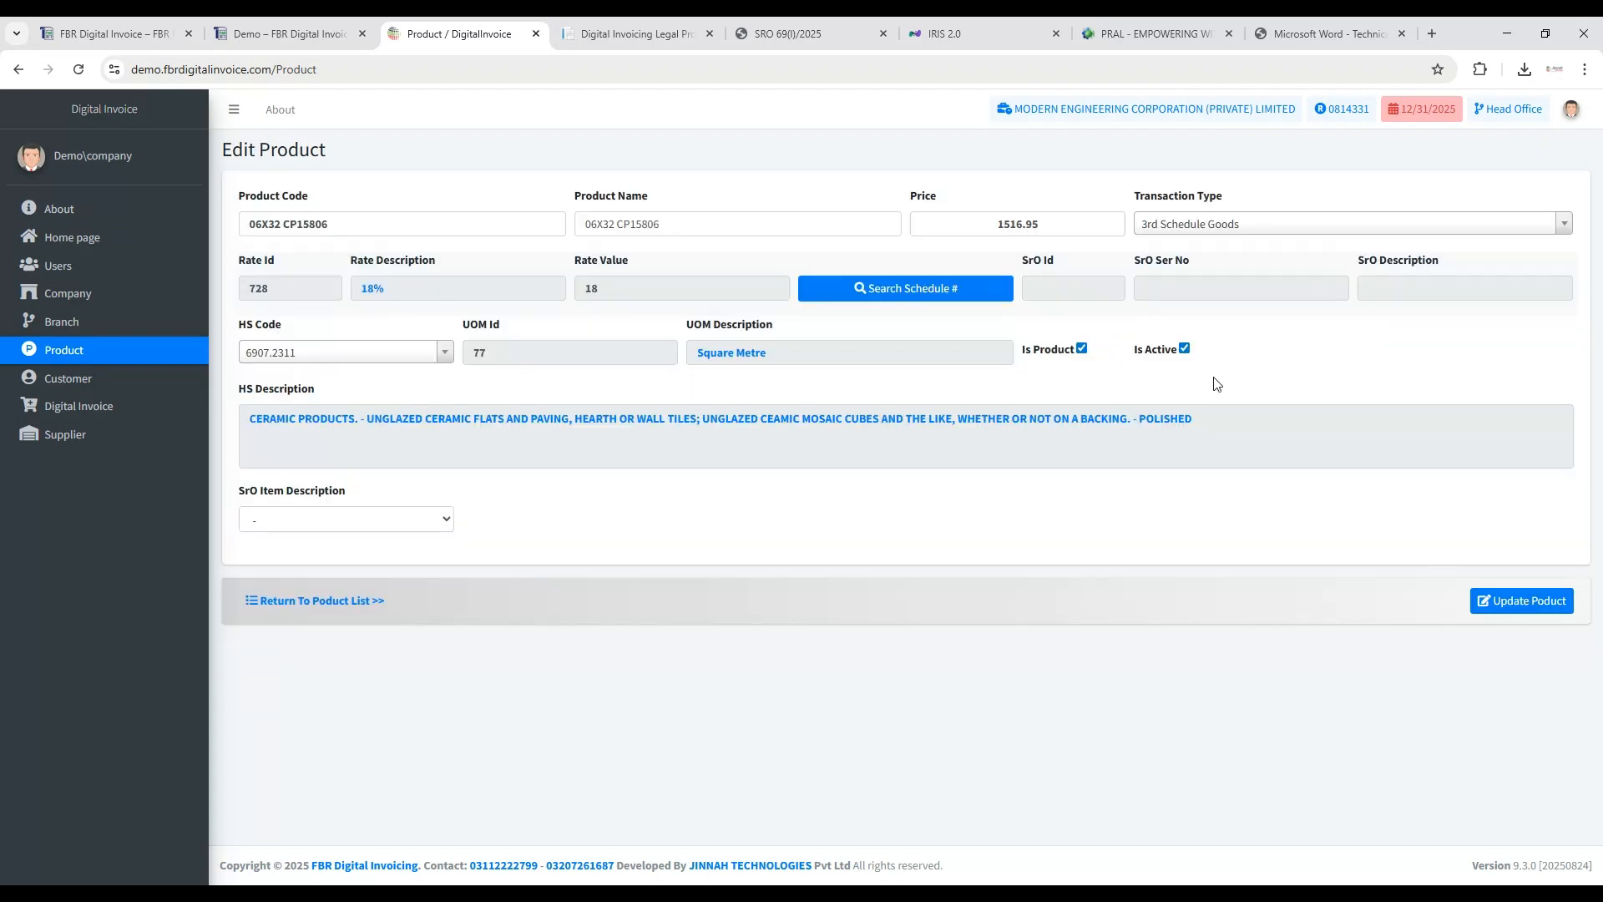
{"action": "left_click", "coordinate": [357, 600]}
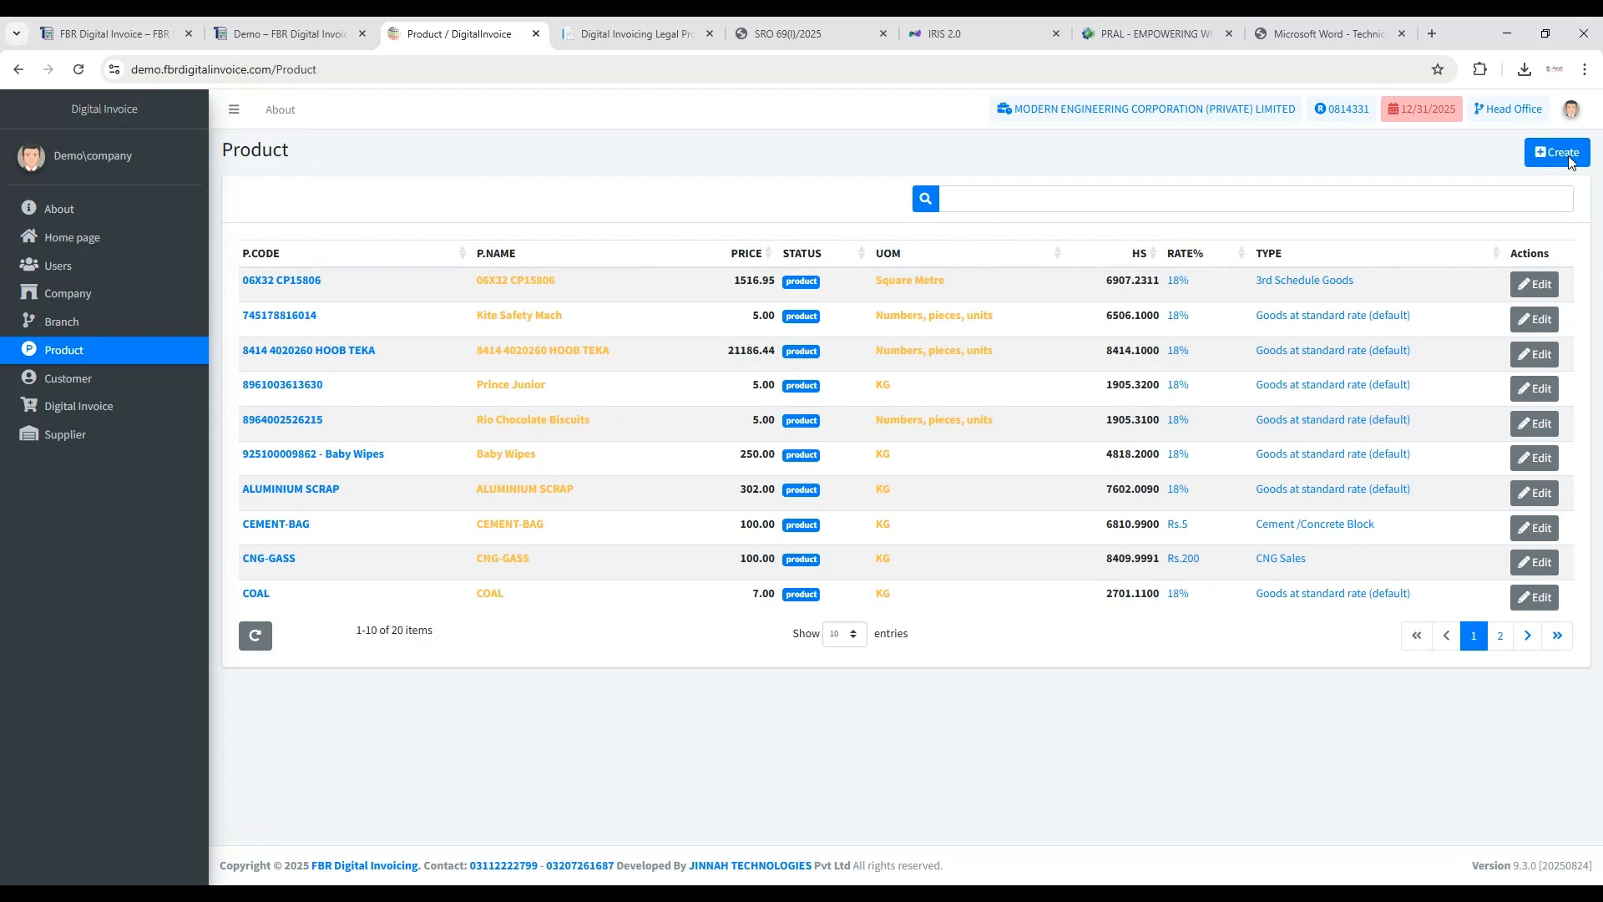
{"action": "left_click", "coordinate": [1558, 153]}
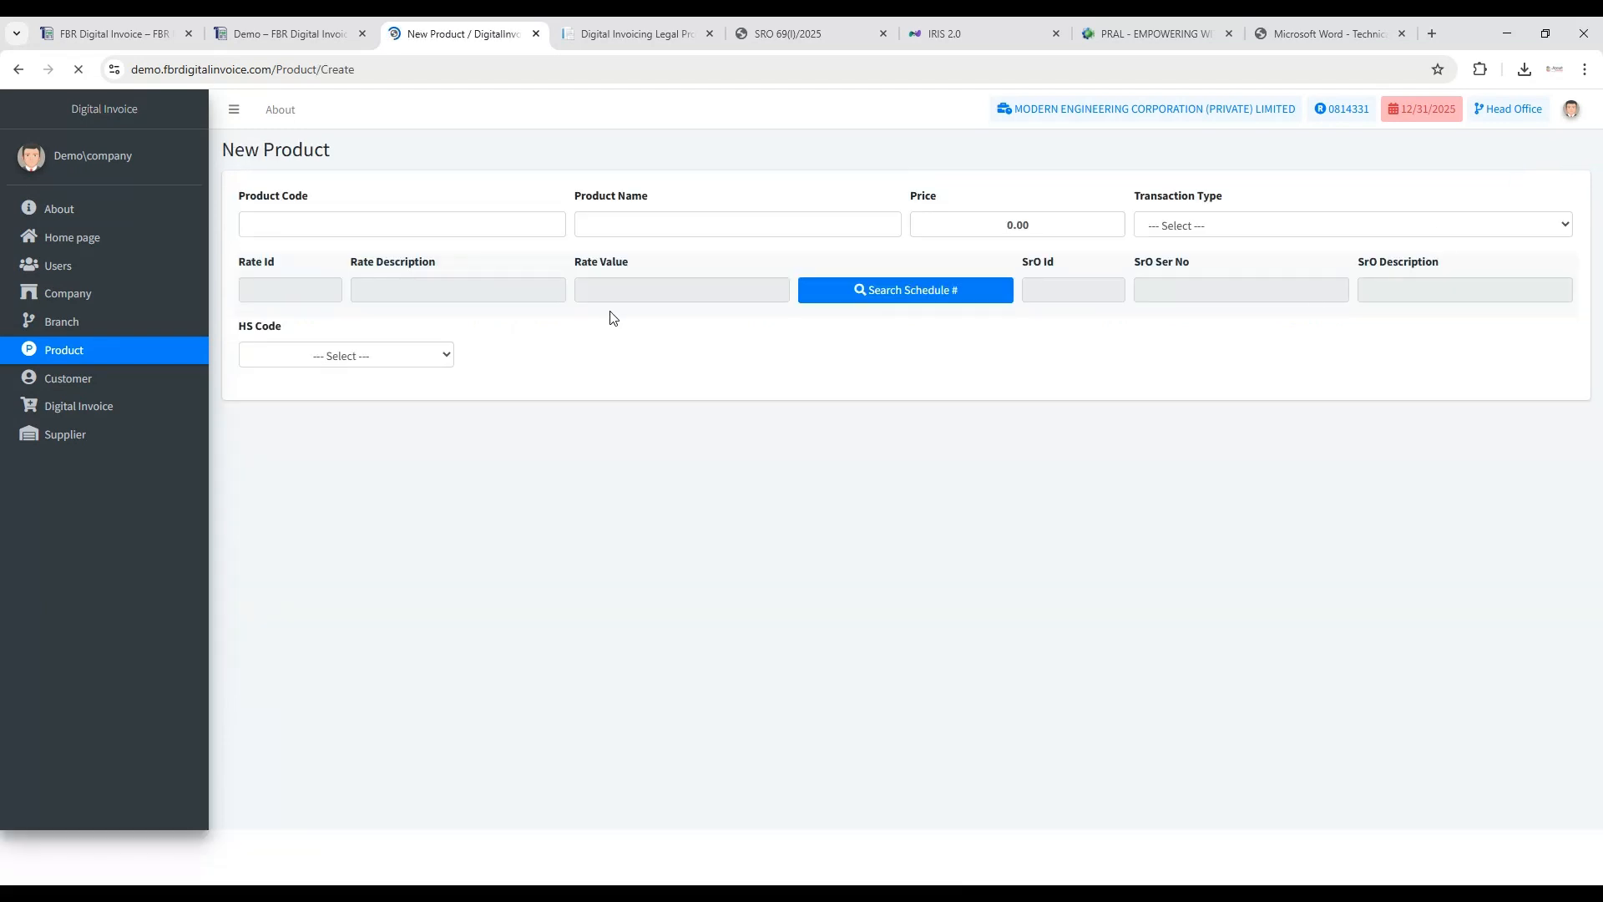
{"action": "left_click", "coordinate": [336, 220]}
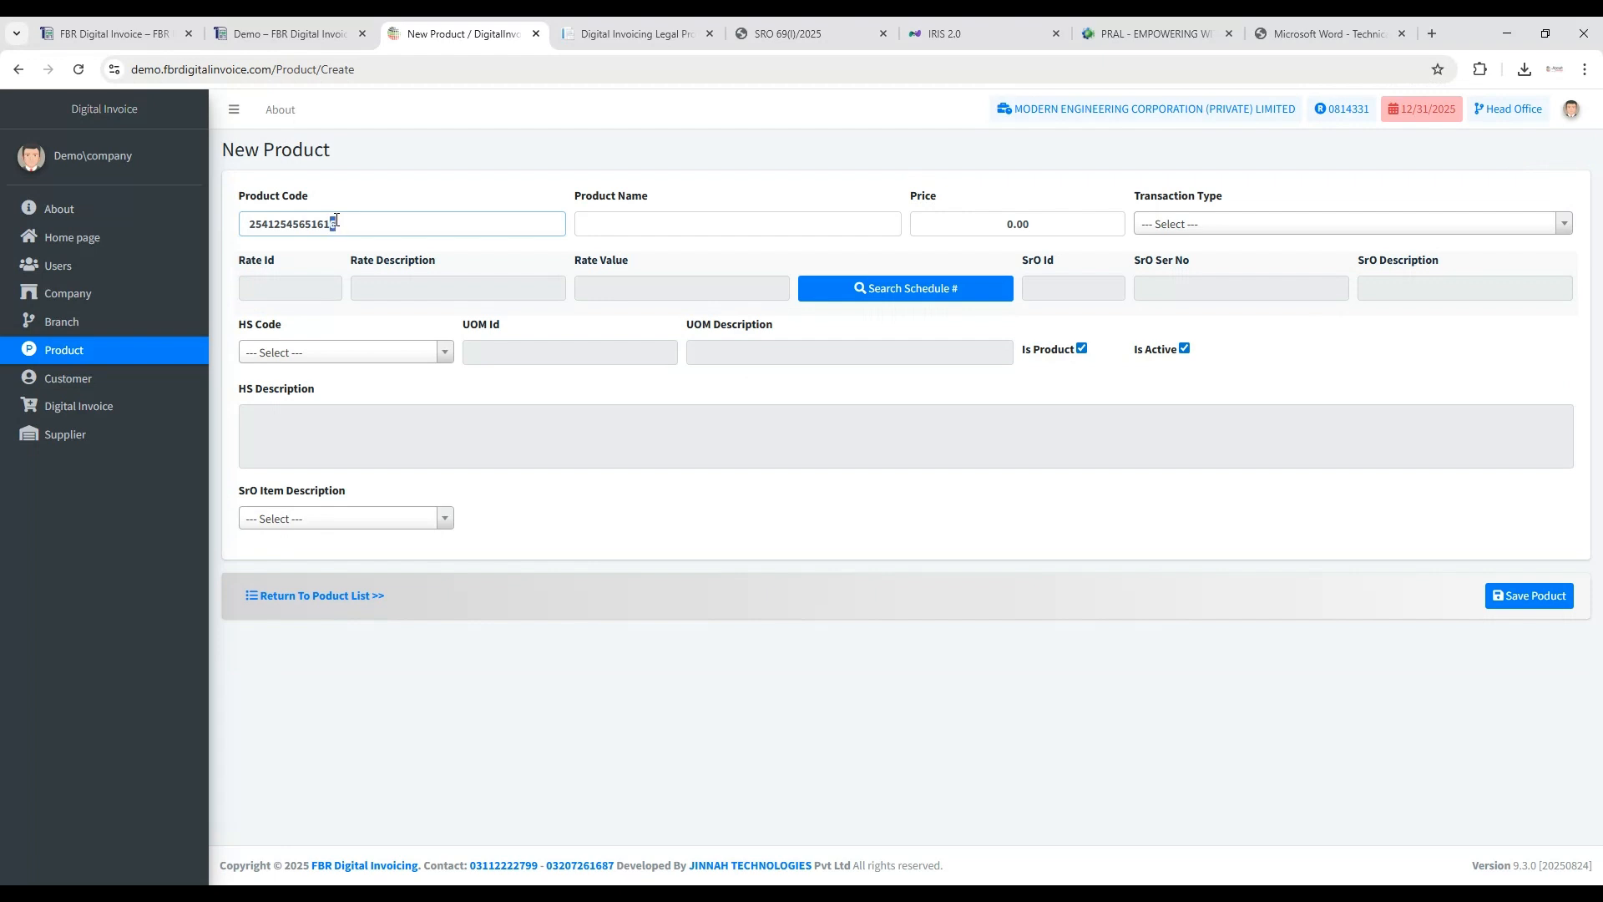
{"action": "key", "text": "shift+Left"}
{"action": "key", "text": "shift+Left"}
{"action": "key", "text": "shift+Left"}
{"action": "key", "text": "shift+Left"}
{"action": "key", "text": "shift+Left"}
{"action": "key", "text": "shift+Left"}
{"action": "key", "text": "shift+Left"}
{"action": "key", "text": "shift+Left"}
{"action": "key", "text": "shift+Left"}
{"action": "key", "text": "shift+Left"}
{"action": "key", "text": "shift+Left"}
{"action": "key", "text": "shift+Left"}
{"action": "key", "text": "shift+Left"}
{"action": "left_click", "coordinate": [633, 228]}
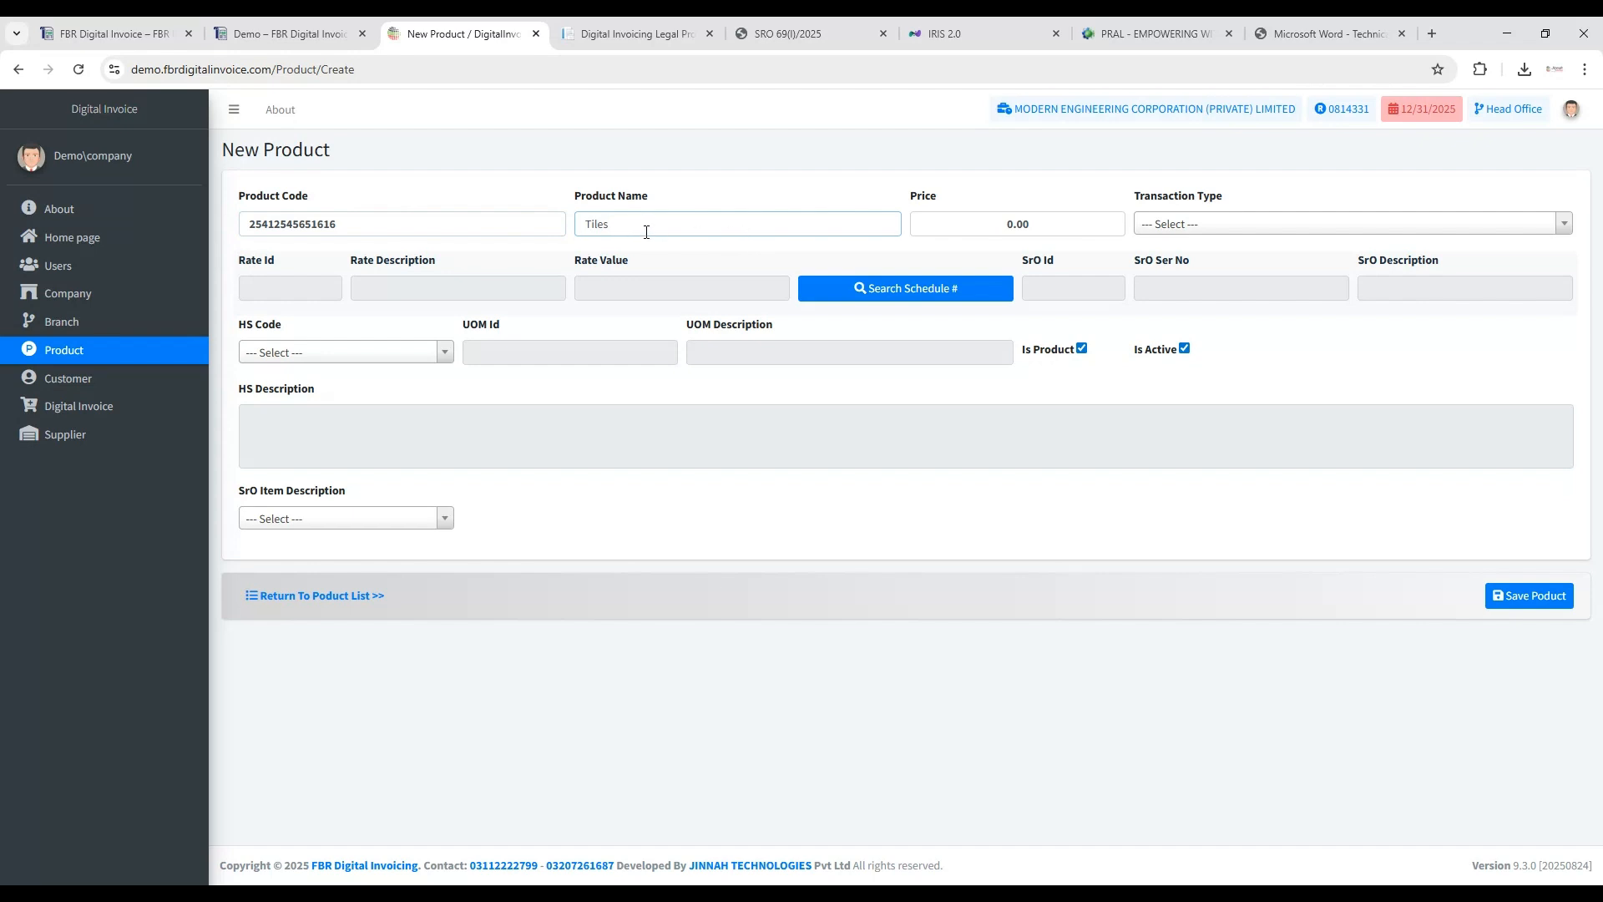
{"action": "left_click", "coordinate": [991, 230]}
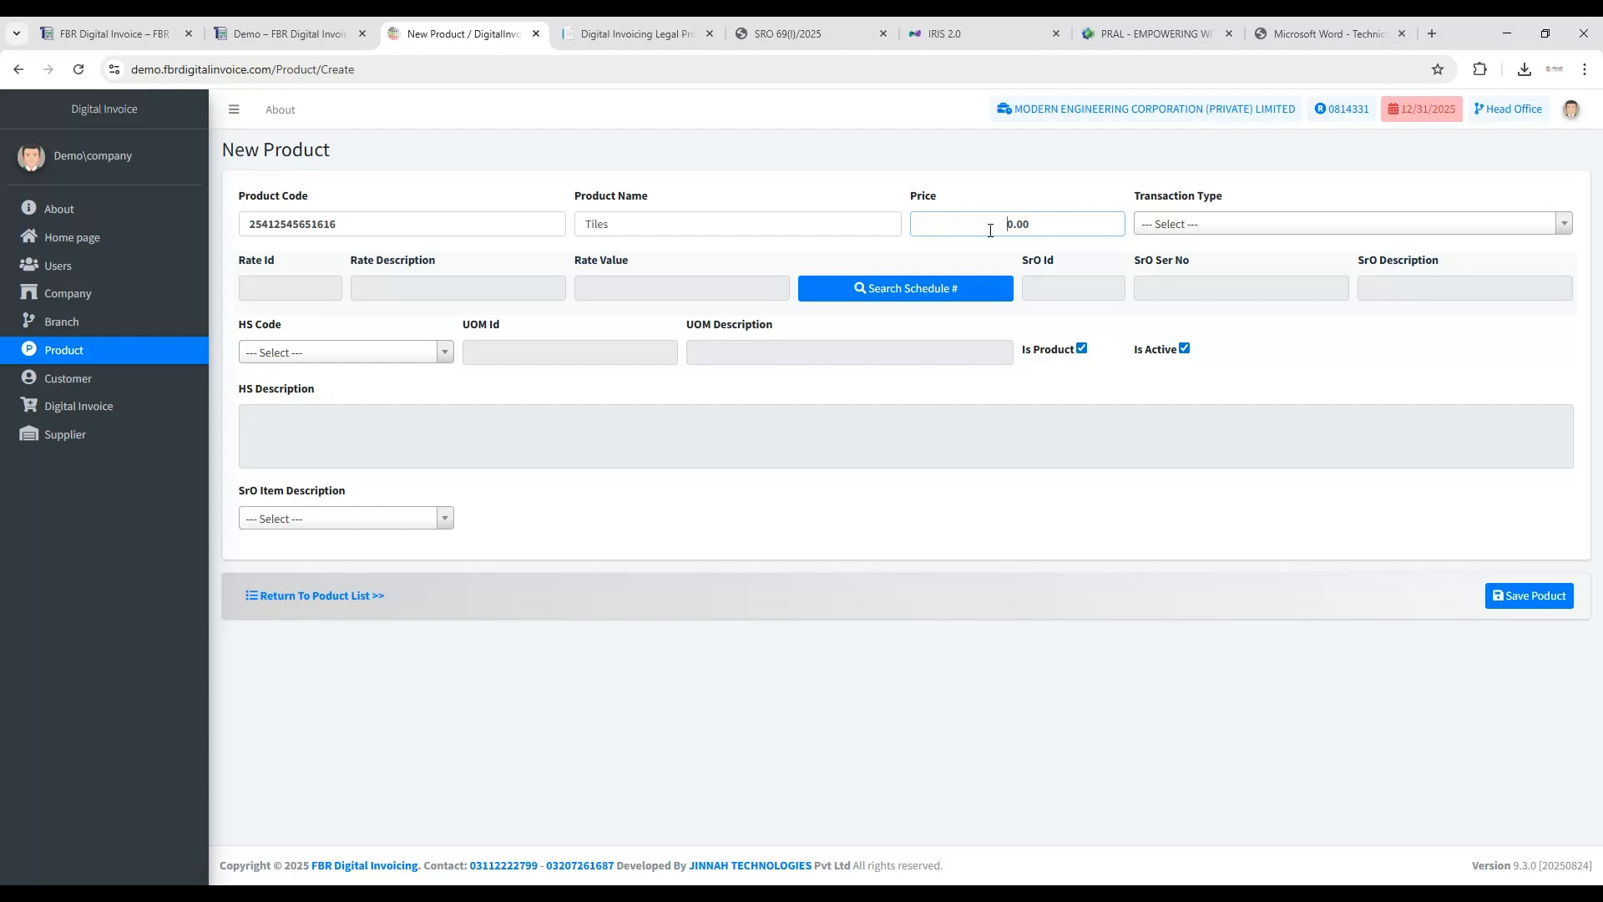
{"action": "type", "text": "100"}
Choose 3rd Schedule Goods as the transaction type and view its FBR tax rates, closing the list without selecting one.
{"action": "left_click", "coordinate": [1352, 233]}
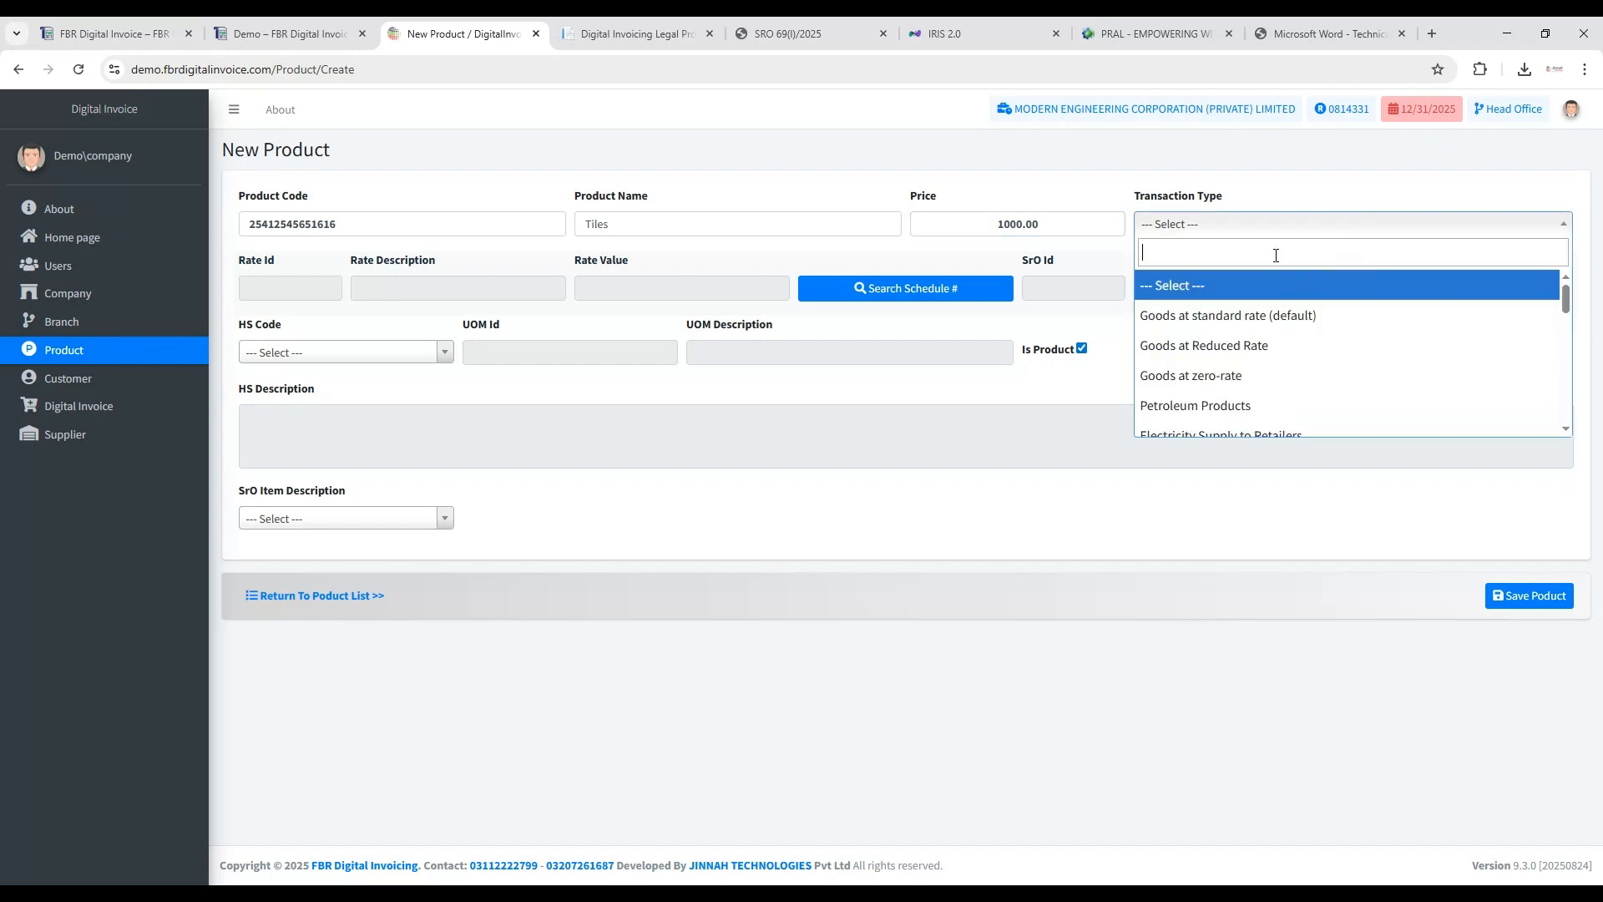
{"action": "scroll", "coordinate": [1228, 376], "scroll_direction": "down", "scroll_amount": 6}
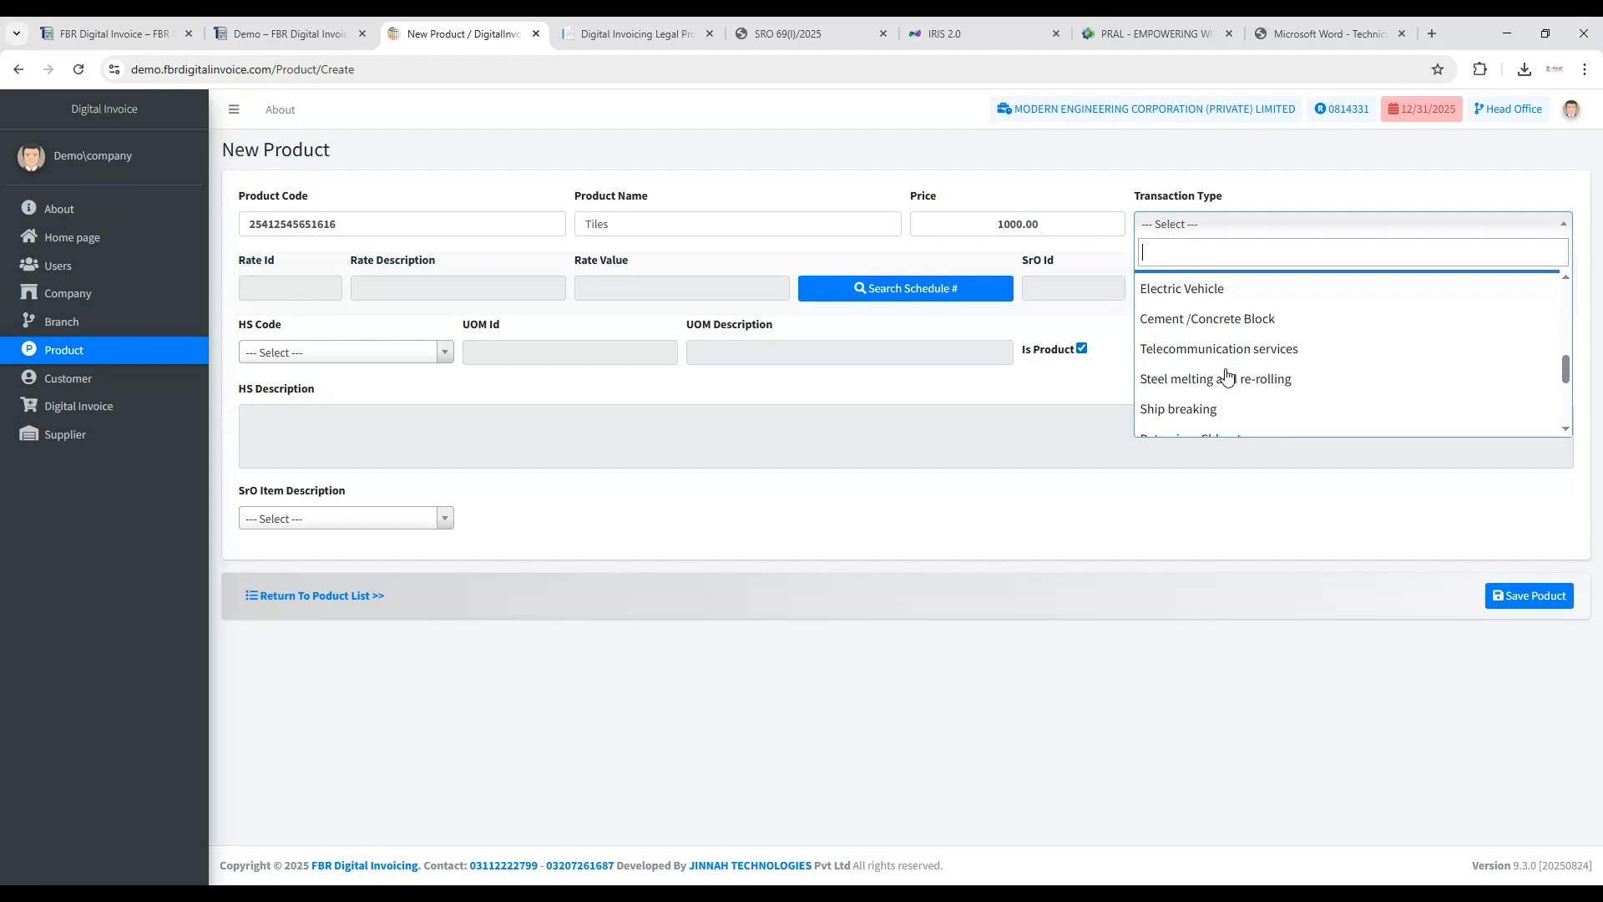
{"action": "scroll", "coordinate": [1228, 376], "scroll_direction": "down", "scroll_amount": 3}
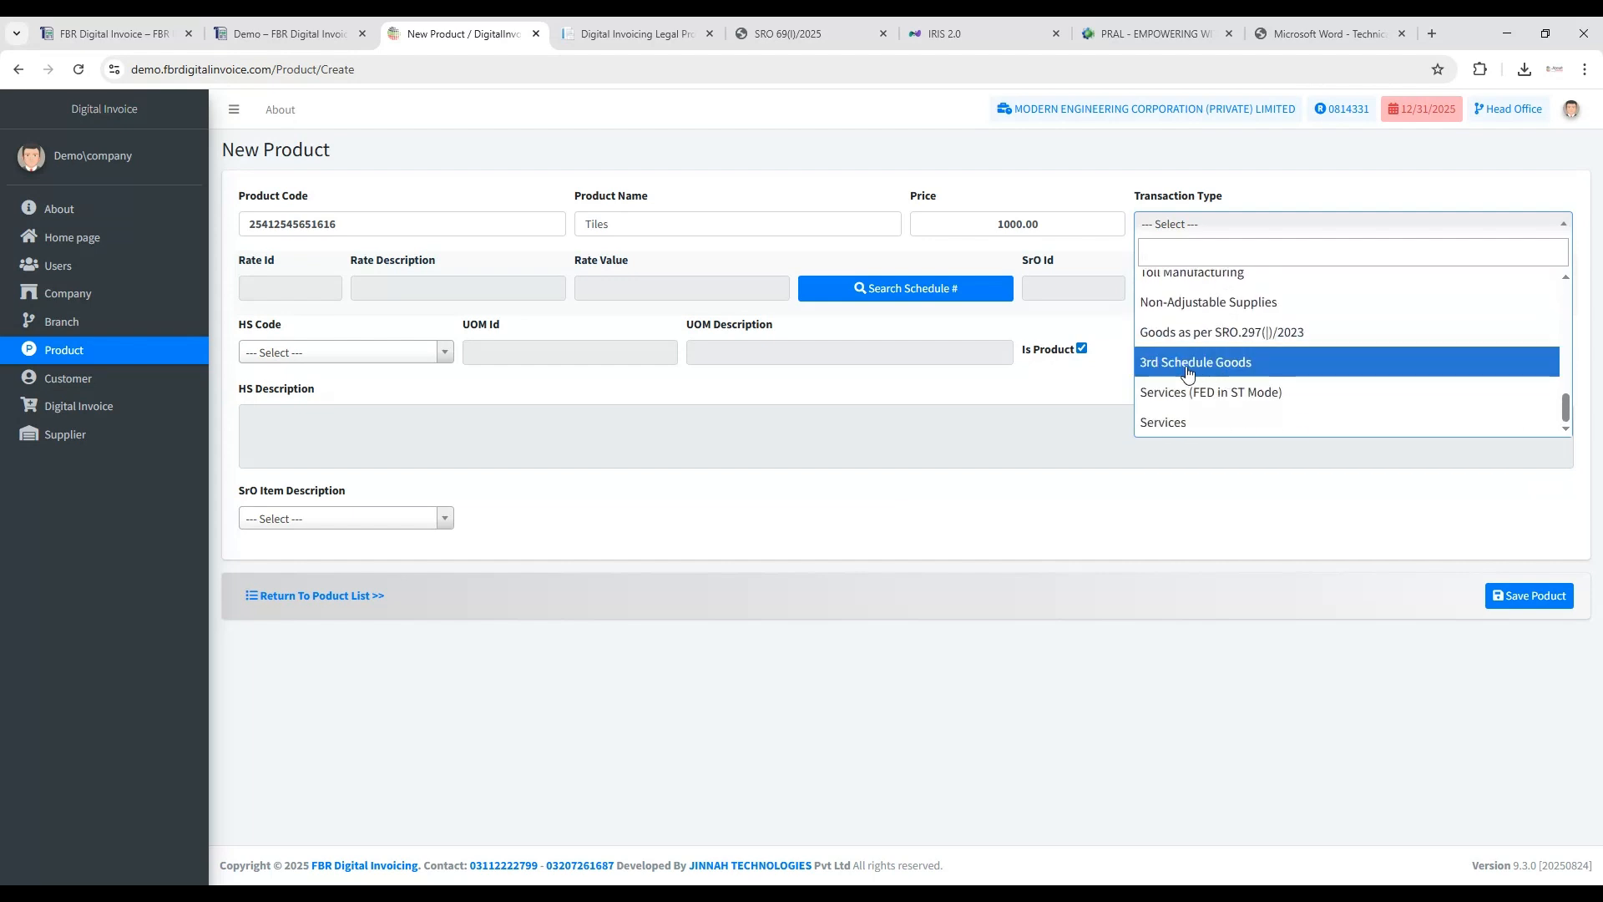
{"action": "left_click", "coordinate": [1188, 365]}
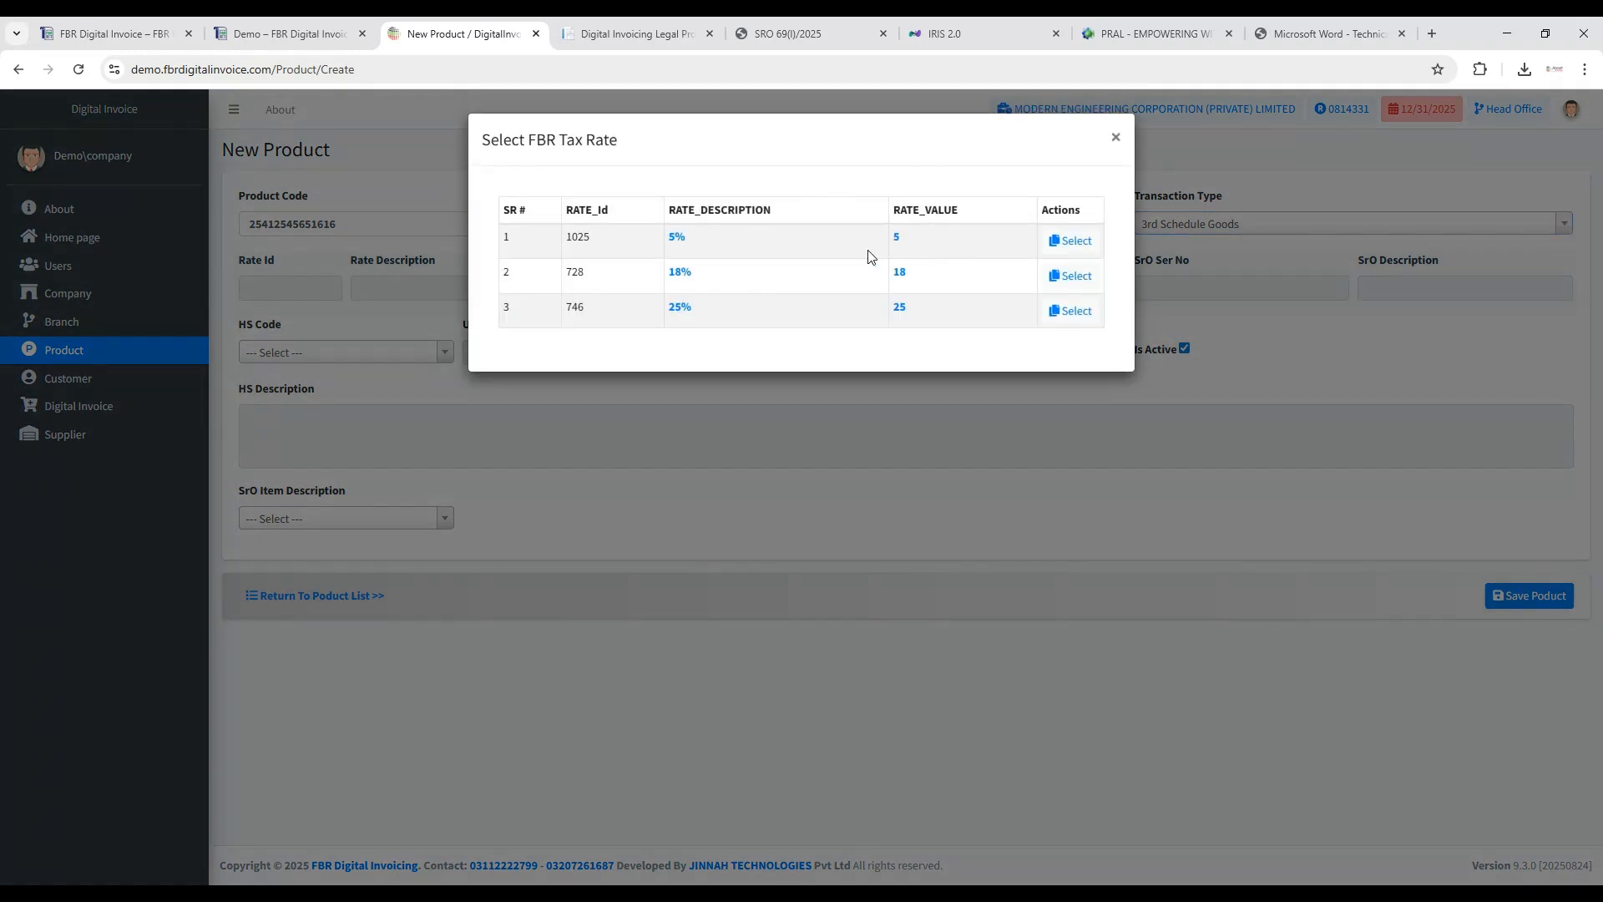
{"action": "left_click_drag", "start_coordinate": [529, 145], "coordinate": [619, 145]}
{"action": "key", "text": "Escape"}
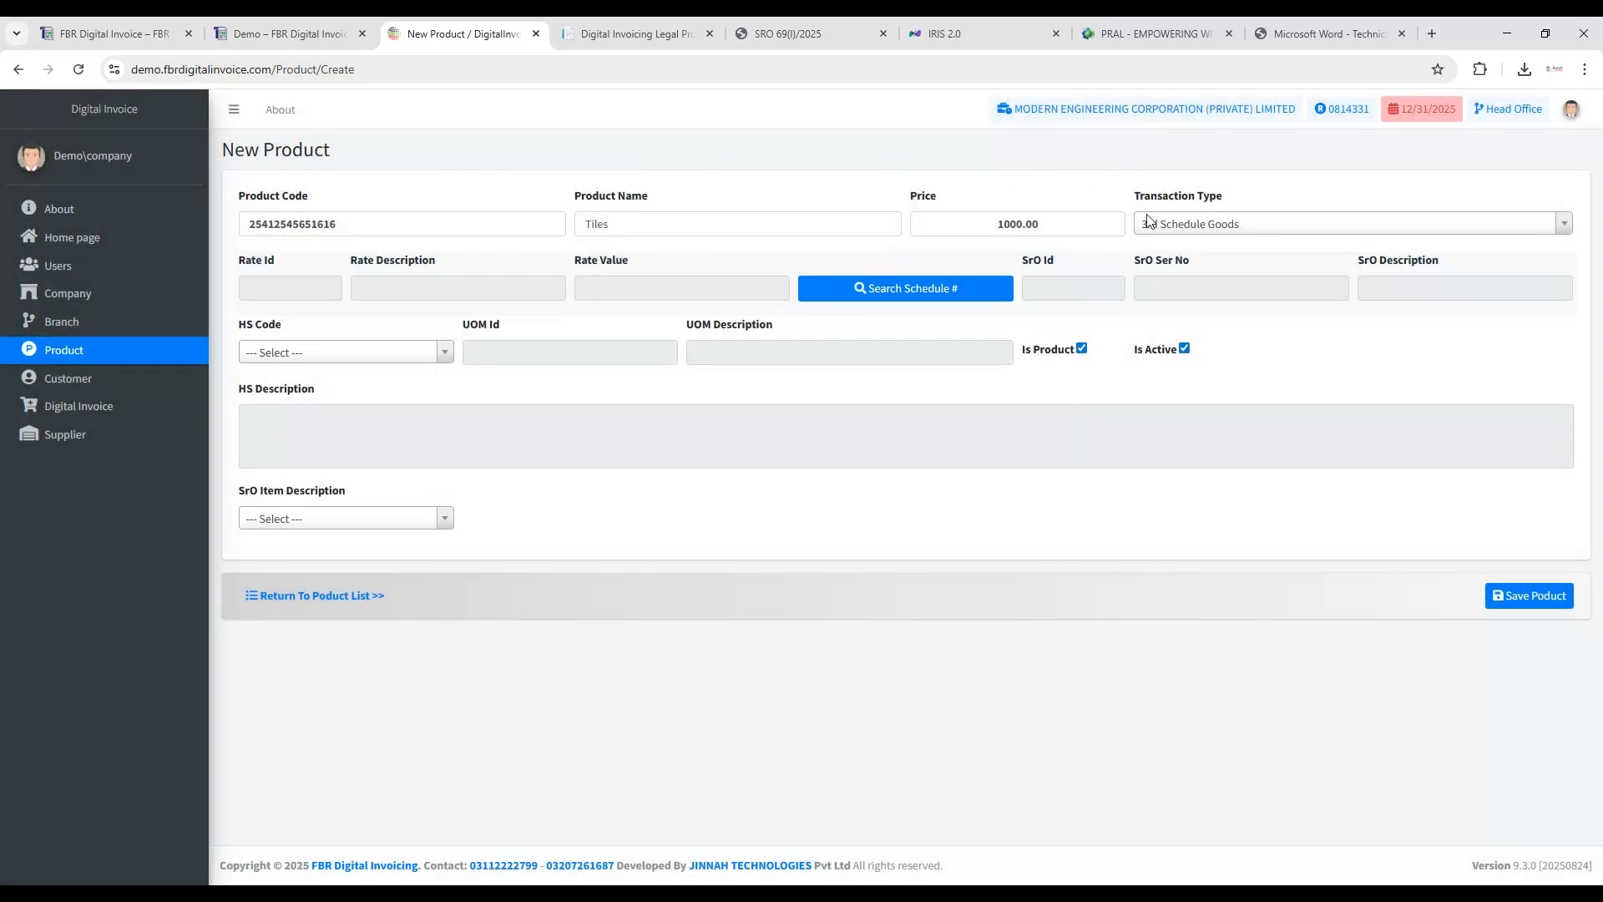
Try Goods as per SRO.297(I)/2023 as the transaction type and view its tax rates, closing the list without selecting one.
{"action": "left_click", "coordinate": [1205, 231]}
{"action": "left_click", "coordinate": [1185, 329]}
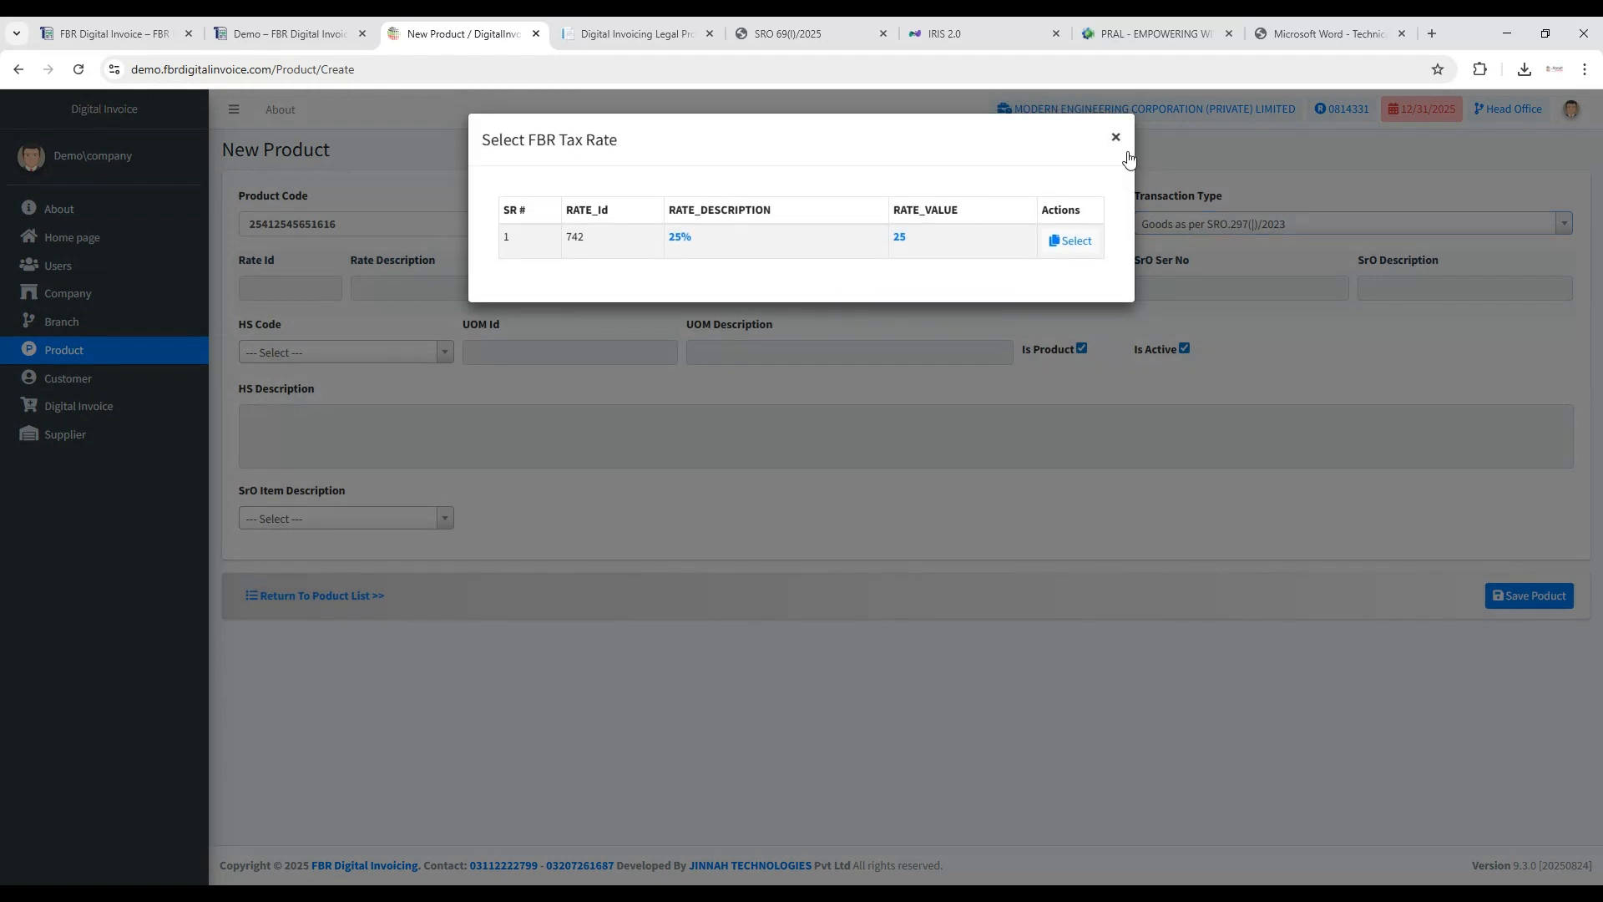
{"action": "left_click", "coordinate": [1116, 136]}
Set the transaction type to 3rd Schedule Goods with the 18% tax rate, and search for its SRO schedule.
{"action": "left_click", "coordinate": [1173, 226]}
{"action": "left_click", "coordinate": [1178, 358]}
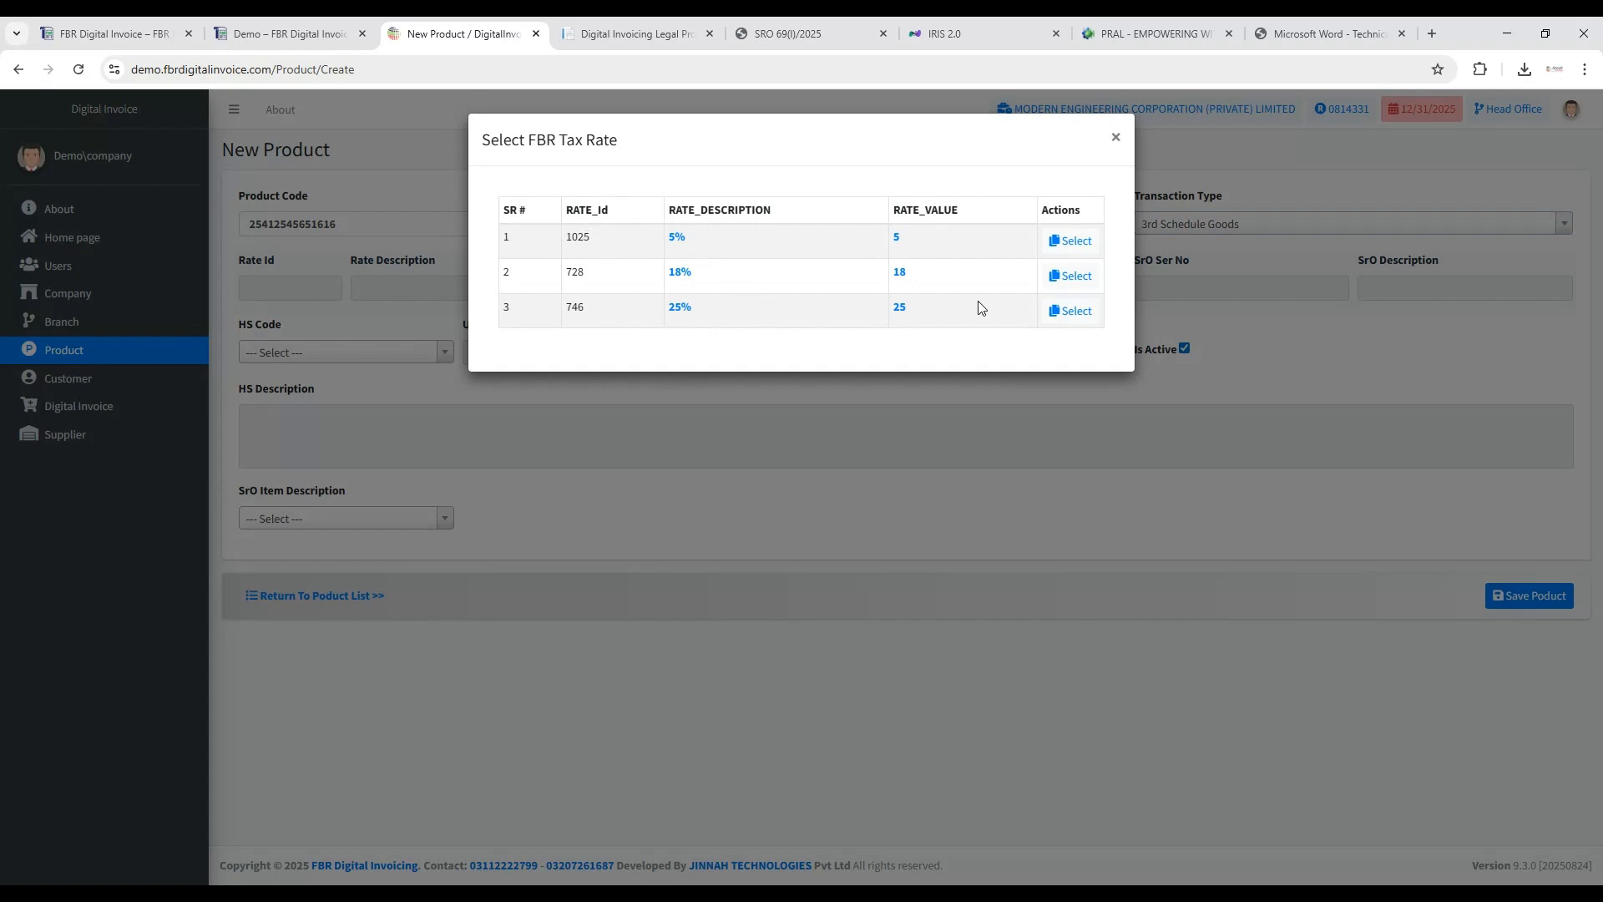
{"action": "left_click", "coordinate": [1057, 277]}
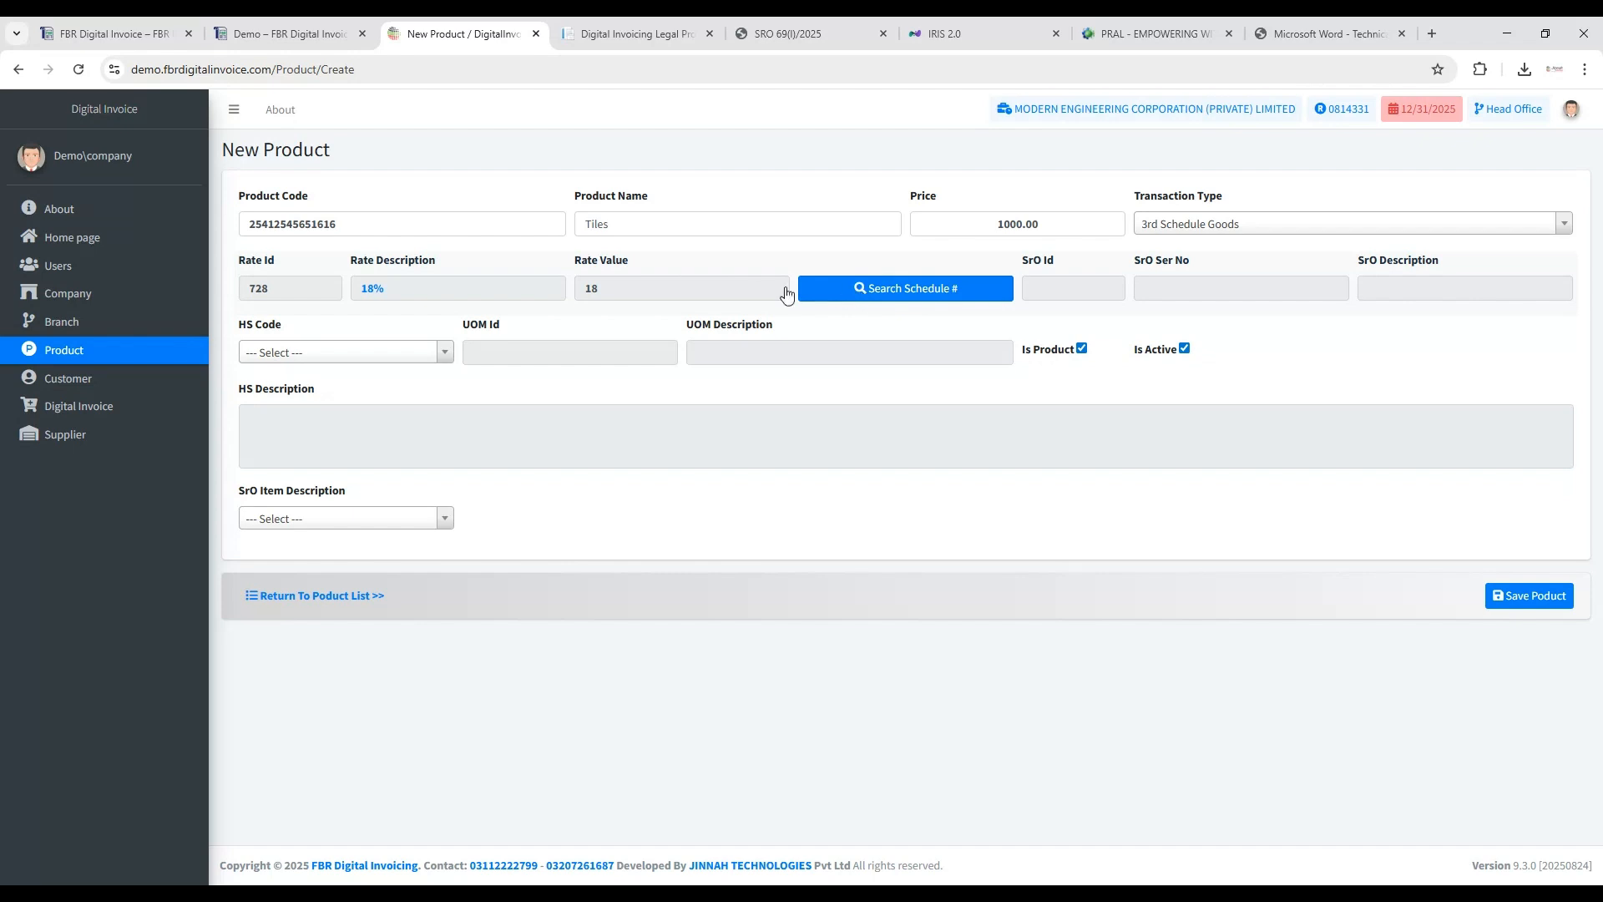
{"action": "left_click", "coordinate": [855, 290]}
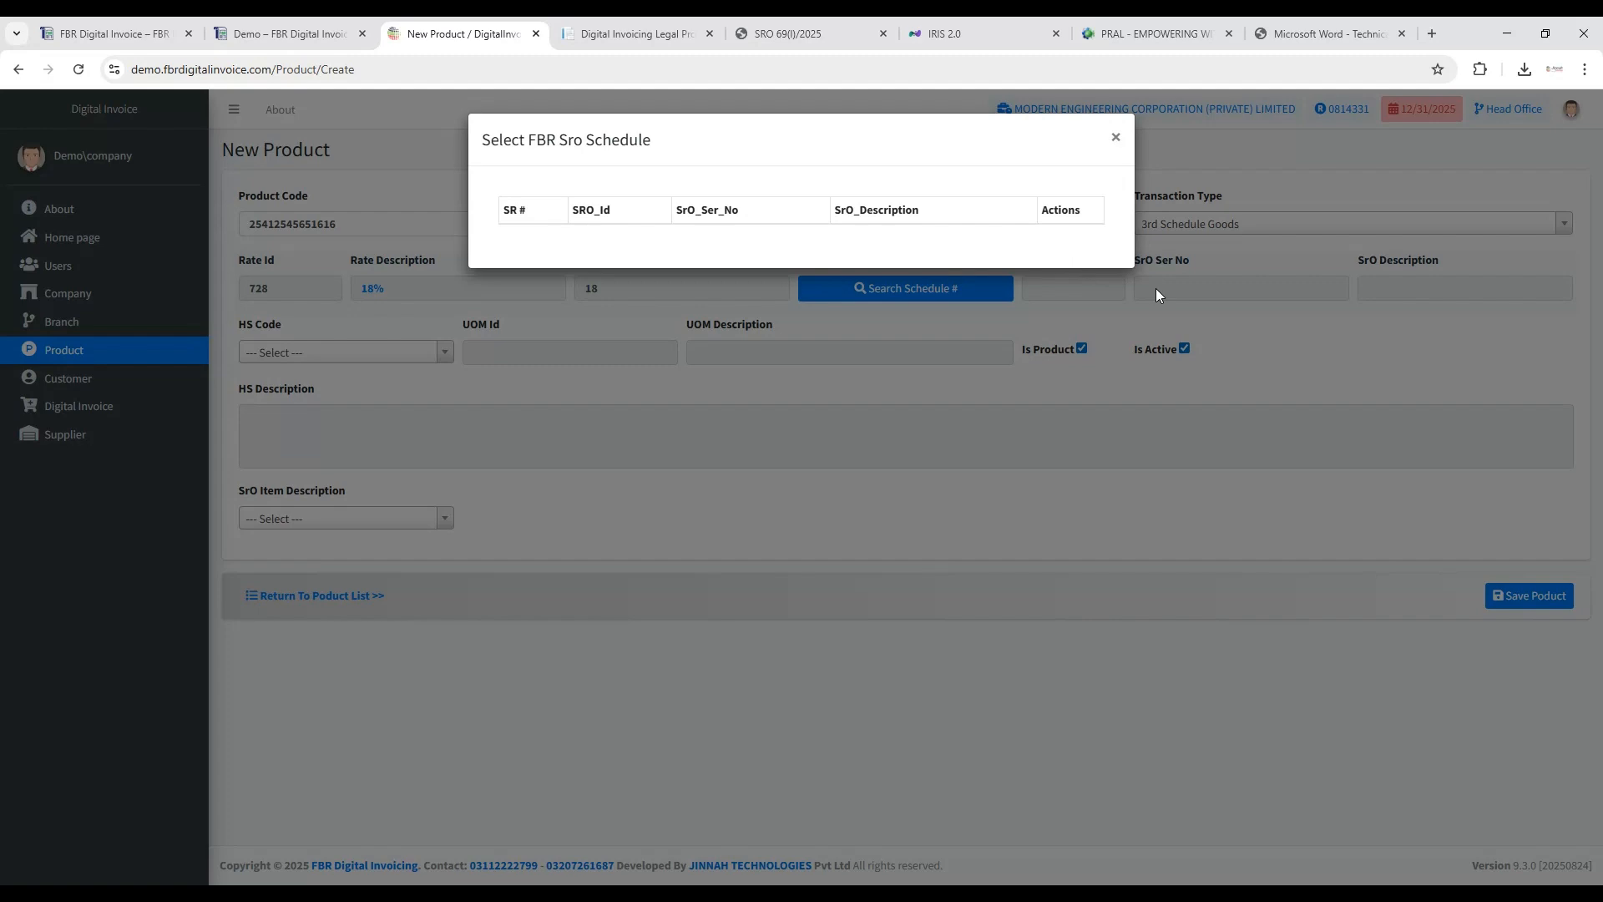
Close the SRO schedule list, check the document type section of the DI API documentation, and return to the new product form.
{"action": "left_click", "coordinate": [1156, 295]}
{"action": "left_click", "coordinate": [1315, 33]}
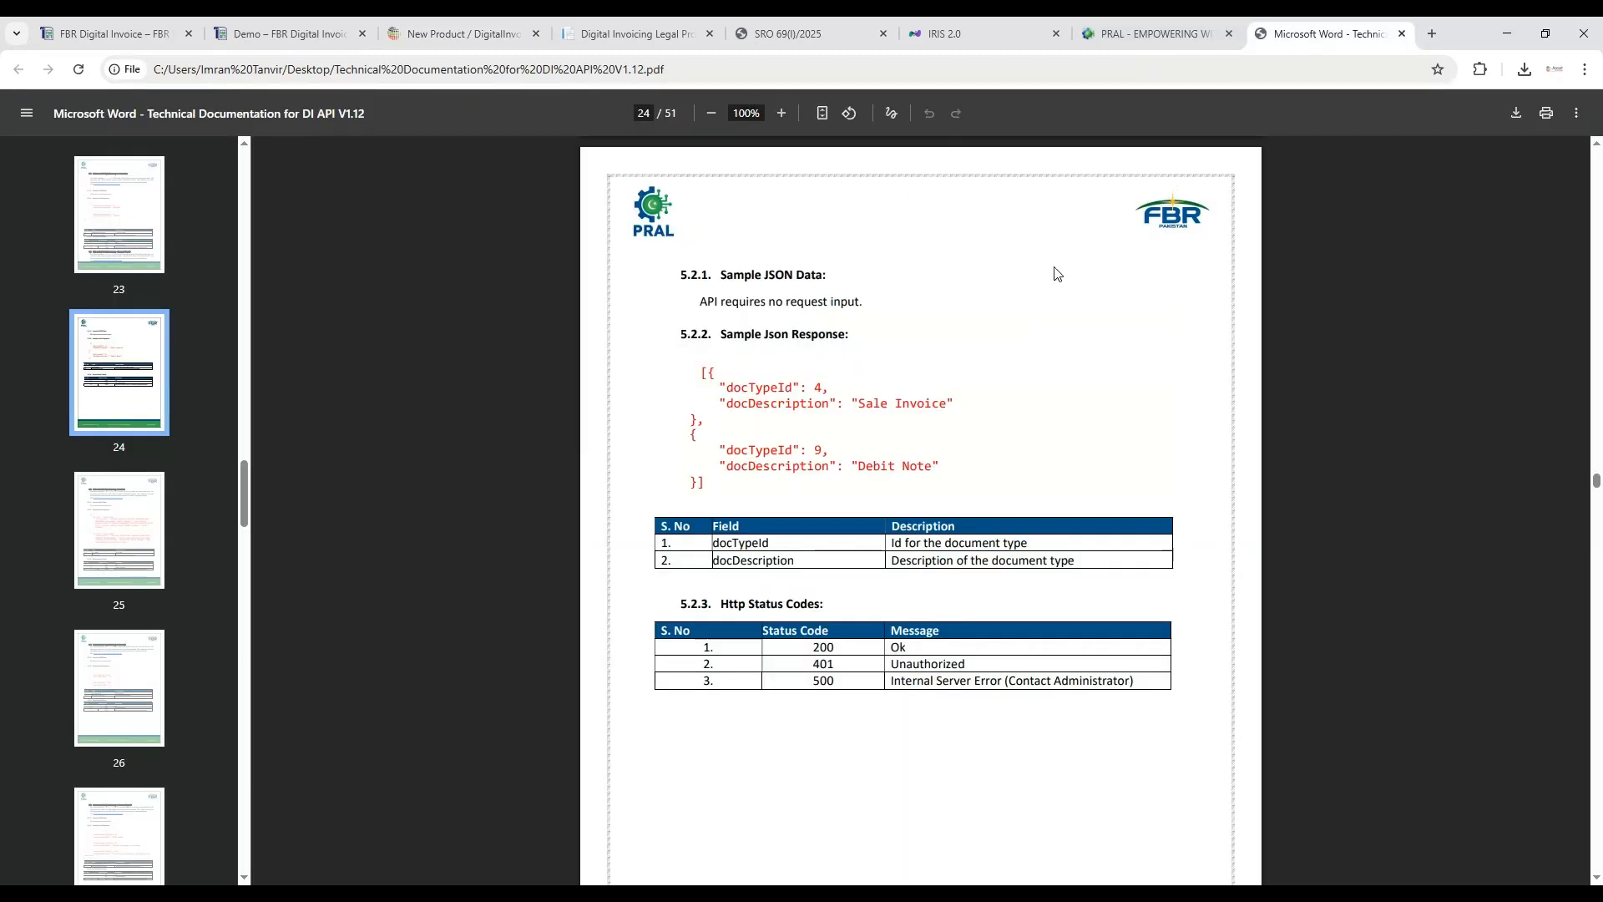
{"action": "scroll", "coordinate": [1065, 267], "scroll_direction": "up", "scroll_amount": 1}
{"action": "scroll", "coordinate": [1064, 267], "scroll_direction": "down", "scroll_amount": 5}
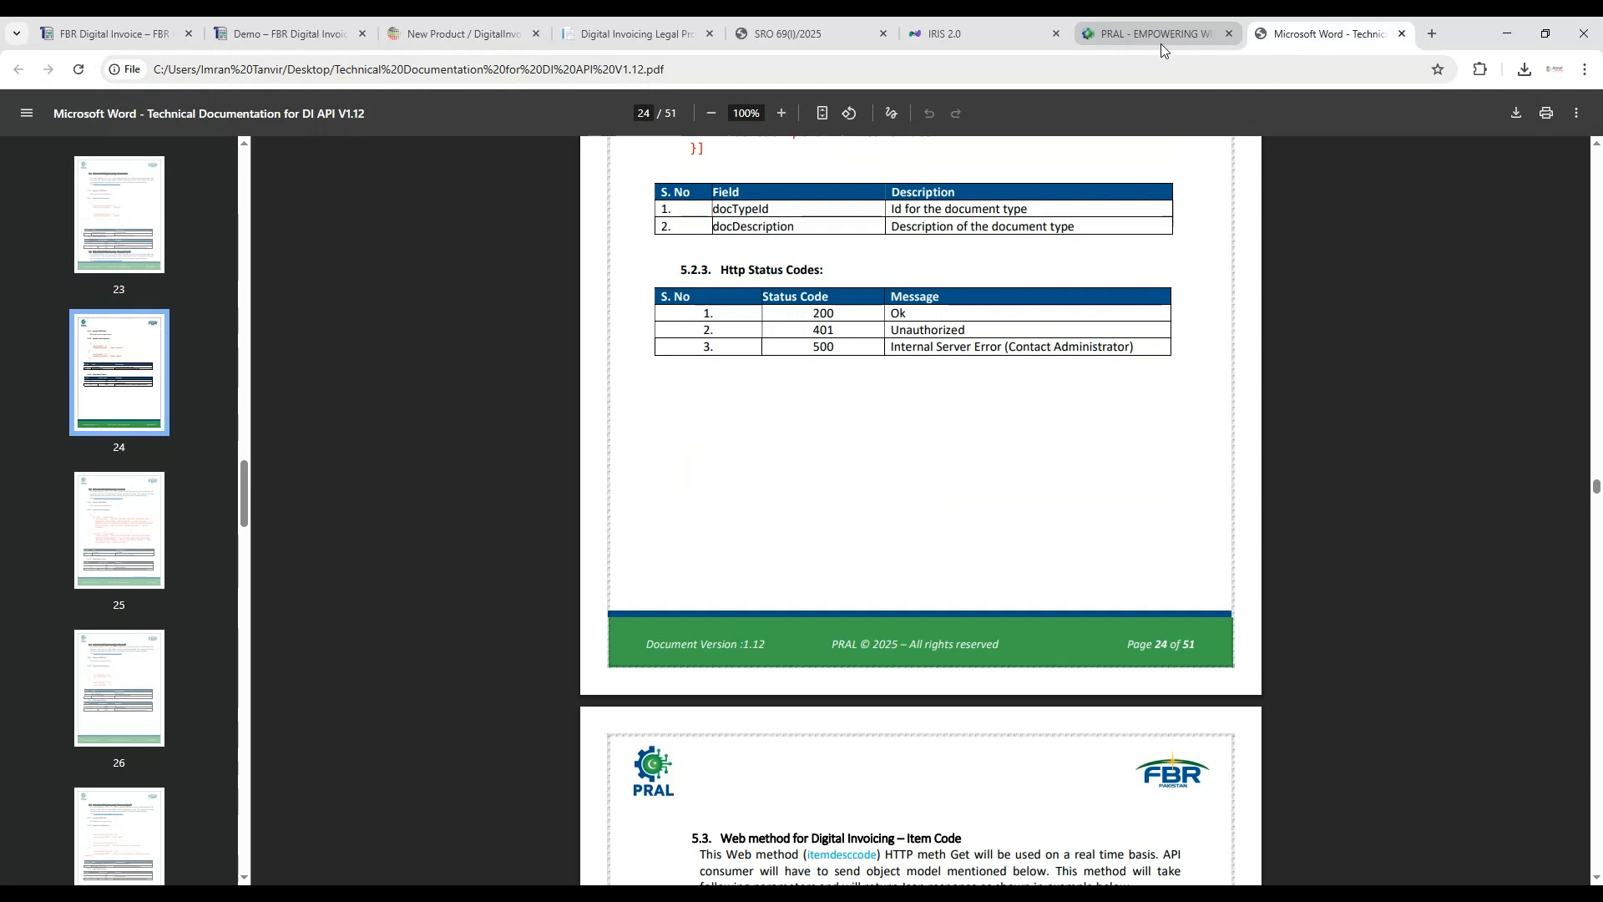
{"action": "scroll", "coordinate": [1087, 300], "scroll_direction": "up", "scroll_amount": 4}
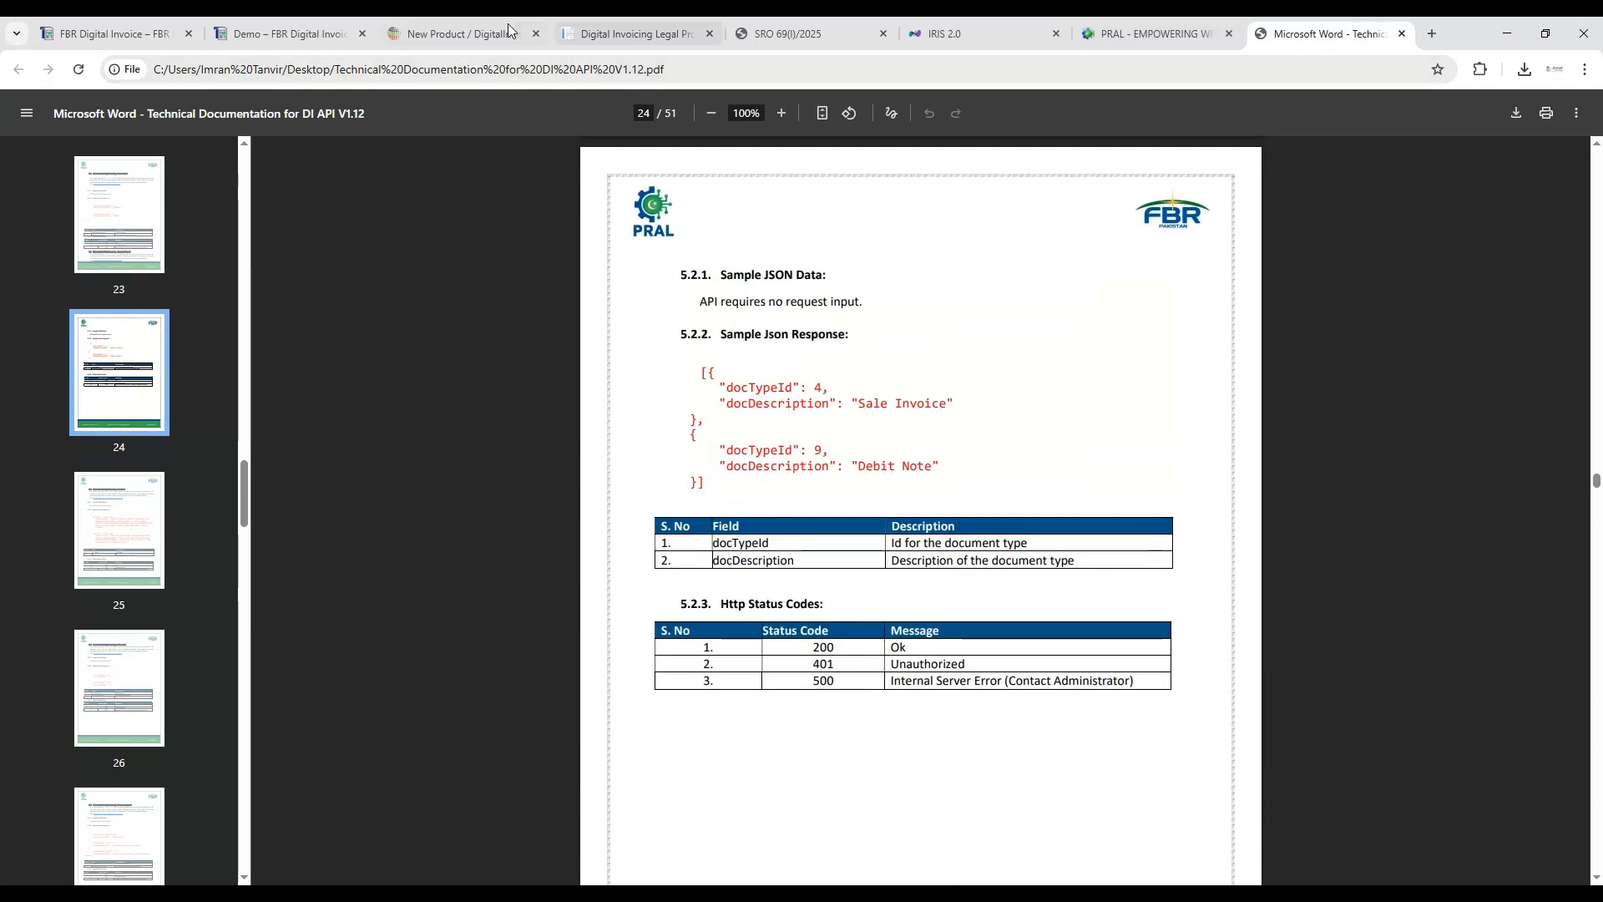
{"action": "left_click", "coordinate": [313, 40]}
{"action": "left_click", "coordinate": [400, 35]}
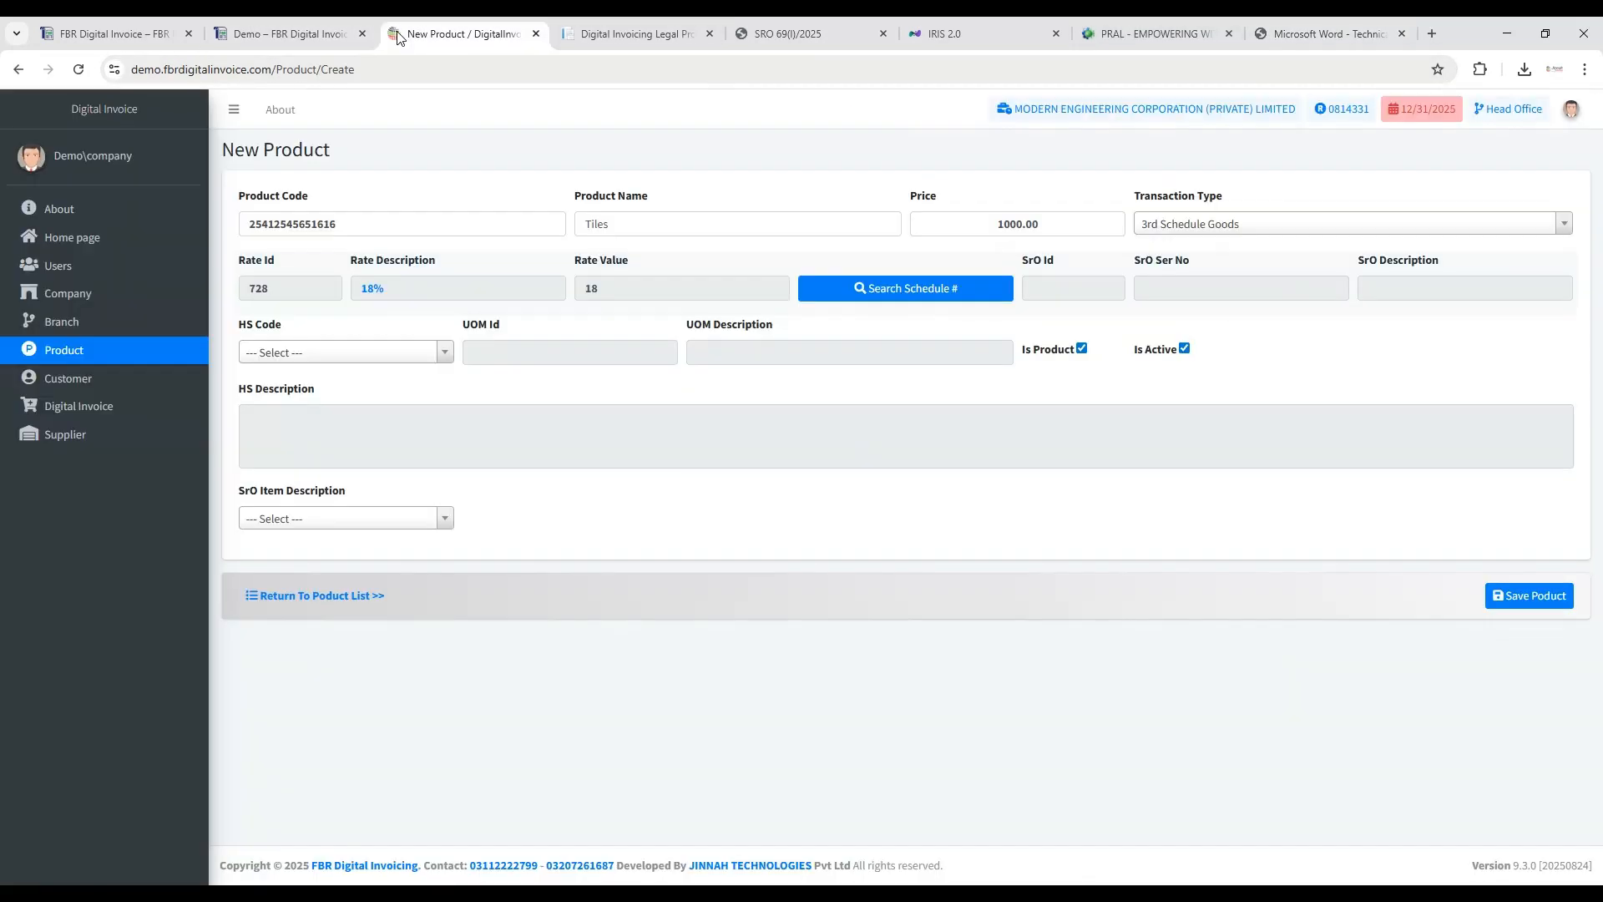
Assign HS code 6907.2111 to the Tiles product and select Square Metre as its FBR unit of measure.
{"action": "left_click", "coordinate": [443, 357]}
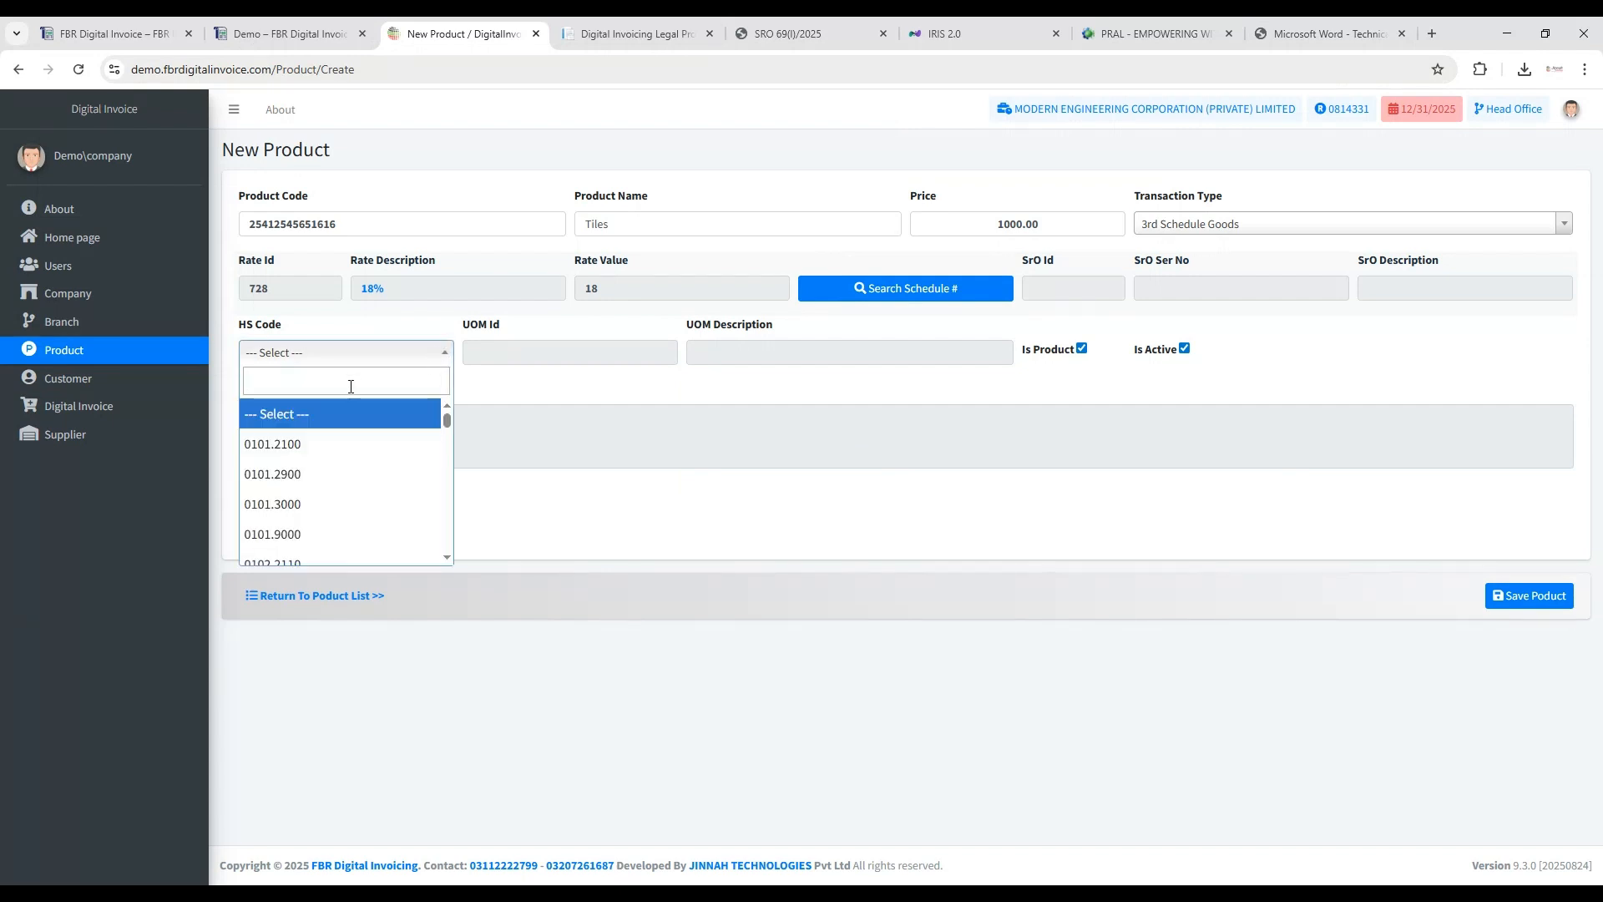
{"action": "type", "text": "6907."}
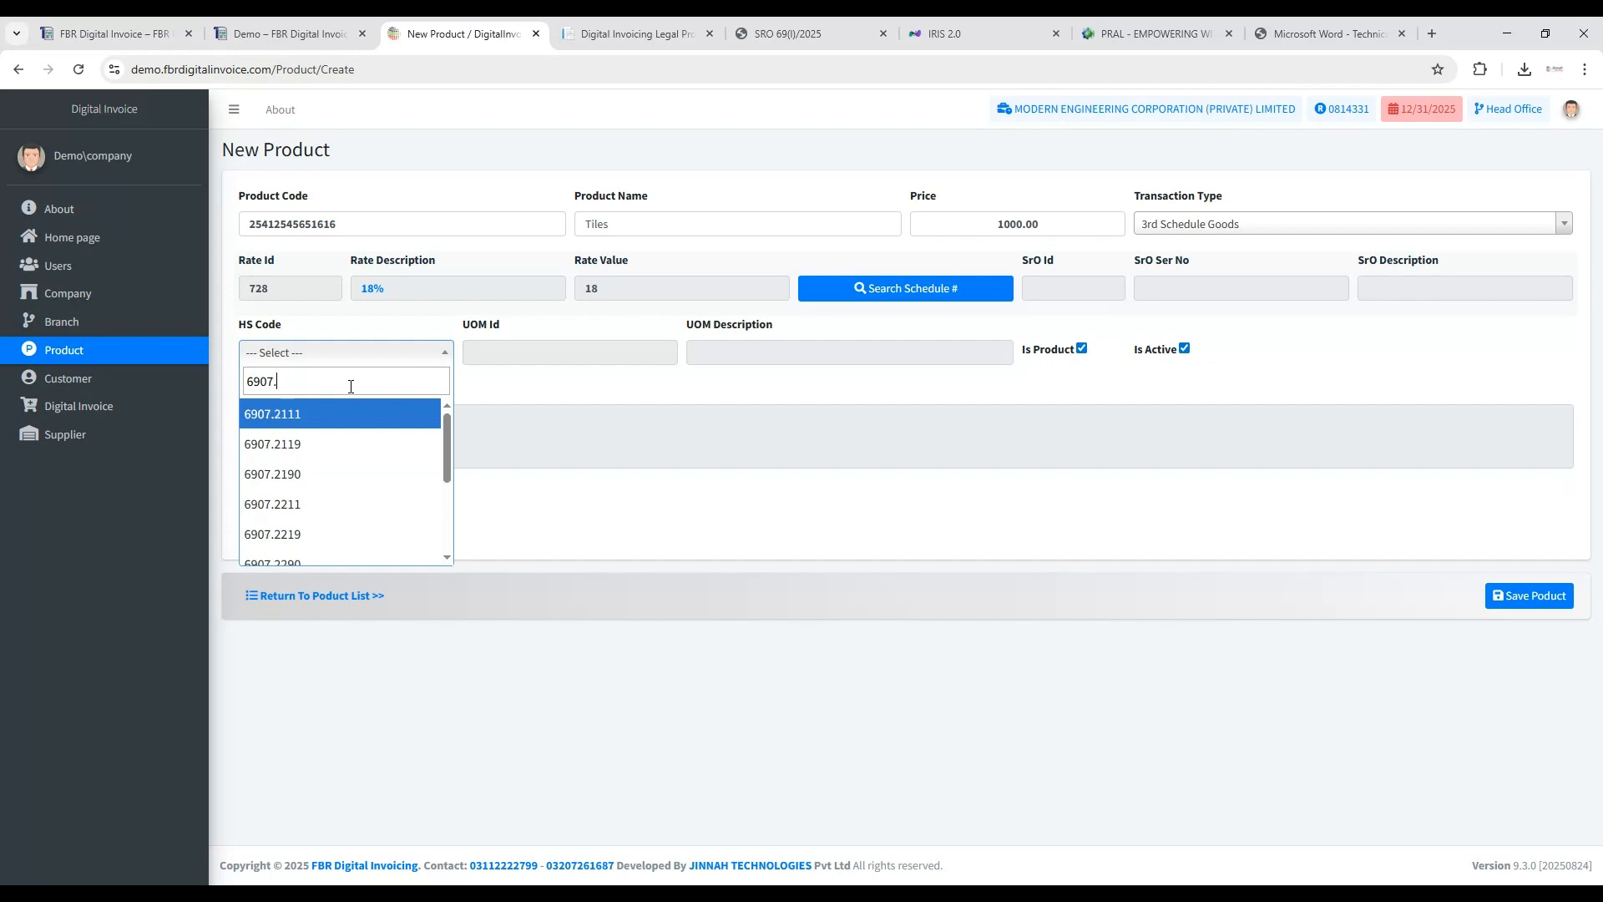
{"action": "type", "text": "211"}
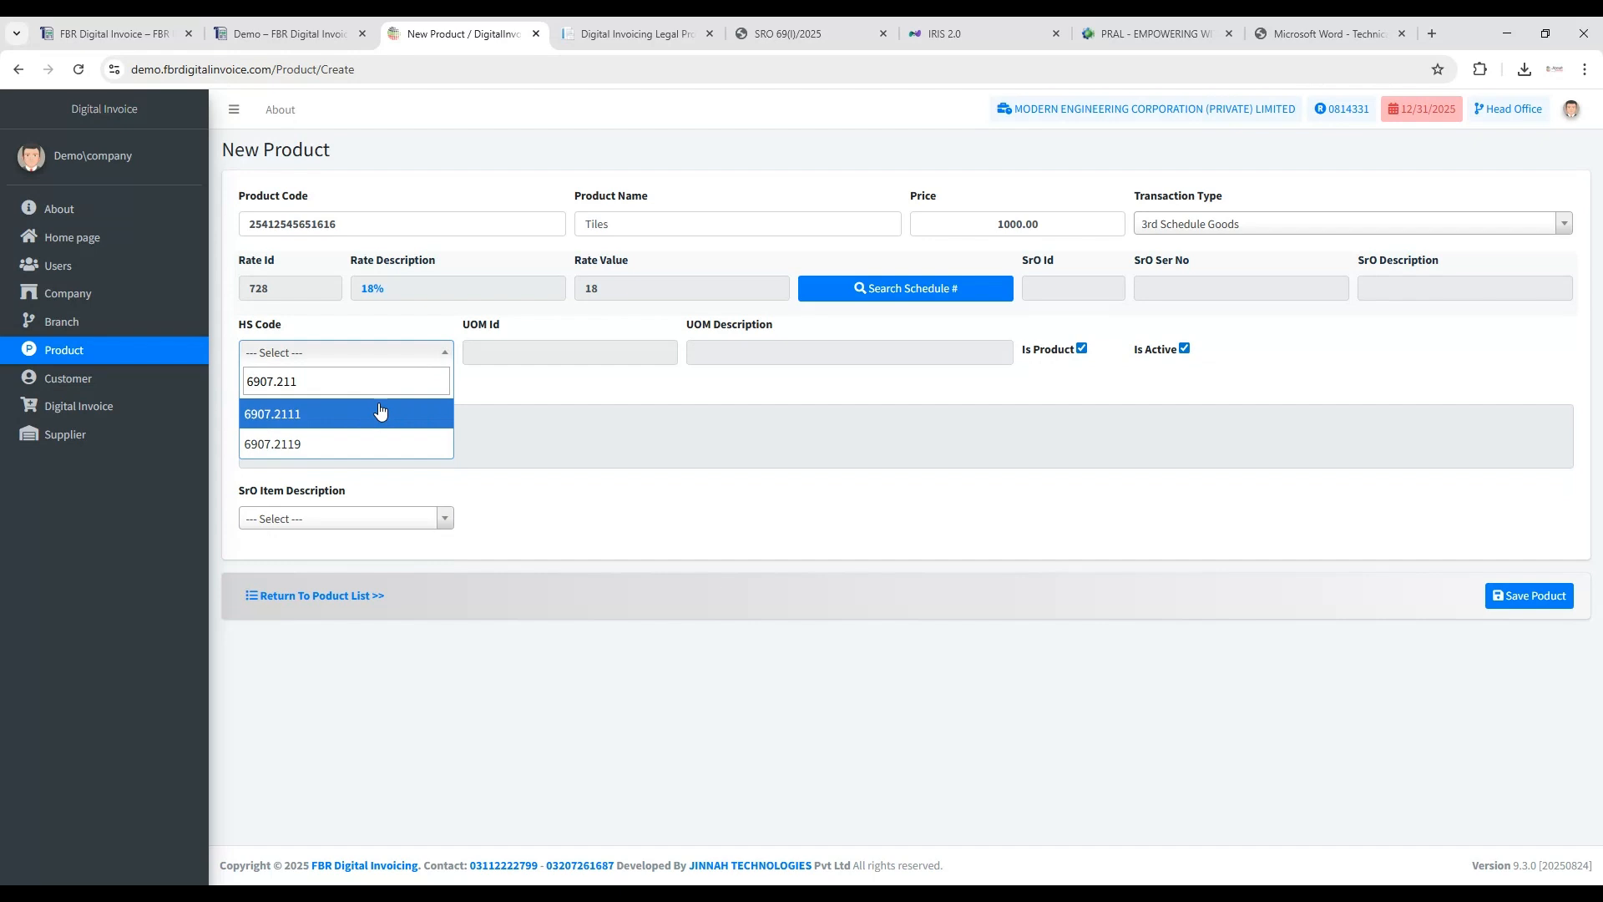
{"action": "left_click", "coordinate": [295, 414]}
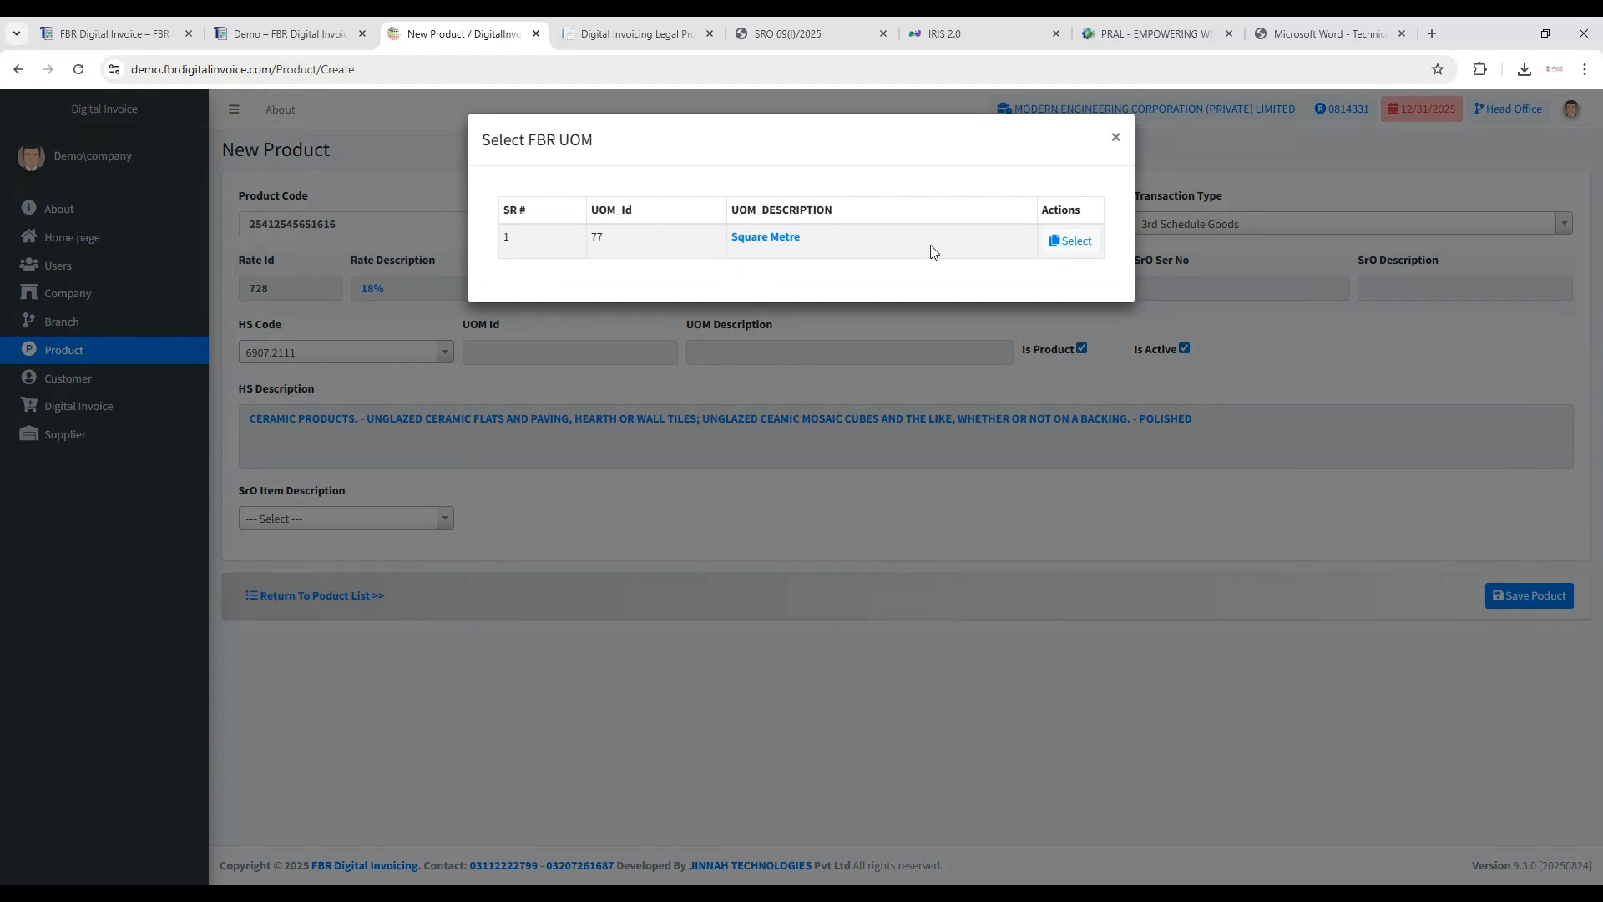
{"action": "left_click", "coordinate": [1068, 242]}
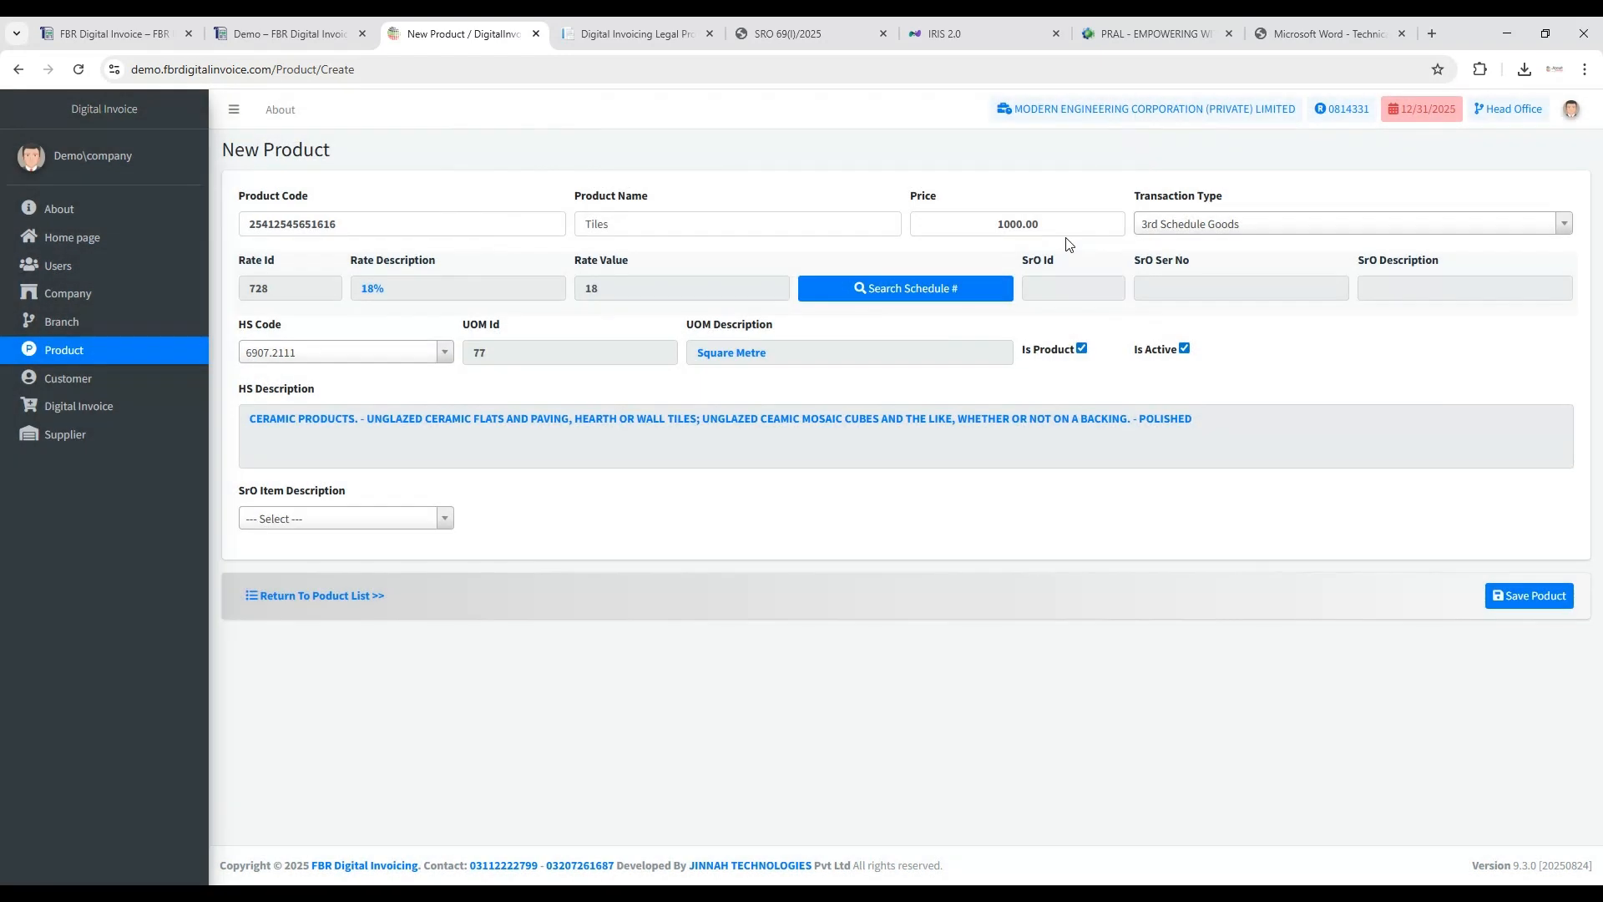
Set the Tiles product's SRO item description to "-" and save the product.
{"action": "left_click", "coordinate": [445, 521]}
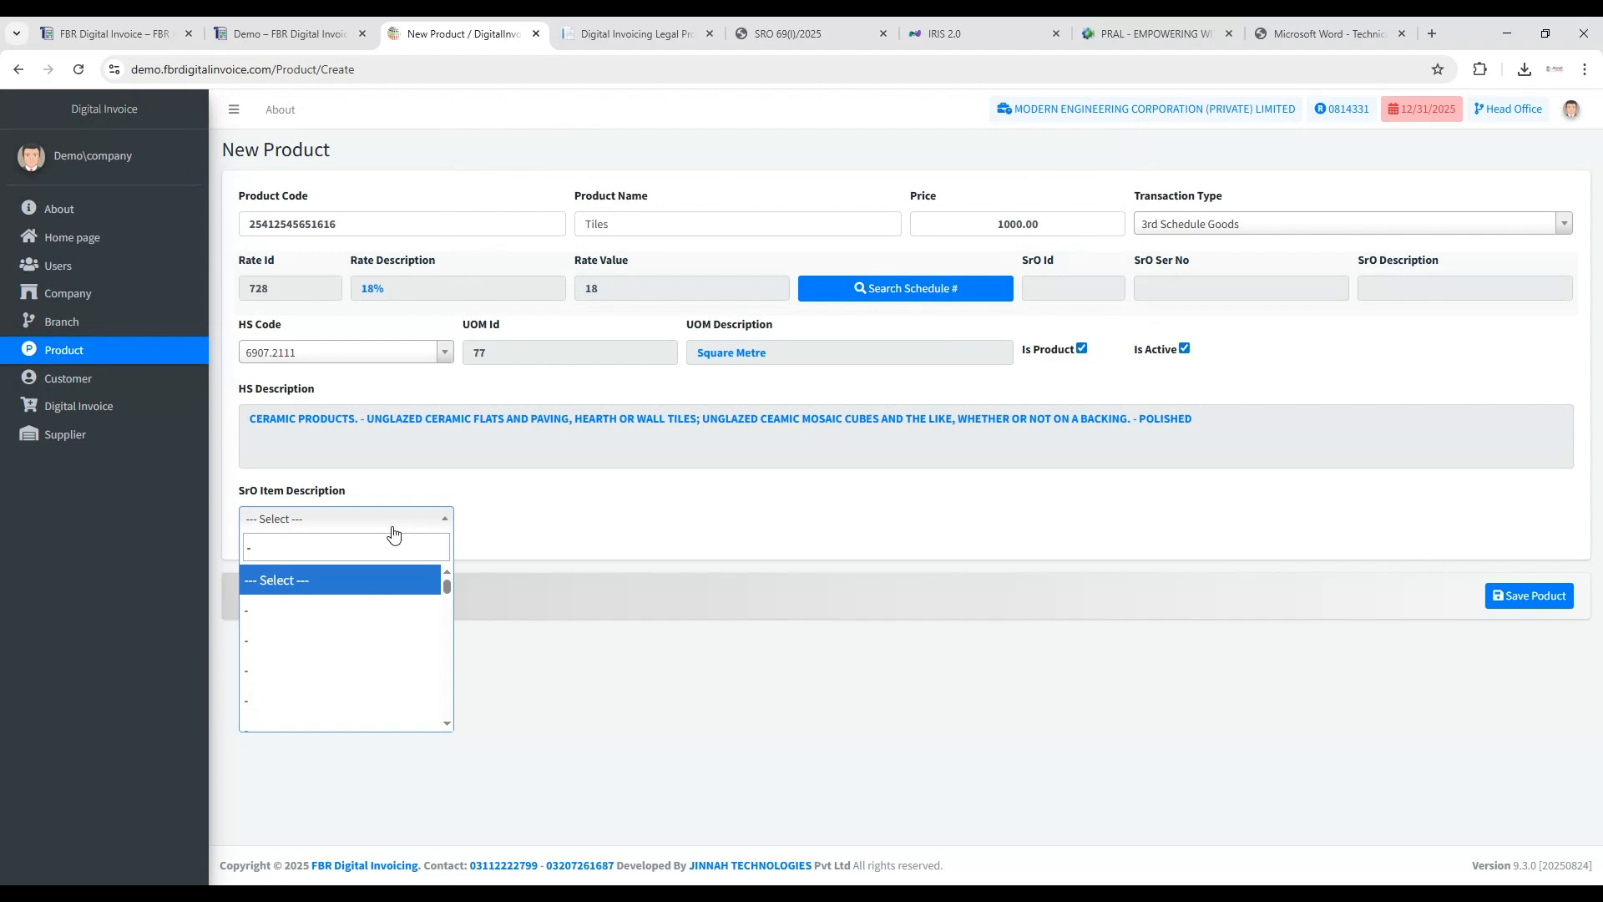
{"action": "key", "text": "Down"}
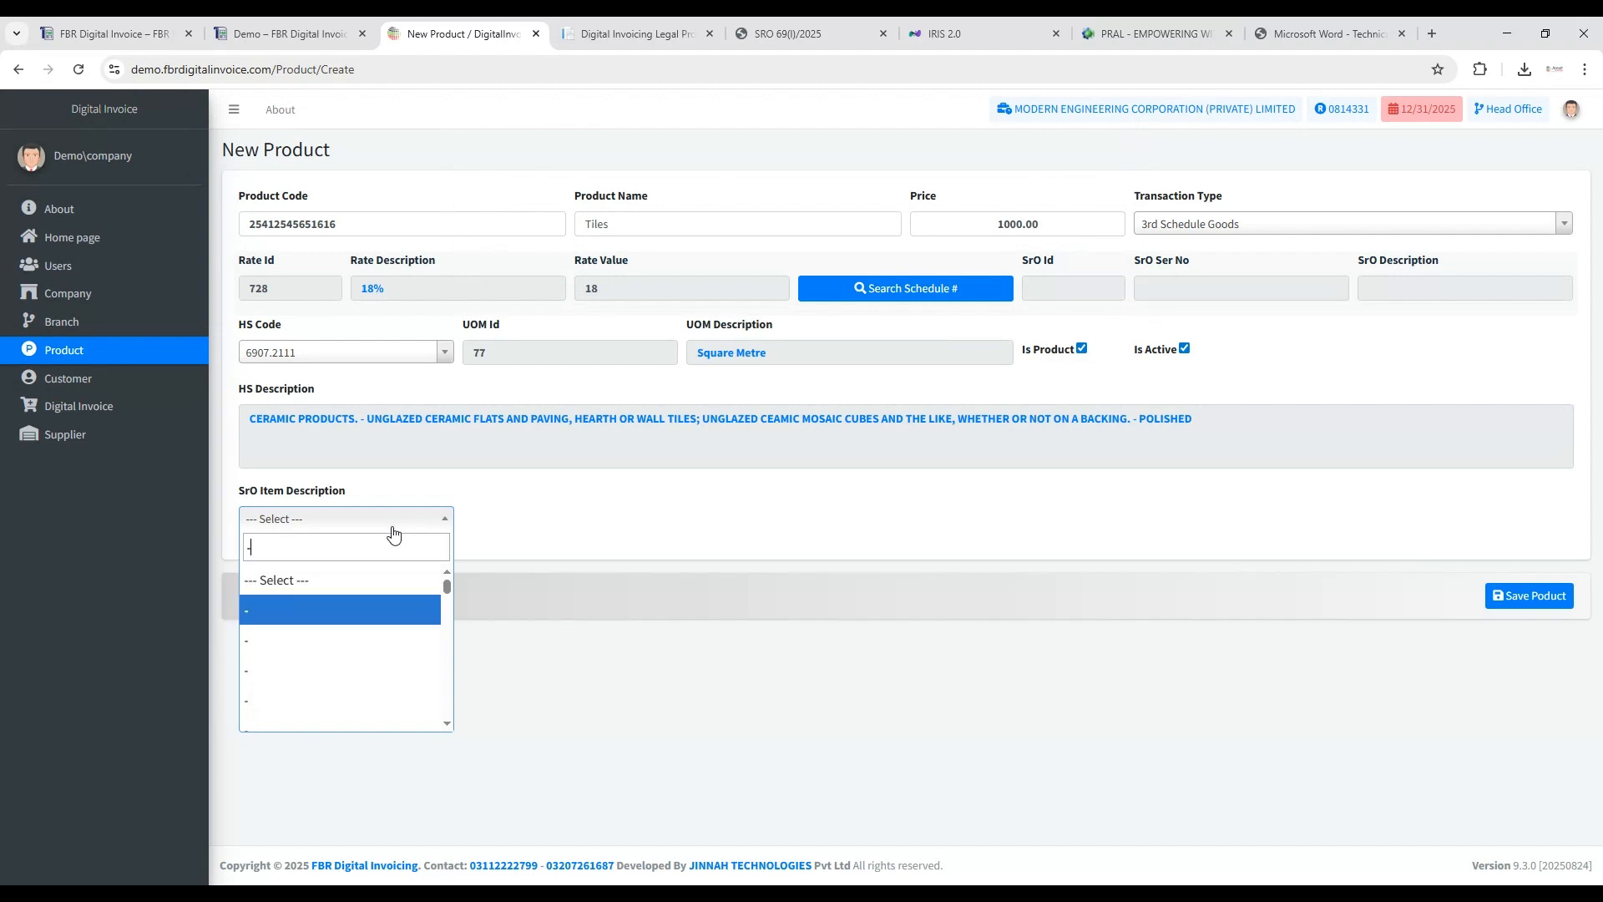
{"action": "key", "text": "Return"}
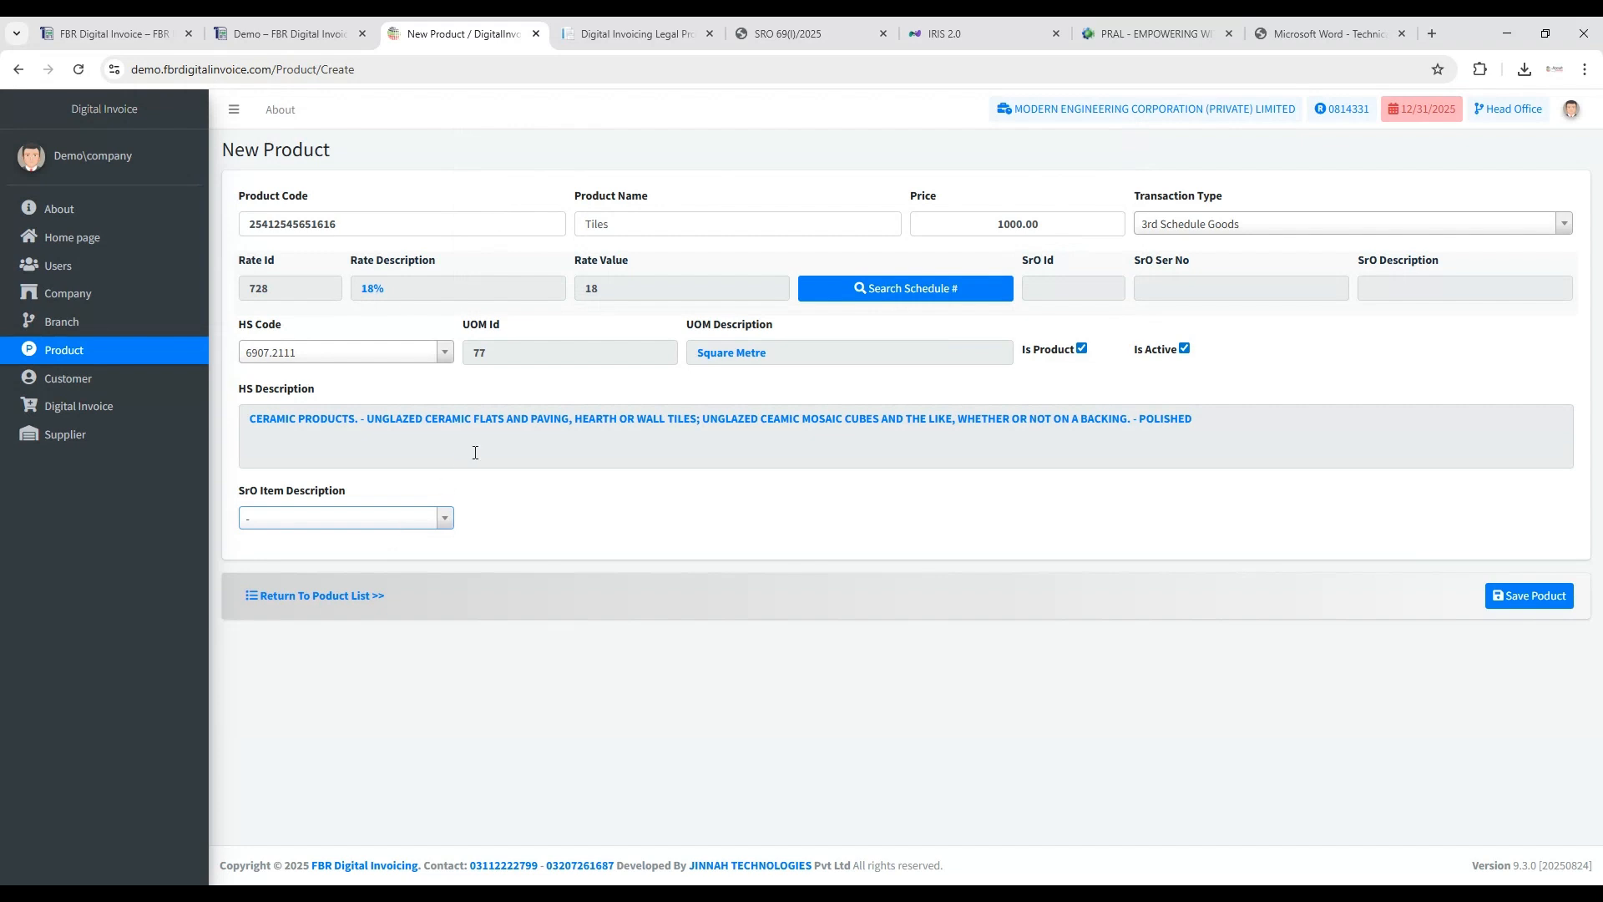
{"action": "left_click", "coordinate": [1530, 601]}
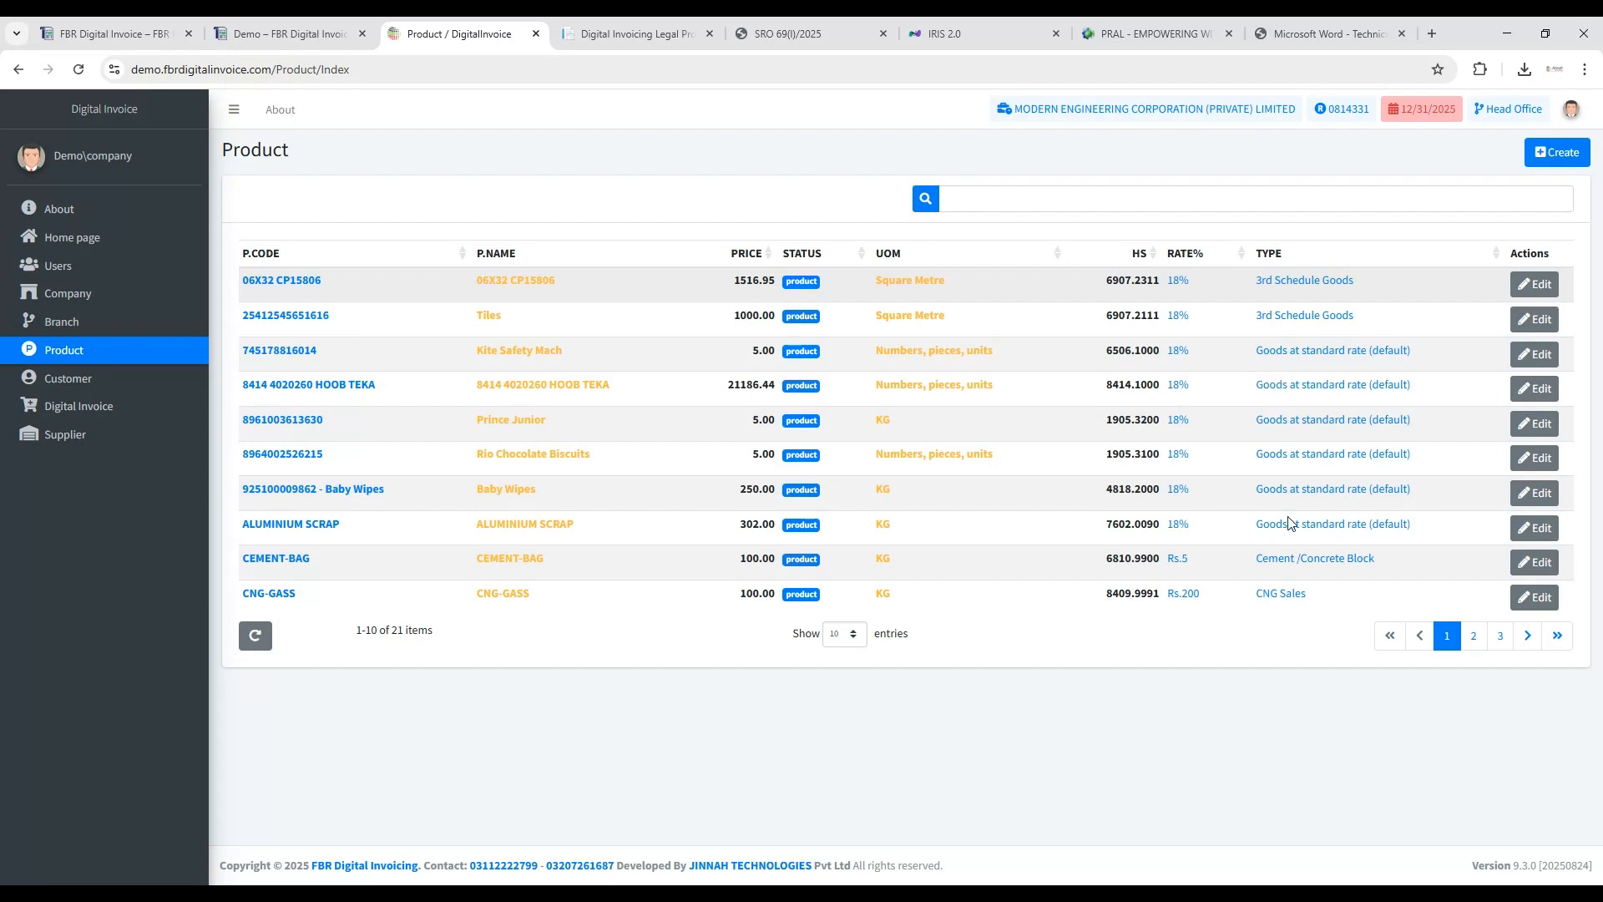
Open the Security Services product from the second page of the product list, review its tax details, and return to the list.
{"action": "left_click", "coordinate": [1472, 636]}
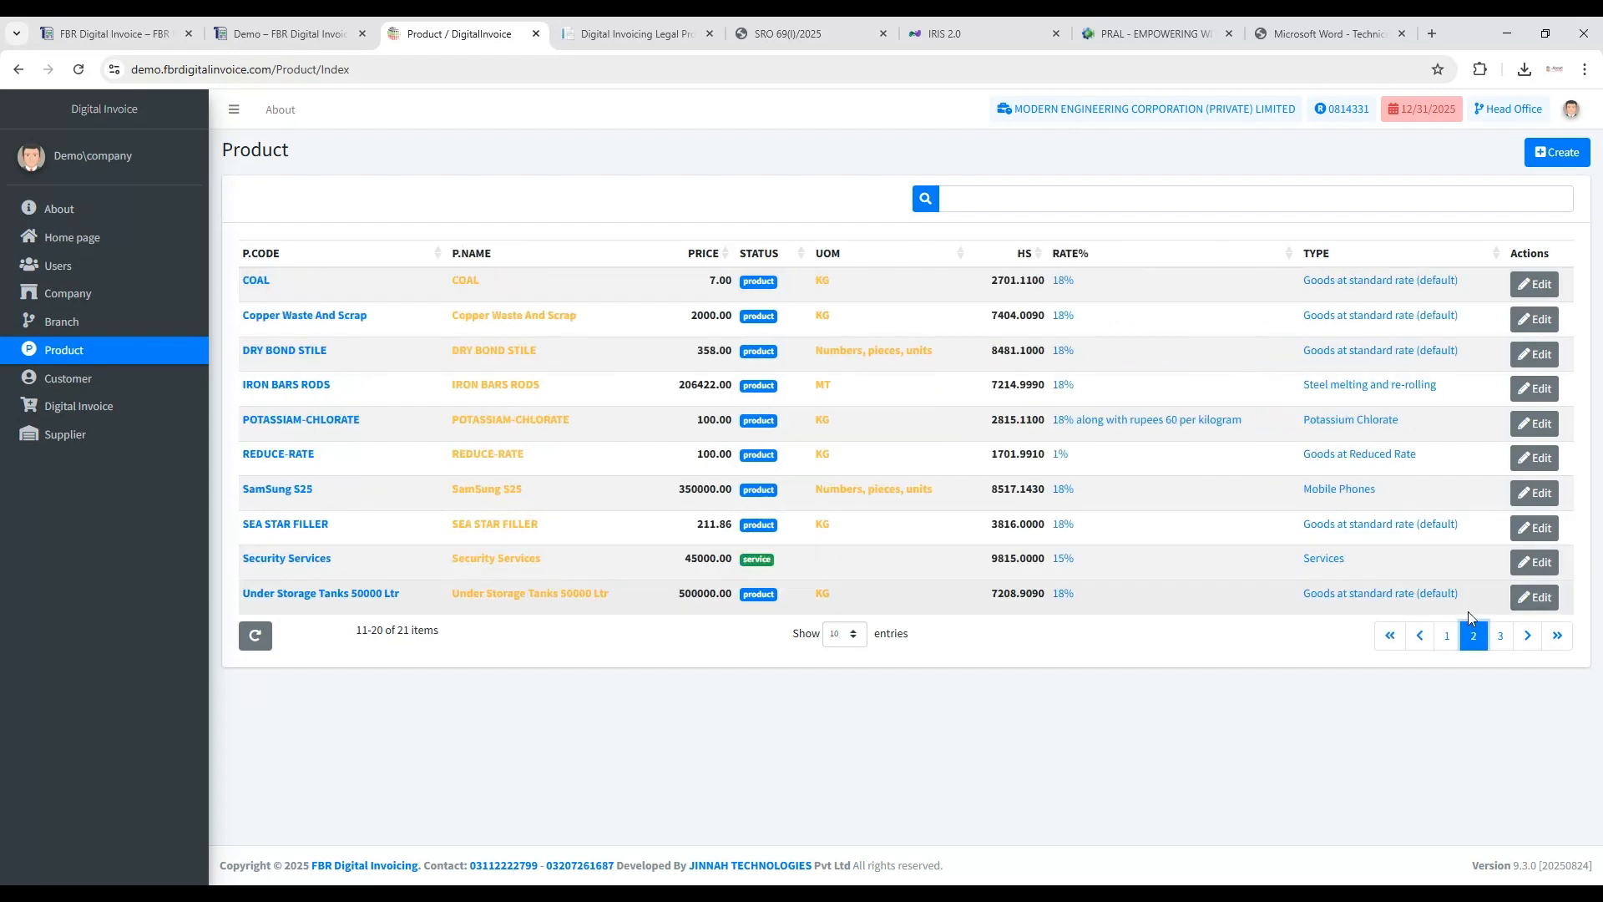
{"action": "double_click", "coordinate": [767, 561]}
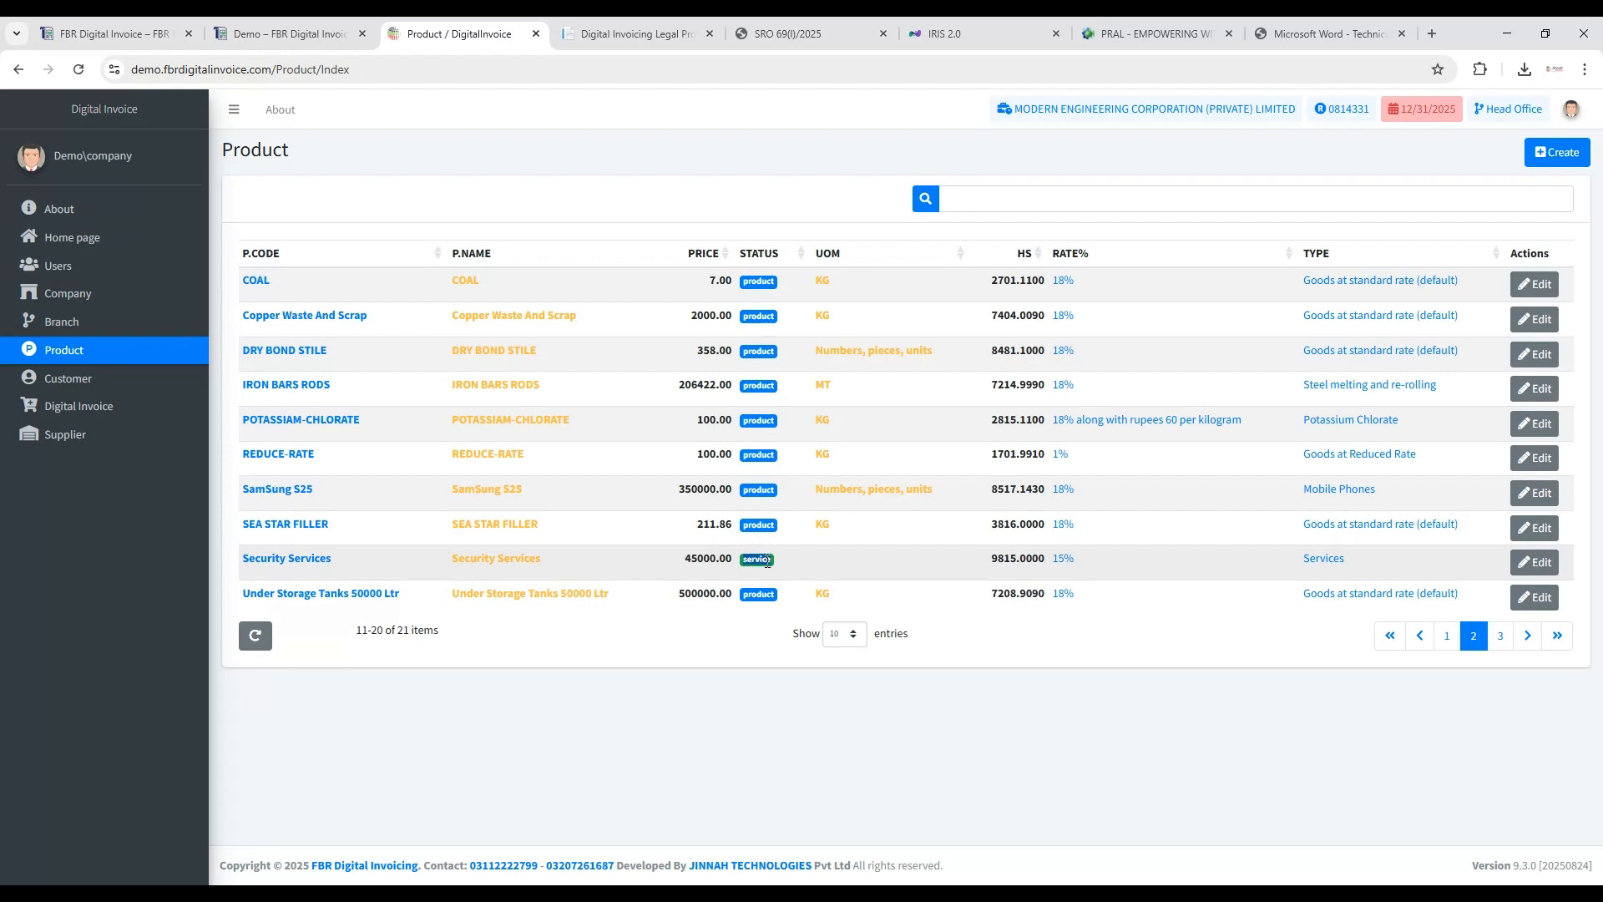
{"action": "left_click", "coordinate": [1534, 562]}
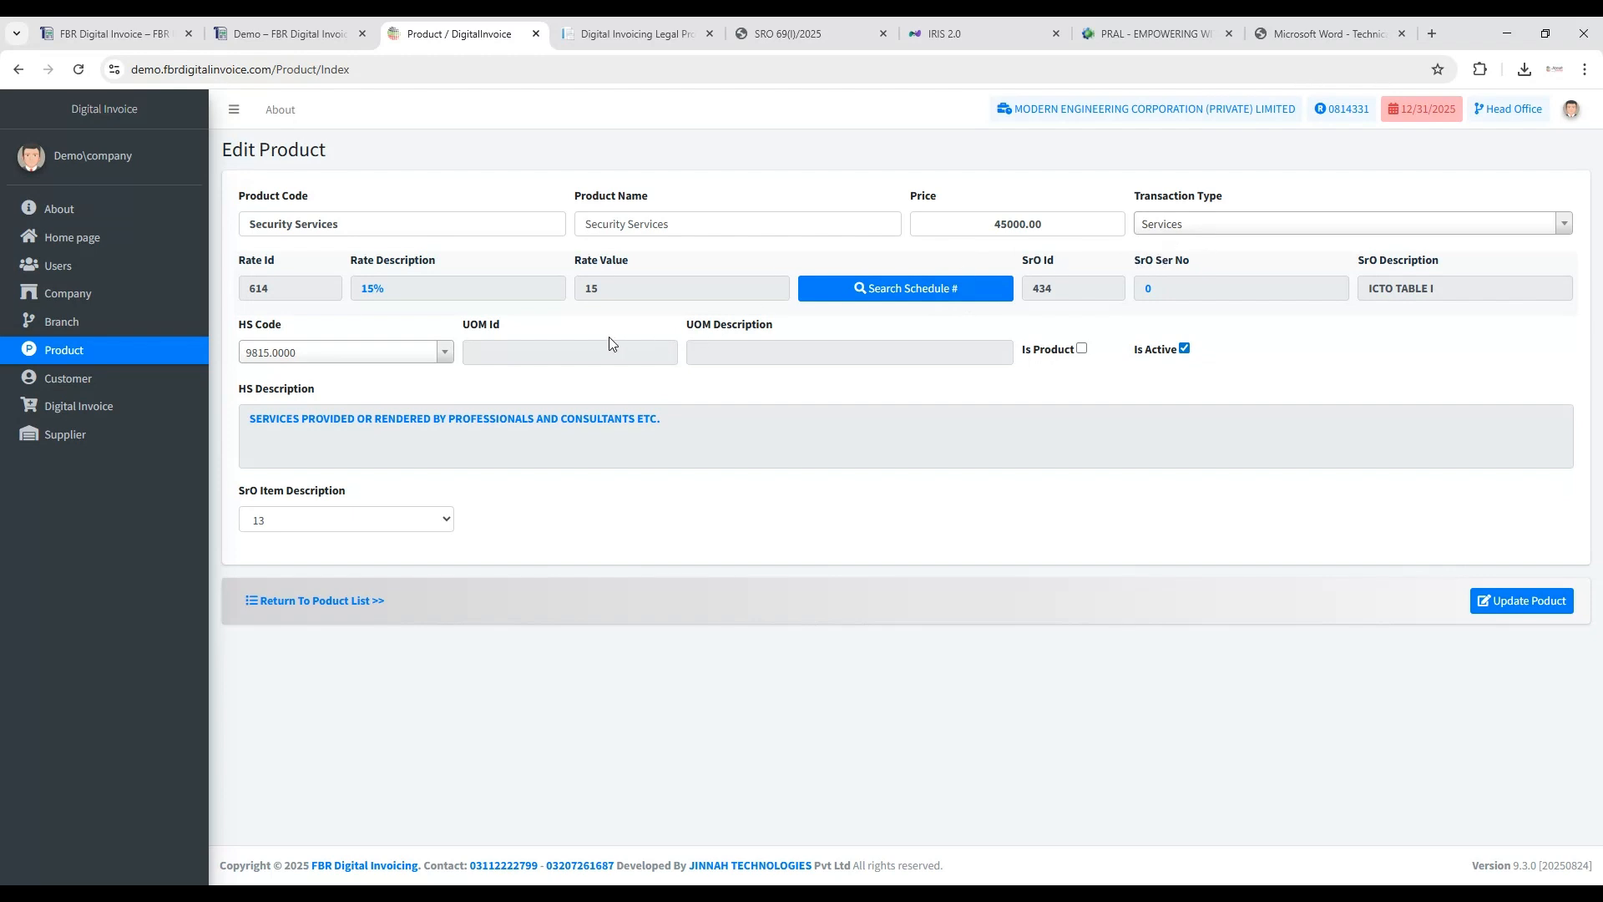
{"action": "left_click", "coordinate": [342, 601]}
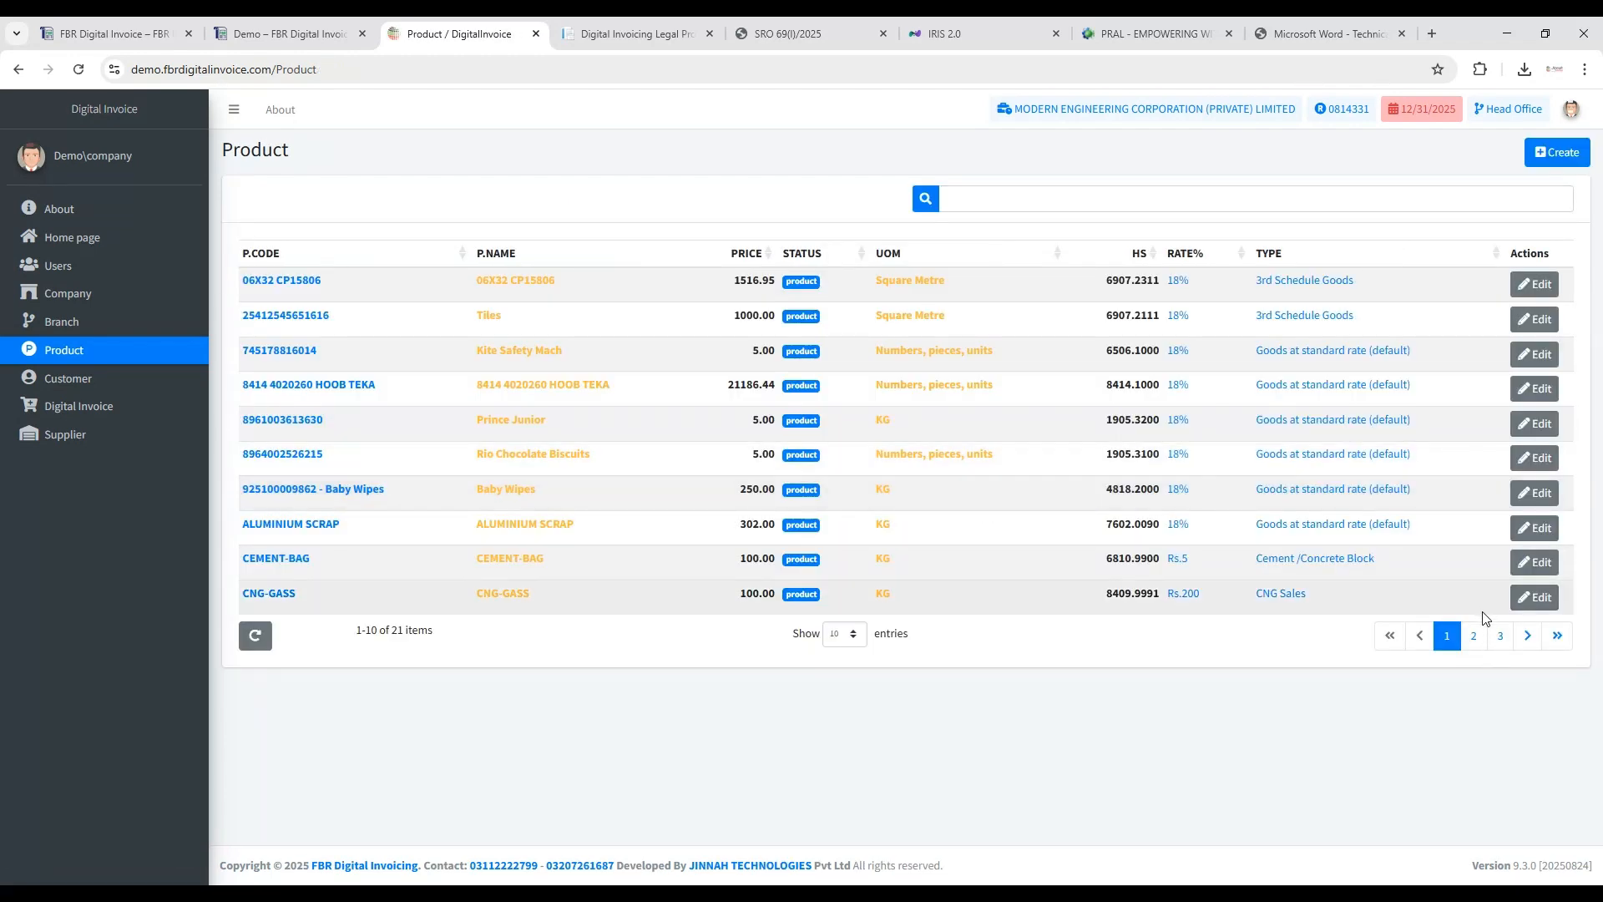
Browse the remaining product pages and review the IRON BARS RODS product's steel melting and re-rolling tax details without changing them.
{"action": "left_click", "coordinate": [1499, 636]}
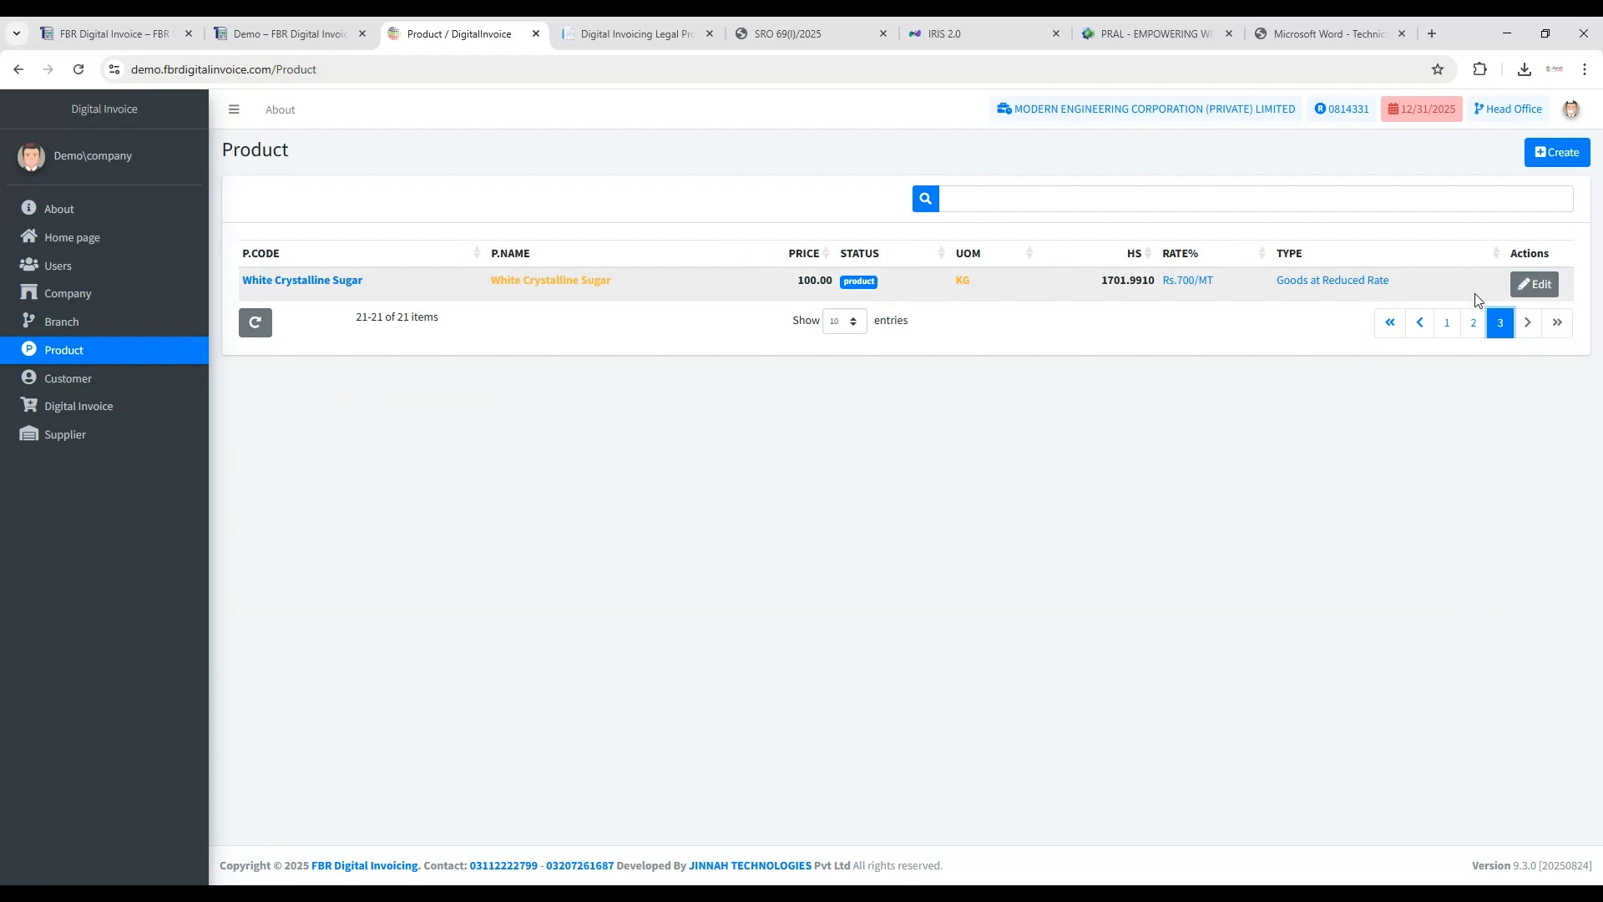
{"action": "left_click", "coordinate": [1473, 324]}
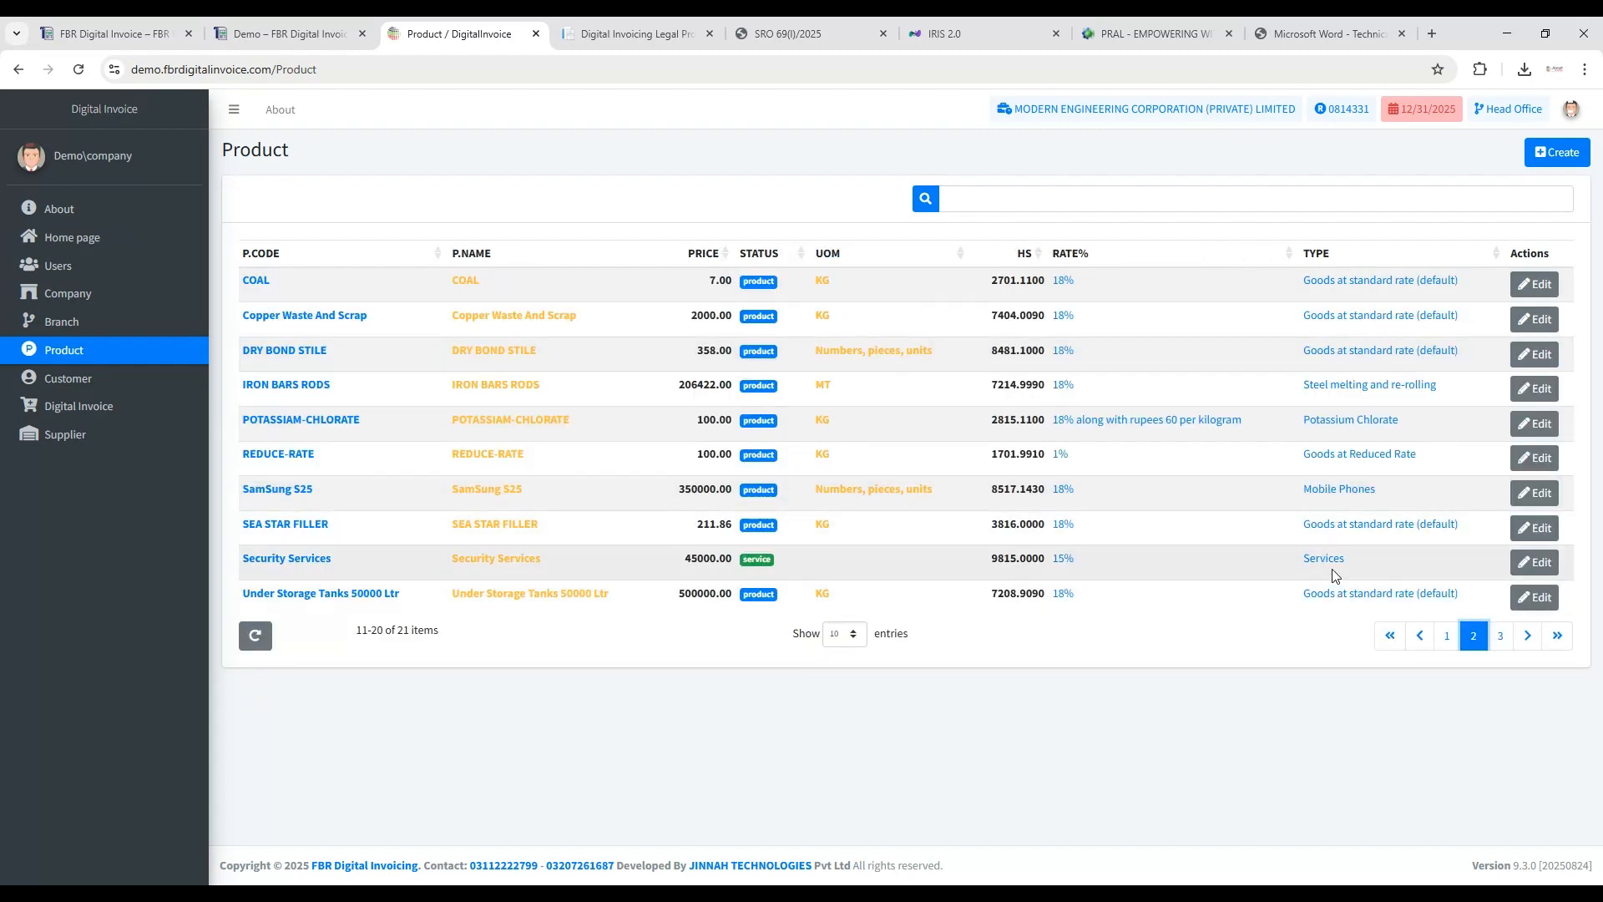
{"action": "triple_click", "coordinate": [1350, 386]}
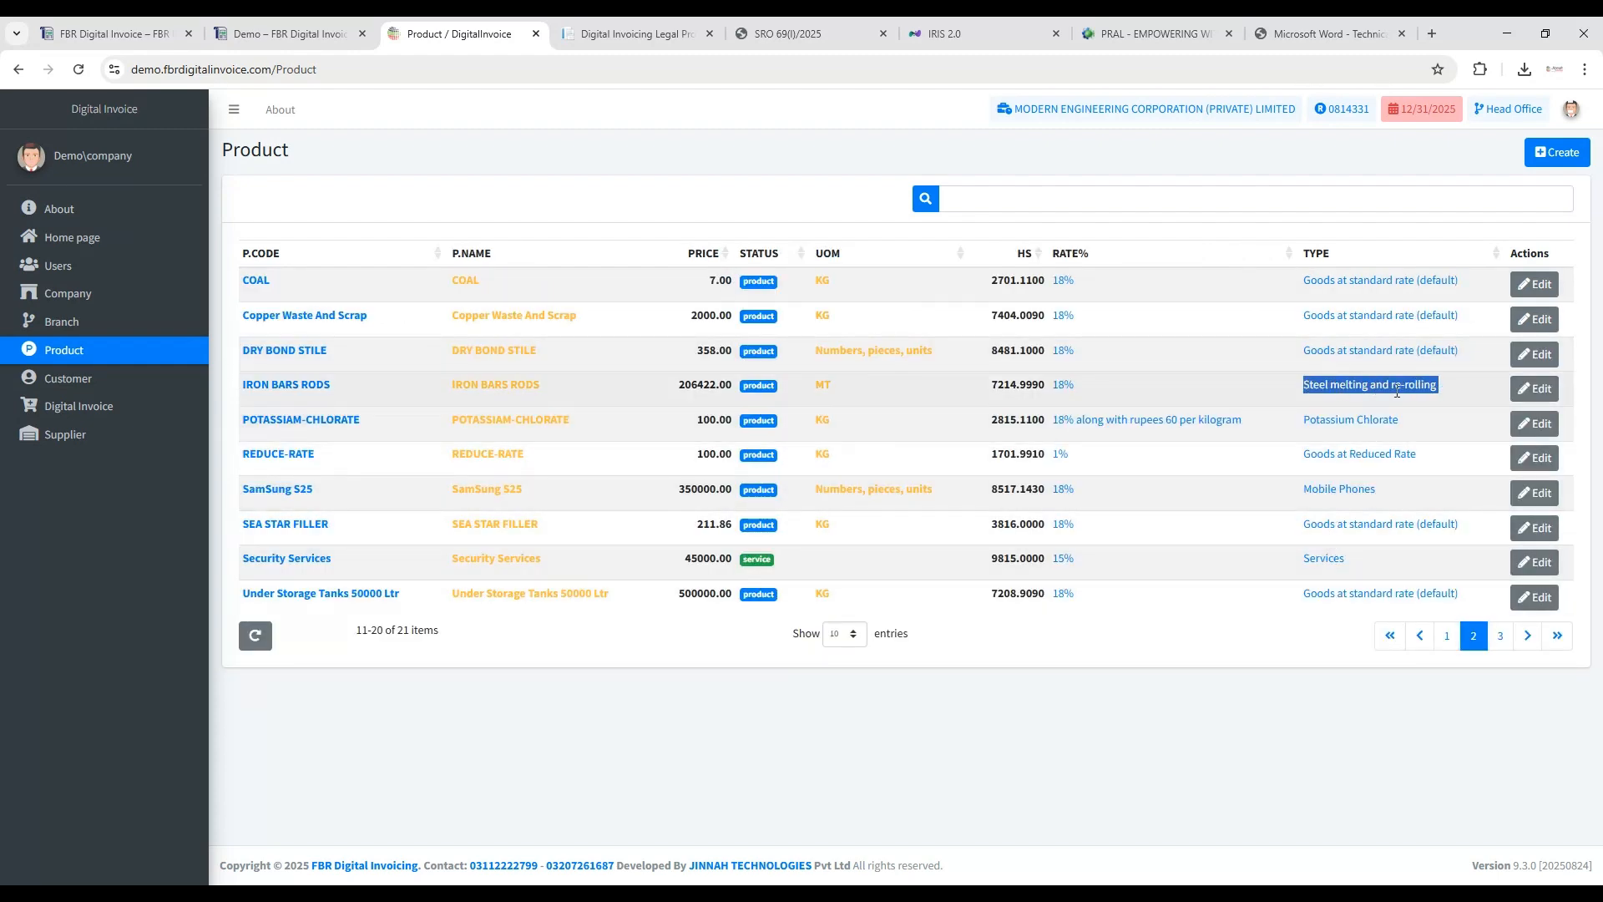
{"action": "left_click", "coordinate": [1533, 389]}
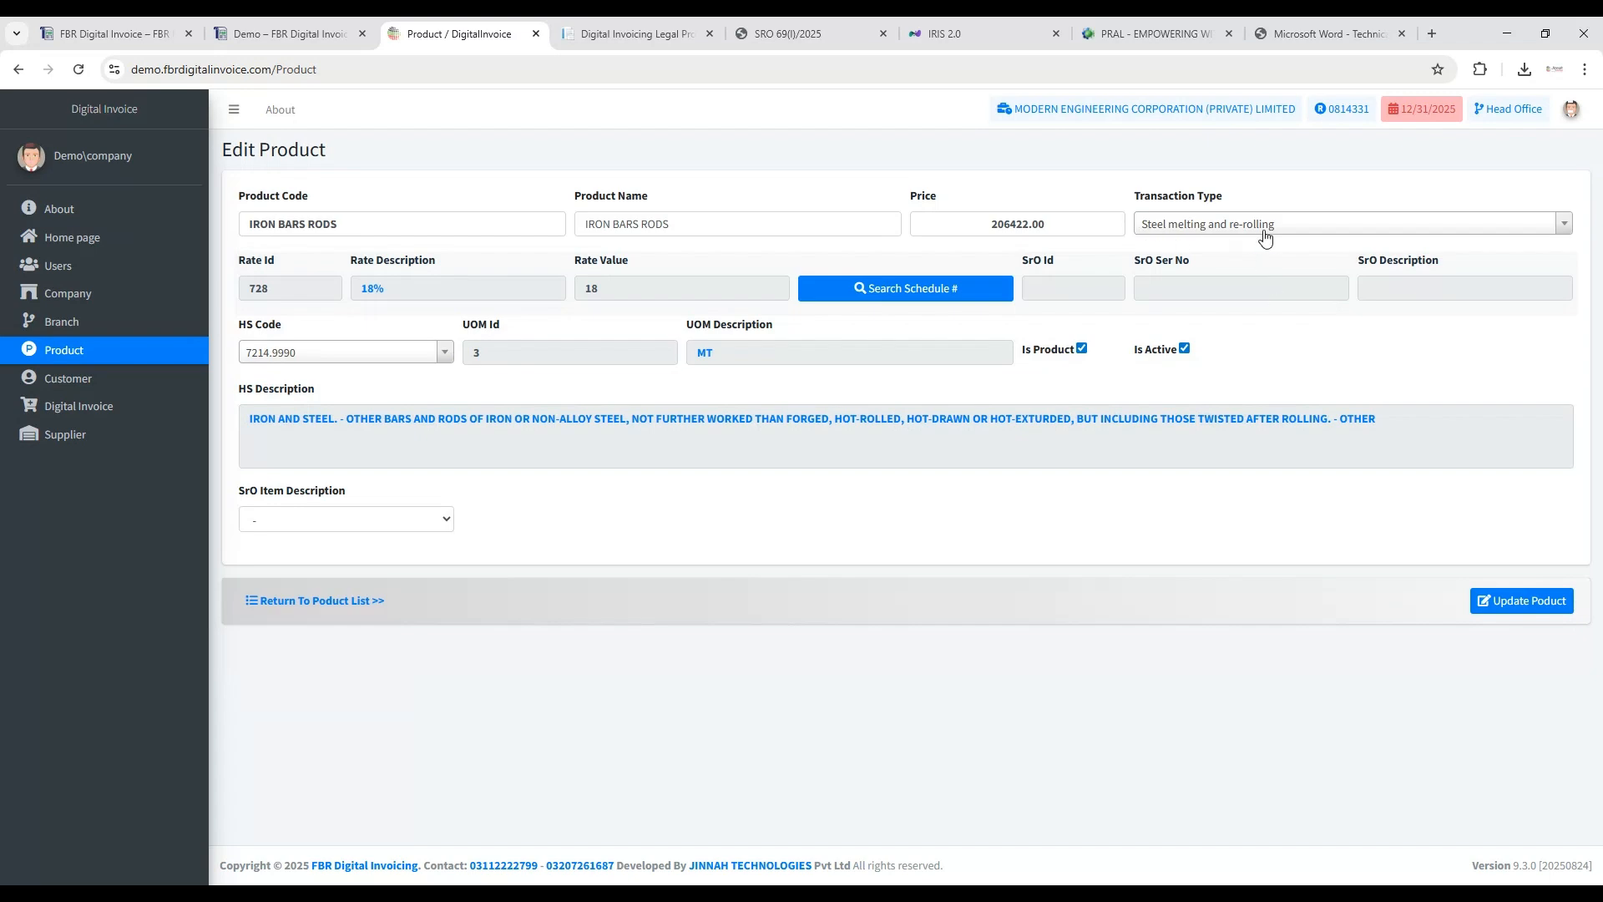
{"action": "left_click", "coordinate": [342, 598]}
Open a blank new customer form in the Customer section, review its type, category, name and NTN fields, and close it without saving.
{"action": "left_click", "coordinate": [68, 378]}
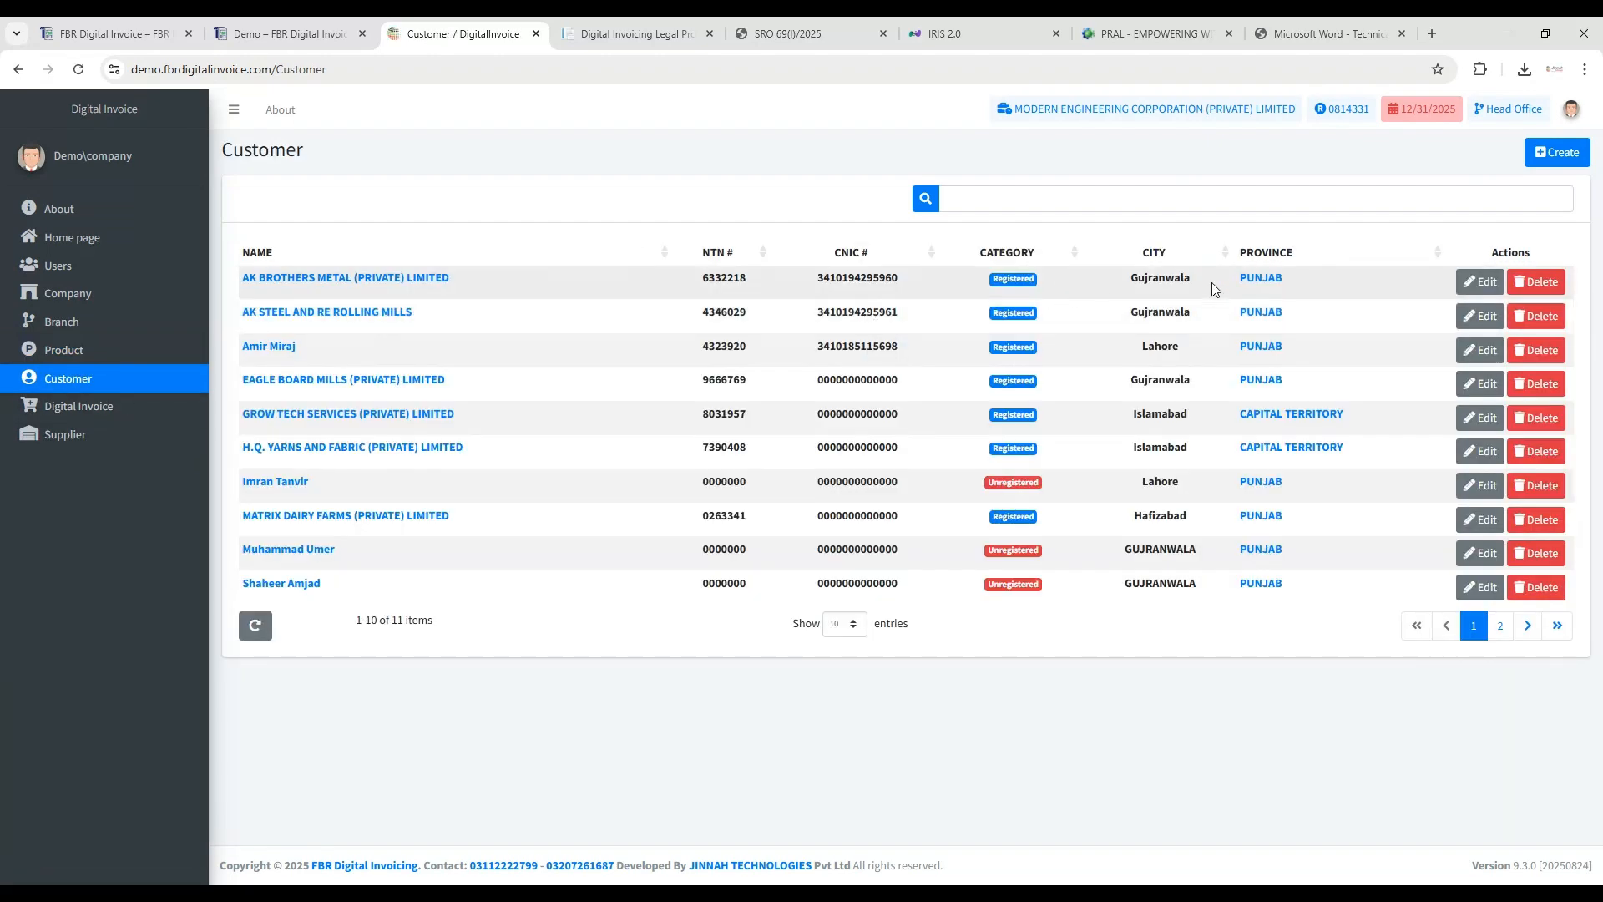
{"action": "left_click", "coordinate": [1544, 159]}
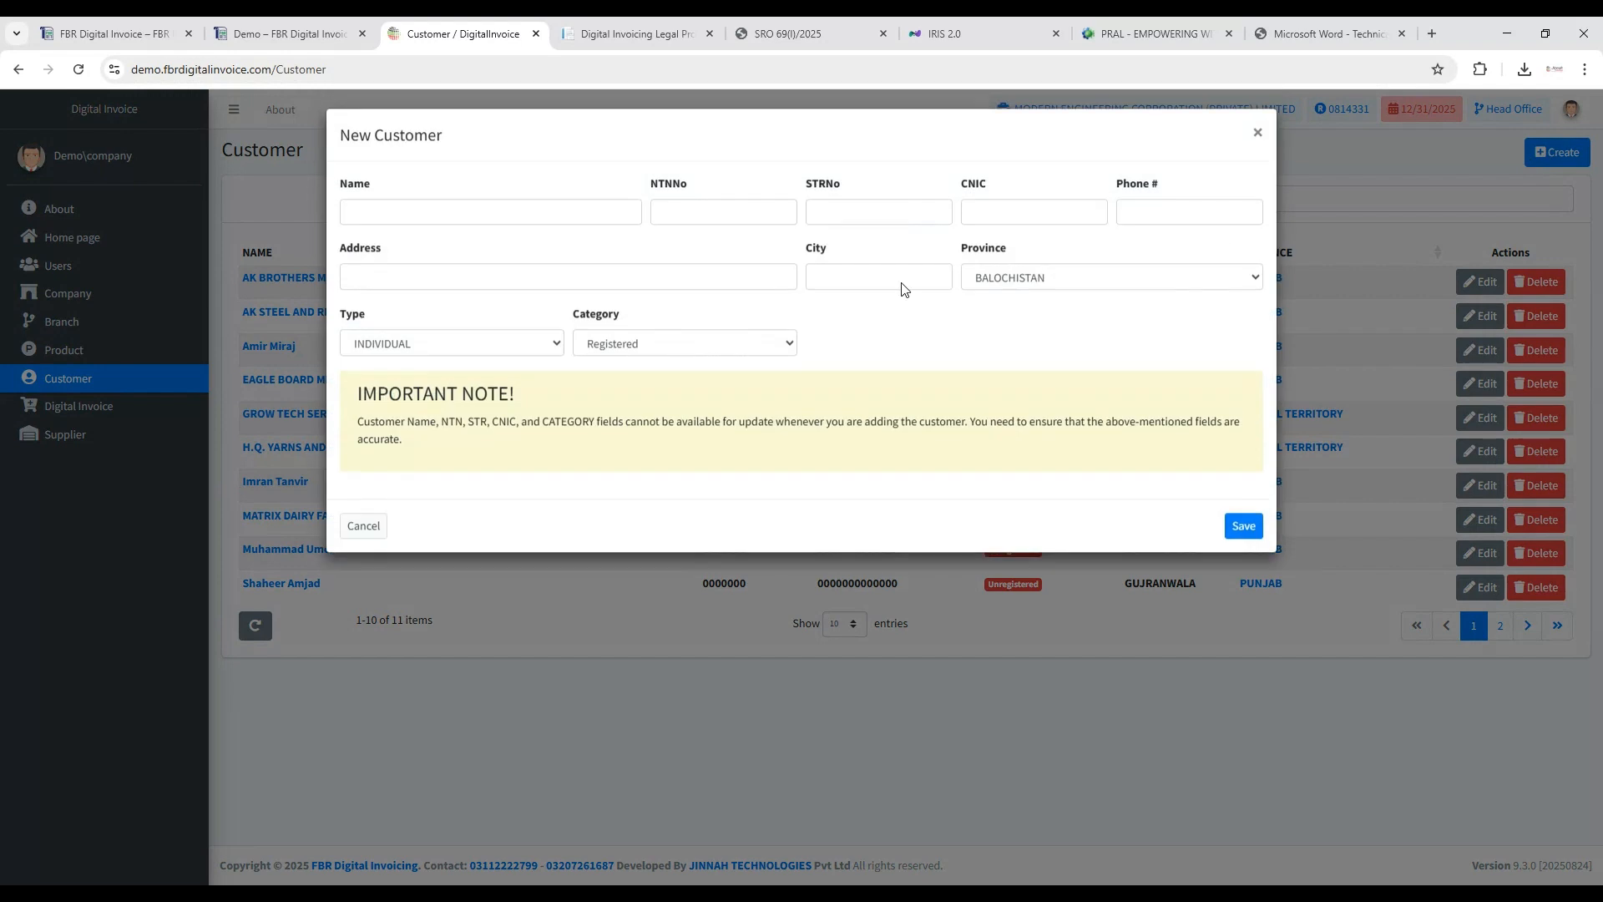
{"action": "left_click", "coordinate": [618, 349]}
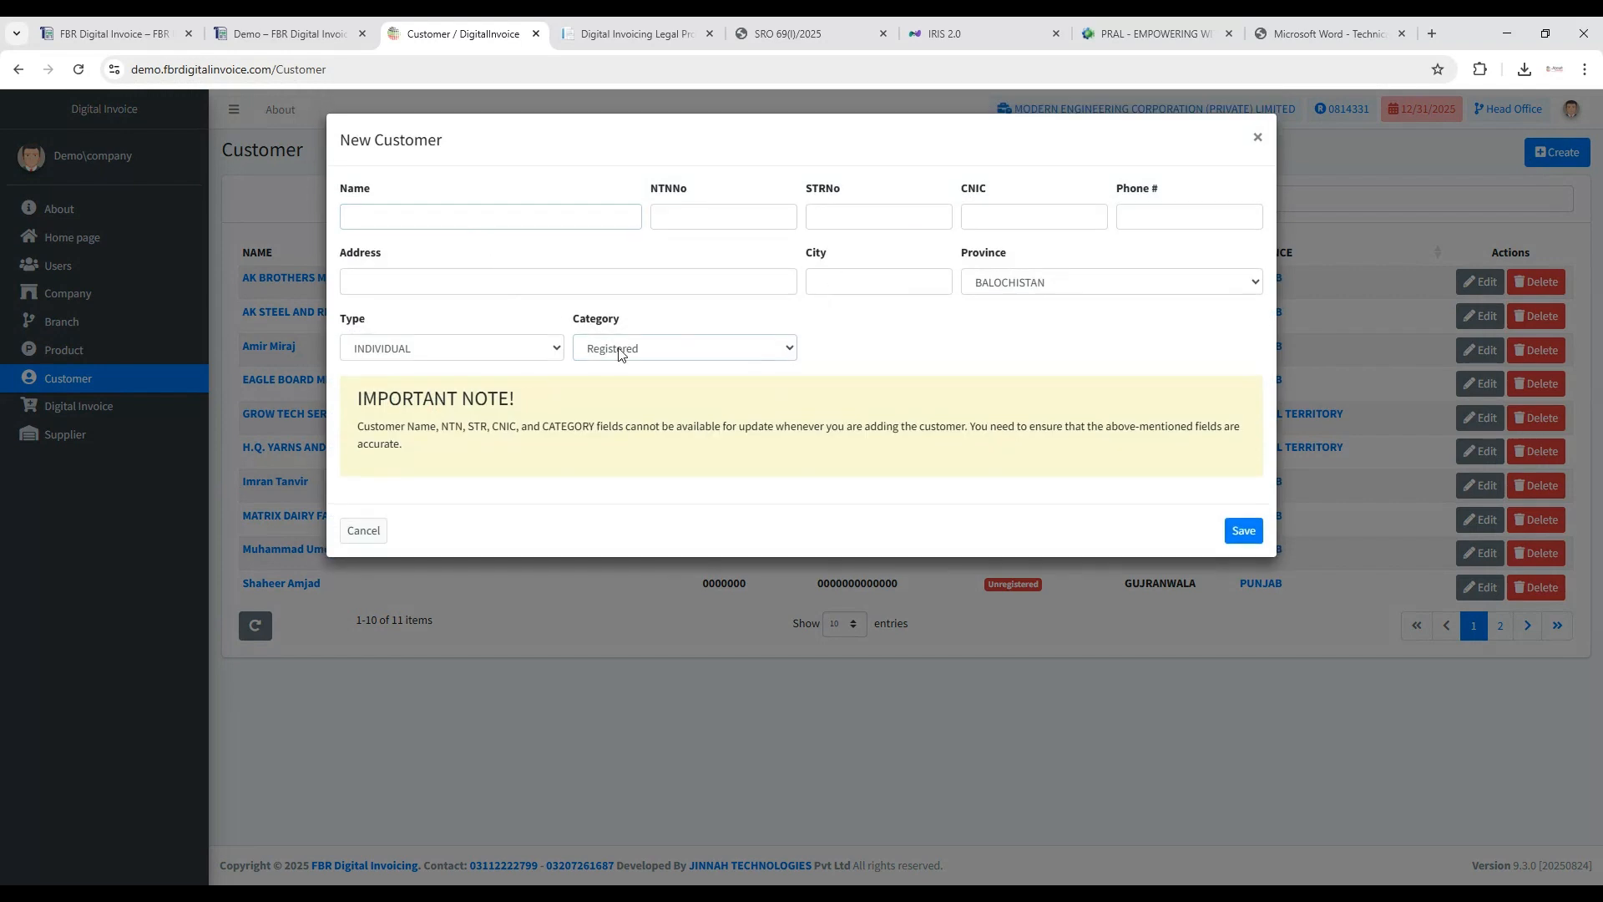
{"action": "left_click", "coordinate": [544, 349]}
{"action": "left_click", "coordinate": [609, 399]}
{"action": "double_click", "coordinate": [697, 219]}
{"action": "left_click", "coordinate": [697, 219]}
{"action": "left_click", "coordinate": [581, 226]}
{"action": "left_click", "coordinate": [614, 178]}
{"action": "left_click", "coordinate": [1256, 143]}
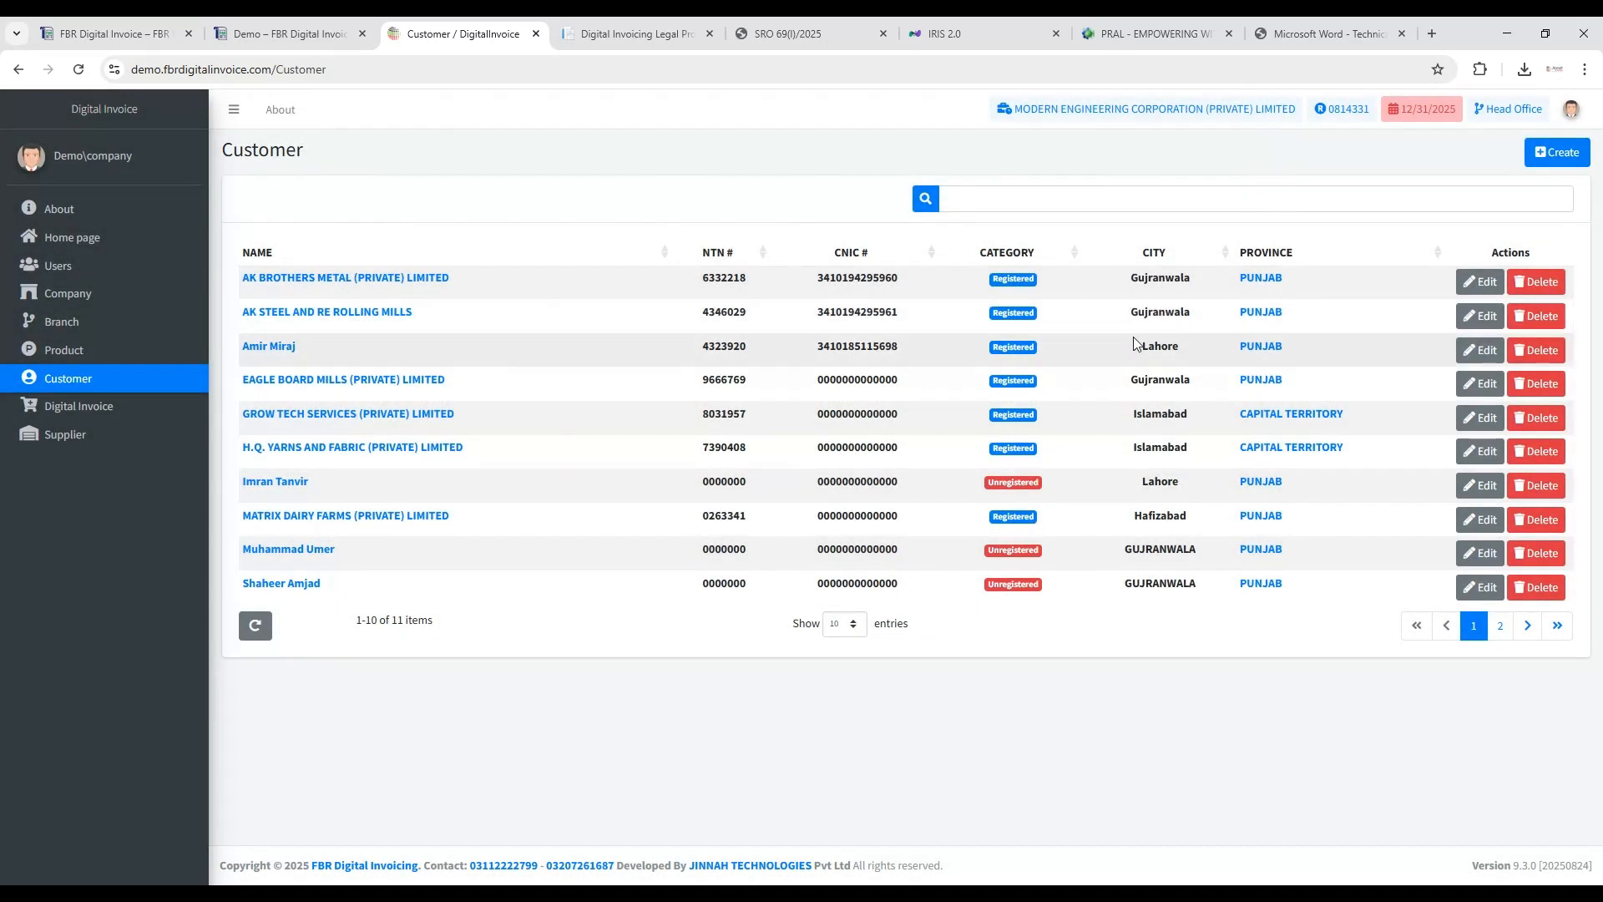
Open the unregistered Lahore customer's record, inspect its NTN and CNIC fields, and close it without changes.
{"action": "left_click", "coordinate": [1481, 492]}
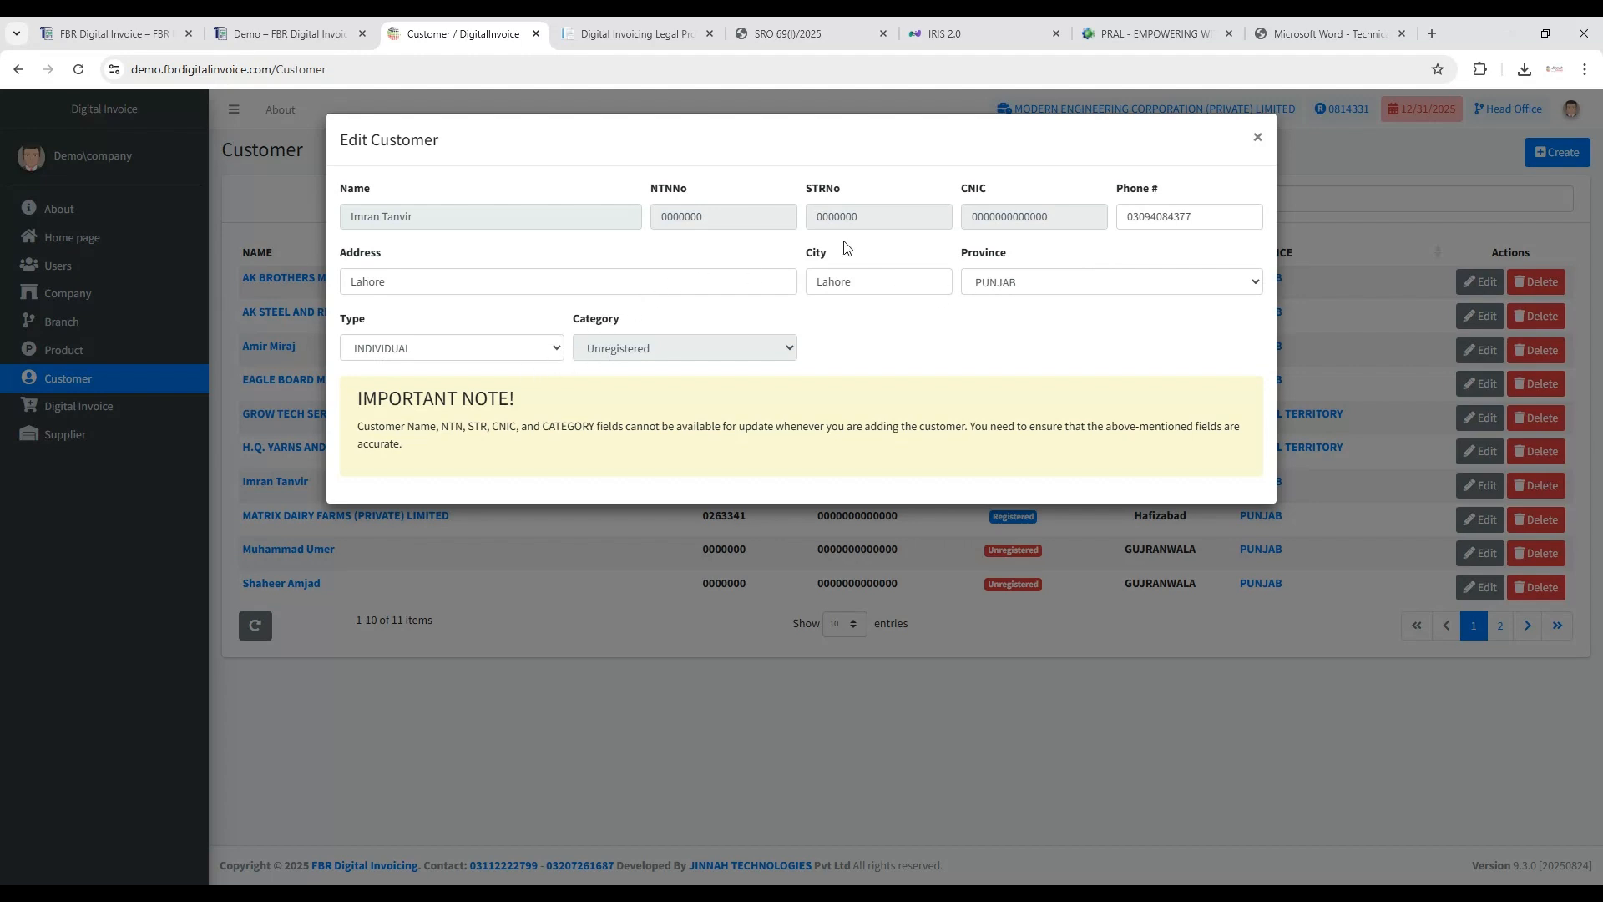
{"action": "double_click", "coordinate": [683, 219]}
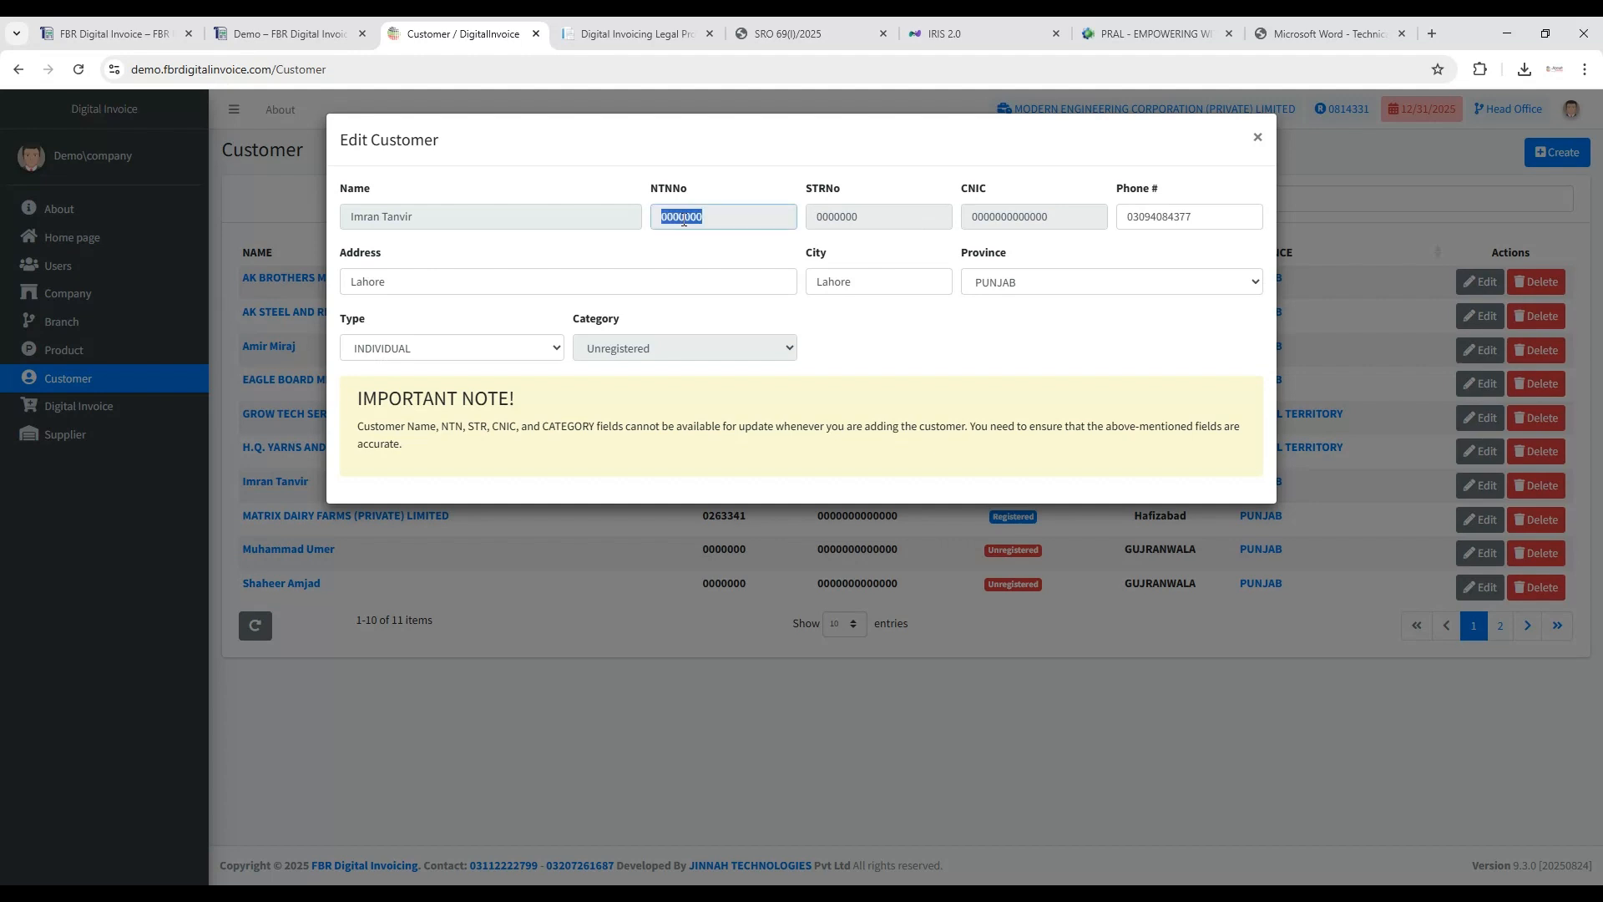
{"action": "double_click", "coordinate": [987, 218]}
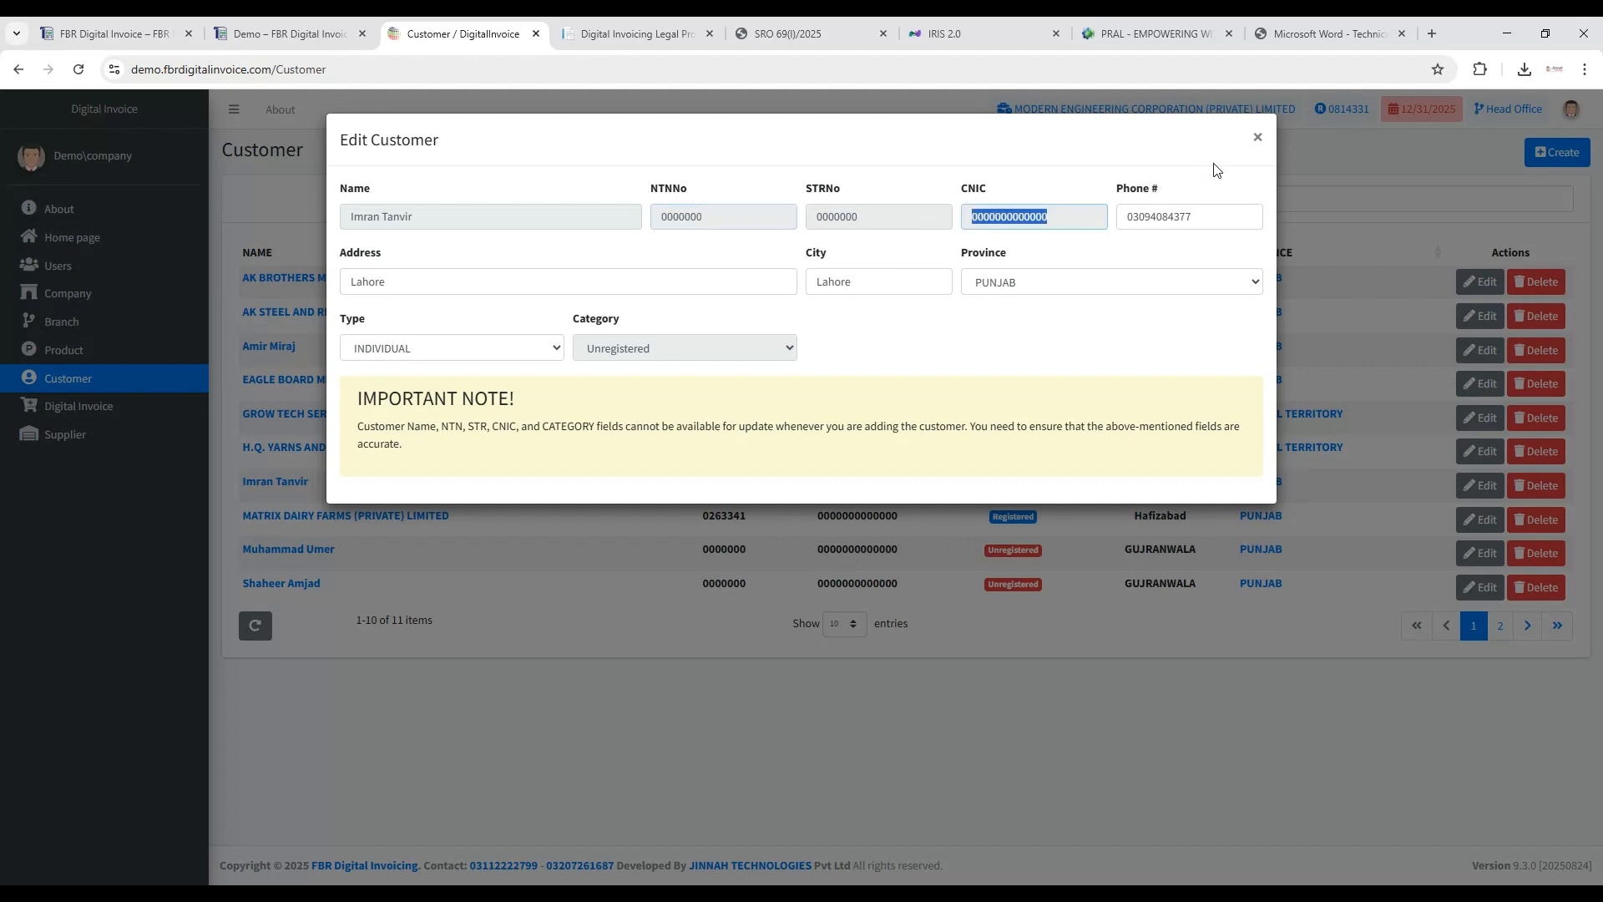
{"action": "left_click", "coordinate": [1257, 141]}
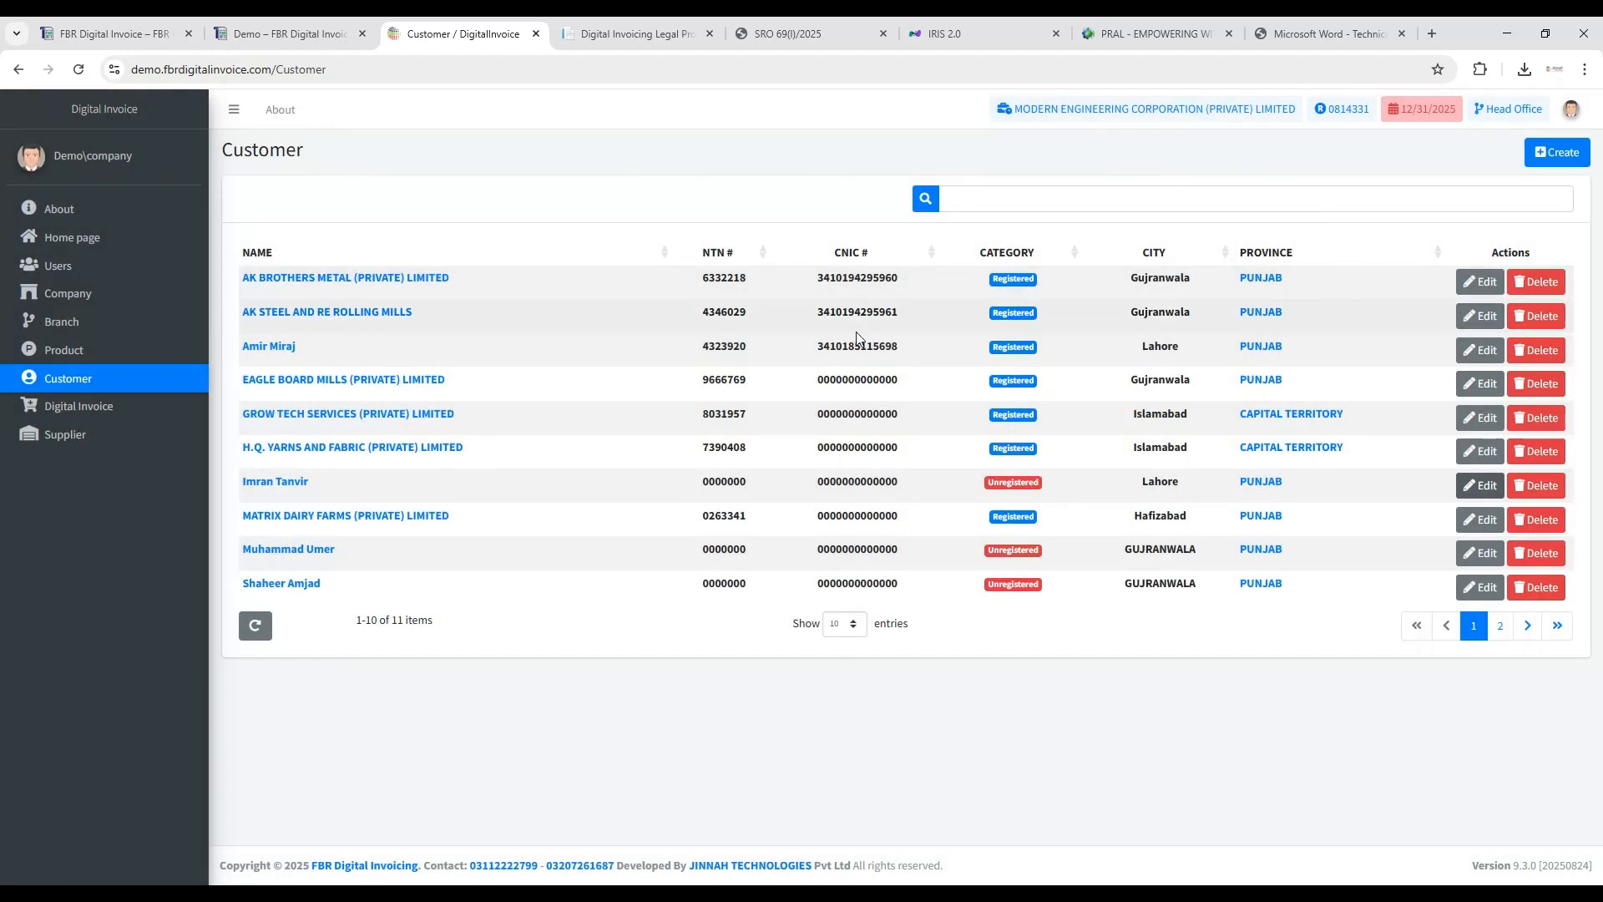
Open the 17 Aug 2025 Sargodha Branch invoice from the Digital Invoice list and review its buyer, item and tax details.
{"action": "left_click", "coordinate": [114, 409]}
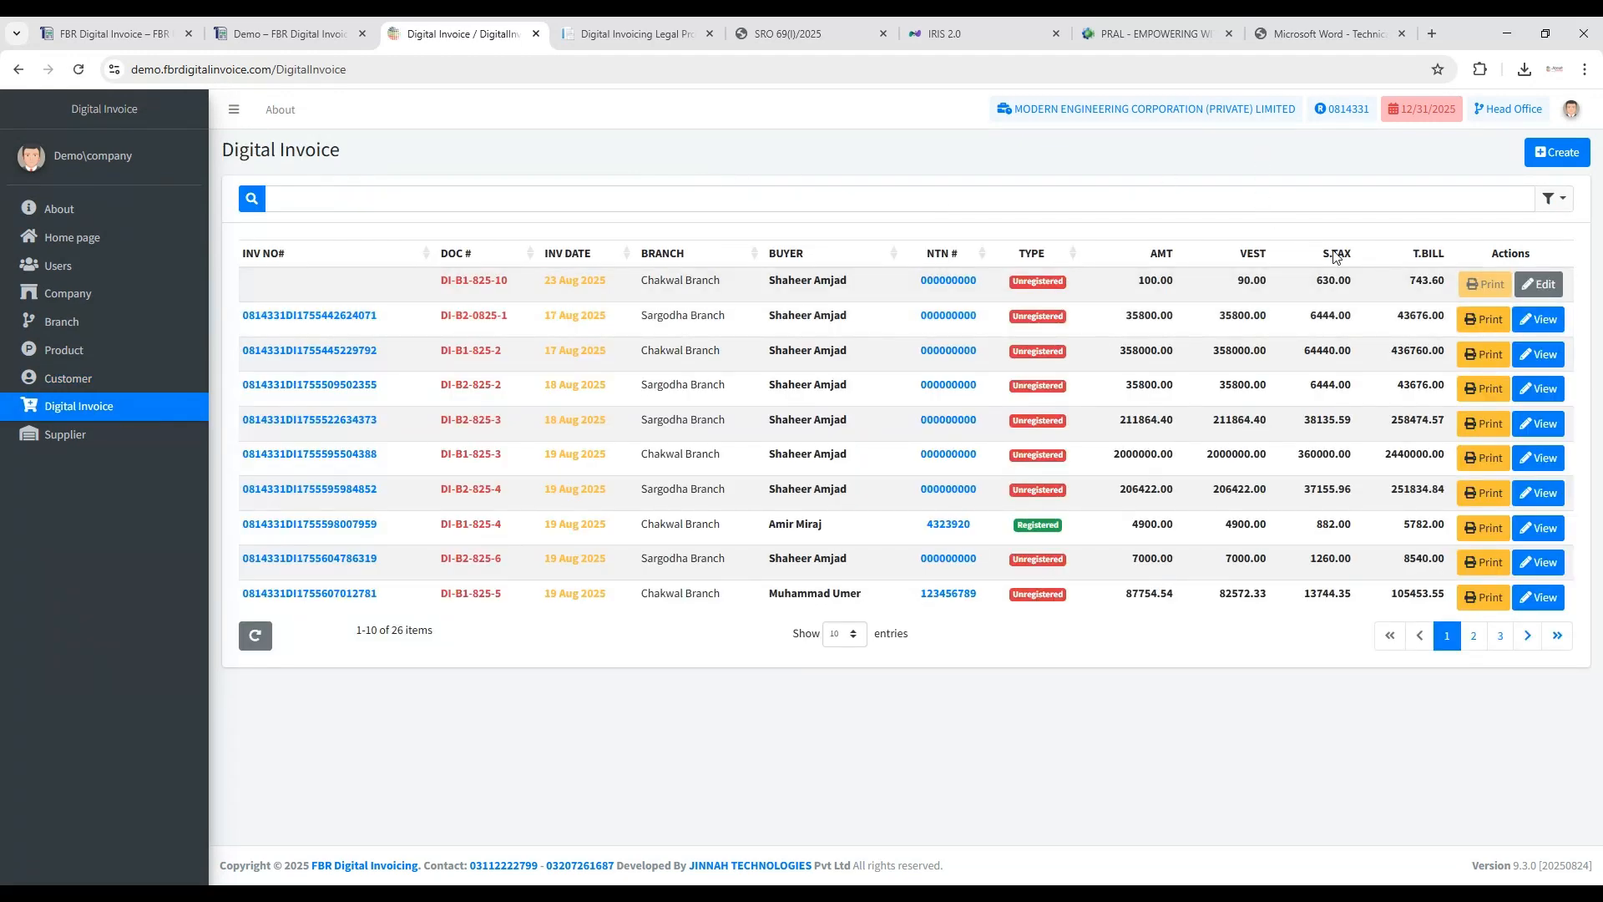
{"action": "left_click", "coordinate": [1524, 322]}
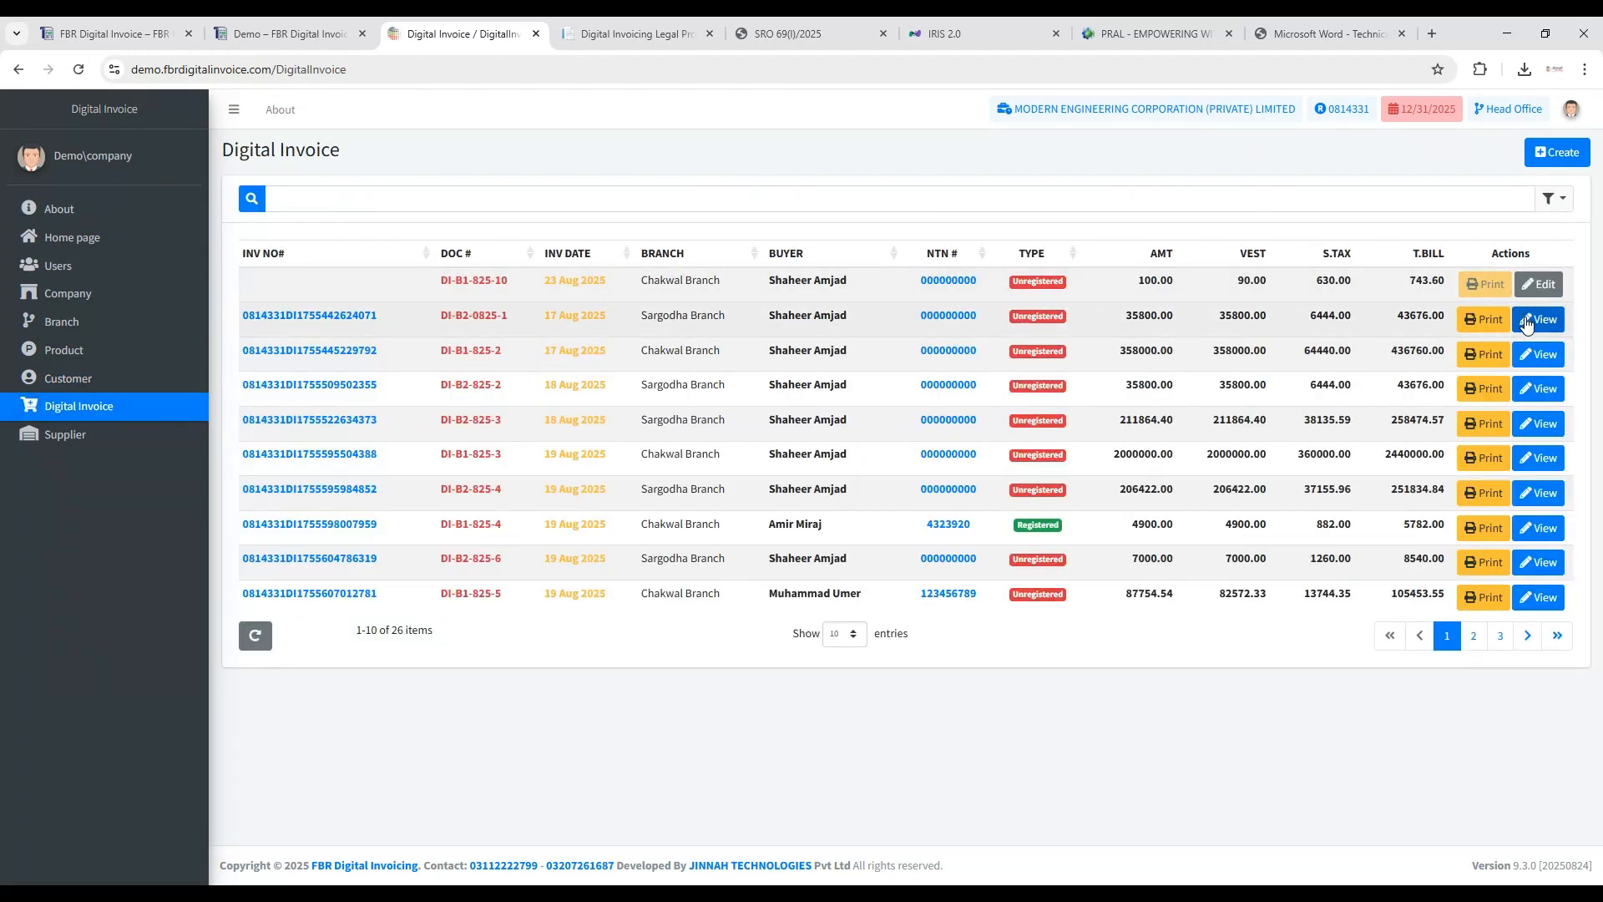
{"action": "scroll", "coordinate": [1122, 641], "scroll_direction": "down", "scroll_amount": 2}
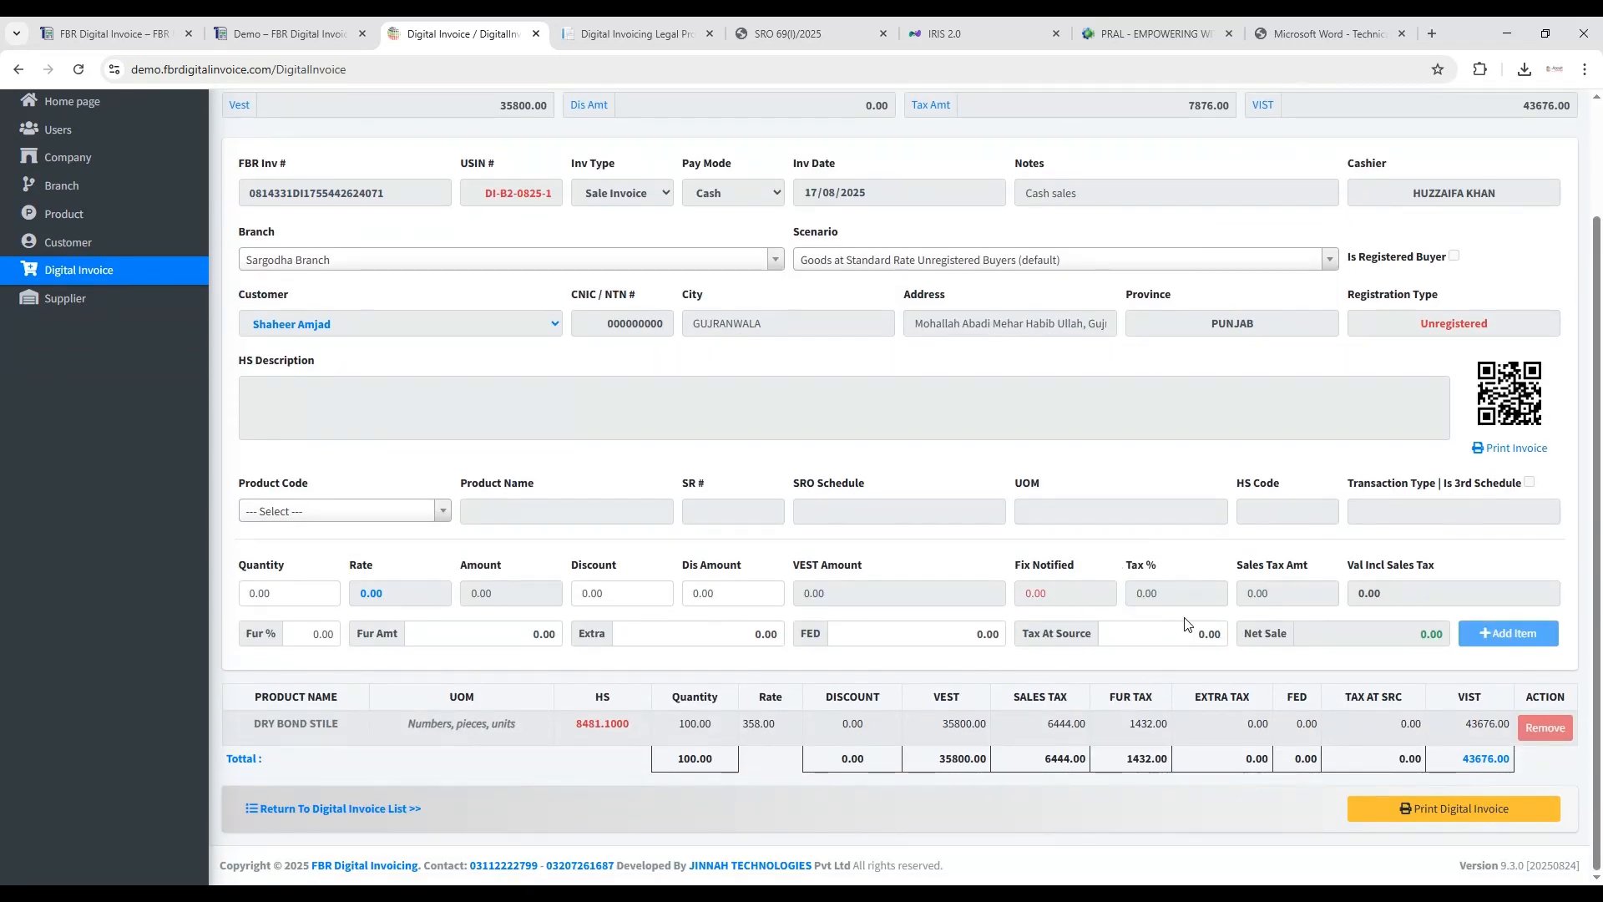
Open the printable version of the Sargodha Branch invoice, review its totals and FBR verification section, and bring up the print preview.
{"action": "left_click", "coordinate": [1503, 449]}
{"action": "scroll", "coordinate": [1207, 601], "scroll_direction": "down", "scroll_amount": 4}
{"action": "scroll", "coordinate": [1208, 602], "scroll_direction": "up", "scroll_amount": 4}
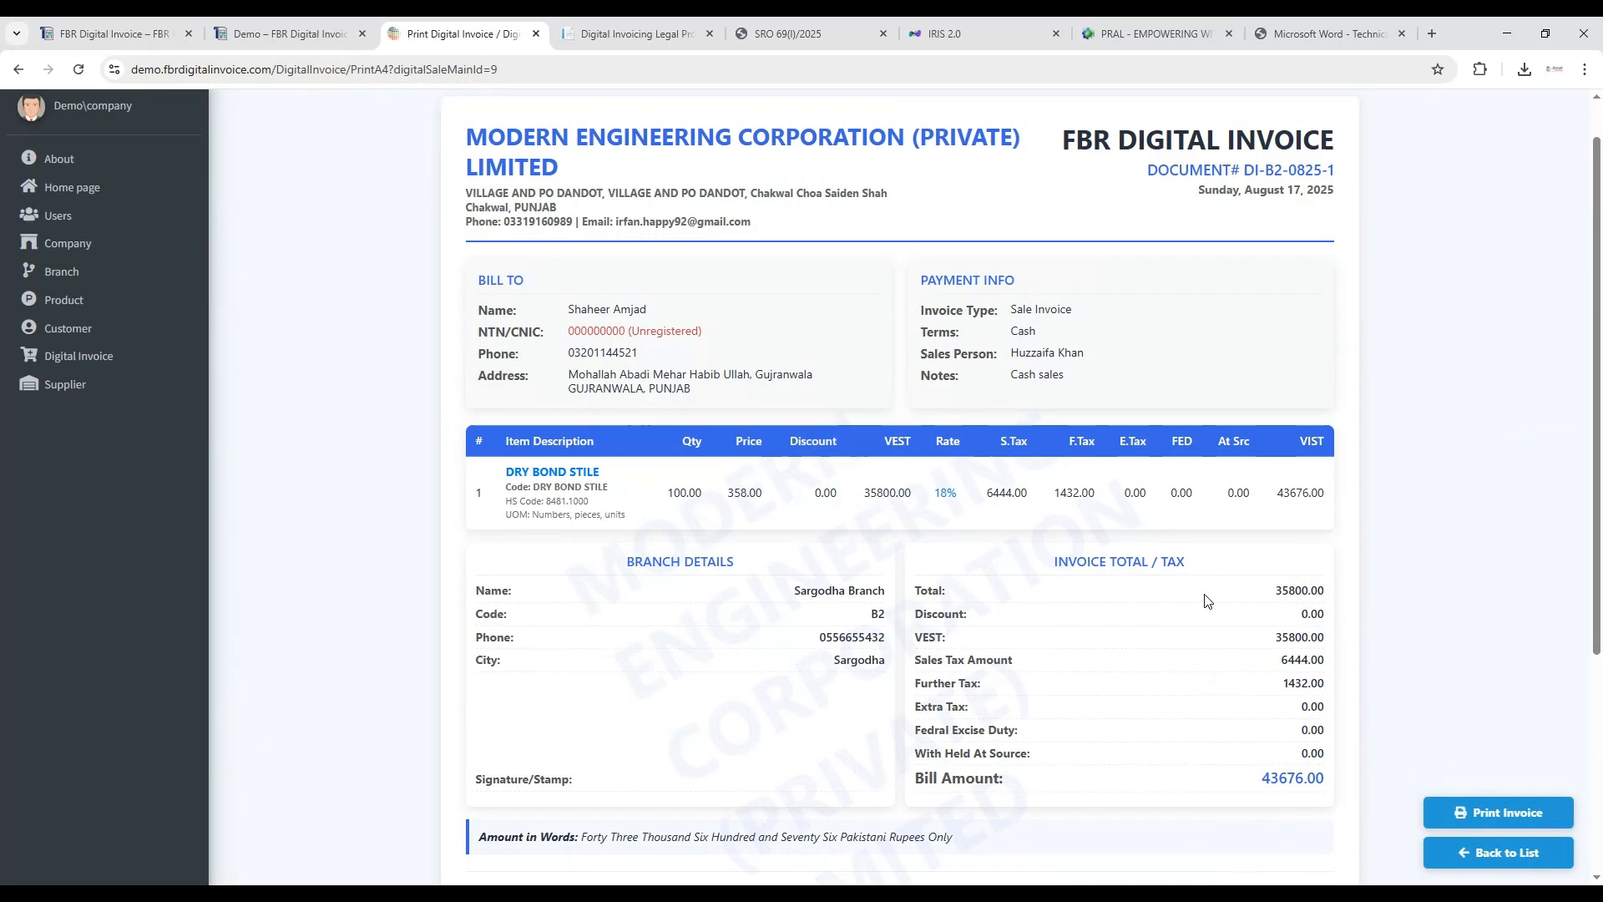
{"action": "scroll", "coordinate": [1207, 601], "scroll_direction": "down", "scroll_amount": 5}
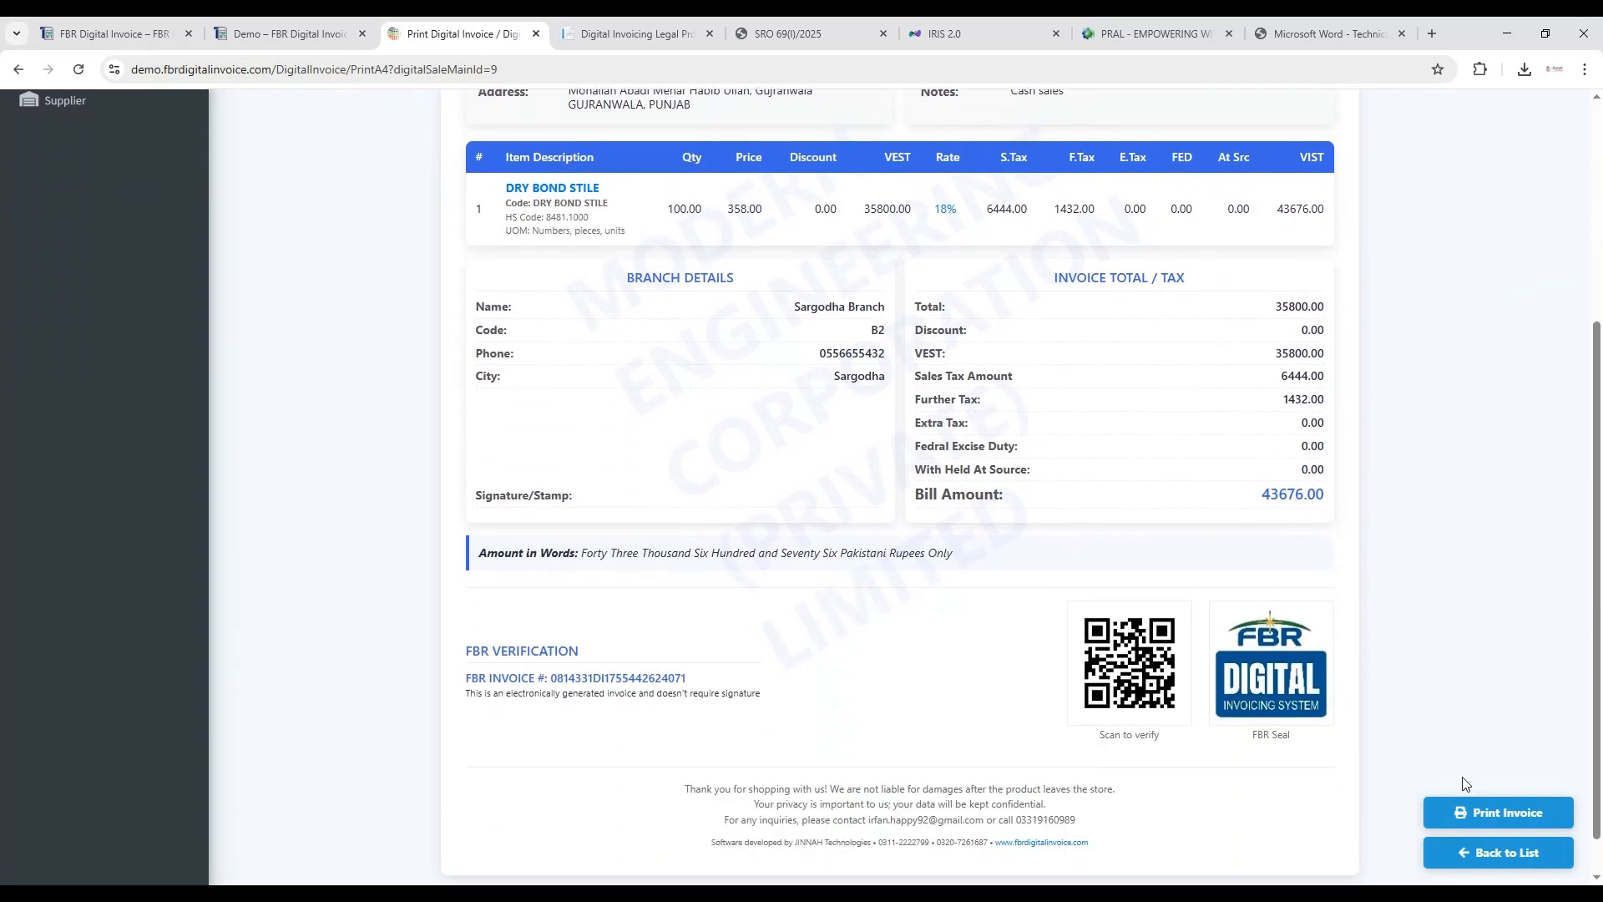
{"action": "left_click", "coordinate": [1498, 812]}
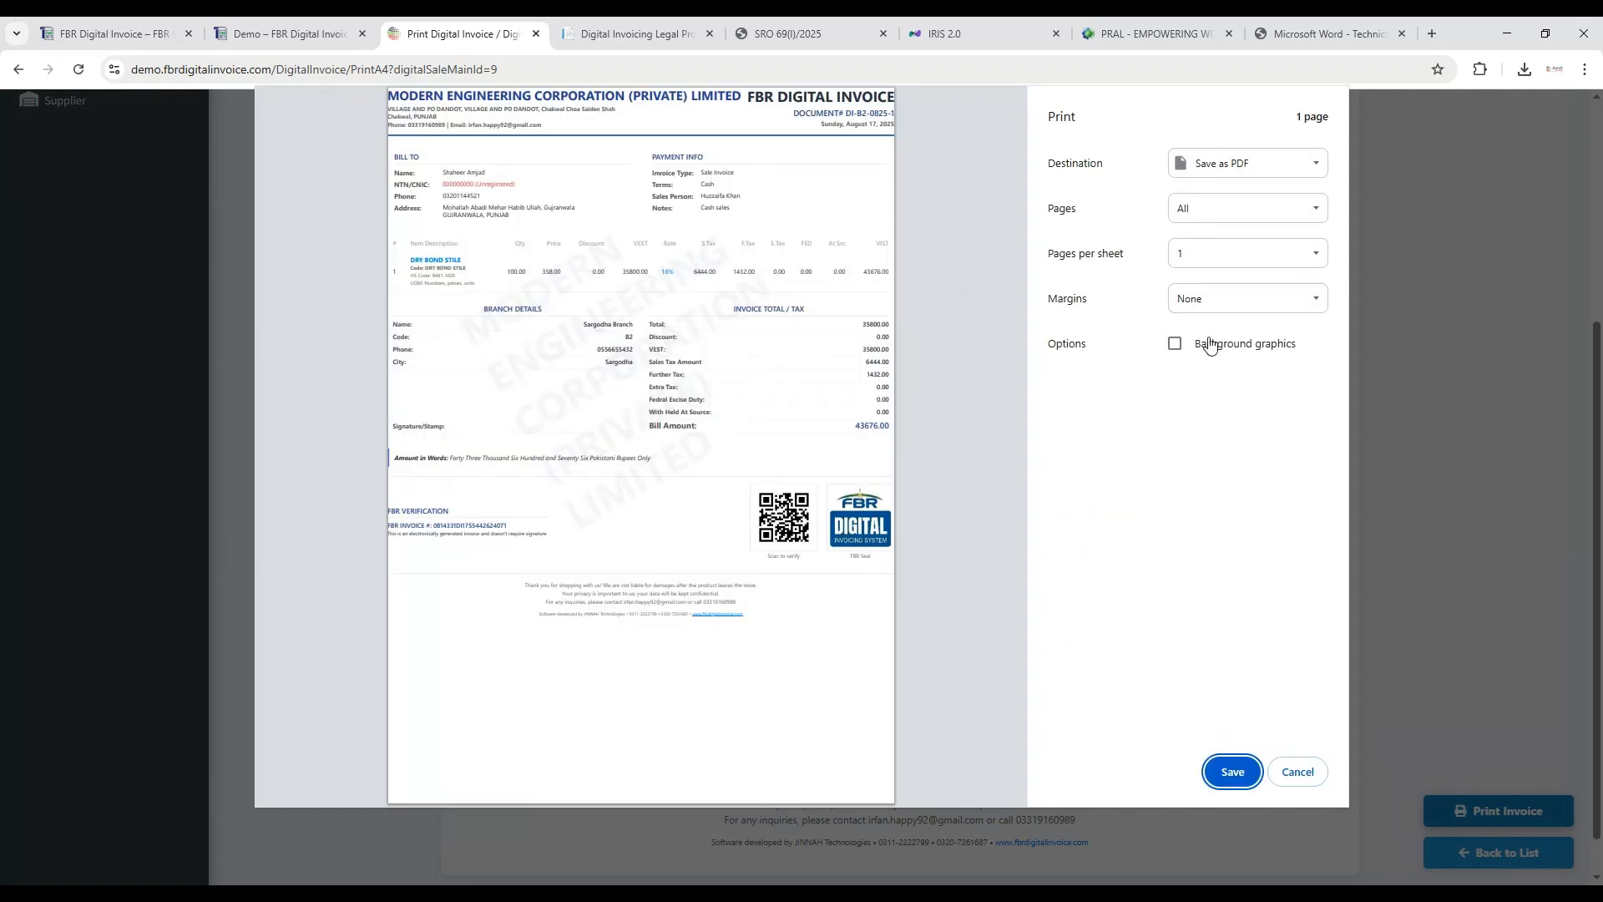
Preview the invoice printout with default margins and background graphics enabled, and close the print preview without saving.
{"action": "left_click", "coordinate": [1211, 303]}
{"action": "left_click", "coordinate": [1198, 329]}
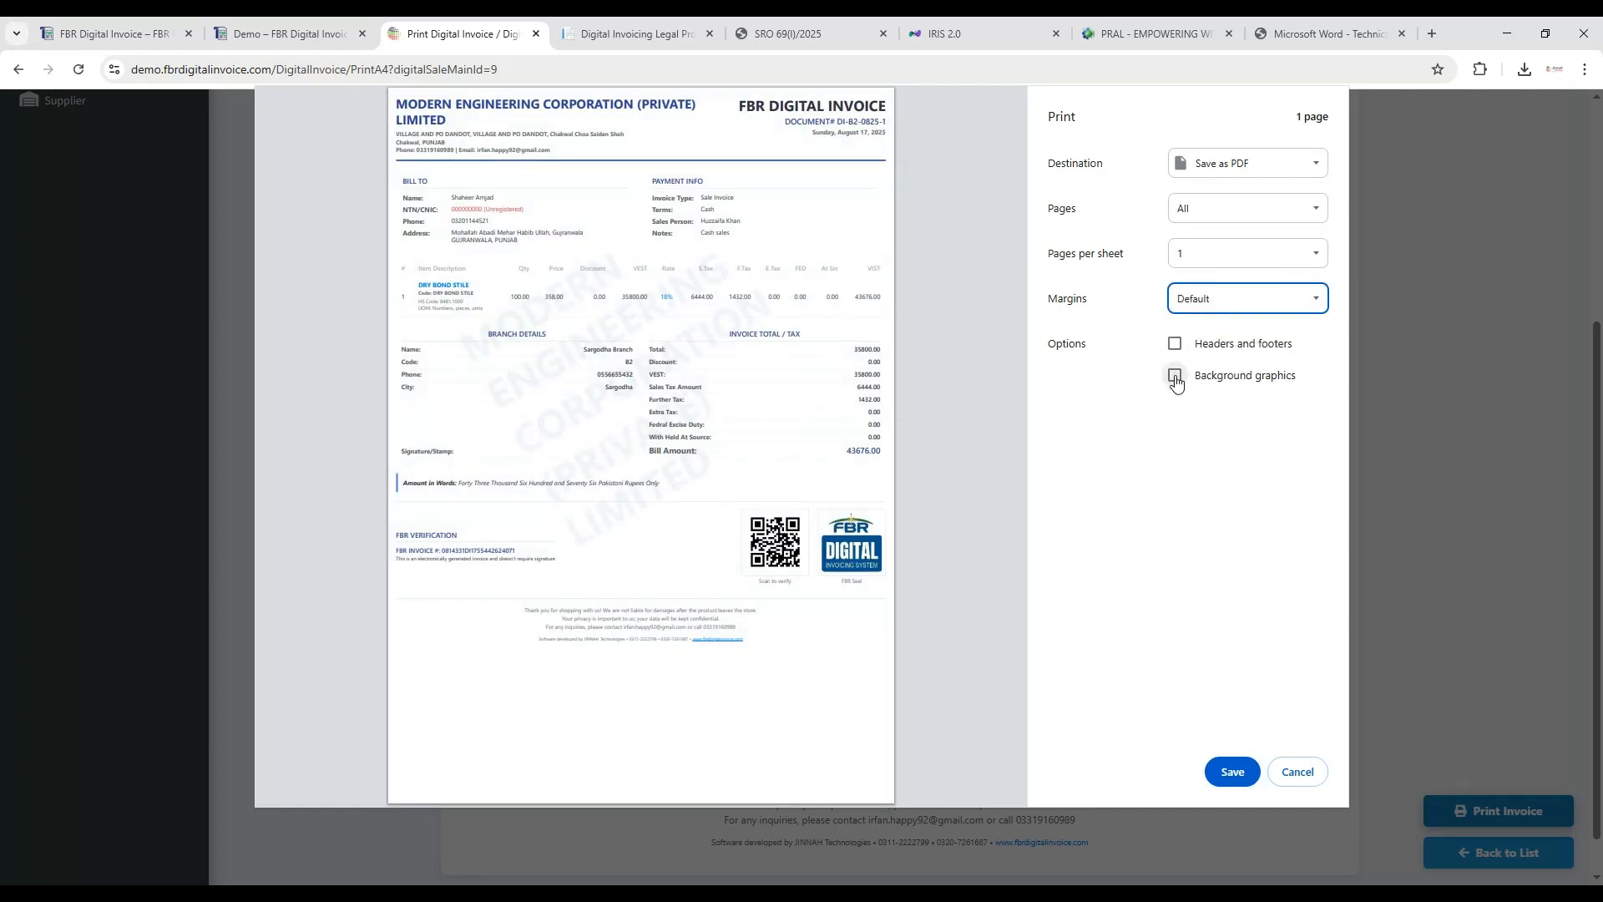
{"action": "left_click", "coordinate": [1176, 377]}
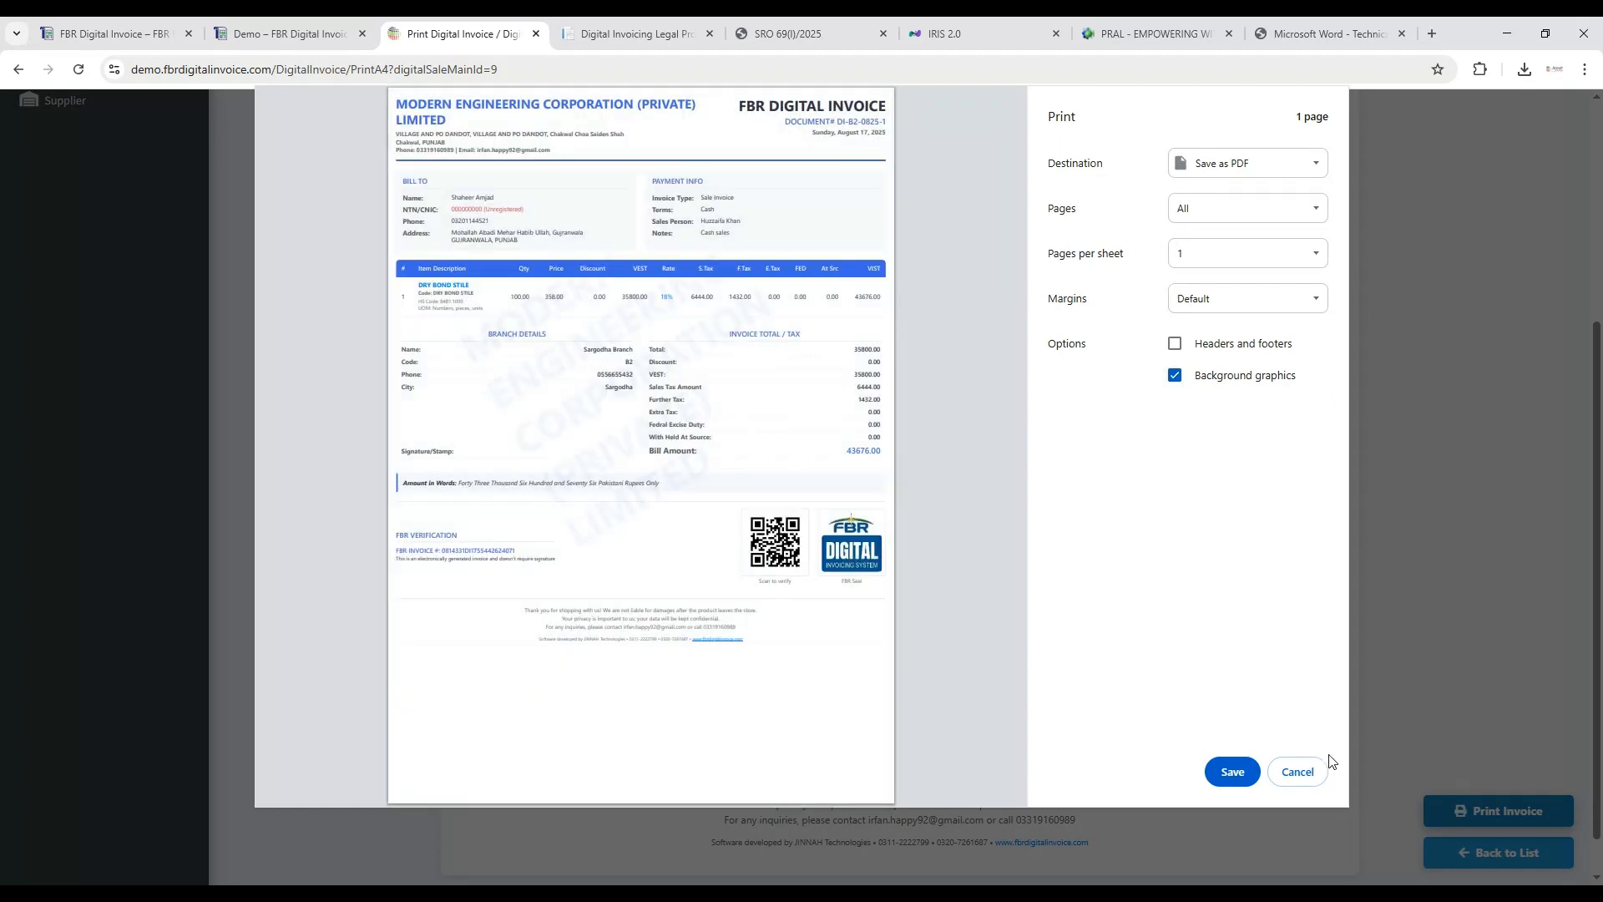
{"action": "left_click", "coordinate": [1295, 772]}
Return to the Digital Invoice list, start a new invoice, and enter "Cash sales" in its notes.
{"action": "left_click", "coordinate": [1499, 852]}
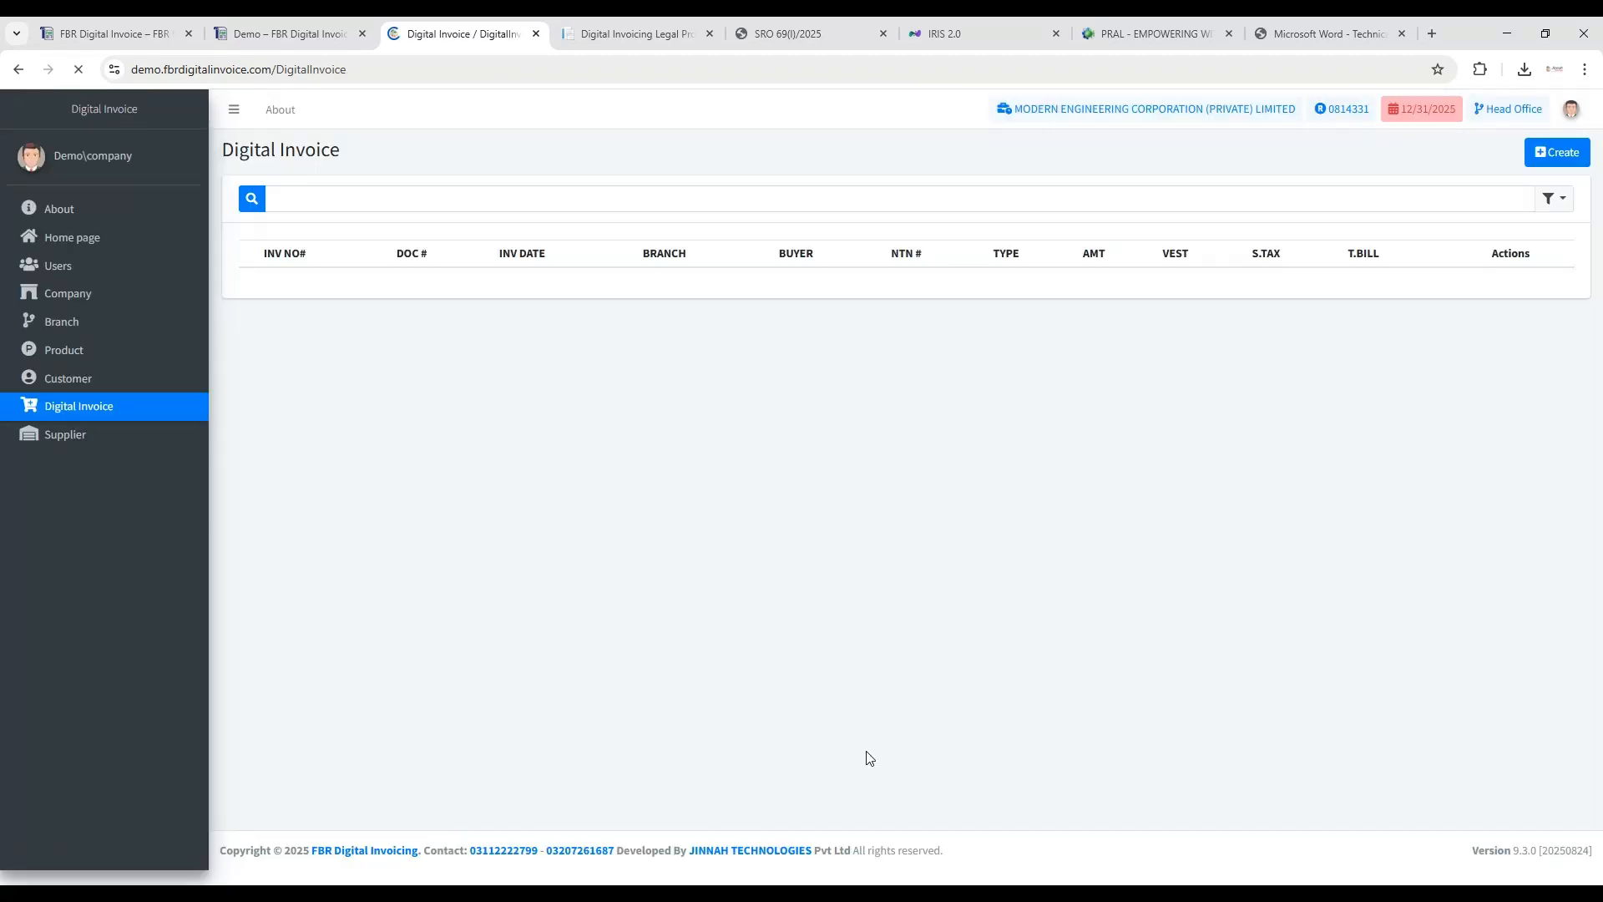
{"action": "left_click", "coordinate": [1550, 153]}
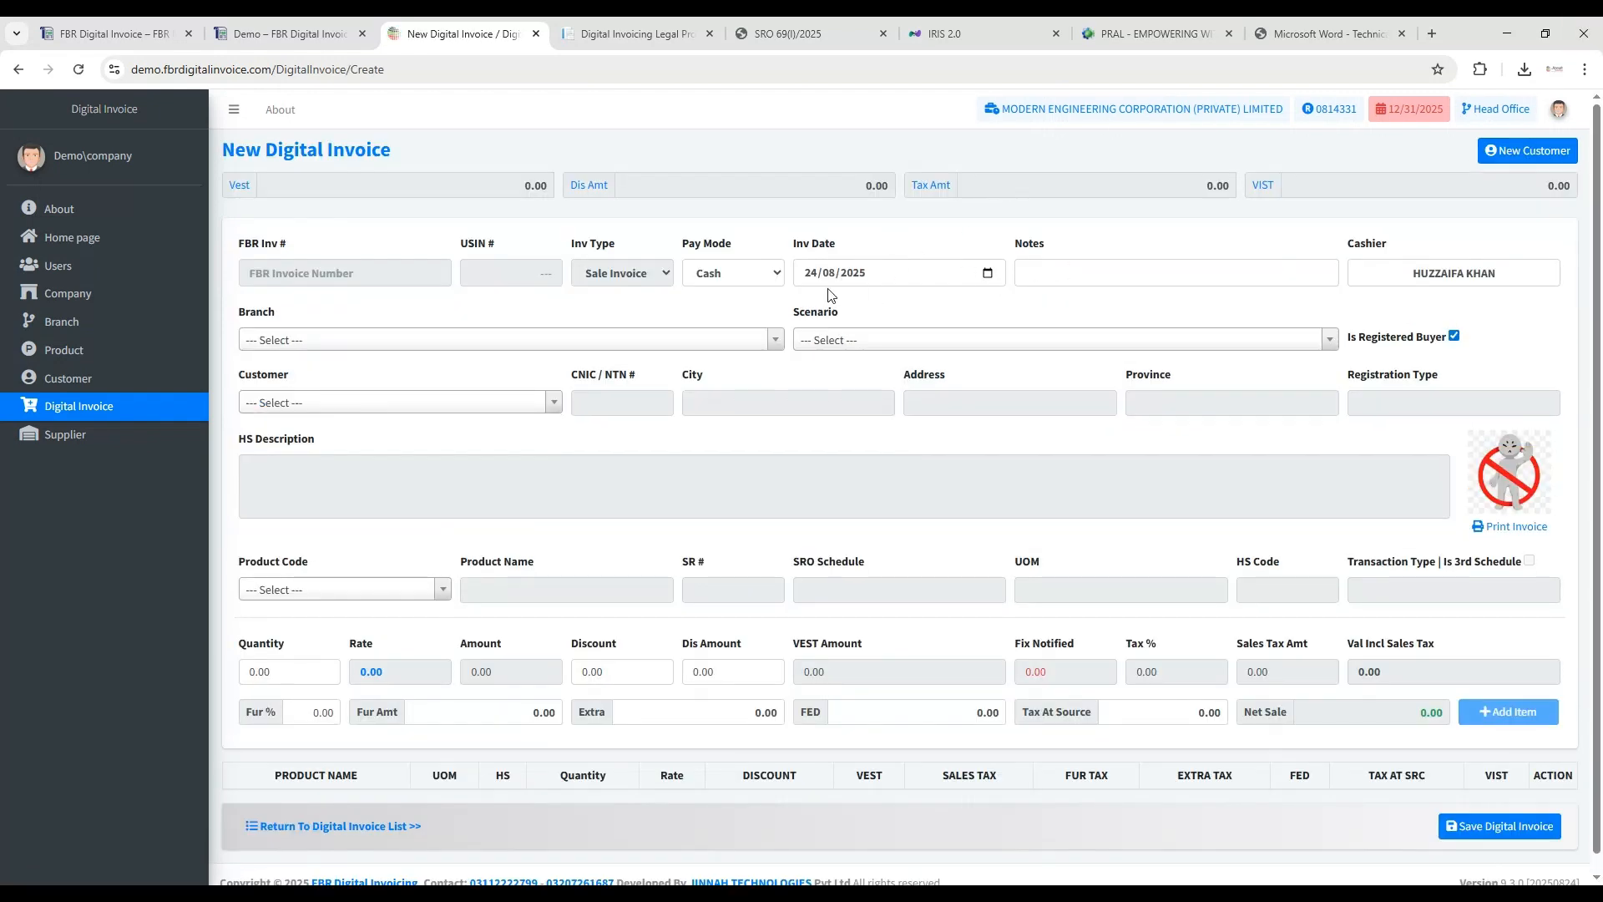
{"action": "left_click", "coordinate": [279, 279]}
{"action": "left_click", "coordinate": [536, 274]}
{"action": "left_click", "coordinate": [762, 275]}
{"action": "left_click", "coordinate": [1055, 277]}
{"action": "type", "text": "Cash"}
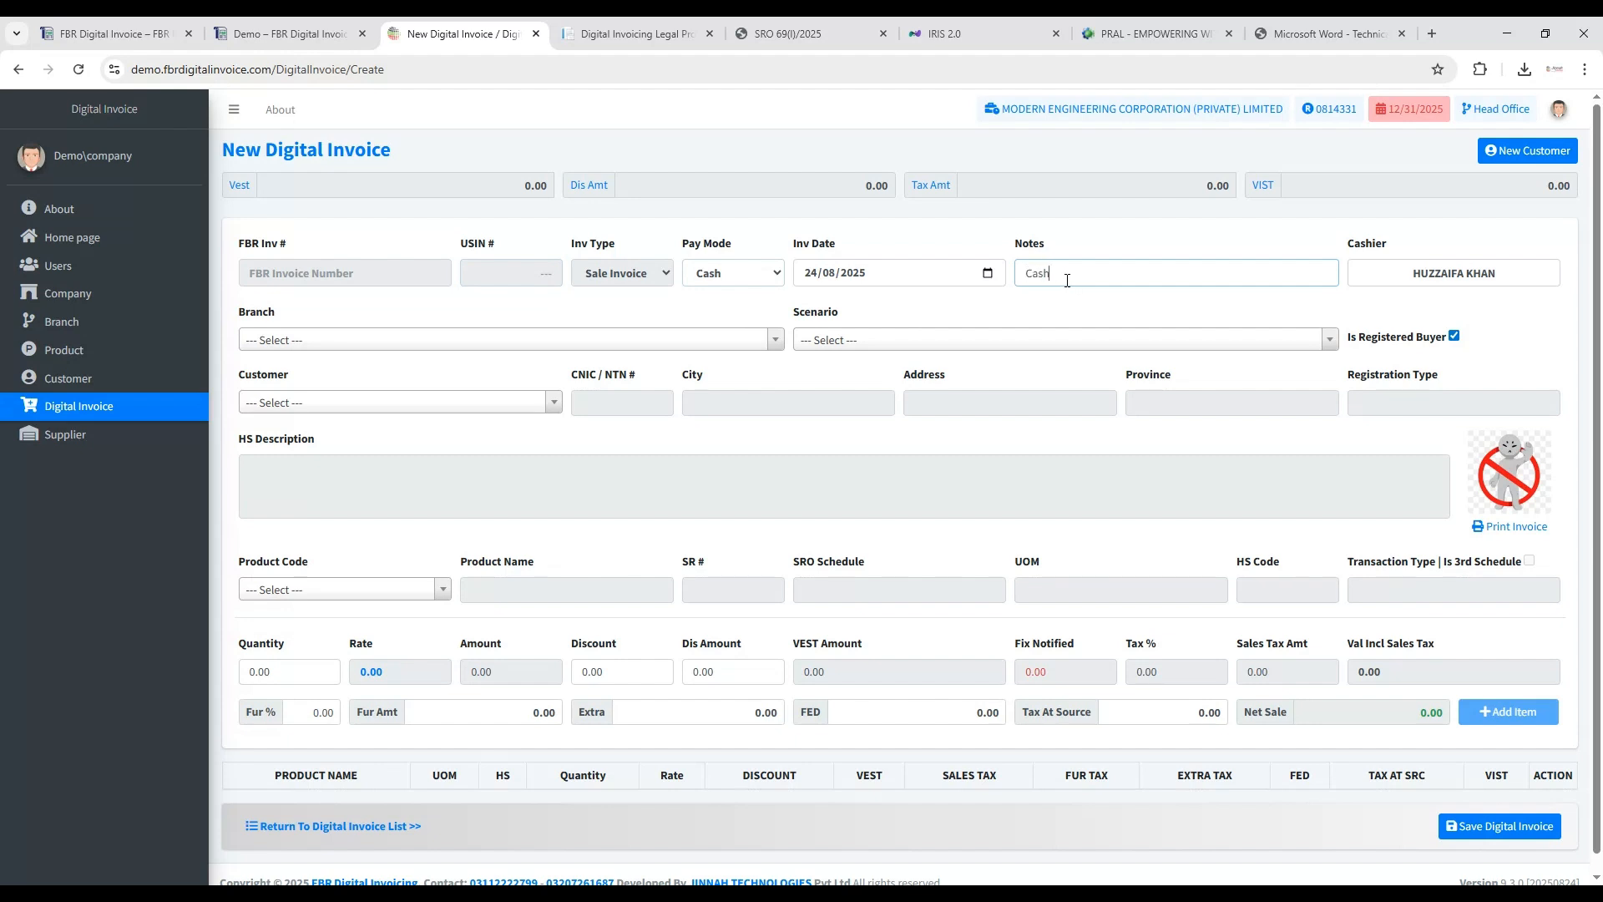
{"action": "type", "text": " sales"}
{"action": "left_click", "coordinate": [1536, 280]}
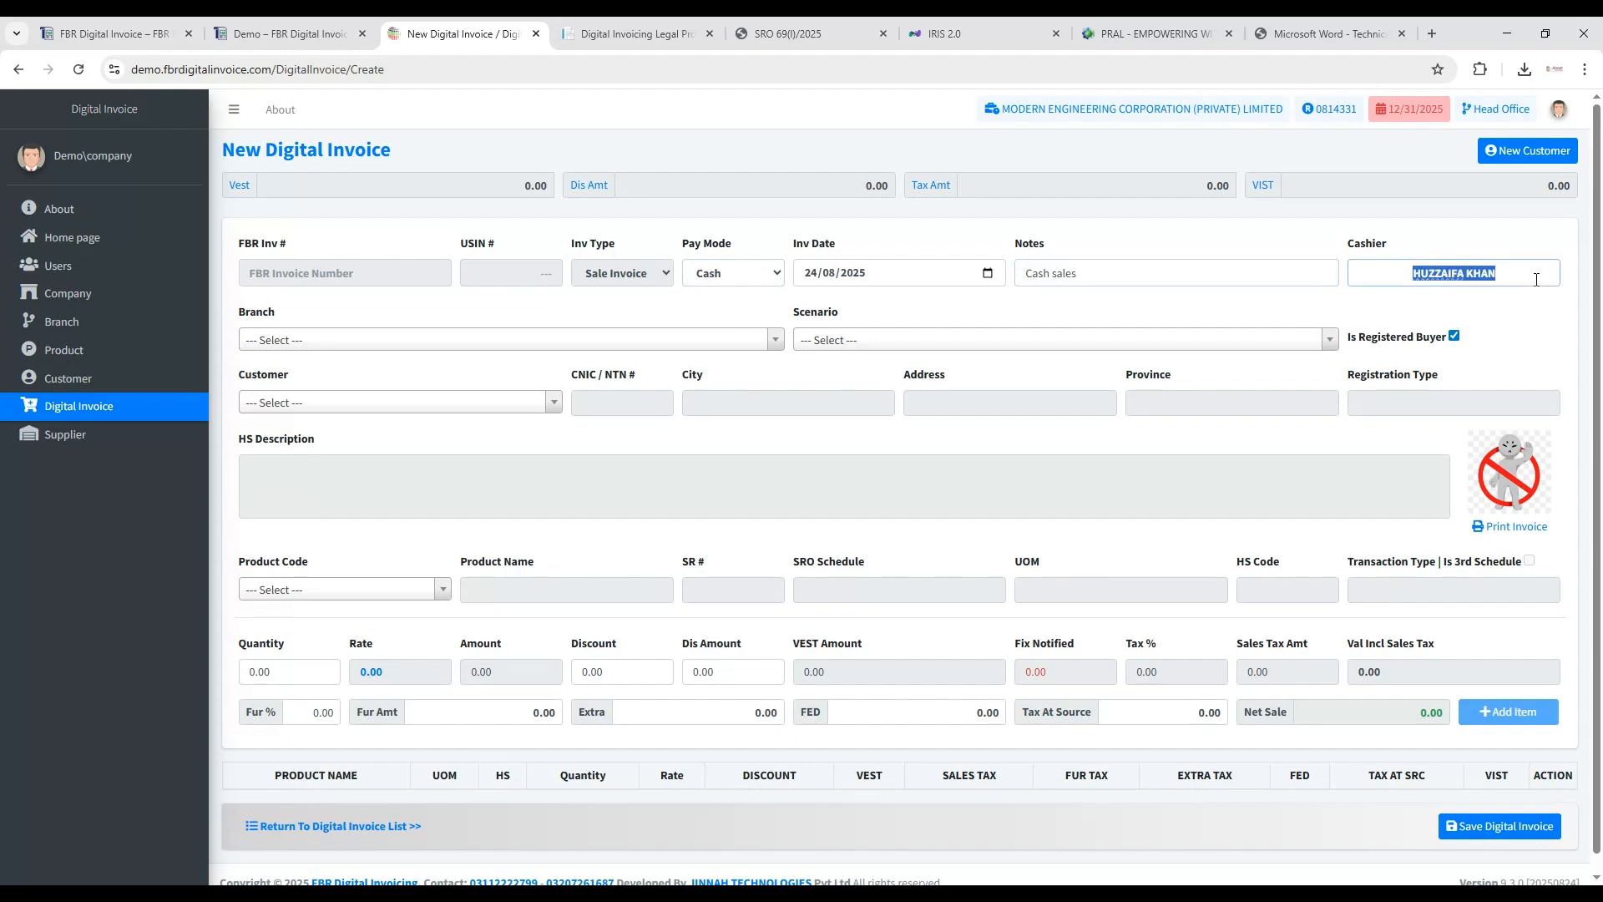
{"action": "left_click", "coordinate": [1536, 280]}
Set the invoice branch to Sargodha Branch and the scenario to Goods at Standard Rate Unregistered Buyers (default).
{"action": "left_click", "coordinate": [361, 344]}
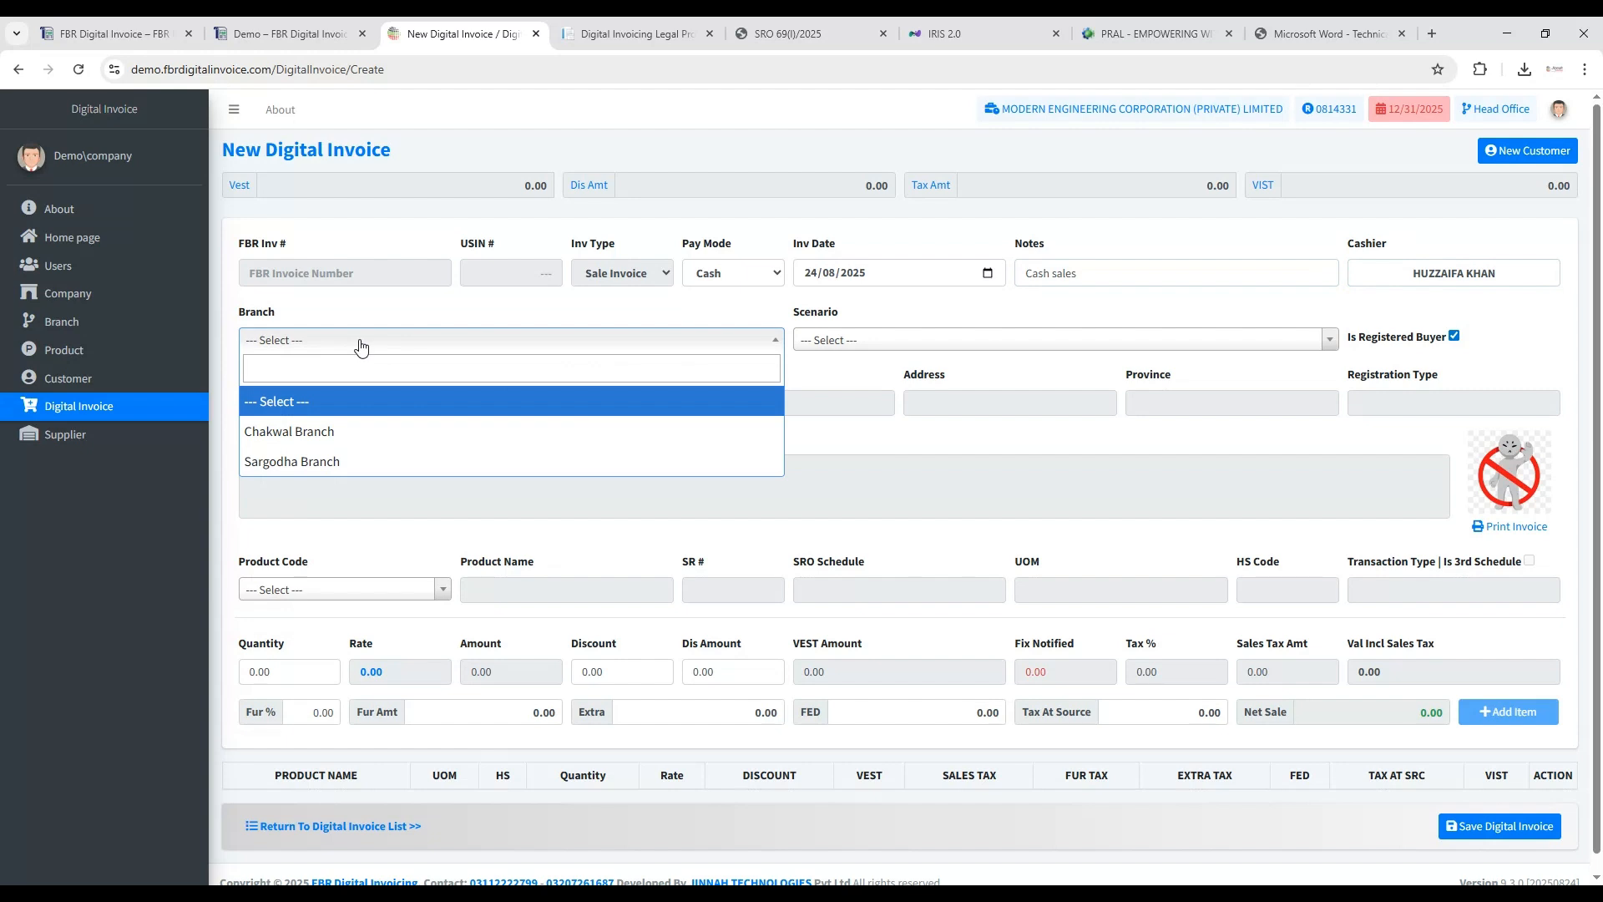
{"action": "left_click", "coordinate": [383, 467]}
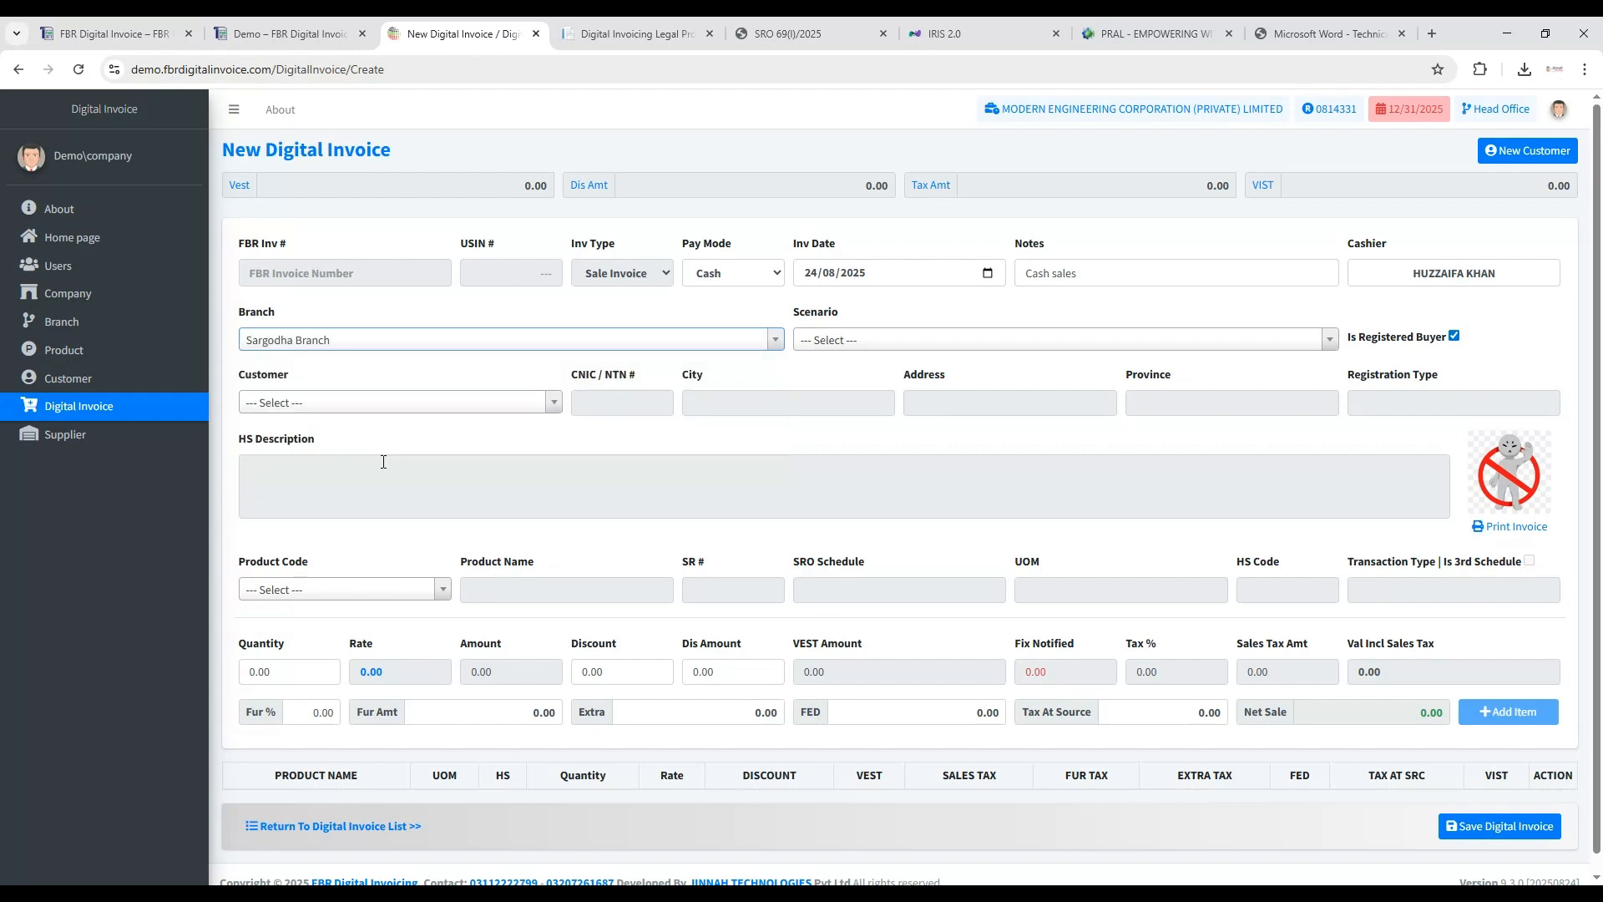
{"action": "left_click", "coordinate": [868, 344]}
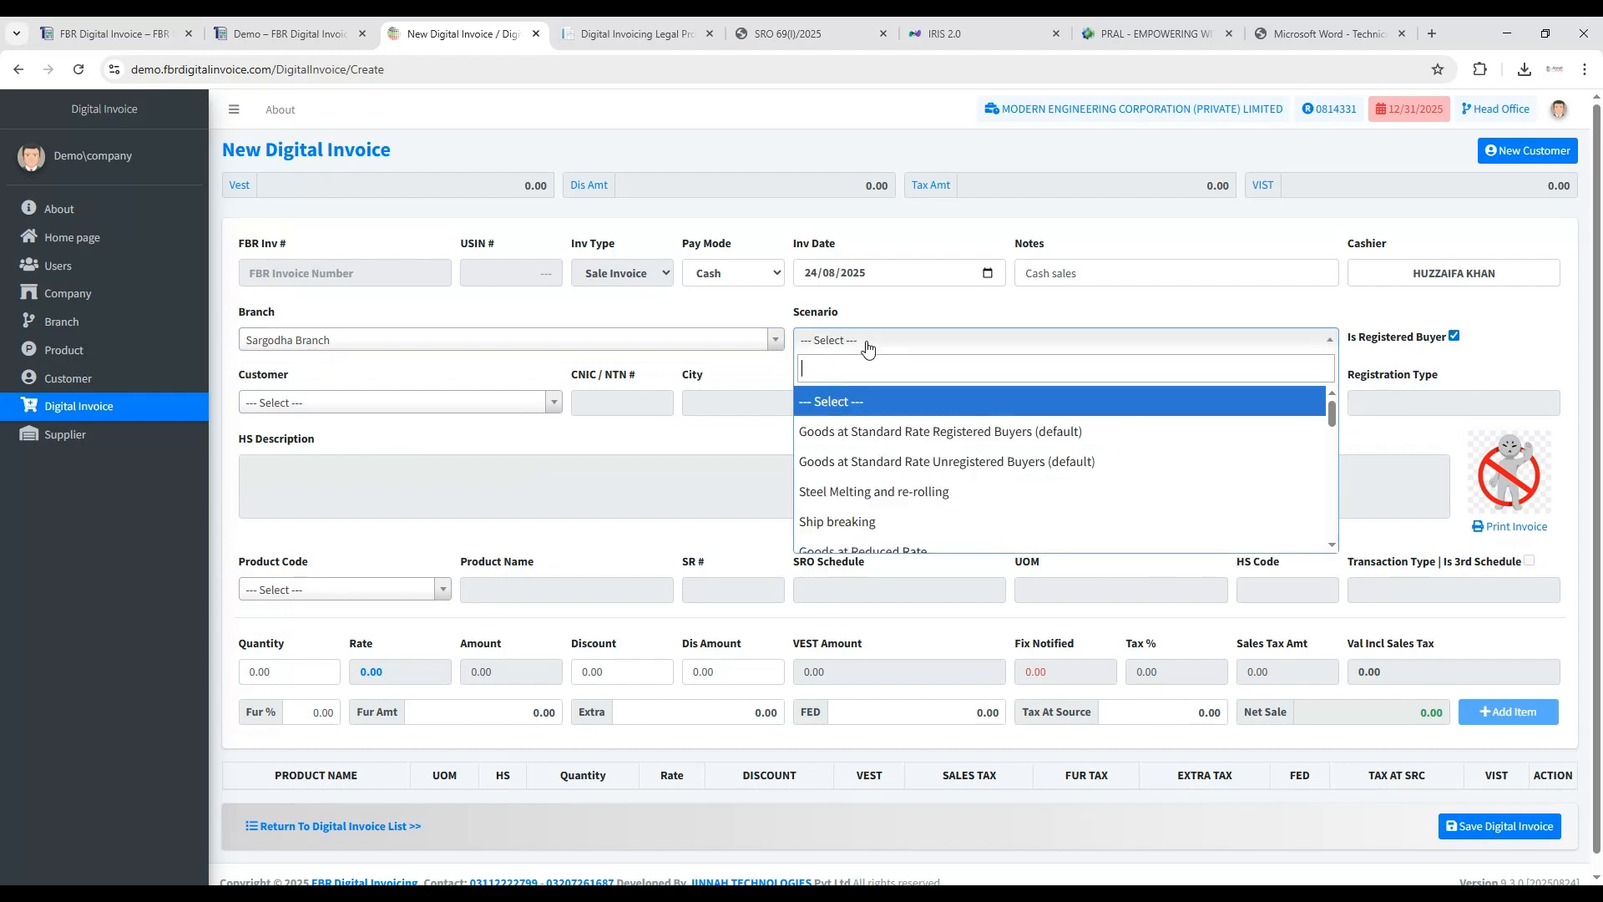
{"action": "left_click", "coordinate": [955, 462]}
Turn off the registered buyer option for the invoice and confirm the change.
{"action": "left_click", "coordinate": [1427, 339]}
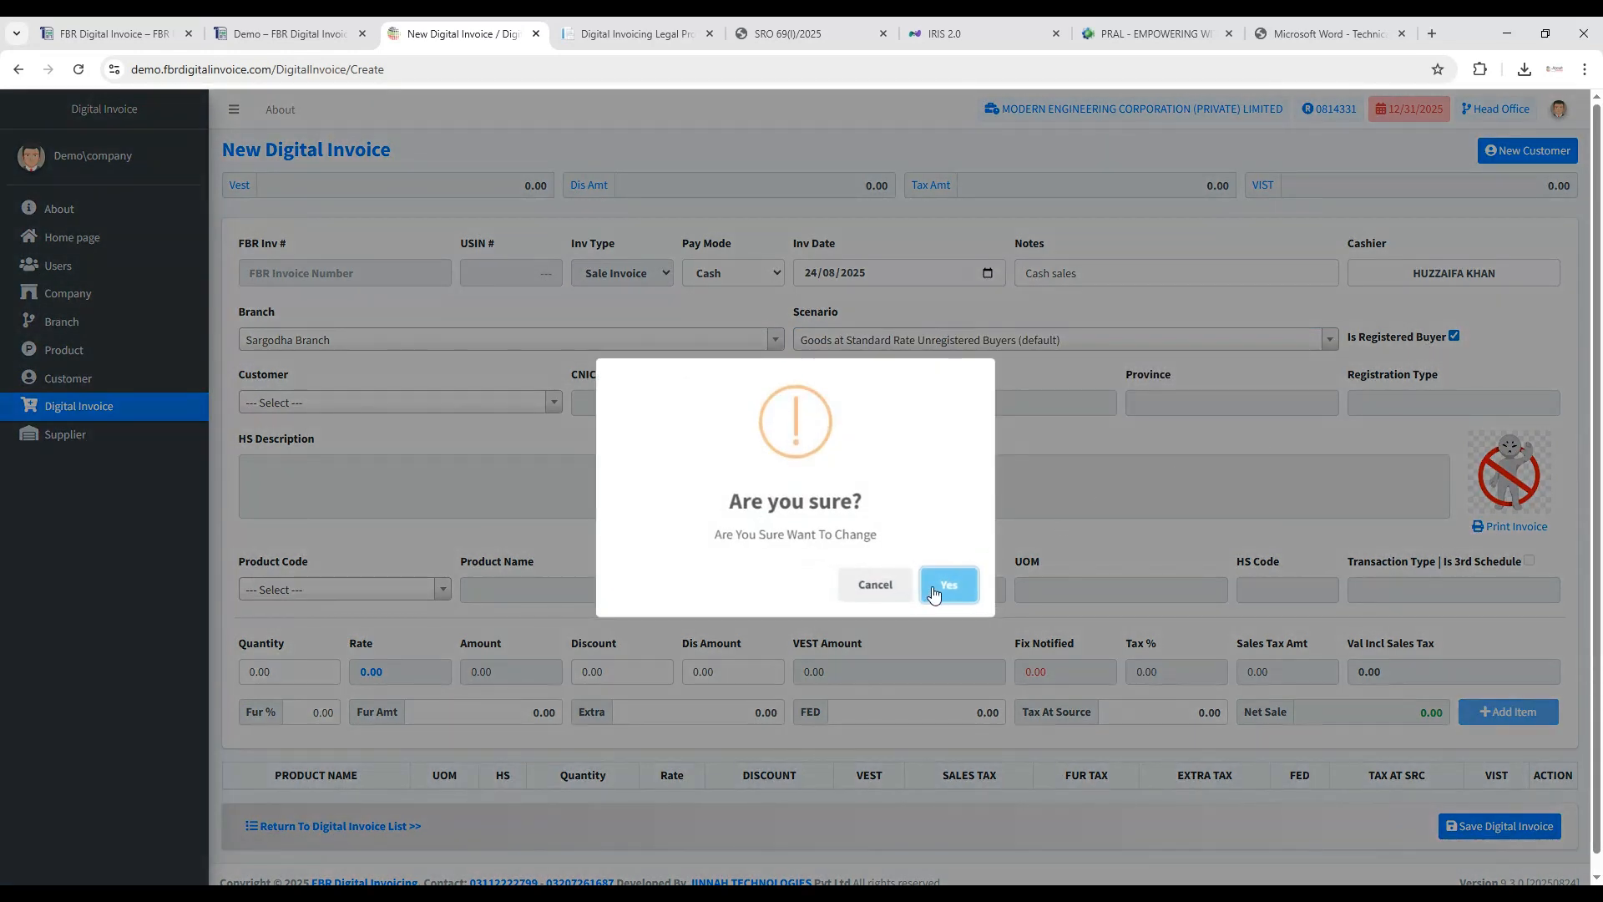
{"action": "left_click", "coordinate": [934, 591]}
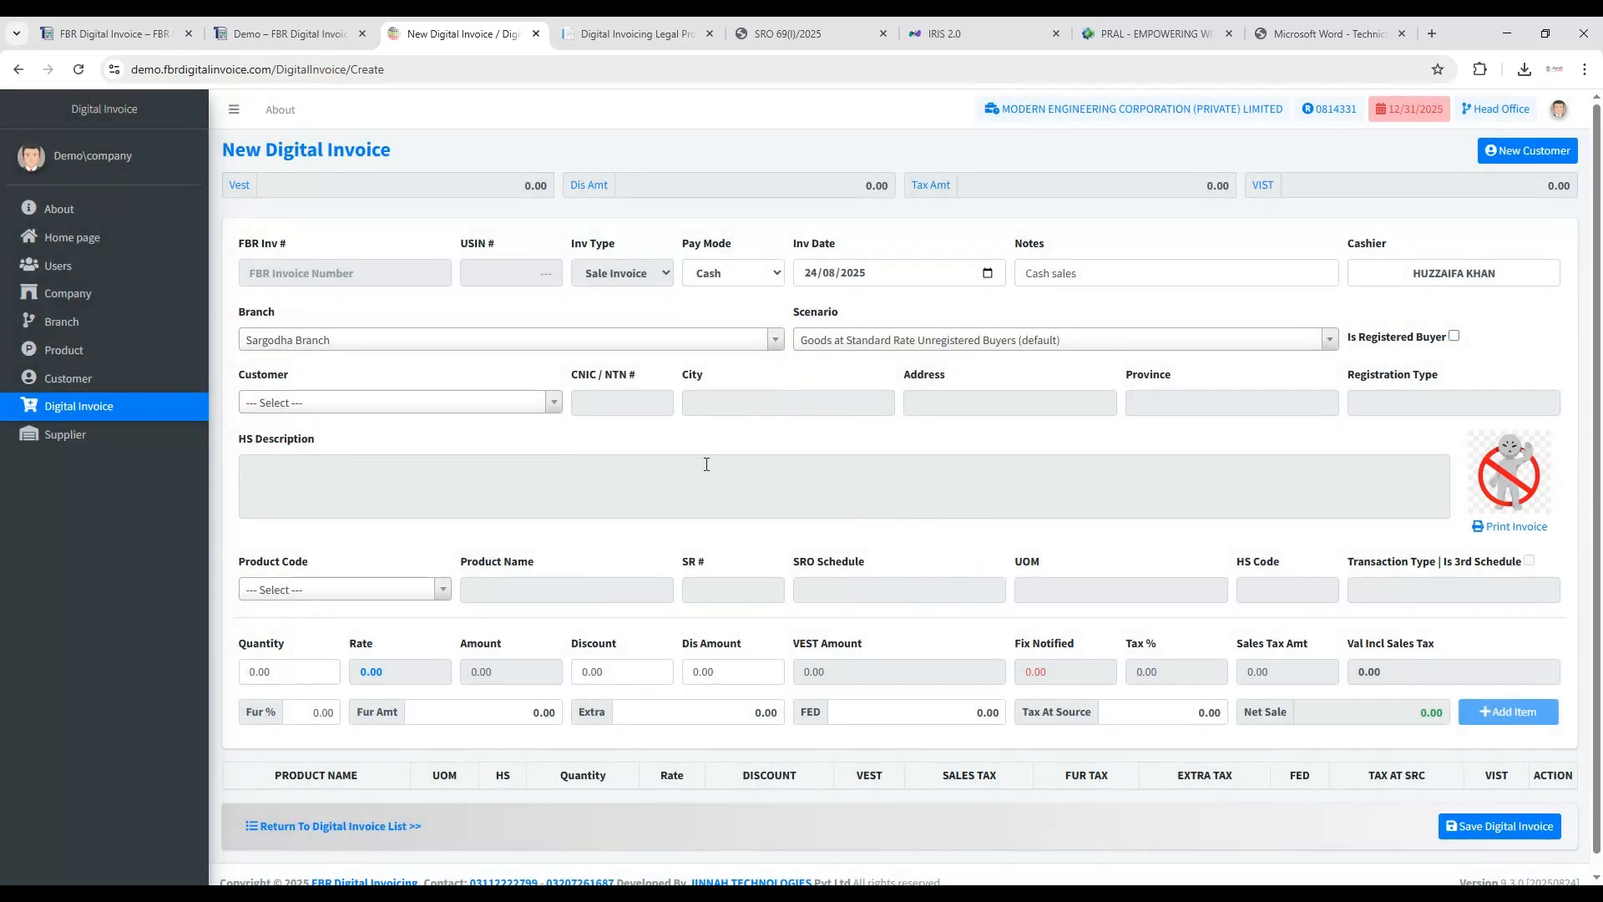
{"action": "left_click", "coordinate": [1454, 336]}
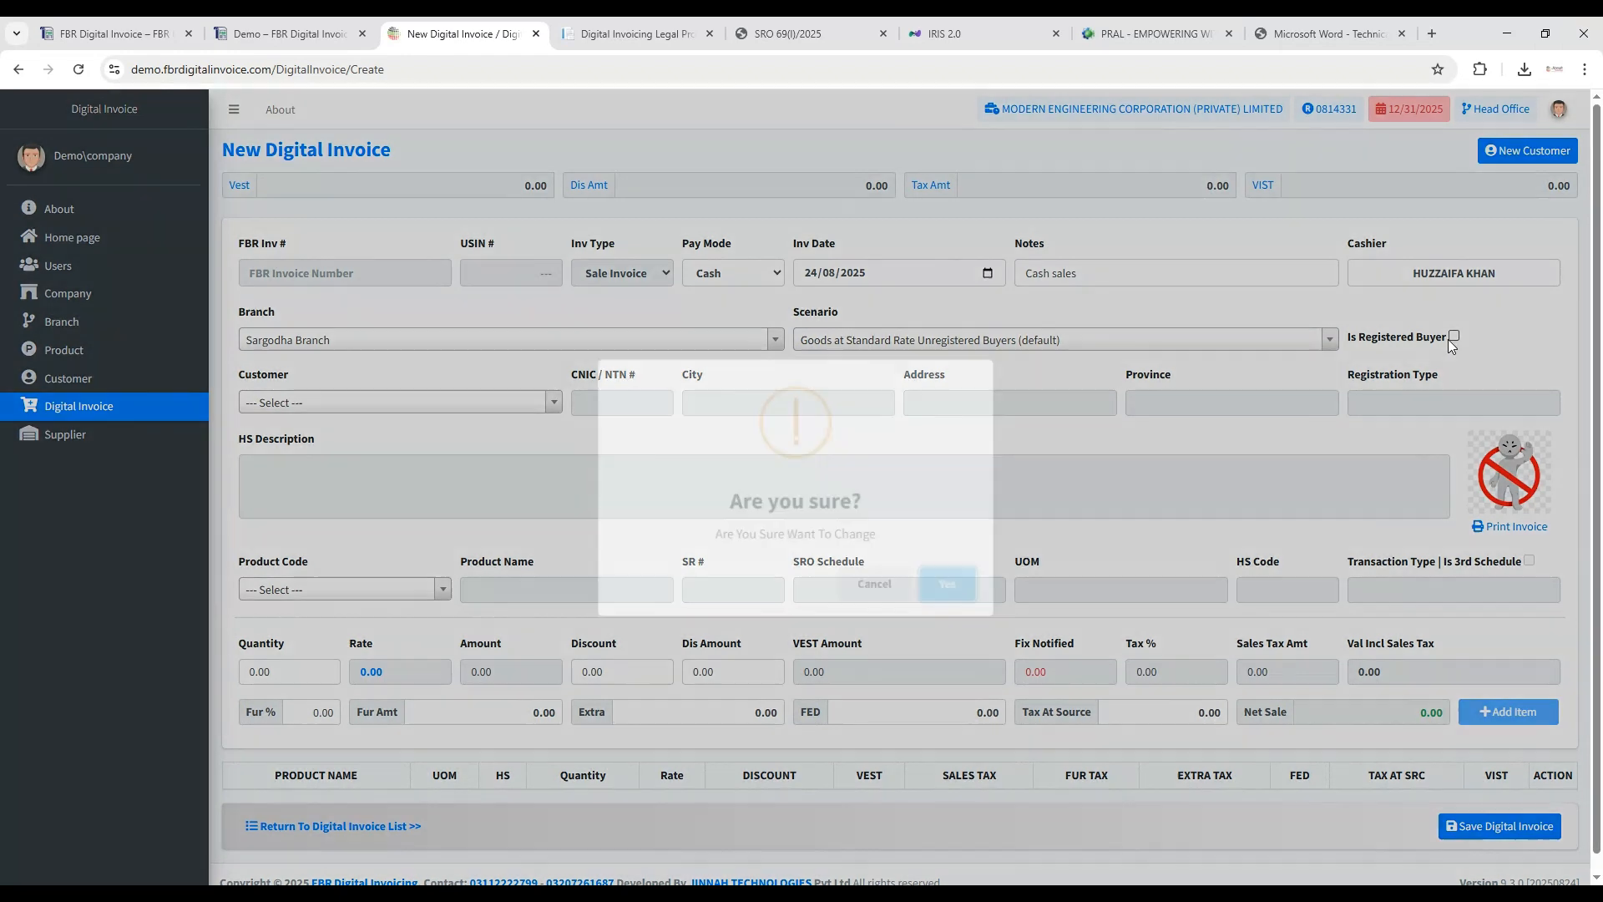
{"action": "left_click", "coordinate": [966, 582]}
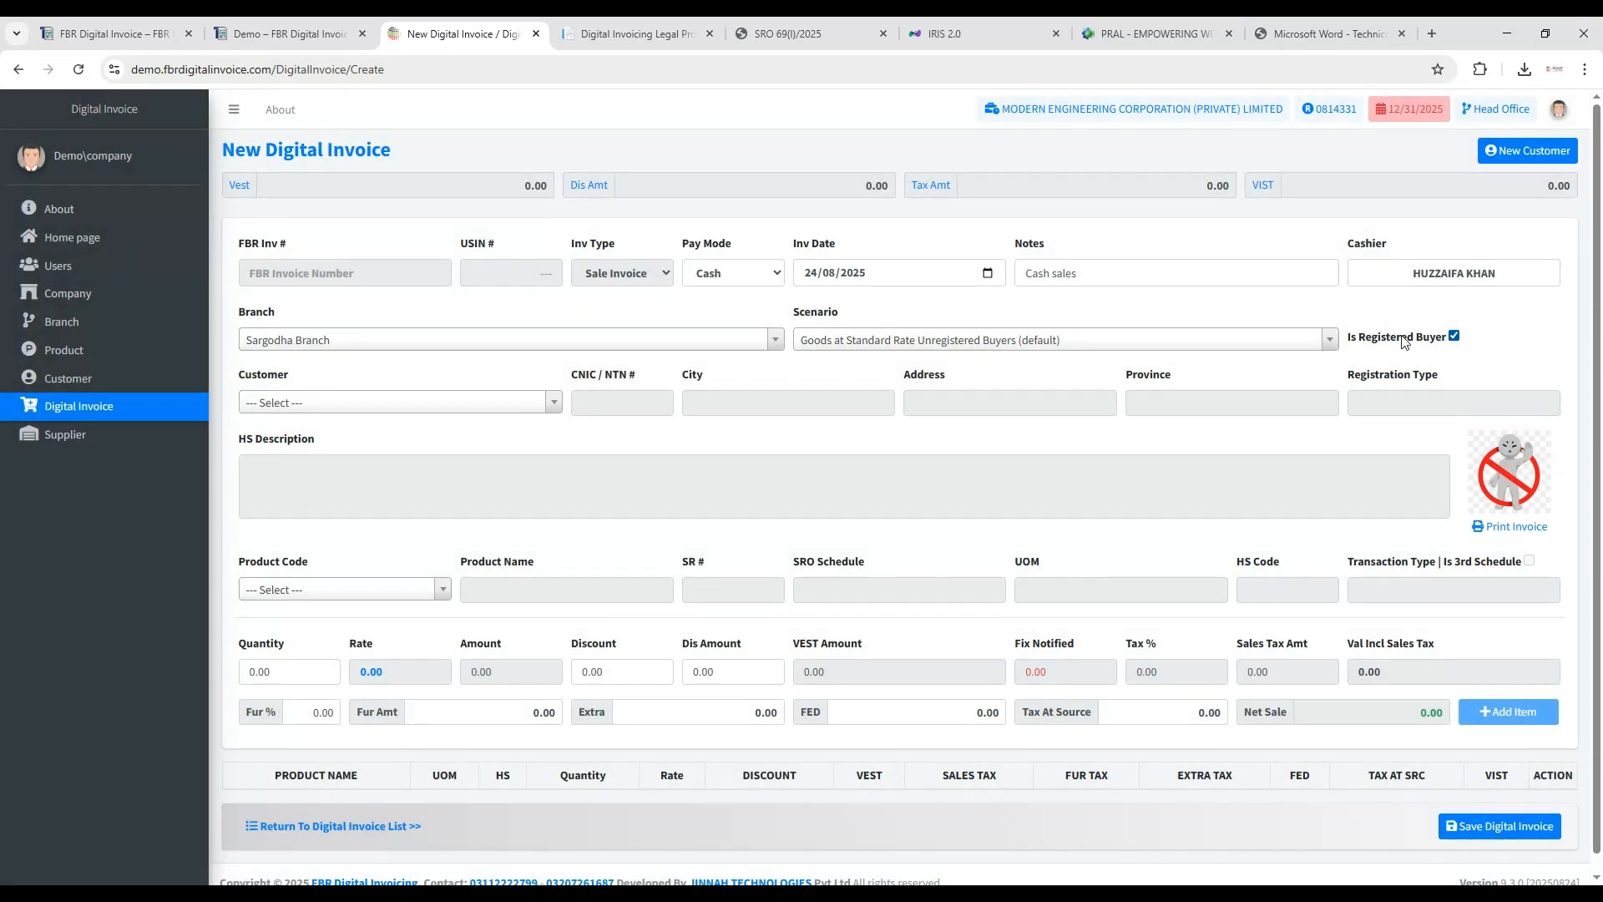
{"action": "left_click", "coordinate": [1453, 336]}
{"action": "left_click", "coordinate": [949, 587]}
Assign the second customer in the unregistered buyer list to the invoice and check the filled-in city and address.
{"action": "left_click", "coordinate": [547, 404]}
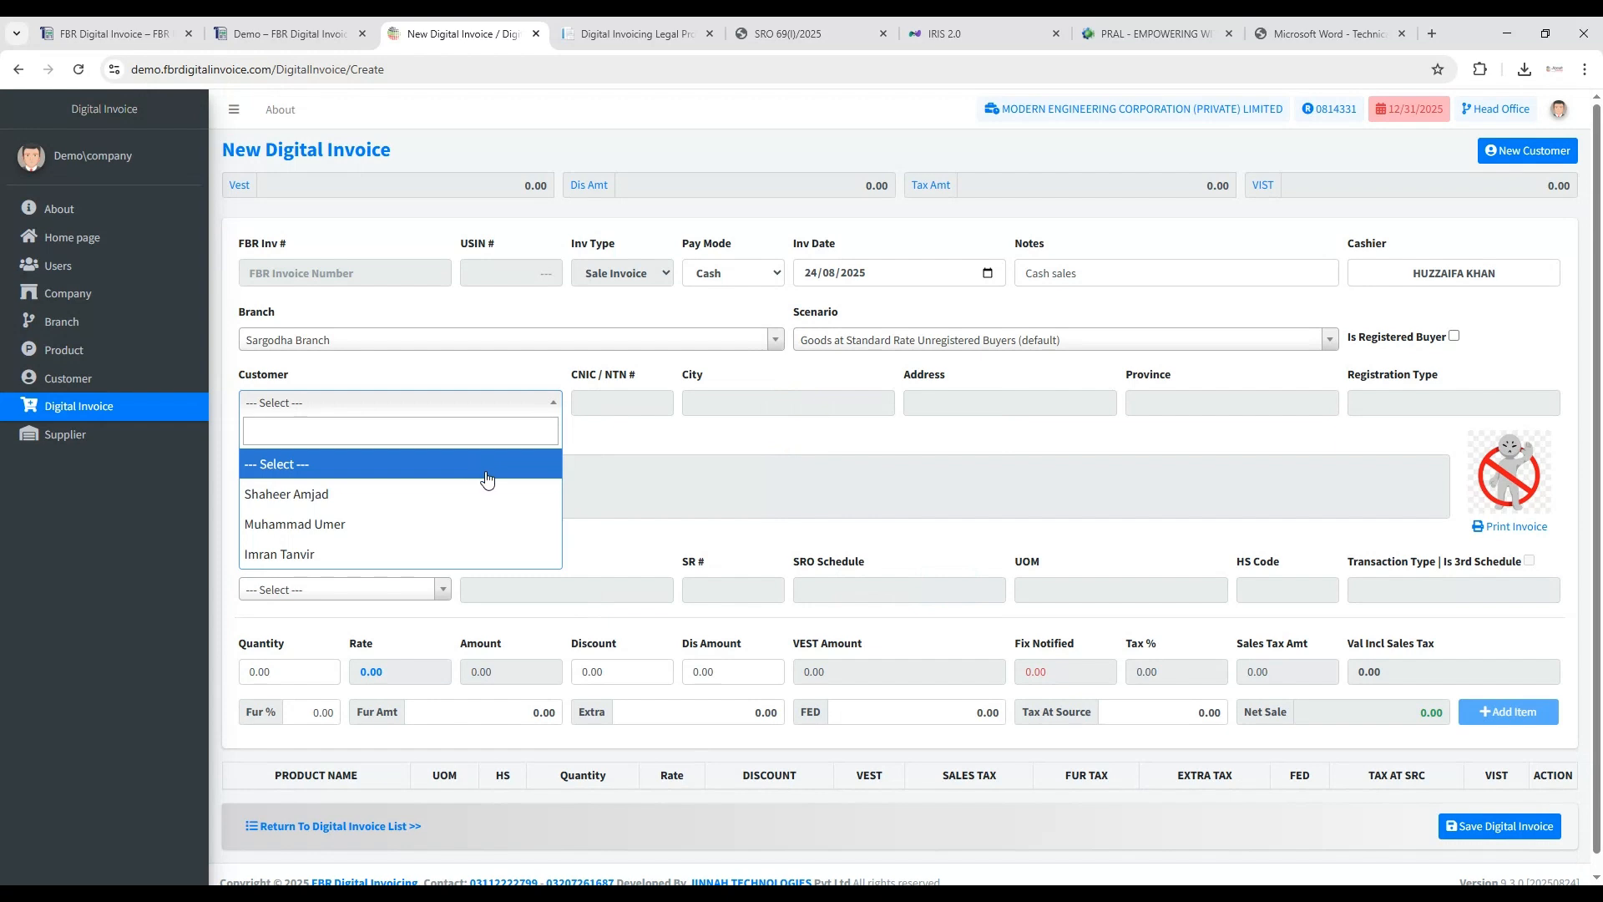
{"action": "left_click", "coordinate": [485, 523]}
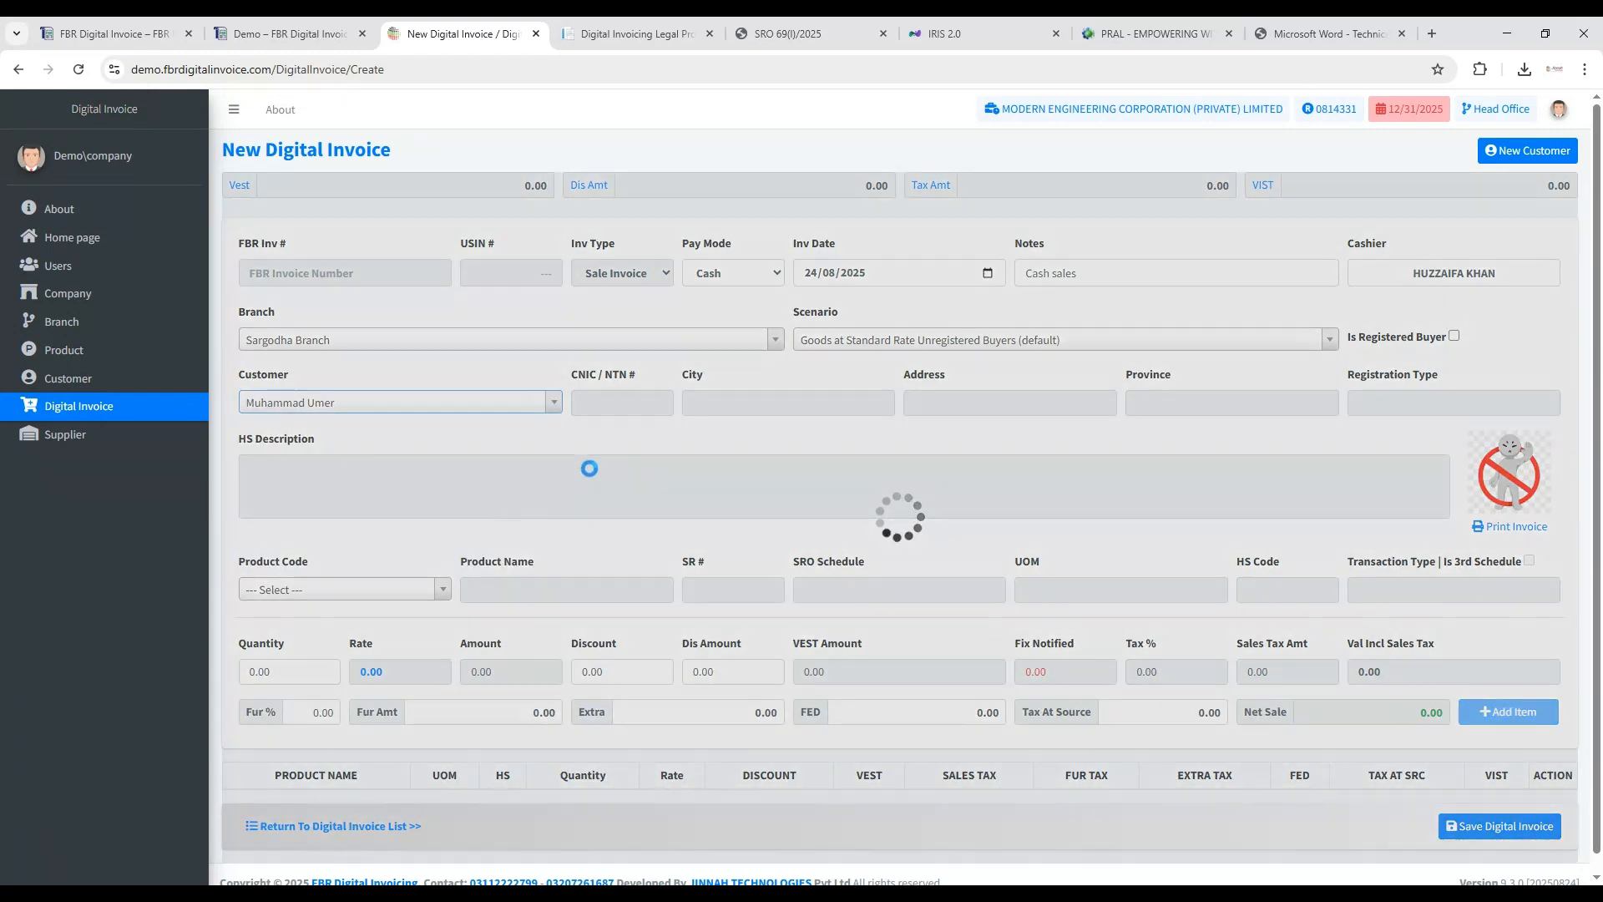
{"action": "key", "text": "Tab"}
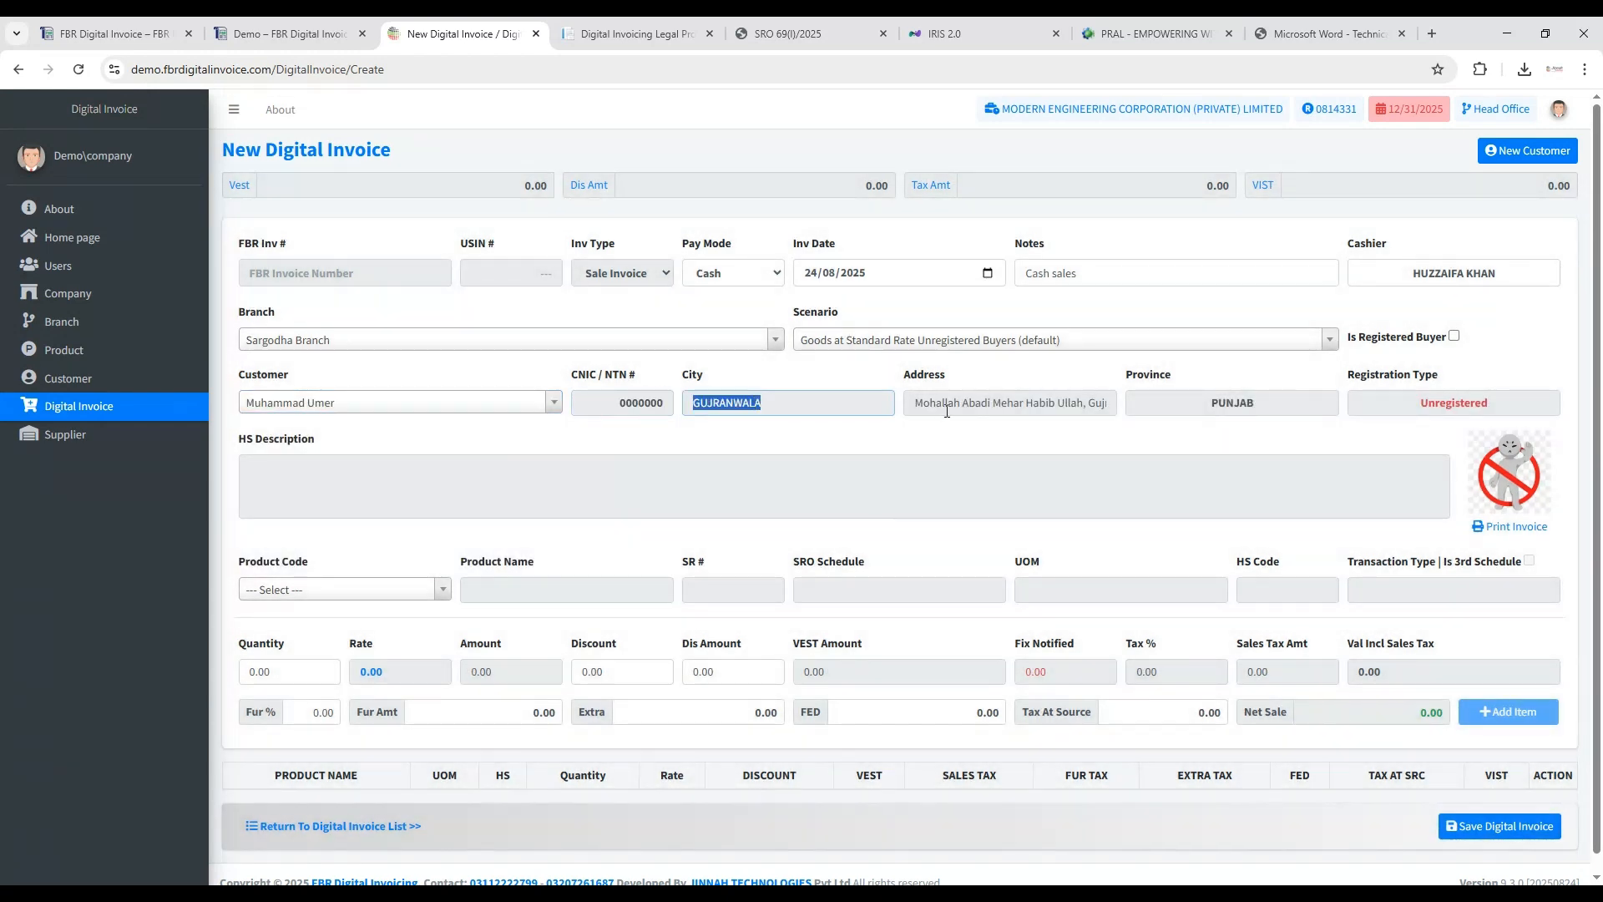
{"action": "key", "text": "Tab"}
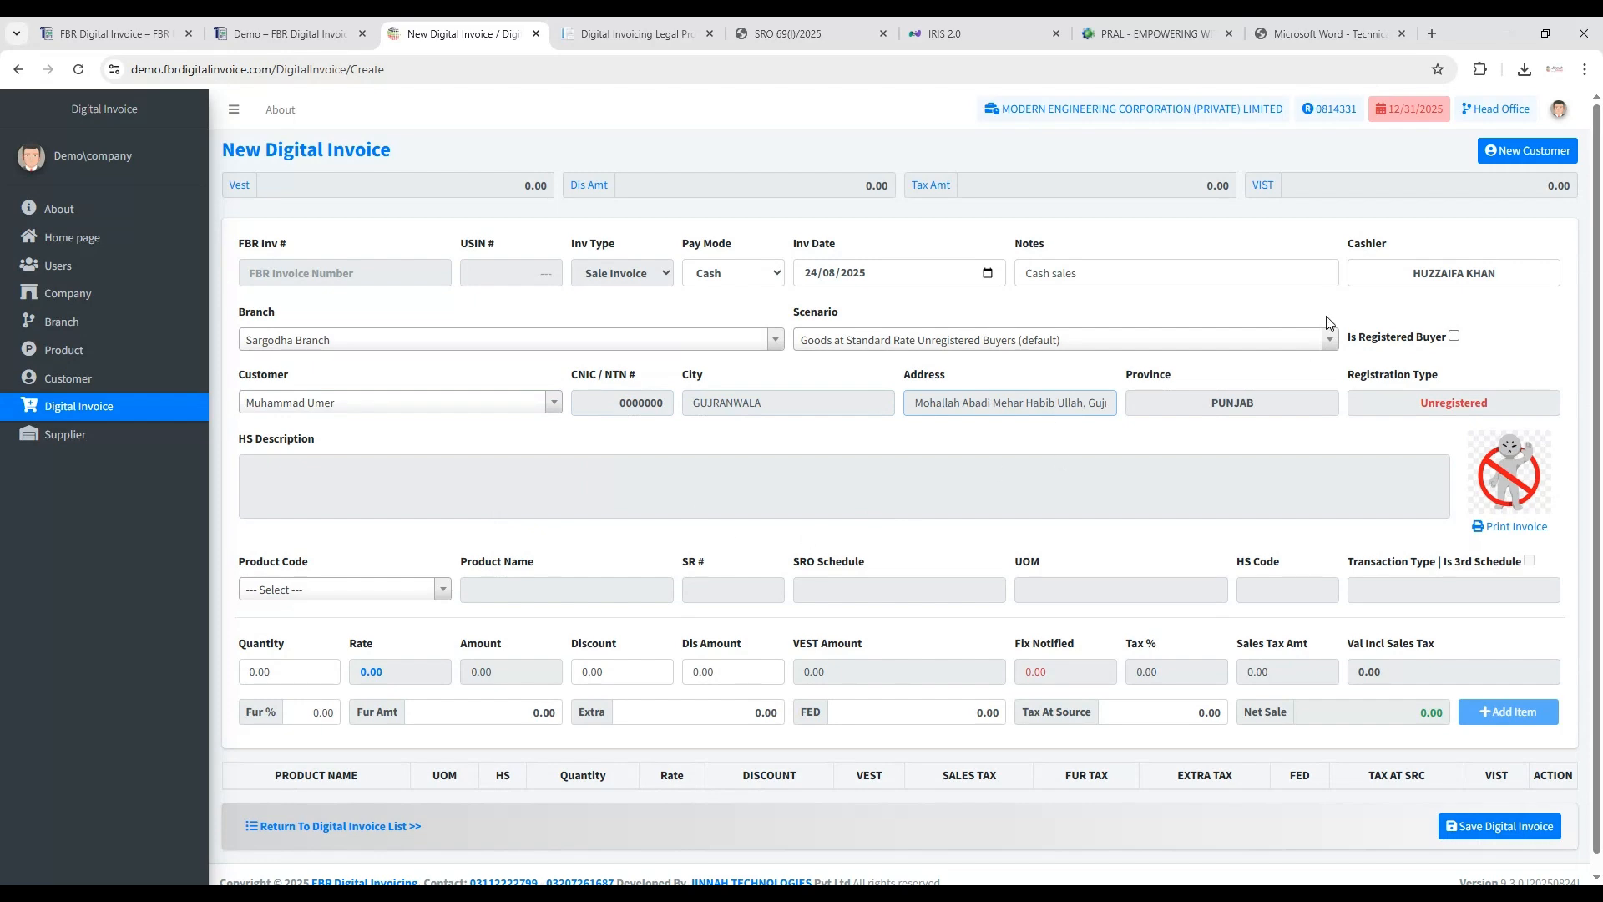
Open the new customer form from within the invoice, review its category options, and close it without saving.
{"action": "left_click", "coordinate": [1508, 152]}
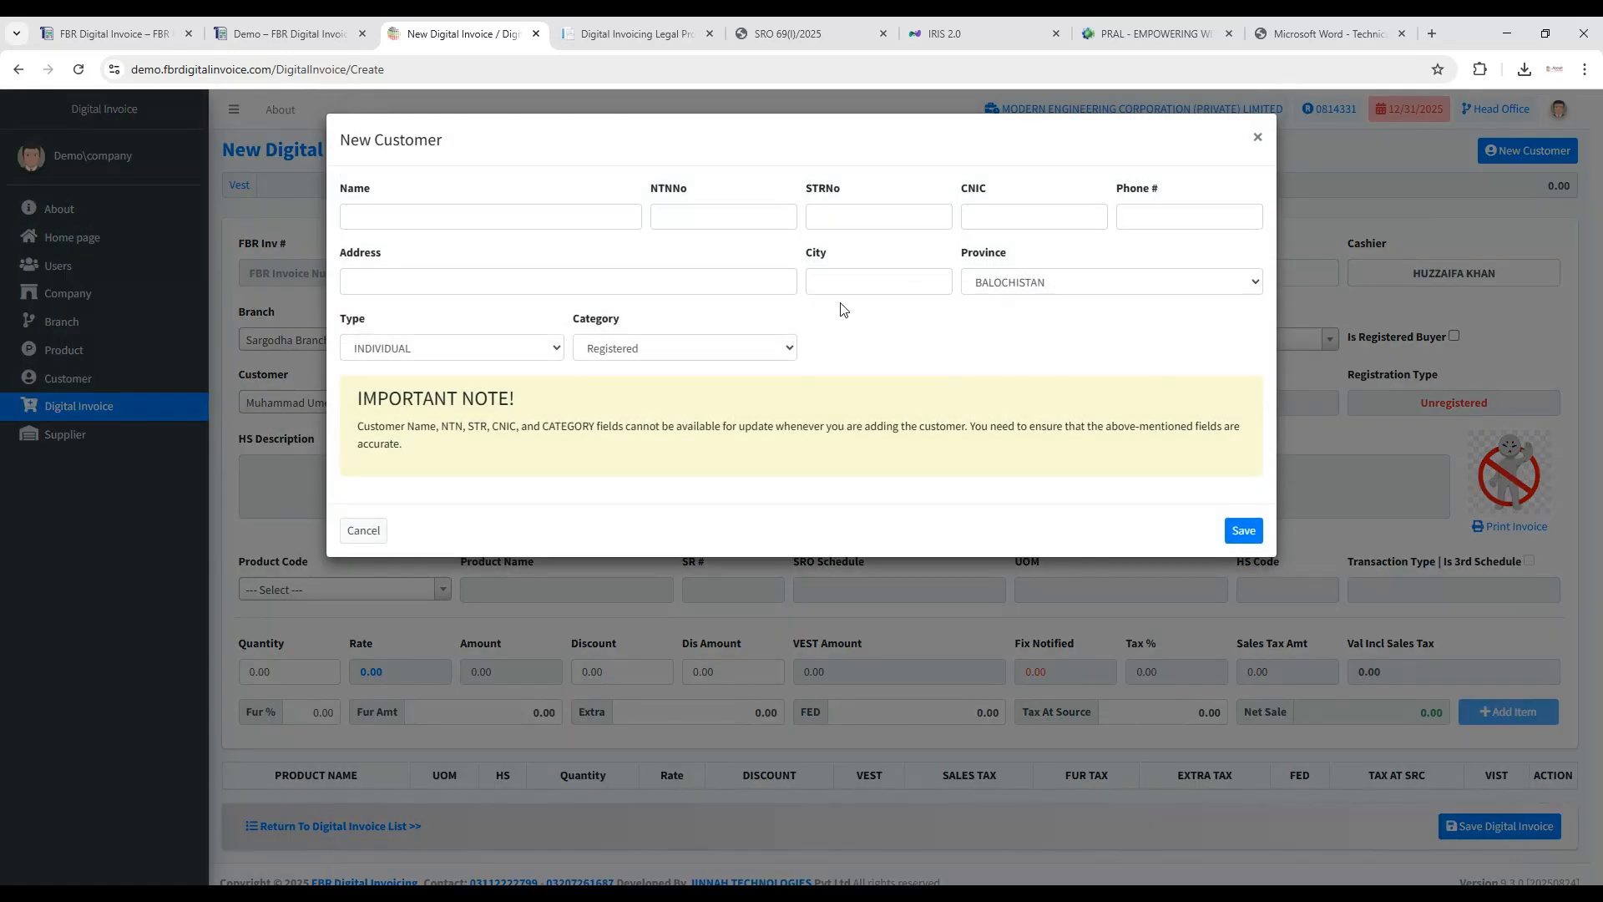
{"action": "left_click", "coordinate": [647, 348]}
{"action": "left_click", "coordinate": [877, 363]}
{"action": "left_click", "coordinate": [1258, 138]}
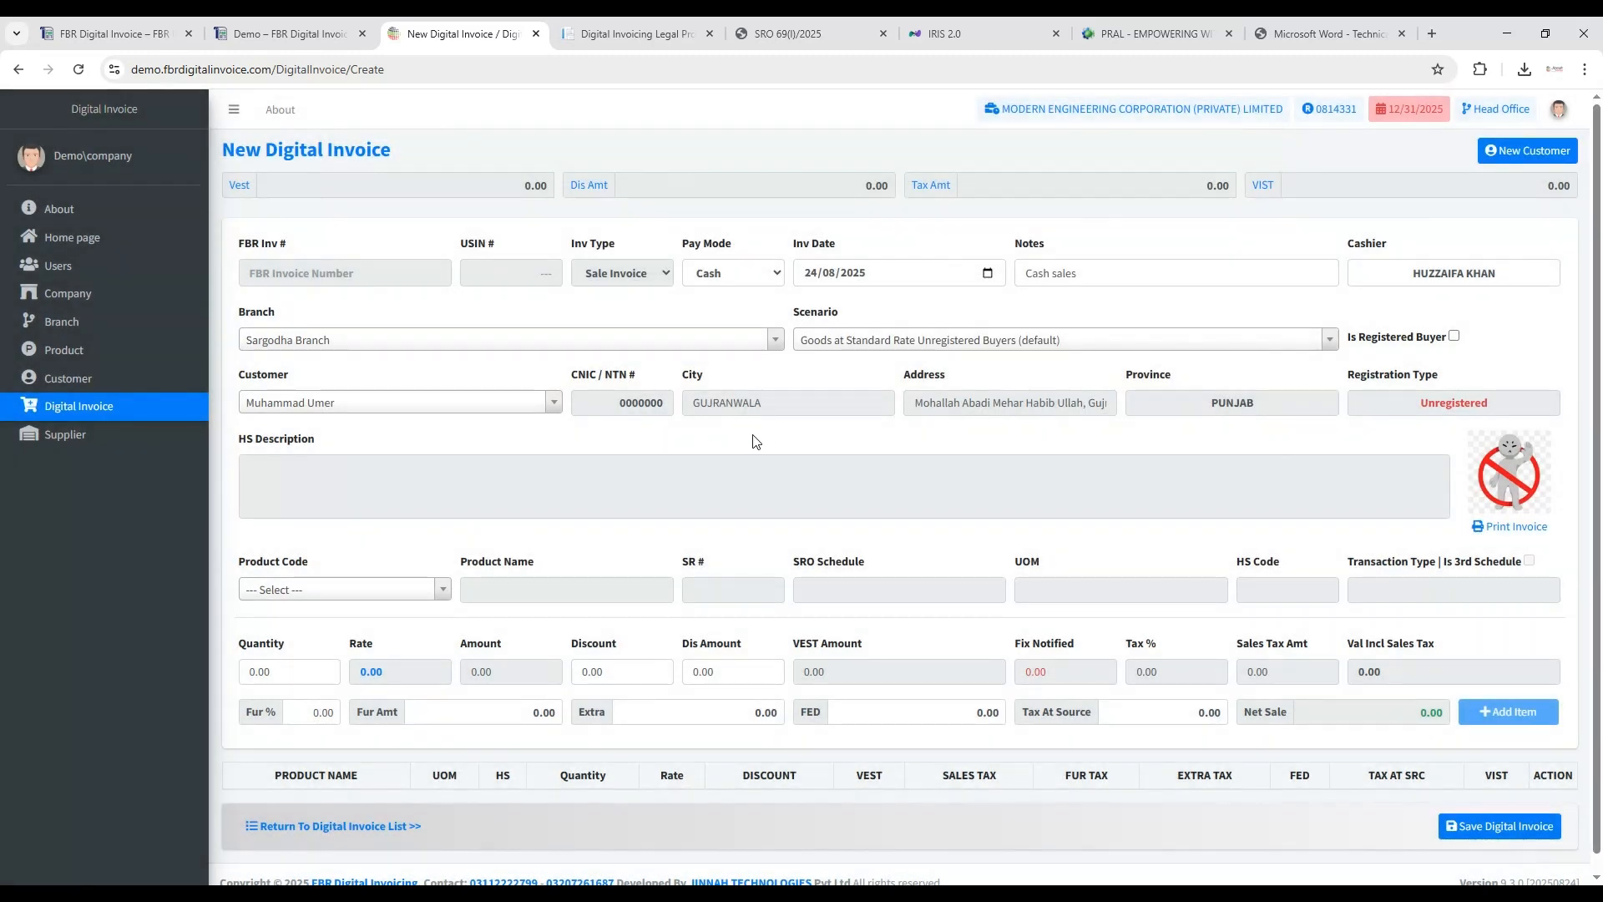
Try searching the product codes for "12", clear the search, and select COAL as the invoice item.
{"action": "scroll", "coordinate": [692, 431], "scroll_direction": "down", "scroll_amount": 1}
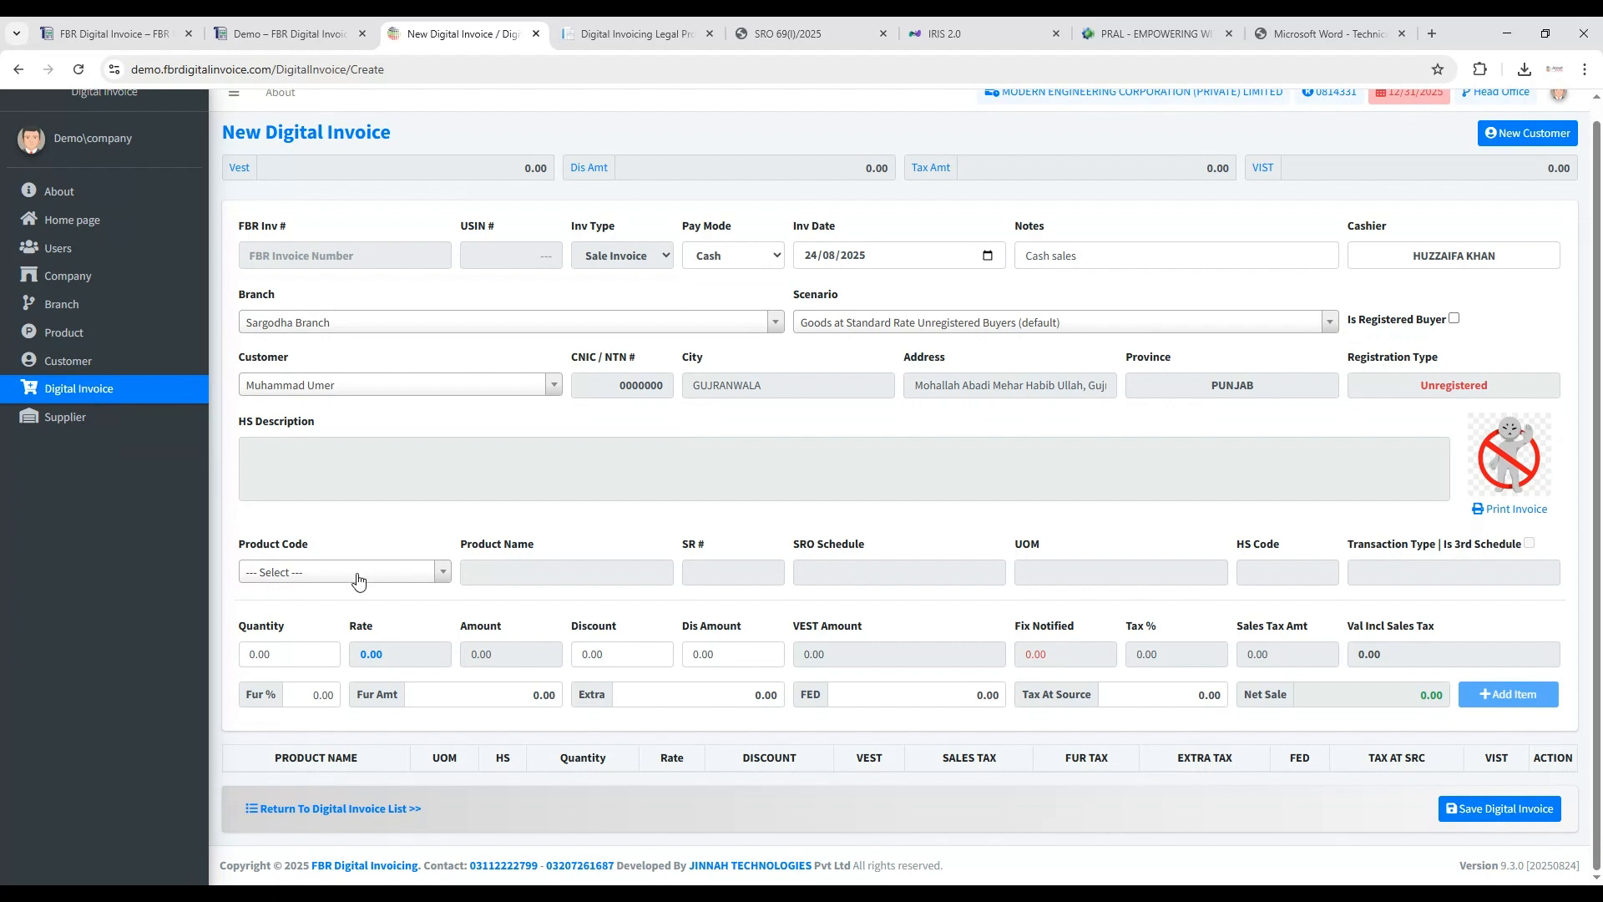
{"action": "left_click", "coordinate": [359, 578]}
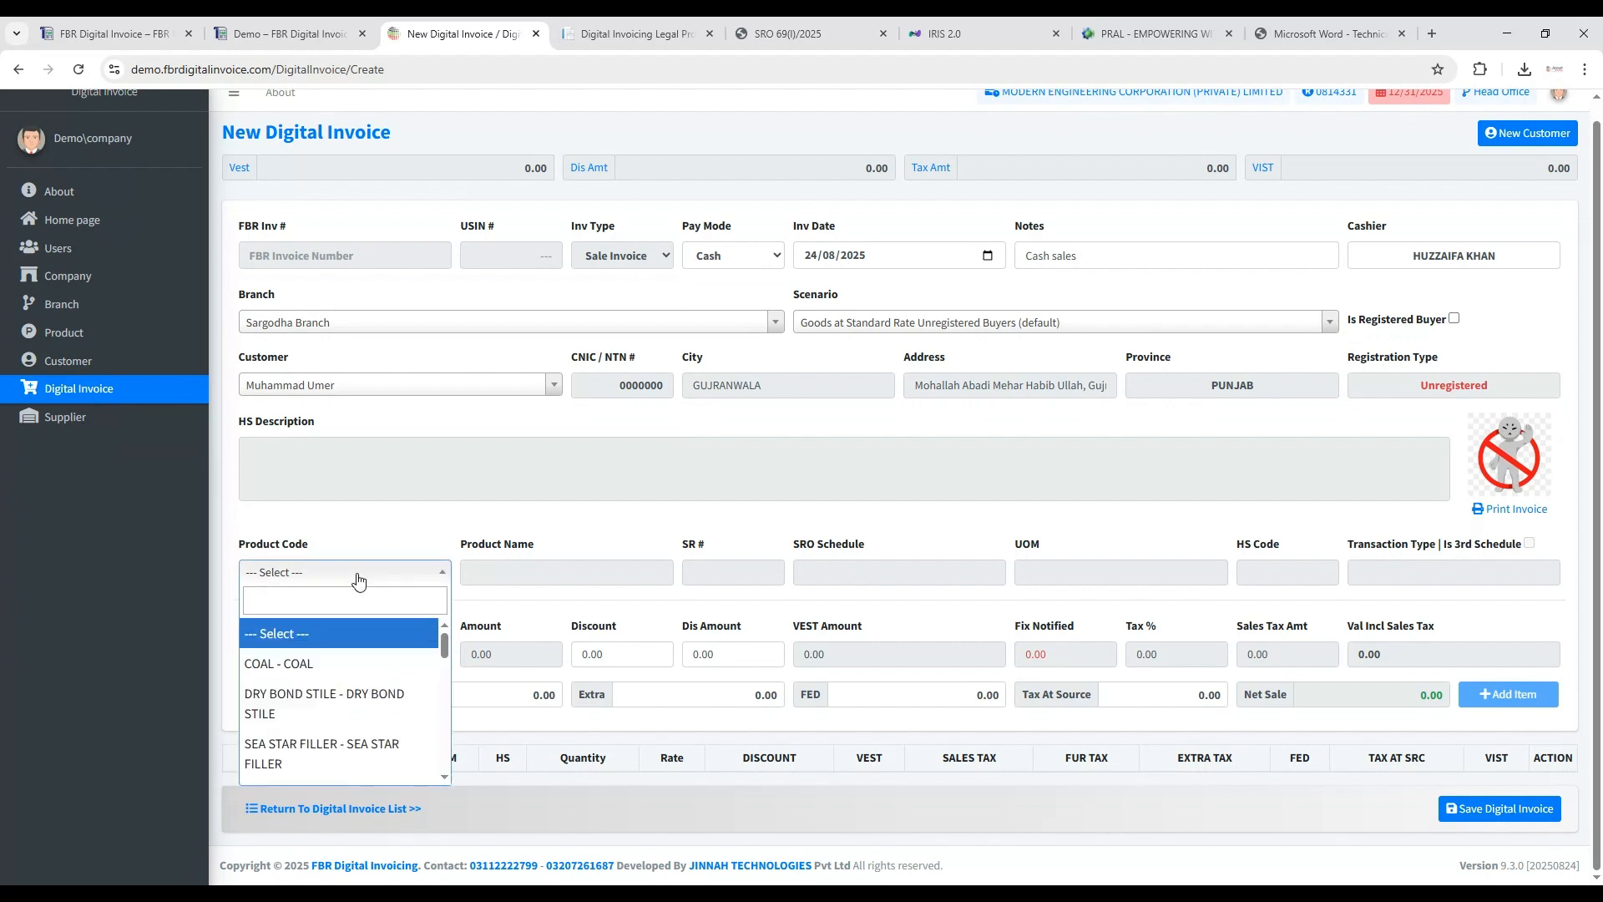
{"action": "key", "text": "Down"}
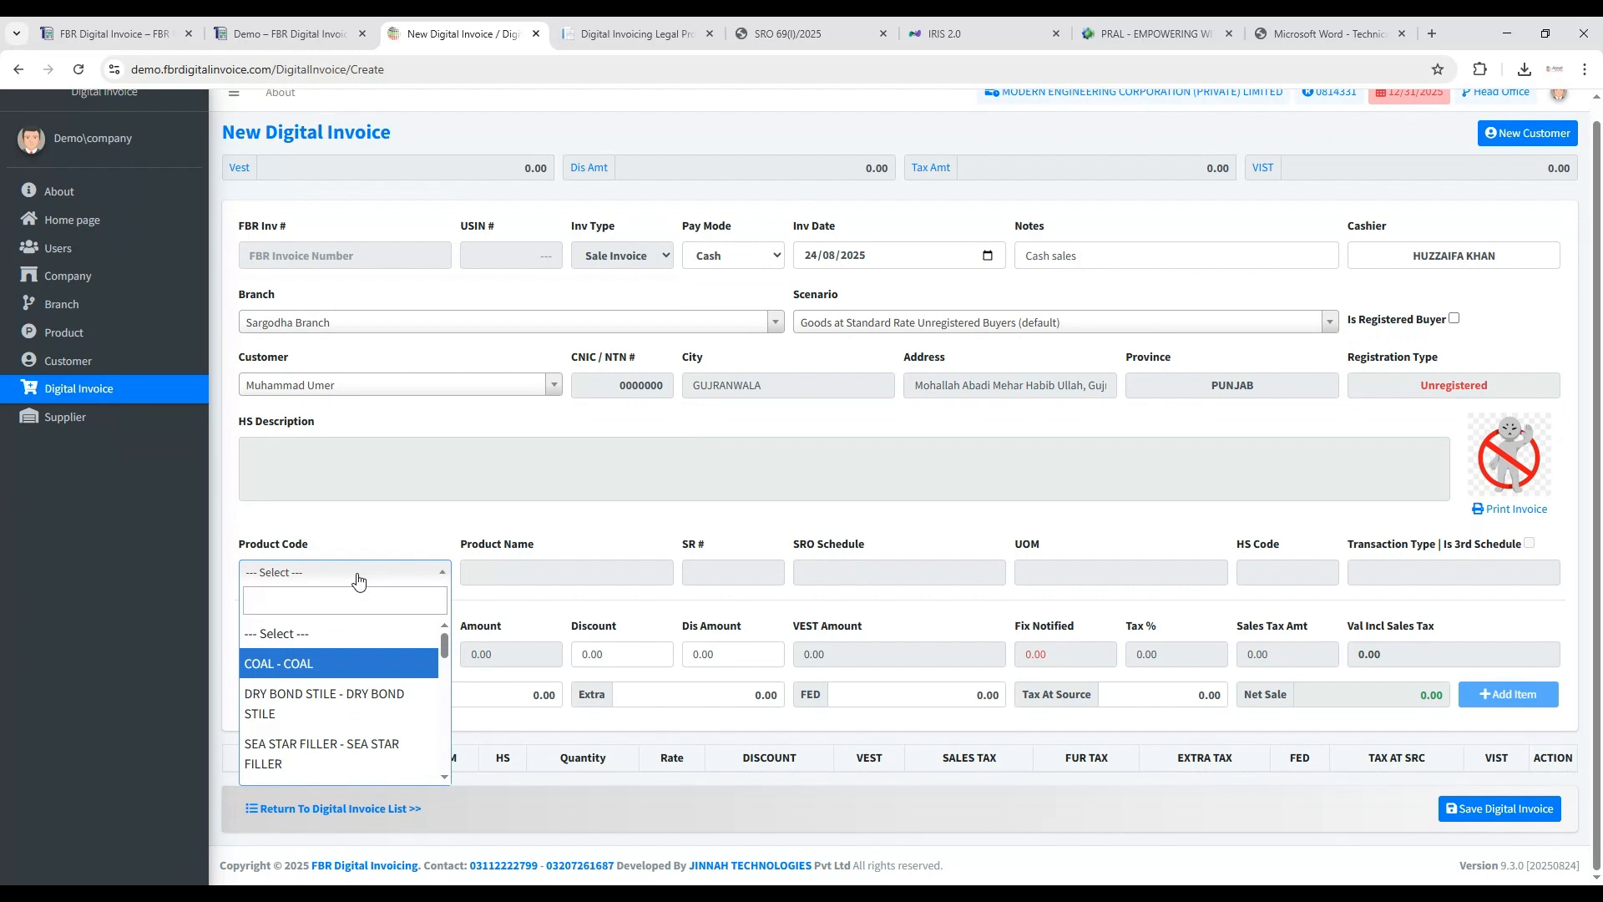
{"action": "type", "text": "12"}
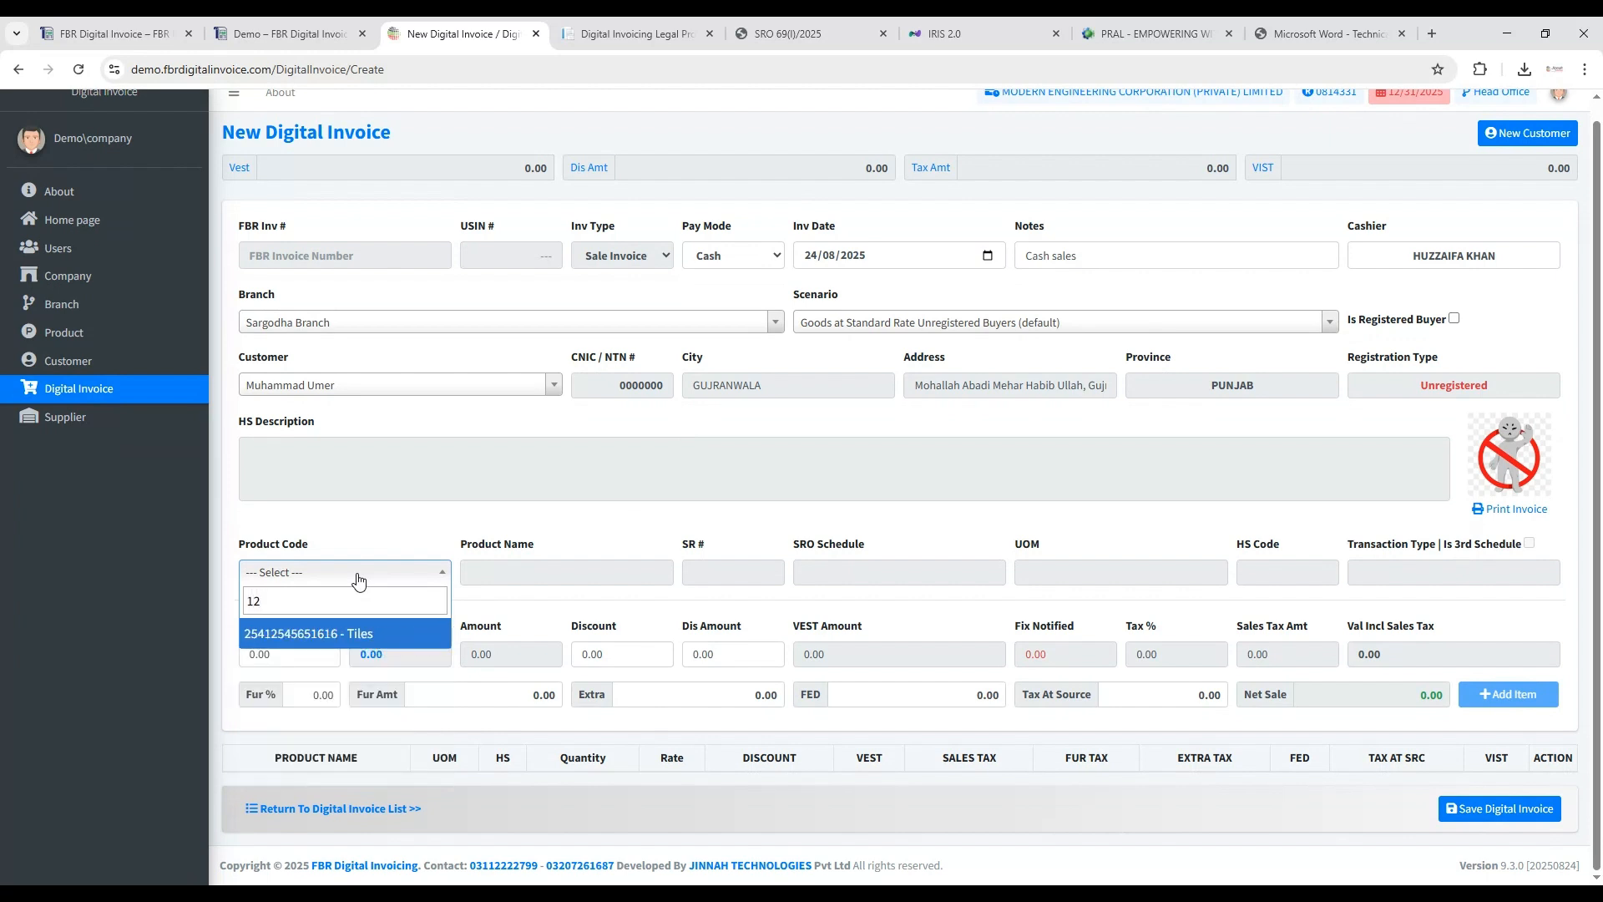
{"action": "key", "text": "BackSpace"}
{"action": "key", "text": "BackSpace"}
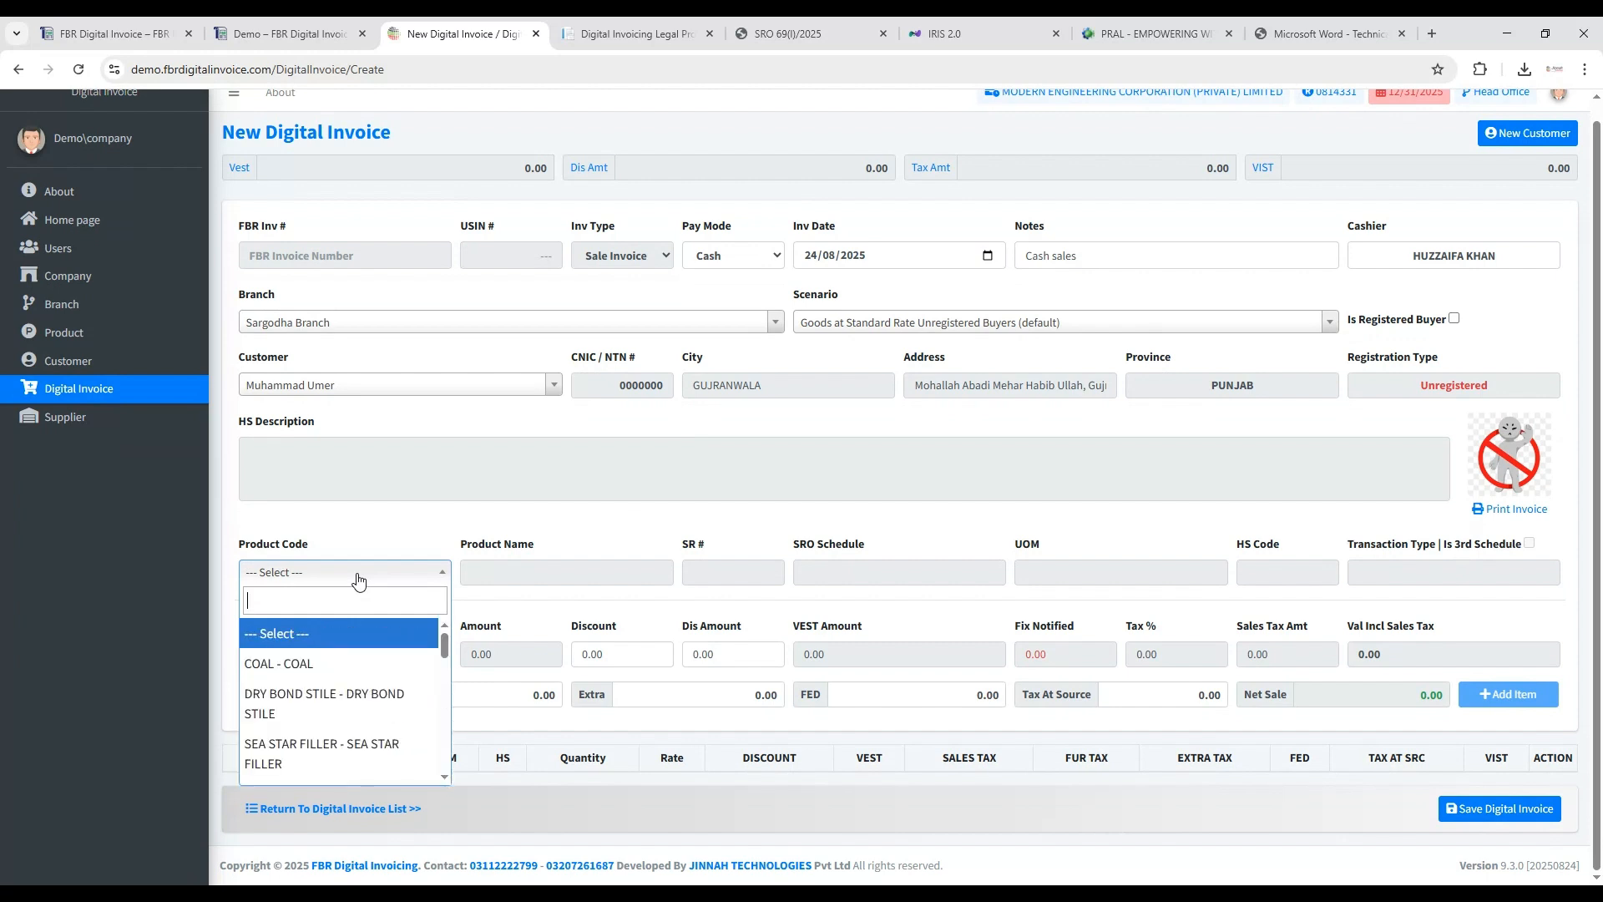
{"action": "key", "text": "Down"}
{"action": "key", "text": "Return"}
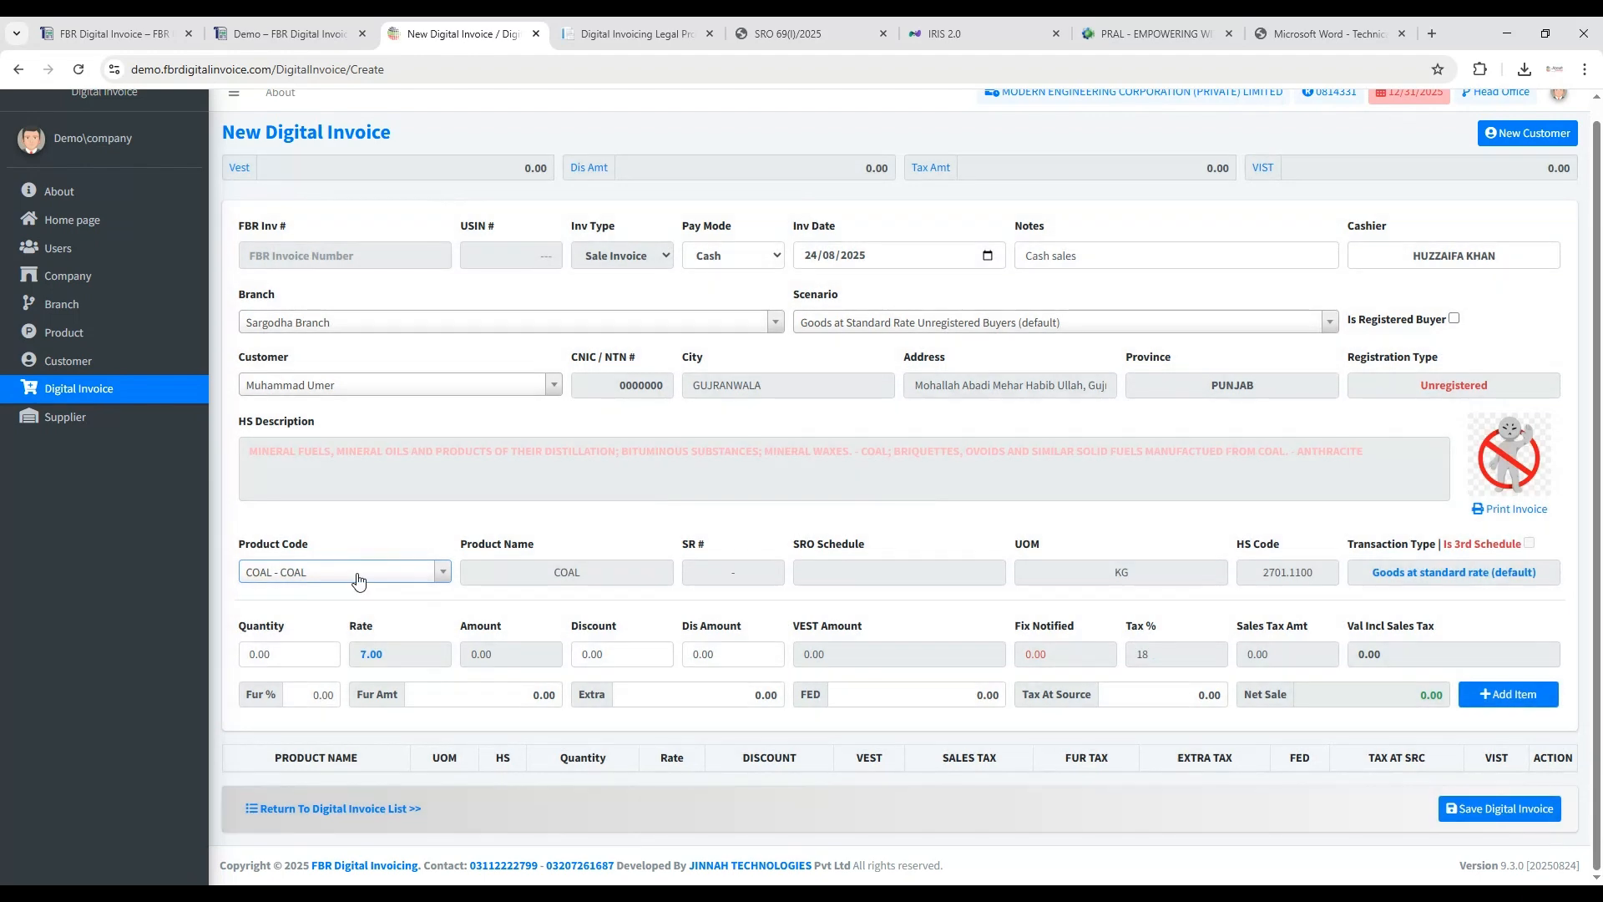
Inspect the COAL item's SR number and SRO schedule fields, and search the product codes for "bla" without changing the product.
{"action": "left_click", "coordinate": [739, 574]}
{"action": "left_click", "coordinate": [864, 576]}
{"action": "left_click", "coordinate": [419, 576]}
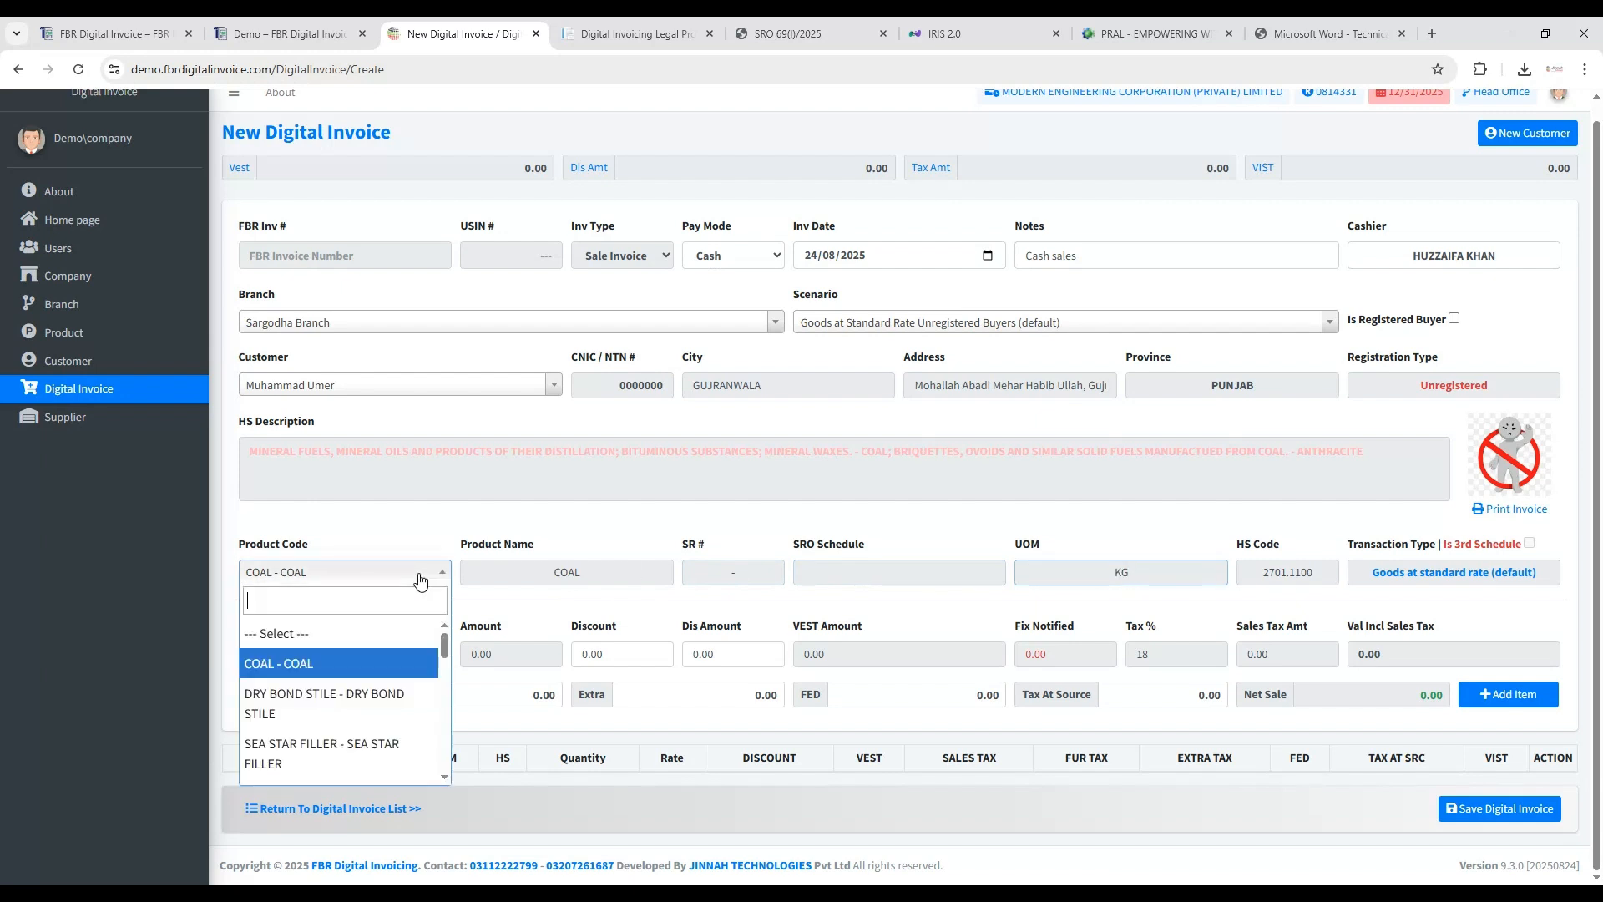
{"action": "type", "text": "bla"}
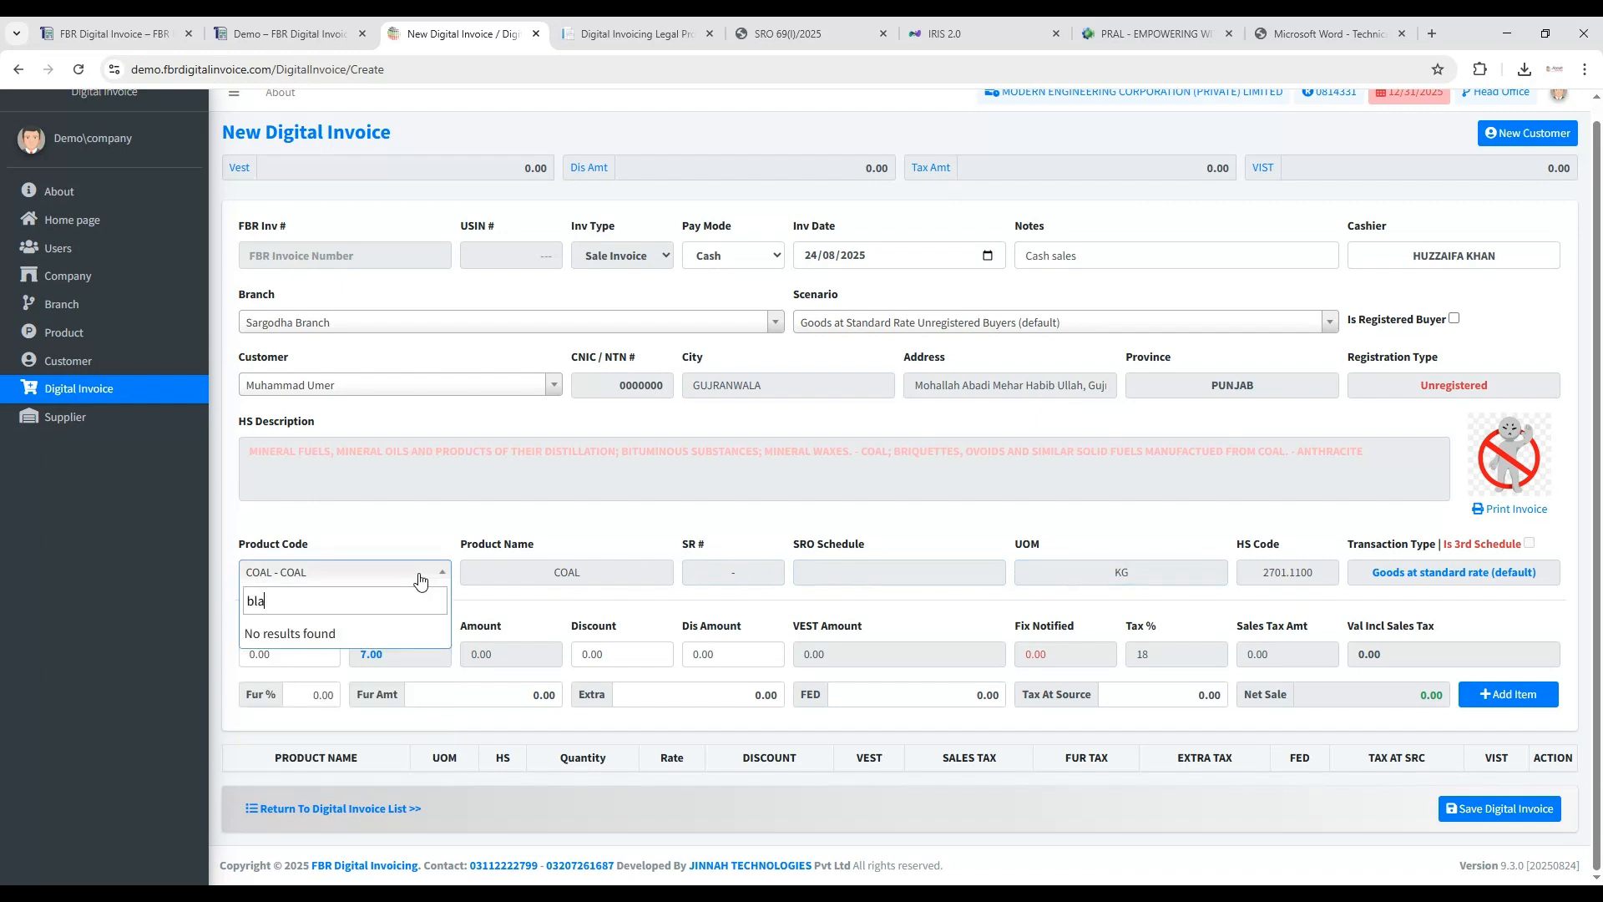
{"action": "key", "text": "BackSpace"}
{"action": "key", "text": "BackSpace"}
{"action": "key", "text": "BackSpace"}
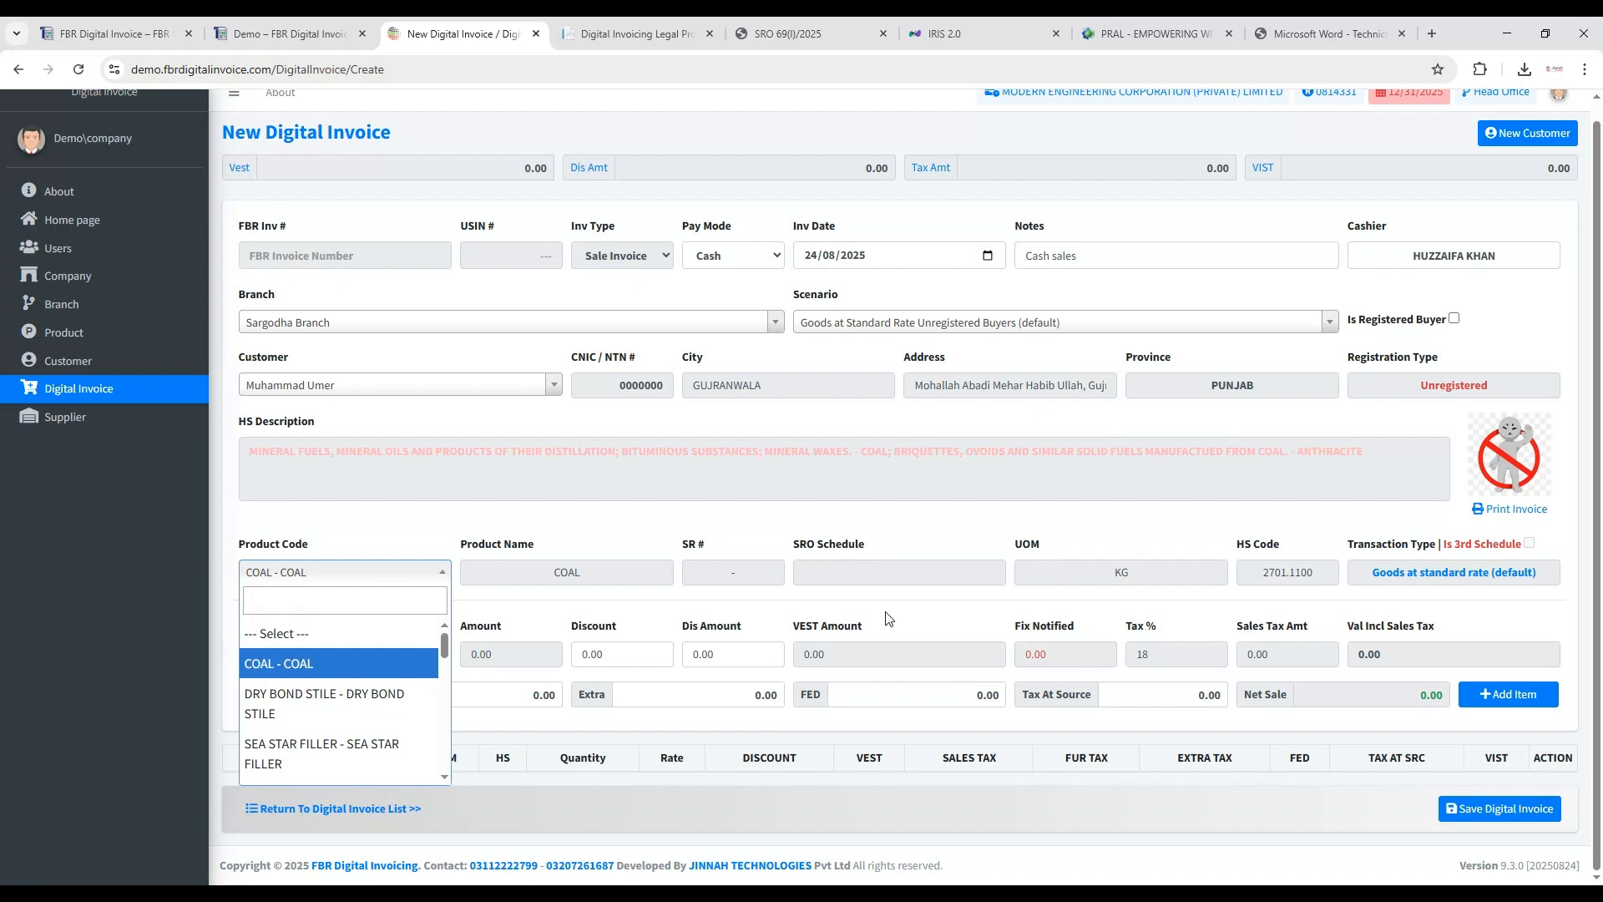
{"action": "left_click", "coordinate": [1340, 603]}
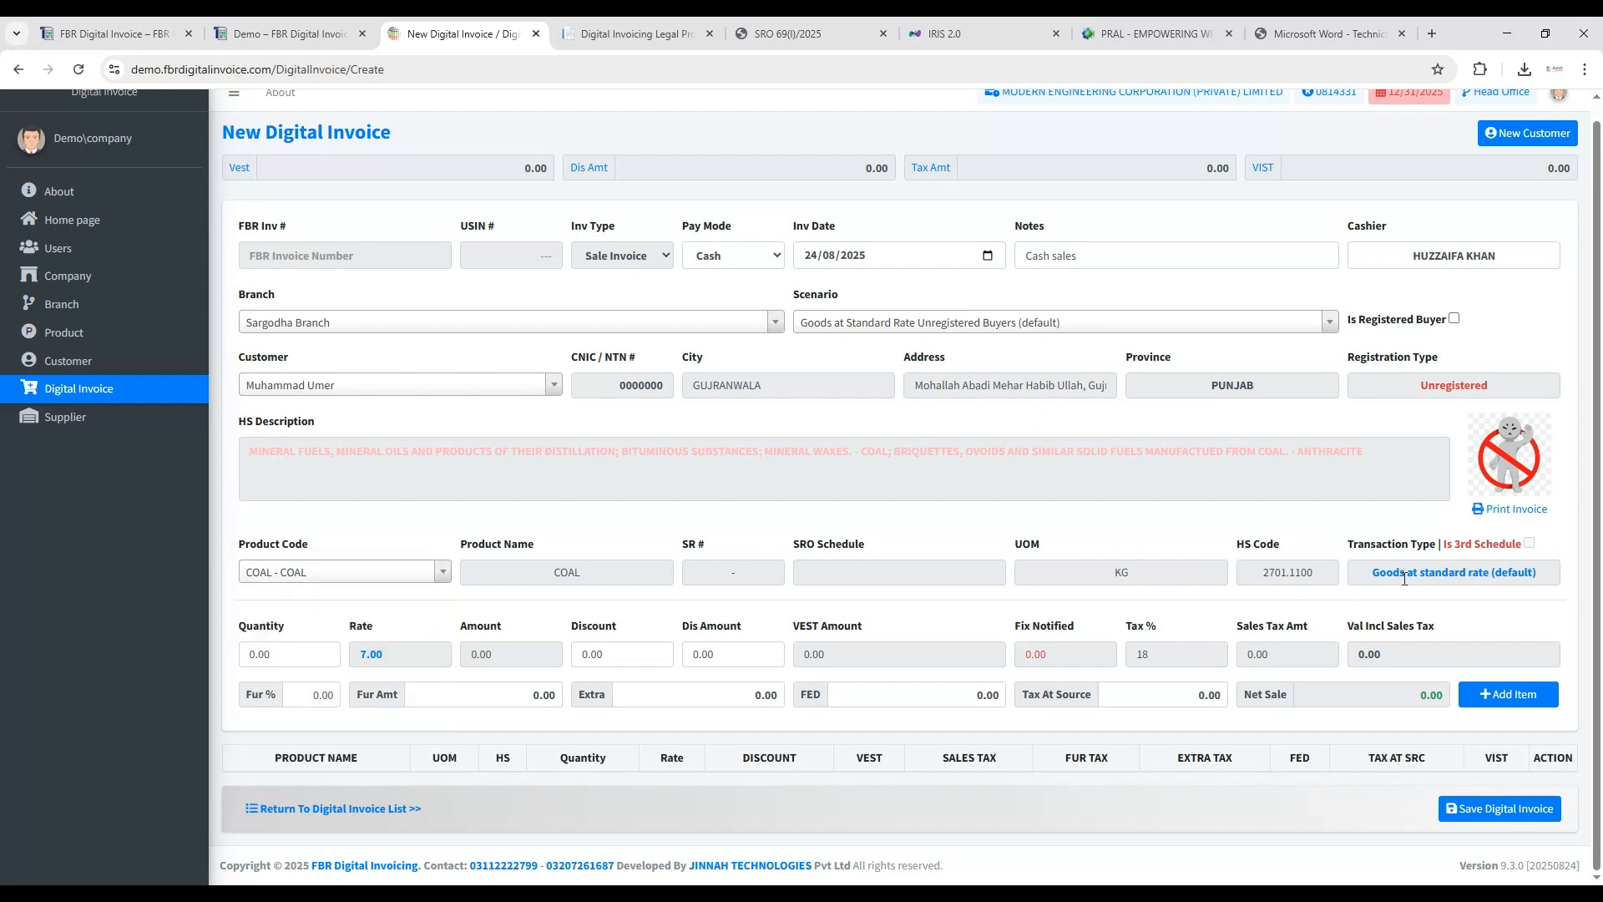
Review the COAL item's rate and set its quantity to 1000.
{"action": "left_click", "coordinate": [245, 655]}
{"action": "left_click_drag", "start_coordinate": [359, 655], "coordinate": [384, 663]}
{"action": "left_click", "coordinate": [400, 658]}
{"action": "left_click", "coordinate": [265, 660]}
{"action": "type", "text": "1"}
{"action": "left_click", "coordinate": [580, 654]}
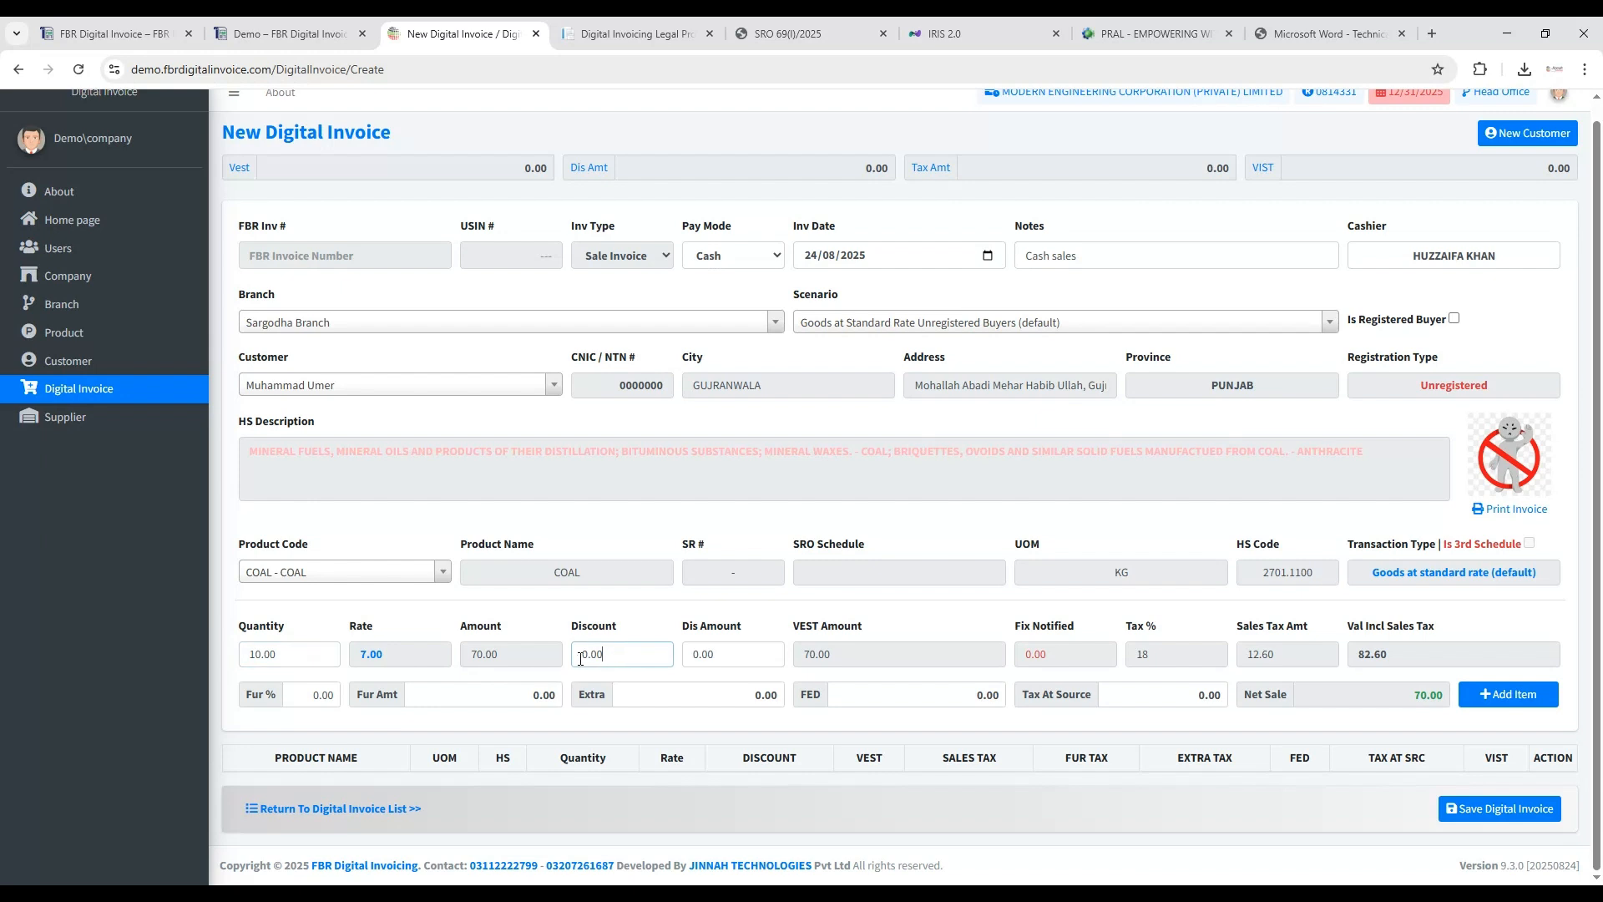
{"action": "key", "text": "Tab"}
{"action": "left_click", "coordinate": [581, 658]}
{"action": "left_click", "coordinate": [253, 655]}
{"action": "type", "text": "00"}
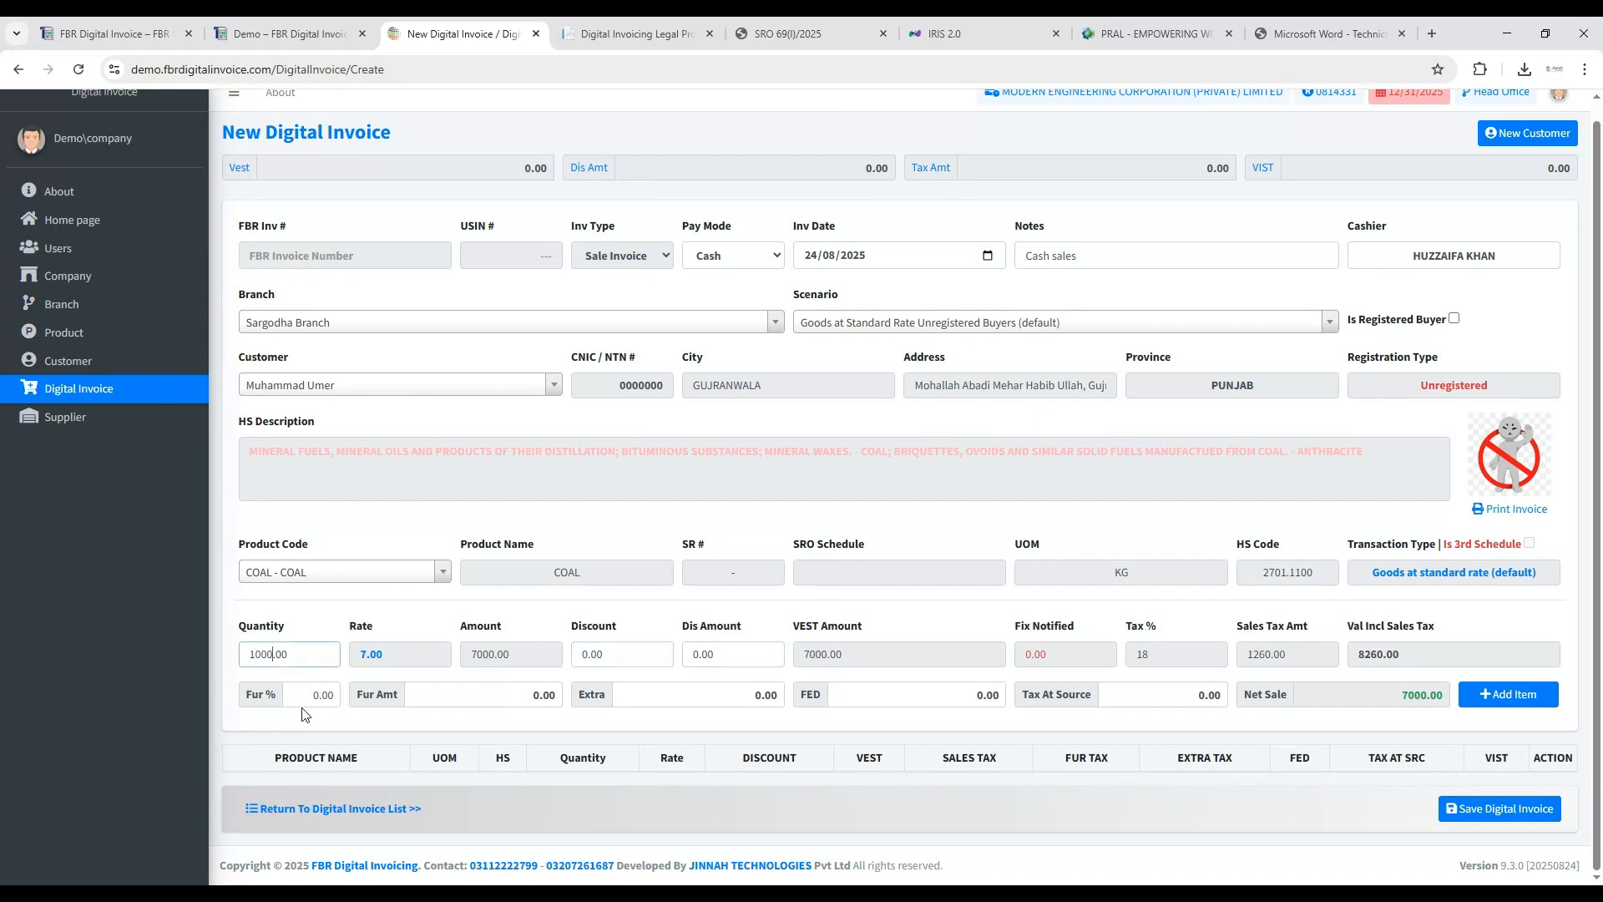
Try a discount of 10 on the COAL item, and set its discount amount to 1000.
{"action": "left_click", "coordinate": [591, 658]}
{"action": "type", "text": "1"}
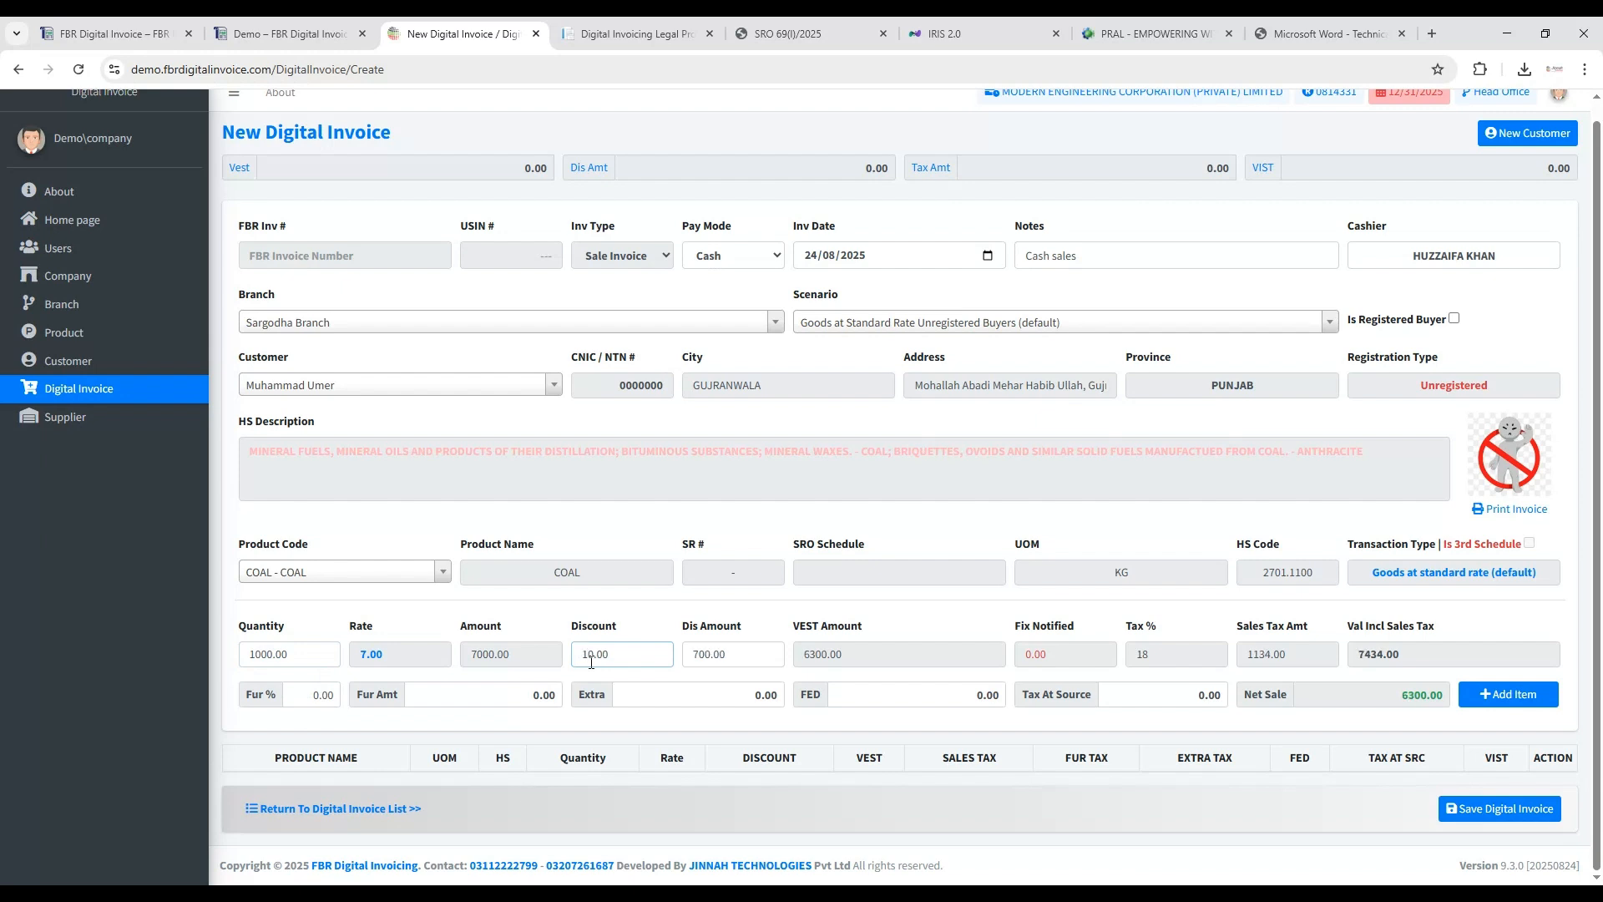
{"action": "left_click", "coordinate": [734, 651]}
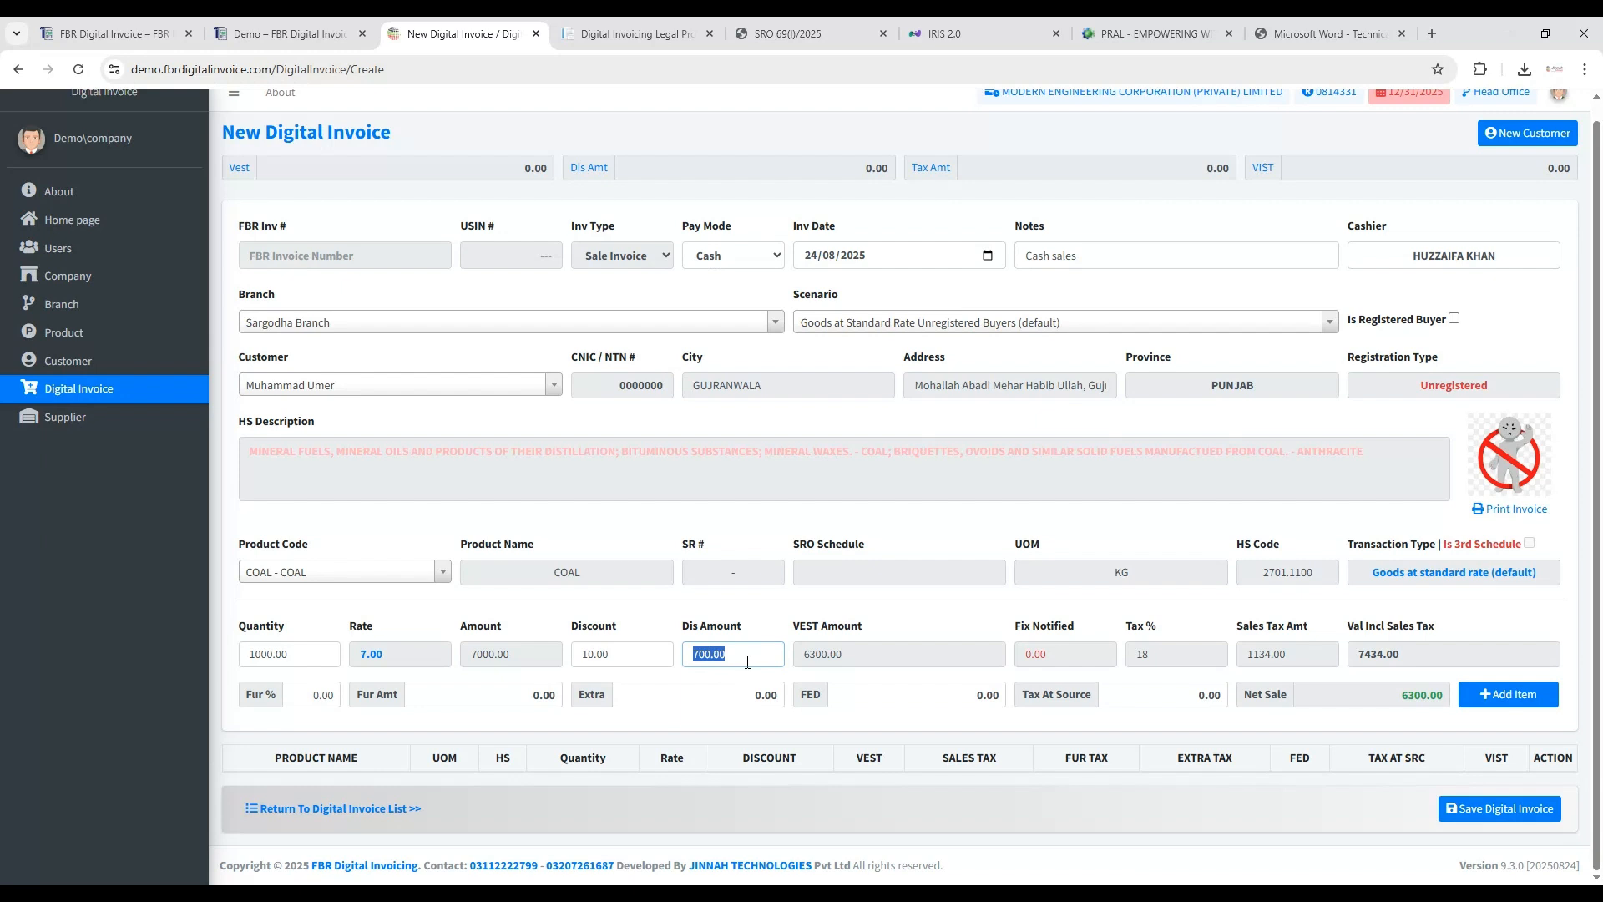
{"action": "left_click", "coordinate": [658, 657]}
{"action": "left_click", "coordinate": [729, 650]}
{"action": "type", "text": "1000.00"}
Examine the COAL item's tax percentage, sales tax amount and value including sales tax.
{"action": "double_click", "coordinate": [1144, 656]}
{"action": "left_click", "coordinate": [1274, 665]}
{"action": "left_click_drag", "start_coordinate": [1247, 658], "coordinate": [1257, 657]}
{"action": "left_click", "coordinate": [1275, 657]}
{"action": "left_click_drag", "start_coordinate": [1360, 658], "coordinate": [1411, 660]}
{"action": "left_click", "coordinate": [1383, 660]}
{"action": "left_click_drag", "start_coordinate": [1366, 660], "coordinate": [1423, 659]}
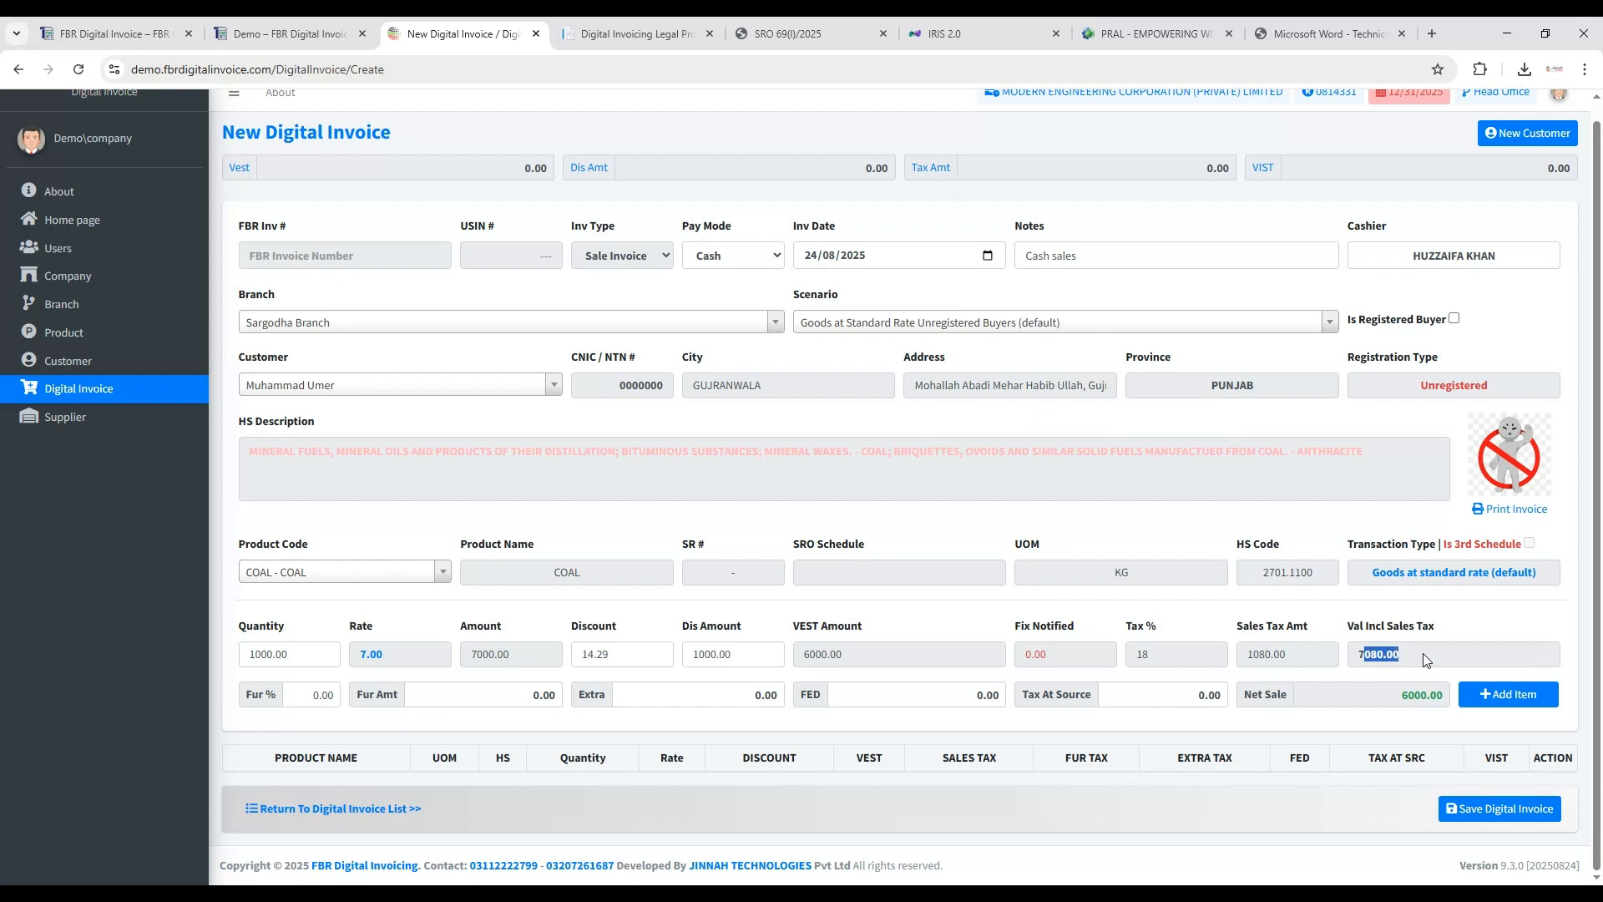
{"action": "left_click", "coordinate": [1424, 659]}
Set the COAL item's further tax rate to 4 percent and check the value including sales tax.
{"action": "left_click", "coordinate": [304, 698]}
{"action": "key", "text": "shift+Right"}
{"action": "type", "text": "4"}
{"action": "left_click", "coordinate": [695, 698]}
{"action": "key", "text": "shift+Tab"}
{"action": "double_click", "coordinate": [1384, 657]}
Check the Extra, FED and Tax At Source fields, and add the COAL item to the invoice.
{"action": "left_click", "coordinate": [711, 700]}
{"action": "left_click", "coordinate": [904, 695]}
{"action": "left_click", "coordinate": [1153, 686]}
{"action": "left_click", "coordinate": [1495, 708]}
{"action": "scroll", "coordinate": [488, 705], "scroll_direction": "down", "scroll_amount": 1}
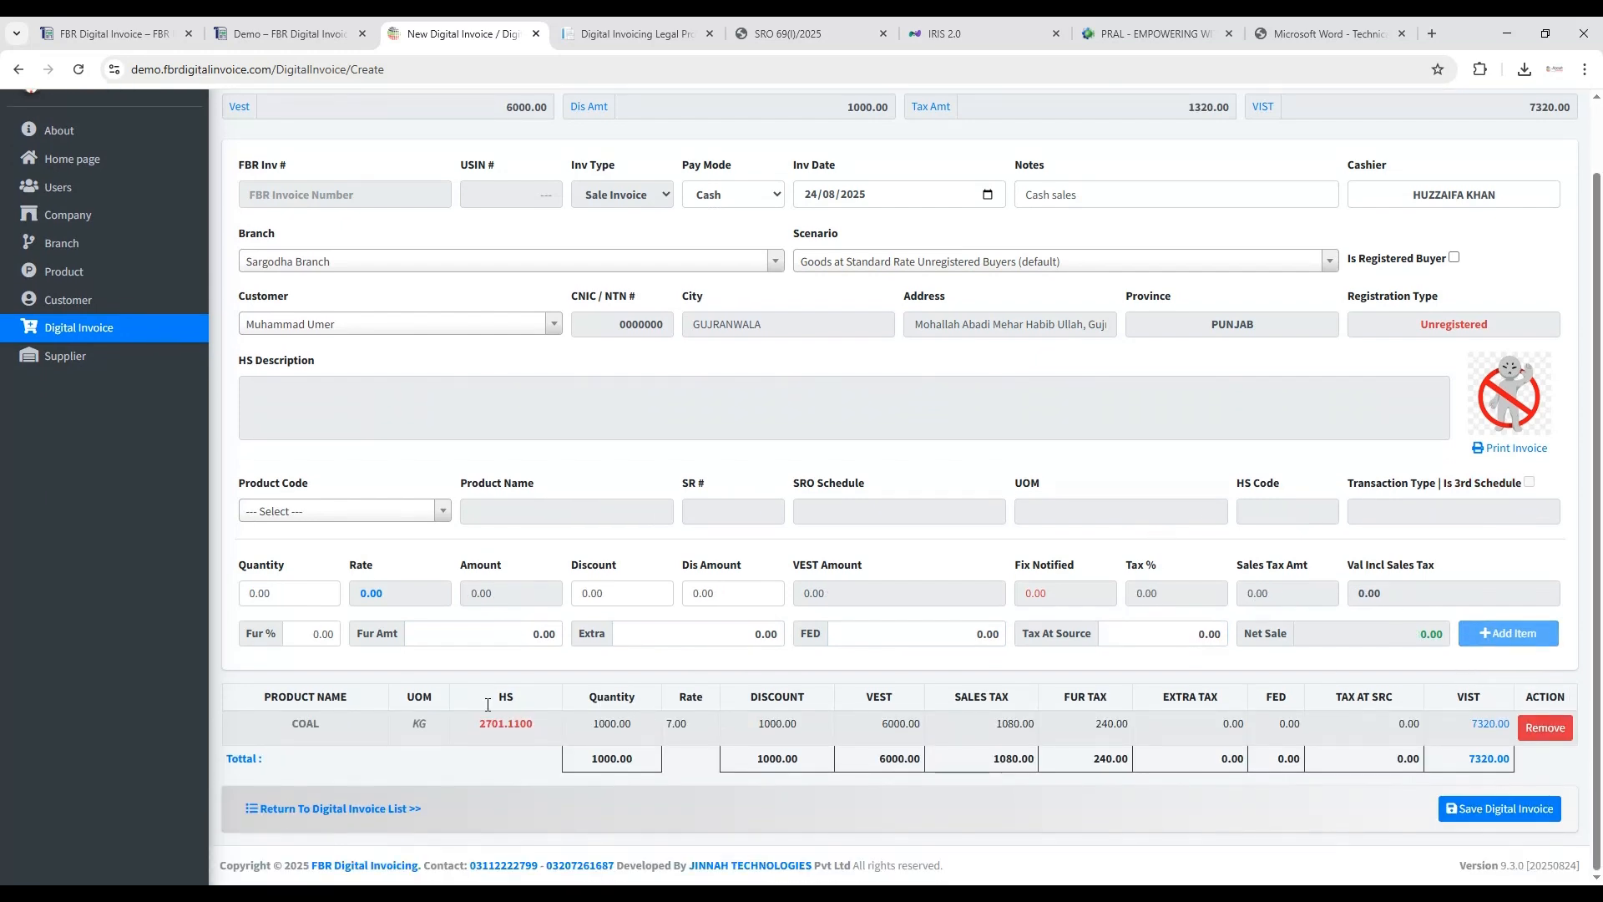
Select the DRY BOND STILE product for the next invoice item and set its quantity to 2.
{"action": "left_click", "coordinate": [443, 512]}
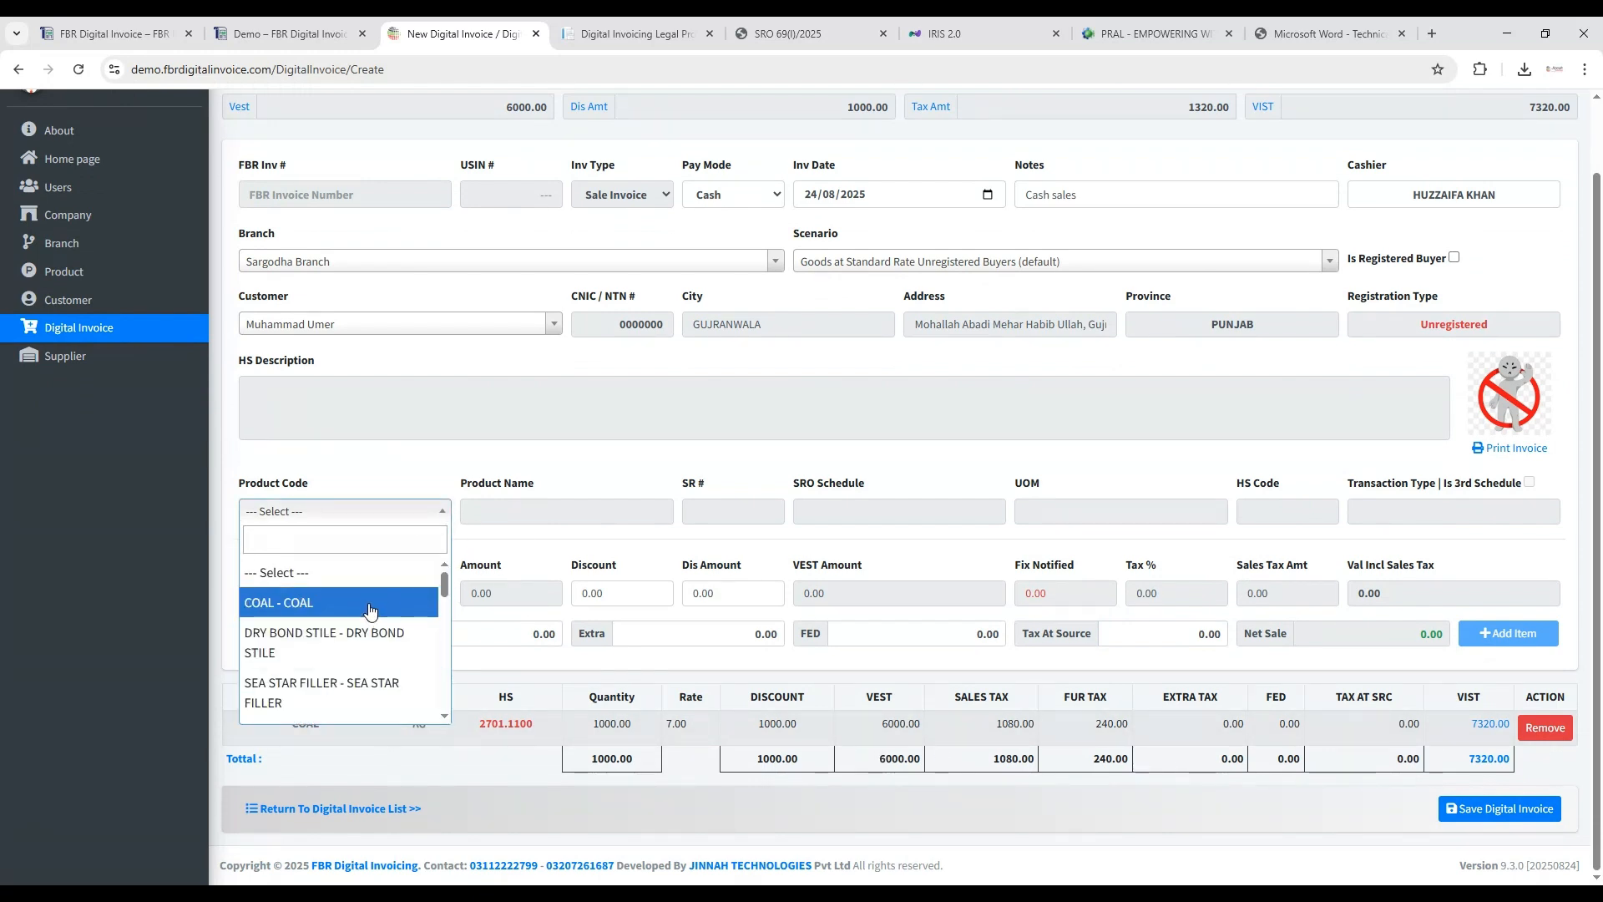
{"action": "scroll", "coordinate": [367, 614], "scroll_direction": "down", "scroll_amount": 2}
{"action": "scroll", "coordinate": [367, 613], "scroll_direction": "up", "scroll_amount": 3}
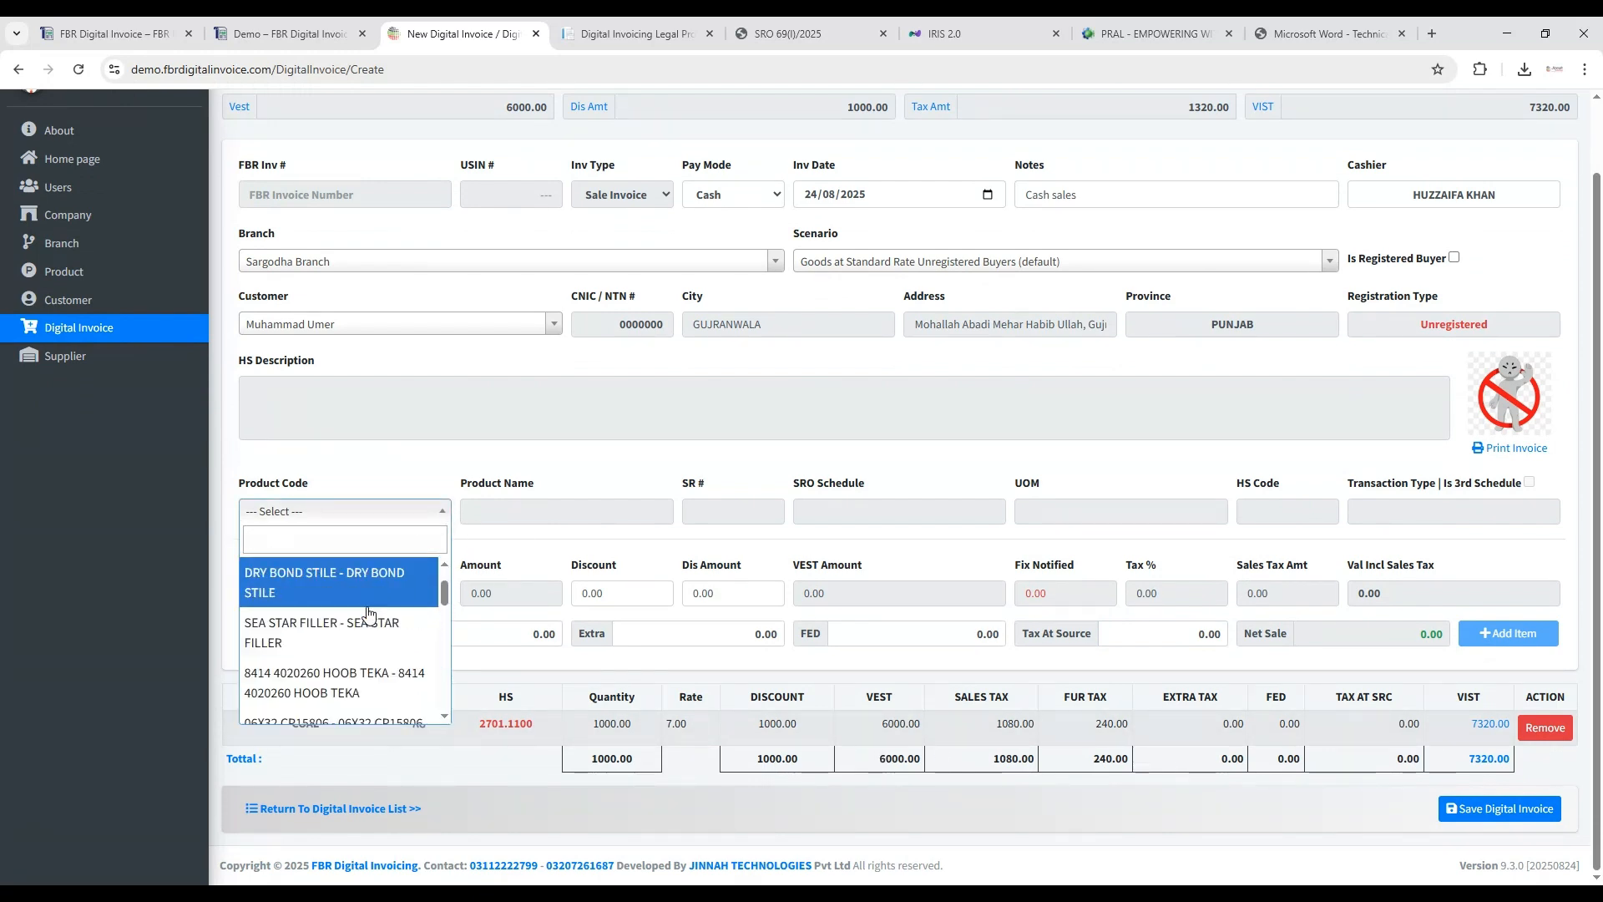
{"action": "key", "text": "Return"}
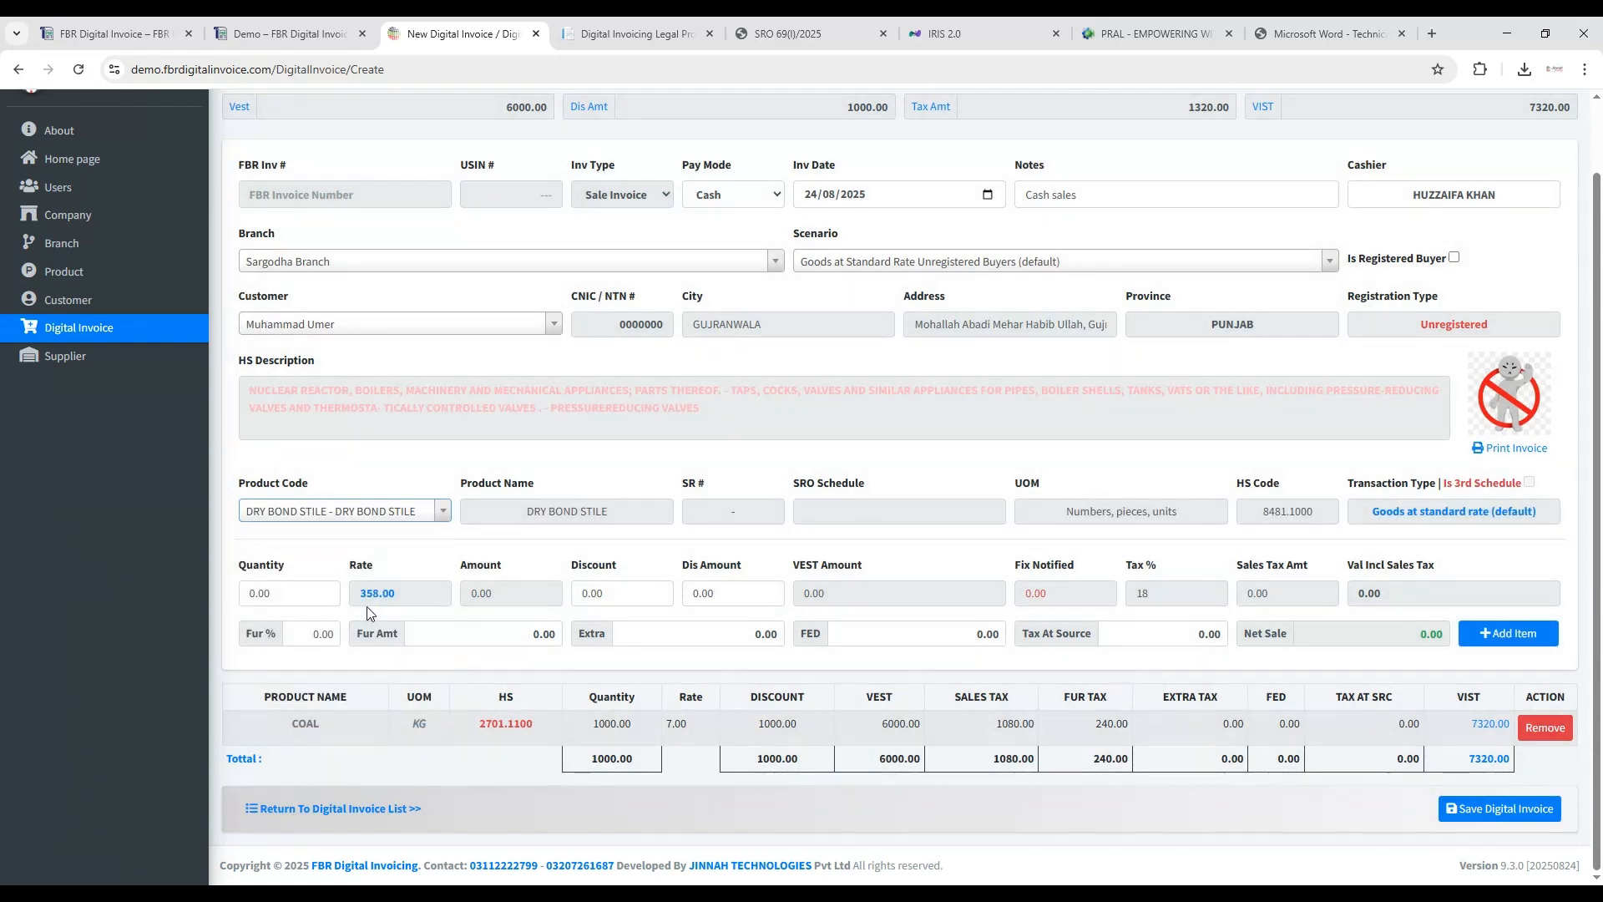
{"action": "left_click", "coordinate": [248, 598]}
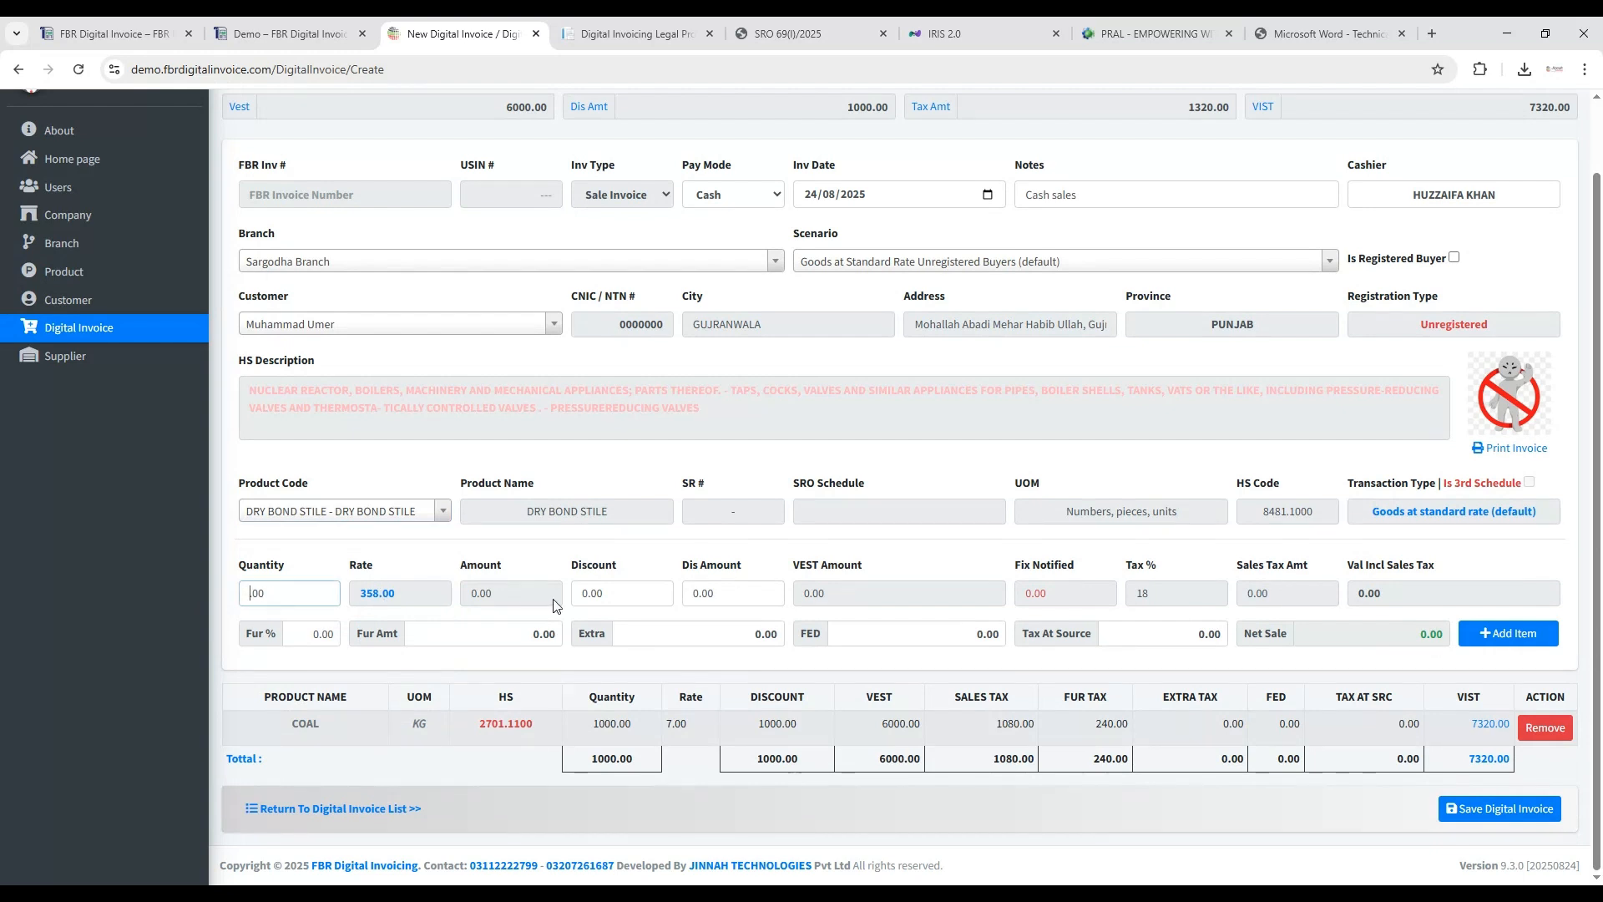
{"action": "type", "text": "2"}
{"action": "left_click", "coordinate": [583, 601]}
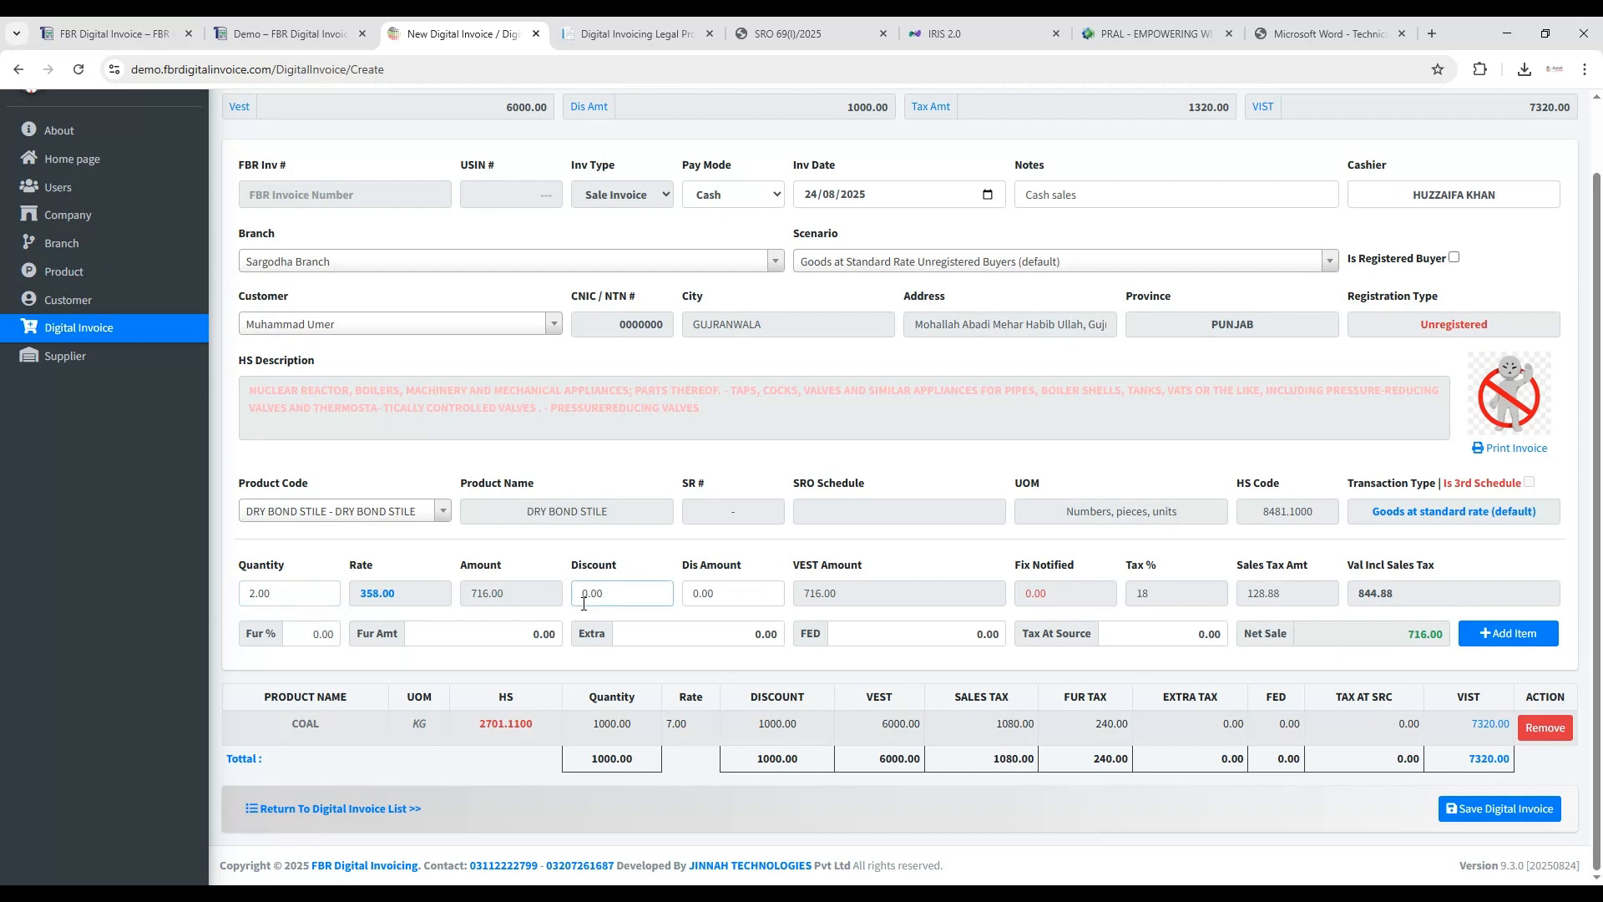
Set the DRY BOND STILE item's further tax rate to 4 percent and add the item to the invoice.
{"action": "left_click", "coordinate": [314, 636]}
{"action": "type", "text": "4"}
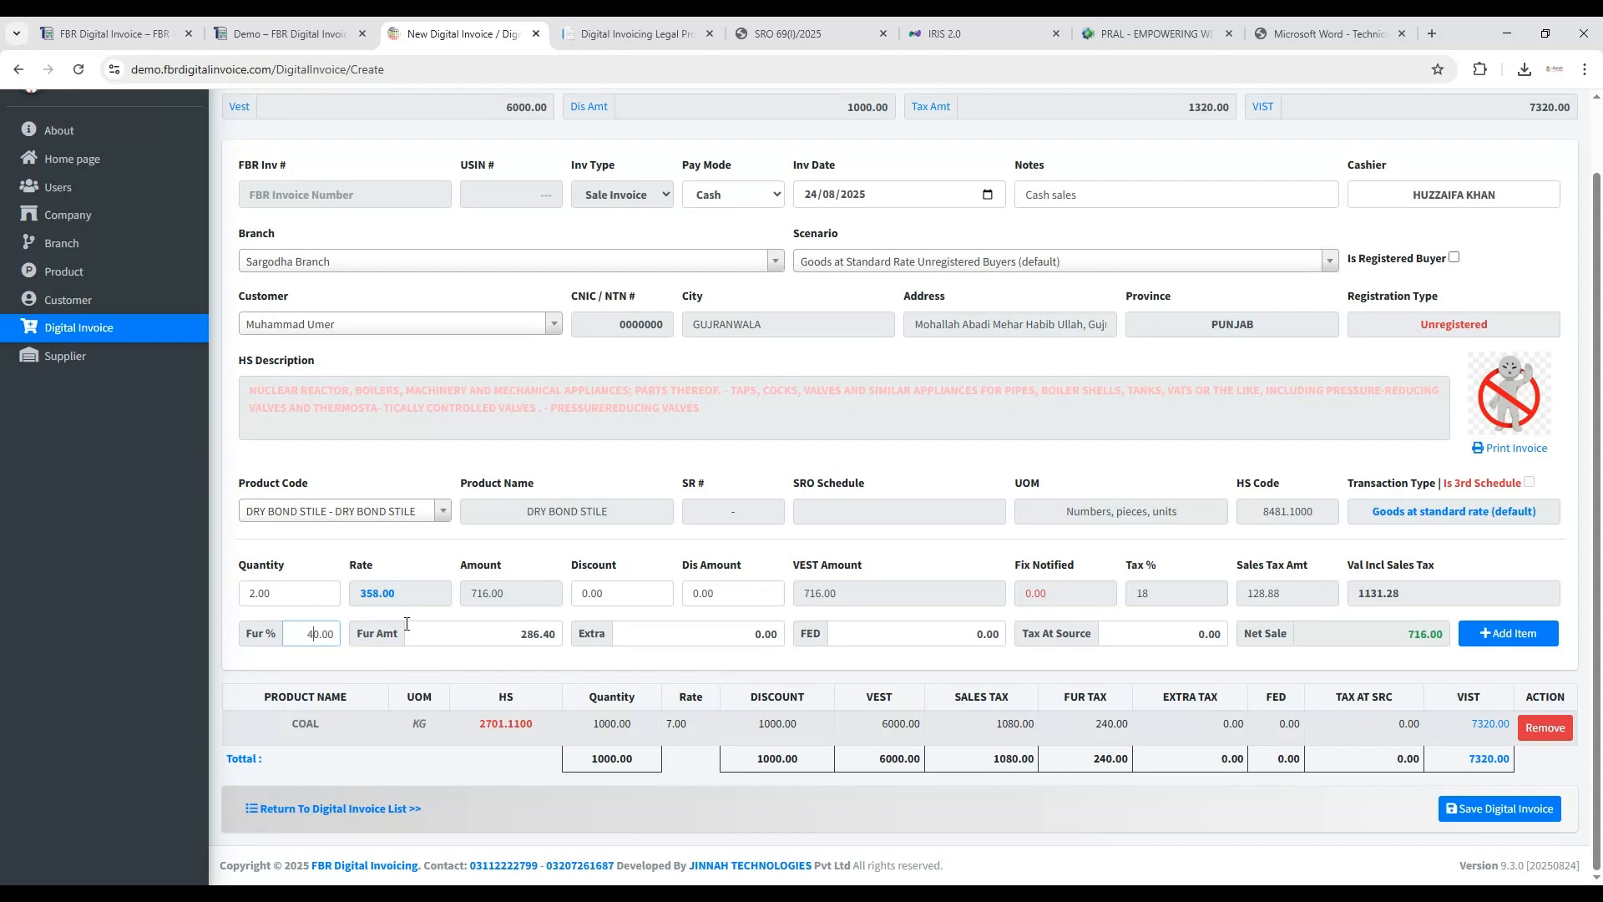
{"action": "key", "text": "Delete"}
{"action": "left_click", "coordinate": [775, 634]}
{"action": "key", "text": "Tab"}
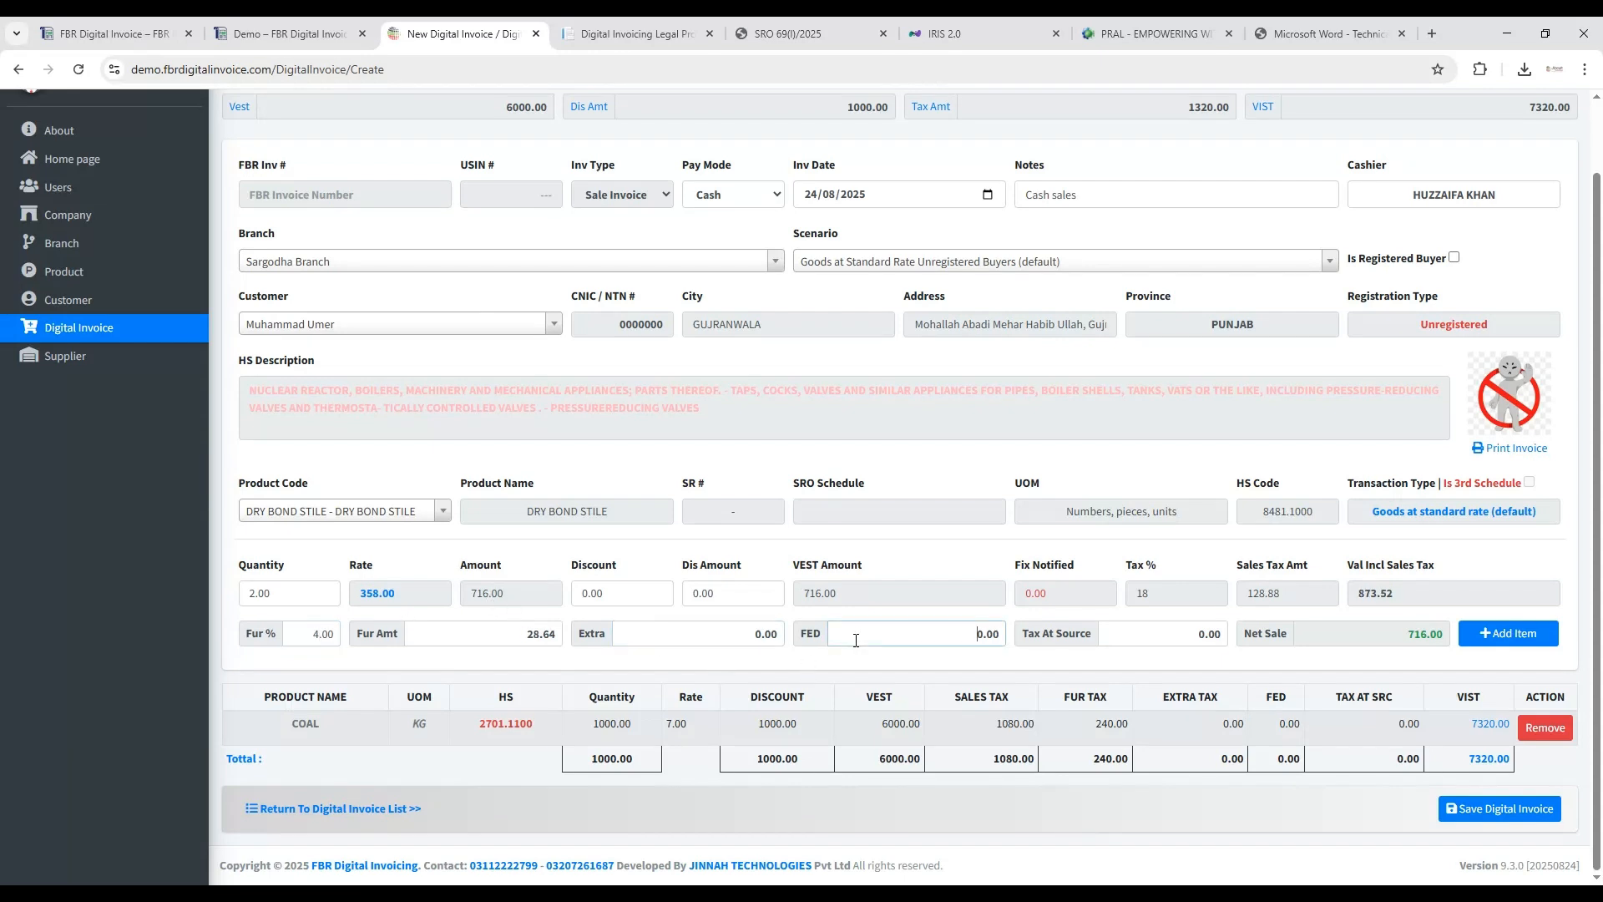
{"action": "left_click", "coordinate": [1493, 634]}
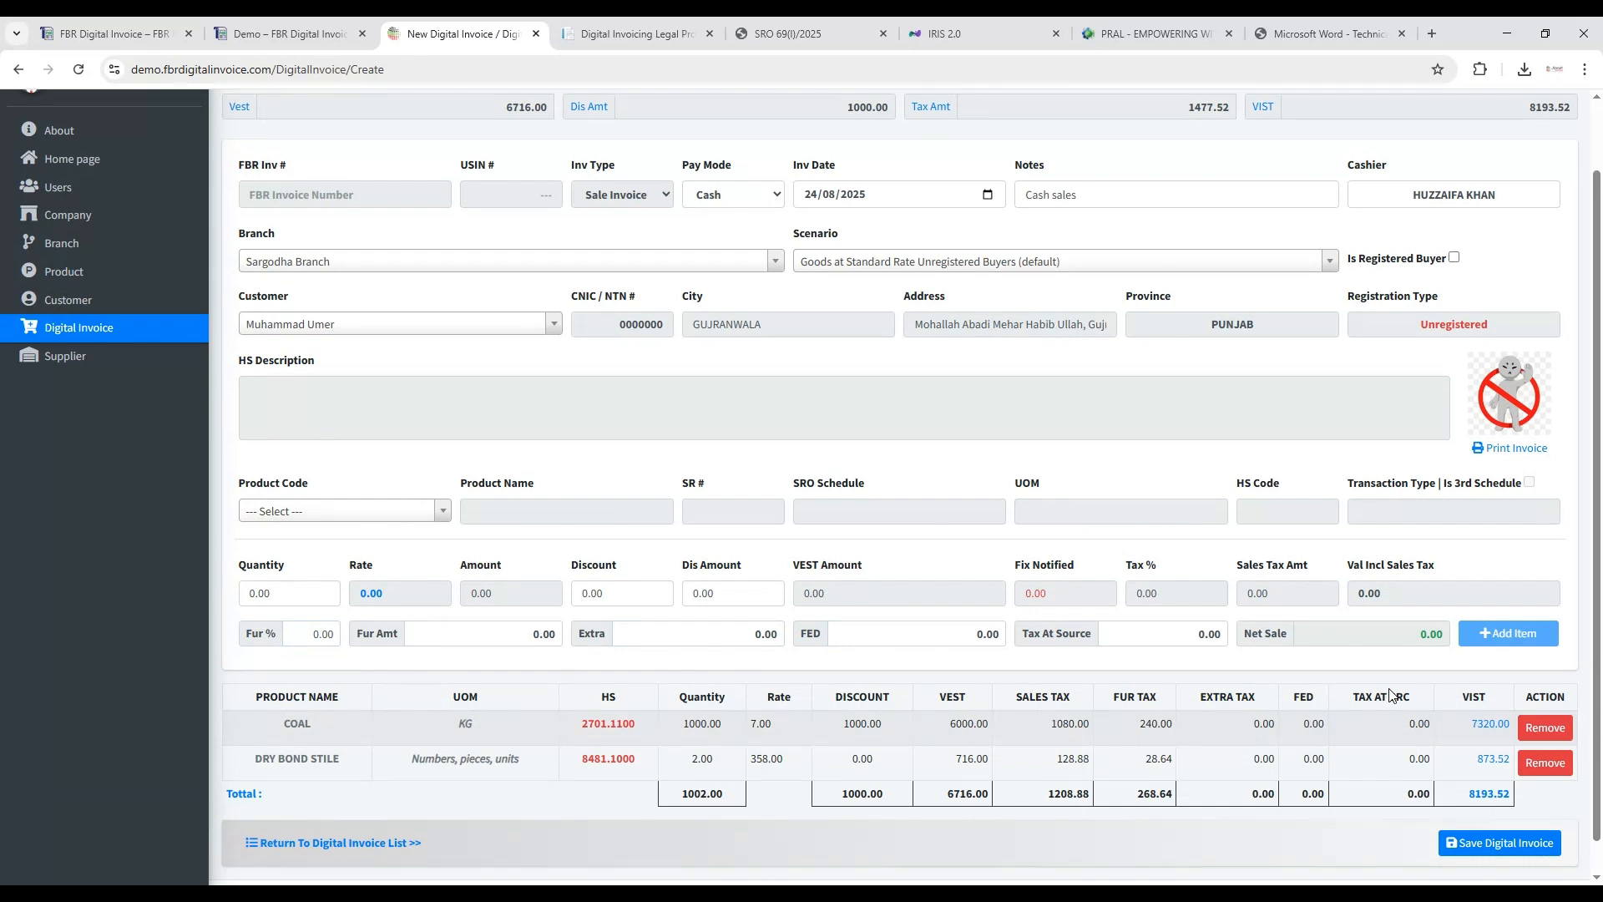
Save the digital invoice and copy its FBR invoice number from the verification section of the printable invoice.
{"action": "scroll", "coordinate": [1060, 476], "scroll_direction": "down", "scroll_amount": 1}
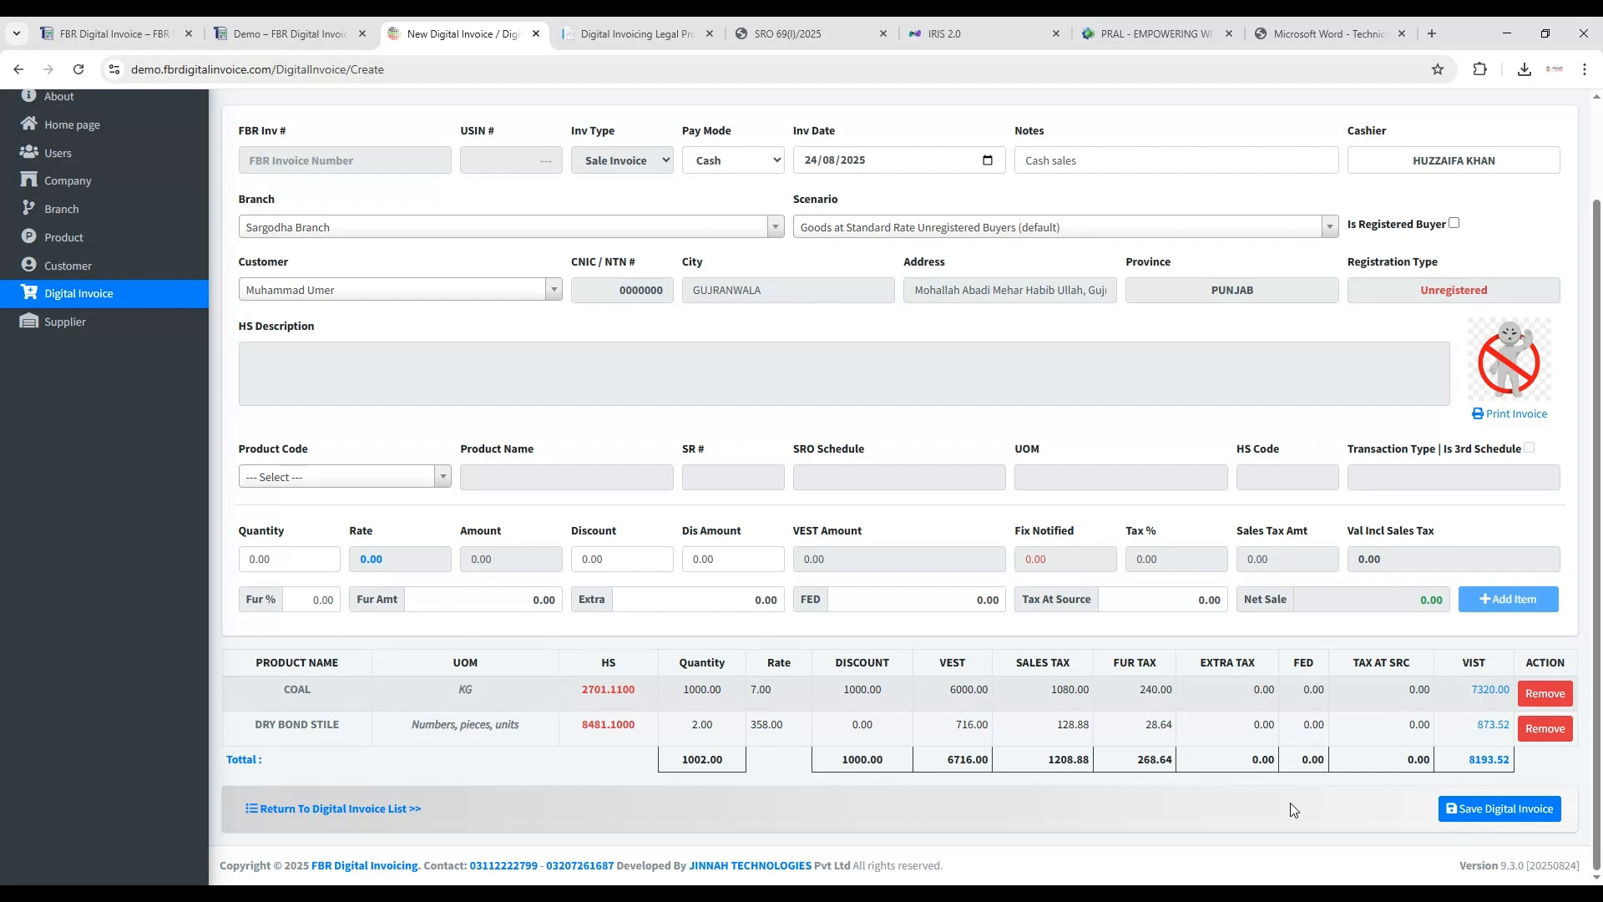
{"action": "left_click", "coordinate": [1492, 815]}
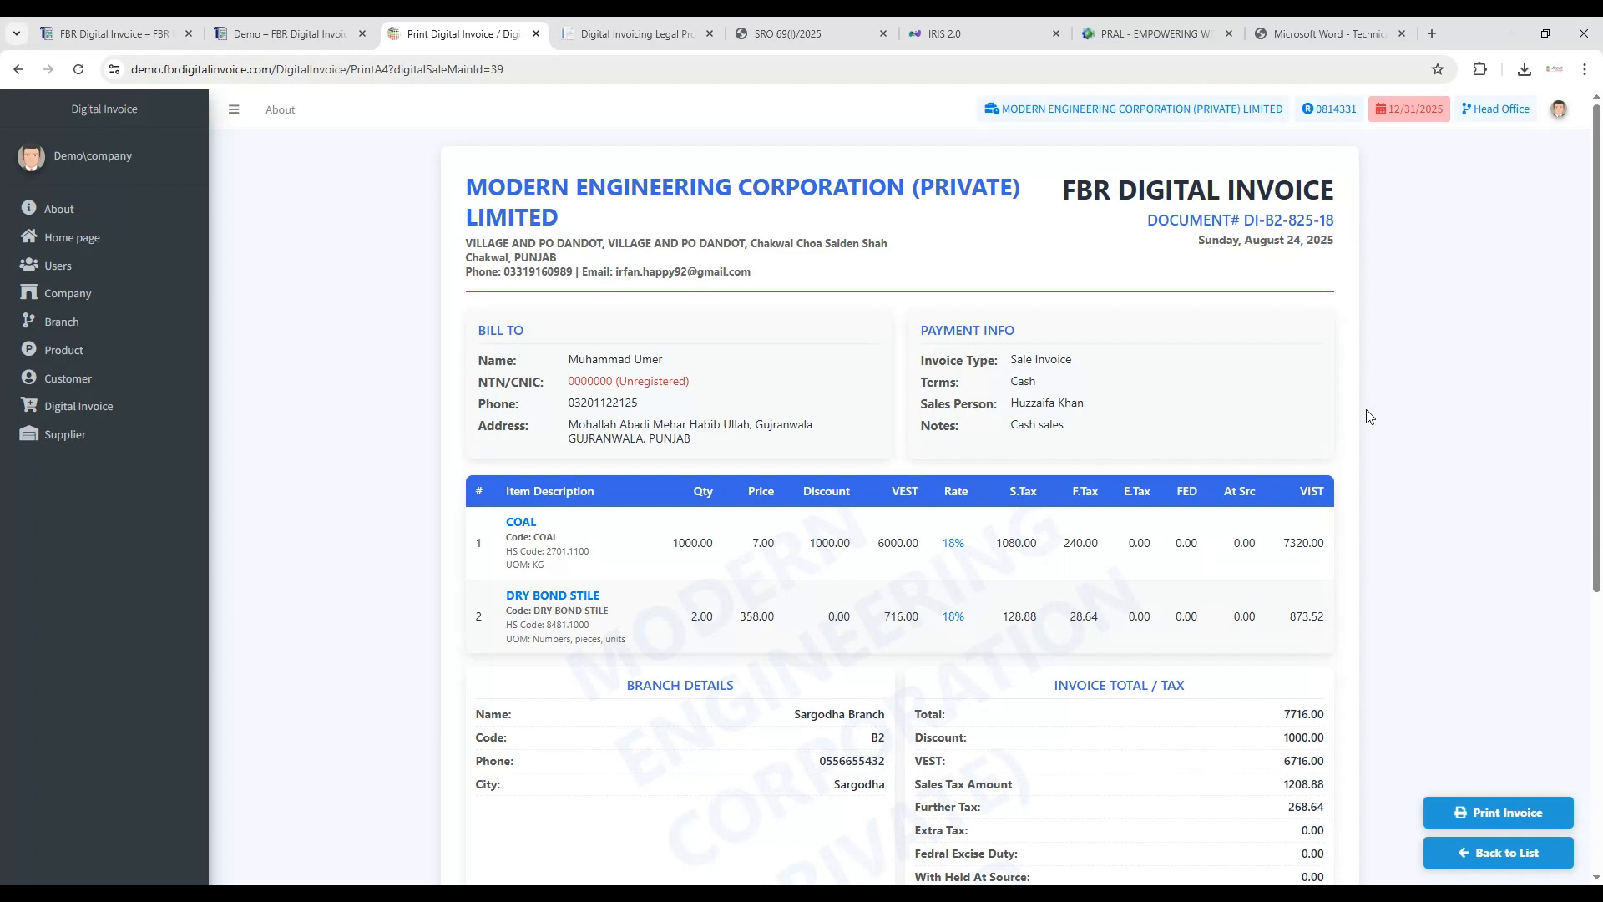
{"action": "scroll", "coordinate": [1317, 410], "scroll_direction": "down", "scroll_amount": 2}
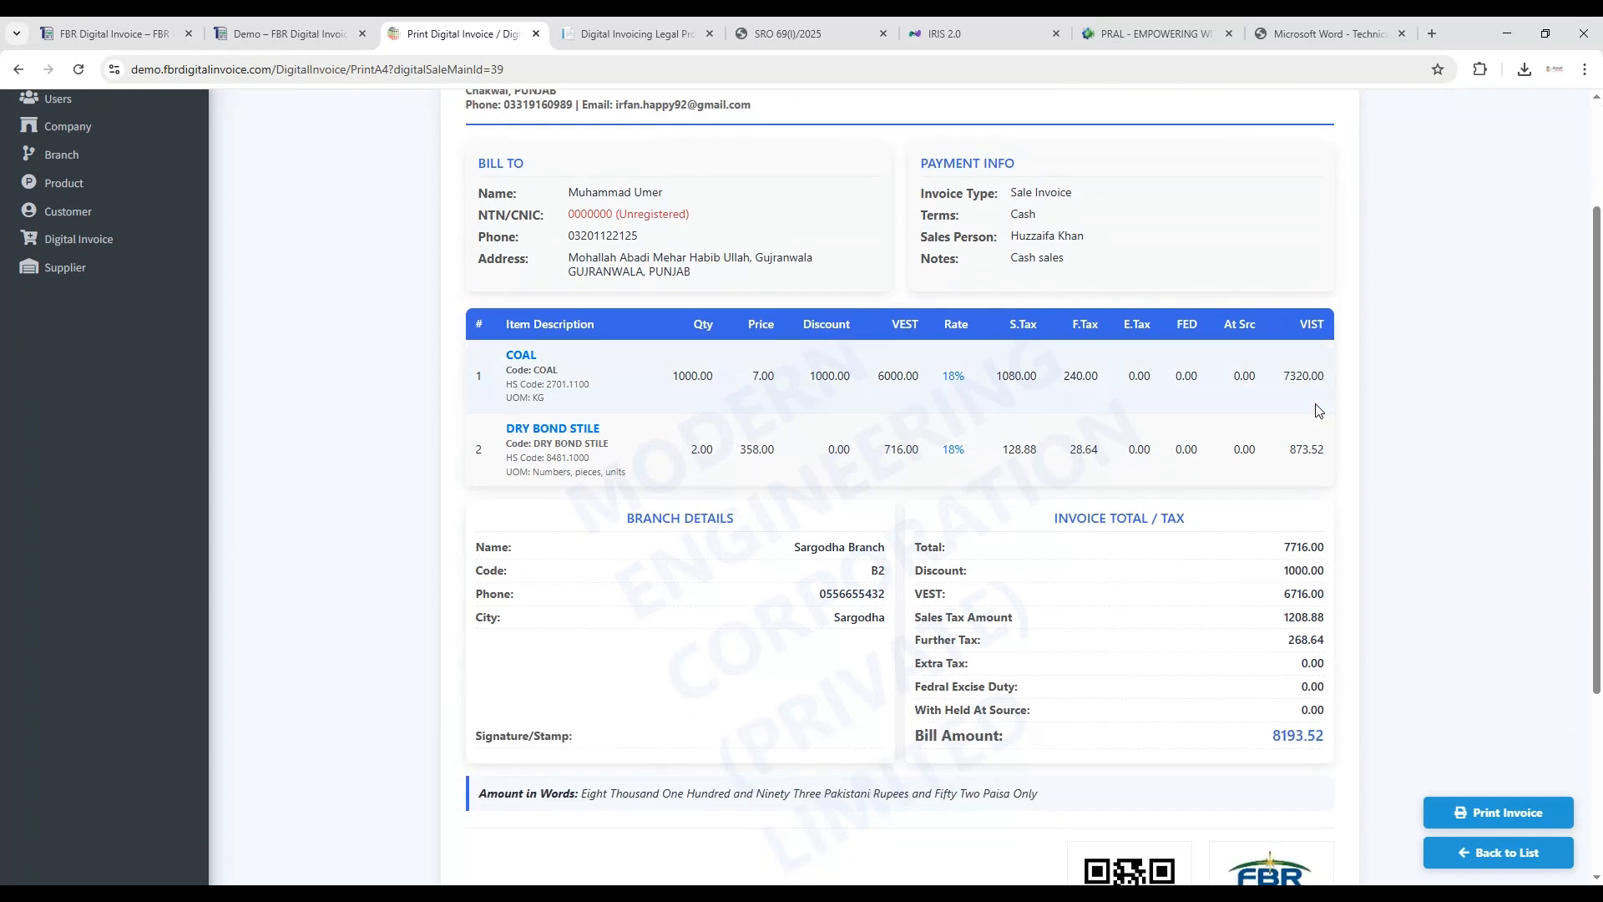
{"action": "scroll", "coordinate": [818, 435], "scroll_direction": "down", "scroll_amount": 3}
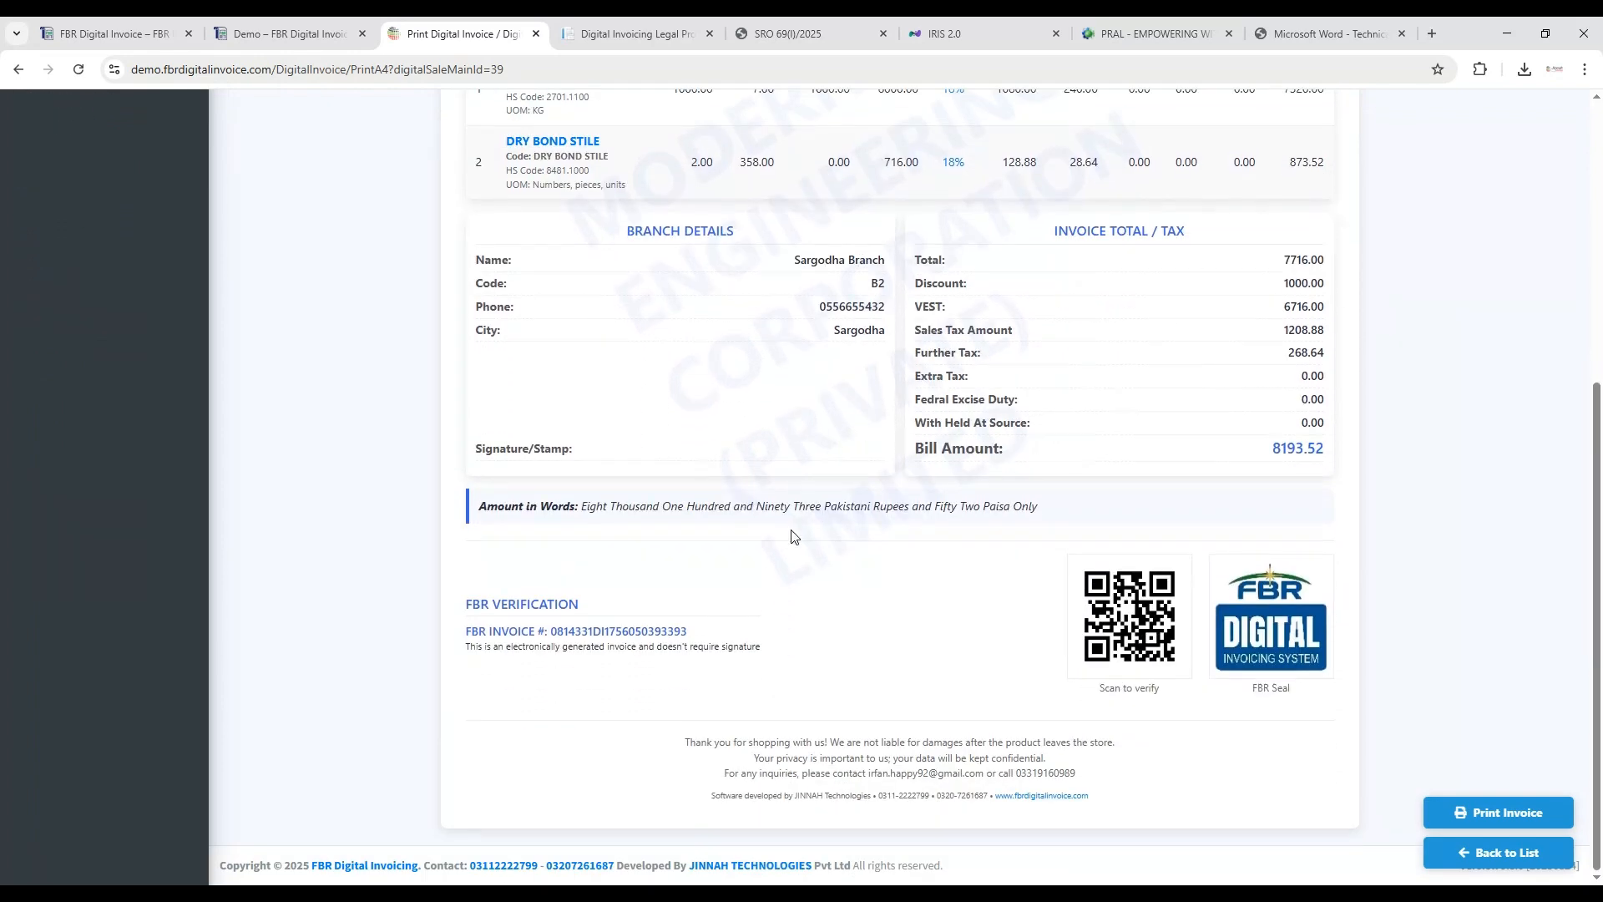
{"action": "left_click_drag", "start_coordinate": [552, 631], "coordinate": [696, 636]}
{"action": "key", "text": "ctrl+c"}
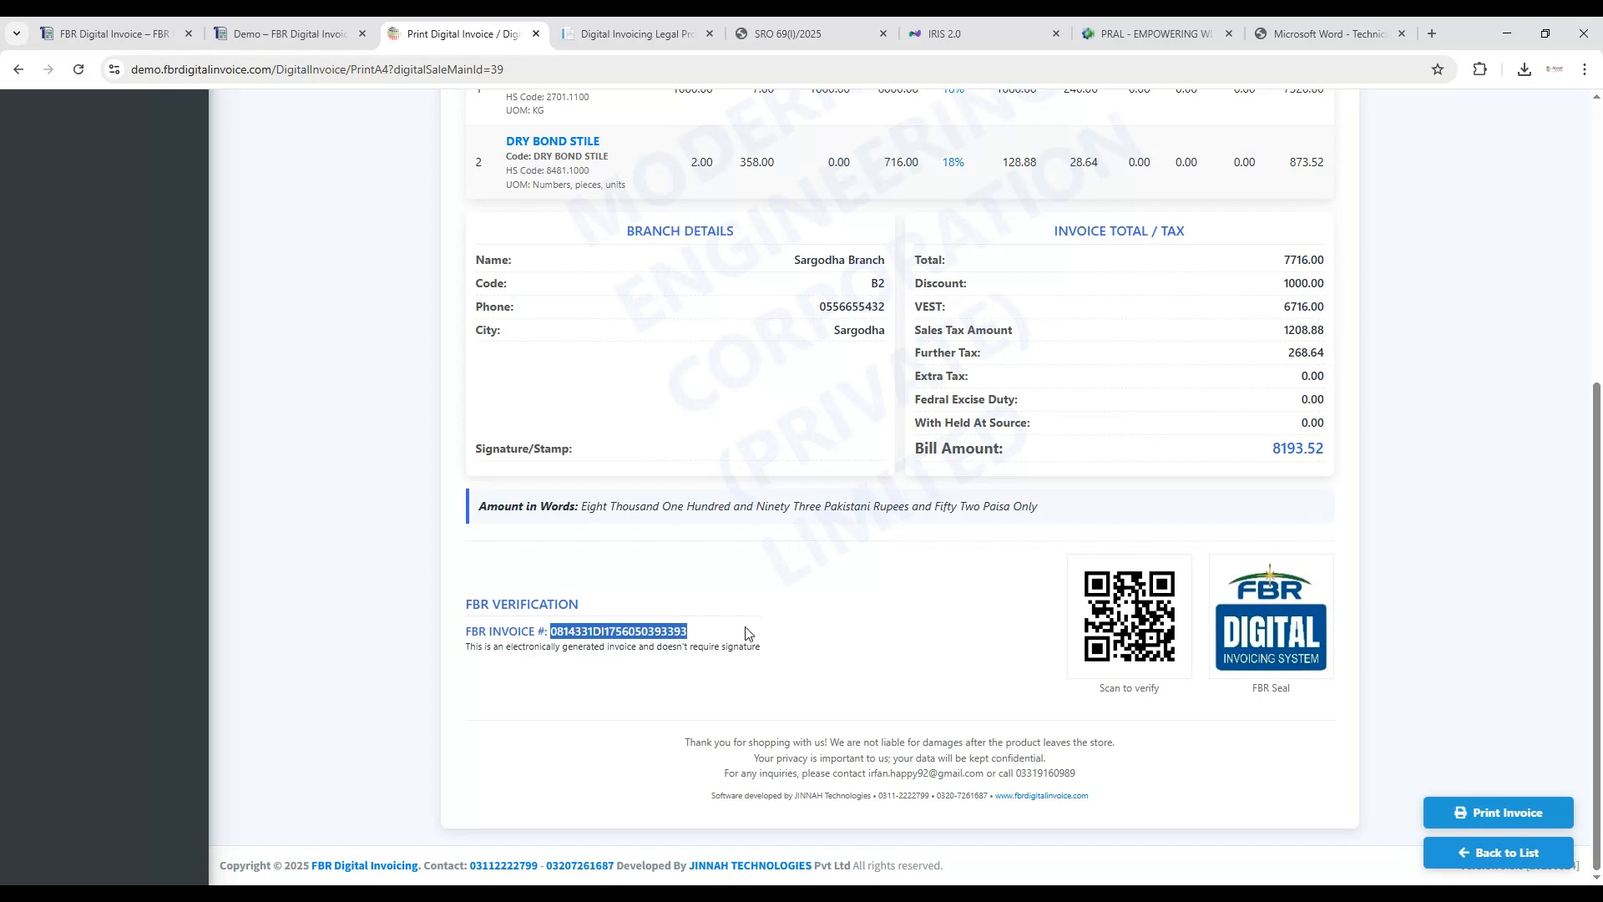
Switch to IRIS 2.0, reload the Digital Invoicing page and open the API Integration sandbox environment's invoice list.
{"action": "left_click", "coordinate": [959, 37]}
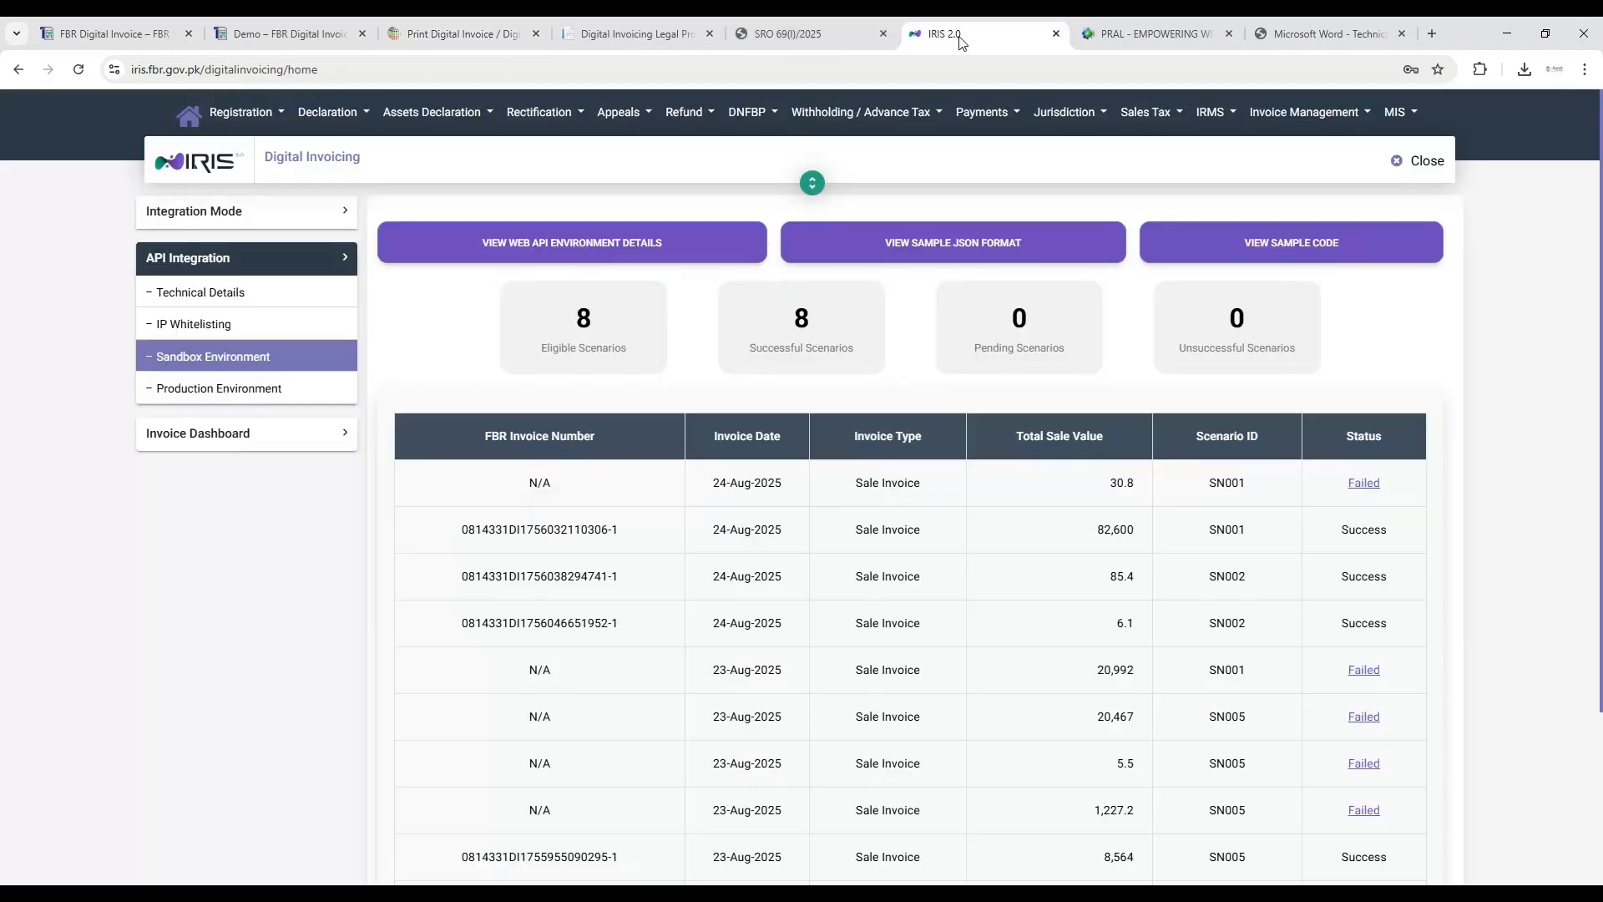
{"action": "left_click", "coordinate": [78, 73]}
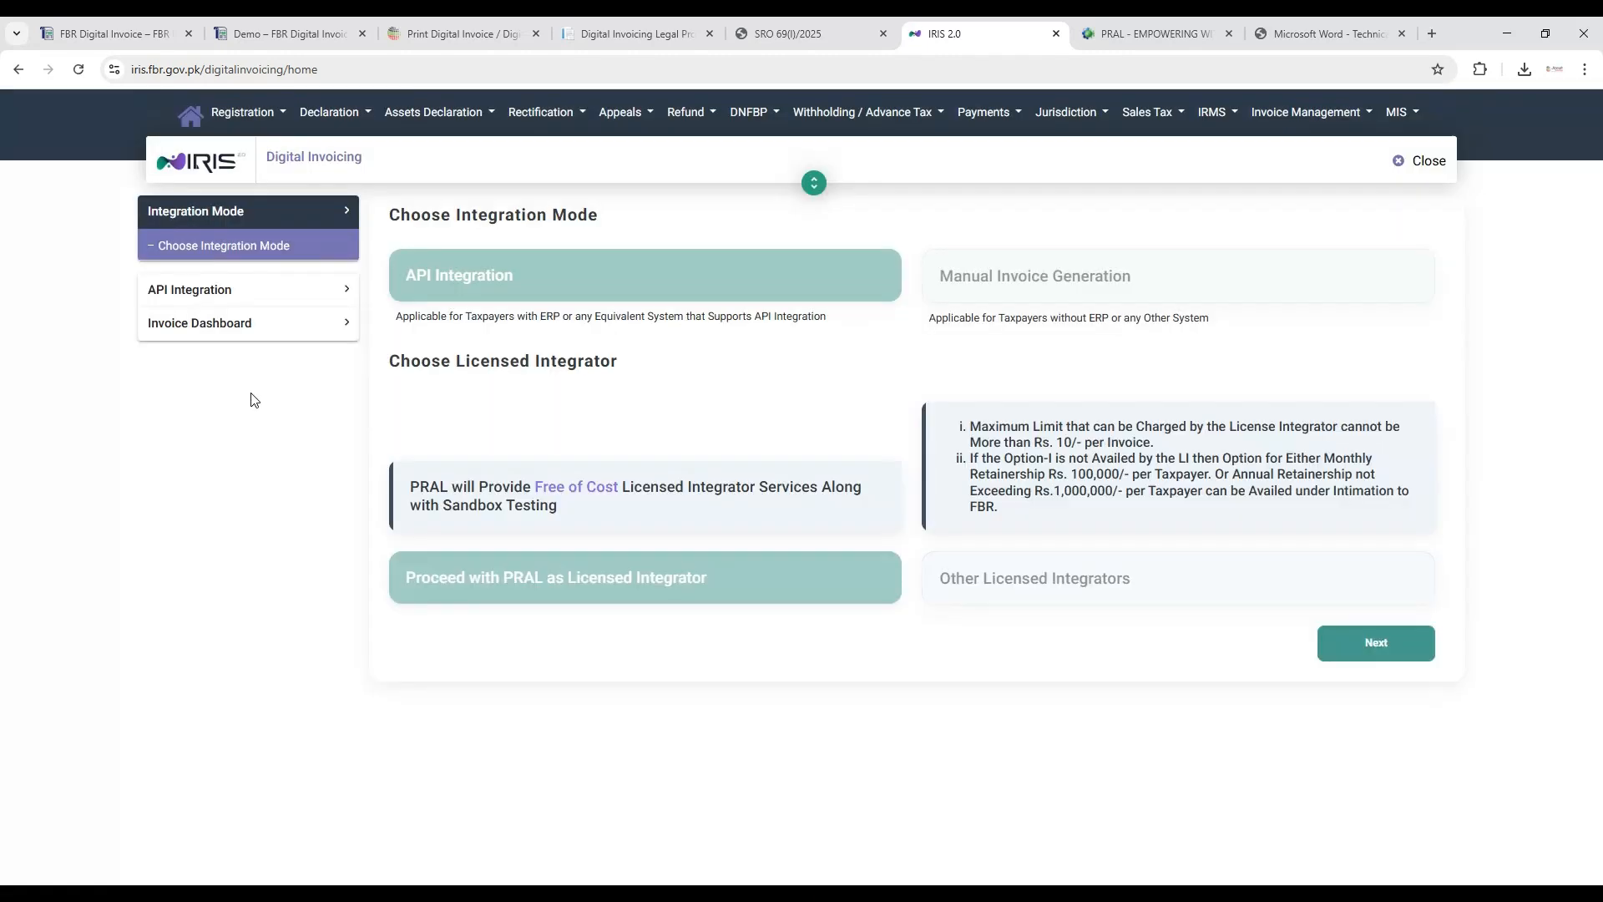
{"action": "left_click", "coordinate": [253, 289]}
{"action": "left_click", "coordinate": [249, 364]}
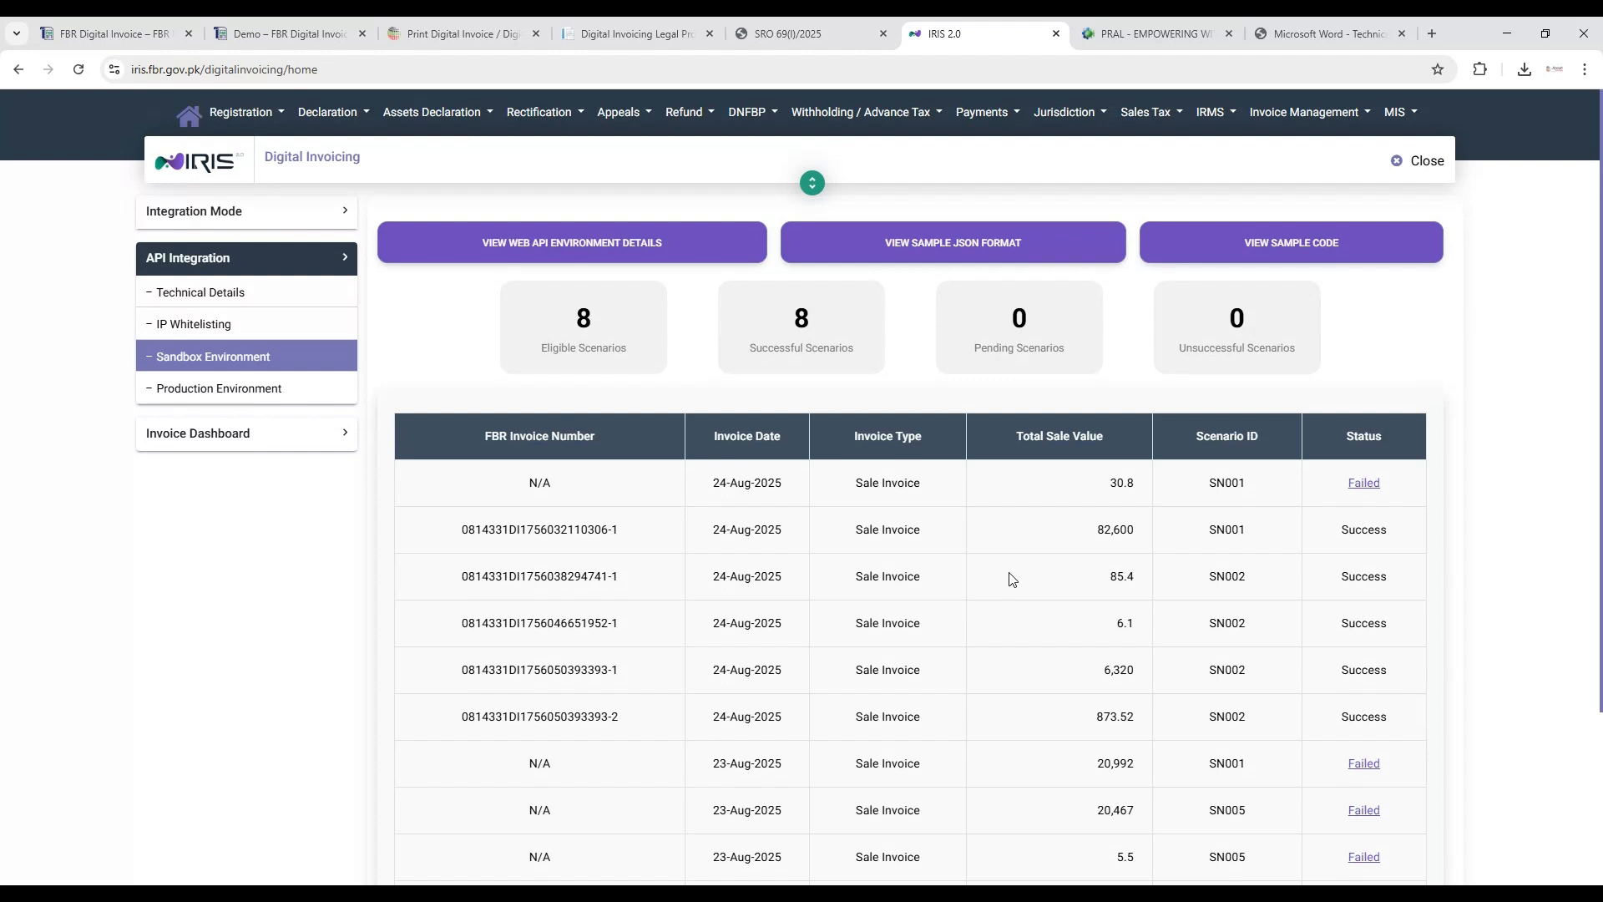
{"action": "scroll", "coordinate": [1058, 550], "scroll_direction": "down", "scroll_amount": 1}
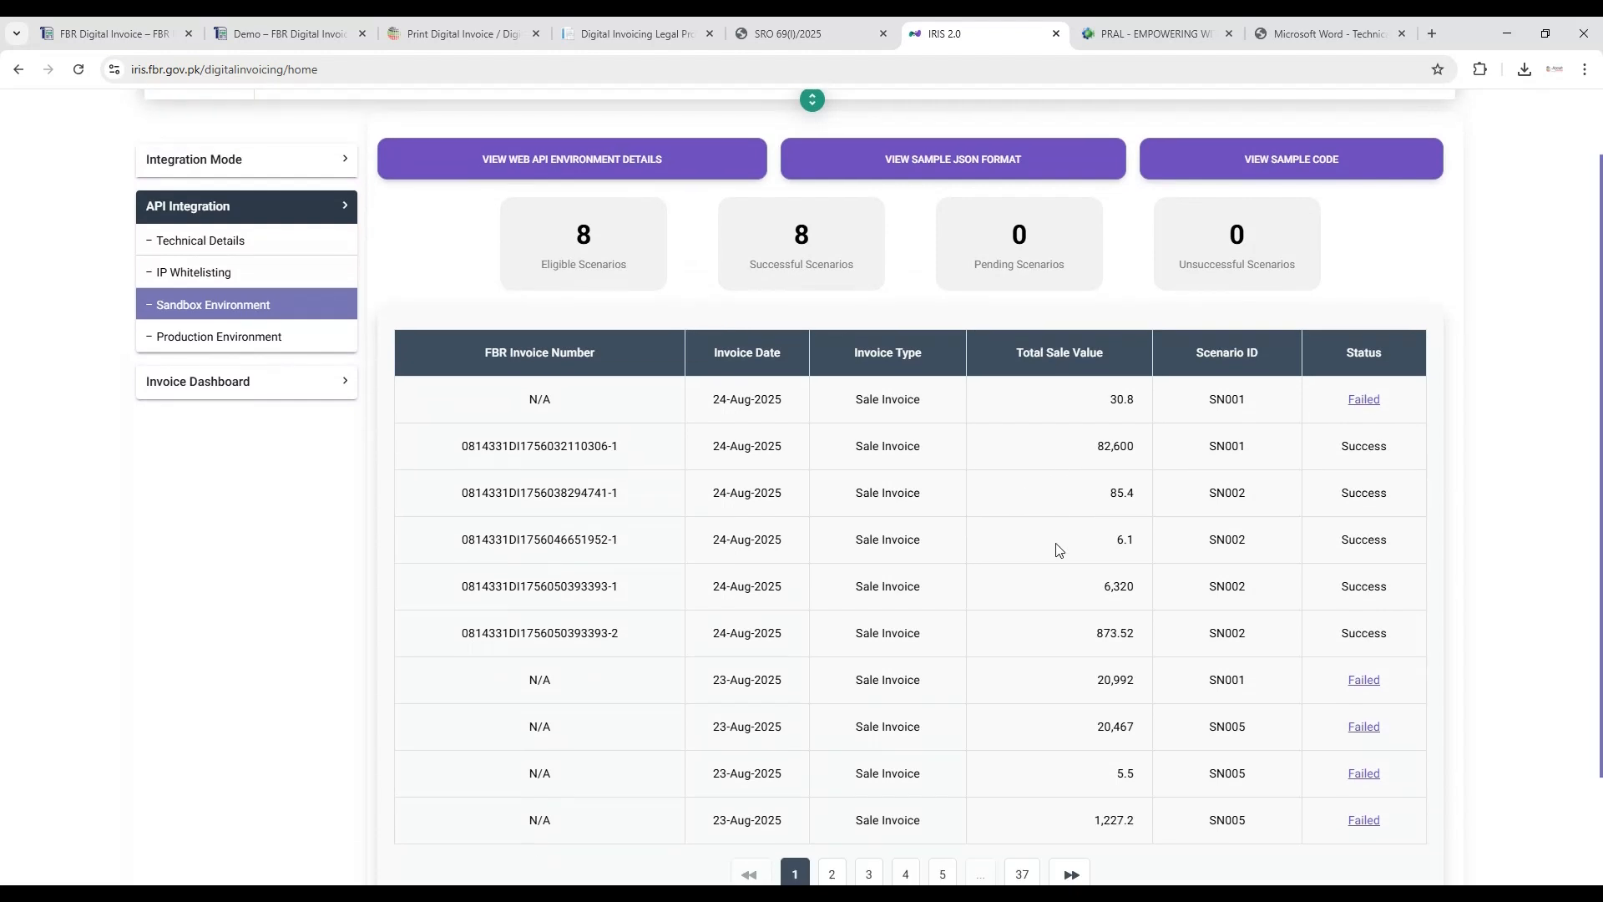
Find the copied FBR invoice number in the sandbox invoice list and check the item suffixes of the matching rows.
{"action": "key", "text": "ctrl+f"}
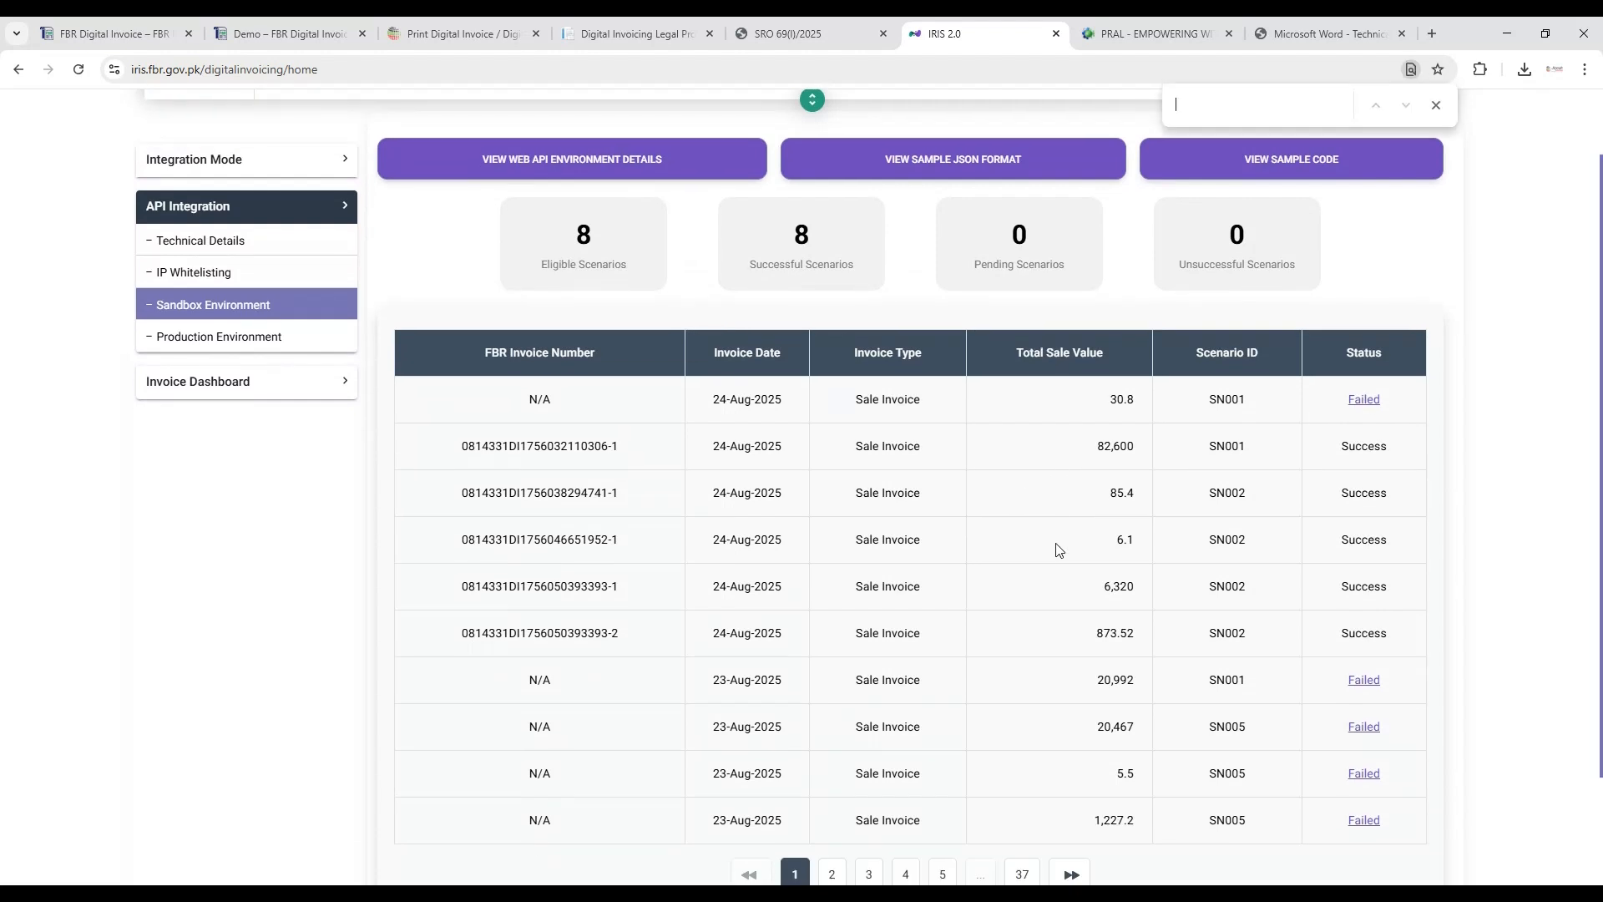
{"action": "key", "text": "ctrl+v"}
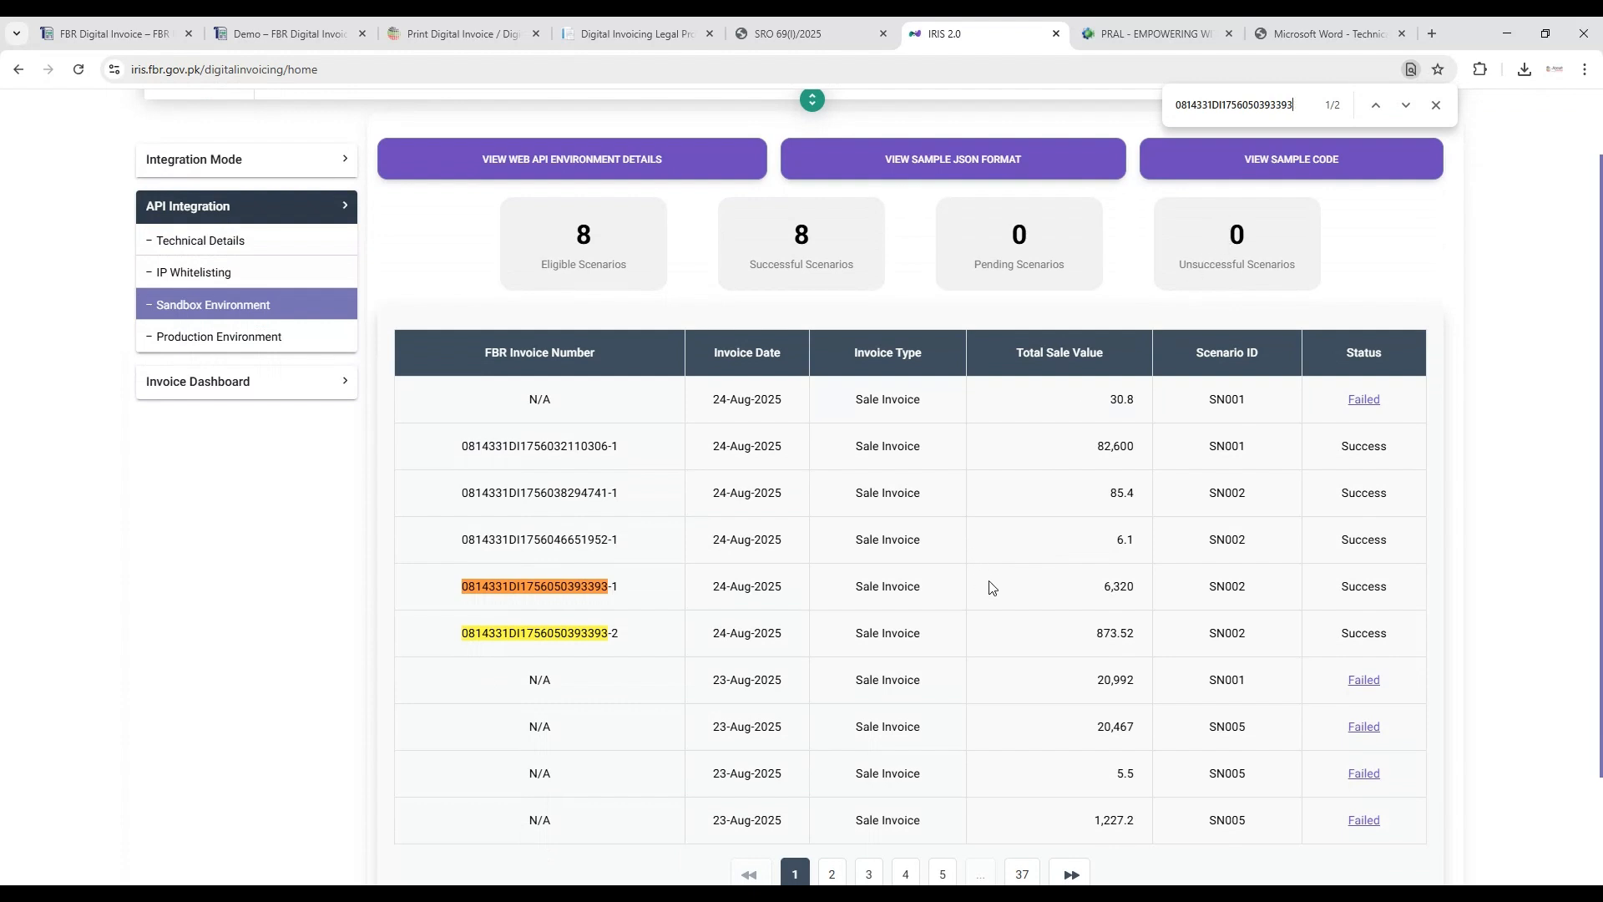
{"action": "scroll", "coordinate": [1060, 582], "scroll_direction": "down", "scroll_amount": 1}
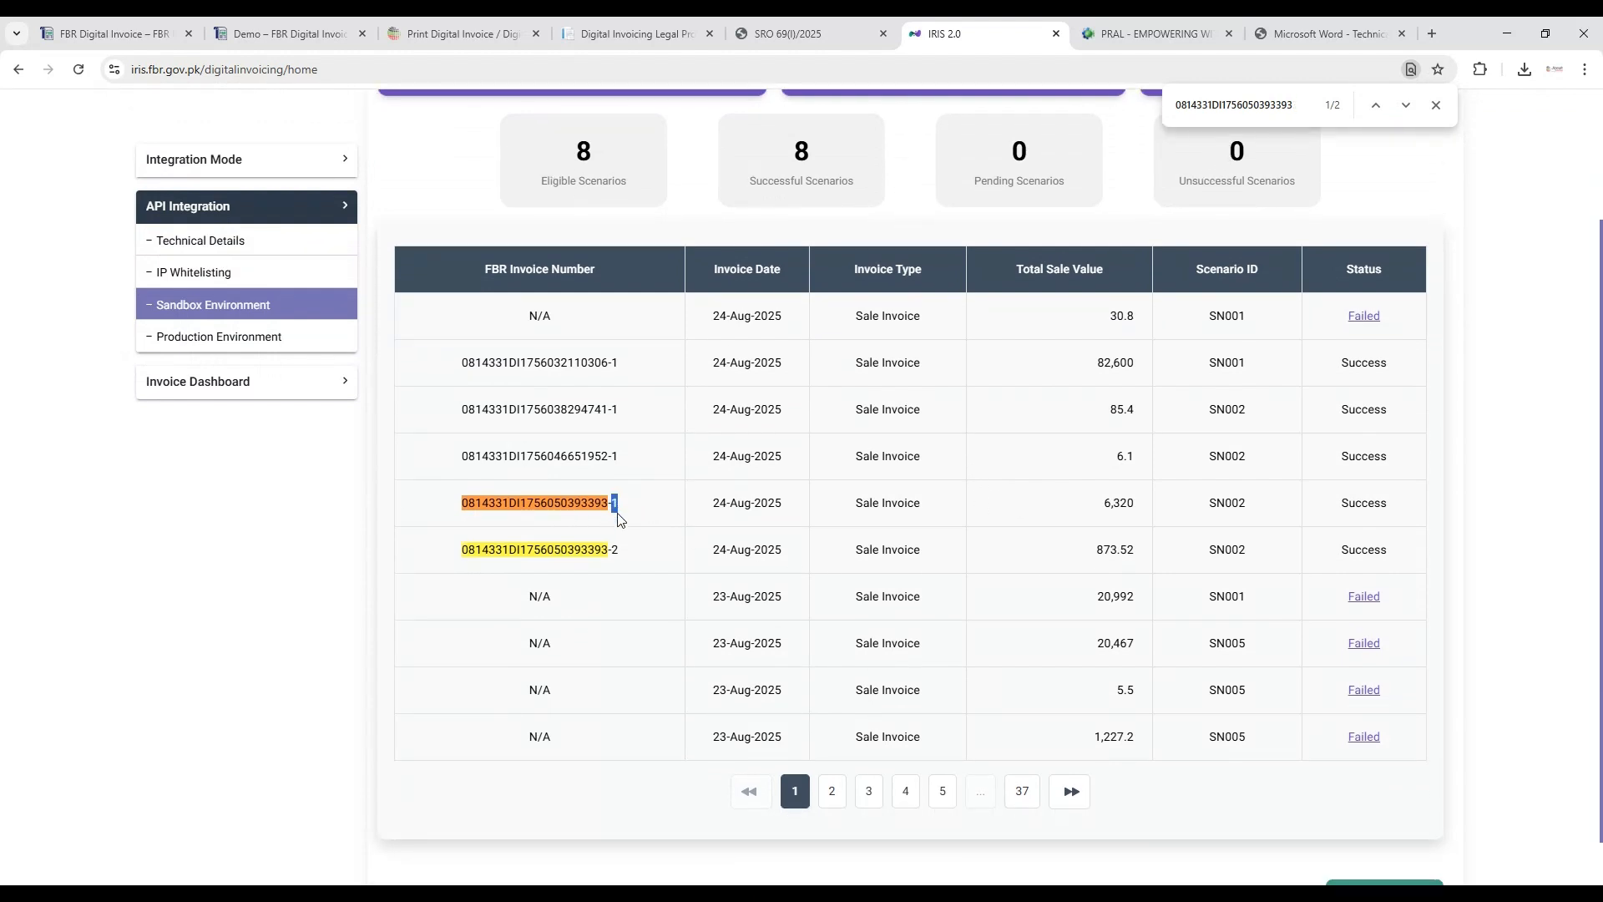
{"action": "double_click", "coordinate": [617, 550]}
{"action": "left_click", "coordinate": [638, 551]}
Check the total sale value, scenario ID and status of the matching invoice rows, and close the page search.
{"action": "double_click", "coordinate": [1111, 505]}
{"action": "double_click", "coordinate": [1233, 509]}
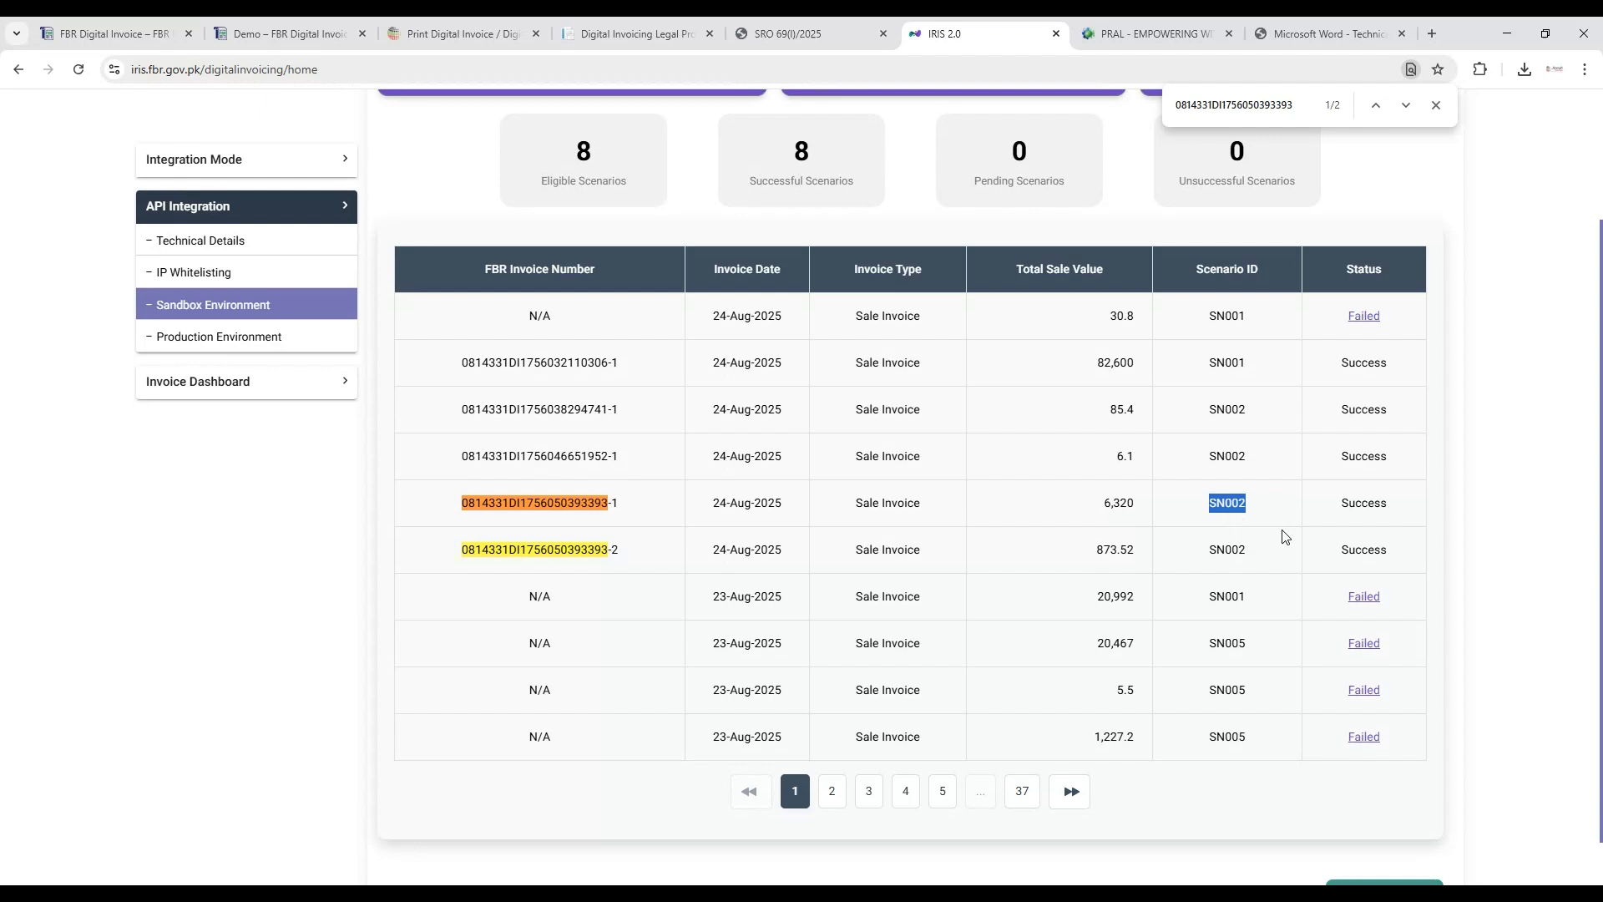
{"action": "double_click", "coordinate": [1351, 505]}
{"action": "left_click", "coordinate": [1362, 552]}
{"action": "double_click", "coordinate": [1365, 552]}
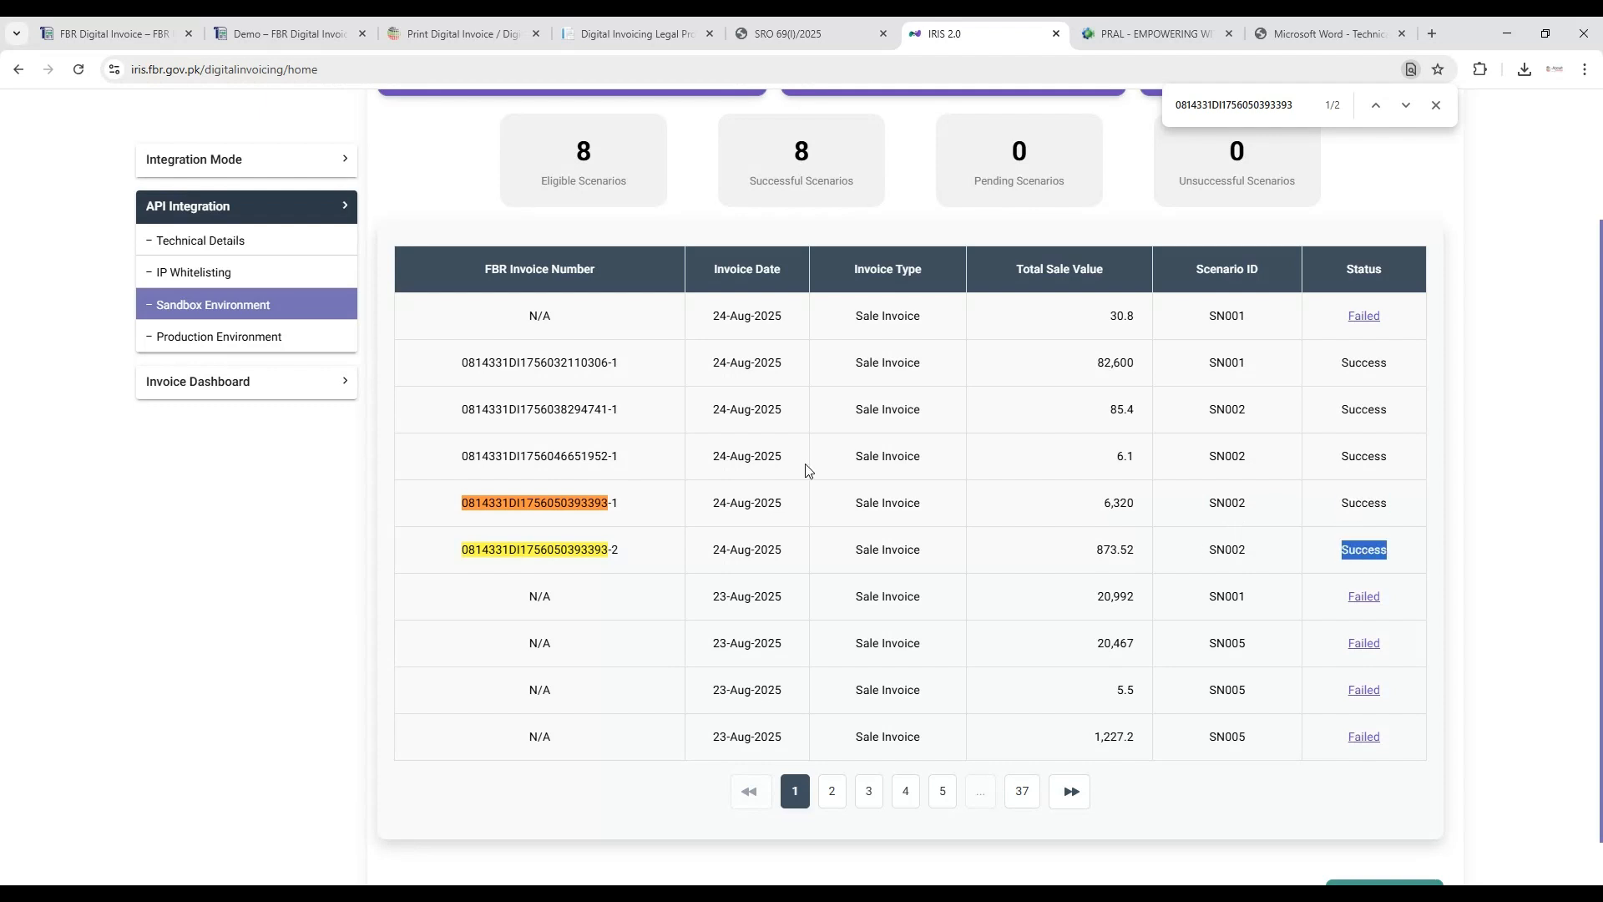
{"action": "left_click", "coordinate": [1436, 105]}
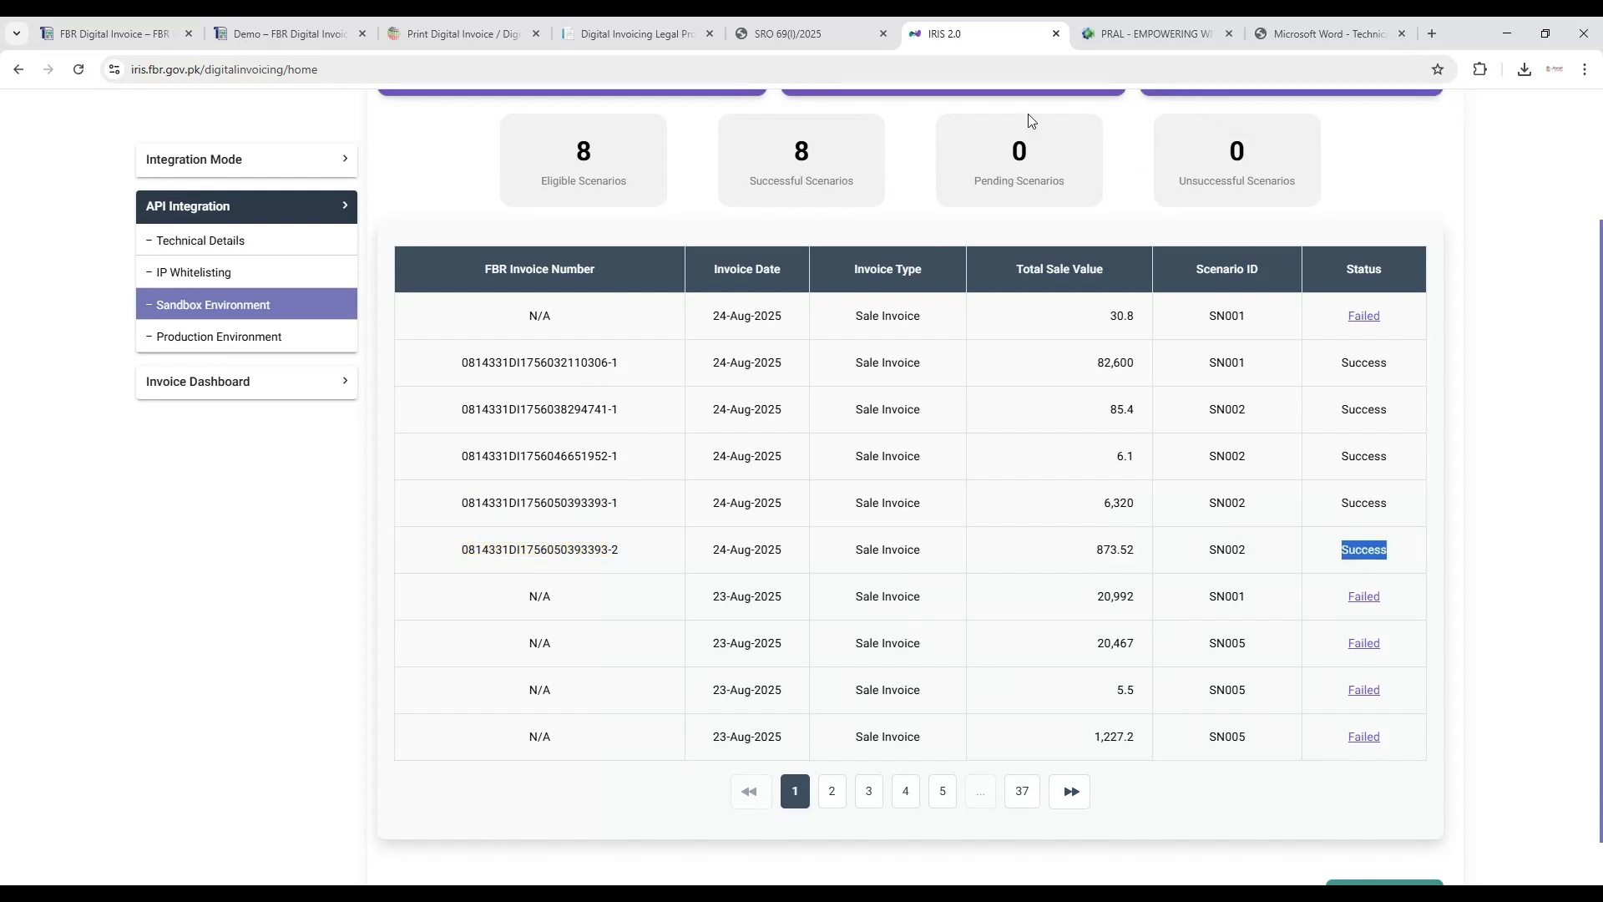
Switch back to the printable FBR invoice, review its items and totals, and return to the digital invoice list.
{"action": "left_click", "coordinate": [511, 32]}
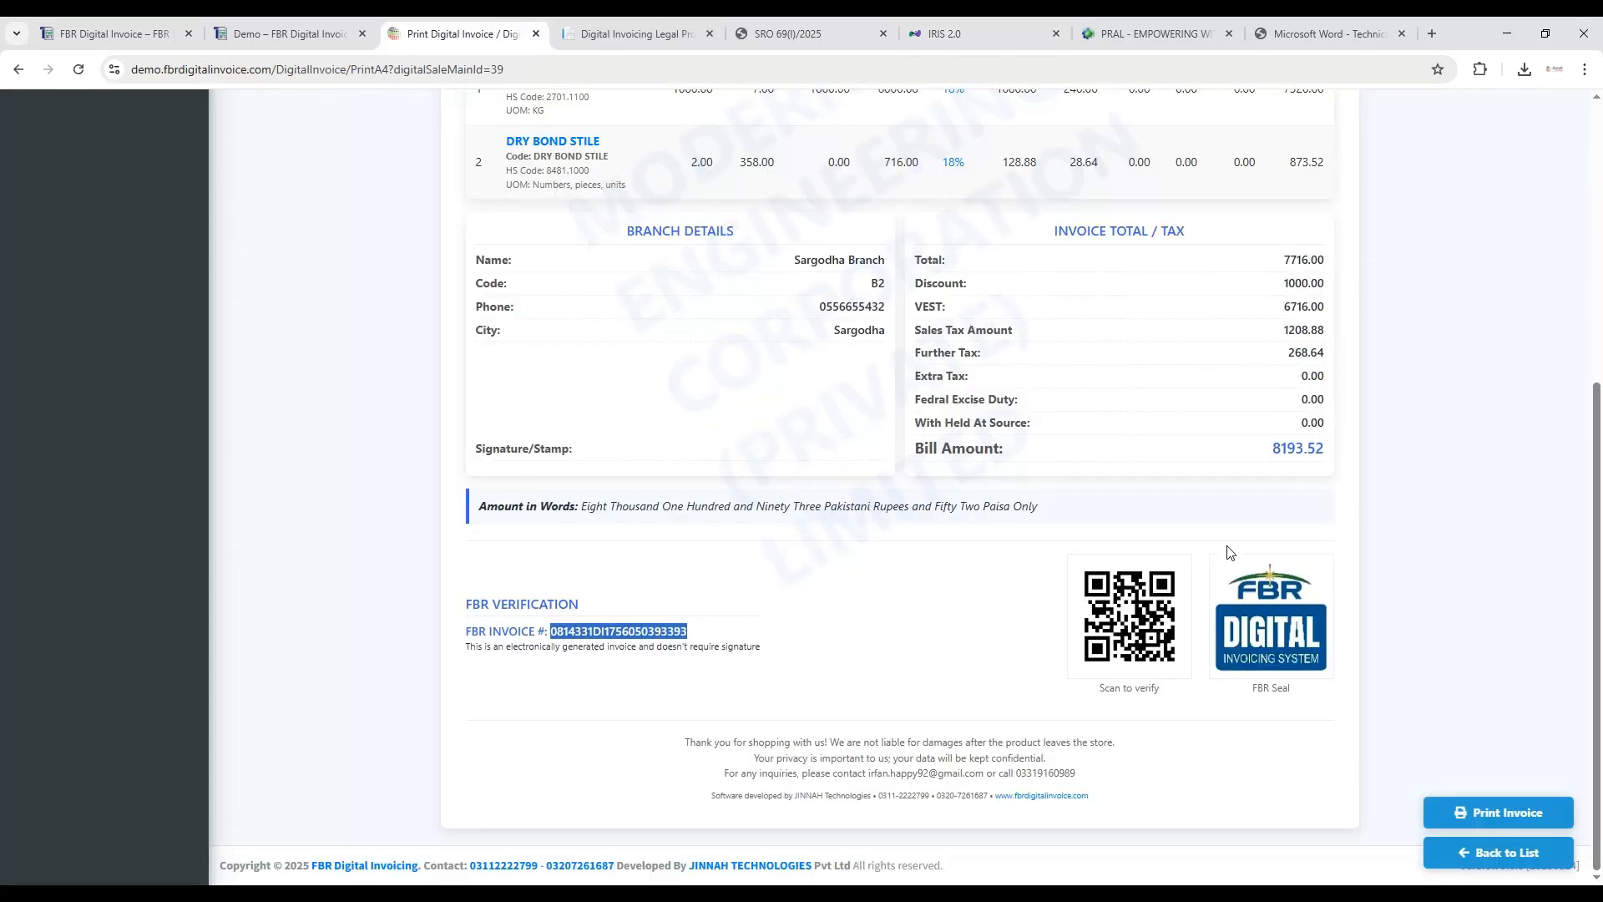
{"action": "scroll", "coordinate": [1229, 552], "scroll_direction": "up", "scroll_amount": 5}
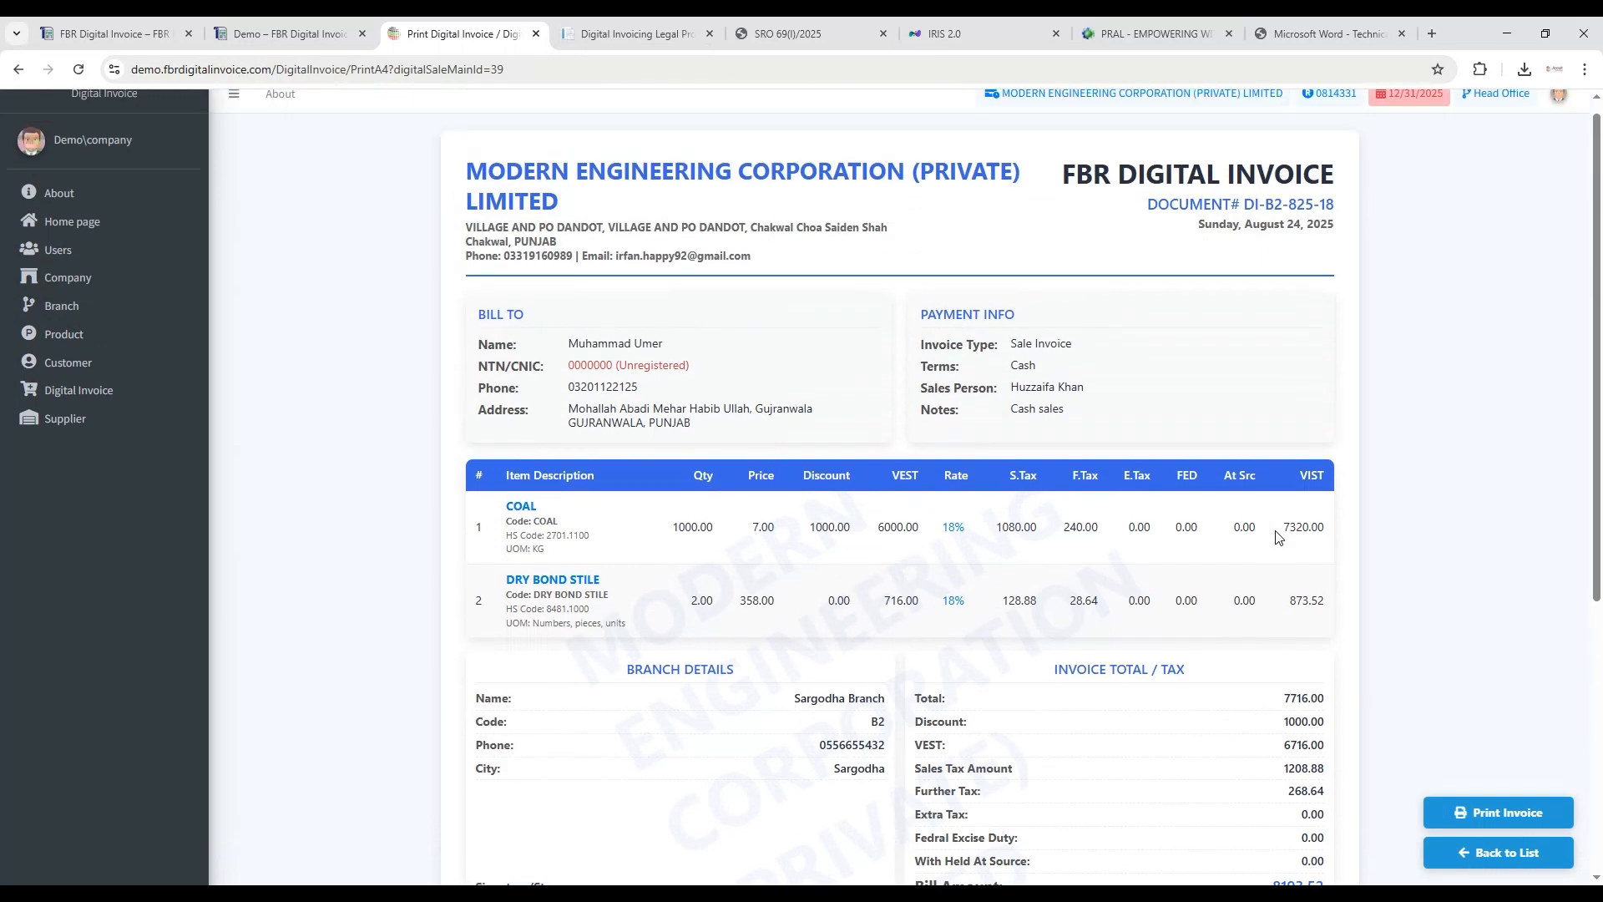
{"action": "scroll", "coordinate": [1275, 537], "scroll_direction": "down", "scroll_amount": 5}
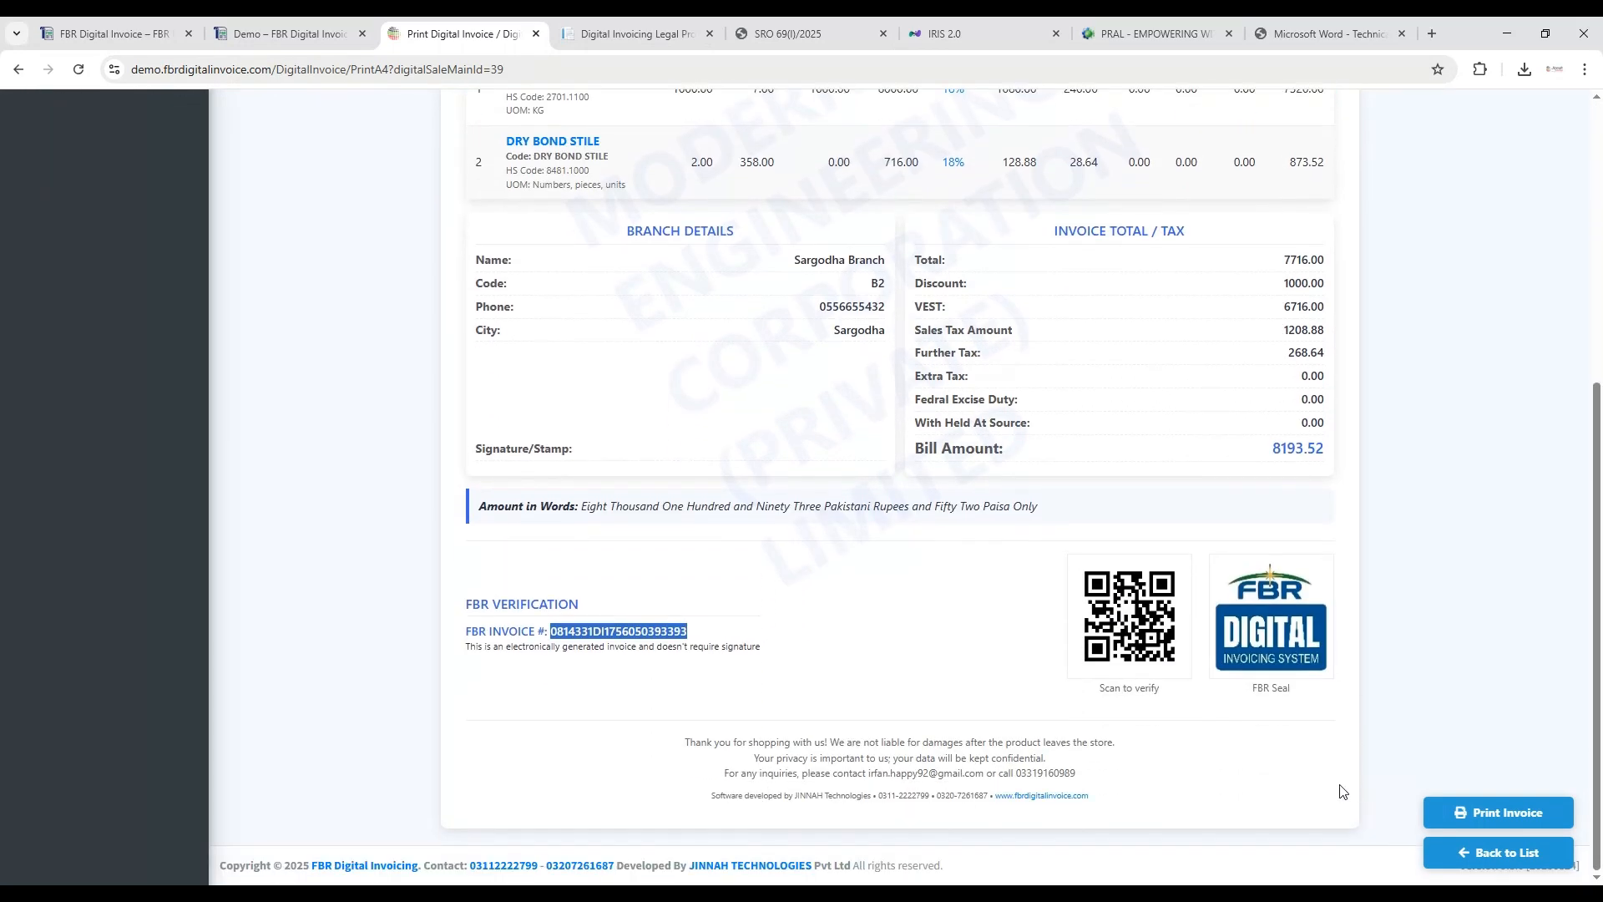
{"action": "left_click", "coordinate": [1451, 851]}
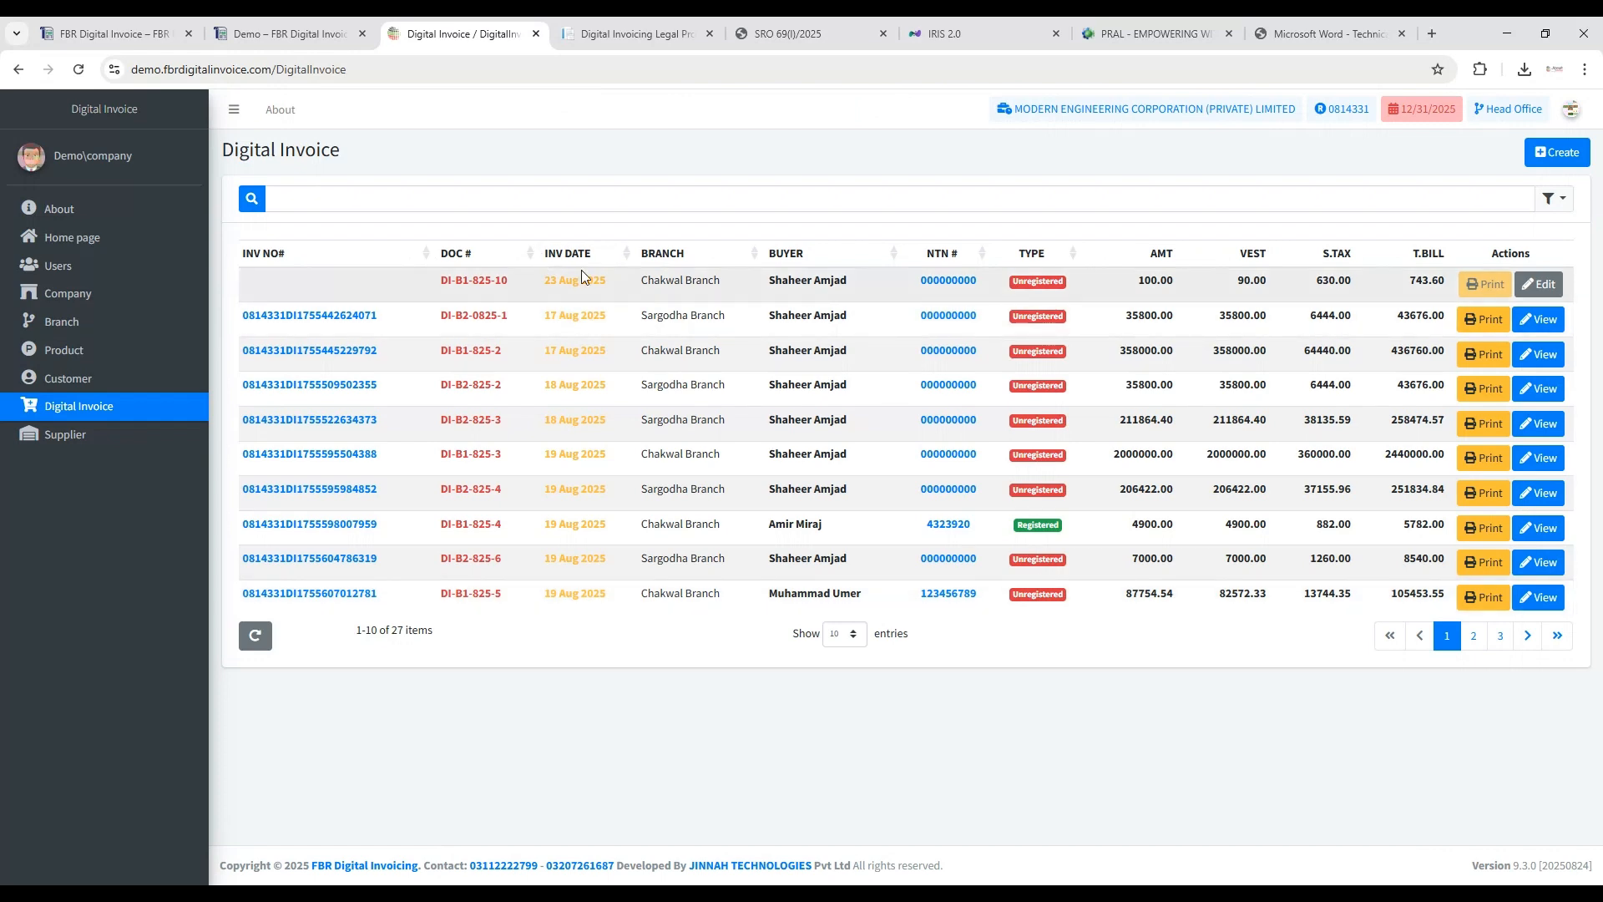
Sort the digital invoices by date, newest first, view the WAH STONE AND LIME QUARRY invoice, and return to the list.
{"action": "left_click", "coordinate": [583, 263]}
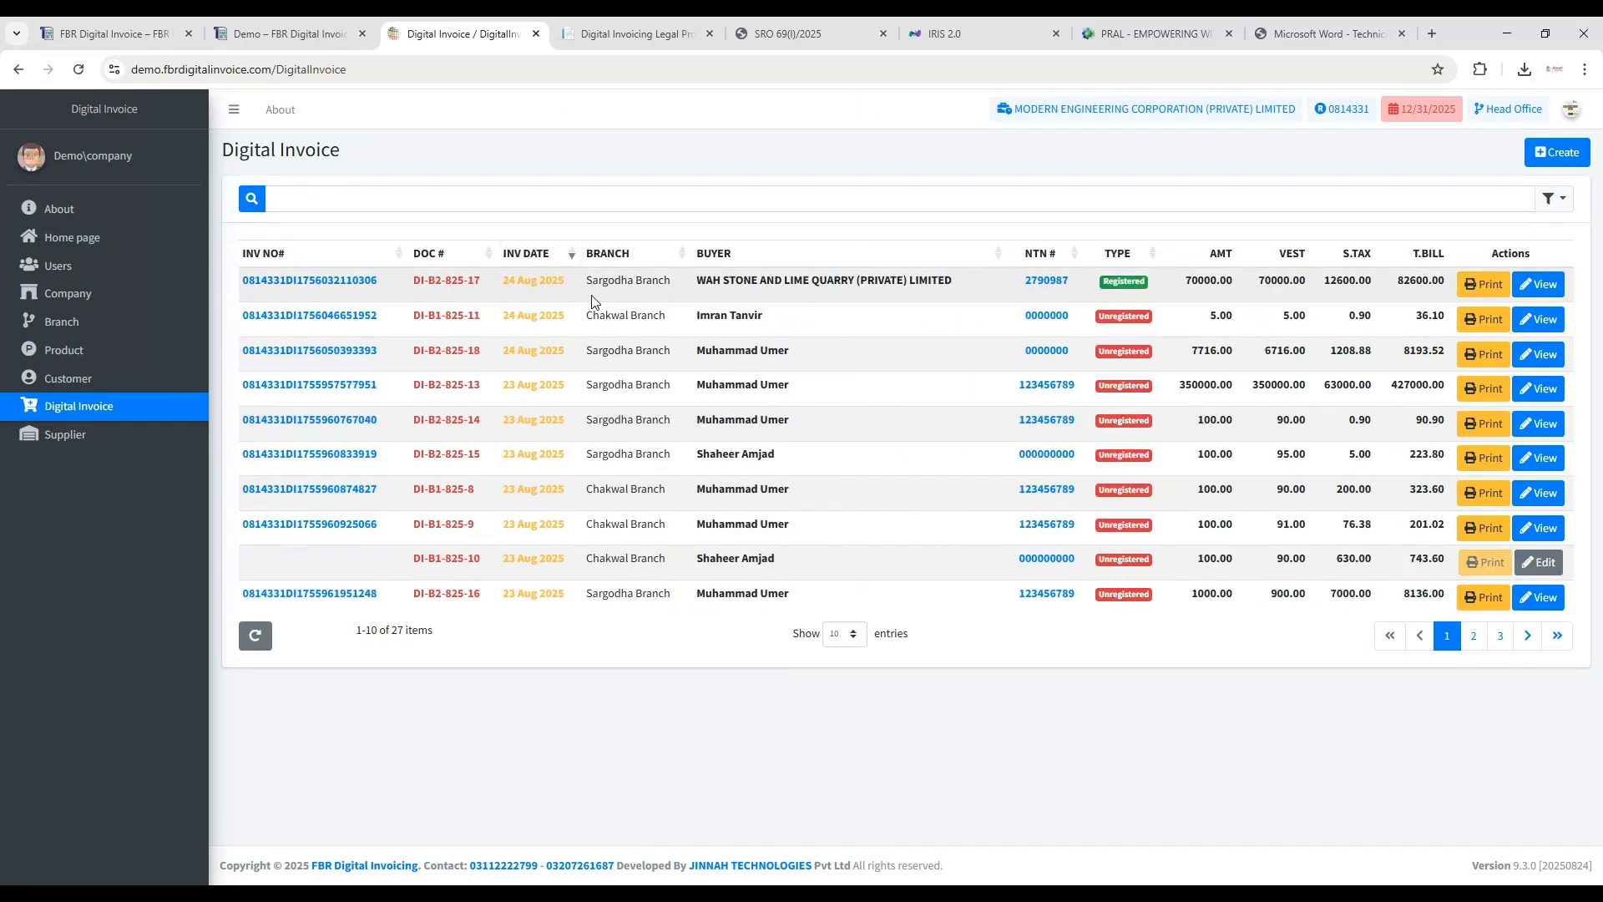
{"action": "left_click", "coordinate": [1539, 286]}
{"action": "scroll", "coordinate": [737, 426], "scroll_direction": "down", "scroll_amount": 2}
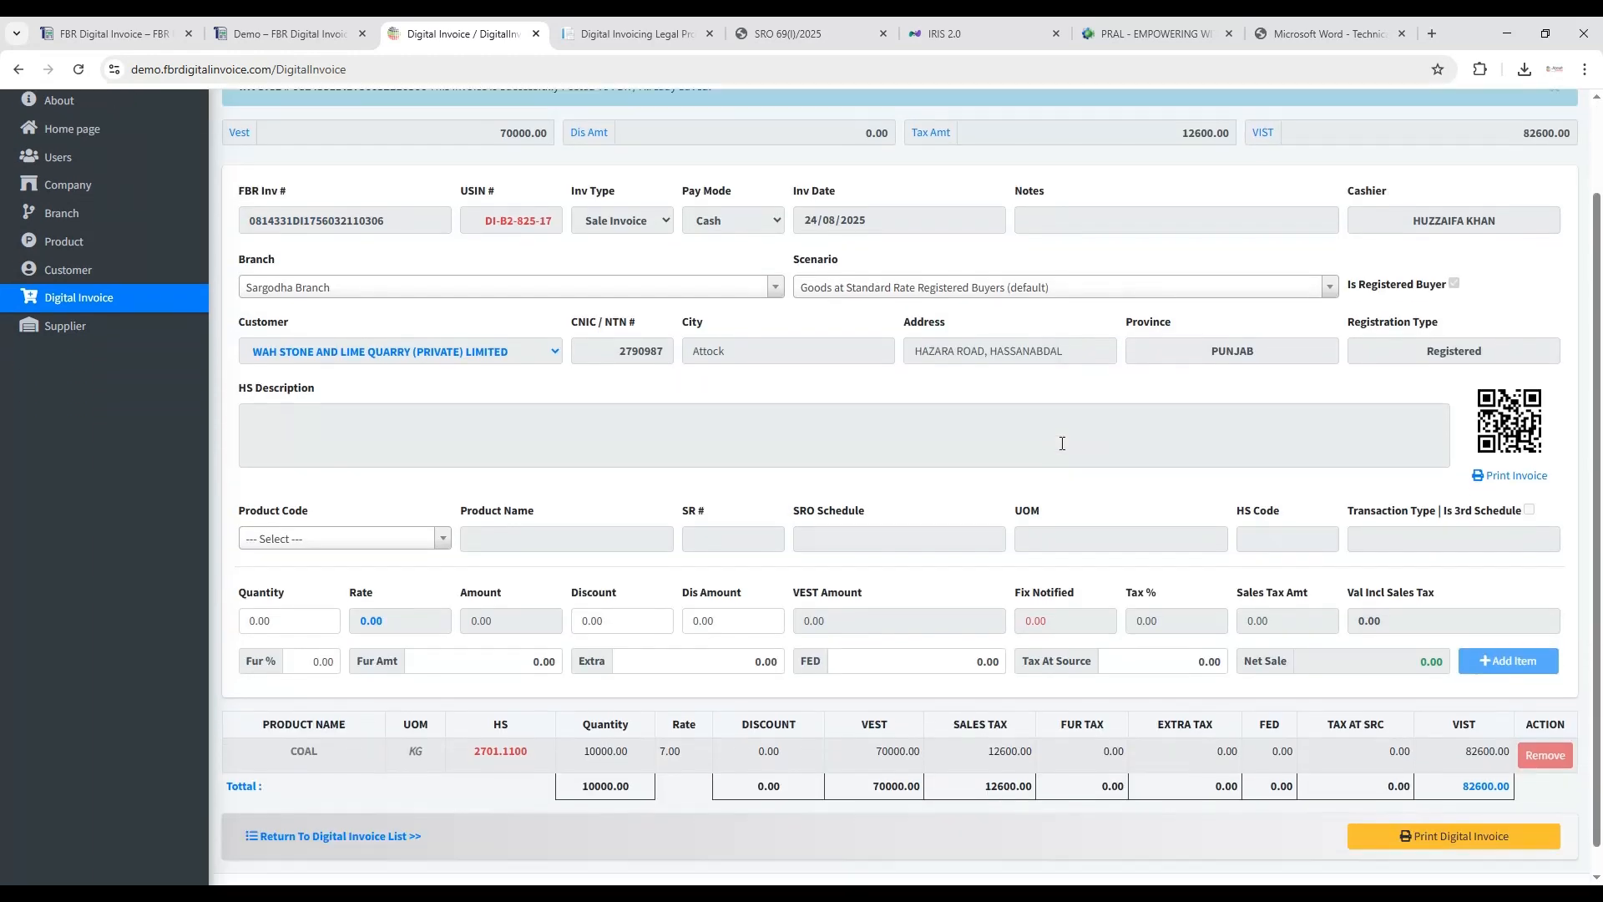
{"action": "scroll", "coordinate": [738, 426], "scroll_direction": "up", "scroll_amount": 1}
{"action": "scroll", "coordinate": [737, 427], "scroll_direction": "down", "scroll_amount": 2}
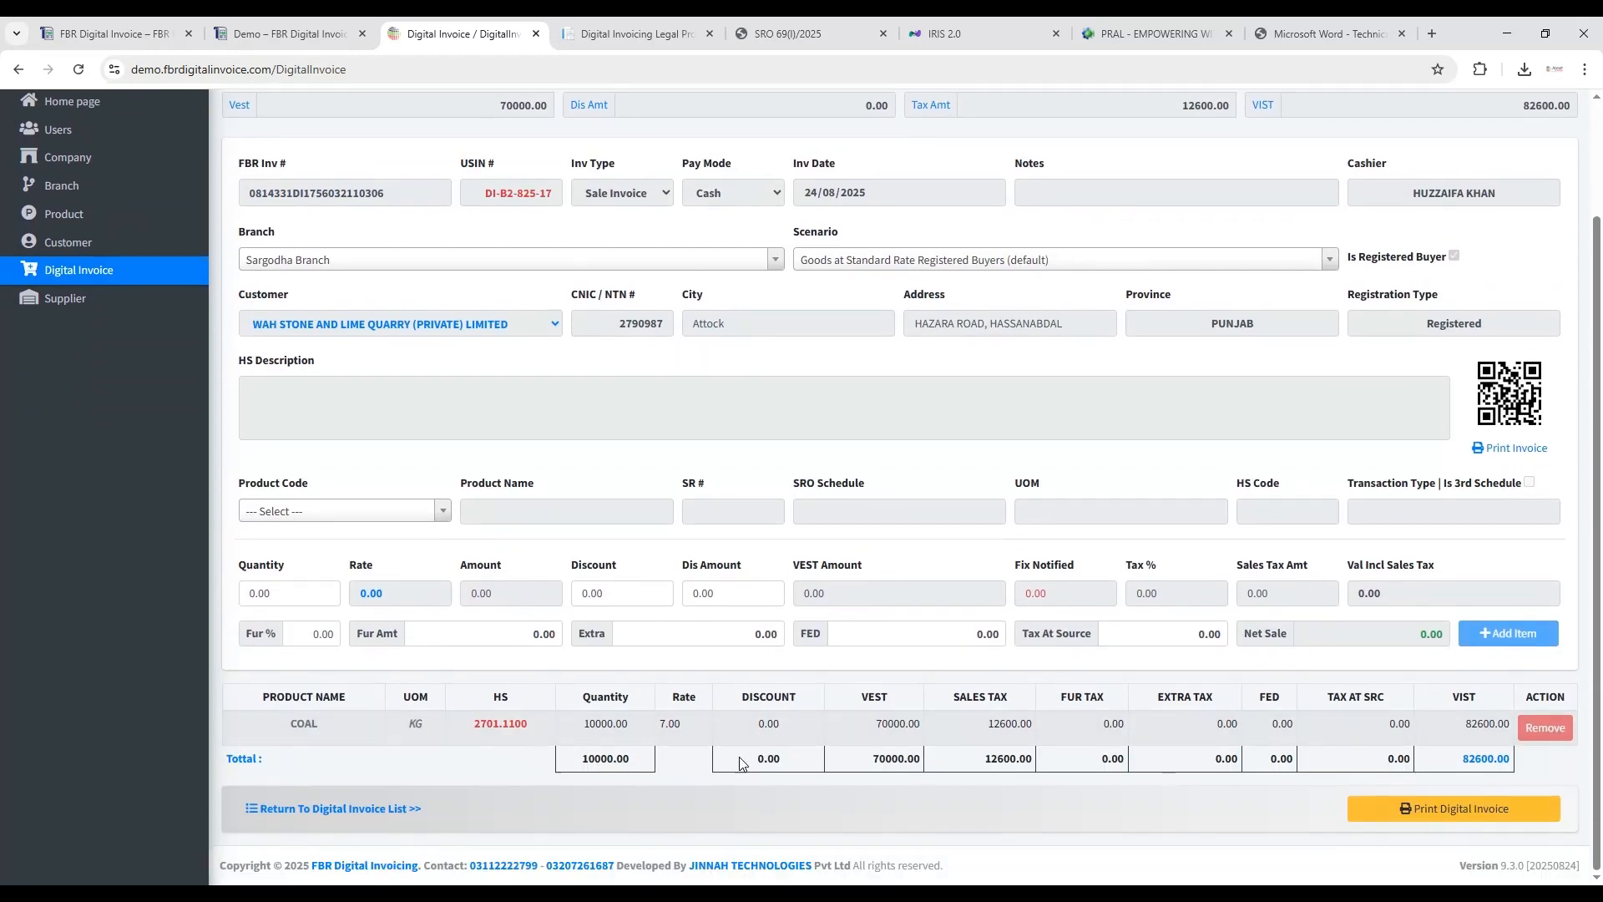
{"action": "left_click", "coordinate": [389, 808]}
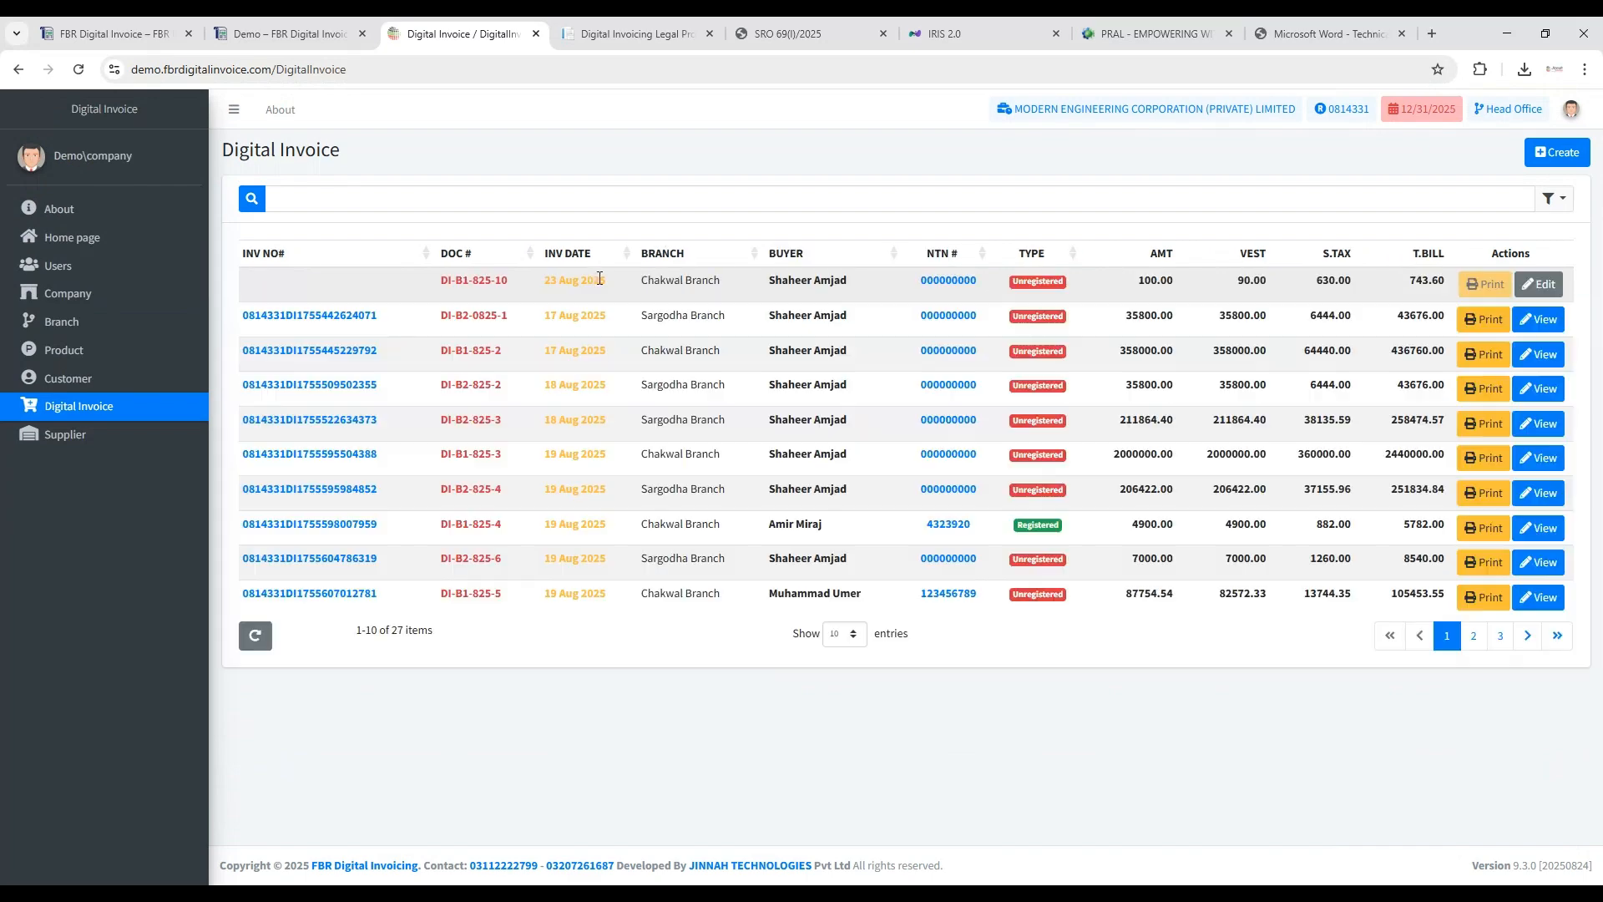
Sort the invoices by date again, newest first, and view the COAL and DRY BOND STILE invoice's details and FBR invoice number.
{"action": "left_click", "coordinate": [595, 256]}
{"action": "left_click", "coordinate": [594, 256]}
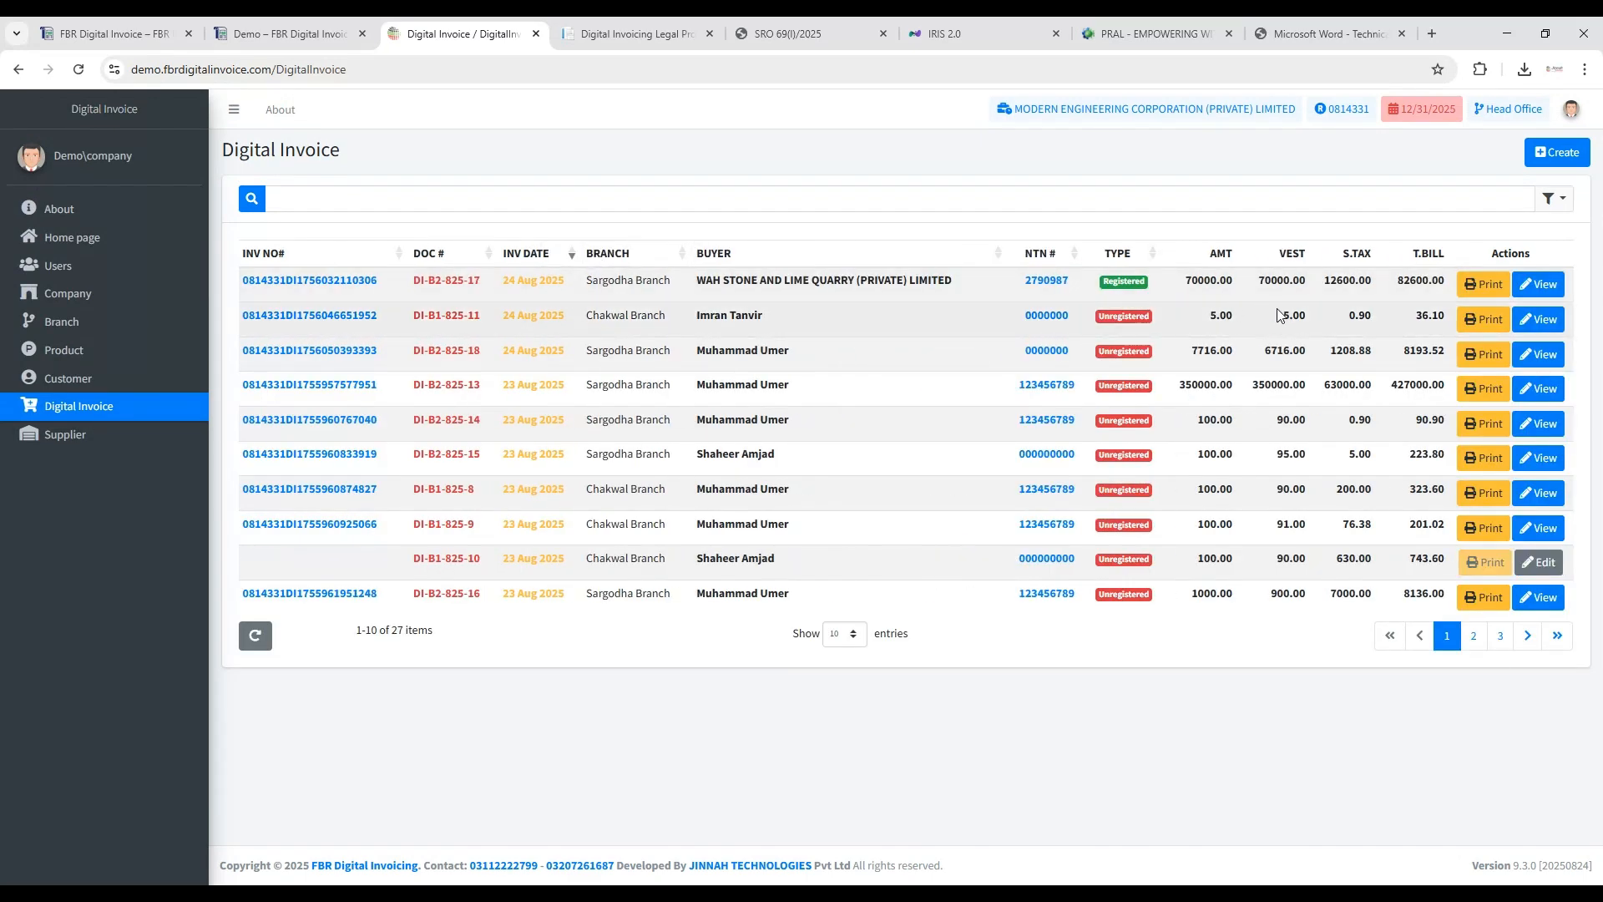
{"action": "left_click", "coordinate": [1541, 356]}
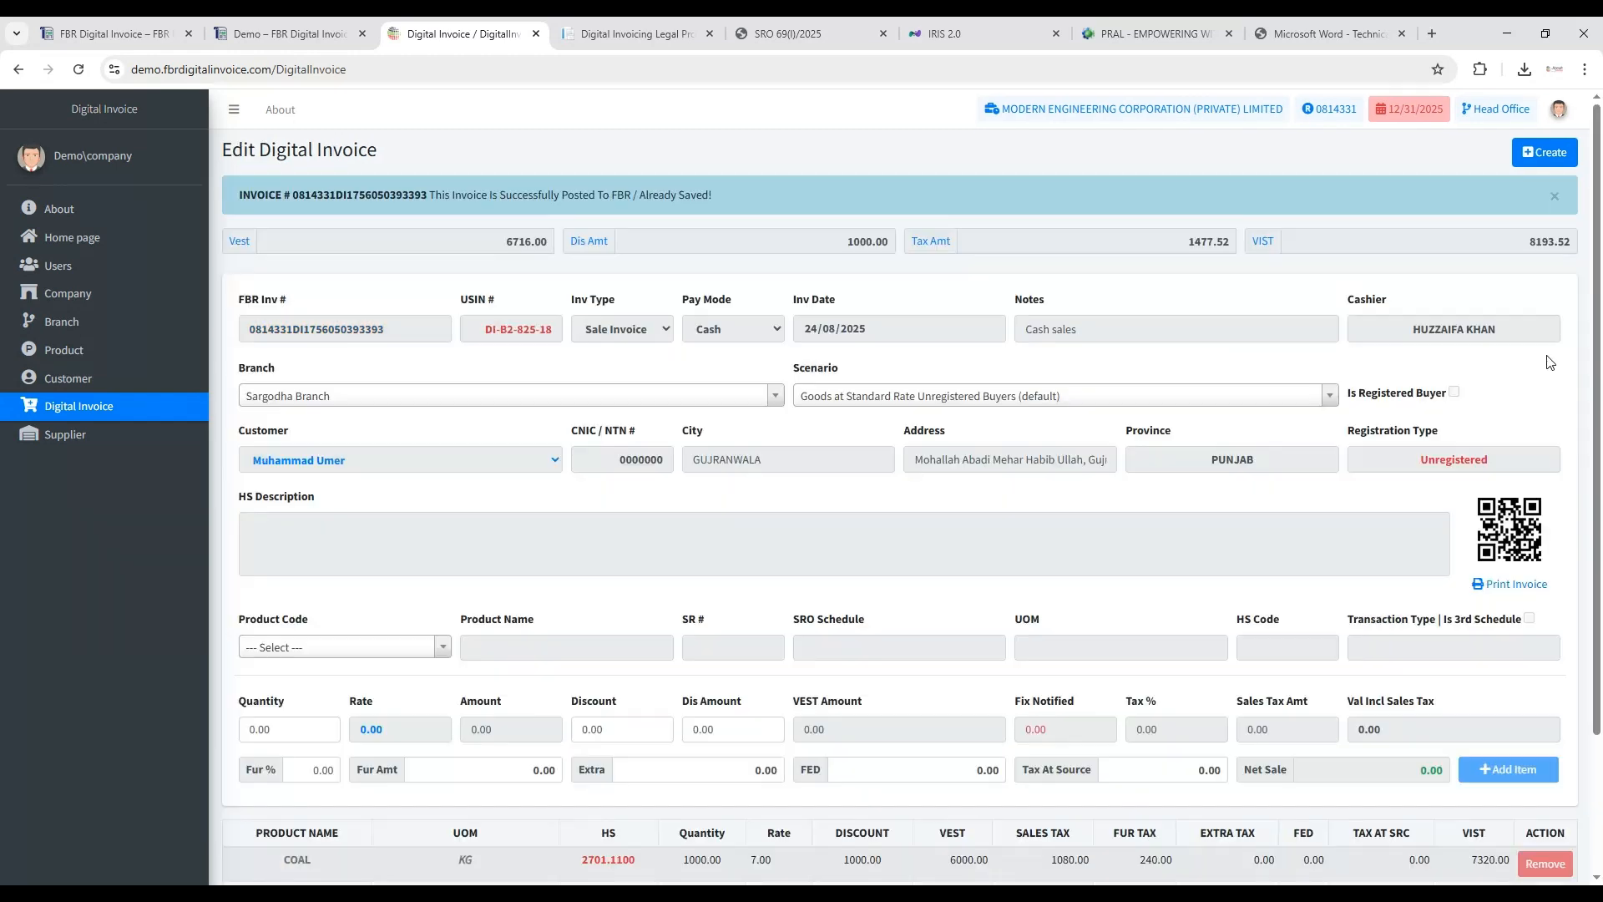
{"action": "scroll", "coordinate": [1372, 452], "scroll_direction": "down", "scroll_amount": 2}
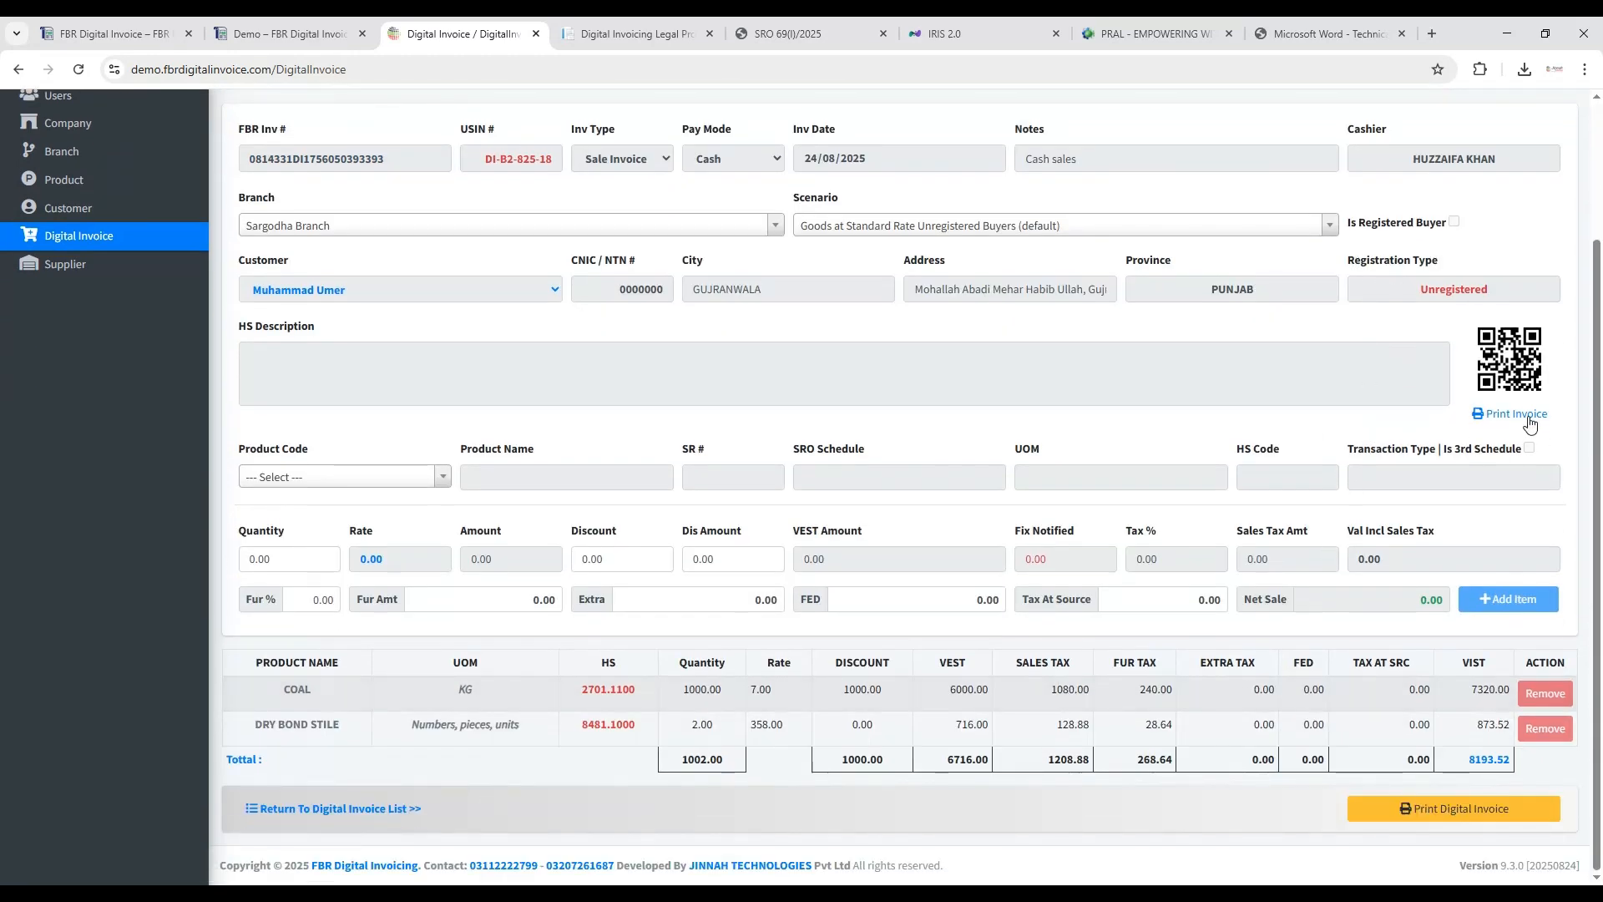
{"action": "scroll", "coordinate": [938, 436], "scroll_direction": "up", "scroll_amount": 2}
{"action": "double_click", "coordinate": [307, 337]}
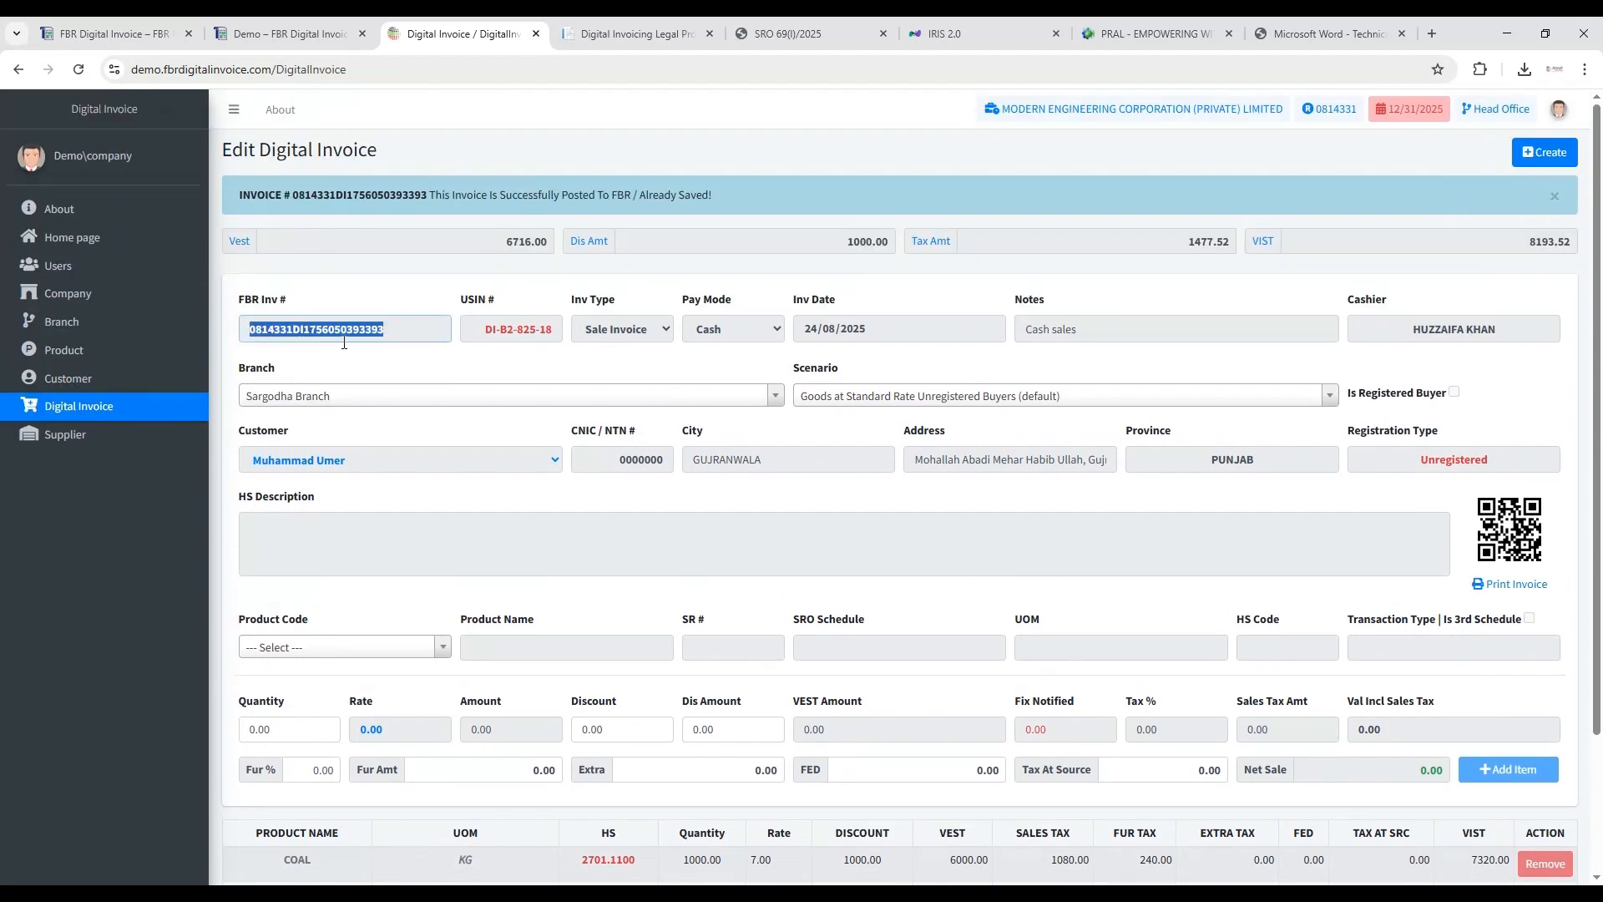
Review the COAL and DRY BOND STILE invoice's QR code, item lines and totals, and return to the digital invoice list.
{"action": "left_click", "coordinate": [443, 368]}
{"action": "scroll", "coordinate": [1303, 515], "scroll_direction": "down", "scroll_amount": 2}
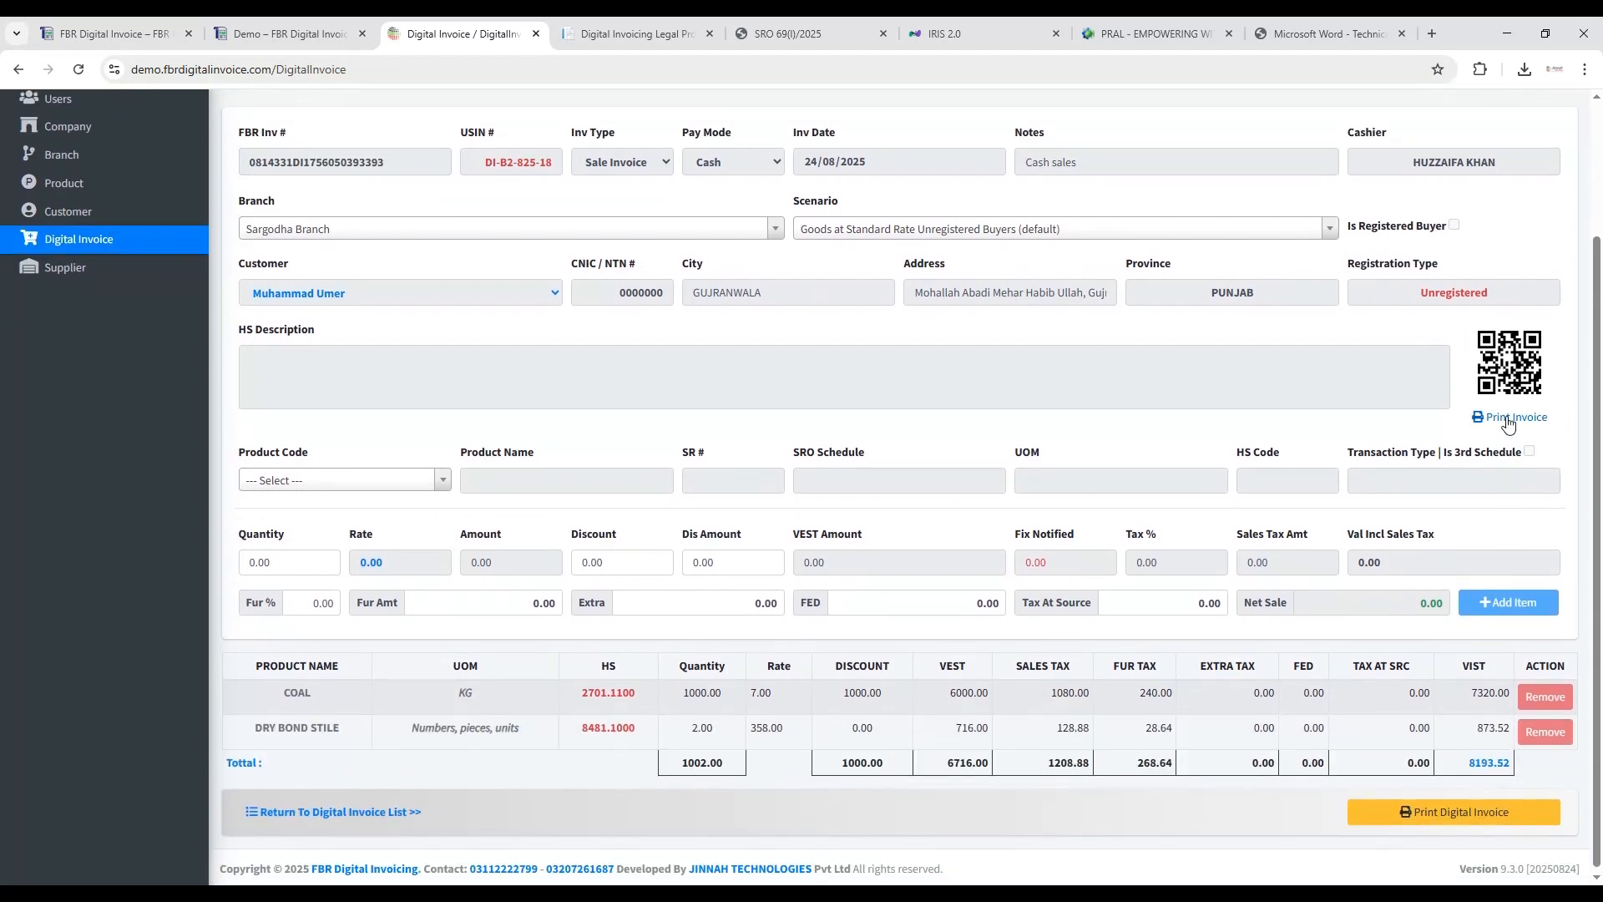
{"action": "scroll", "coordinate": [1463, 544], "scroll_direction": "down", "scroll_amount": 1}
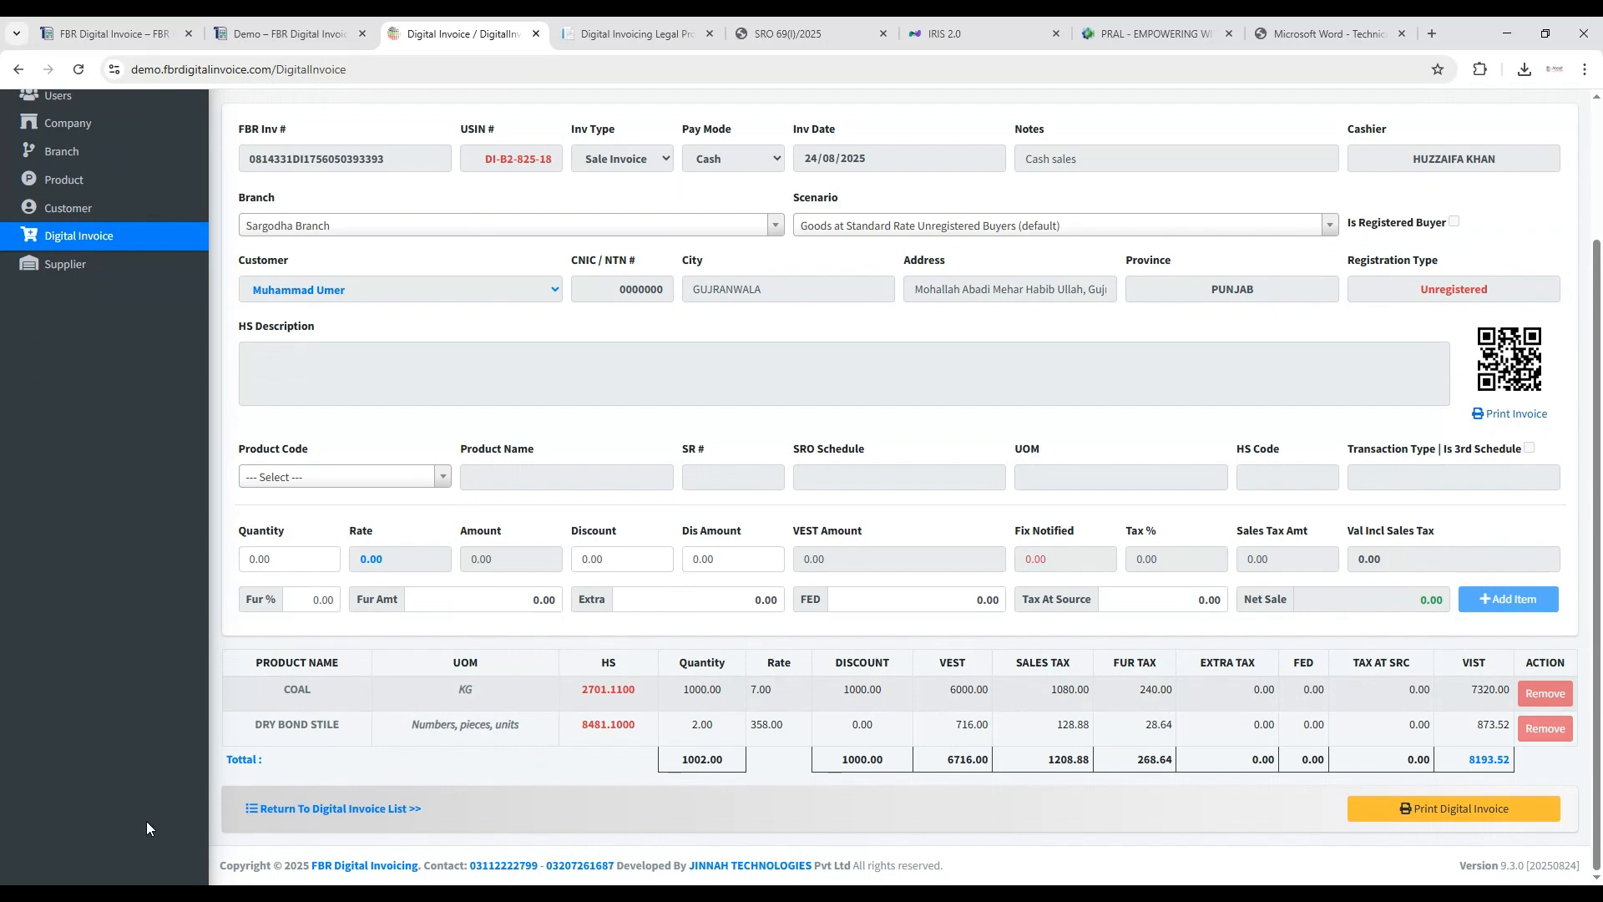
{"action": "left_click", "coordinate": [315, 808]}
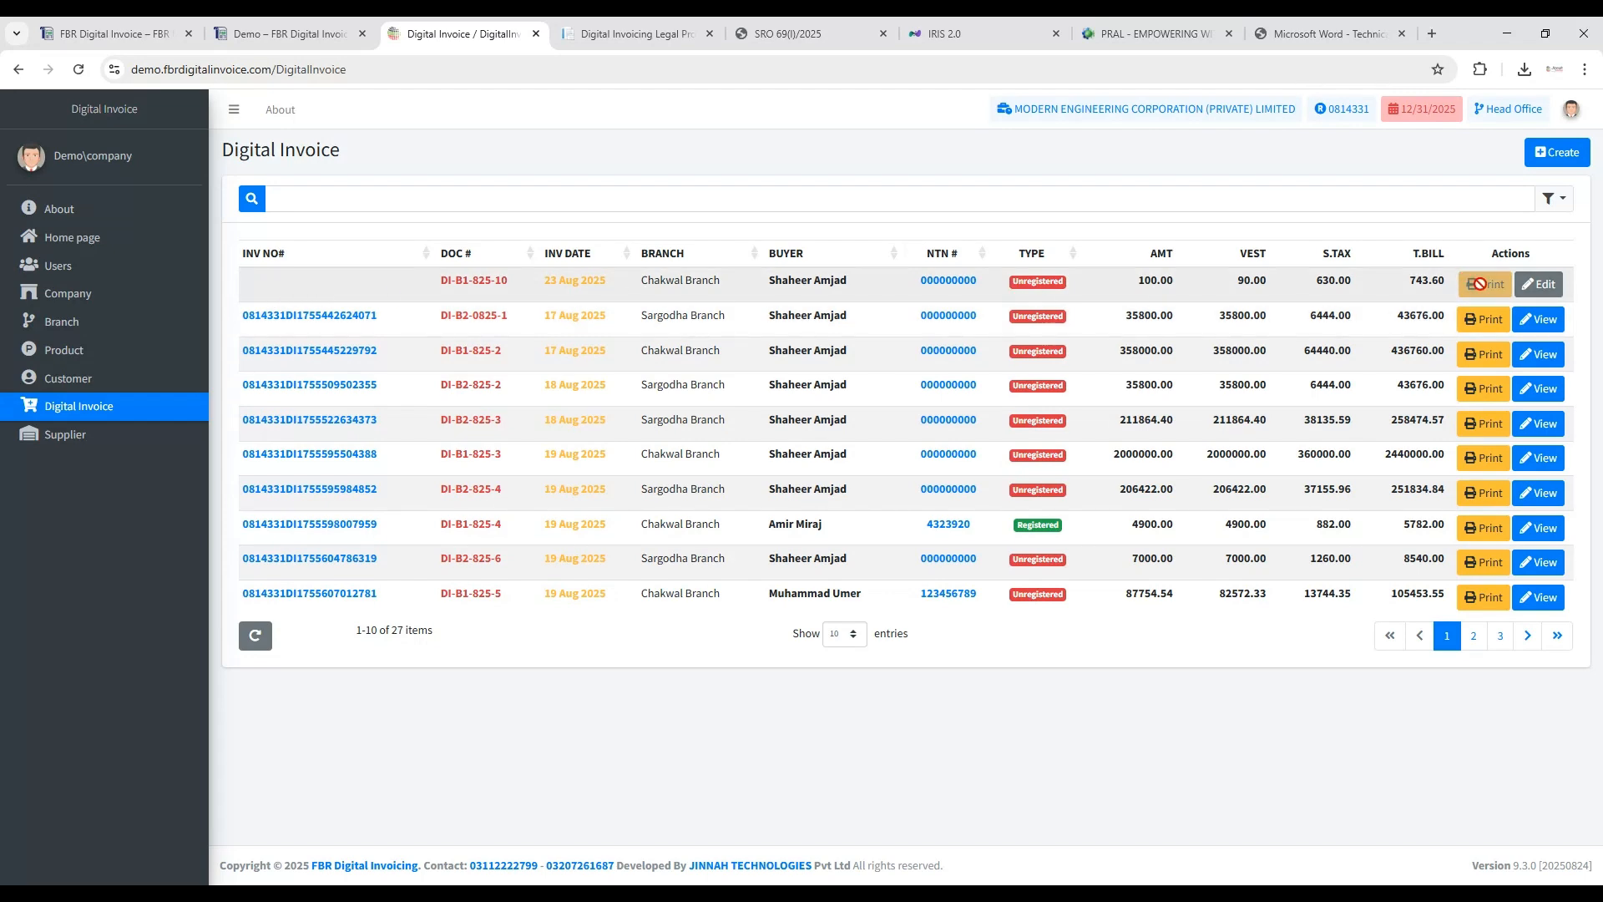
Try to re-post the 23 Aug 2025 Chakwal Branch invoice that lacks an FBR invoice number, read the response, and dismiss it.
{"action": "left_click", "coordinate": [1536, 286]}
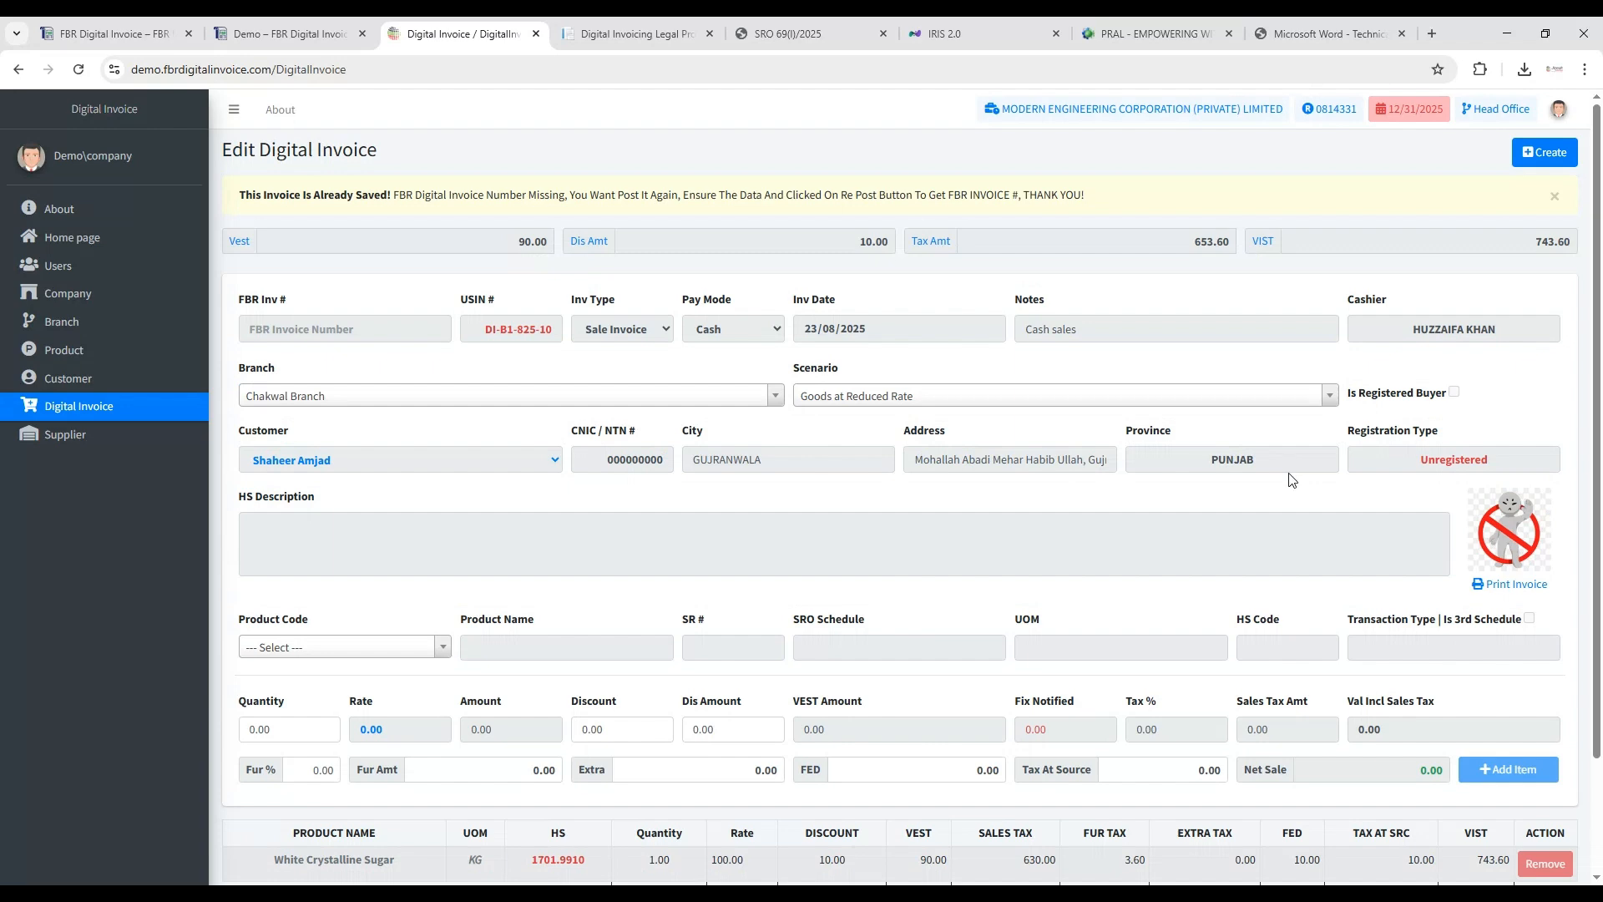
{"action": "scroll", "coordinate": [1292, 479], "scroll_direction": "down", "scroll_amount": 3}
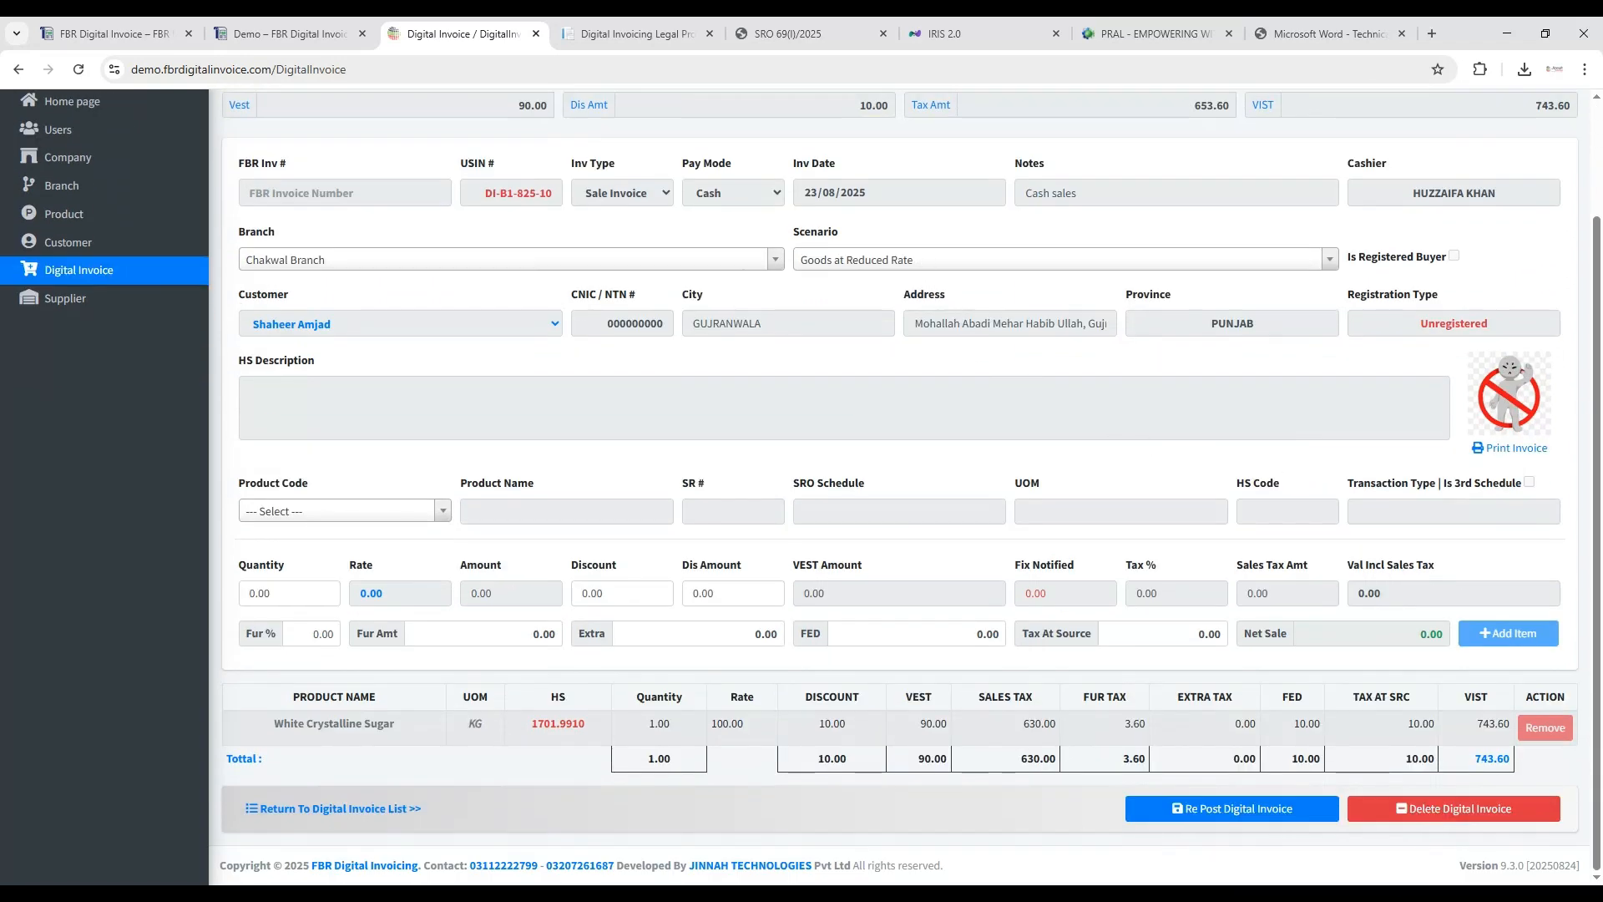
{"action": "left_click", "coordinate": [1255, 816]}
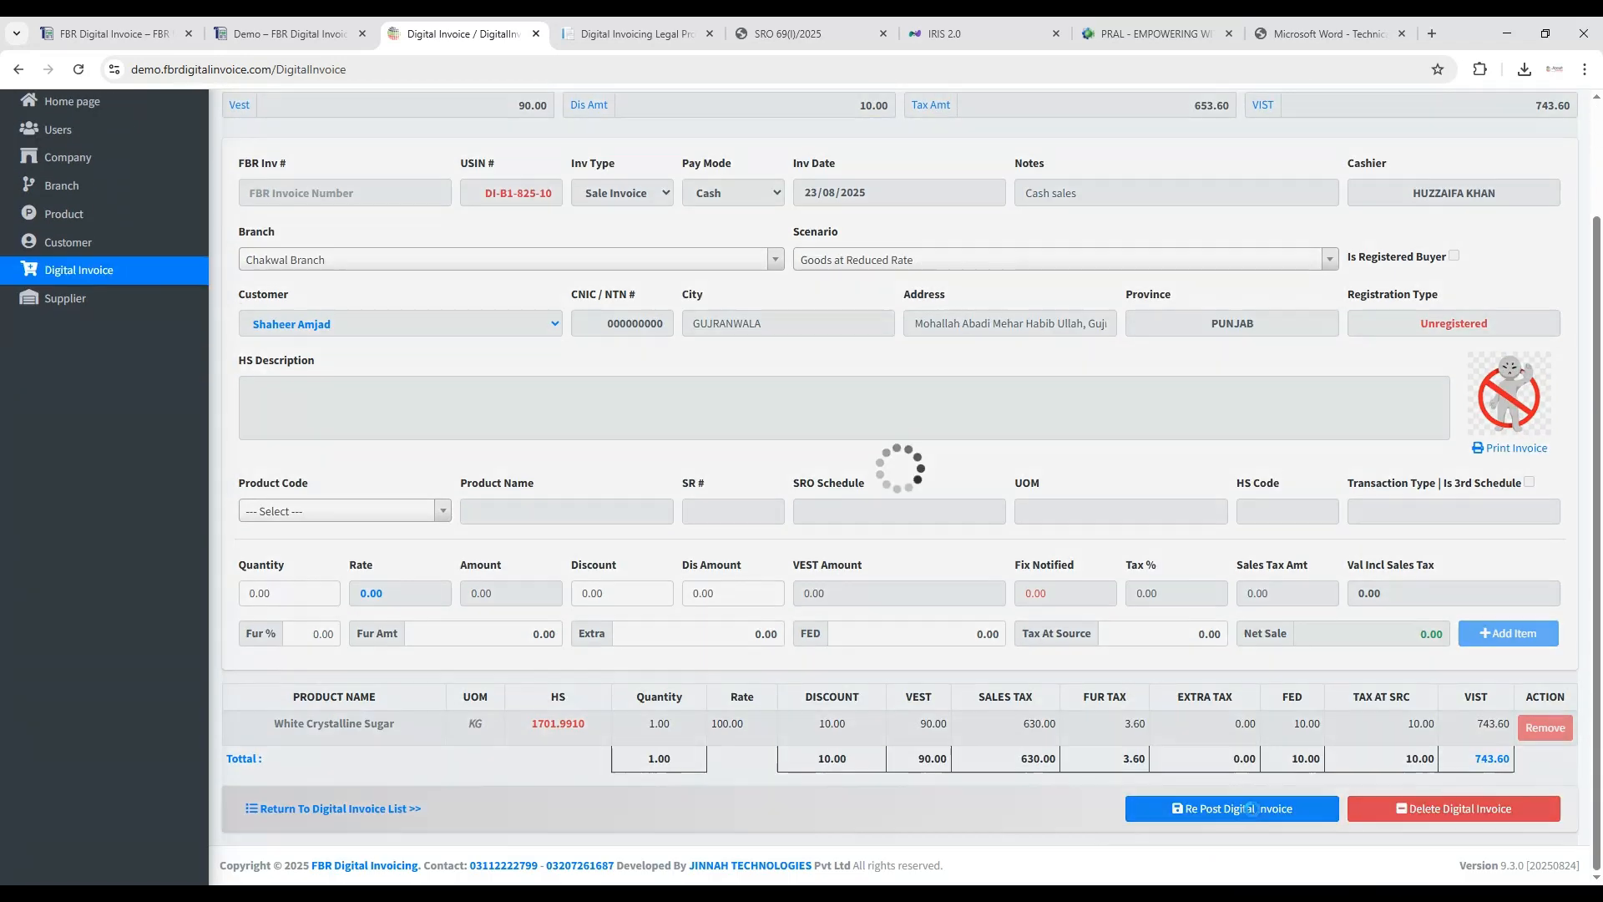
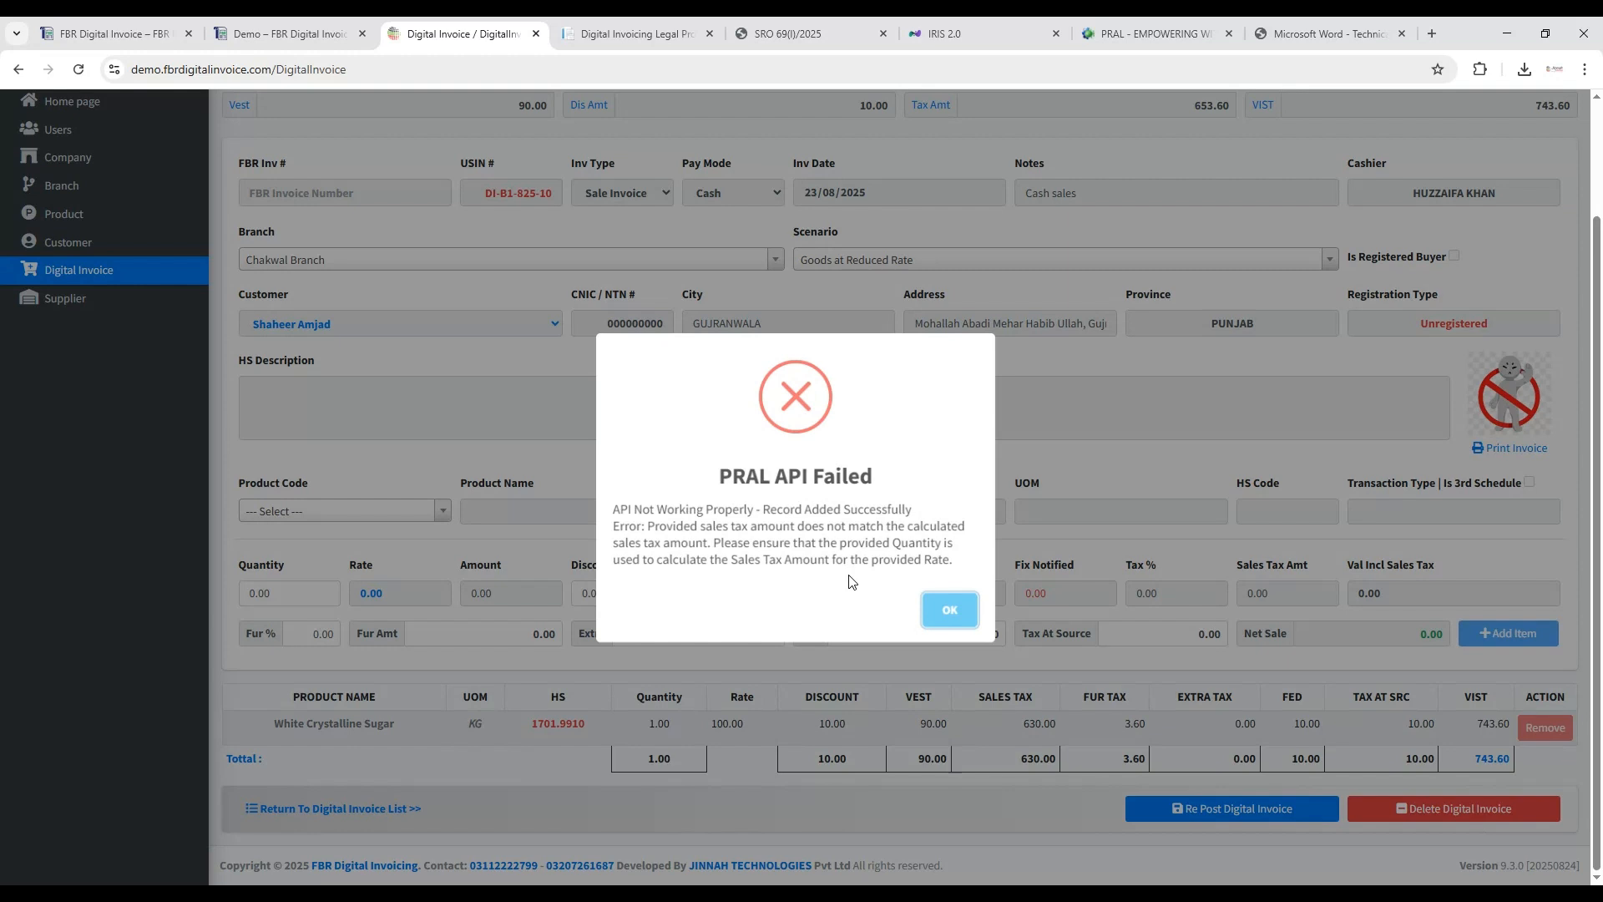
{"action": "left_click_drag", "start_coordinate": [957, 566], "coordinate": [650, 530]}
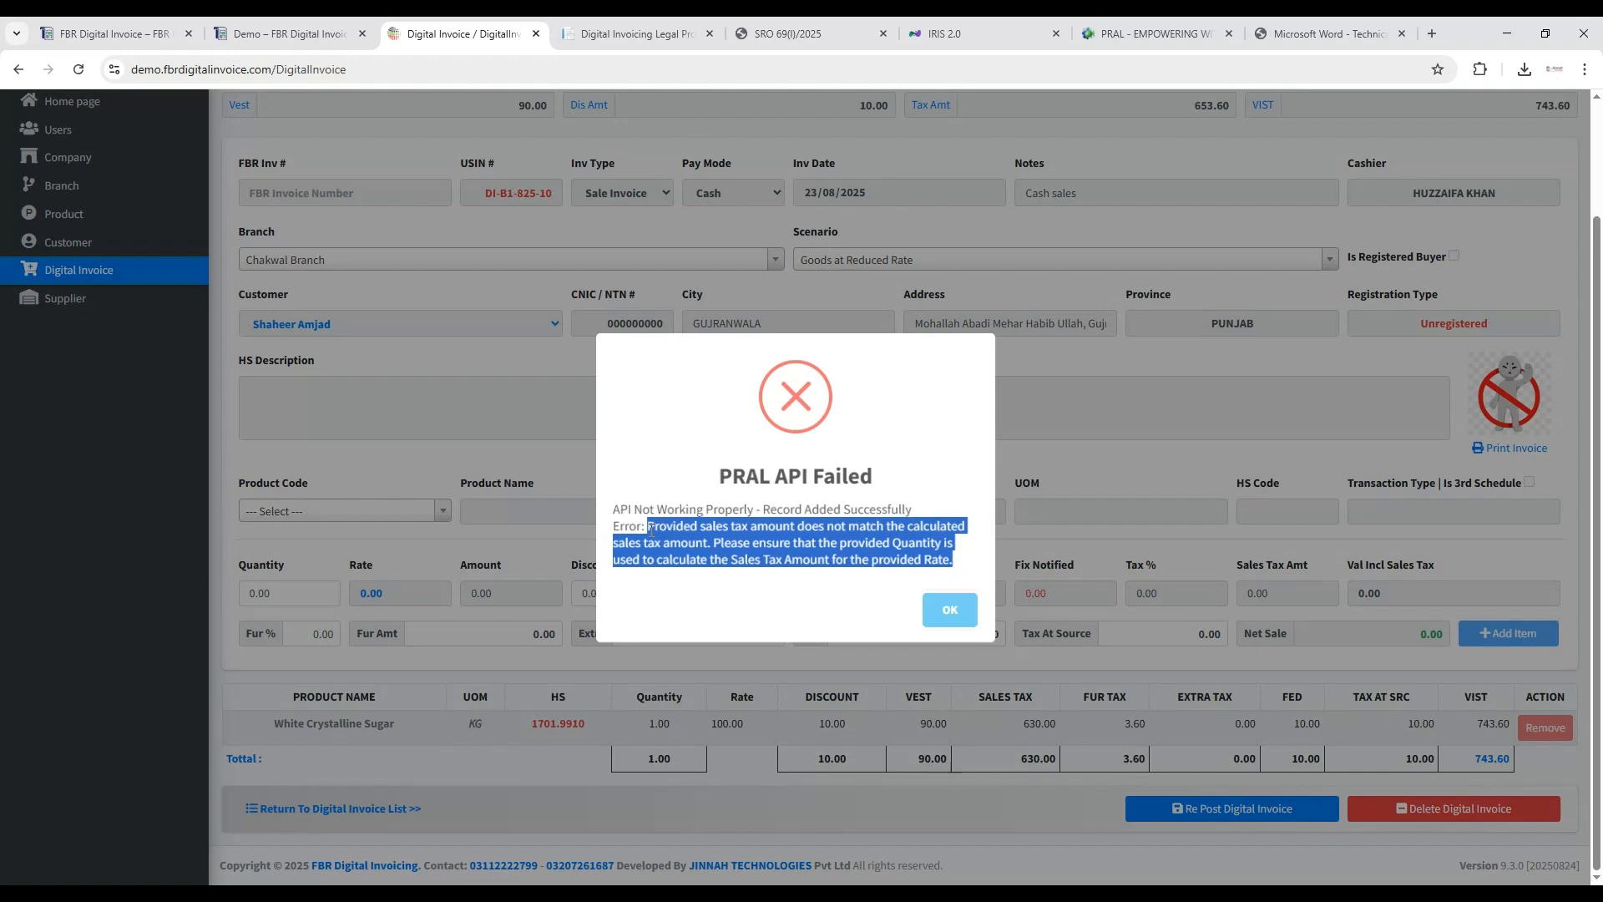
{"action": "left_click", "coordinate": [744, 612]}
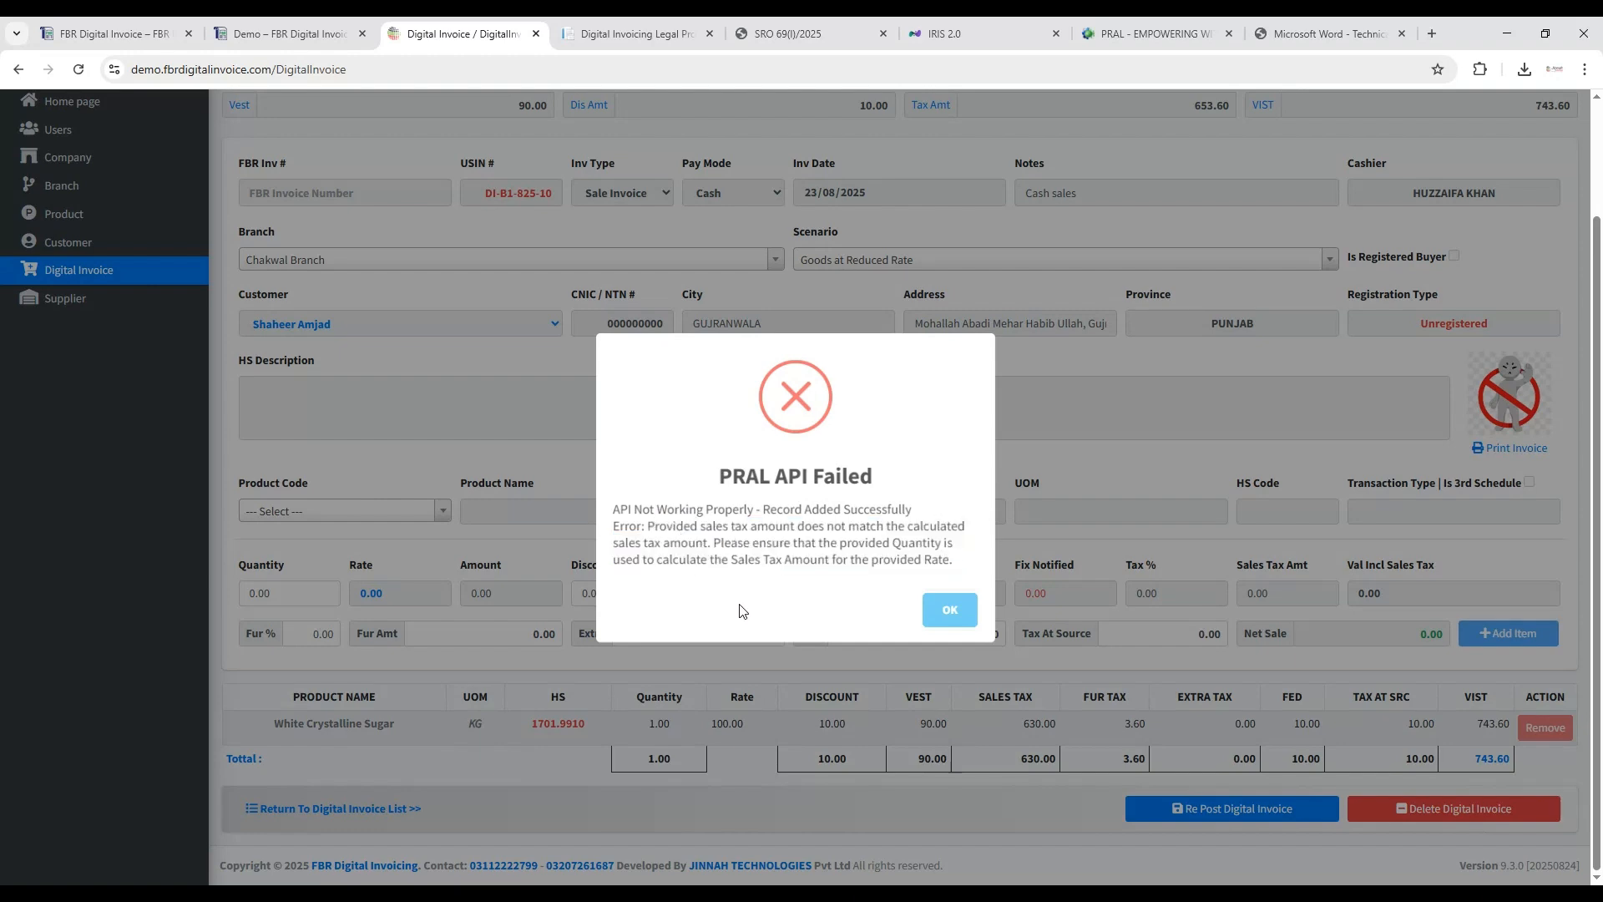
{"action": "left_click", "coordinate": [936, 621]}
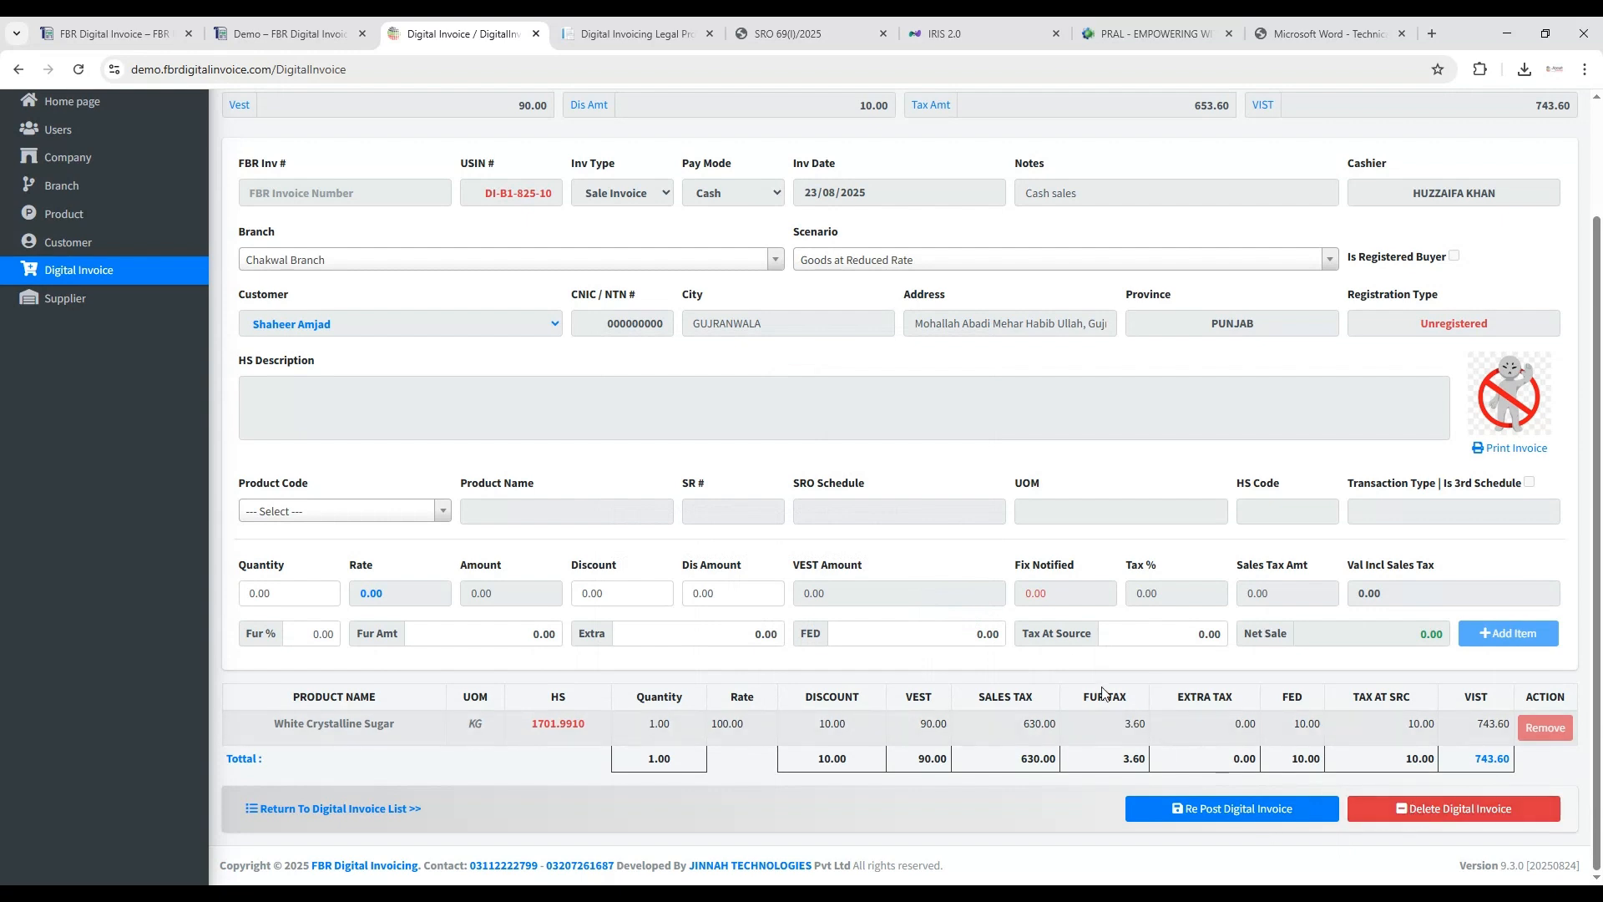
View the company's branch list and the user list, and locate the user assigned to Sargodha Branch.
{"action": "scroll", "coordinate": [1100, 688], "scroll_direction": "up", "scroll_amount": 3}
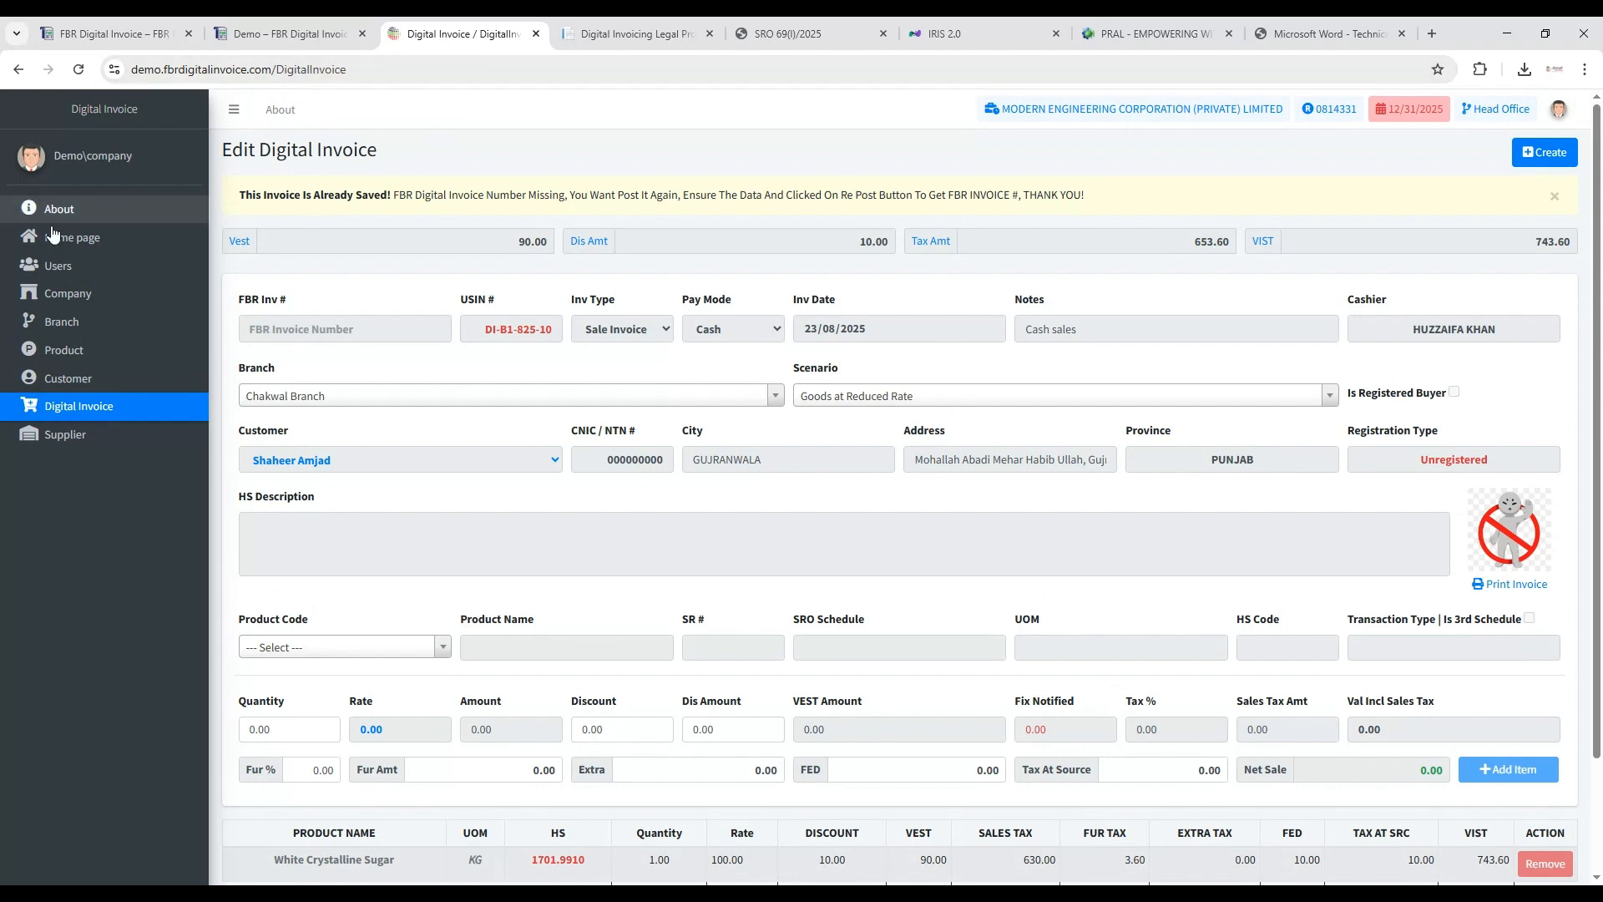
{"action": "left_click", "coordinate": [93, 326]}
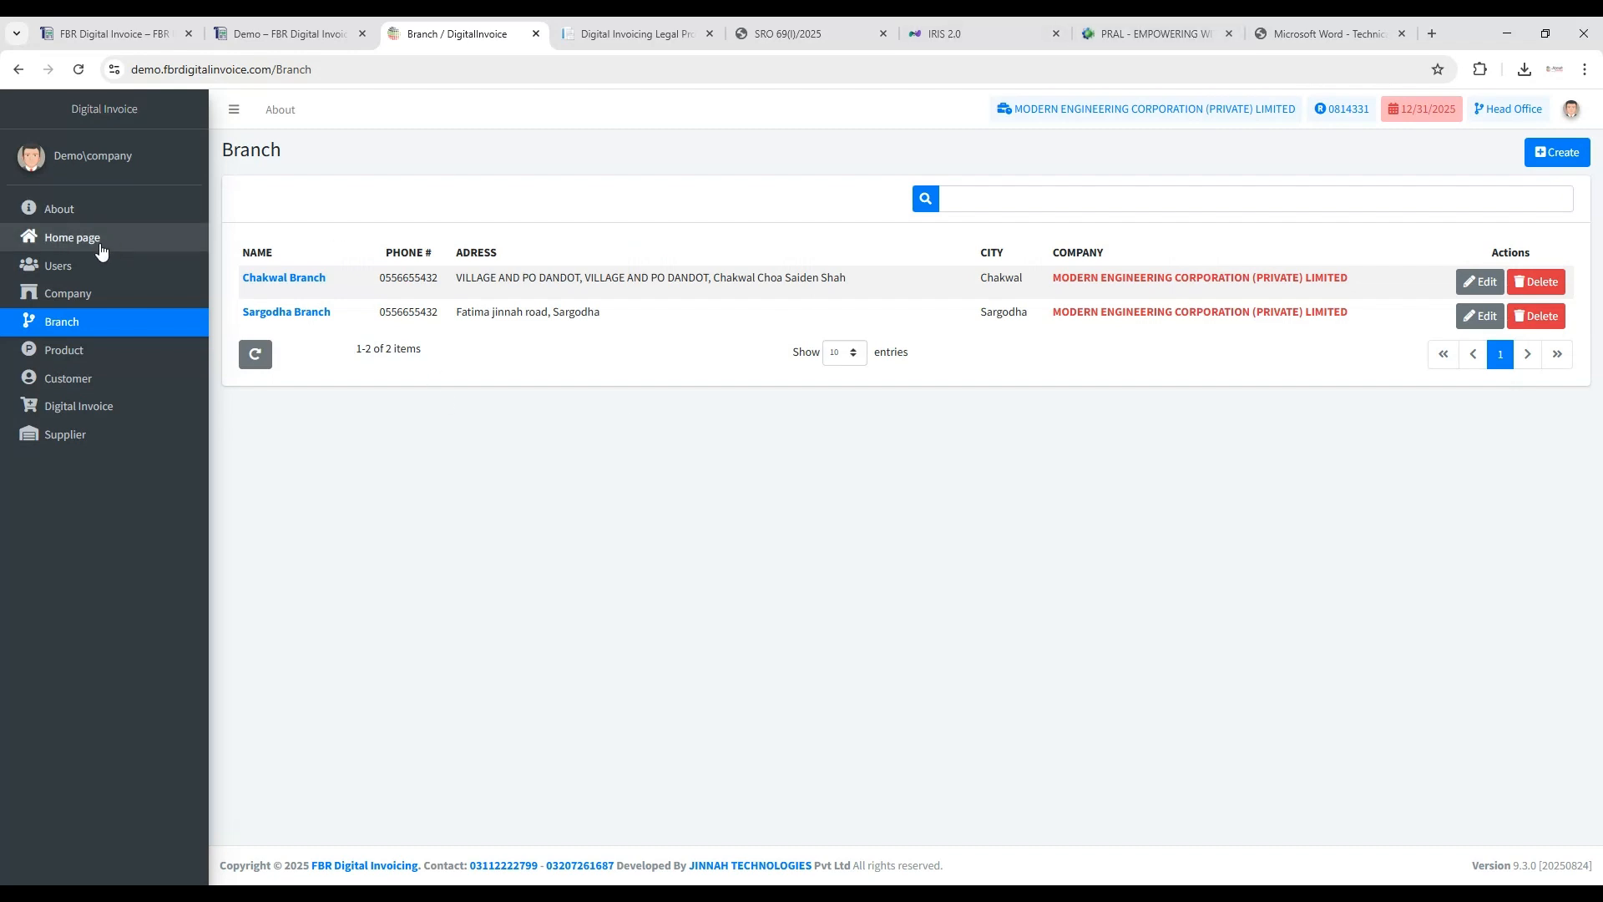
{"action": "left_click", "coordinate": [88, 265]}
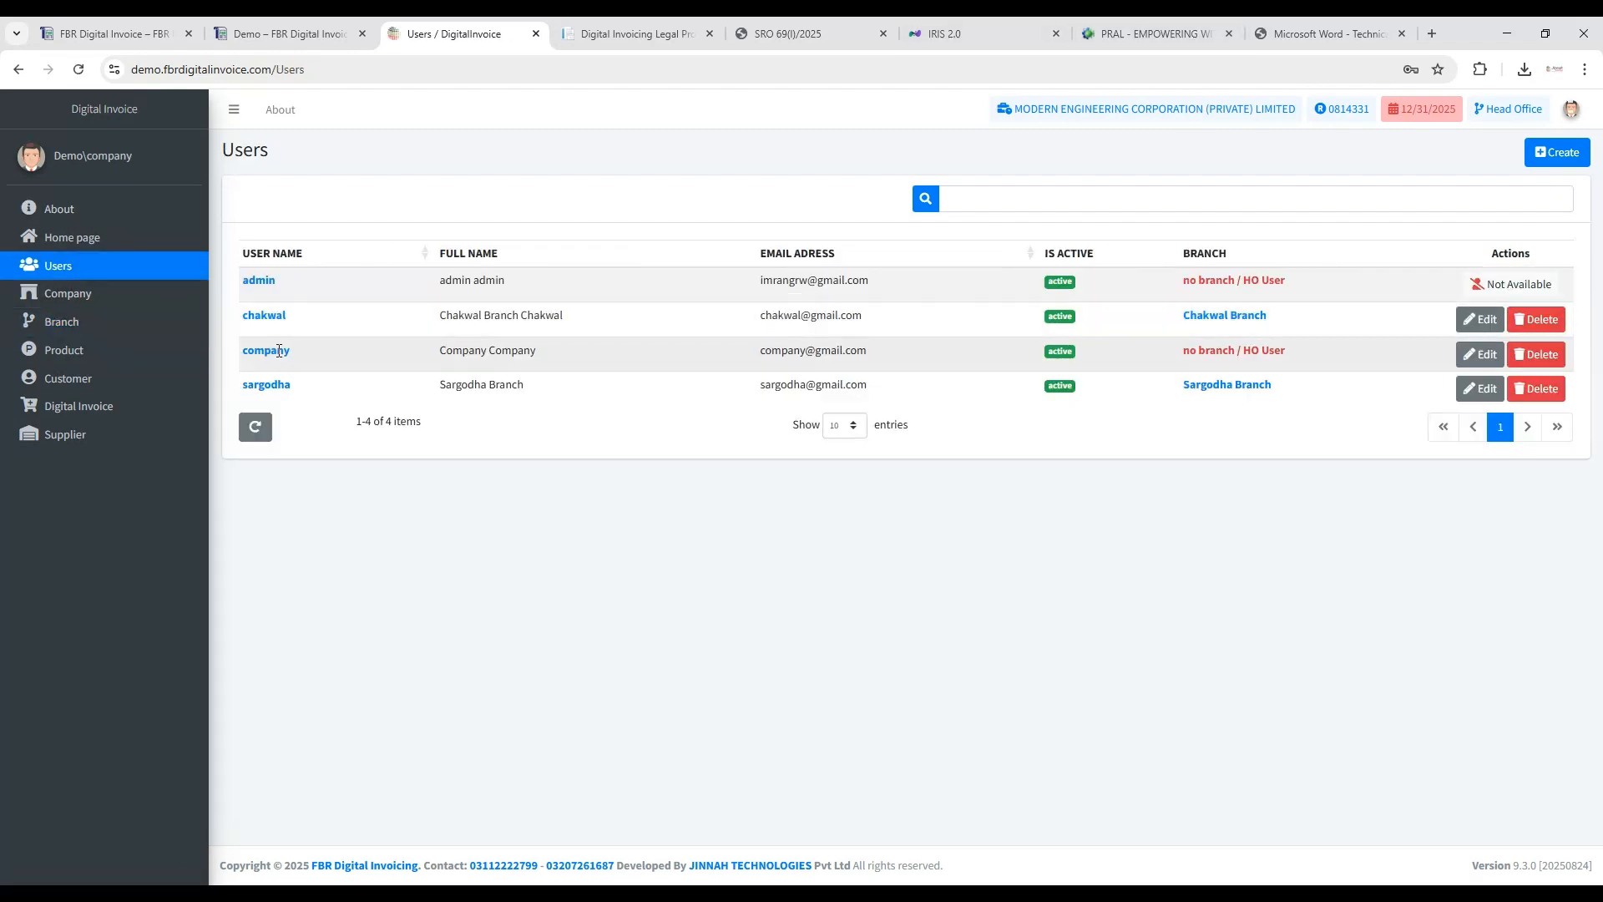
{"action": "double_click", "coordinate": [273, 383]}
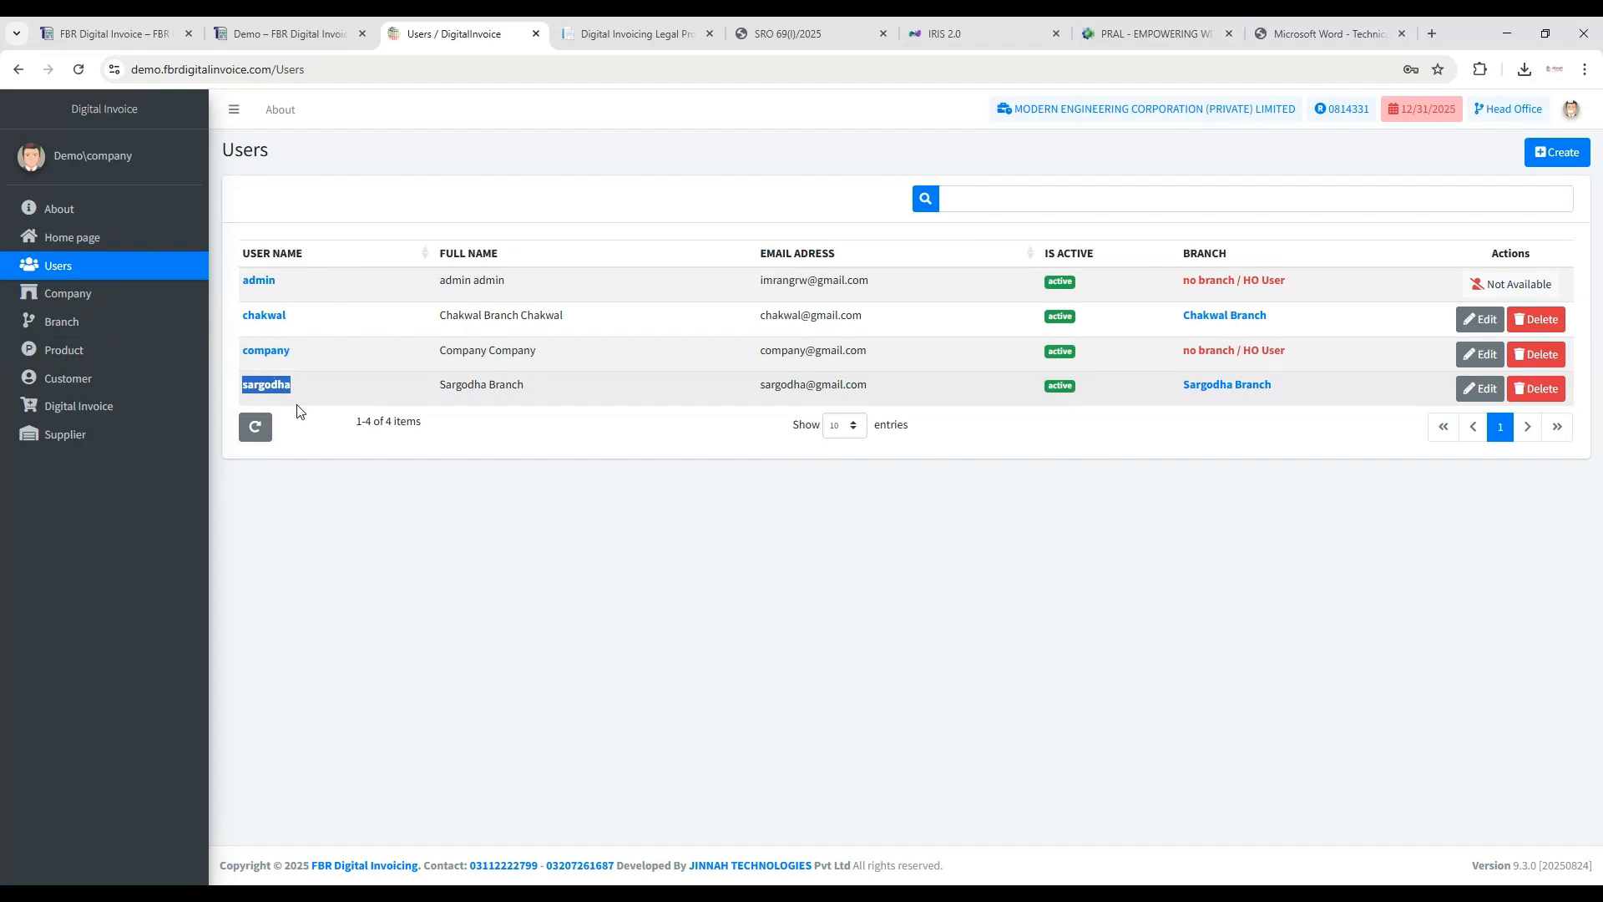
Log out of the company account and log in as sargodha, entering the account password.
{"action": "left_click", "coordinate": [1571, 109]}
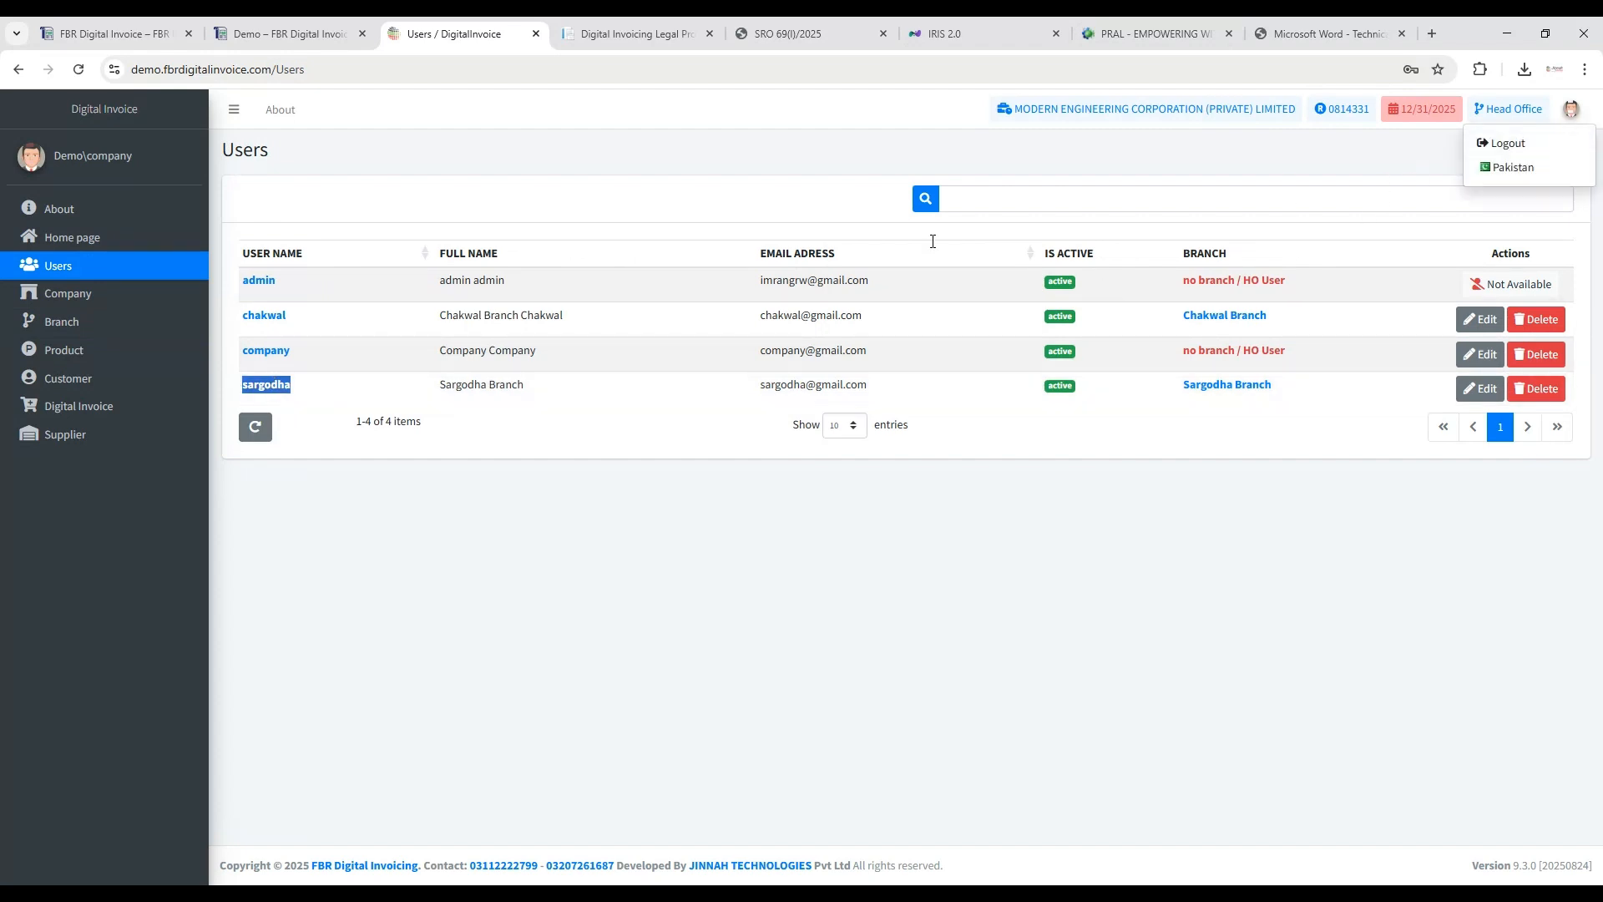
{"action": "left_click", "coordinate": [1507, 143]}
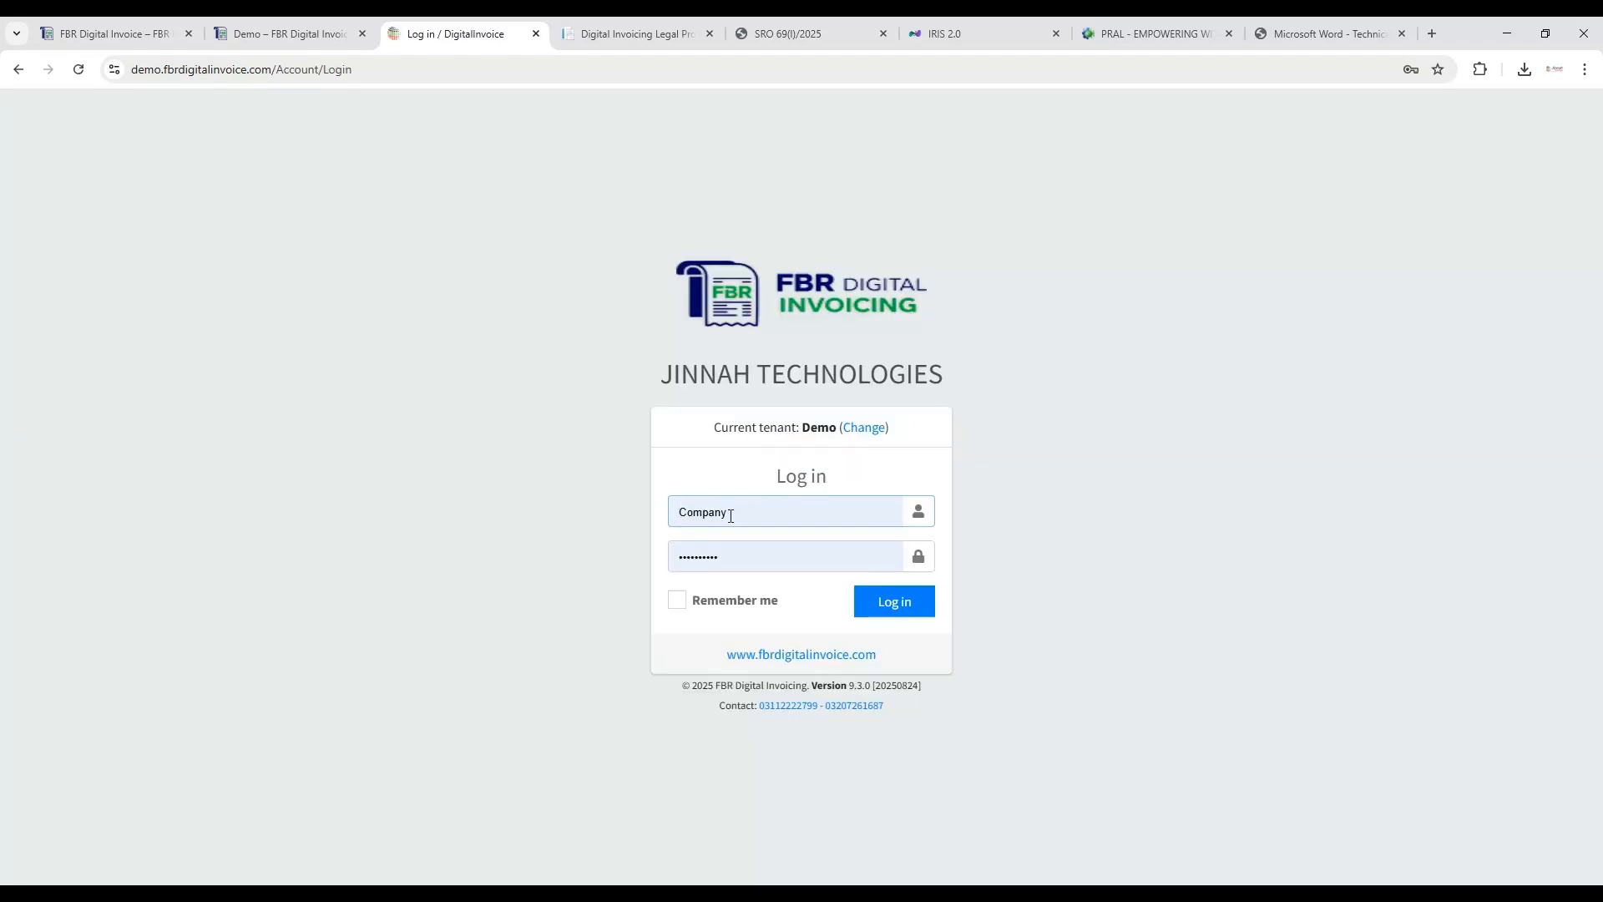
{"action": "double_click", "coordinate": [731, 512]}
{"action": "type", "text": "sargodha"}
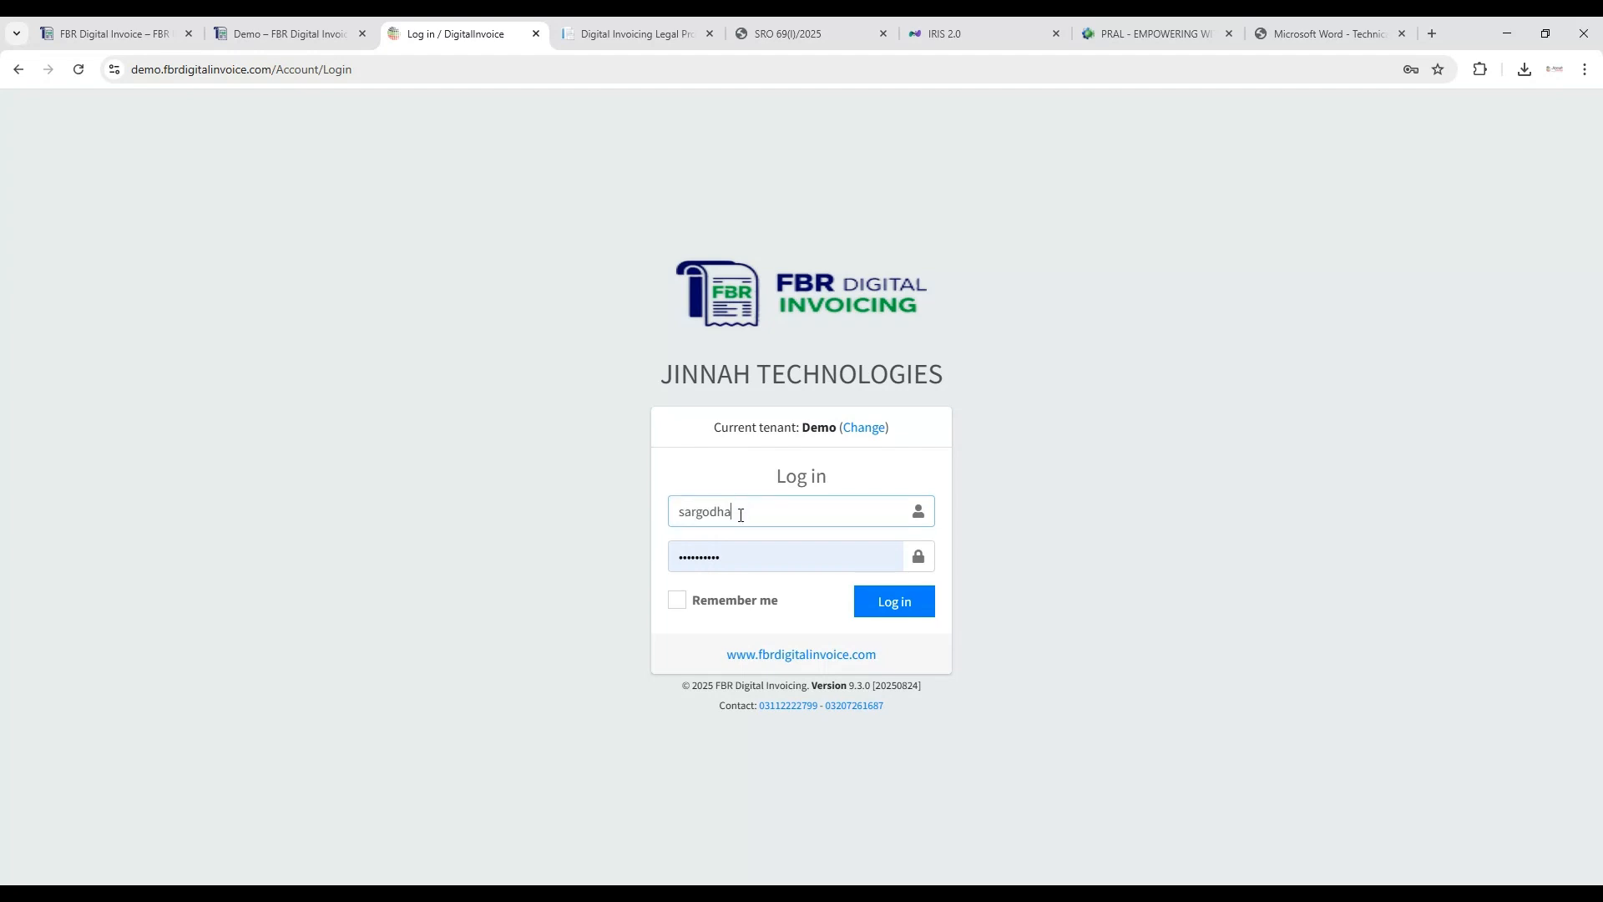
{"action": "double_click", "coordinate": [732, 556]}
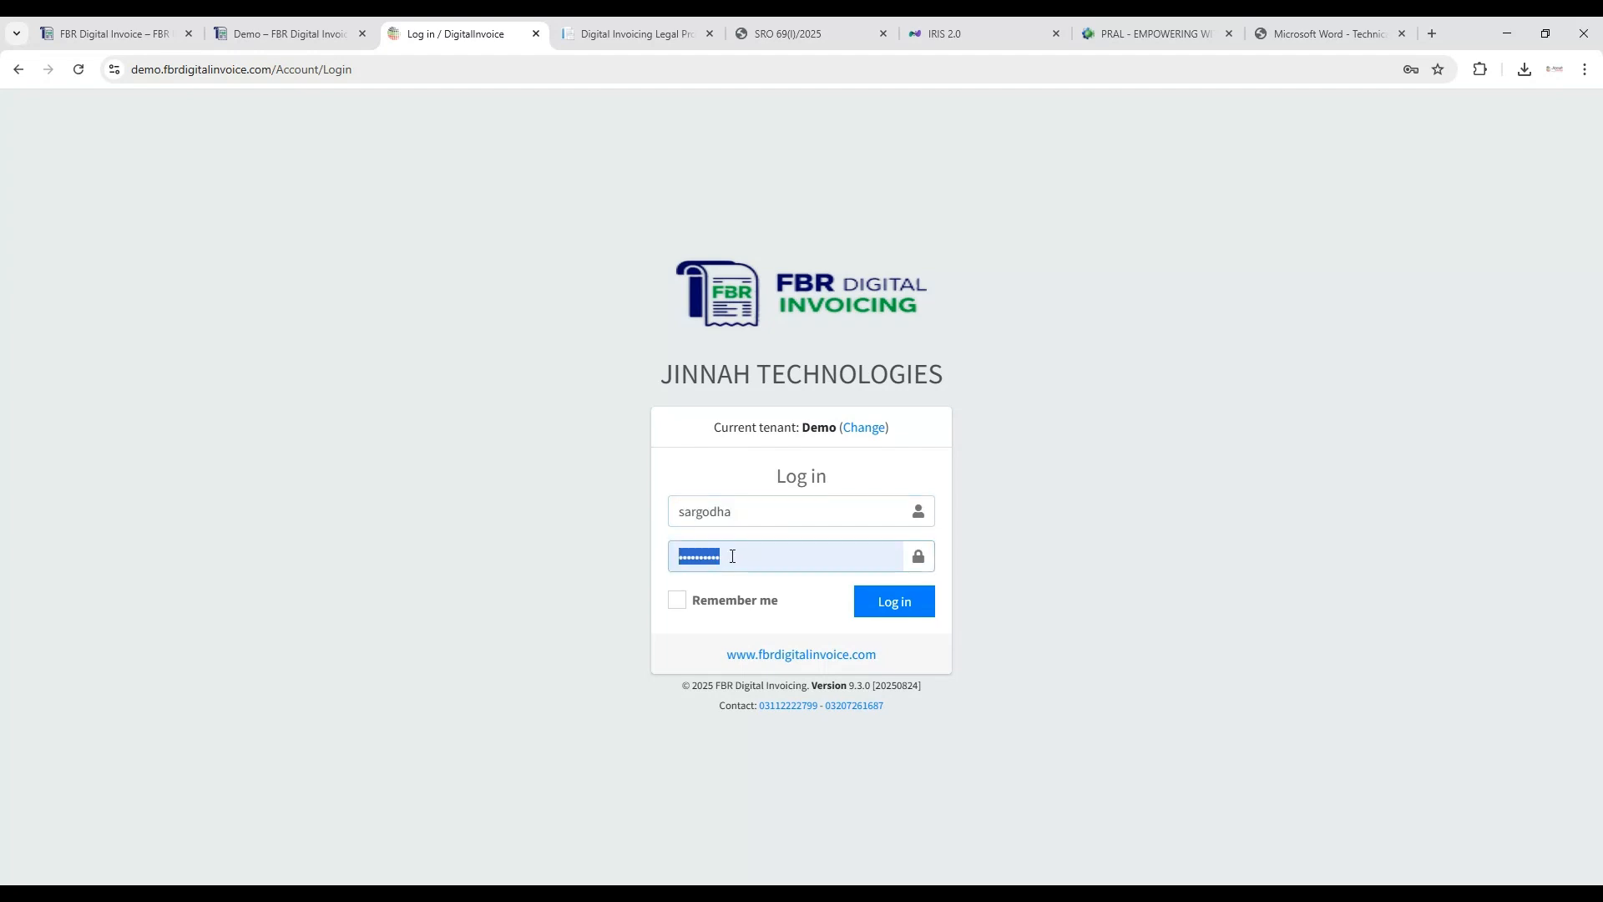
{"action": "type", "text": "1"}
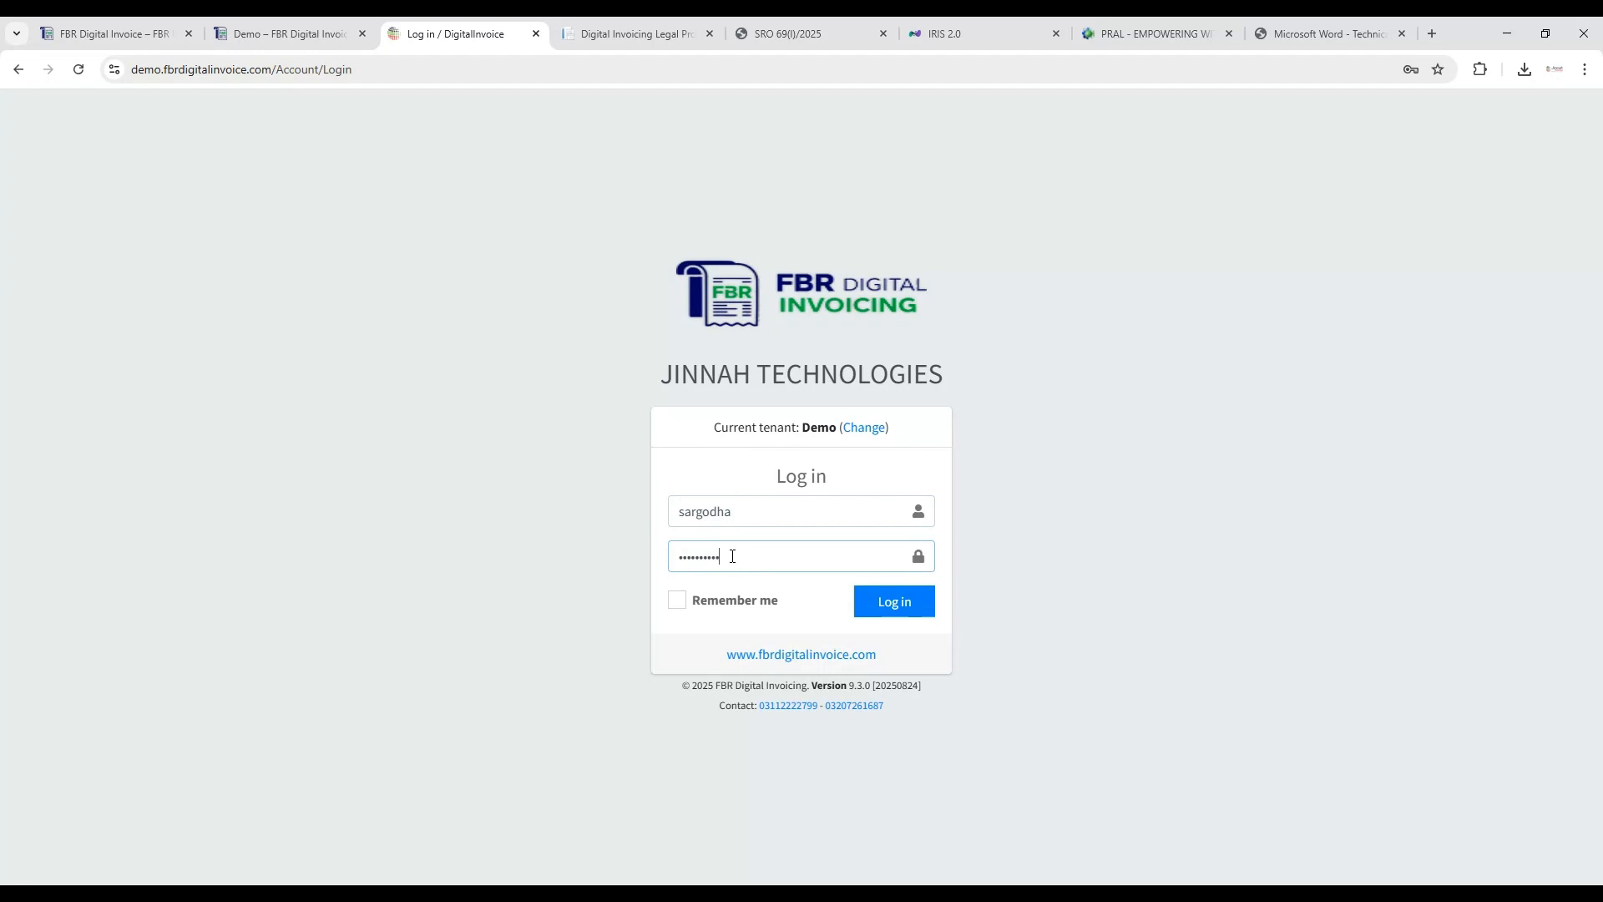
{"action": "left_click", "coordinate": [933, 602]}
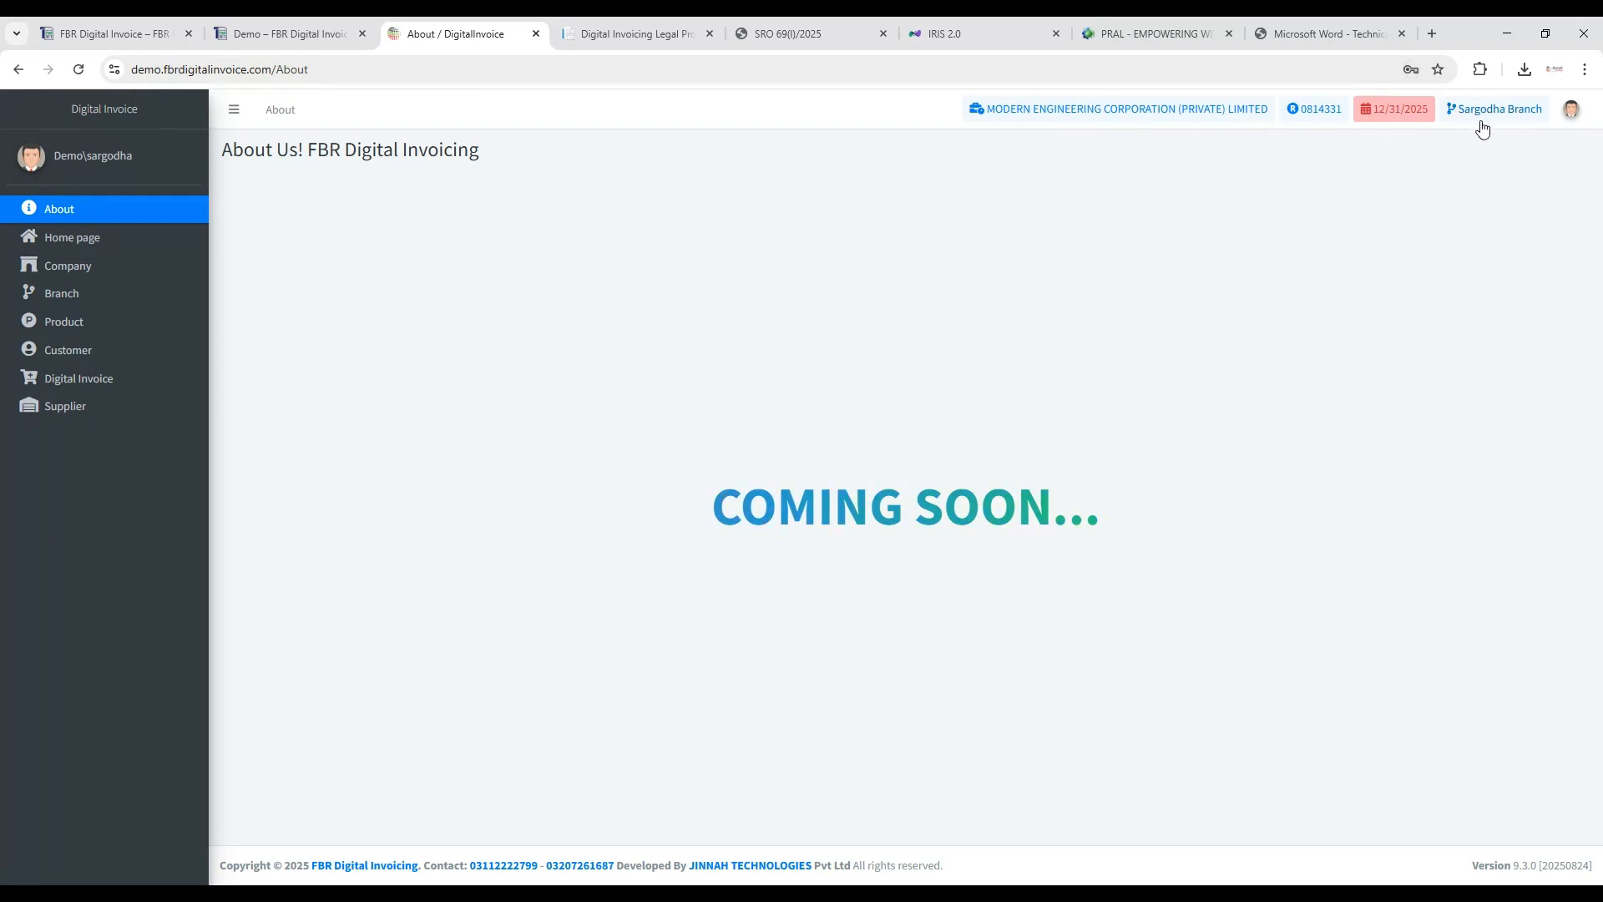
View the branch user's customer list, and check the branch filter on the digital invoice list.
{"action": "left_click", "coordinate": [120, 356]}
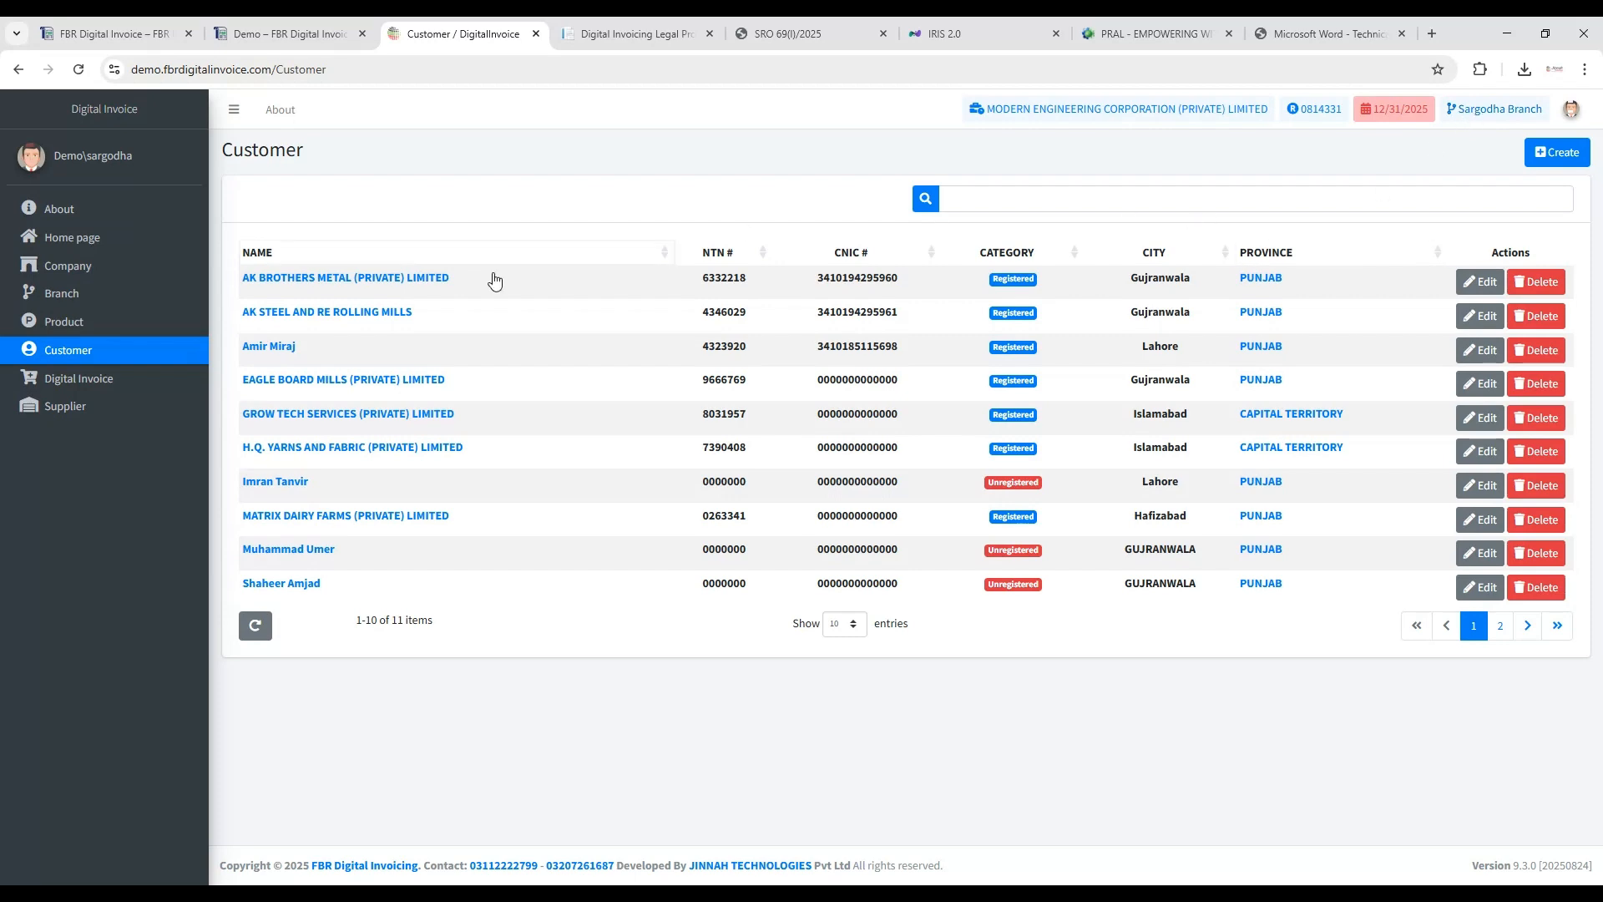
{"action": "left_click", "coordinate": [132, 387]}
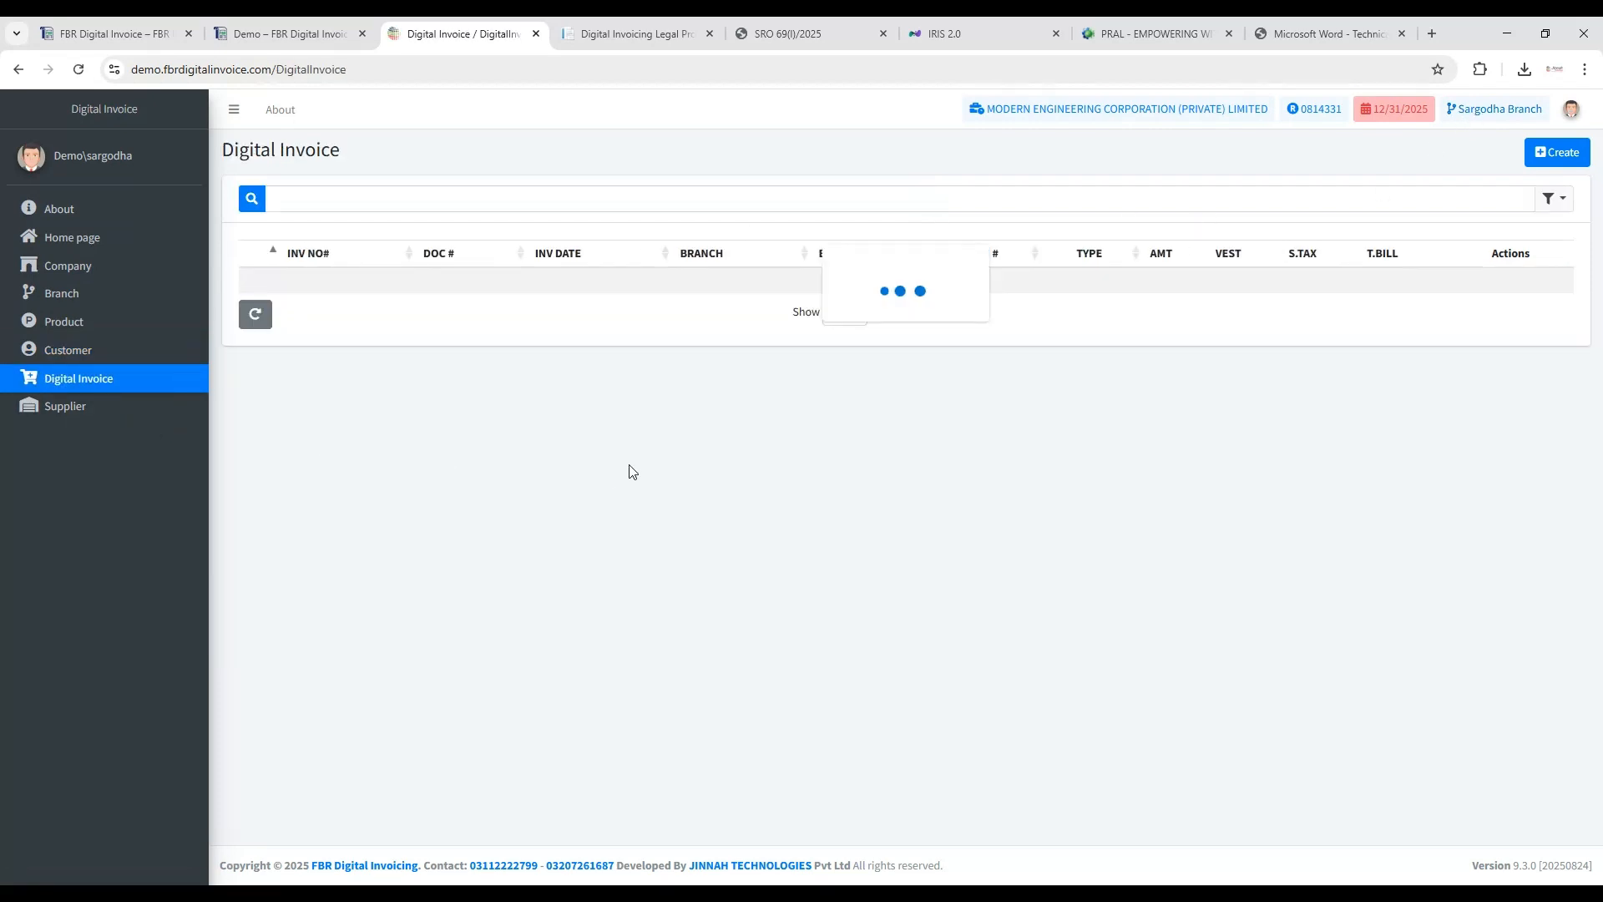
{"action": "left_click", "coordinate": [1553, 198]}
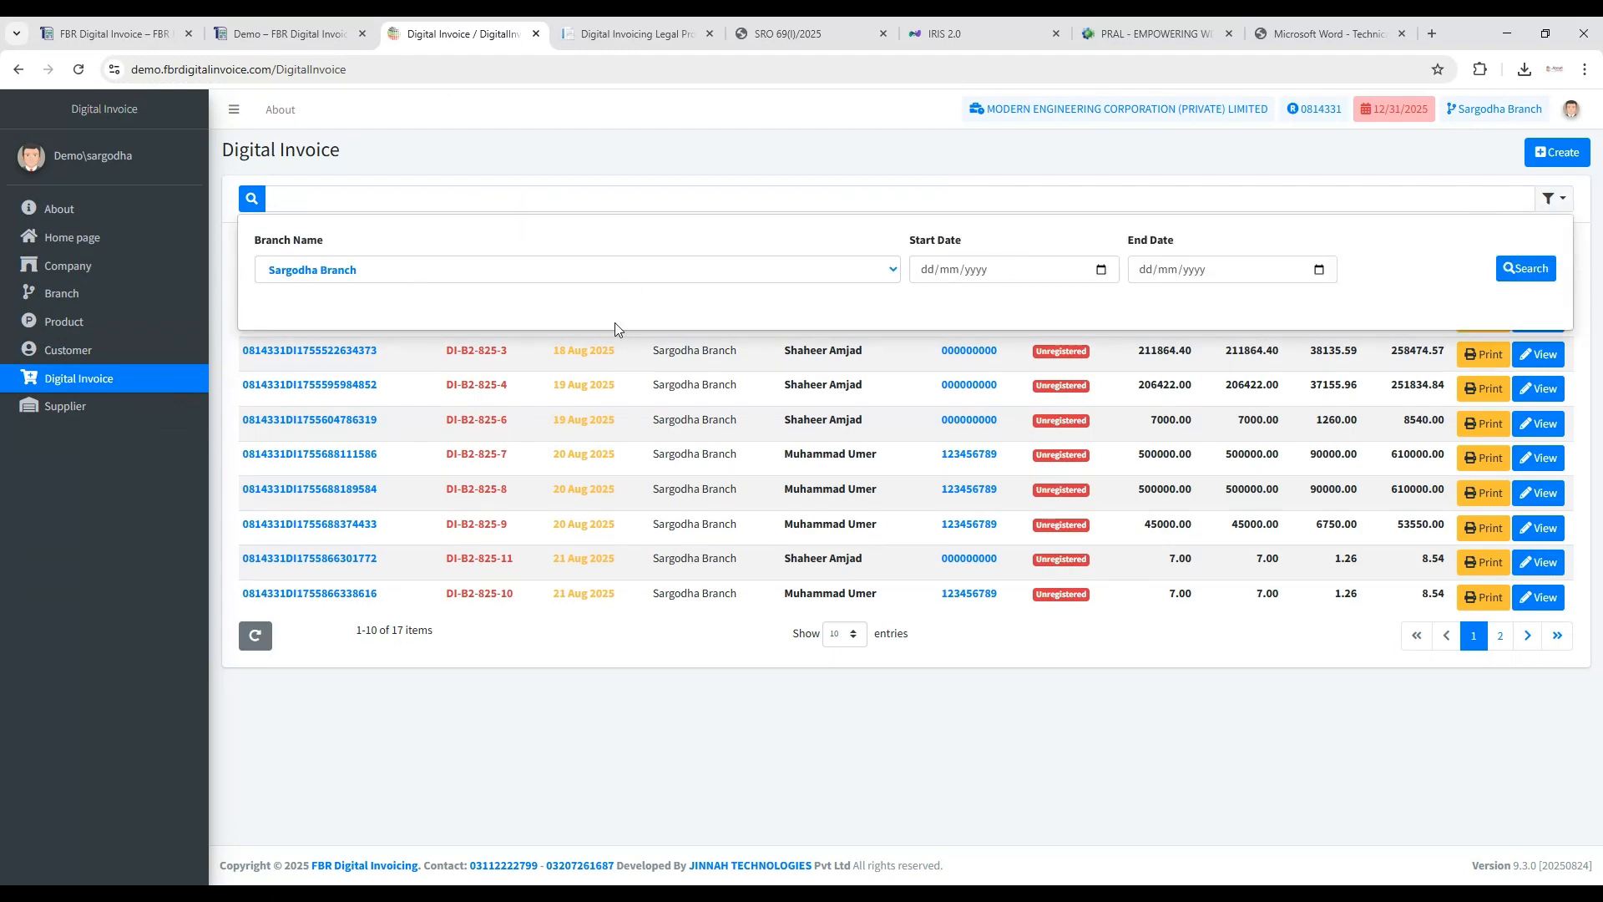
{"action": "left_click", "coordinate": [764, 498]}
Start a new digital invoice for Sargodha Branch with scenario Goods at Standard Rate Unregistered Buyers (default), and confirm marking the buyer as not registered.
{"action": "left_click", "coordinate": [1558, 152]}
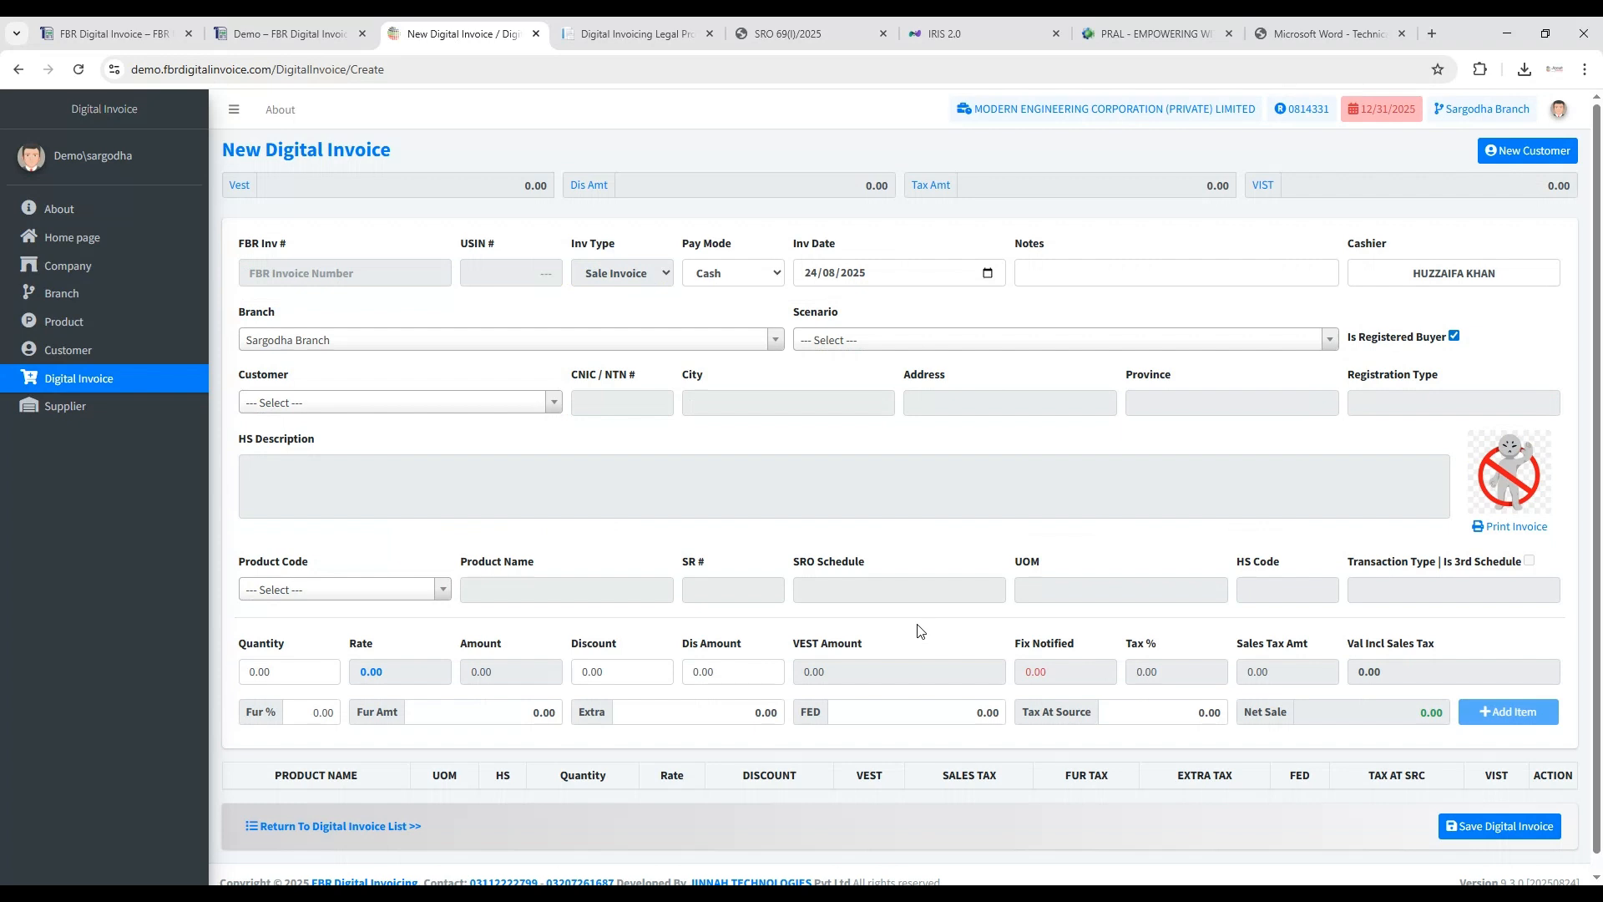
{"action": "left_click", "coordinate": [430, 341]}
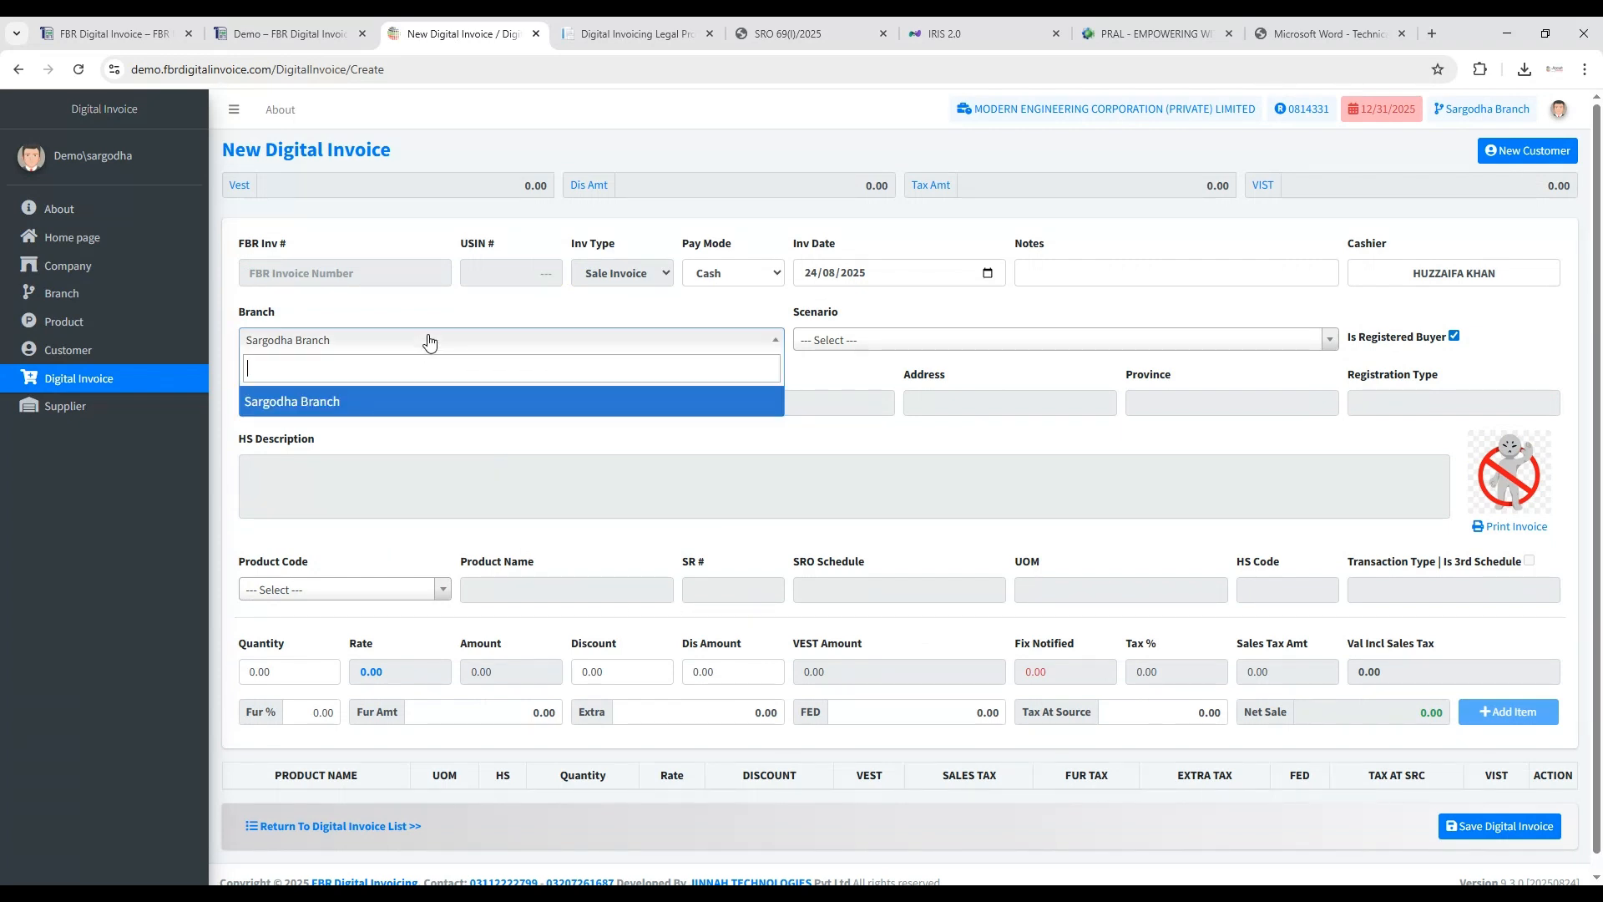
{"action": "left_click", "coordinate": [478, 345]}
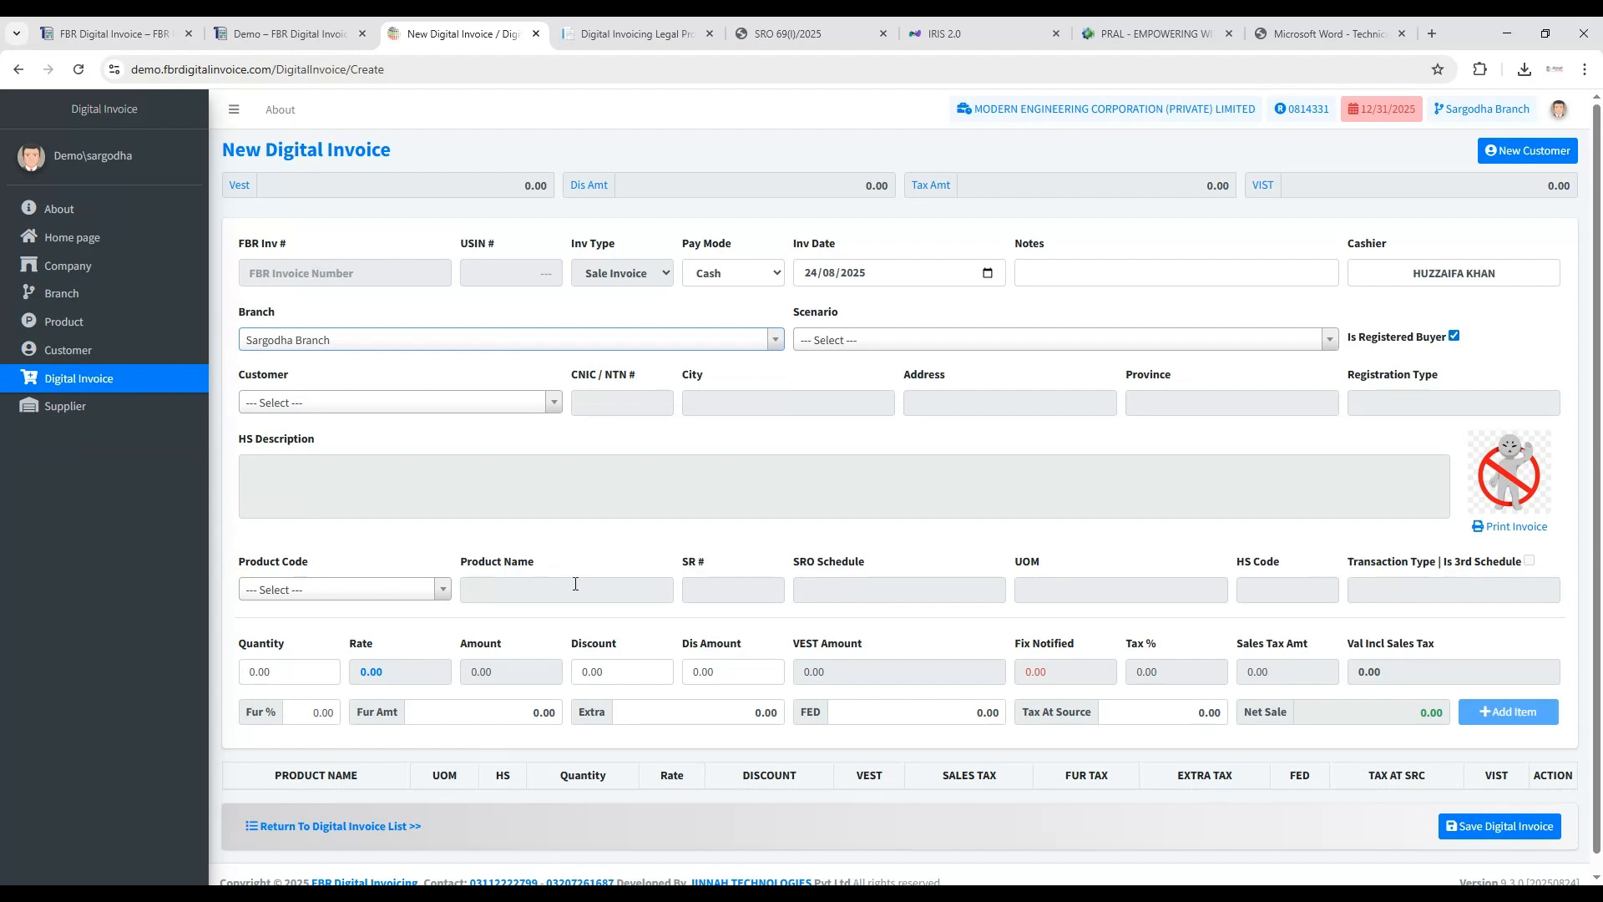
{"action": "scroll", "coordinate": [782, 534], "scroll_direction": "down", "scroll_amount": 1}
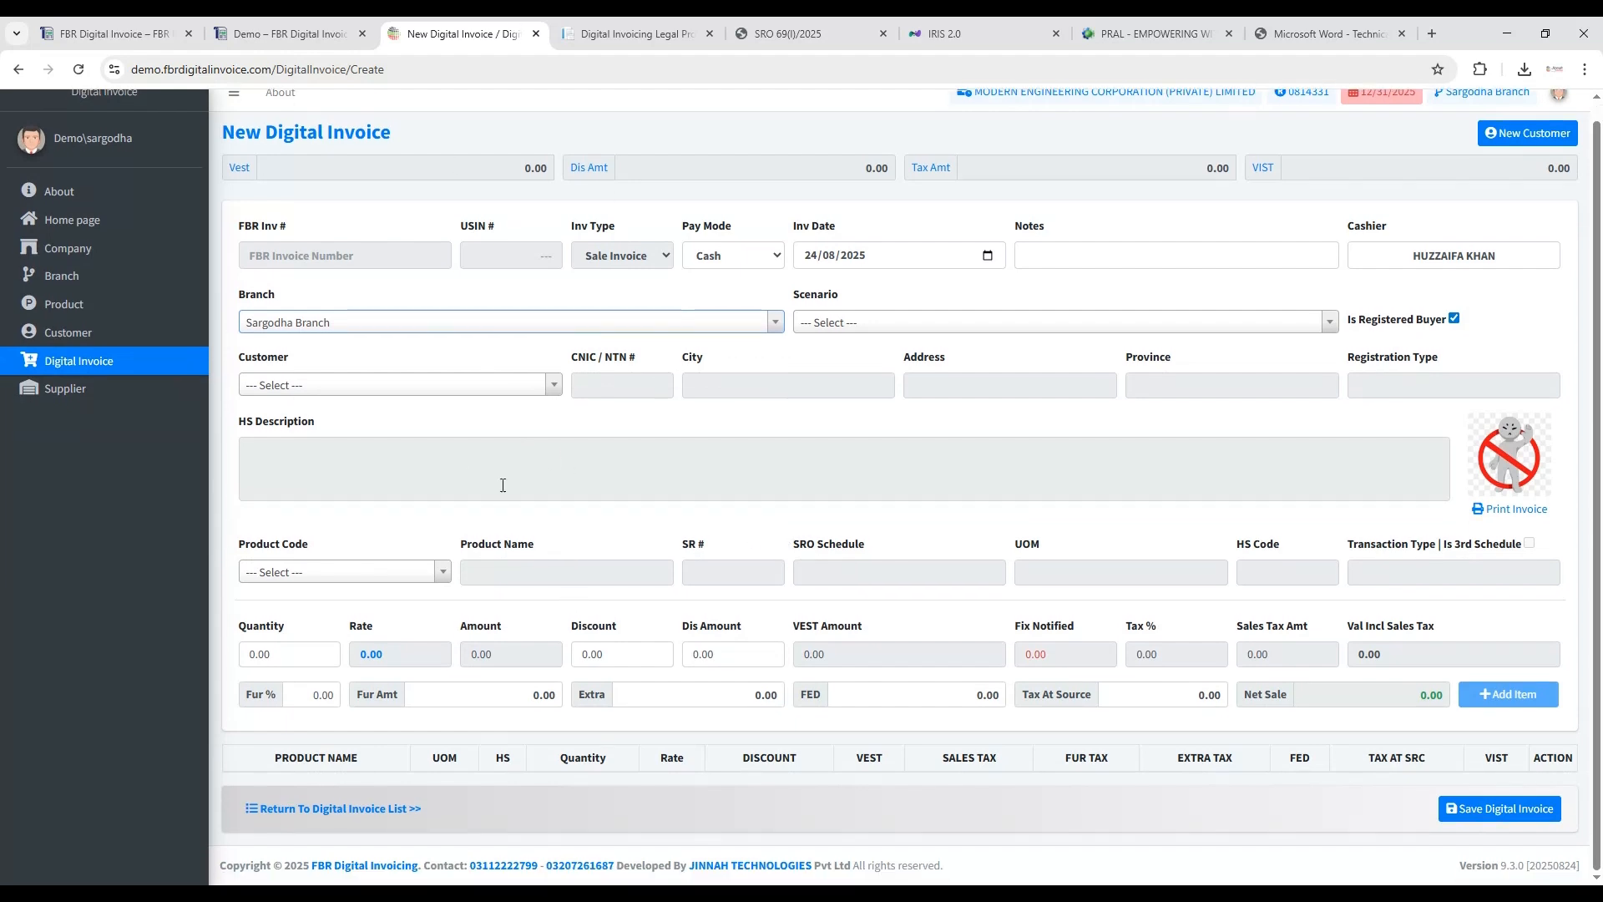
{"action": "left_click", "coordinate": [881, 328]}
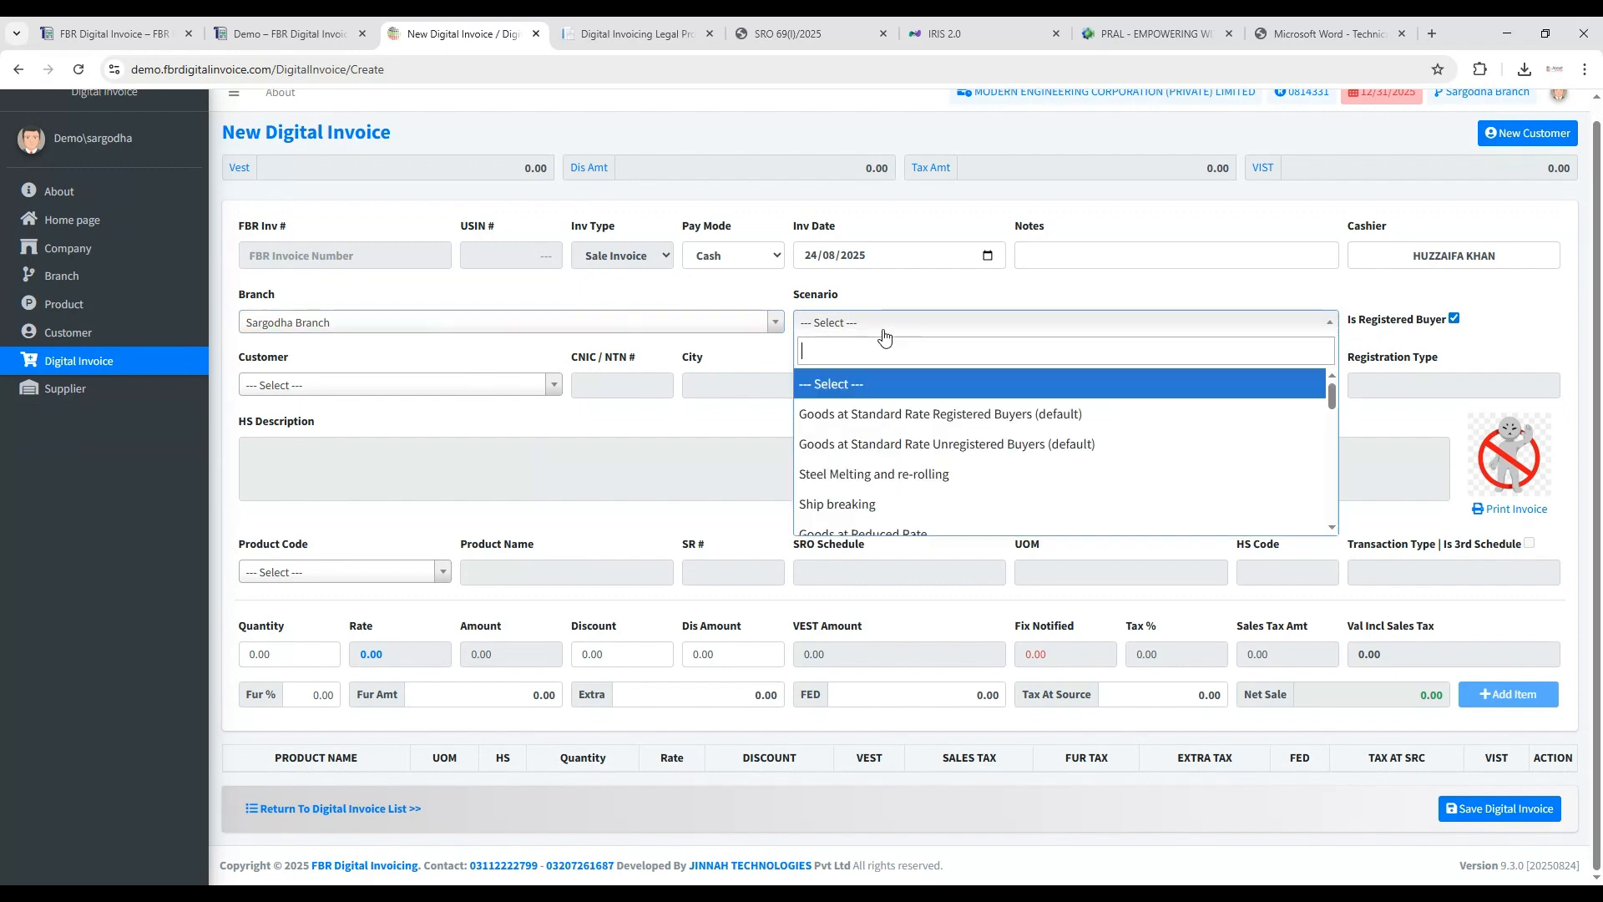
{"action": "left_click", "coordinate": [892, 443]}
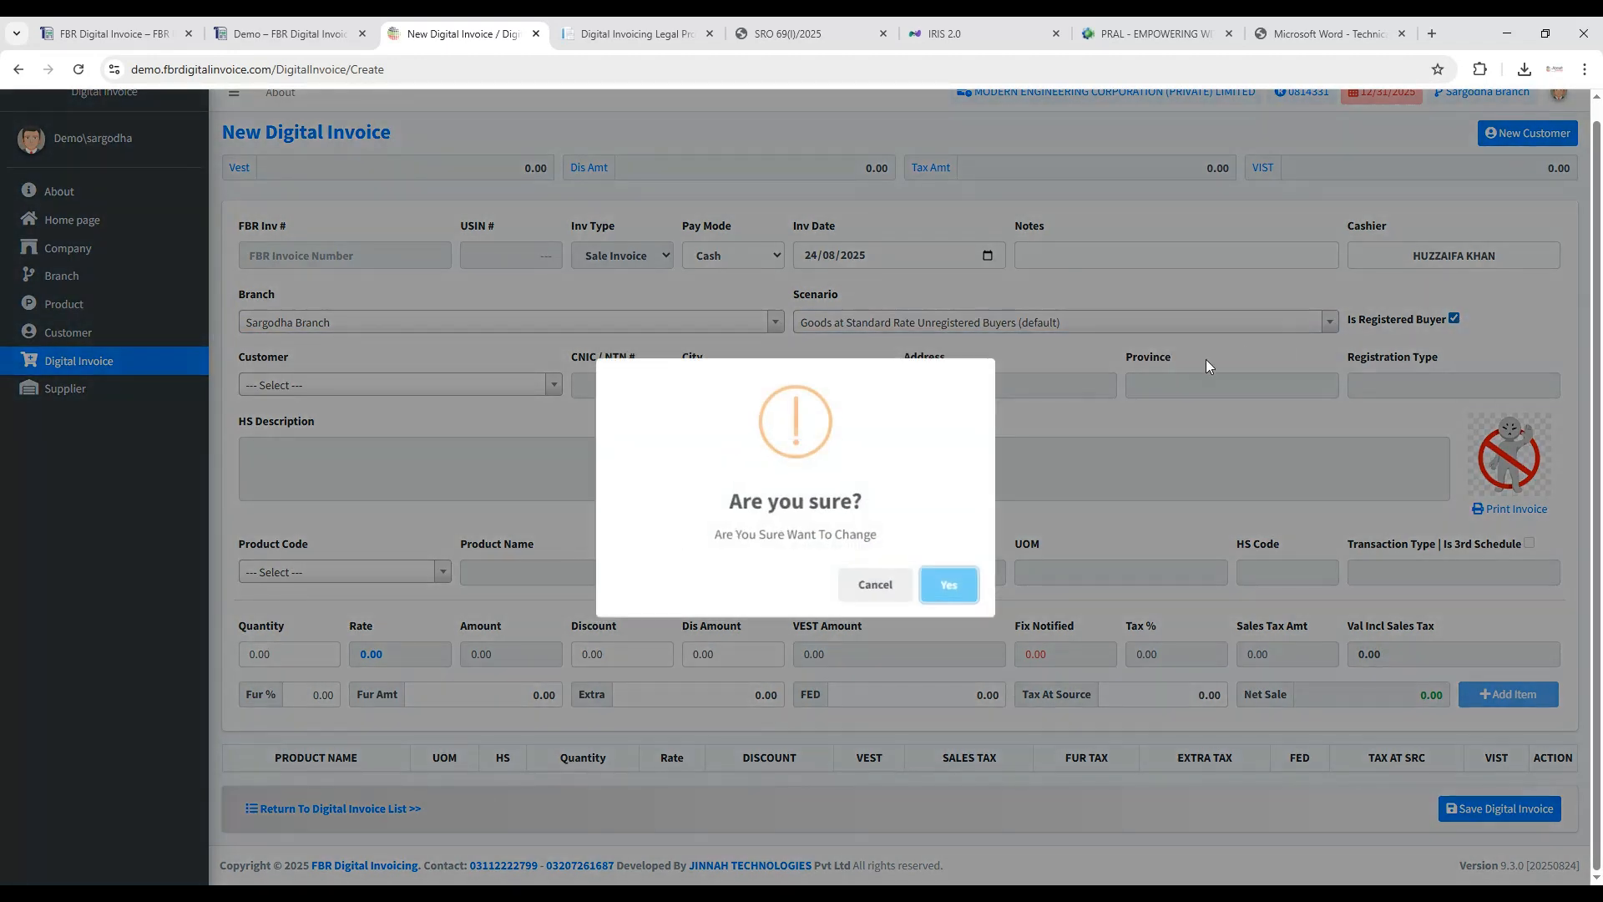
{"action": "left_click", "coordinate": [960, 584]}
Change the invoice scenario to 3rd Schedule Goods and select the unregistered customer from Lahore.
{"action": "left_click", "coordinate": [899, 326]}
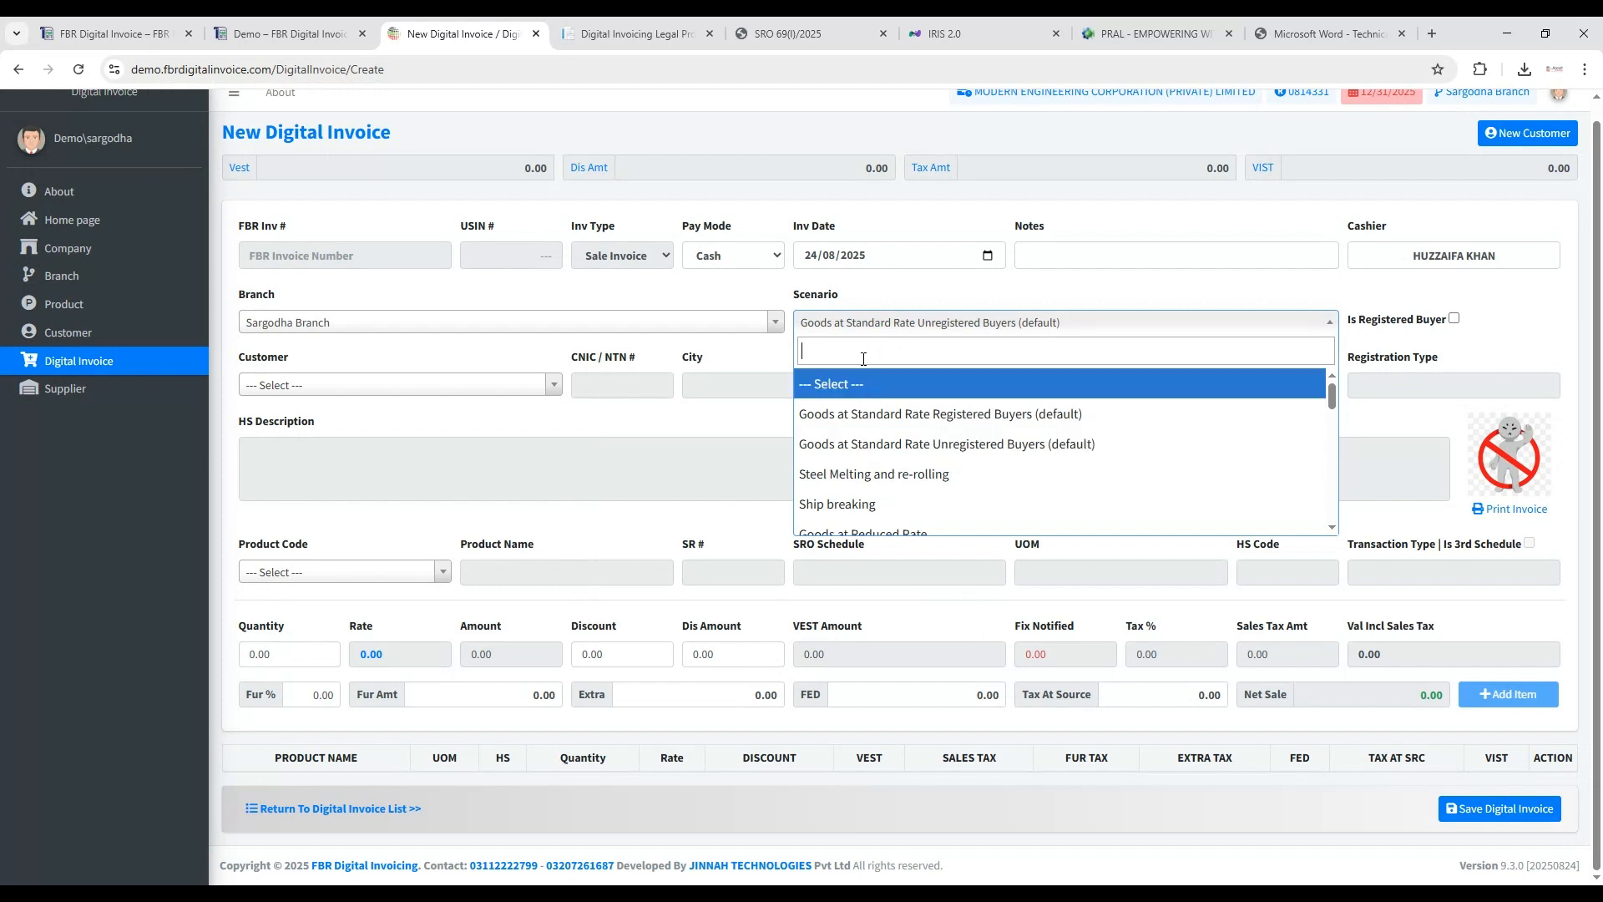
{"action": "type", "text": "3e"}
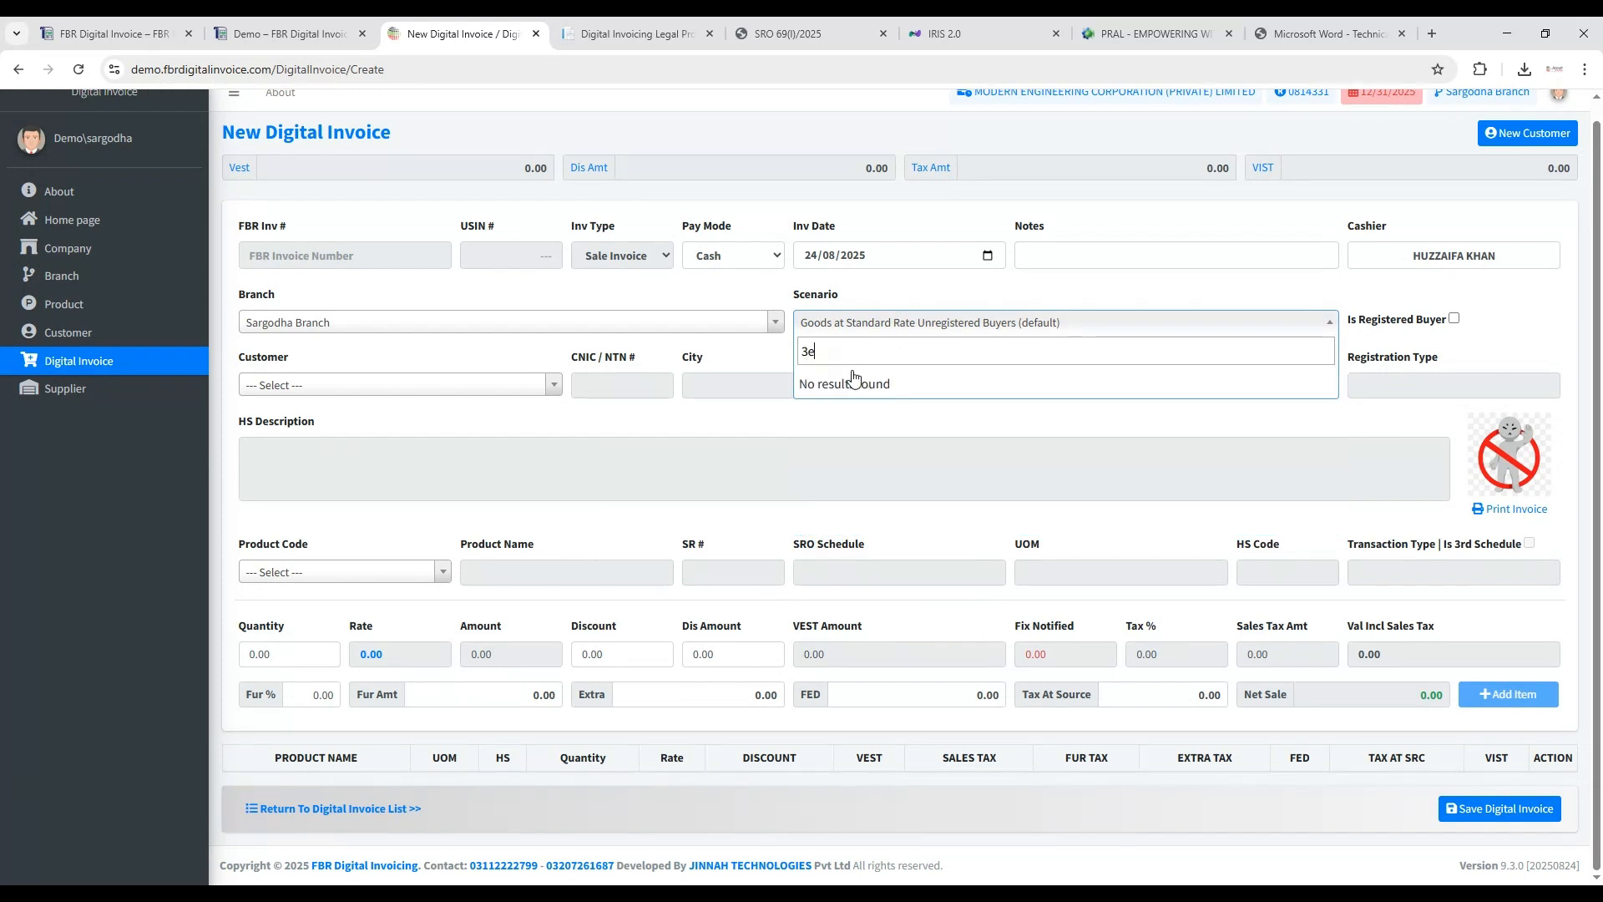
{"action": "key", "text": "BackSpace"}
{"action": "type", "text": "r"}
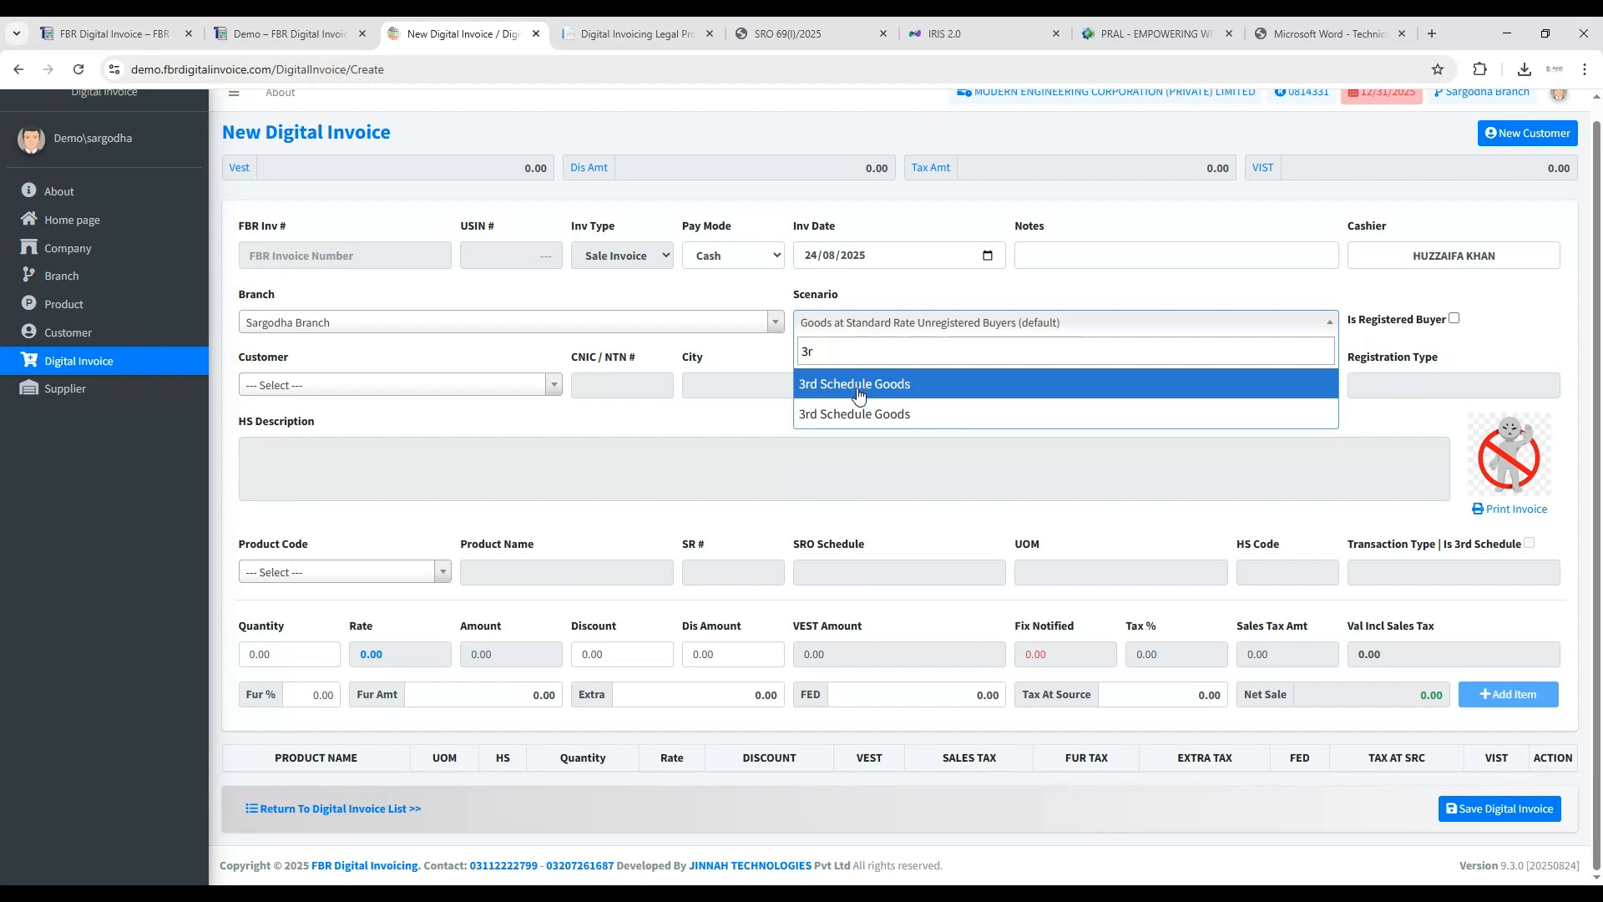
{"action": "left_click", "coordinate": [853, 383]}
{"action": "left_click", "coordinate": [555, 387]}
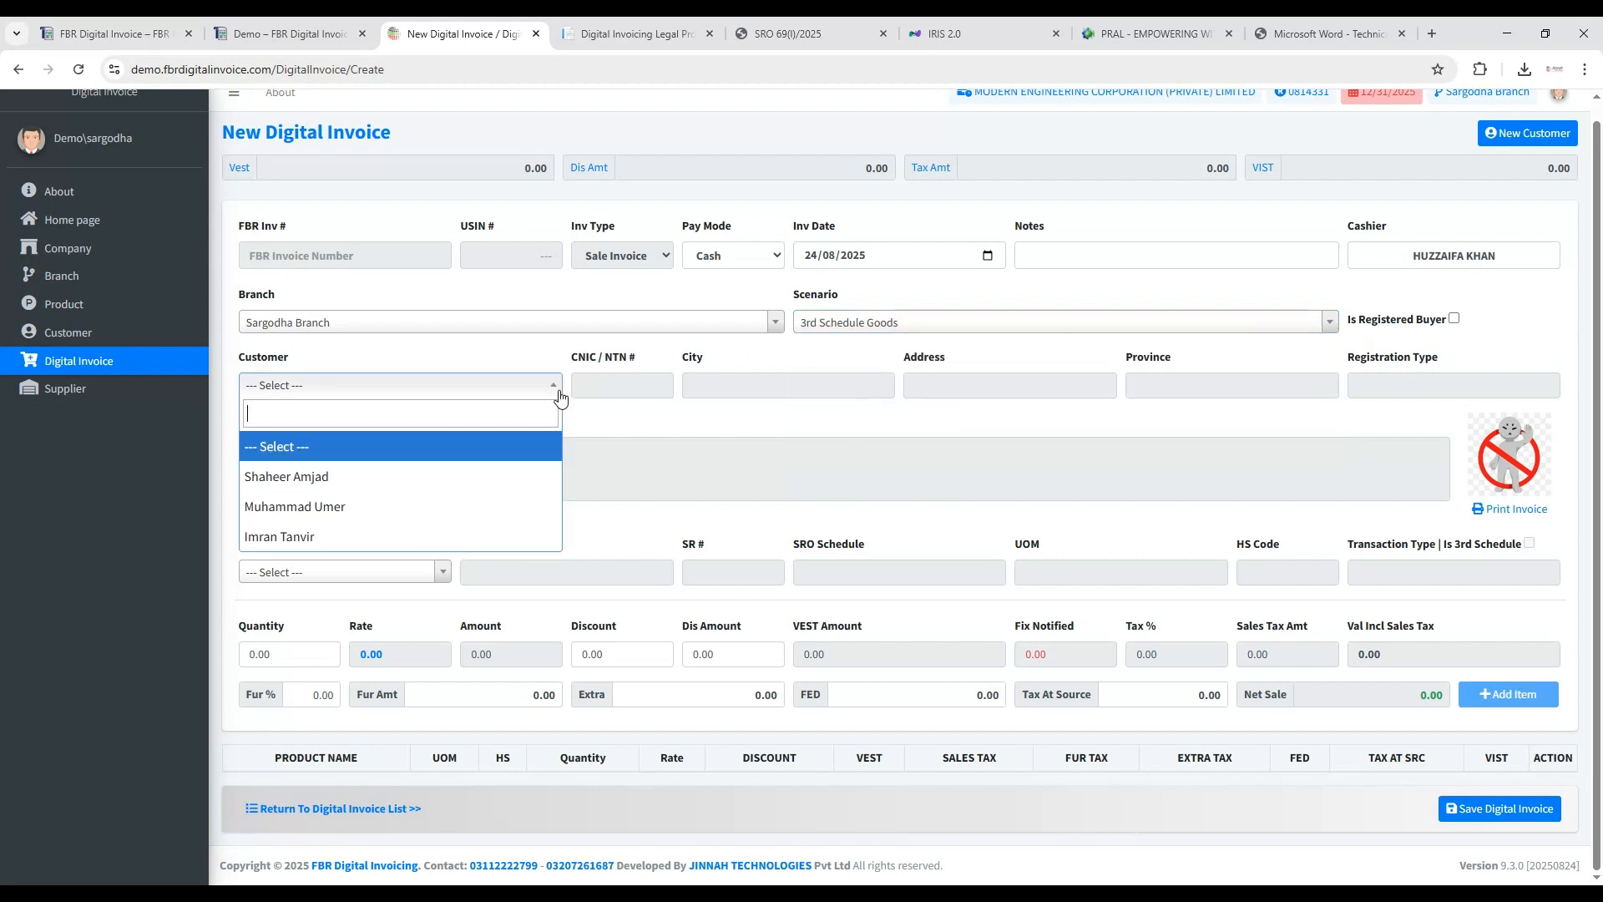
{"action": "left_click", "coordinate": [418, 539]}
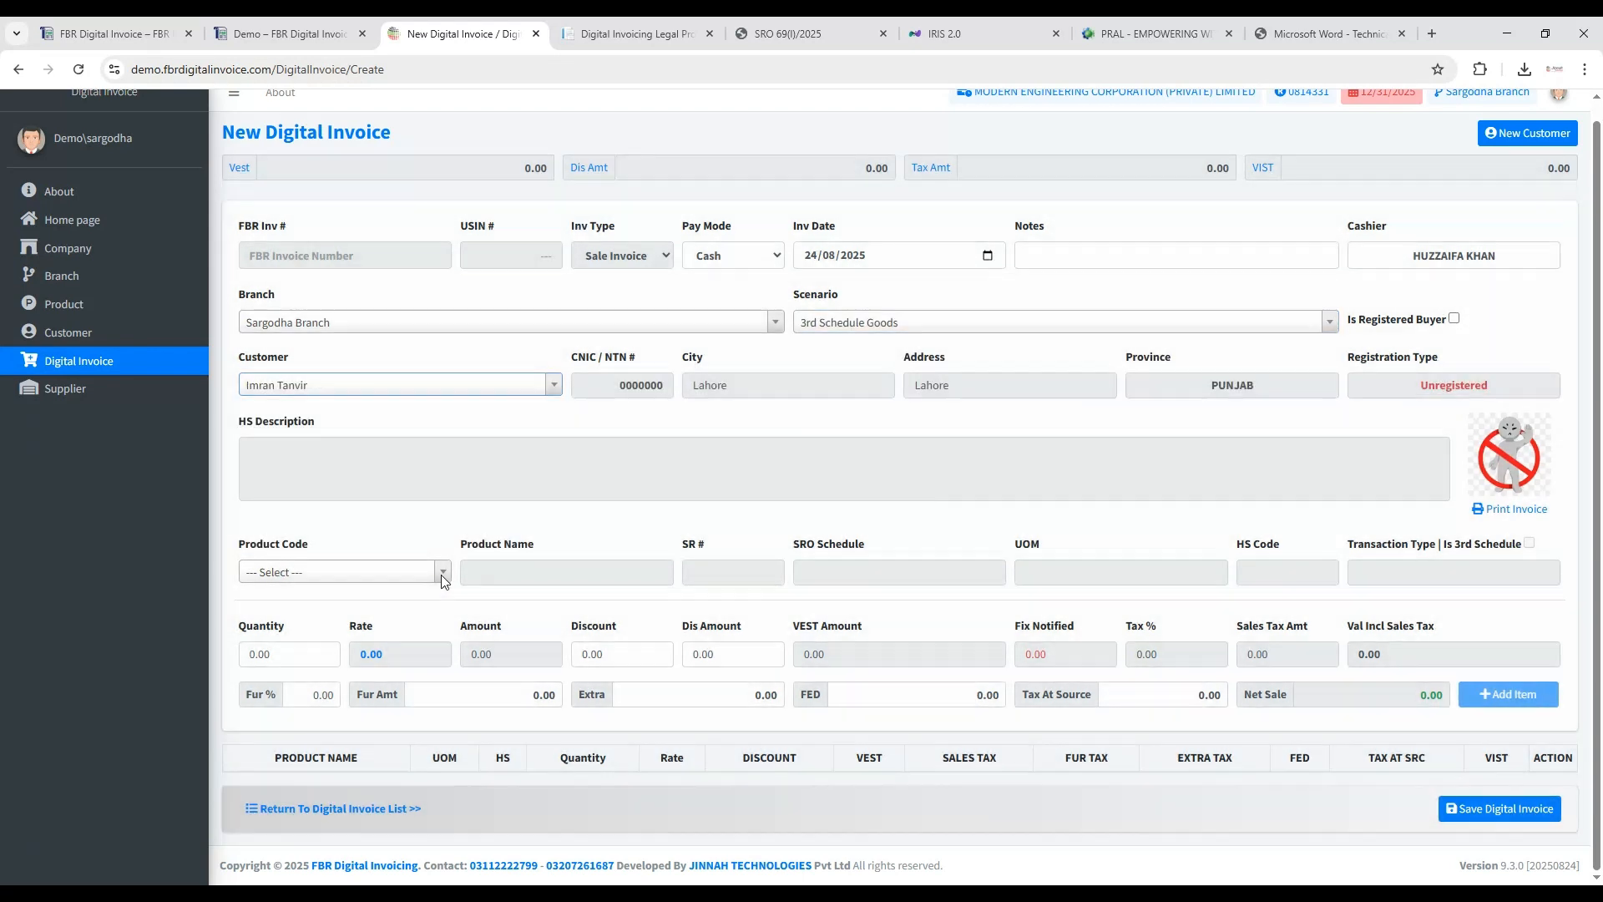
Add product 06X32 CP15806 to the invoice with a quantity of 100.
{"action": "left_click", "coordinate": [441, 573]}
{"action": "scroll", "coordinate": [393, 672], "scroll_direction": "down", "scroll_amount": 3}
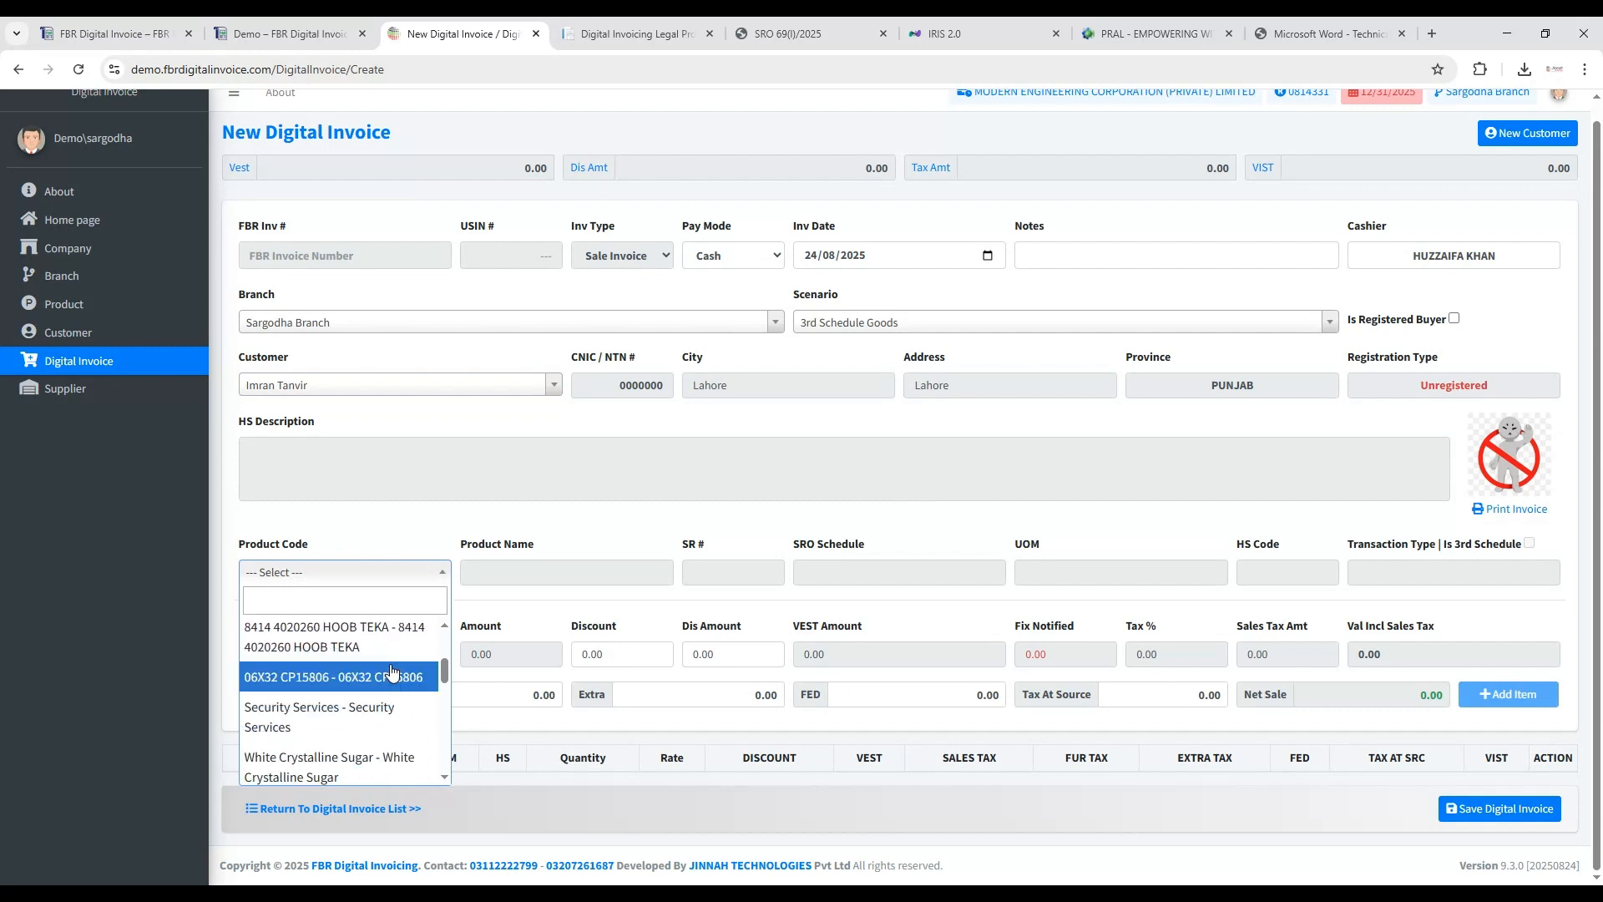
{"action": "left_click", "coordinate": [343, 678]}
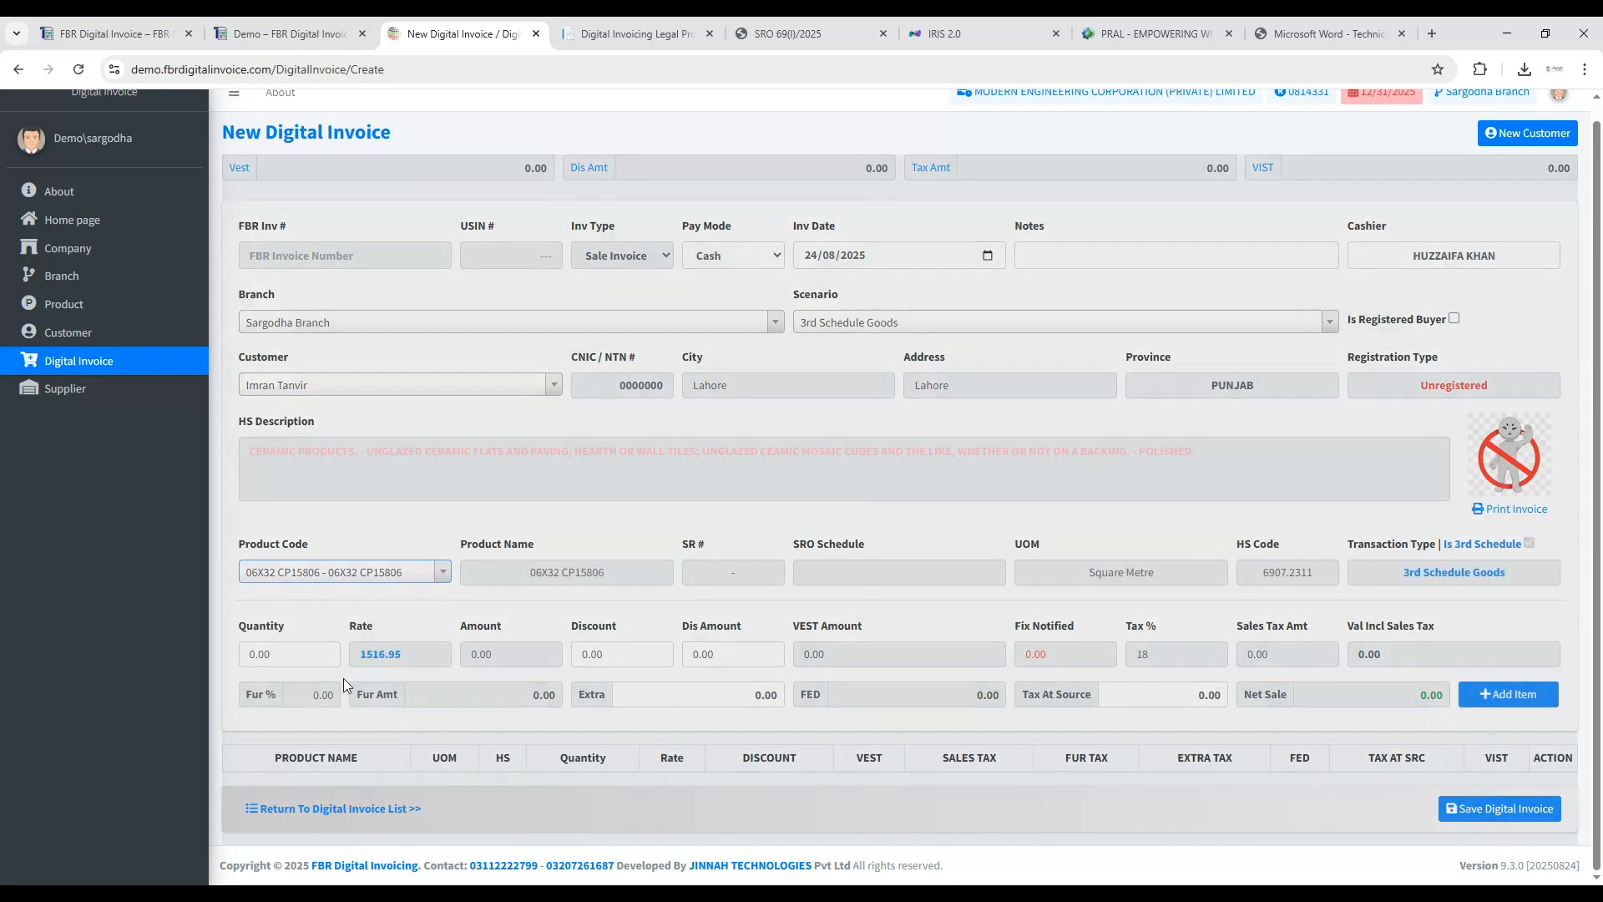
{"action": "left_click", "coordinate": [273, 656]}
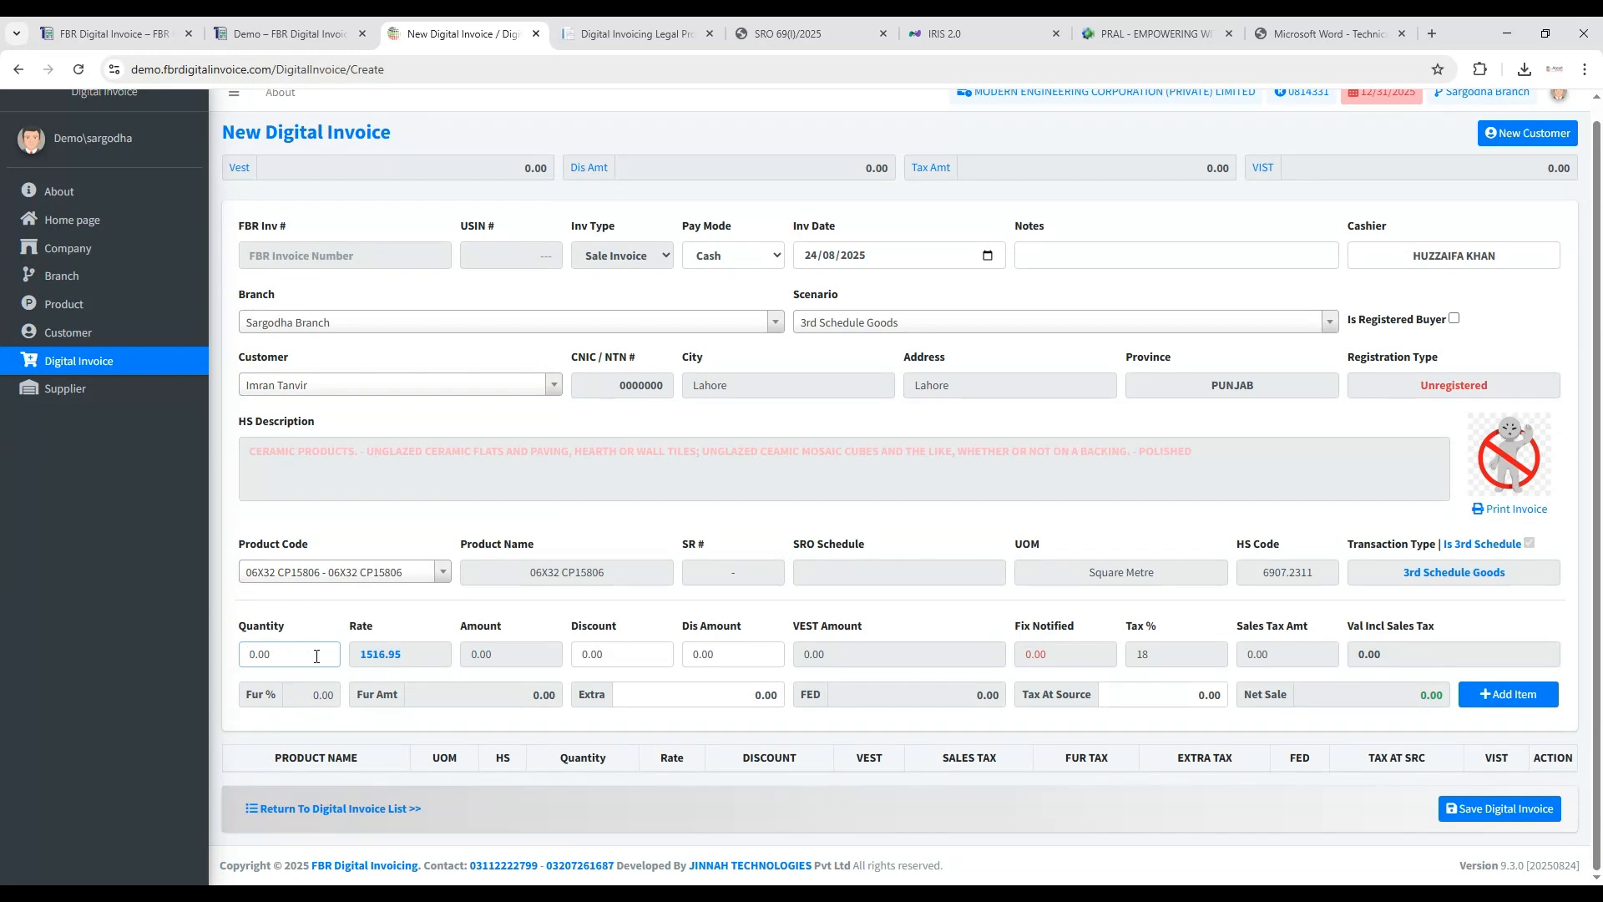
{"action": "type", "text": "10"}
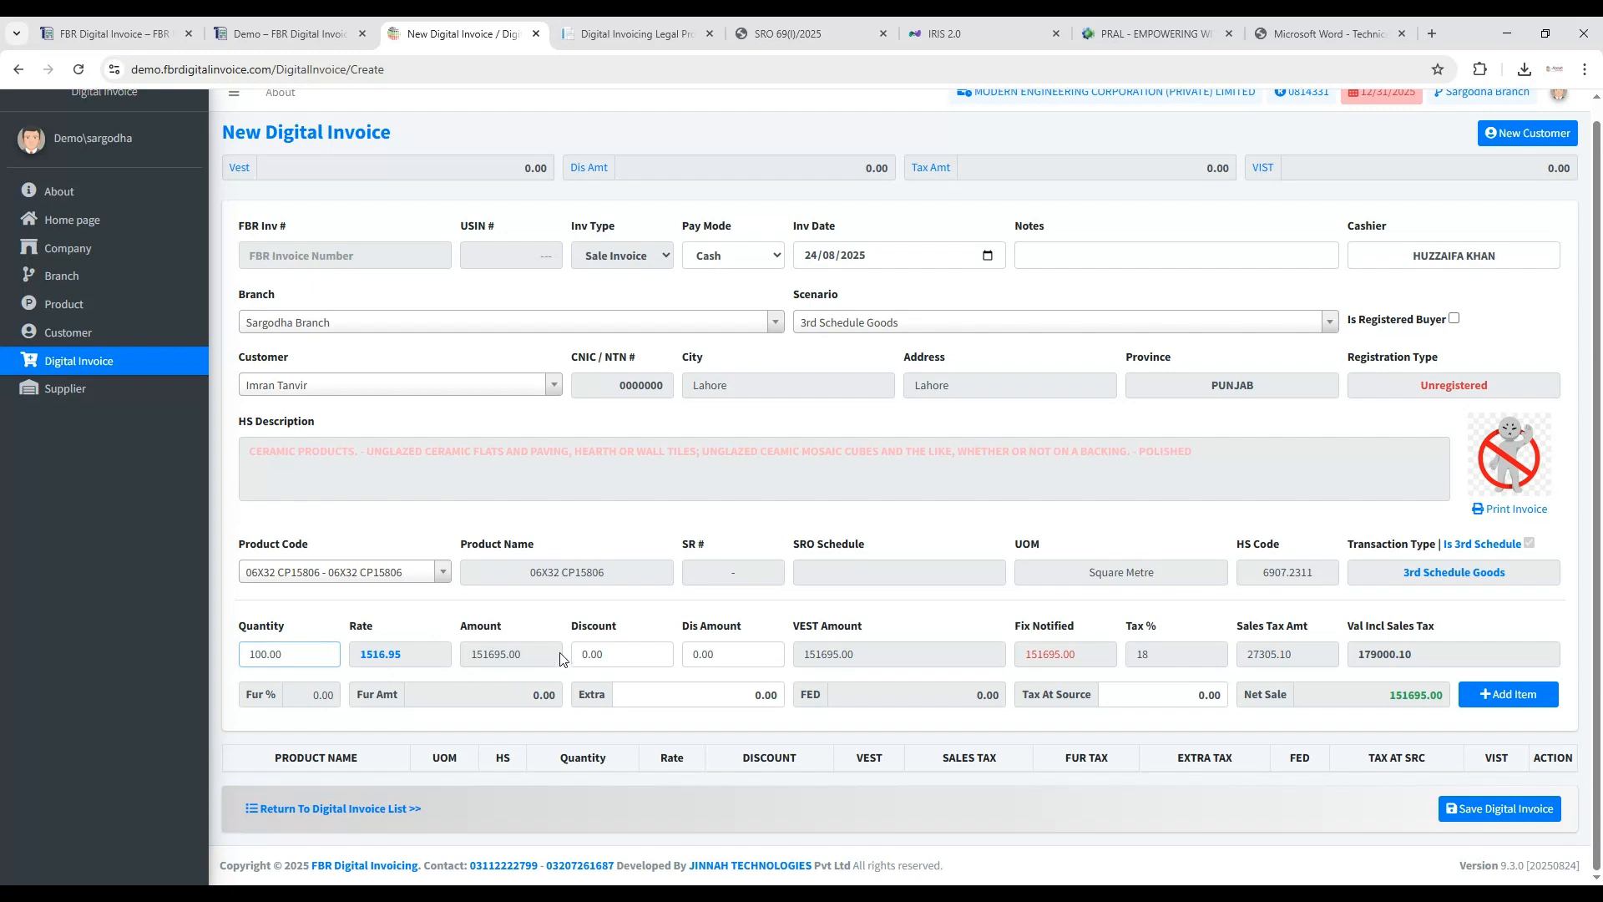
{"action": "key", "text": "Tab"}
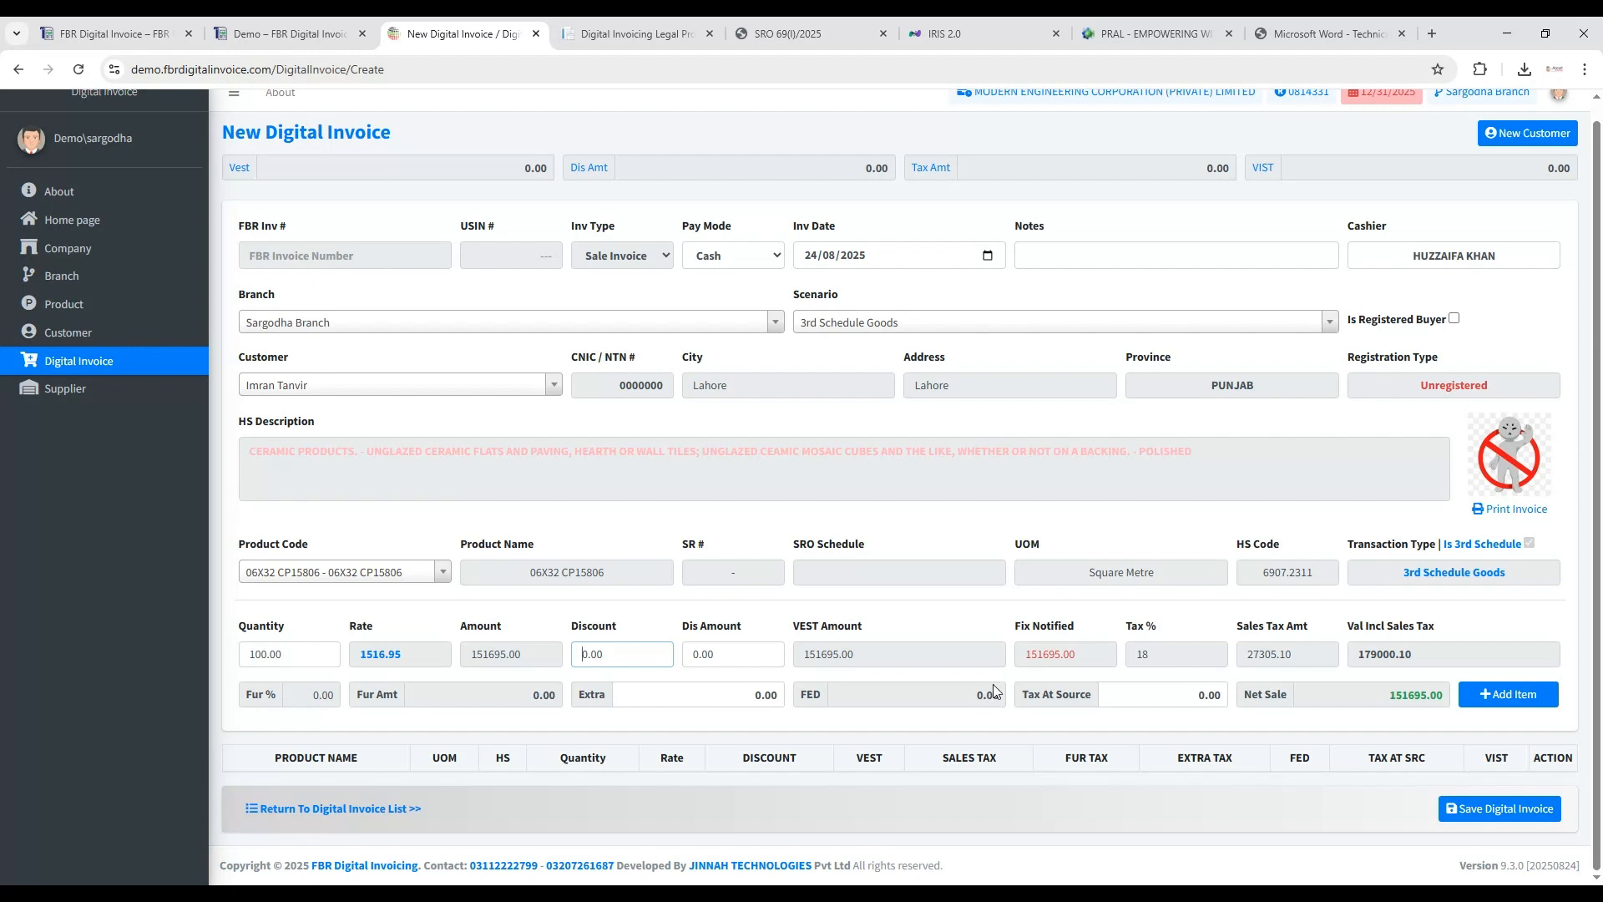
{"action": "left_click", "coordinate": [1484, 696]}
Review the invoice's item line and header details, and save the digital invoice.
{"action": "scroll", "coordinate": [1205, 760], "scroll_direction": "down", "scroll_amount": 1}
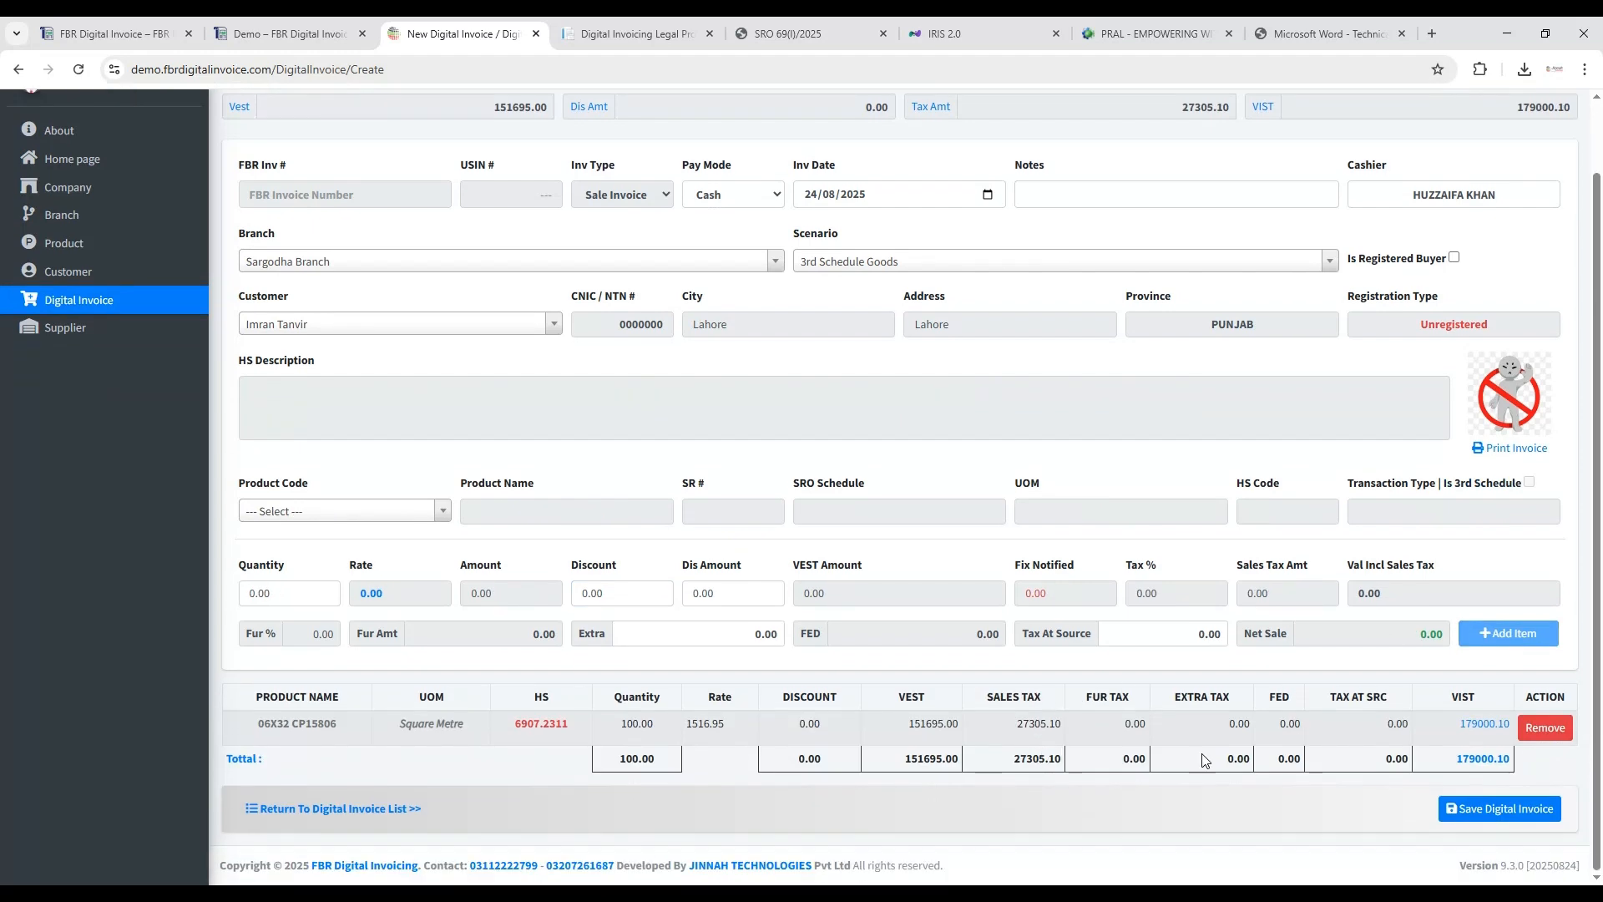
{"action": "scroll", "coordinate": [1275, 723], "scroll_direction": "up", "scroll_amount": 1}
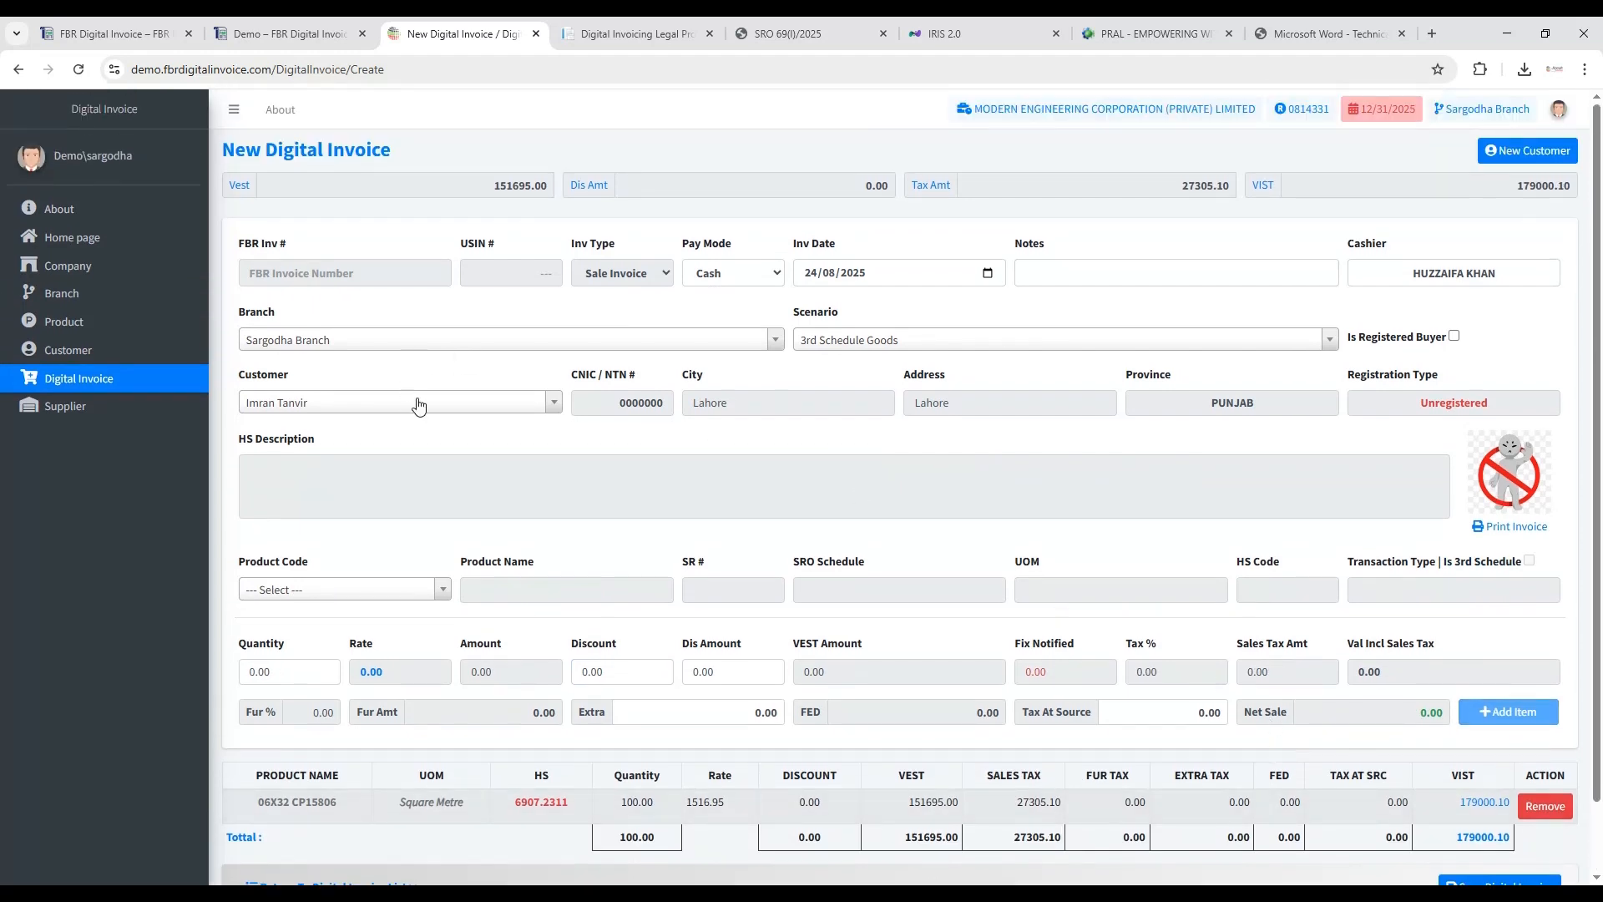
{"action": "scroll", "coordinate": [1220, 427], "scroll_direction": "down", "scroll_amount": 1}
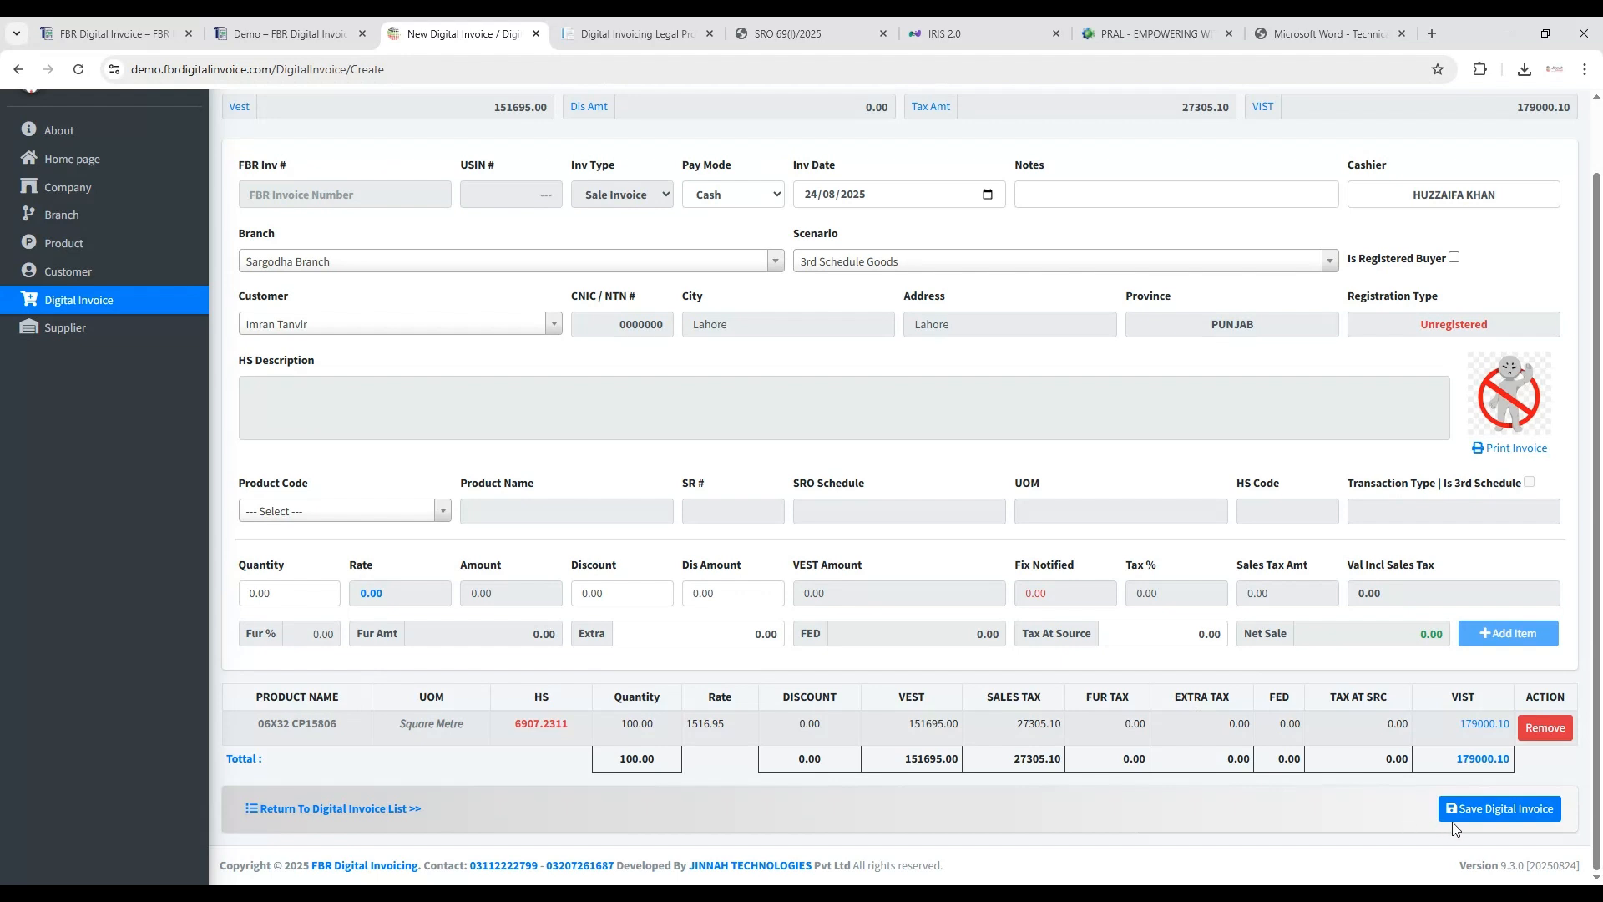
{"action": "left_click", "coordinate": [1462, 816]}
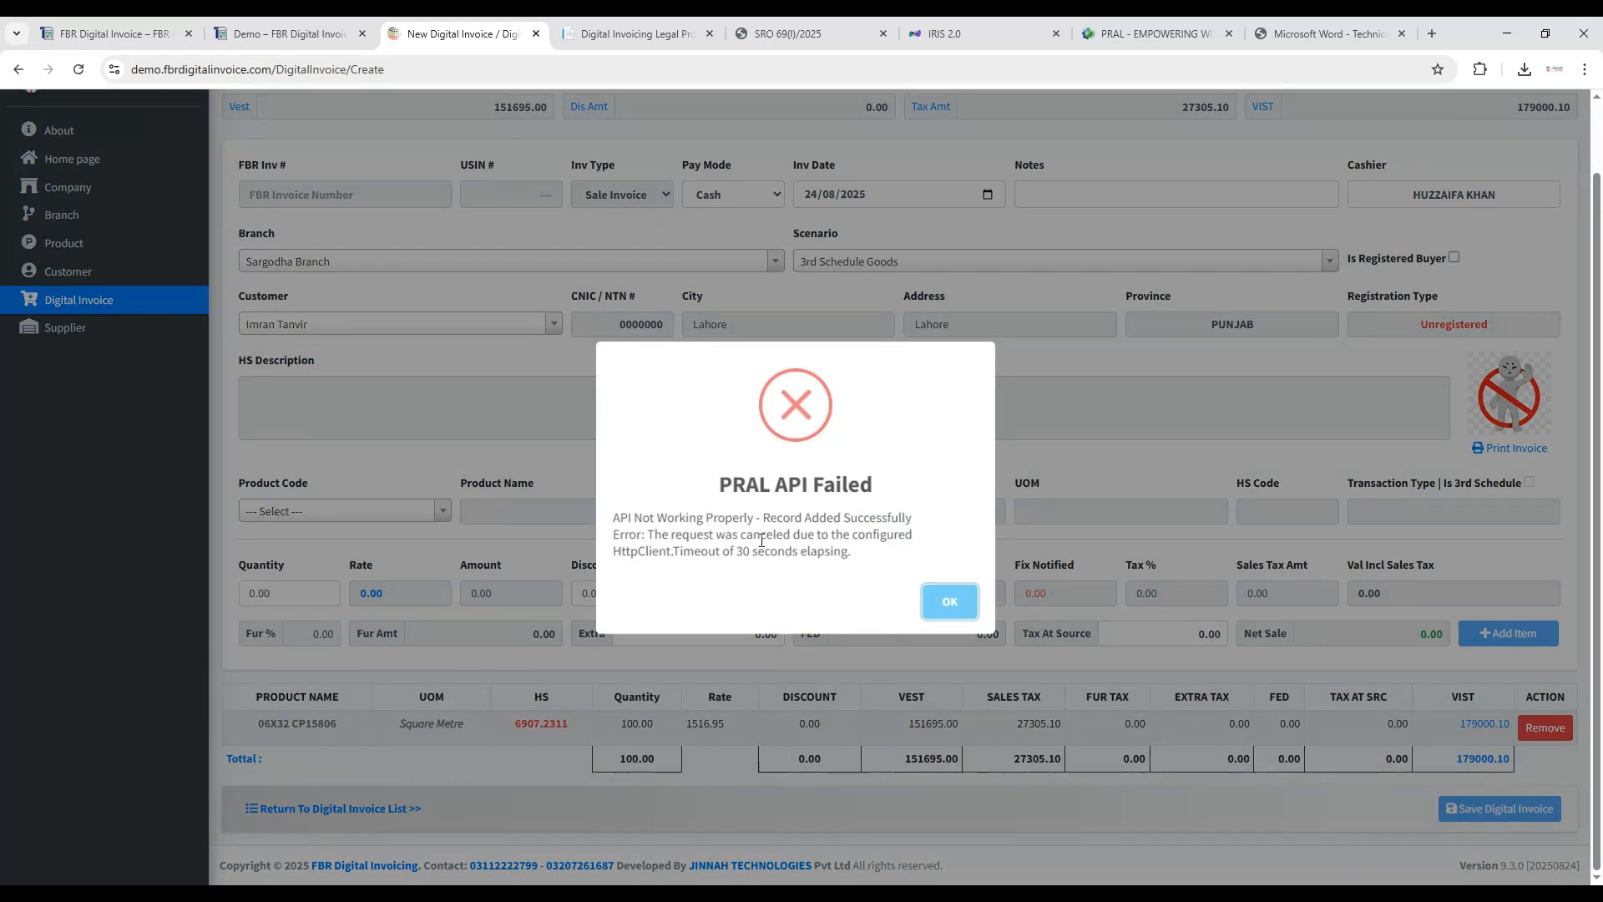
Read the error details in the PRAL API message and dismiss it.
{"action": "left_click_drag", "start_coordinate": [649, 536], "coordinate": [853, 563]}
{"action": "left_click", "coordinate": [708, 537]}
{"action": "left_click_drag", "start_coordinate": [655, 535], "coordinate": [863, 551]}
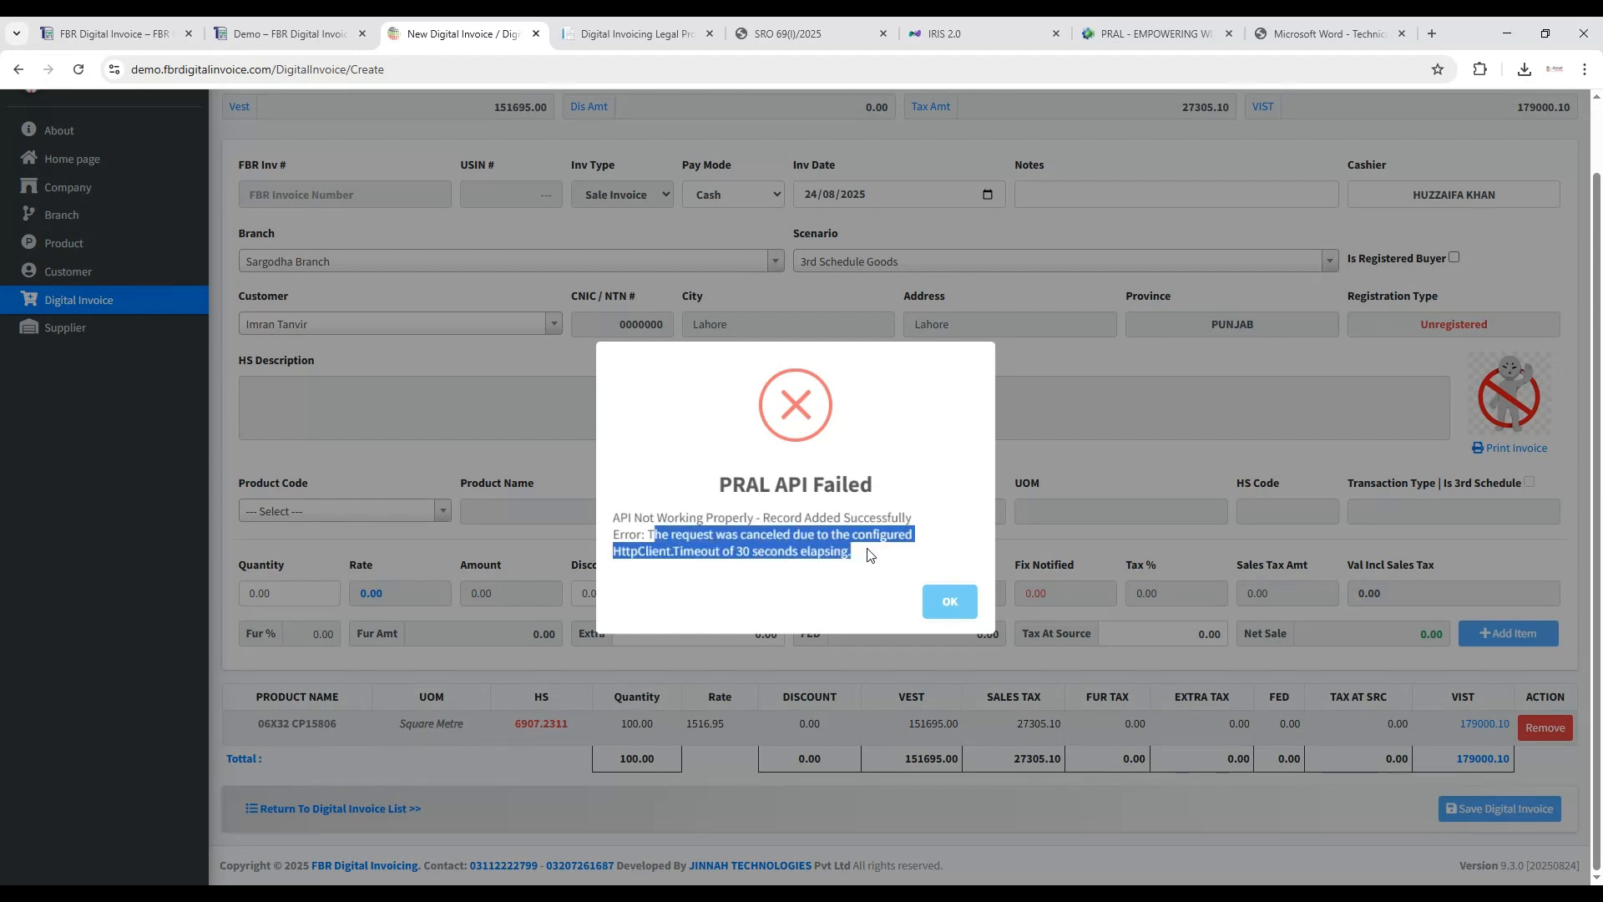
{"action": "left_click", "coordinate": [845, 548]}
{"action": "left_click_drag", "start_coordinate": [653, 533], "coordinate": [891, 562]}
{"action": "left_click", "coordinate": [847, 552]}
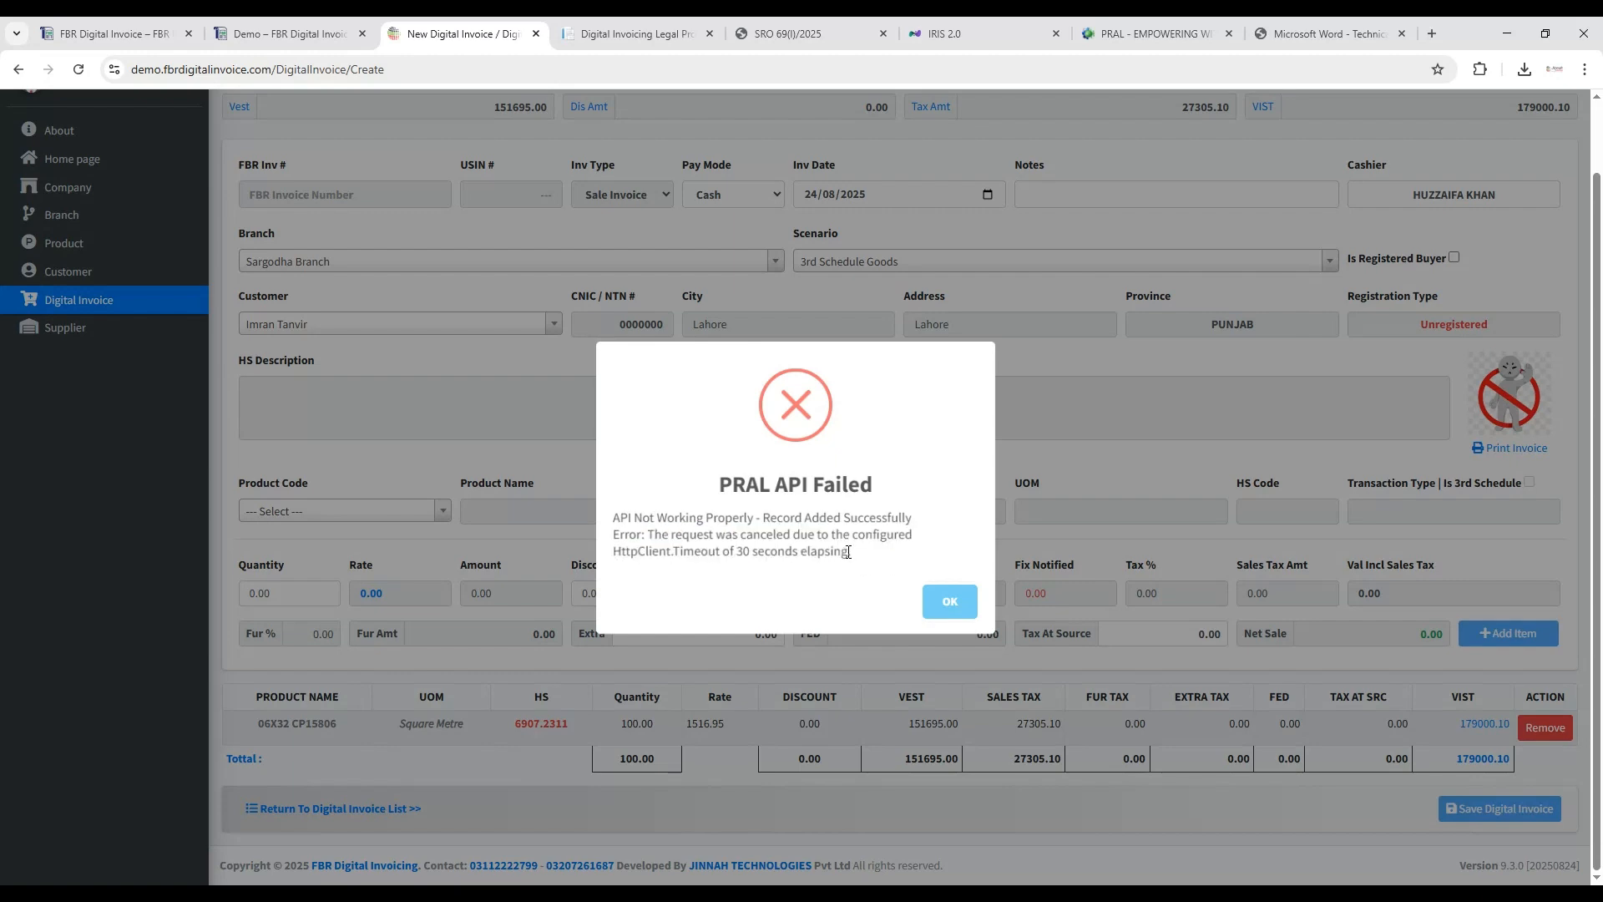
{"action": "left_click", "coordinate": [950, 601]}
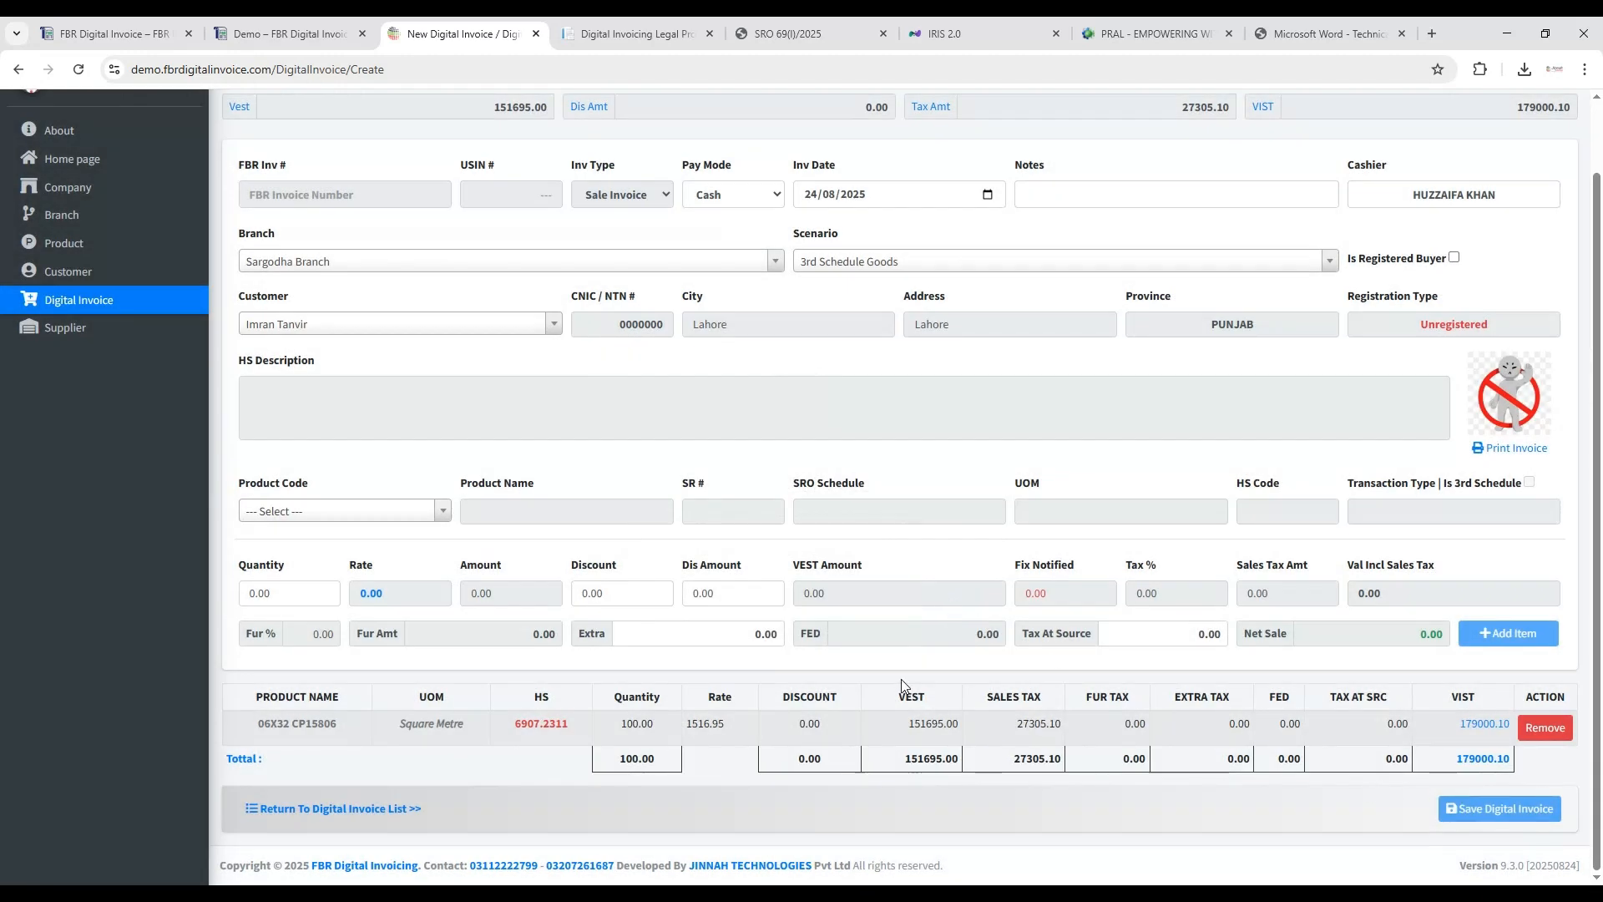
Open the unposted 24 Aug 2025 invoice for editing from the digital invoice list and try to re-post it.
{"action": "scroll", "coordinate": [900, 679], "scroll_direction": "up", "scroll_amount": 1}
{"action": "left_click", "coordinate": [134, 384]}
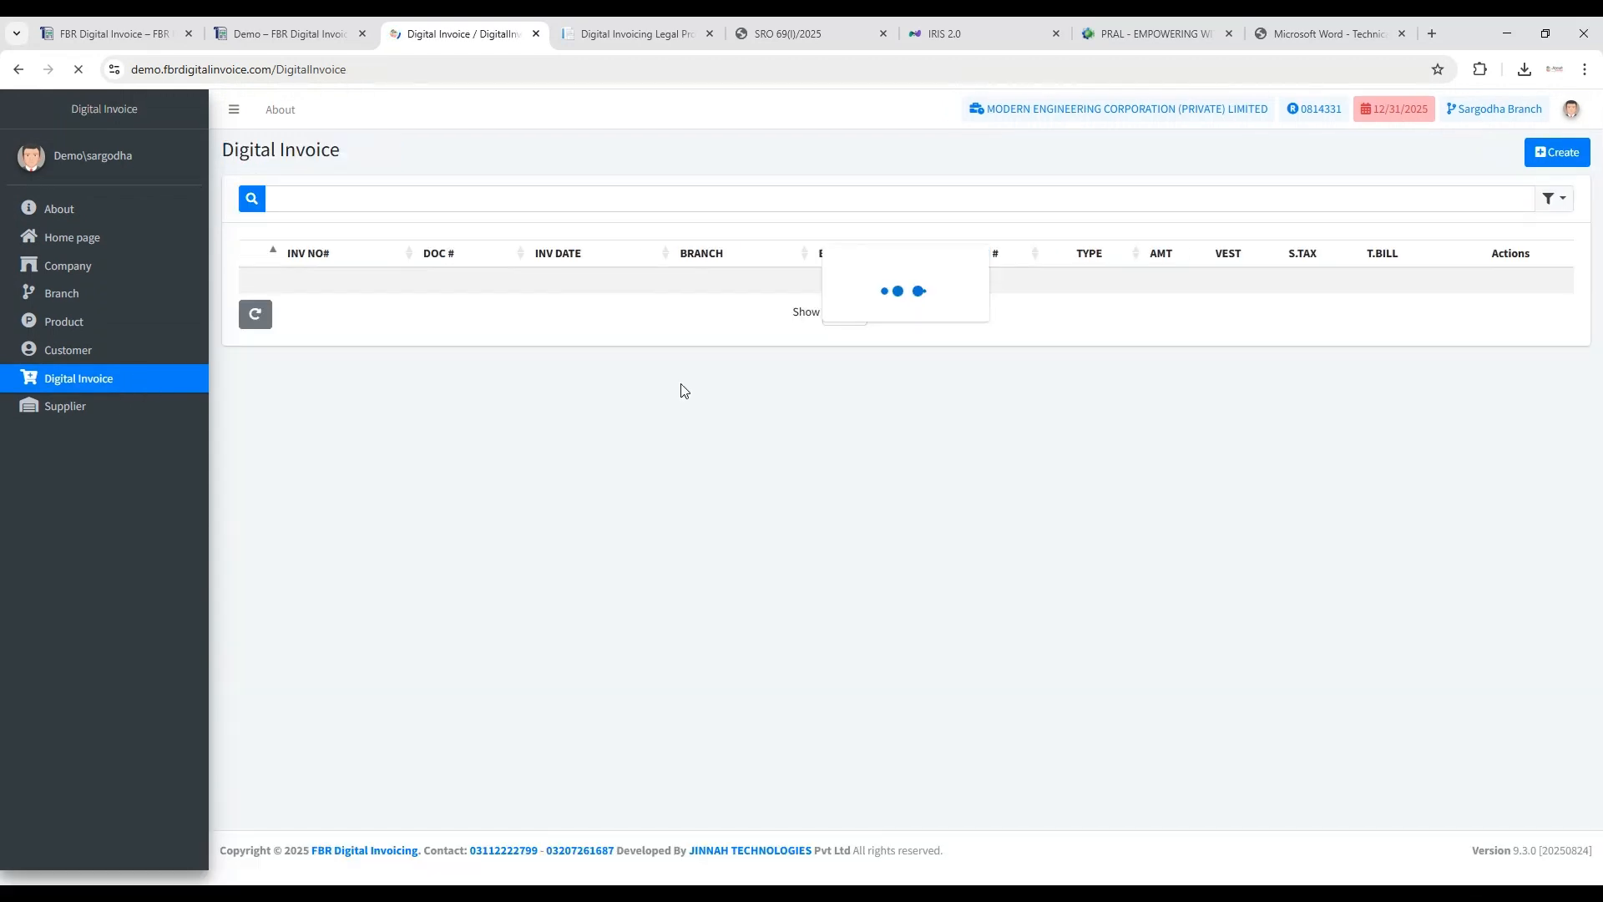
{"action": "left_click", "coordinate": [1539, 284]}
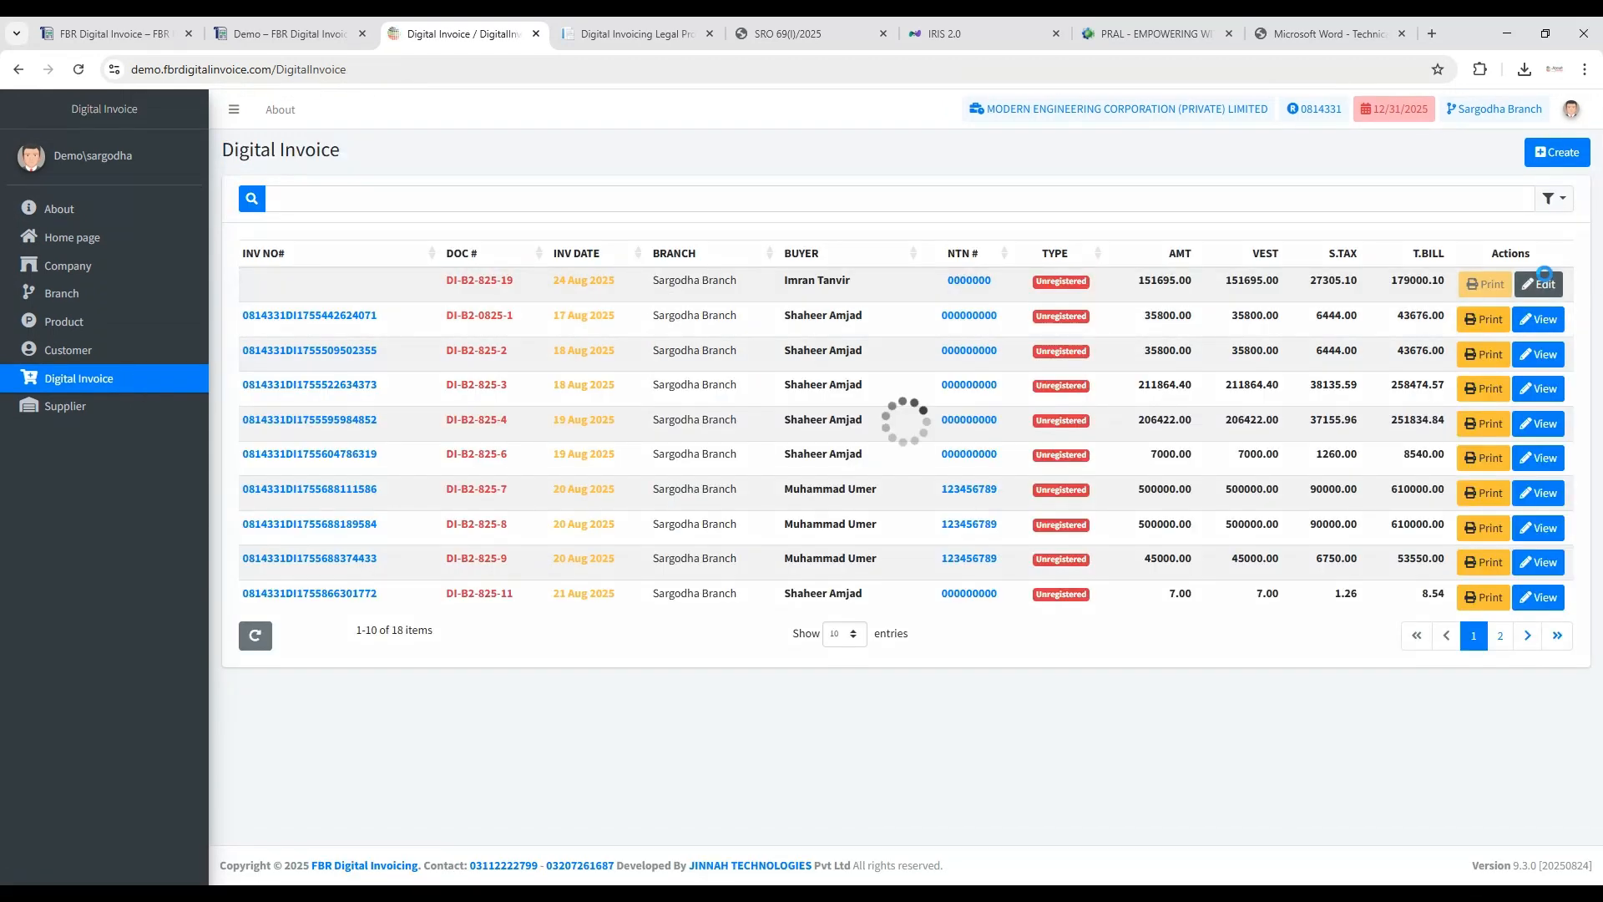
{"action": "scroll", "coordinate": [1276, 705], "scroll_direction": "down", "scroll_amount": 5}
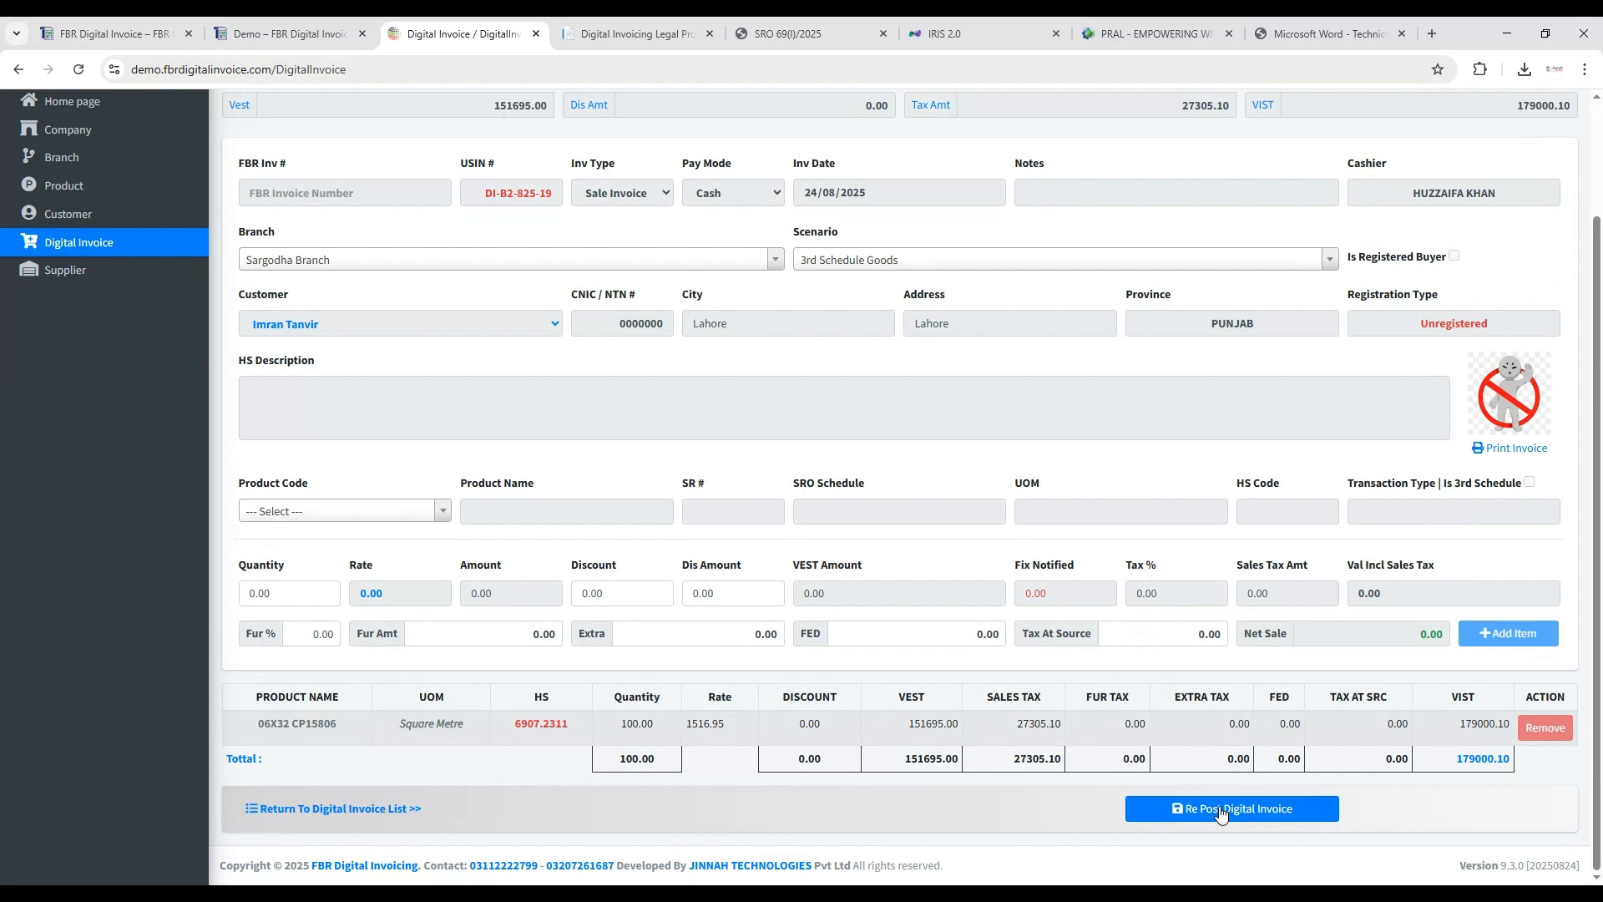
{"action": "left_click", "coordinate": [1219, 809]}
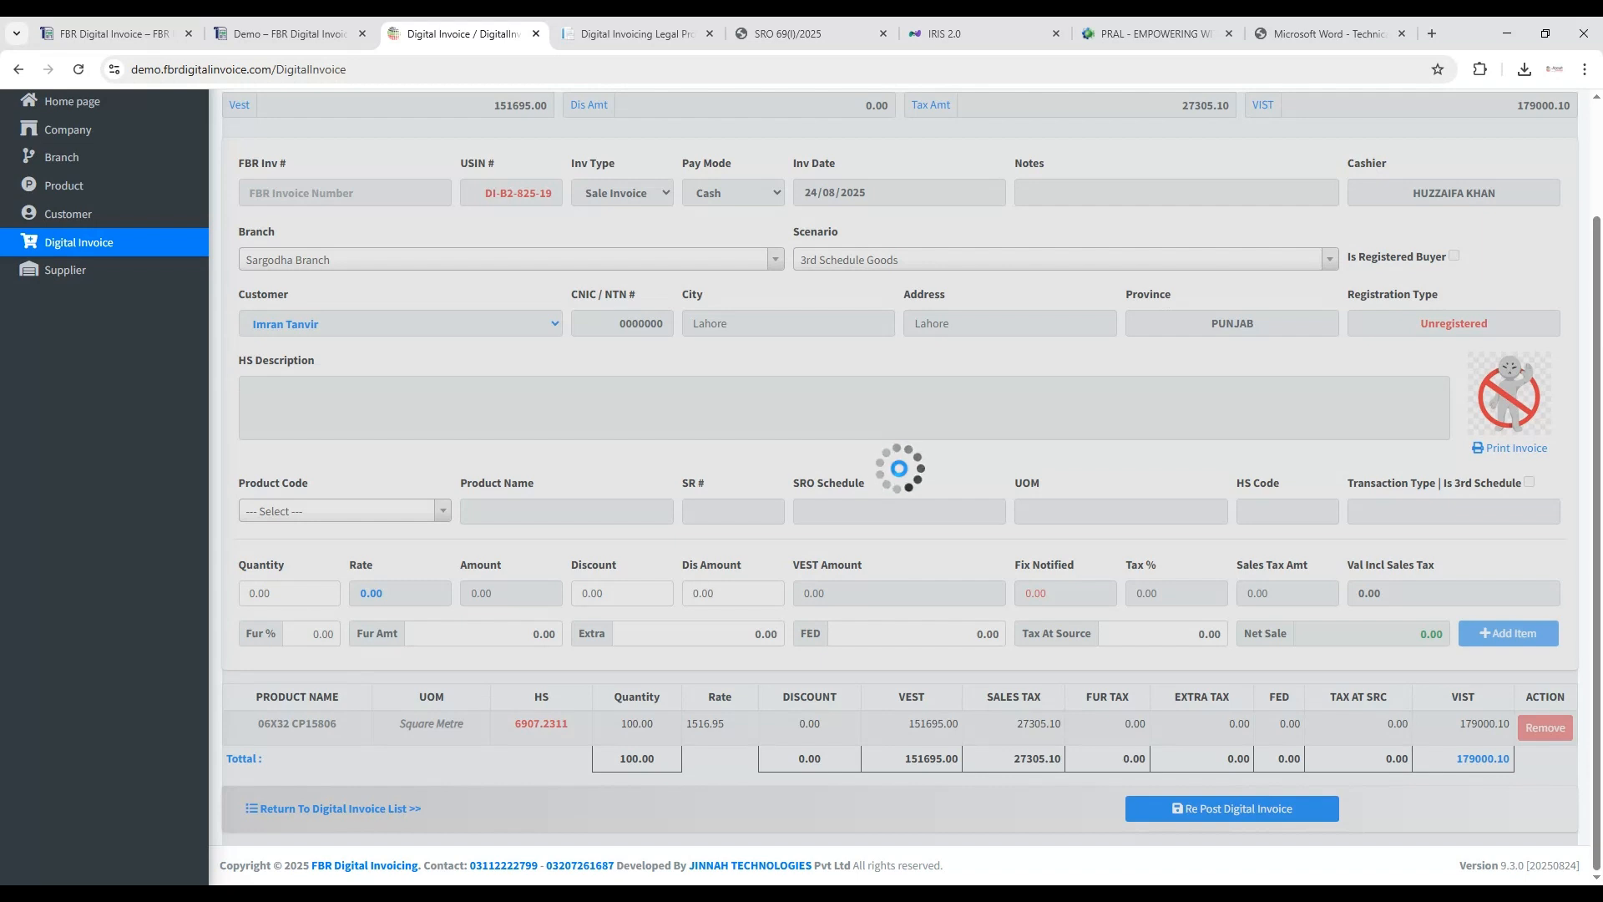
Open the Production Environment page in IRIS 2.0, return to the digital invoice and dismiss its error message.
{"action": "left_click", "coordinate": [959, 36]}
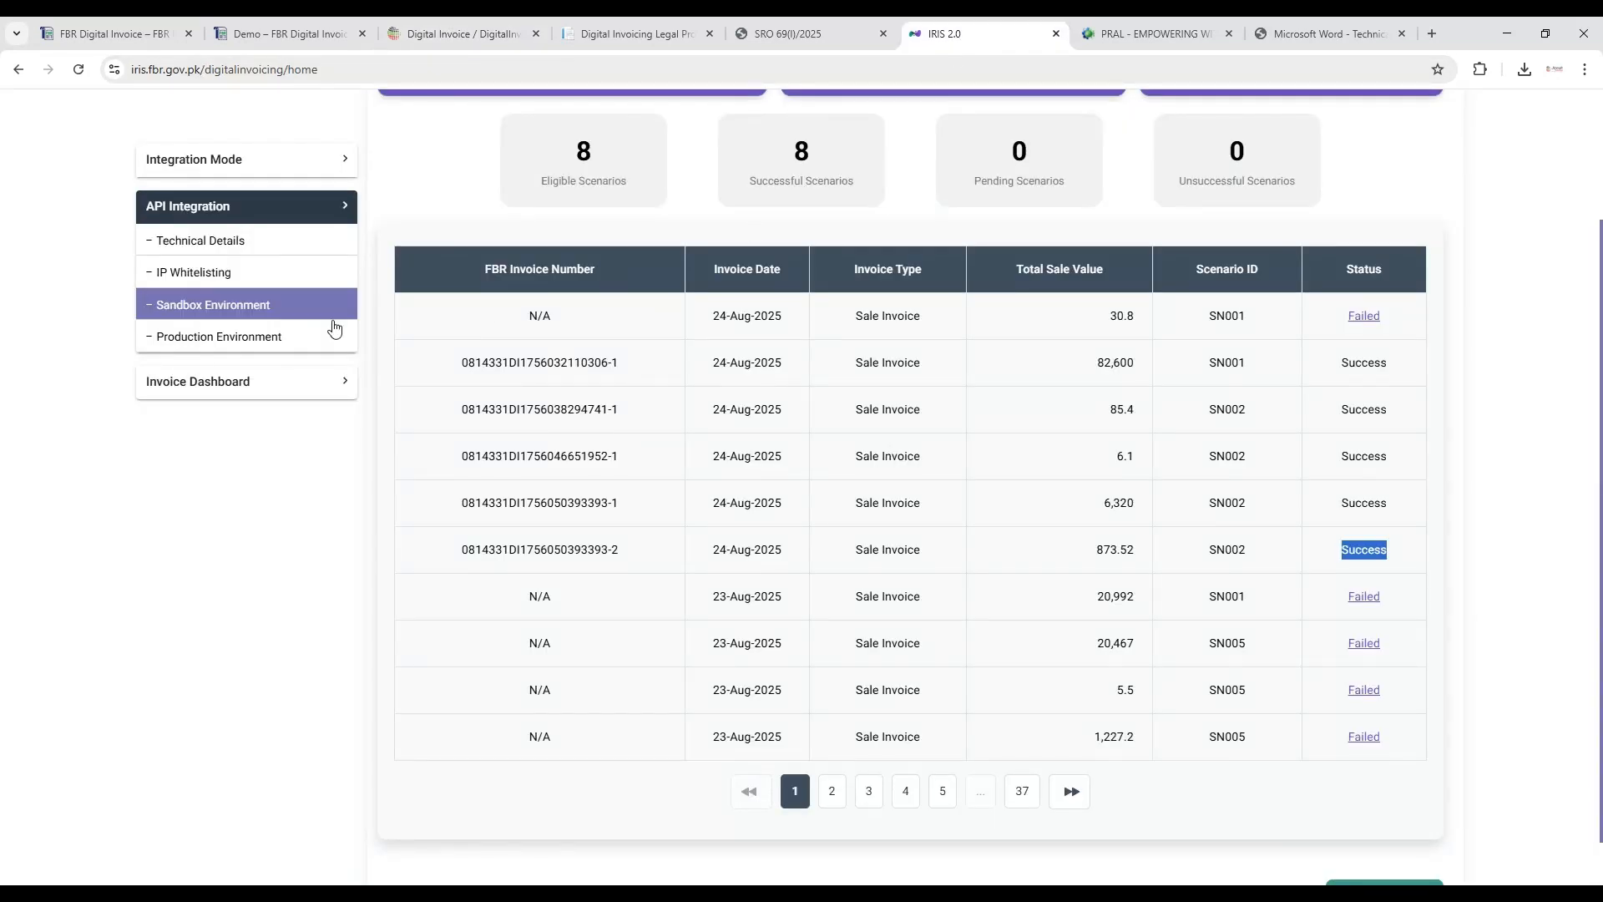
{"action": "left_click", "coordinate": [255, 335]}
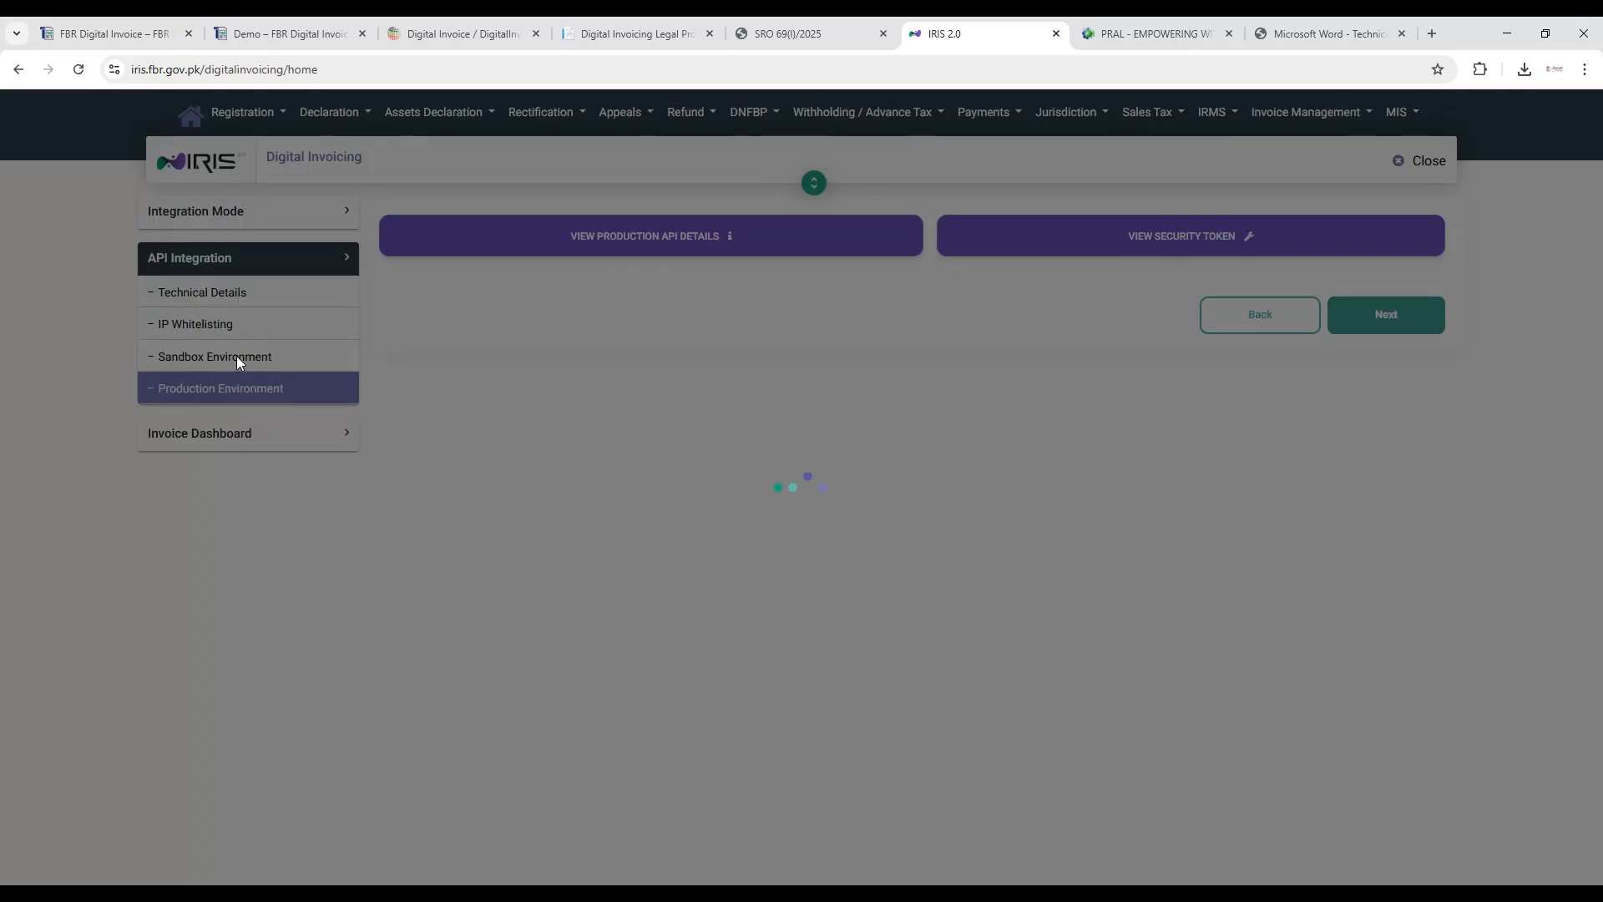
{"action": "left_click", "coordinate": [467, 33]}
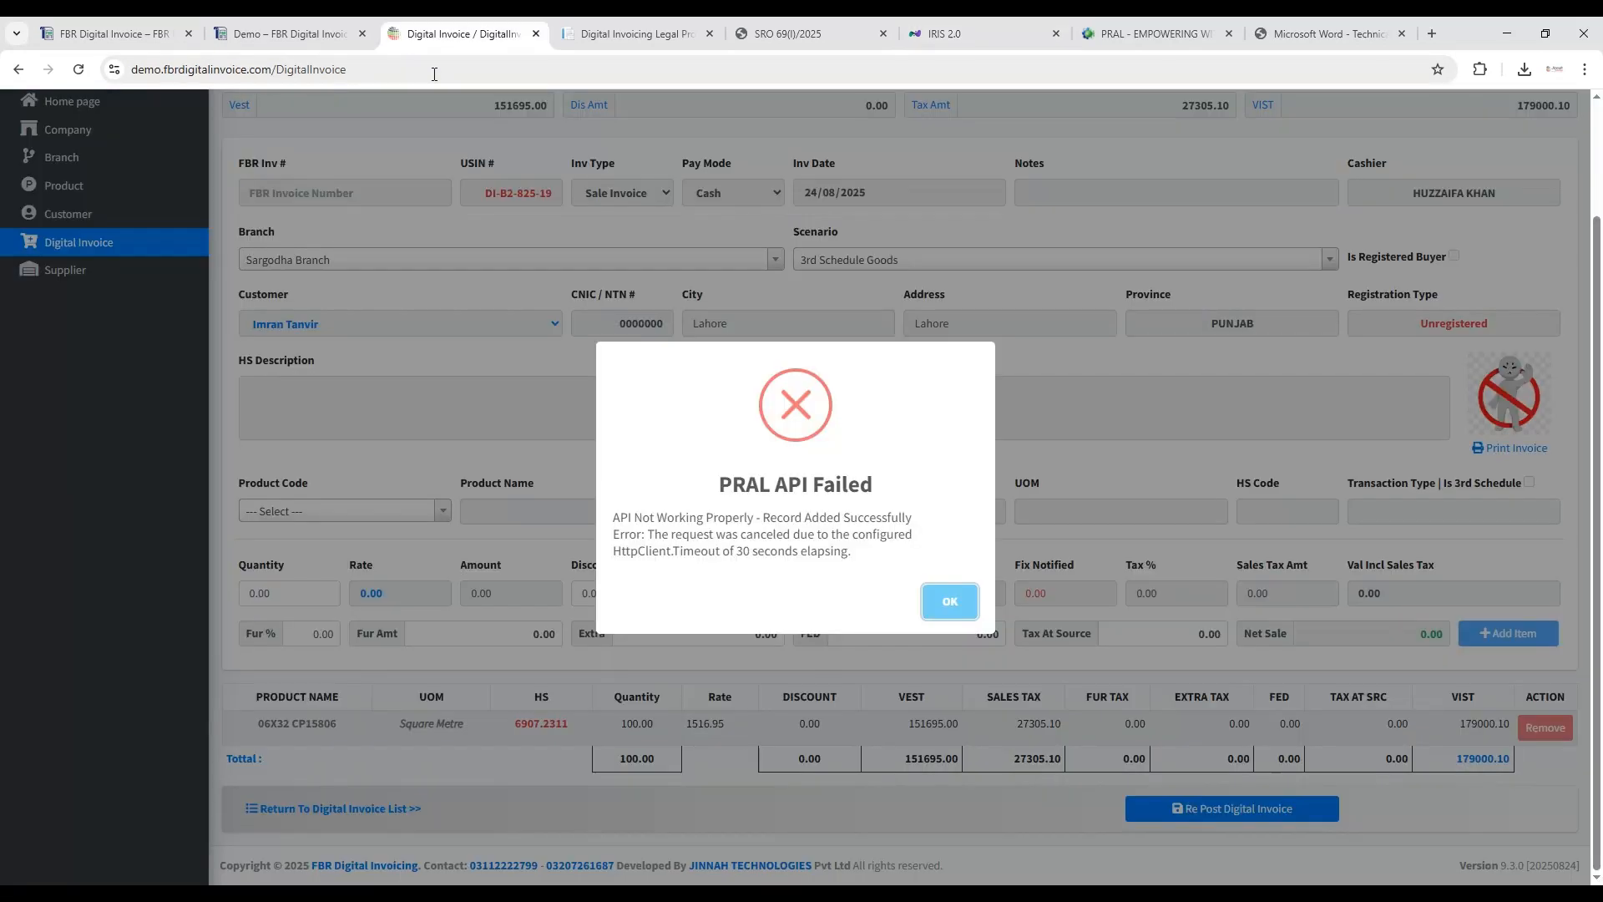
{"action": "left_click", "coordinate": [950, 601]}
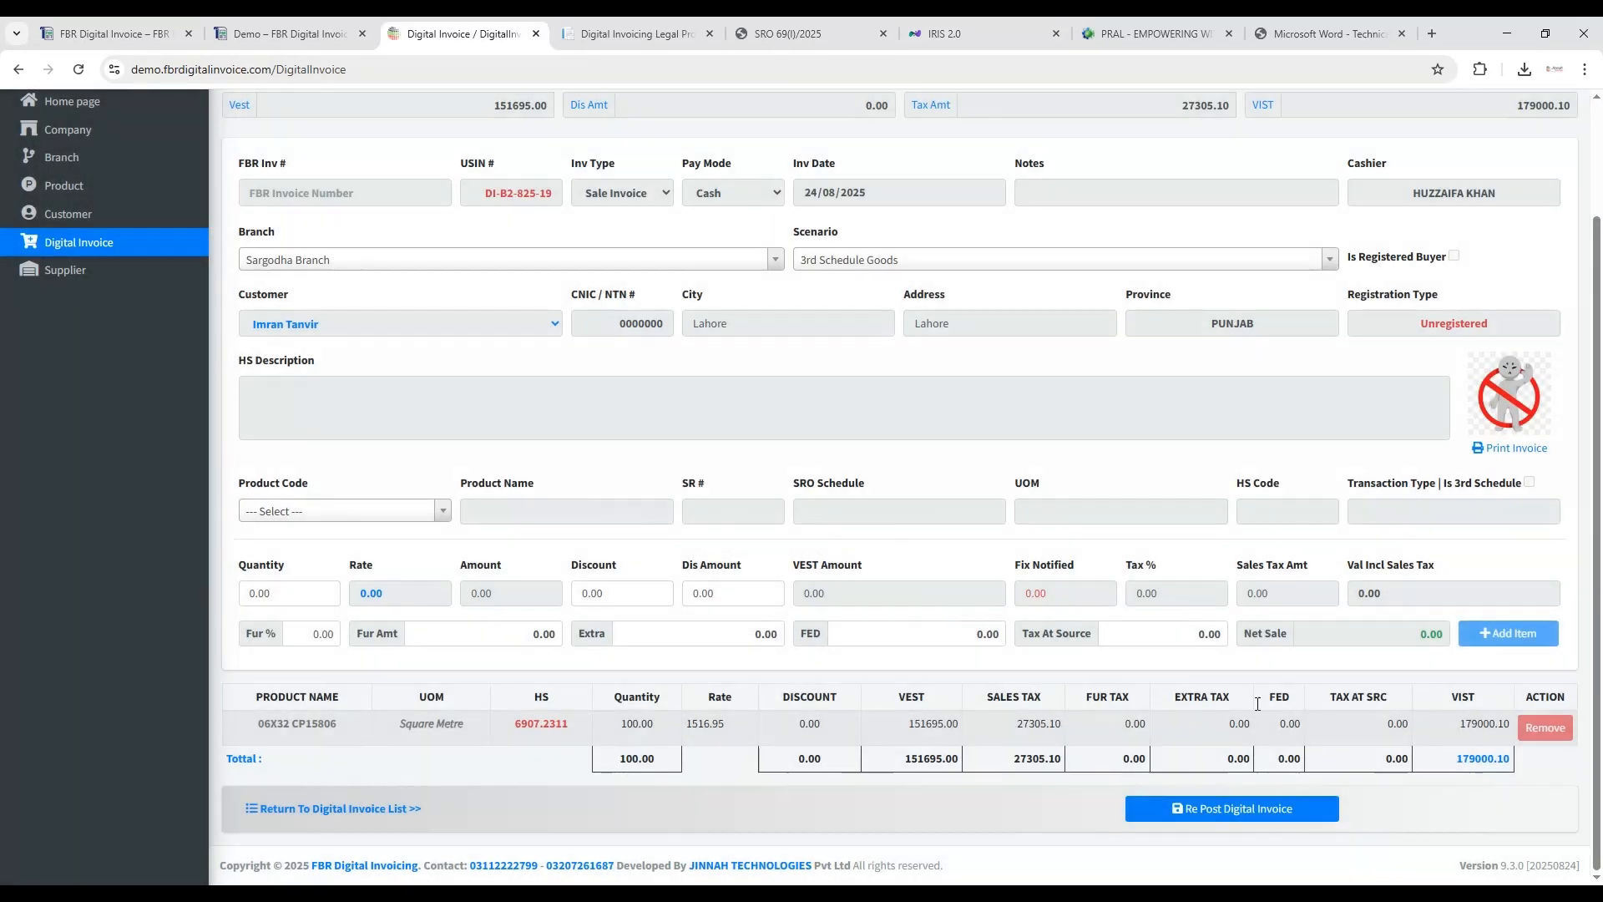
Re-post the digital invoice again, checking the IRIS 2.0 production page while it processes.
{"action": "left_click", "coordinate": [1221, 809]}
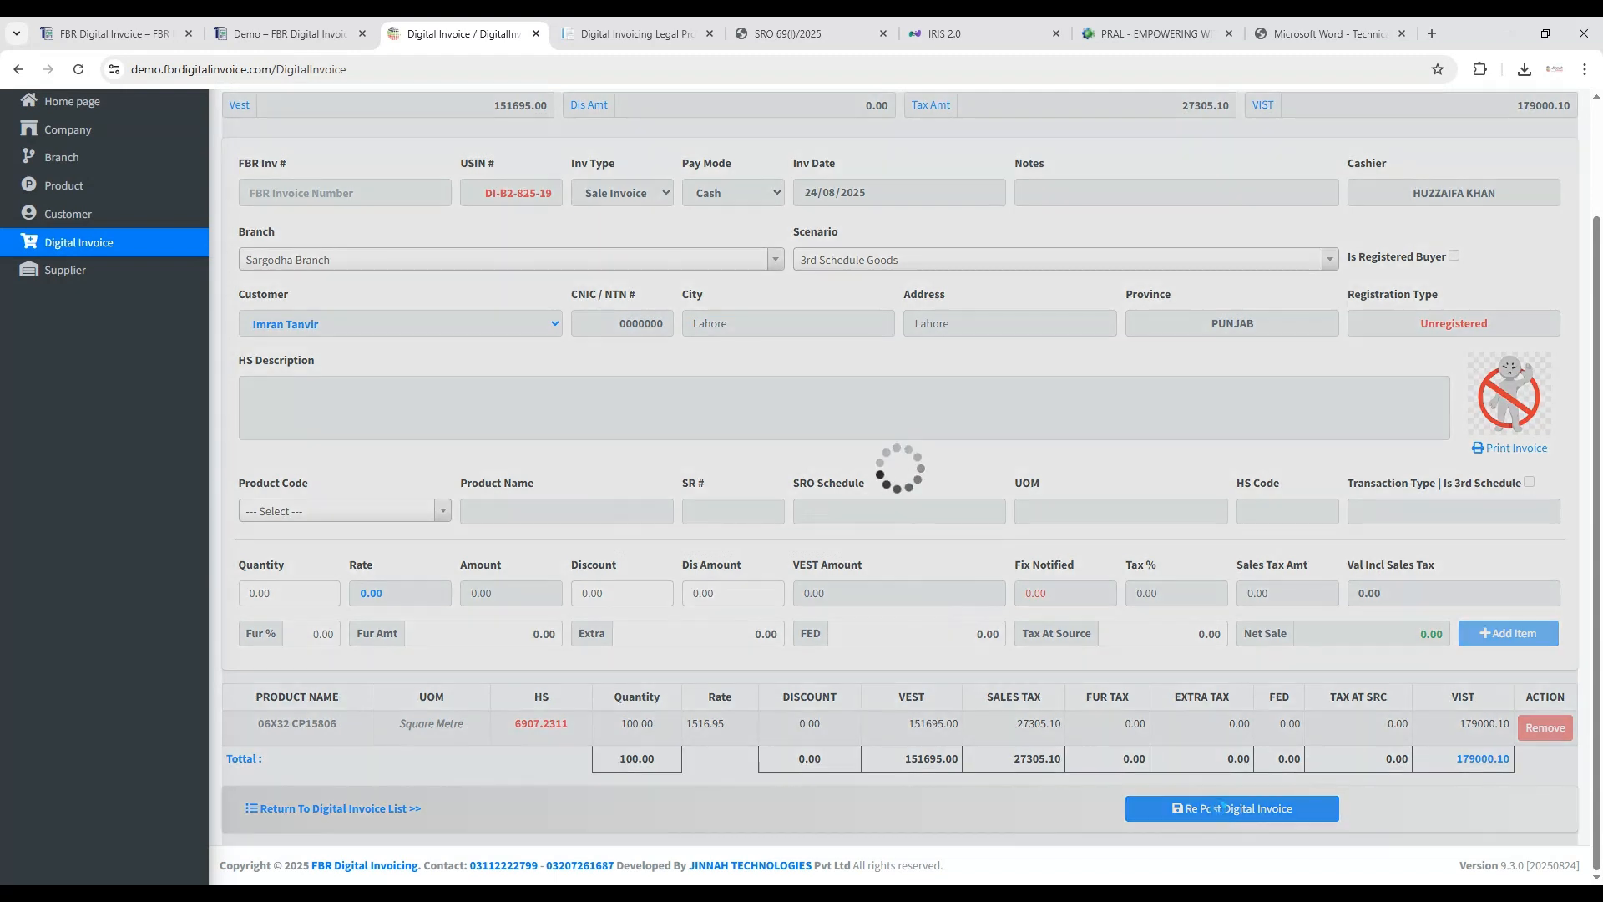
{"action": "left_click", "coordinate": [944, 34]}
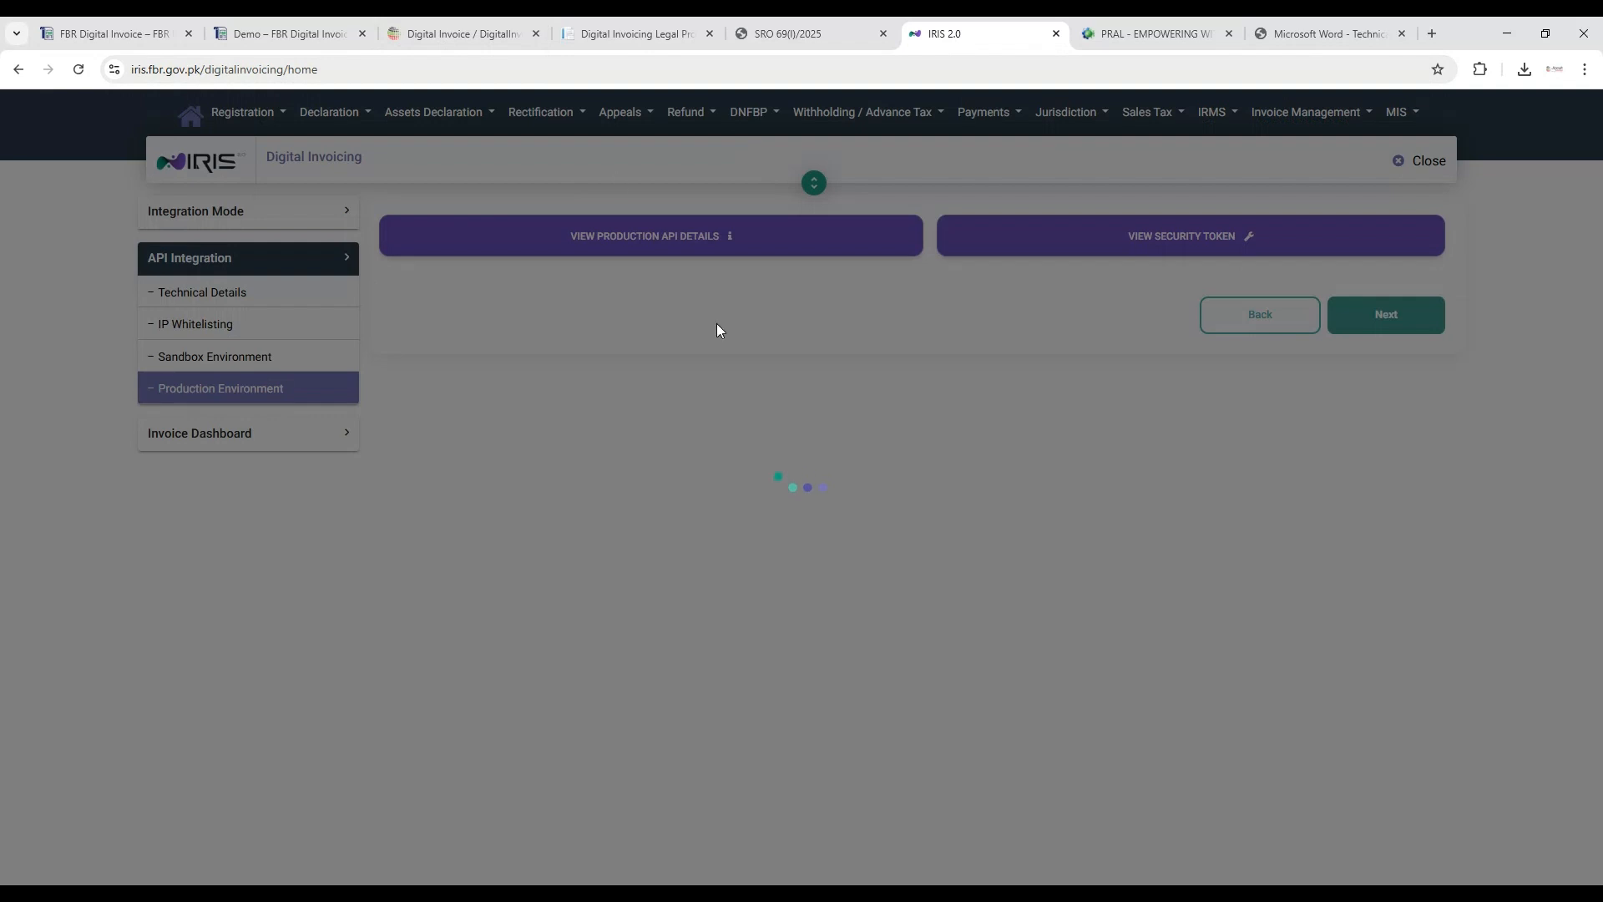
{"action": "left_click", "coordinate": [463, 34]}
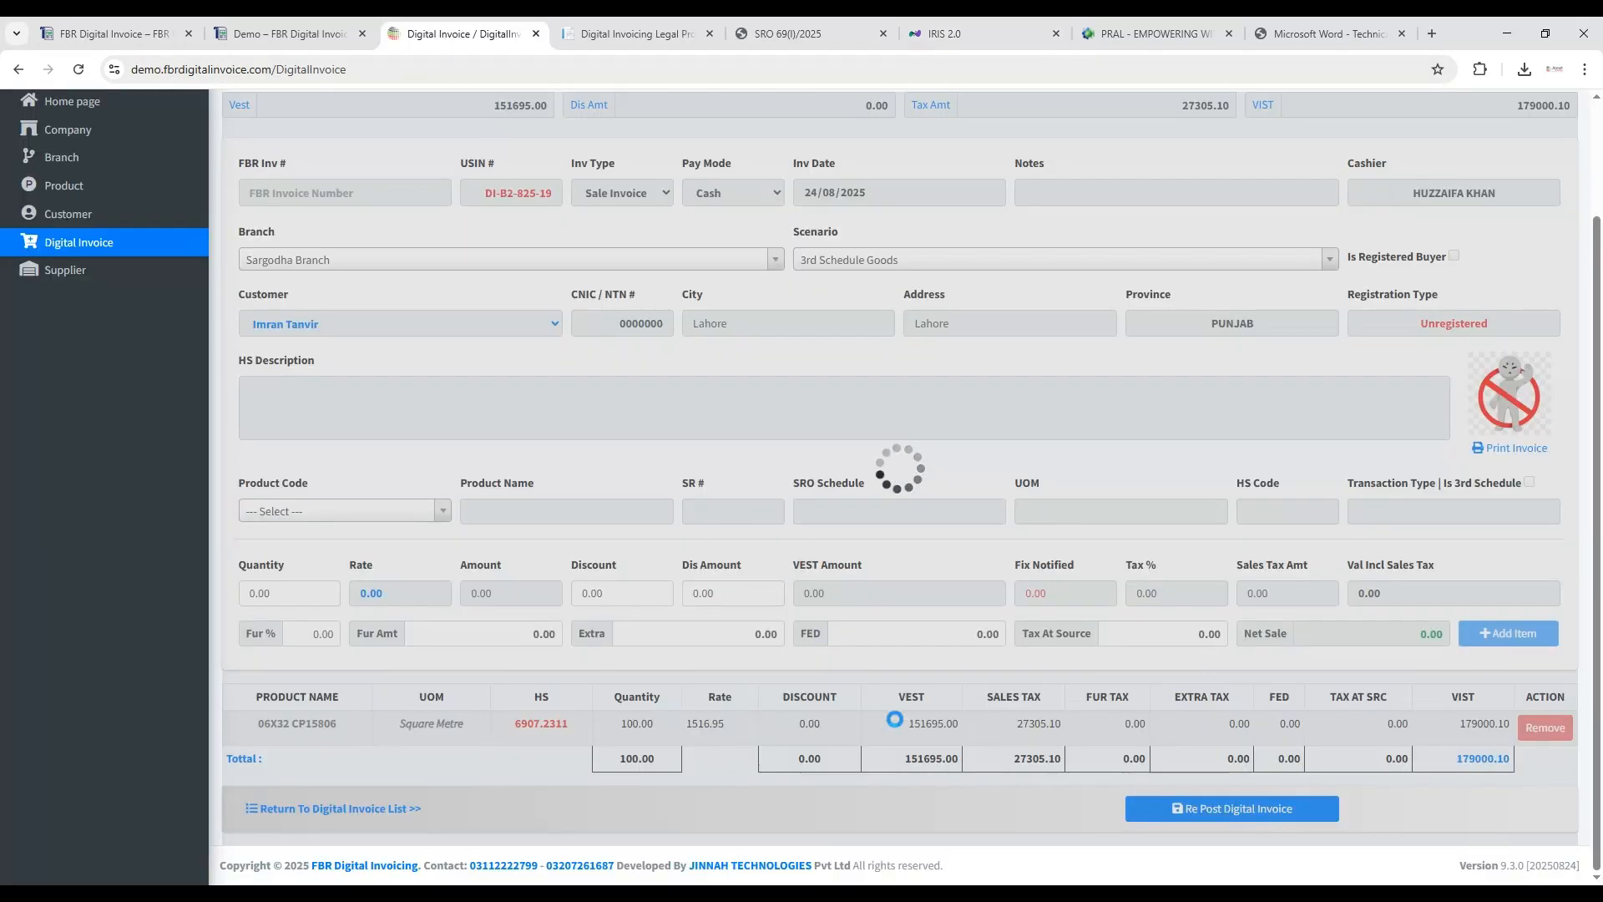